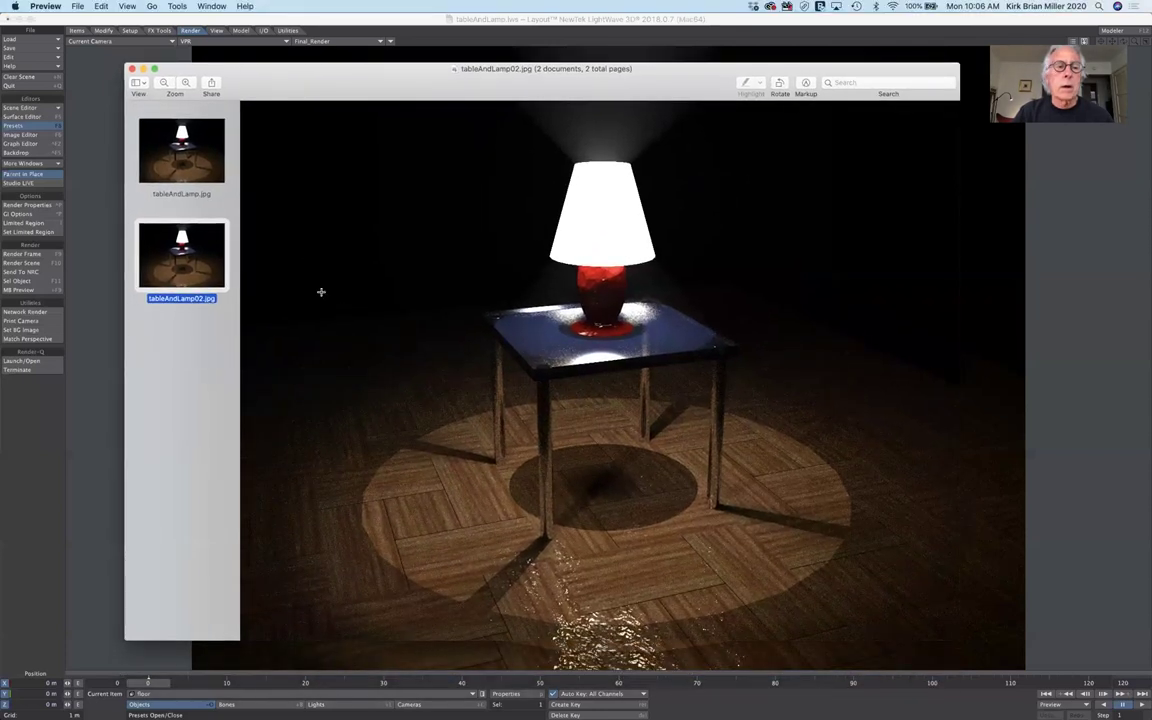
- Compare the floor and table-leg quality in the tableAndLamp.jpg and tableAndLamp02.jpg renders, and close the image window
left_click(194, 150)
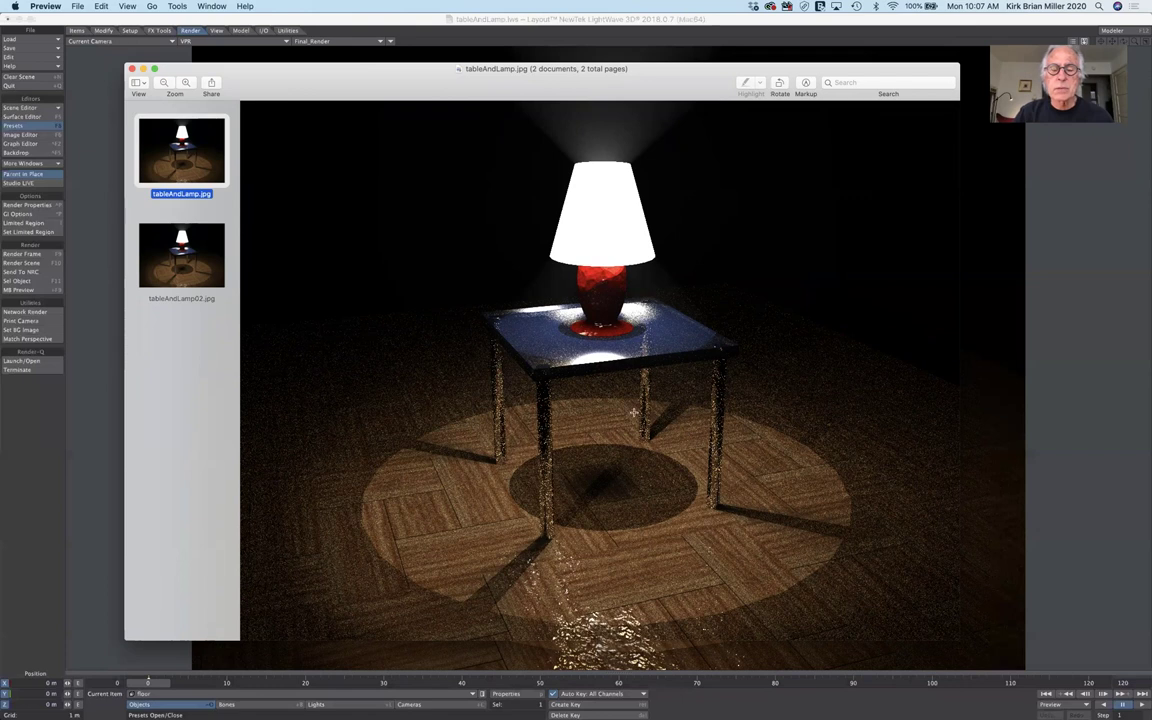
left_click(170, 258)
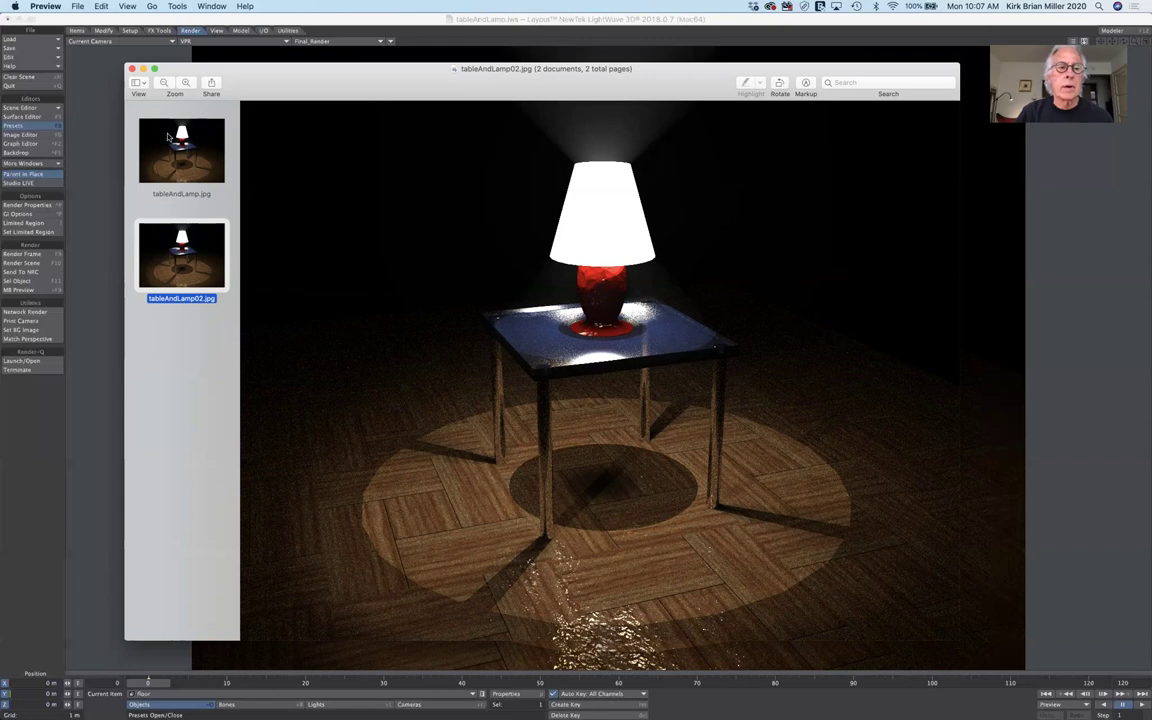
key("Up")
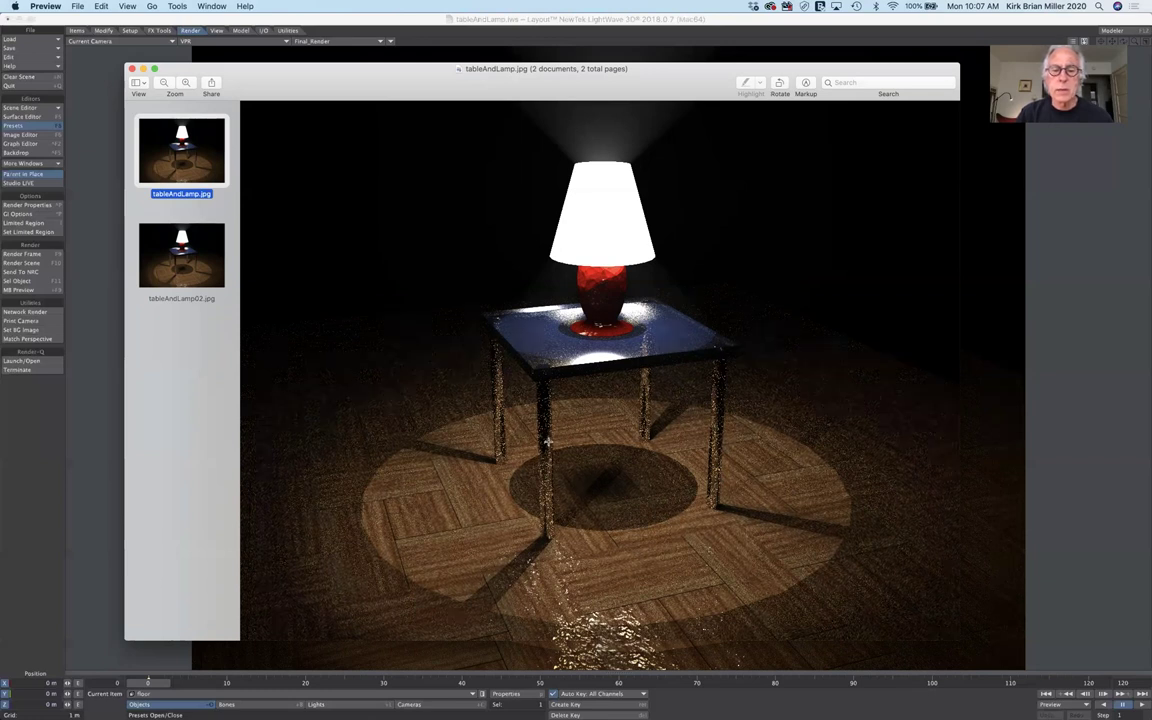
left_click(179, 252)
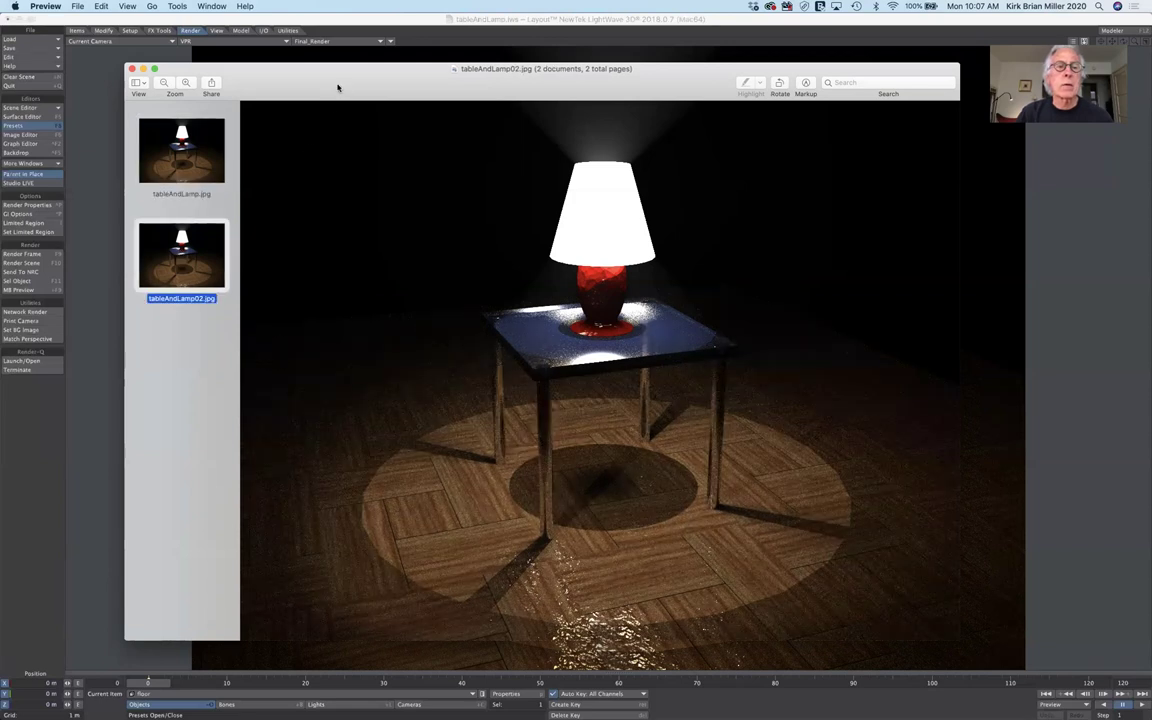
key("super+w")
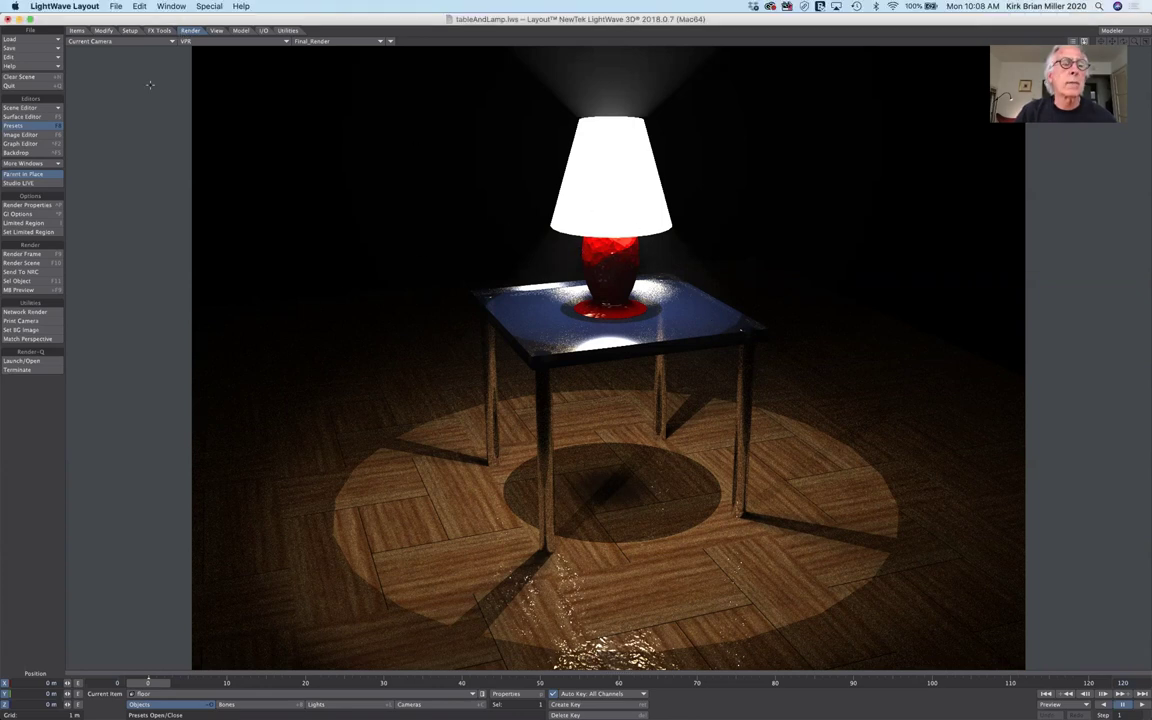
- Examine the scene's Global Illumination and Render settings in Render Properties, and close the window
left_click(50, 206)
mouse_move(338, 103)
left_mouse_down()
mouse_move(451, 117)
mouse_move(330, 83)
left_mouse_up()
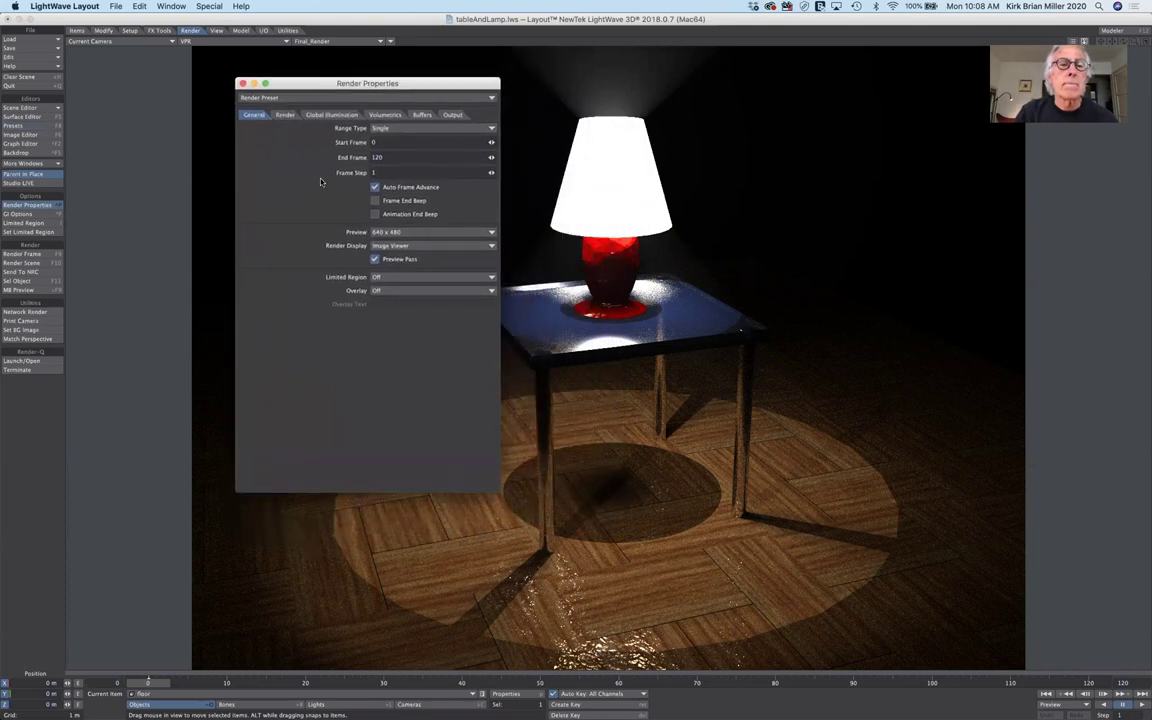
left_click(325, 117)
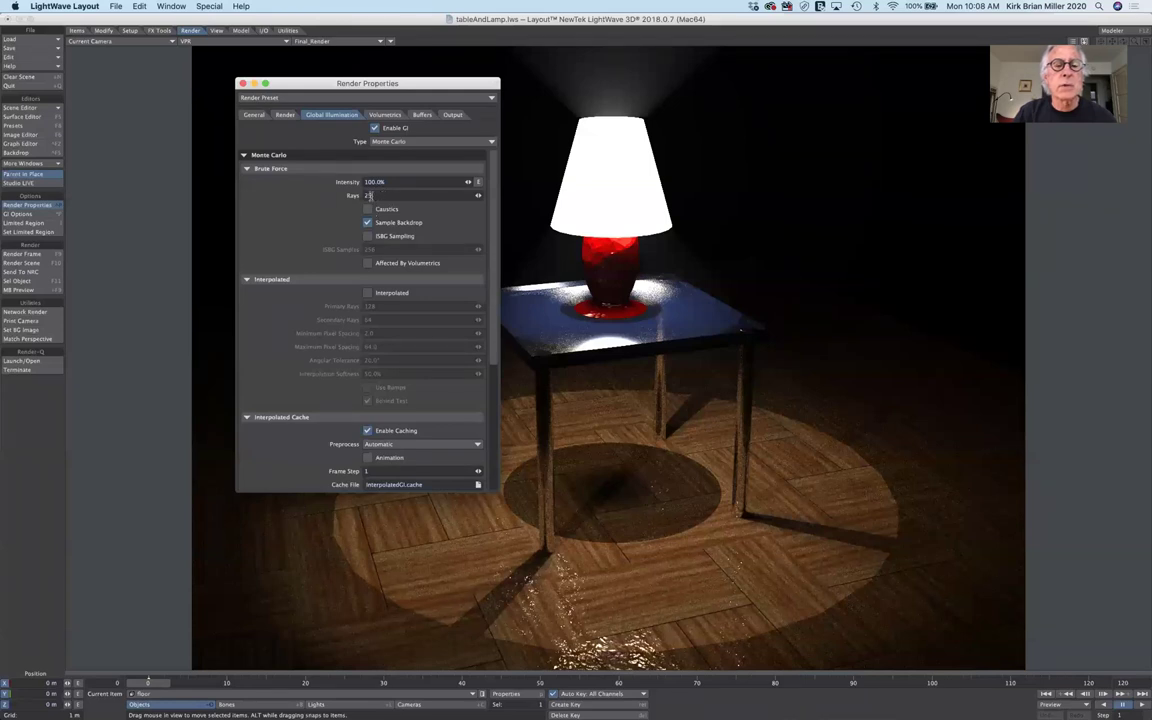
mouse_move(492, 297)
left_mouse_down()
mouse_move(491, 417)
mouse_move(484, 286)
left_mouse_up()
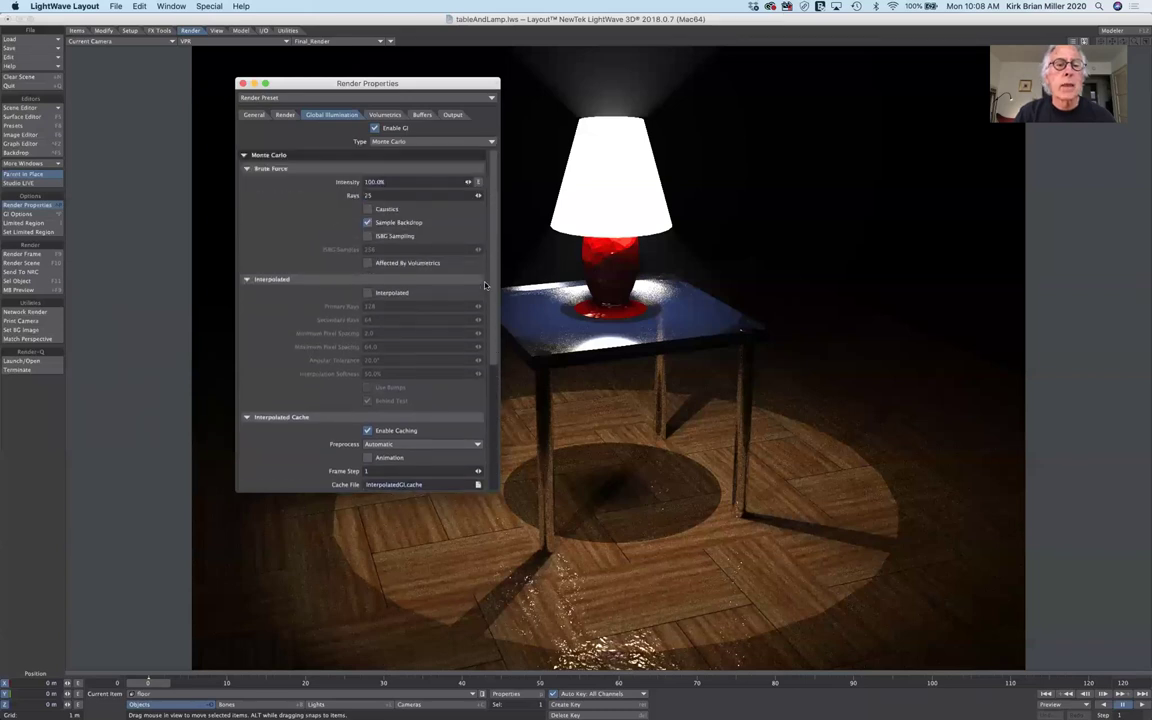
left_click(284, 115)
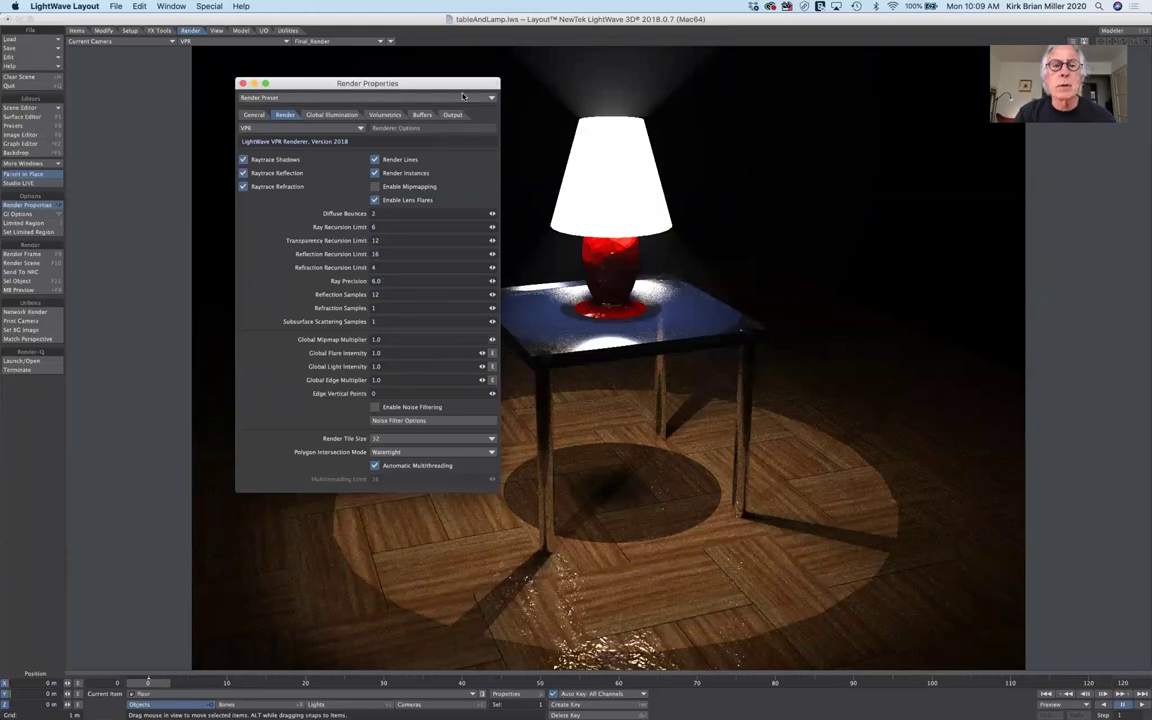
mouse_move(415, 83)
left_mouse_down()
mouse_move(403, 106)
mouse_move(413, 79)
left_mouse_up()
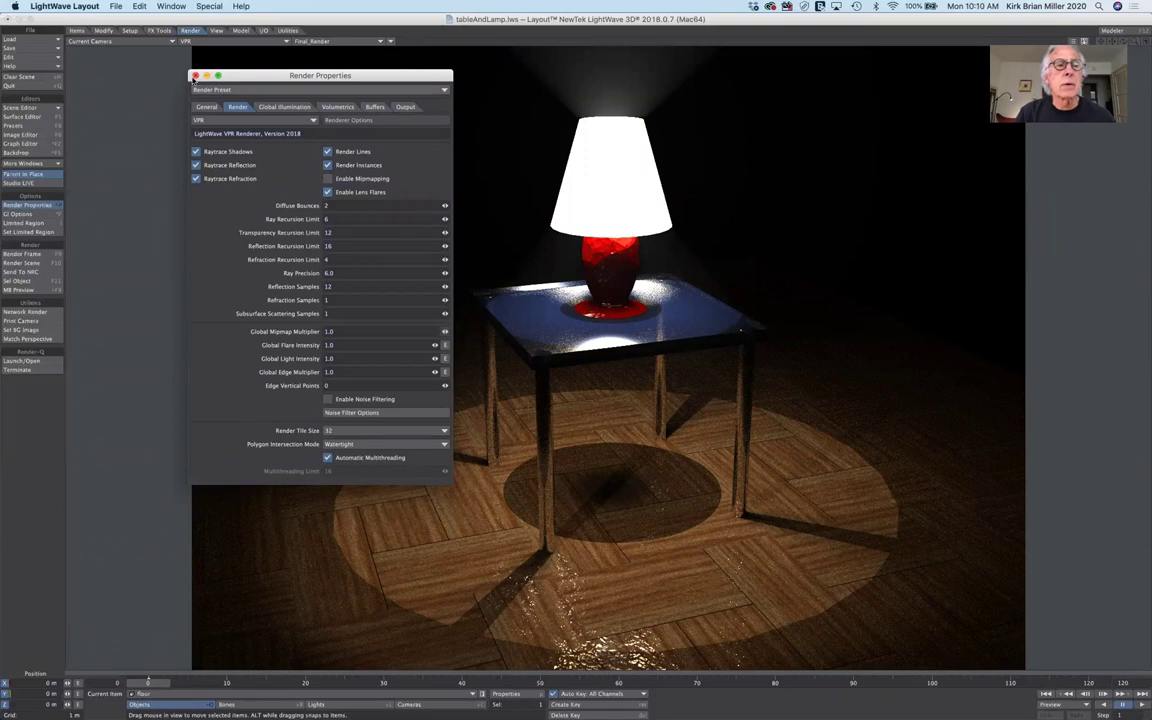
left_click(195, 76)
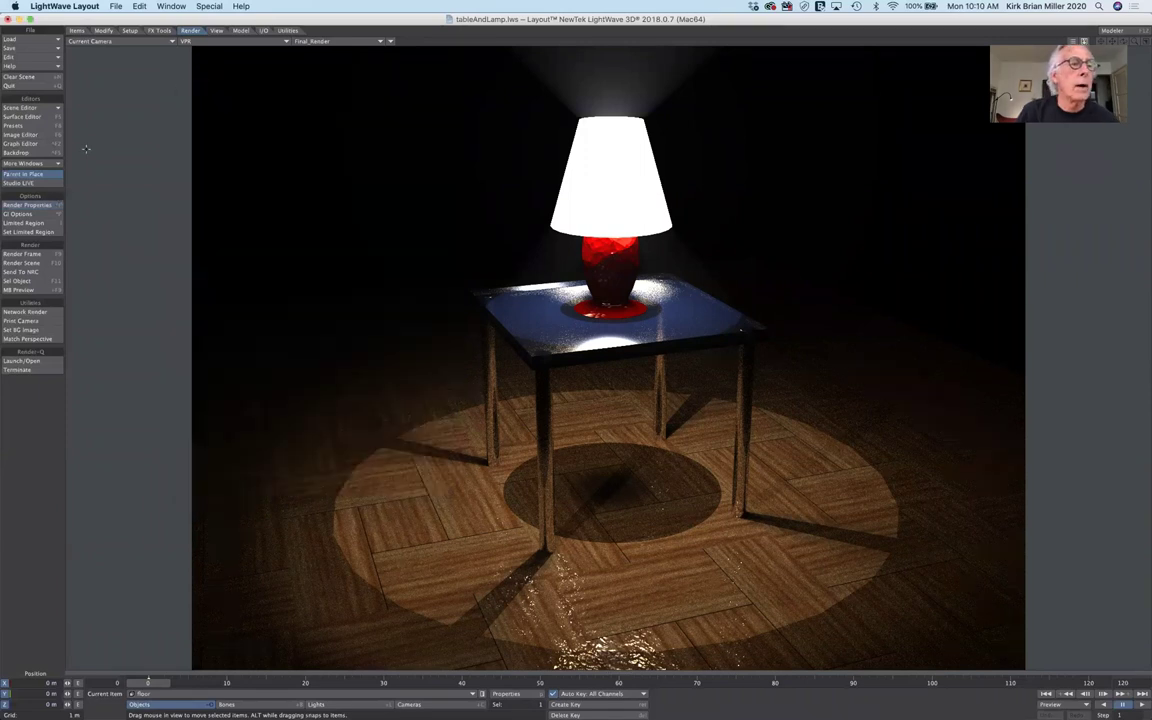
- Open the Surface Editor and review the material types available for the lampShade surface, keeping Standard
left_click(41, 117)
left_click_drag(318, 80, 369, 75)
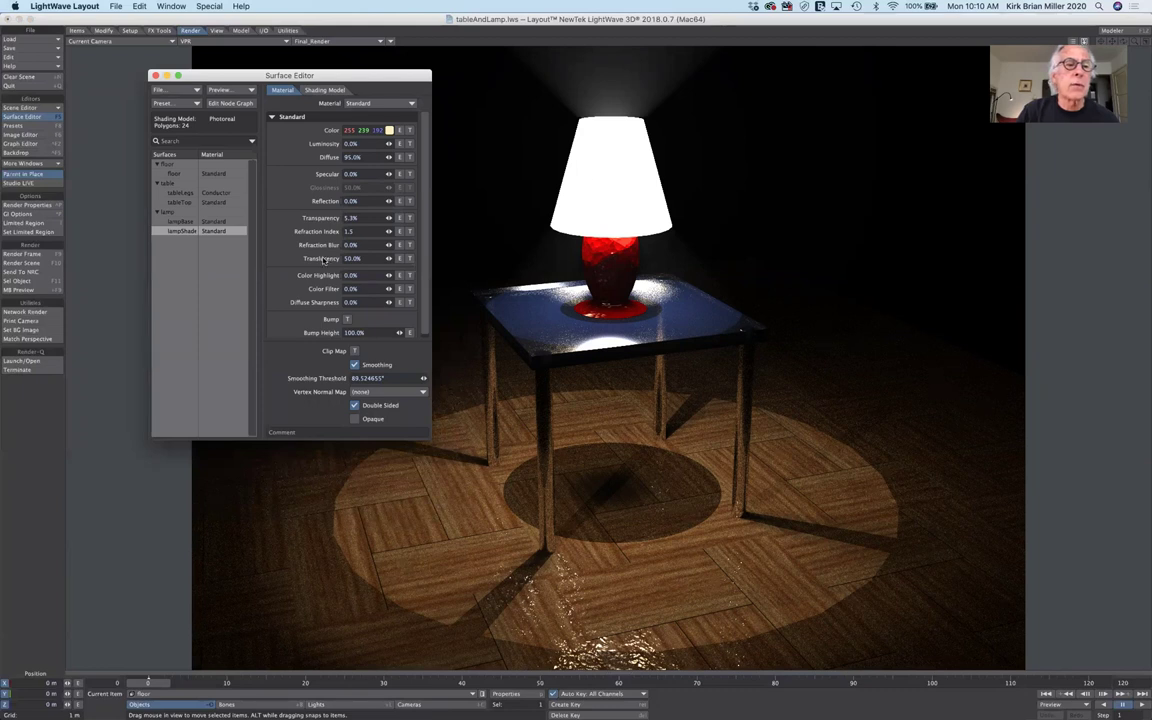
left_click(367, 104)
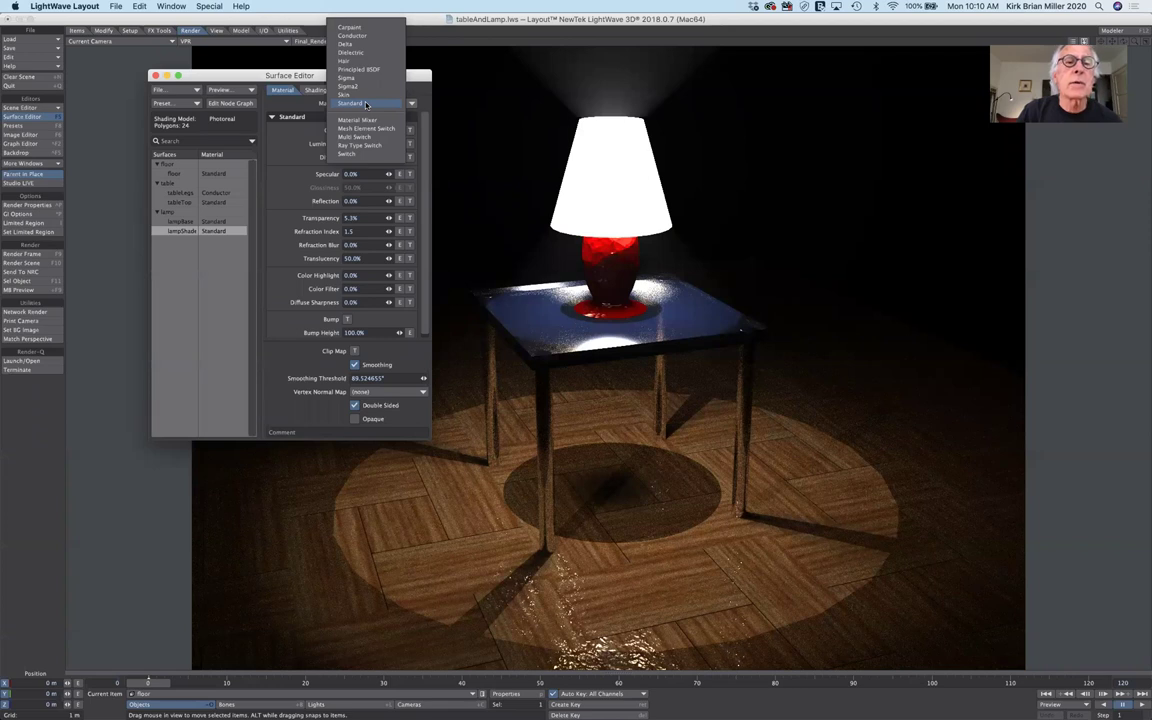
left_click(367, 104)
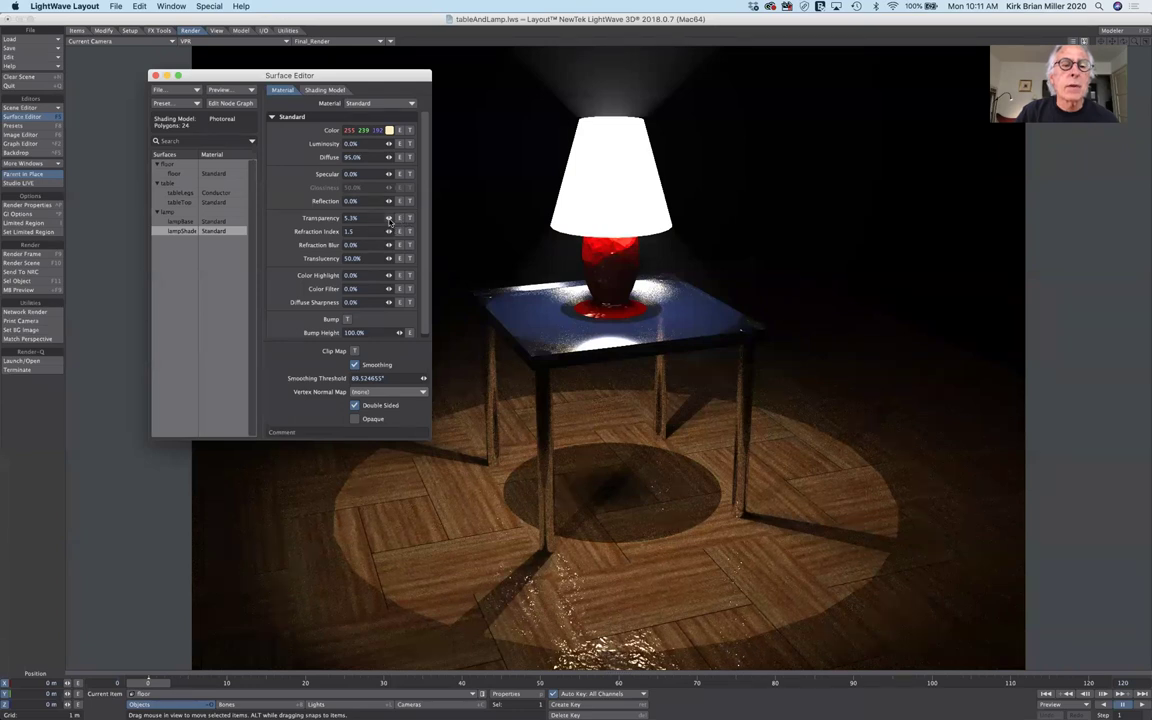
- Set the lampShade surface's transparency to 5% and refraction index to 0, and close the Surface Editor
left_click_drag(389, 219, 390, 219)
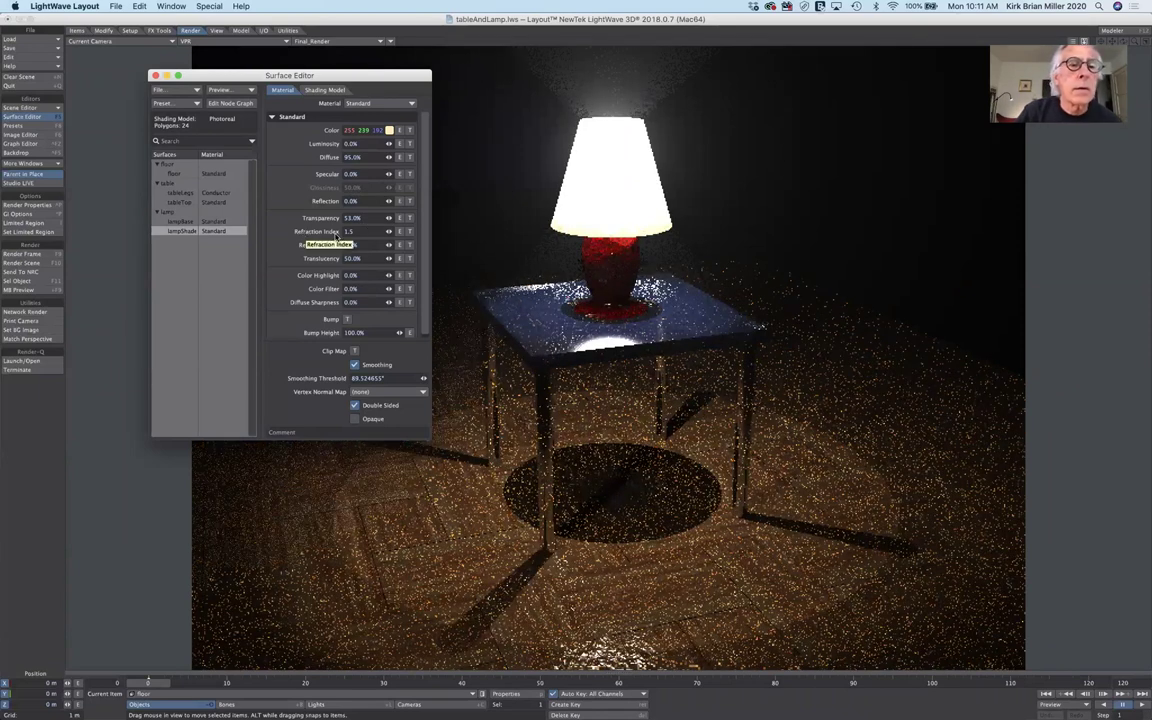
left_click_drag(355, 218, 289, 213)
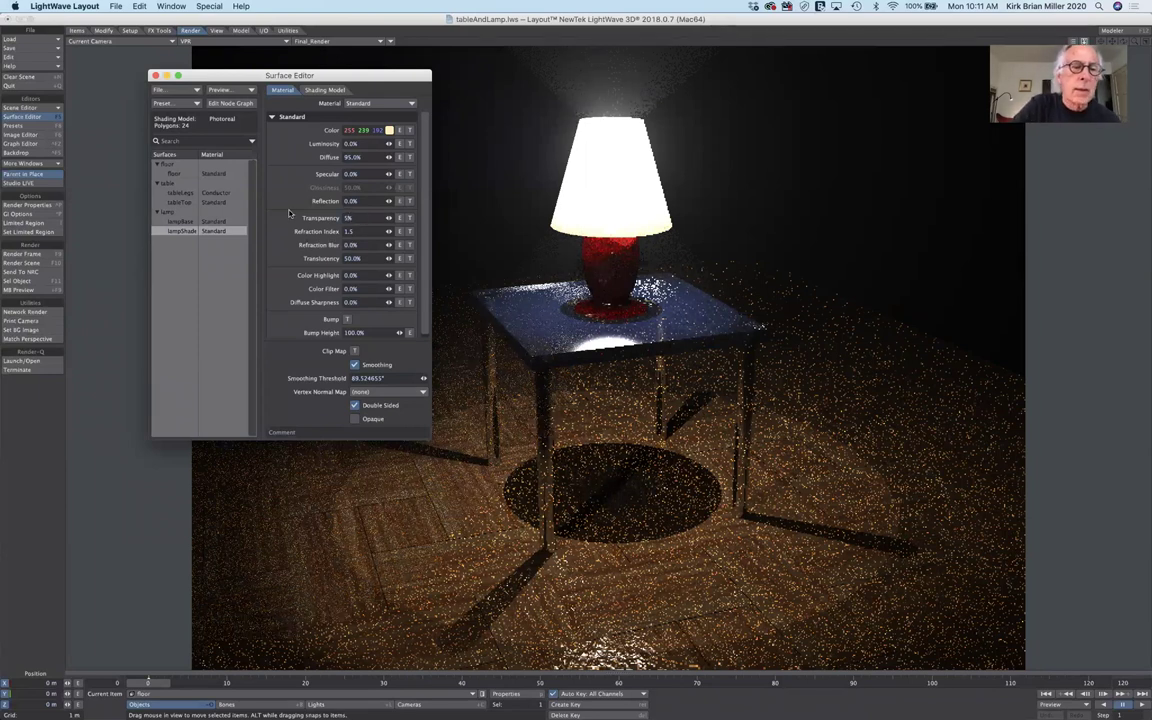
key("Tab")
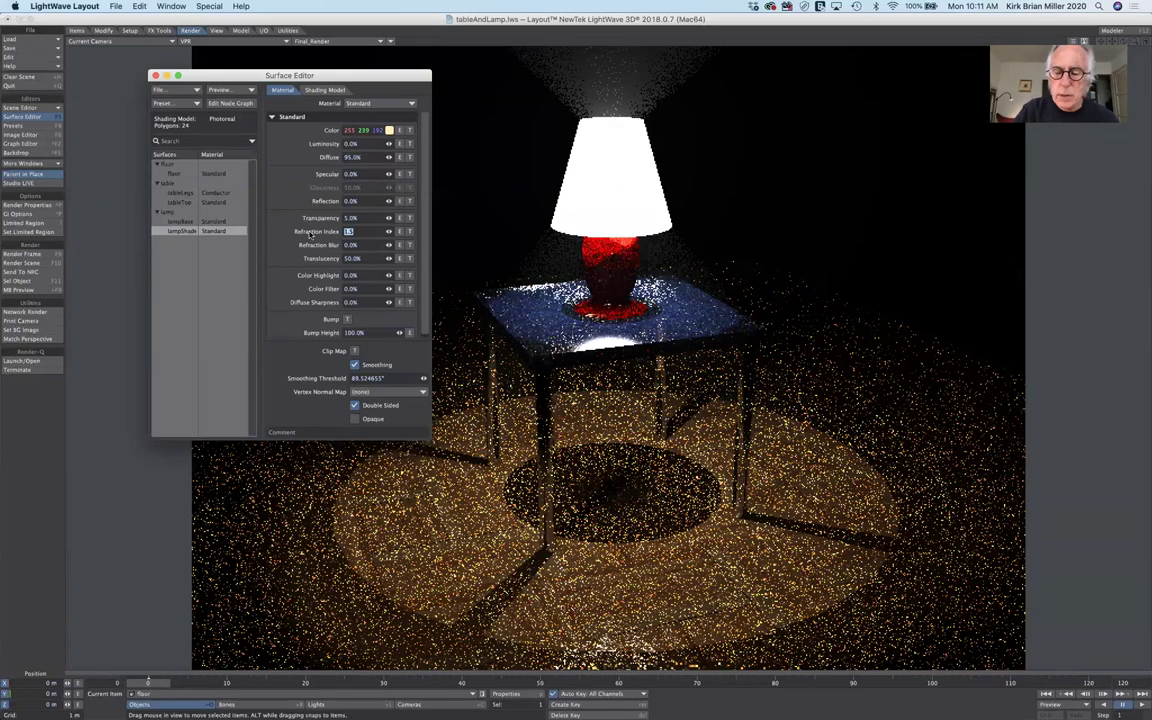
type("0")
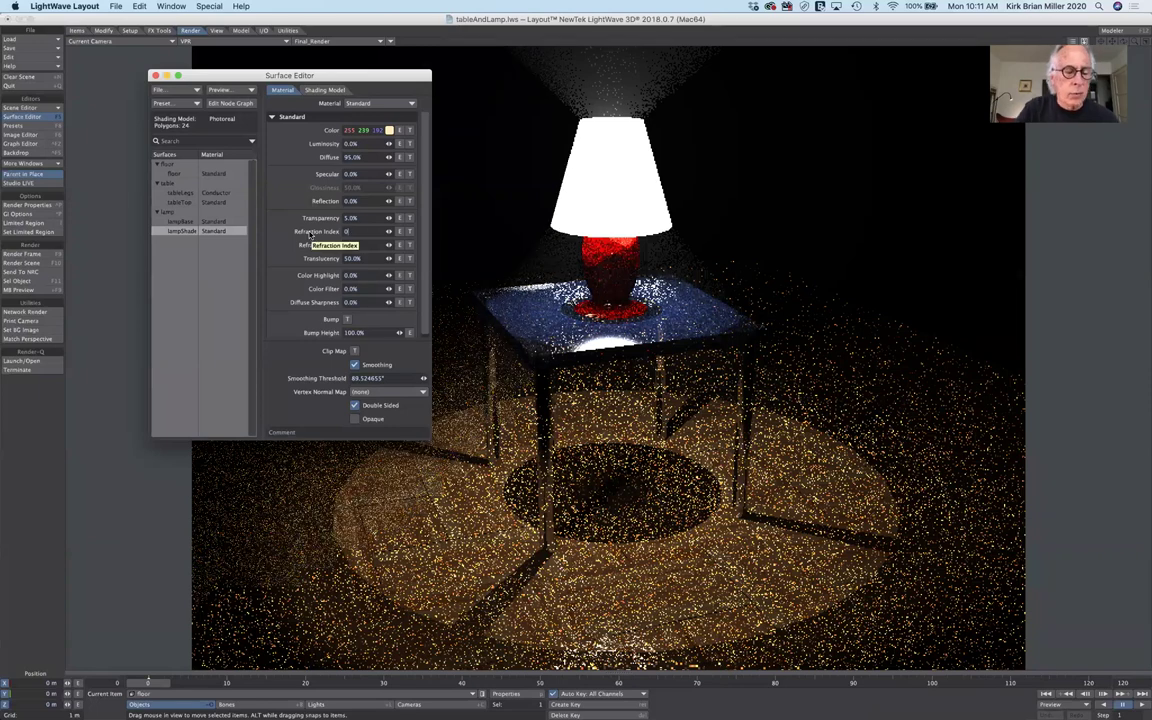
key("Tab")
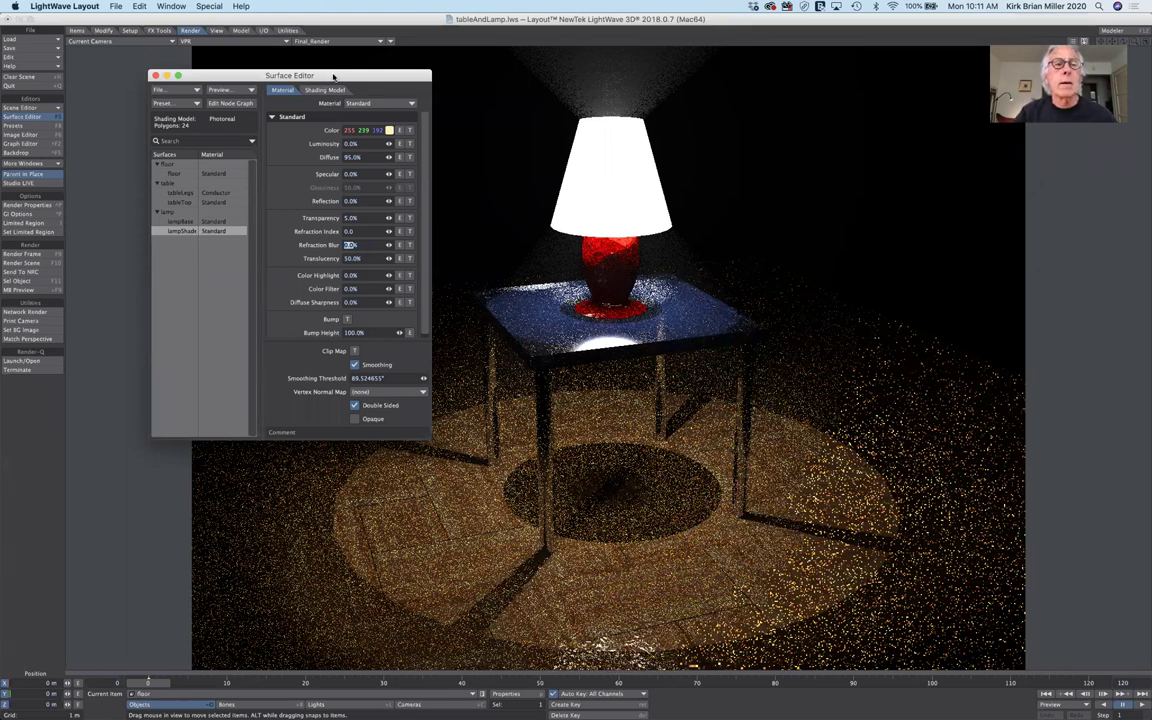
left_click(155, 76)
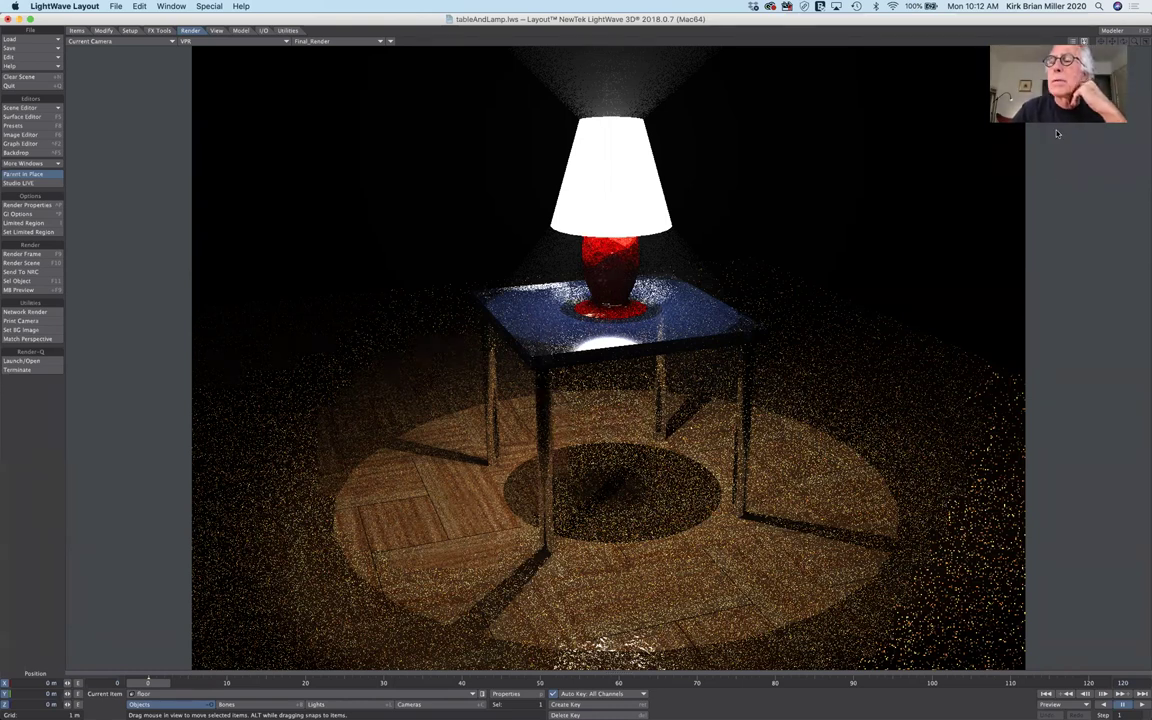
- Switch to LightWave Modeler, reposition its window and start a new empty object
left_click(1110, 40)
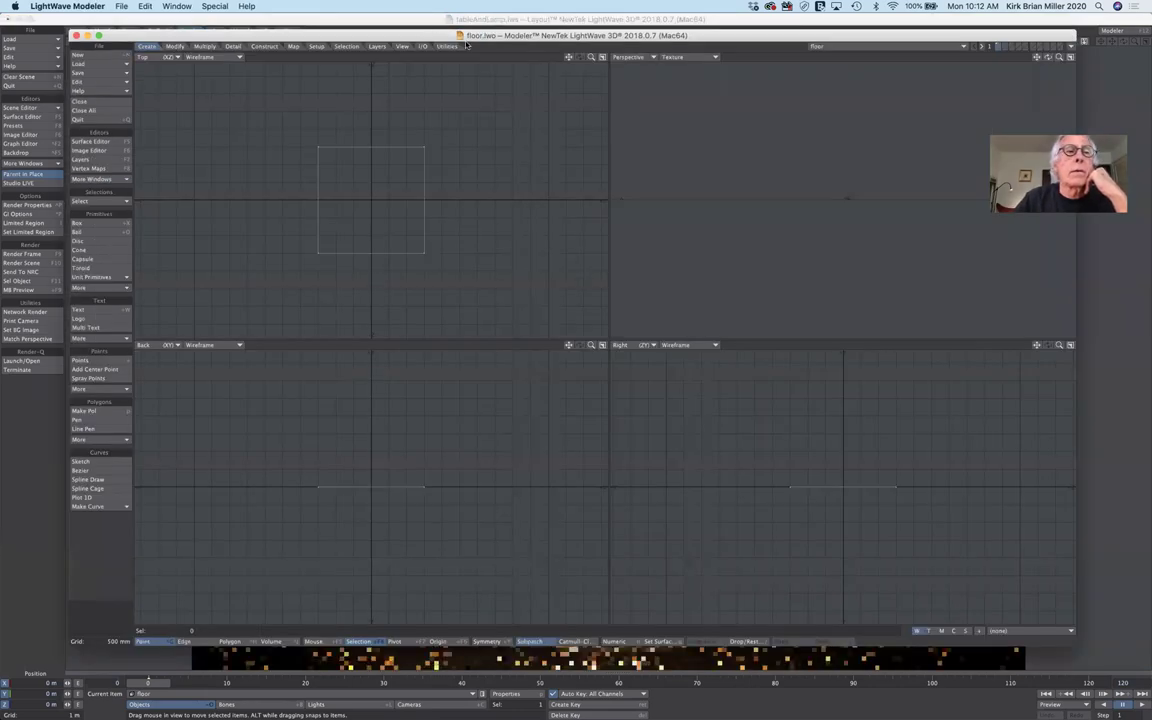
left_click_drag(428, 35, 445, 40)
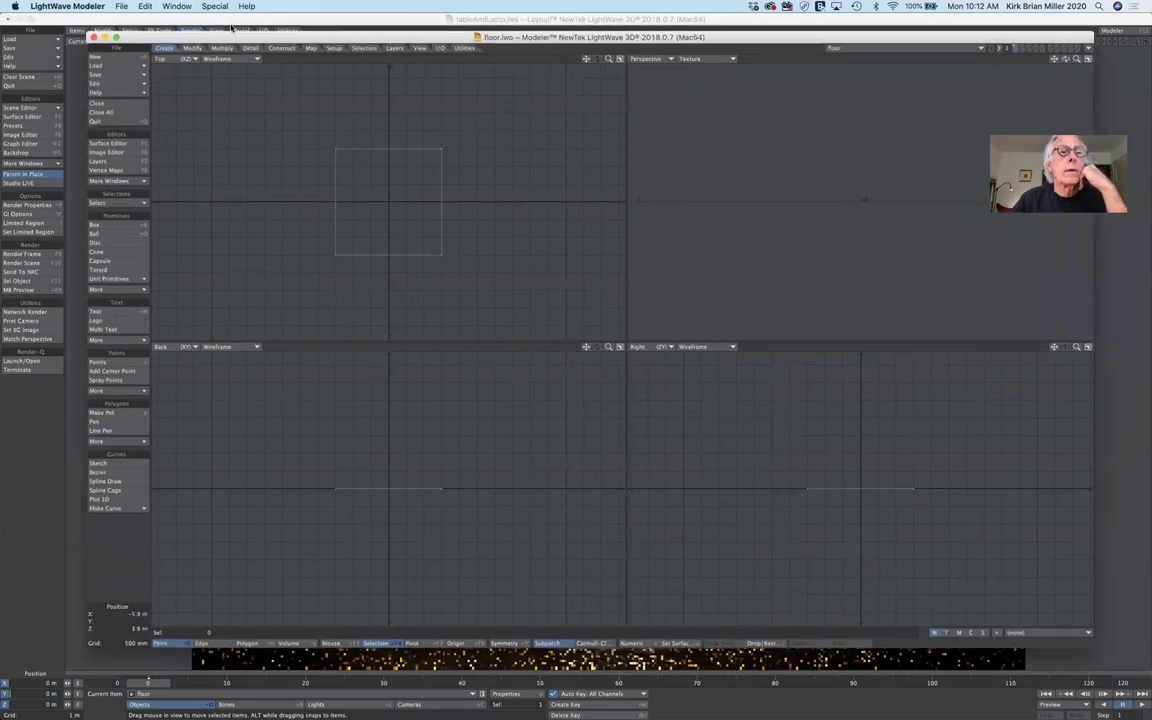
left_click_drag(228, 39, 211, 39)
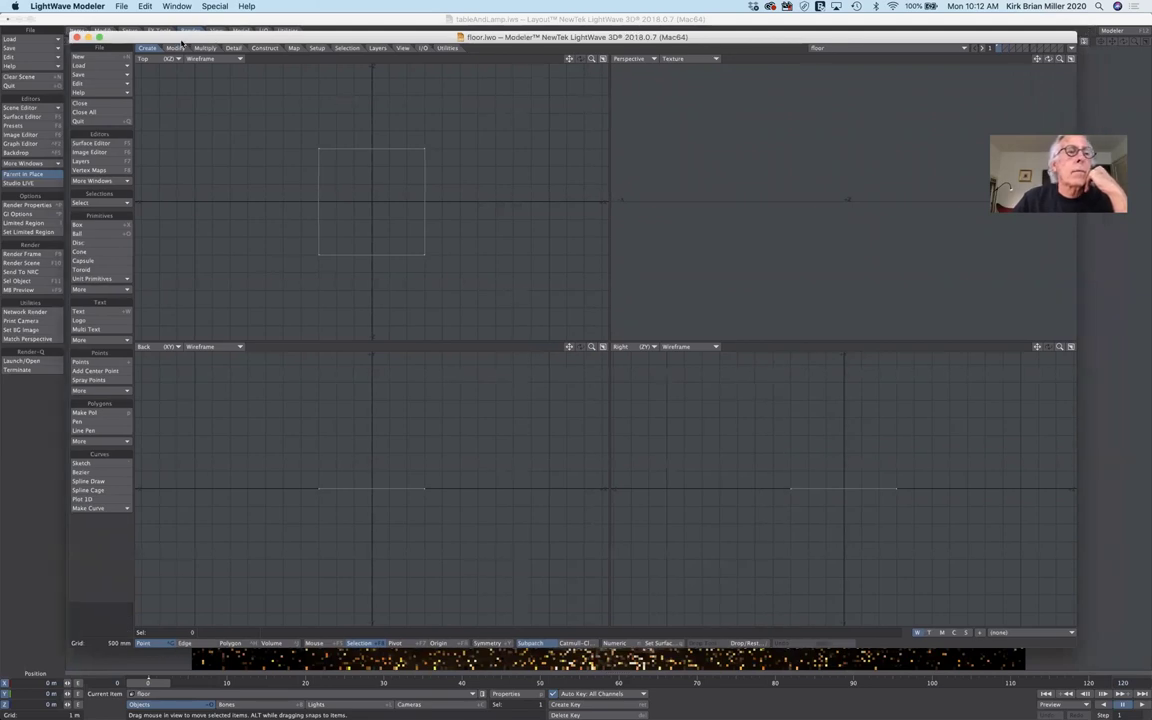
left_click(103, 58)
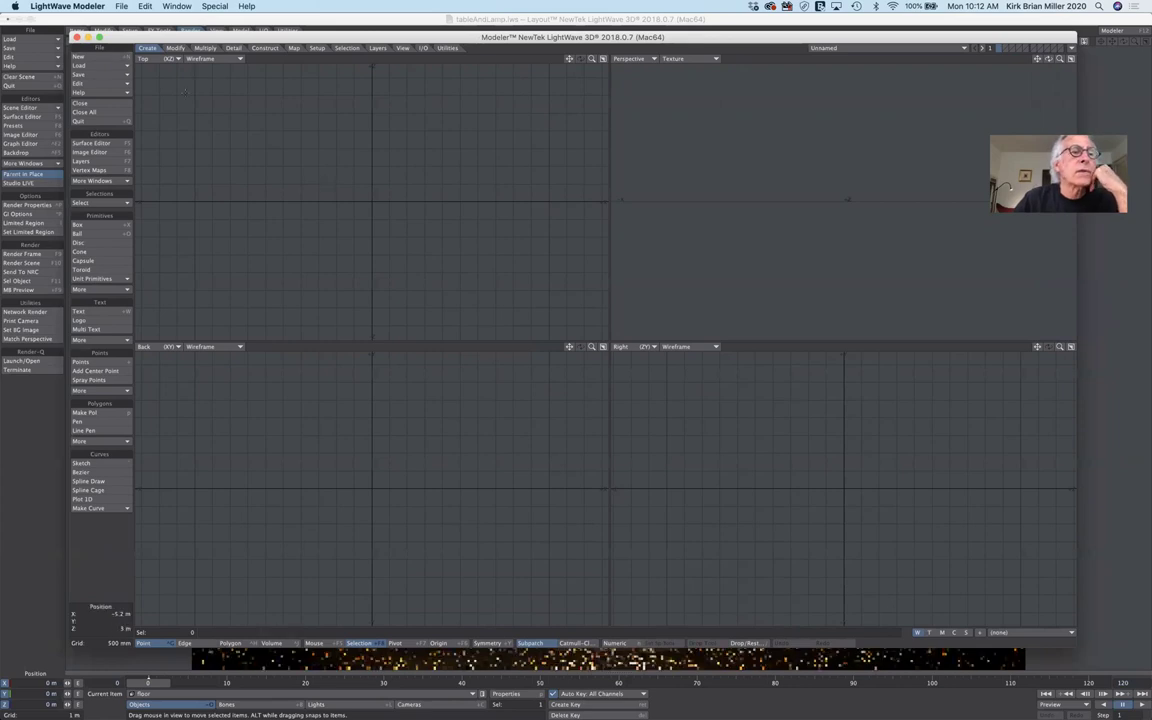
- Try to save the new empty object as rebootMike_Fall2020 in the objects folder
left_click(107, 77)
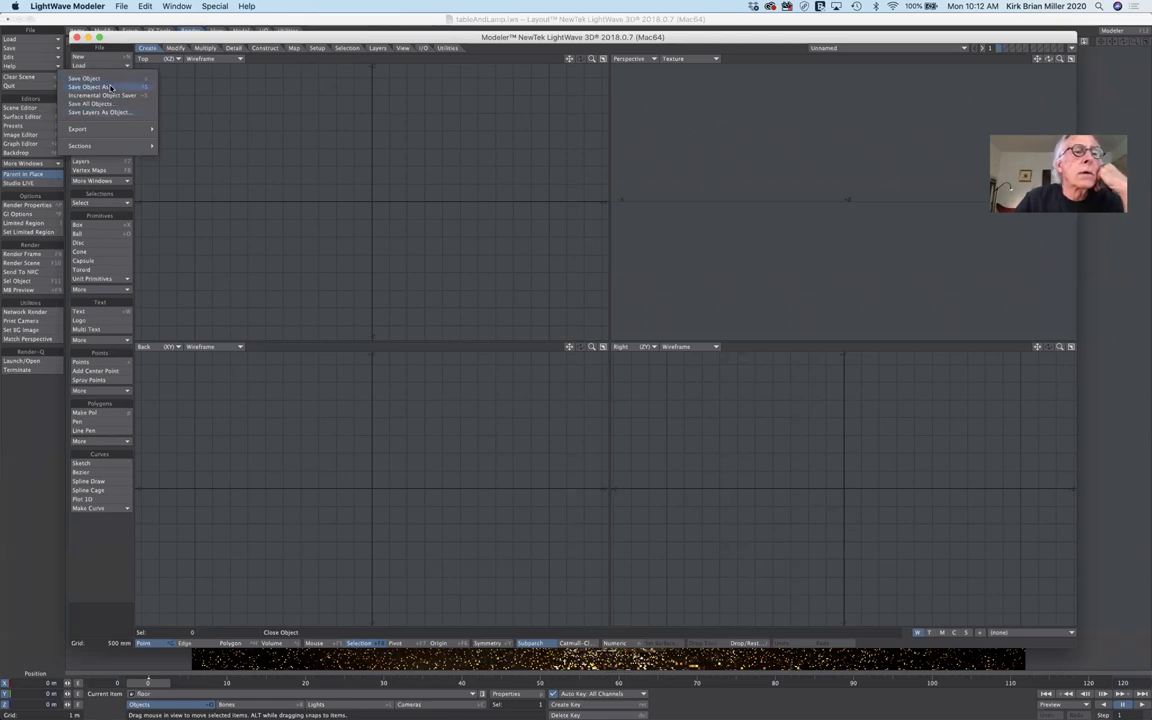
left_click(110, 87)
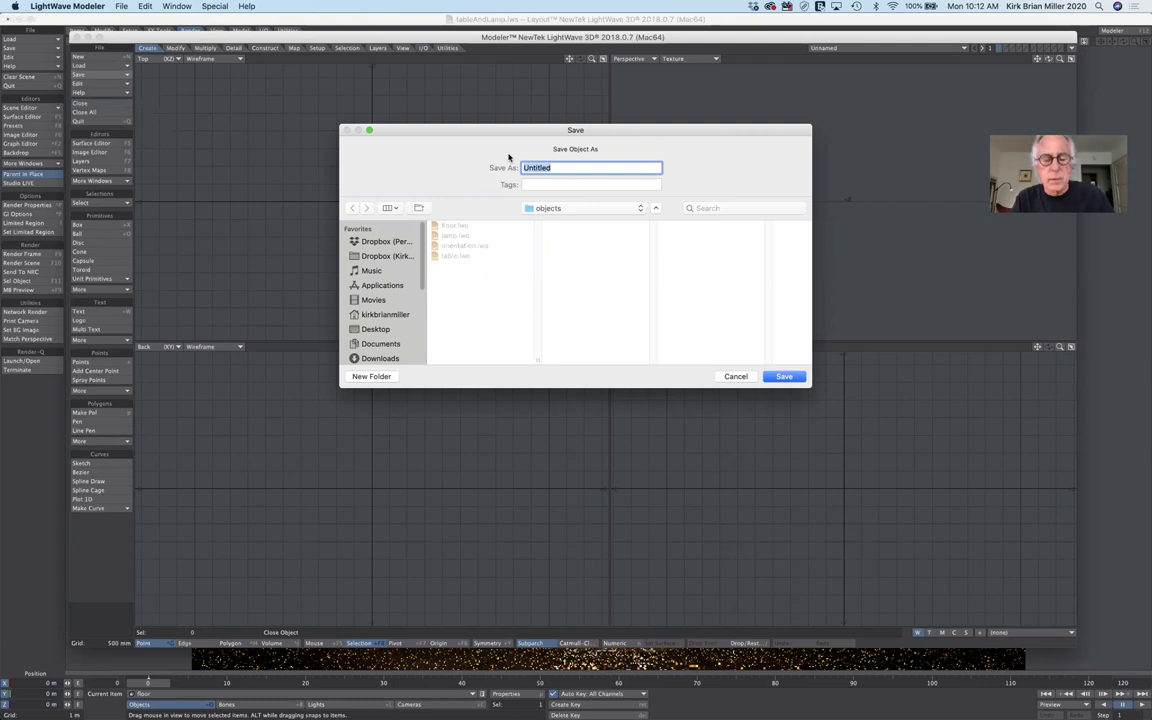
type("re")
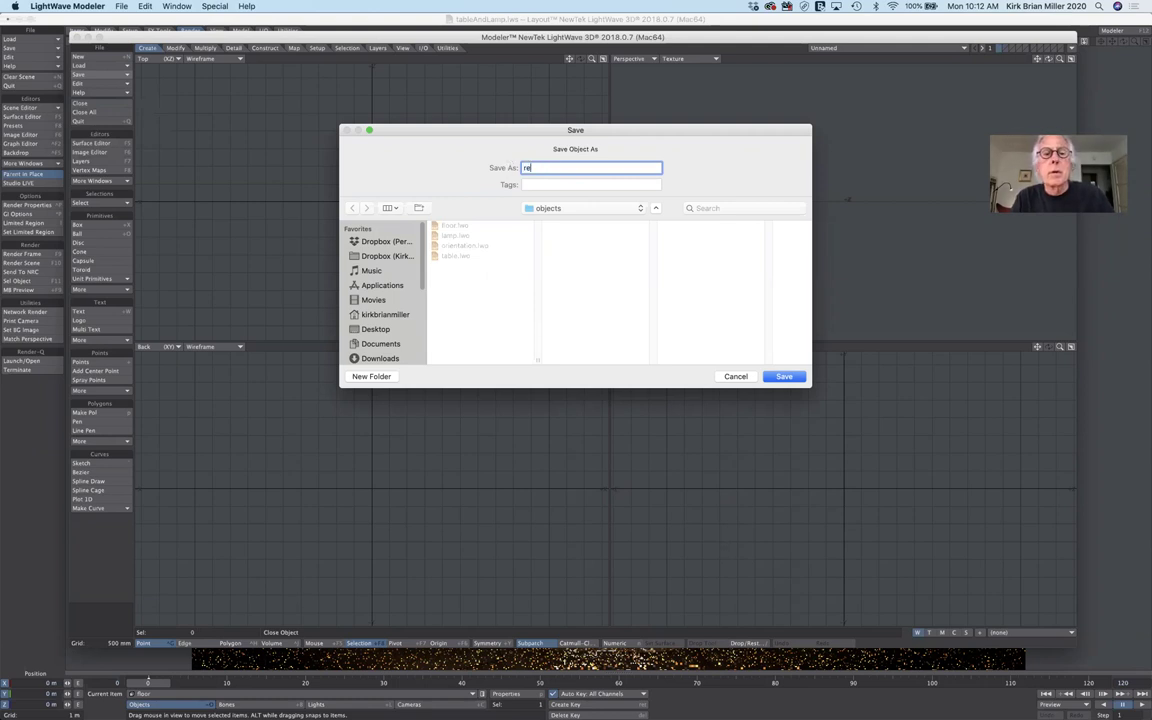
type("bootMike")
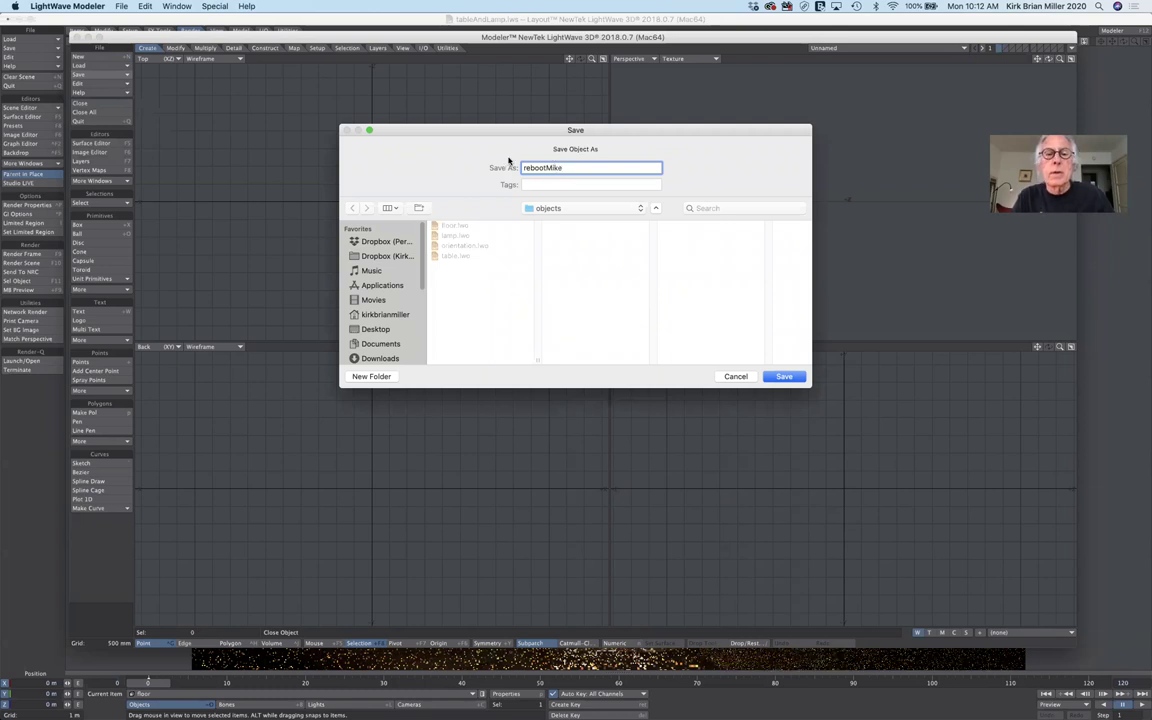
type("F")
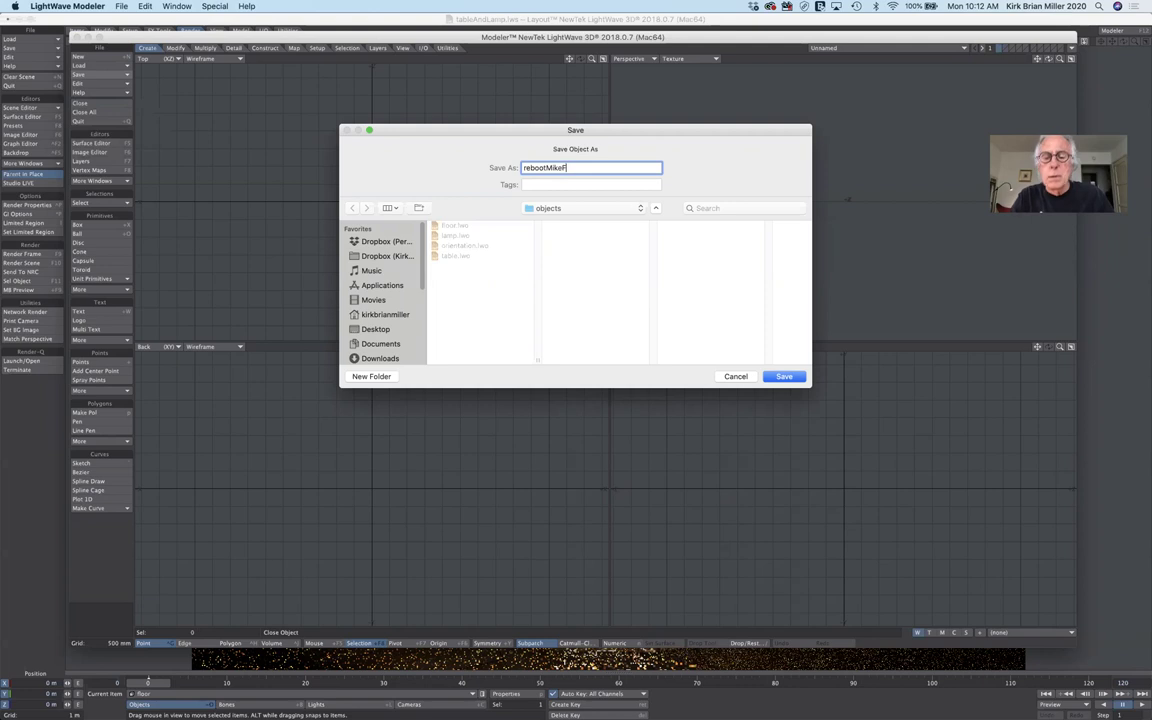
key("BackSpace")
type("_")
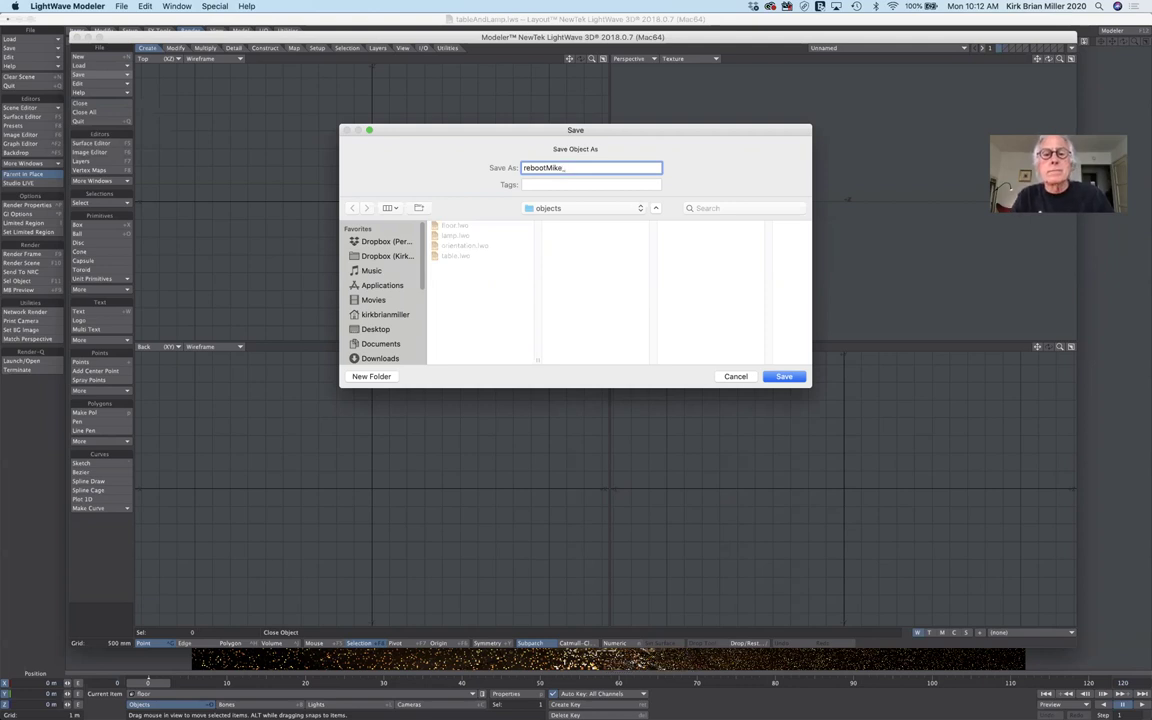
type("Fall")
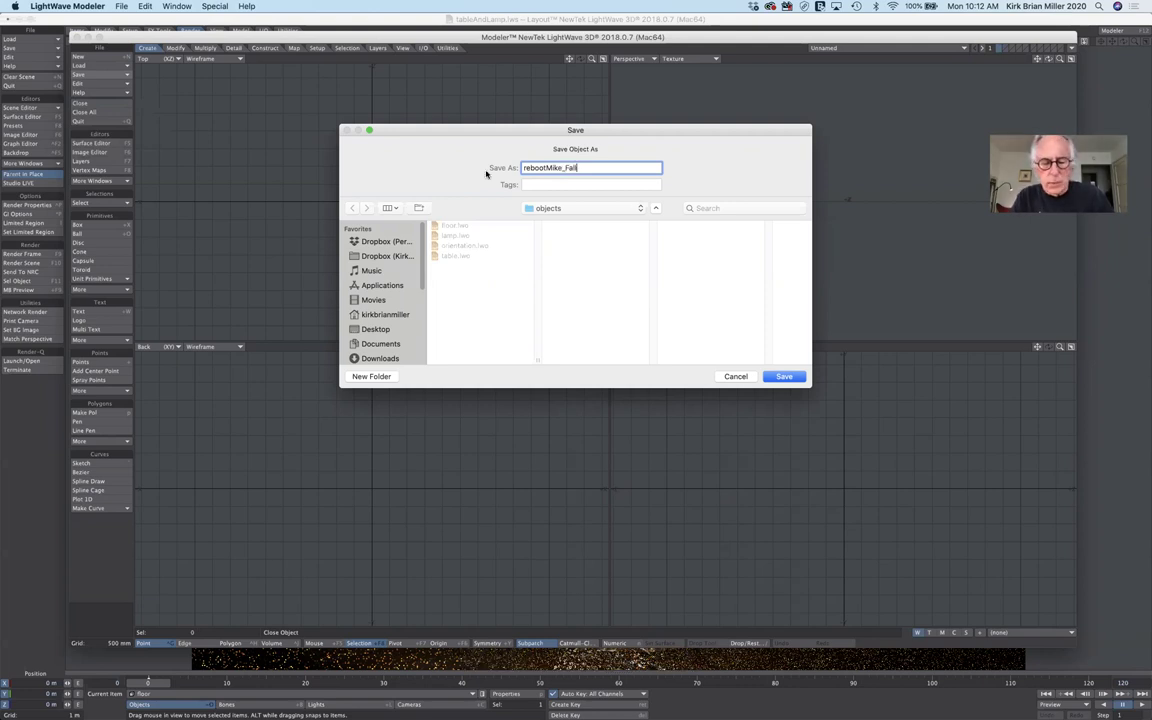
type("2020")
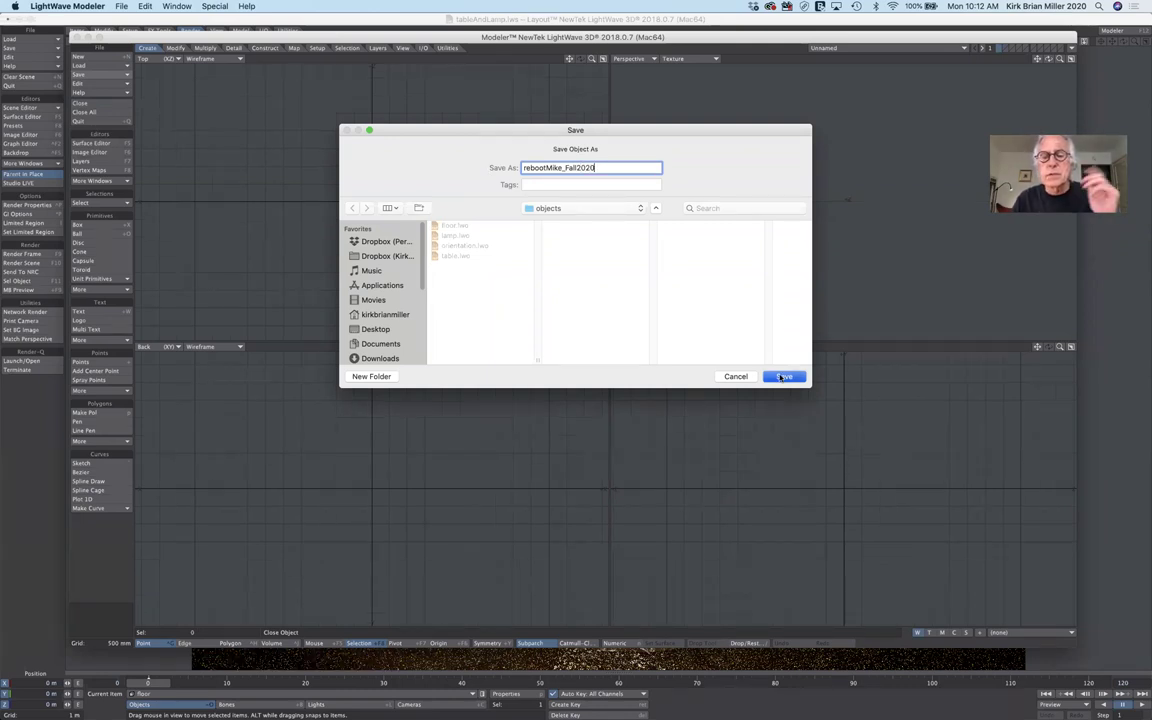
key("Return")
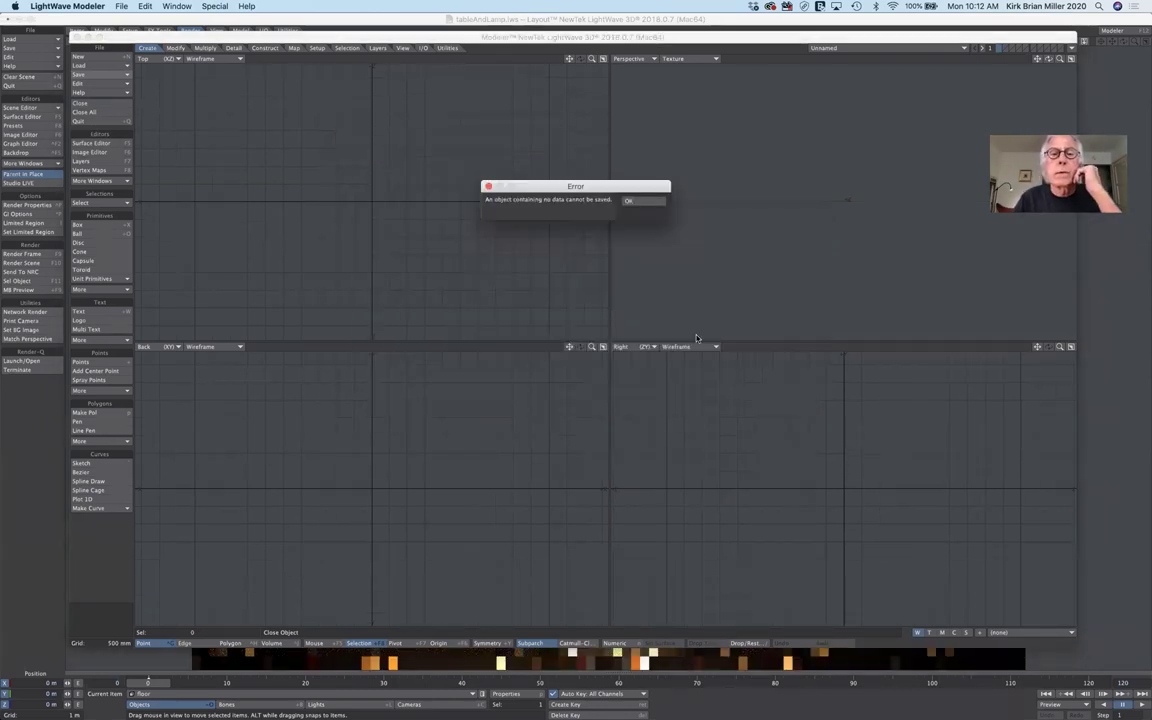
left_click(632, 202)
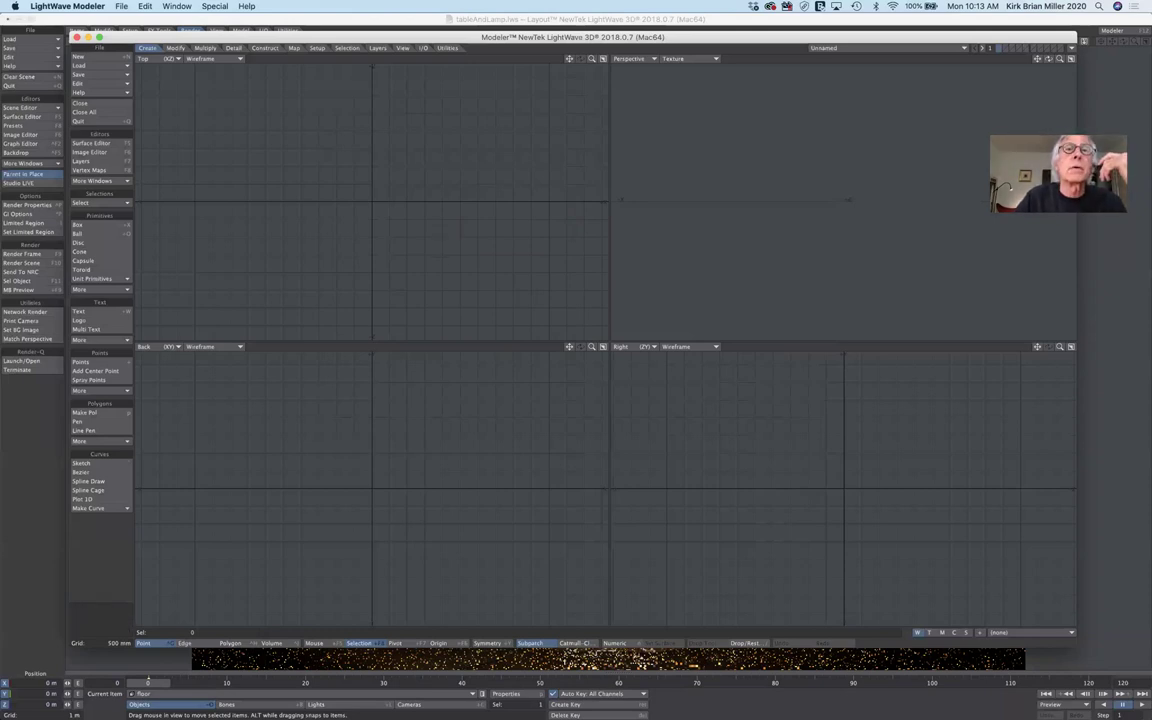
key("F12")
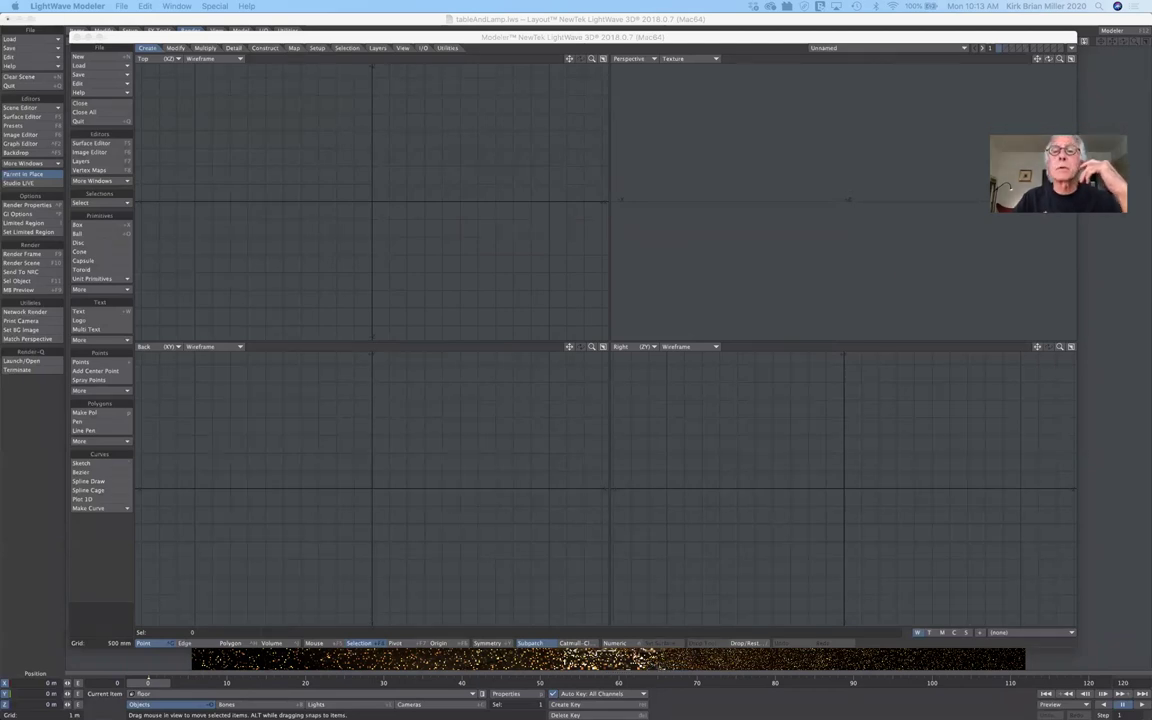
- Switch to Chrome and view the mike.jpg image in the Mike the TV search results and its save option
key("super+Tab")
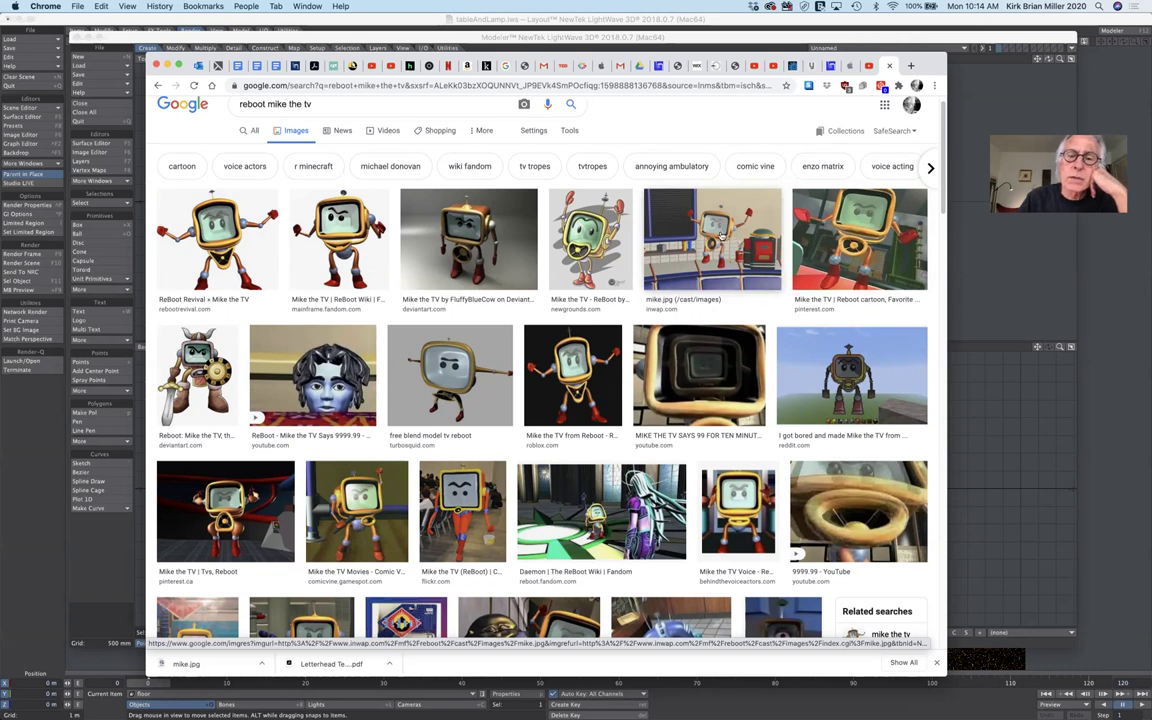
left_click(721, 236)
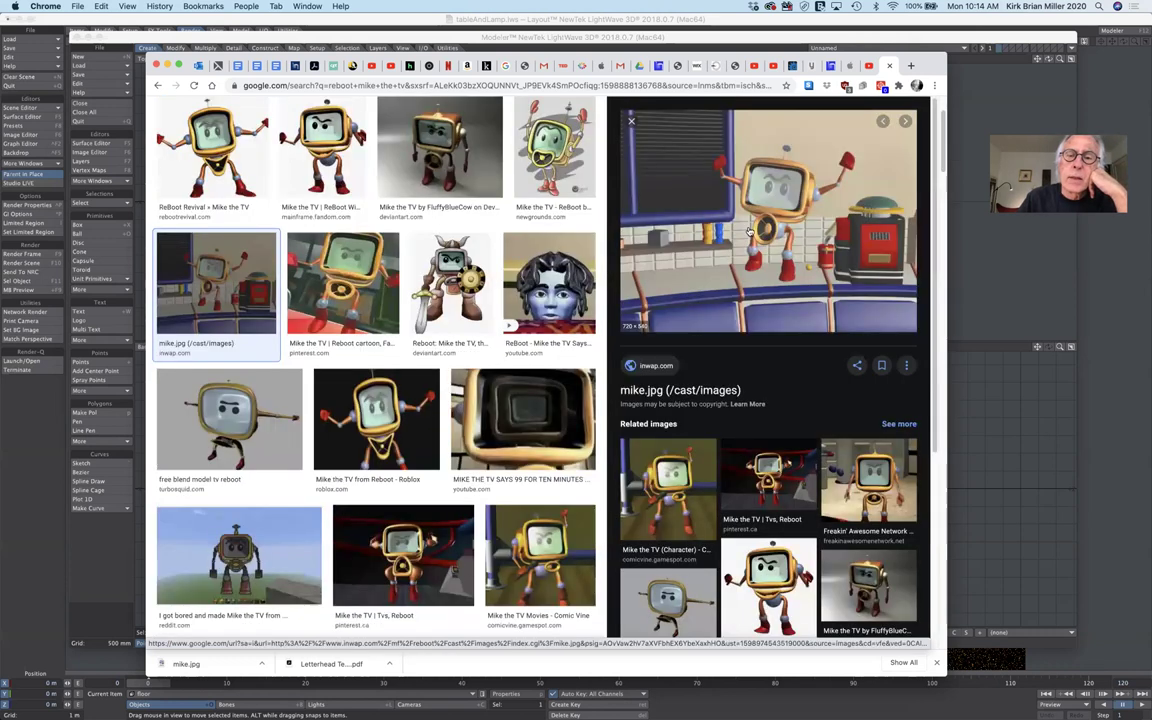
right_click(748, 229)
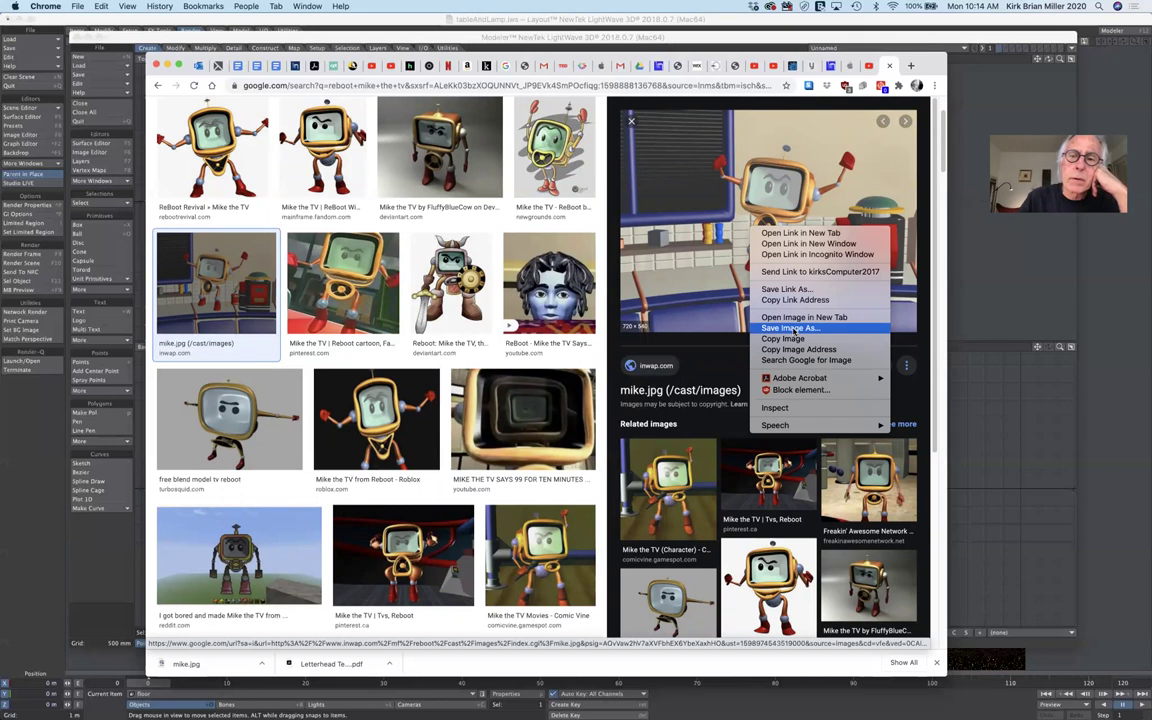
left_click(631, 121)
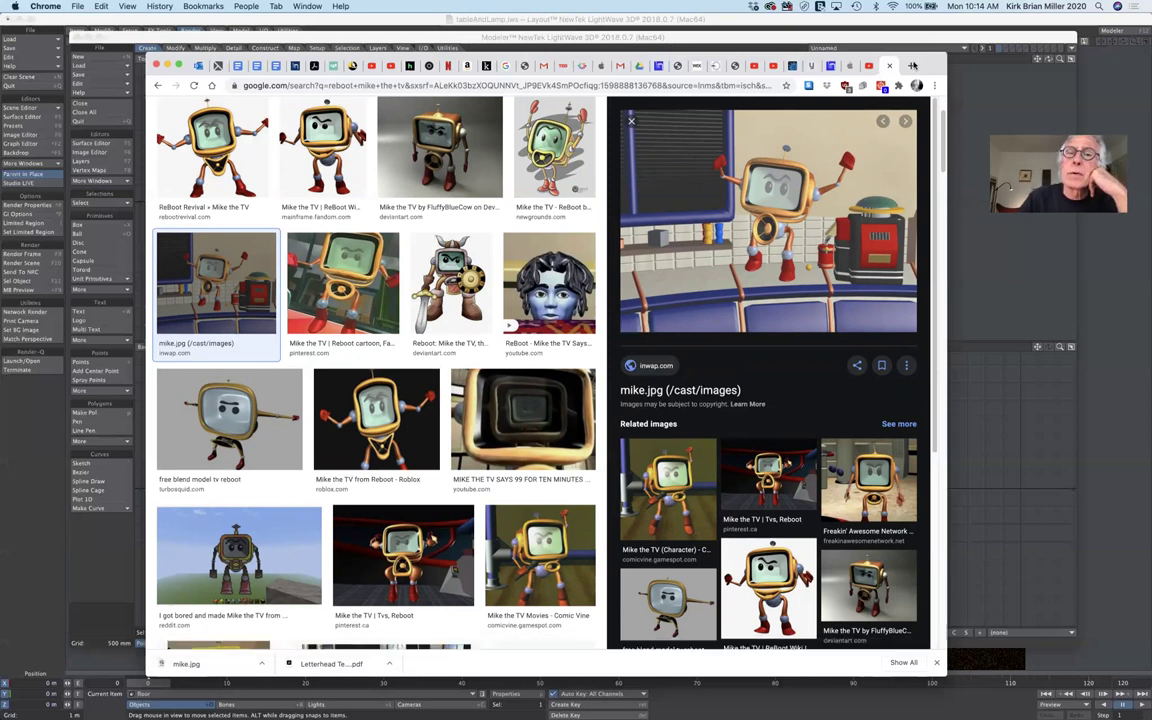
key("F11")
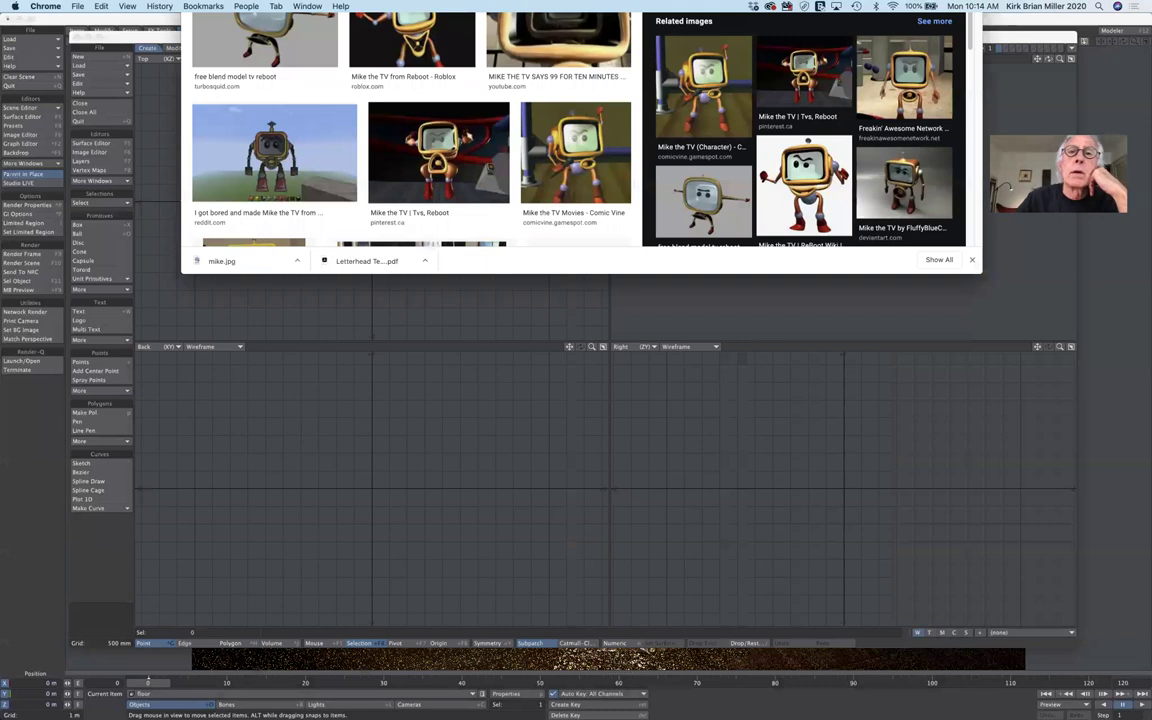
left_click(263, 350)
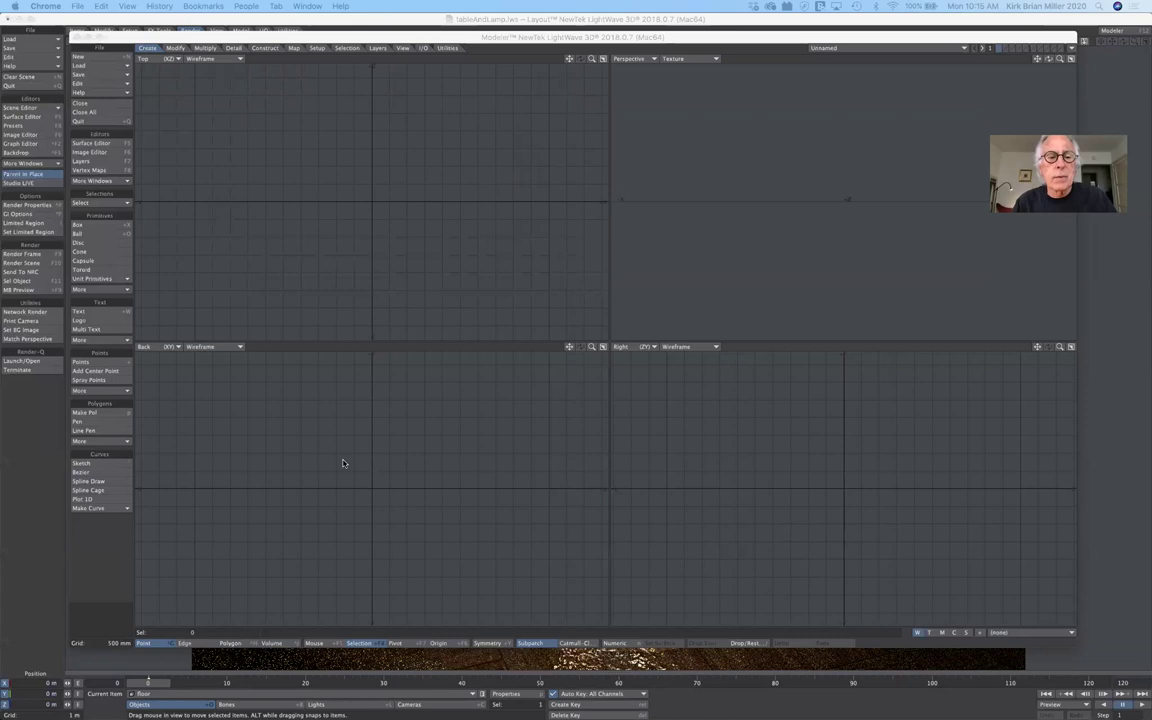
- Return to LightWave Modeler and open the Backdrop display options for the BotL viewport
left_click(342, 462)
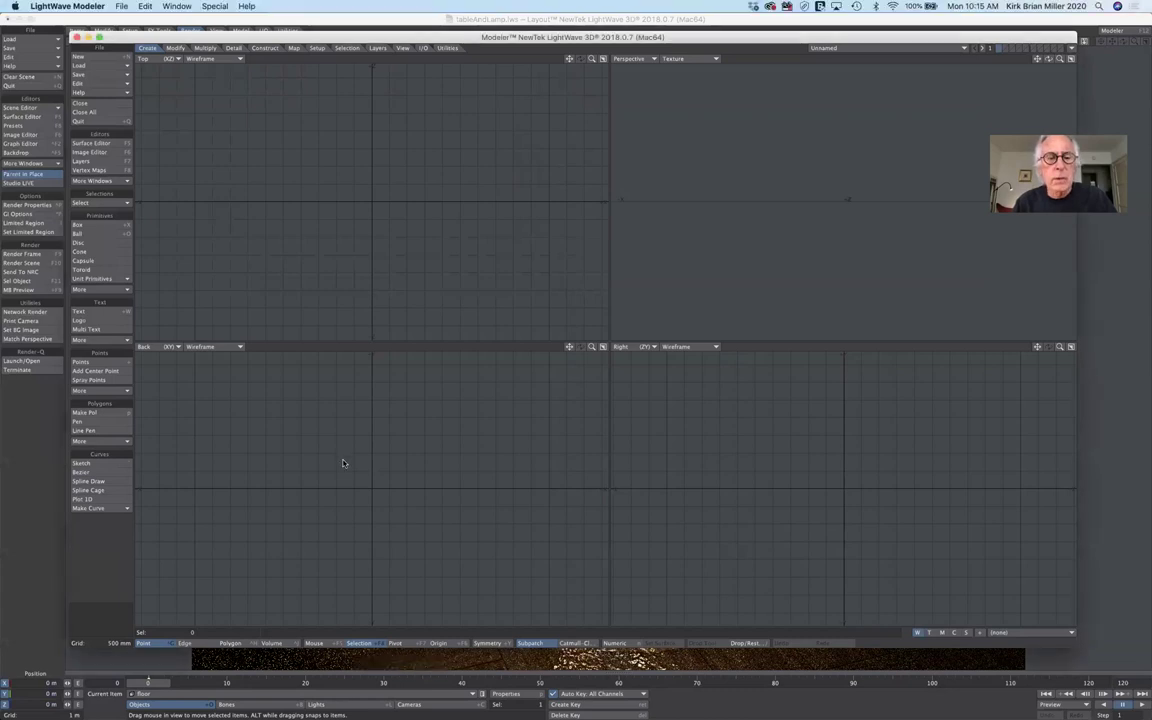
key("d")
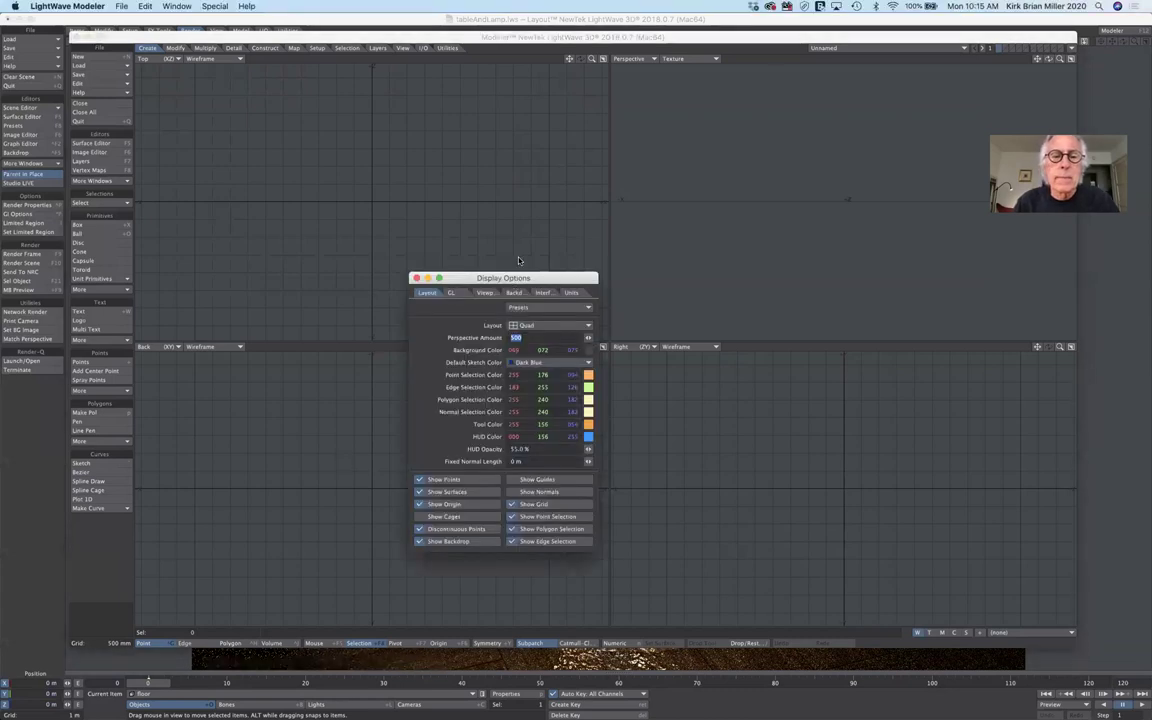
left_click_drag(514, 284, 470, 148)
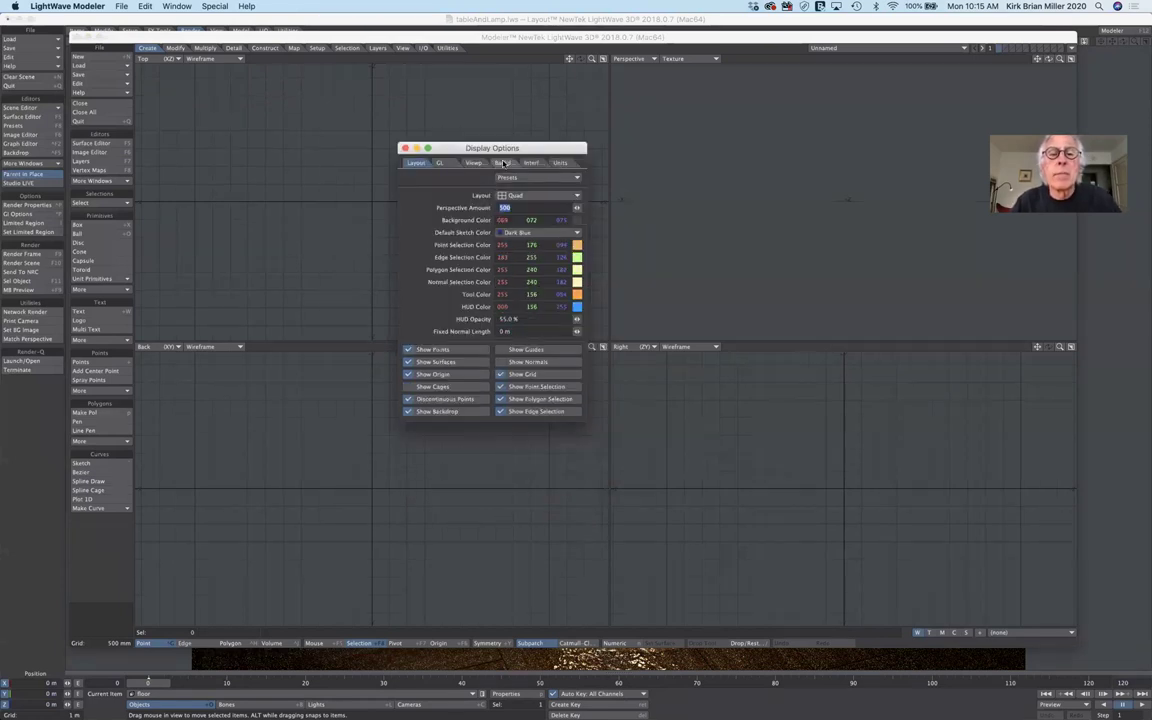
left_click(502, 163)
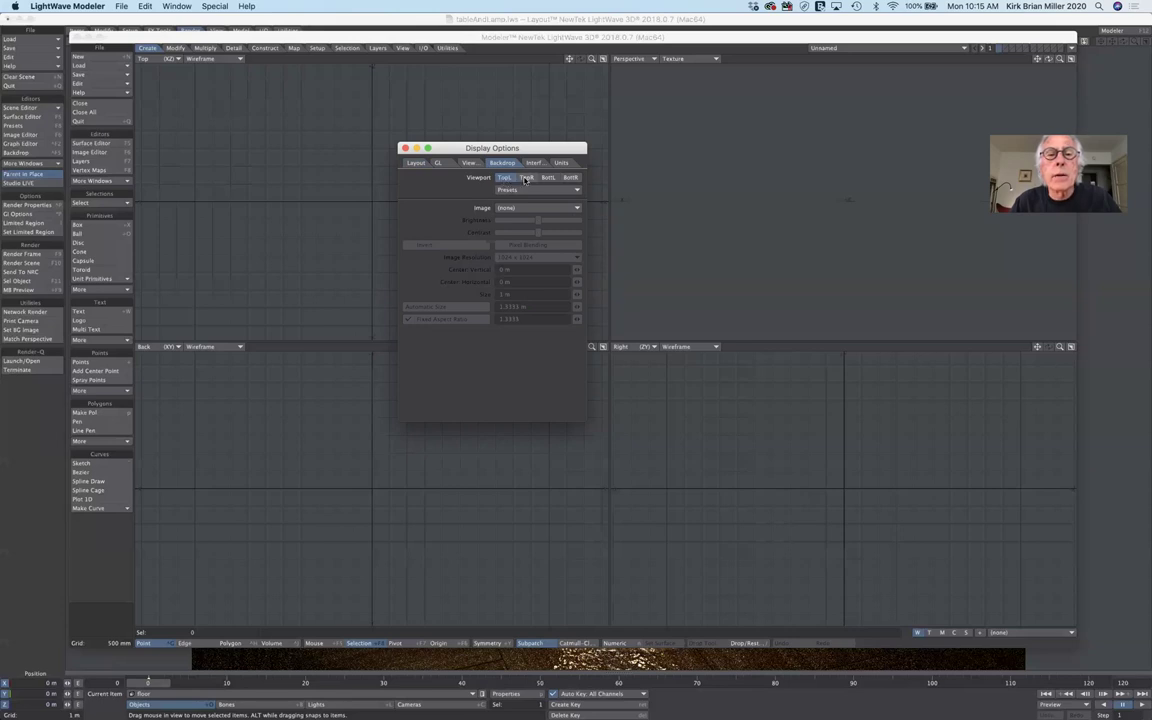
left_click(548, 178)
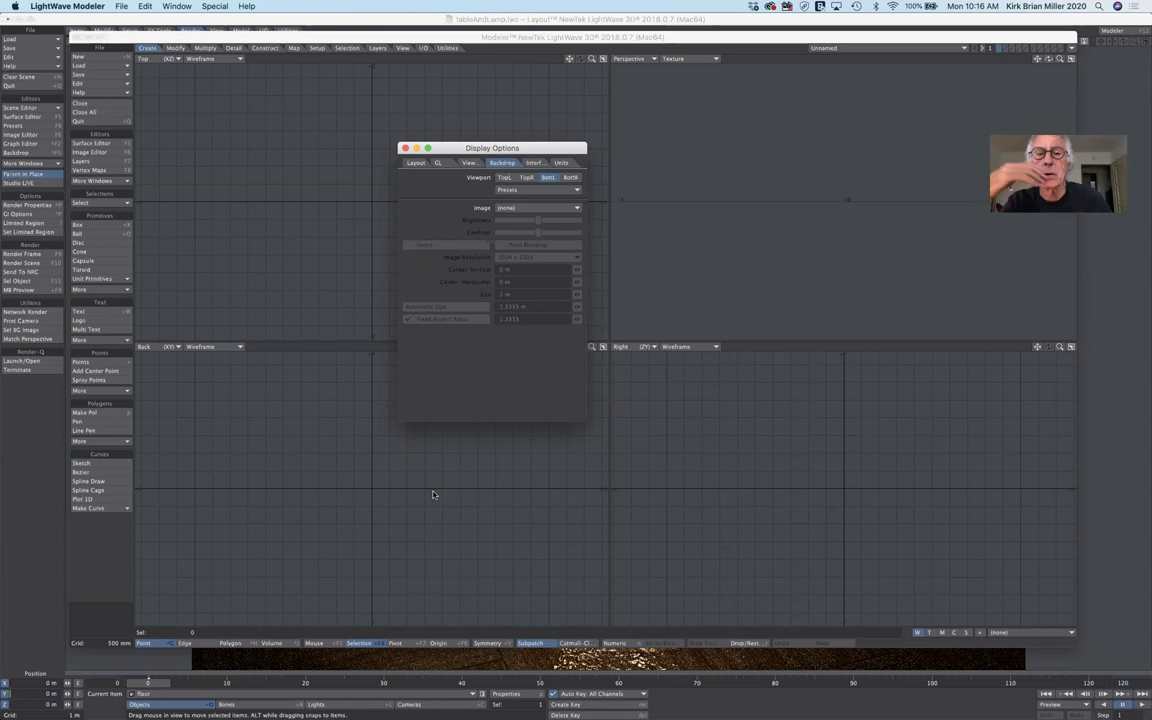
- Load mike.jpg from the images folder as the BotL viewport's backdrop and close Display Options
left_click(547, 211)
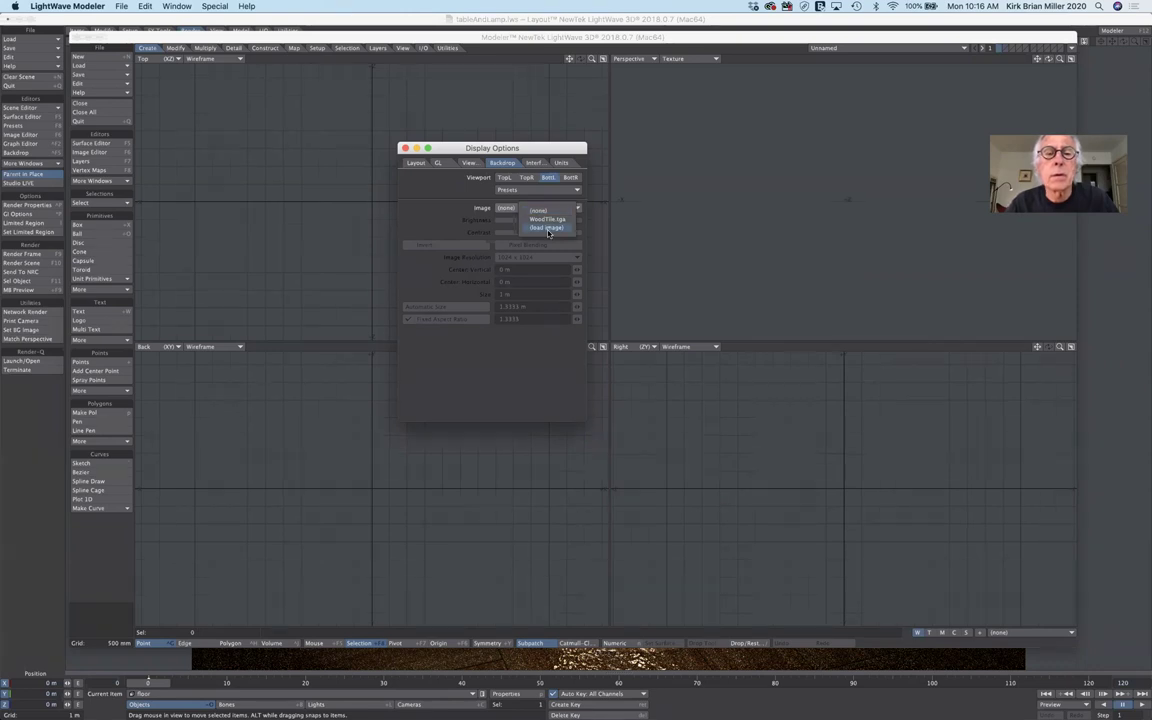
left_click(548, 228)
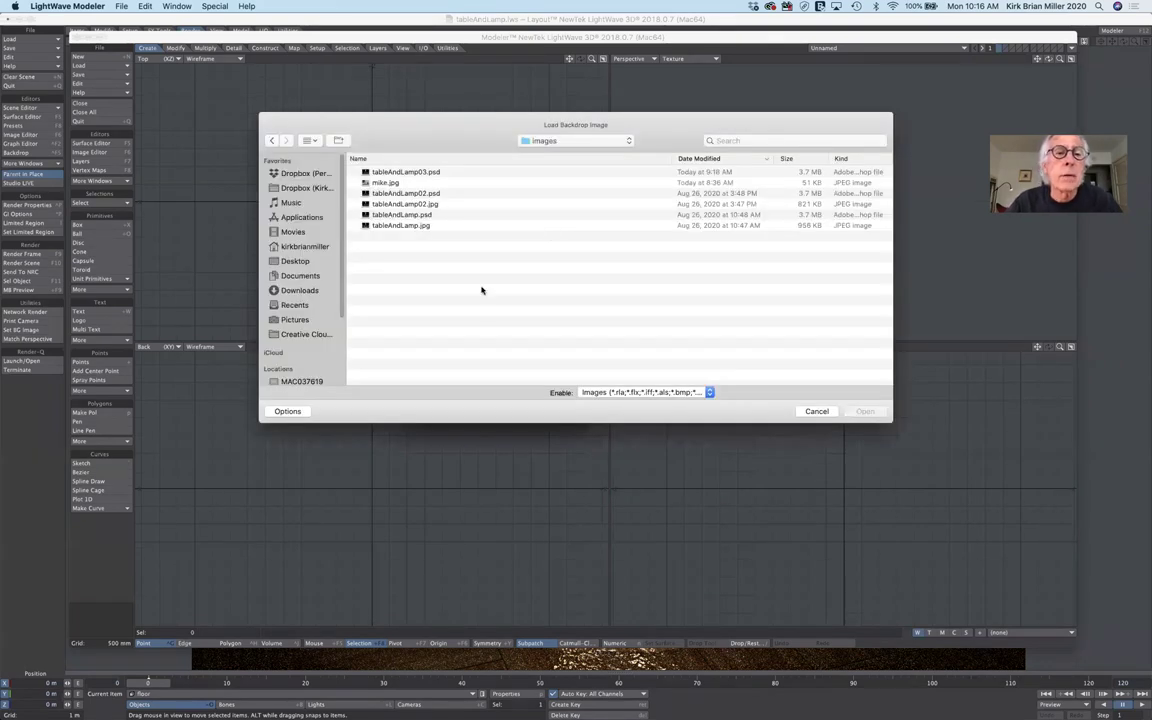
left_click(399, 184)
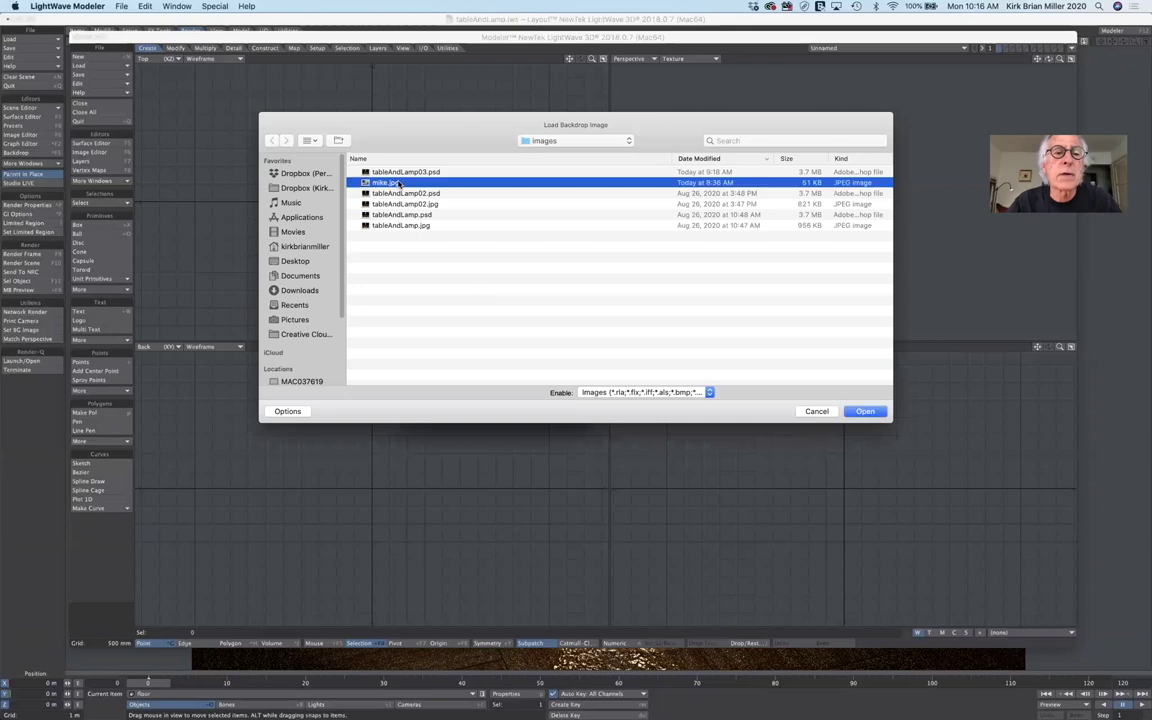
left_click(866, 412)
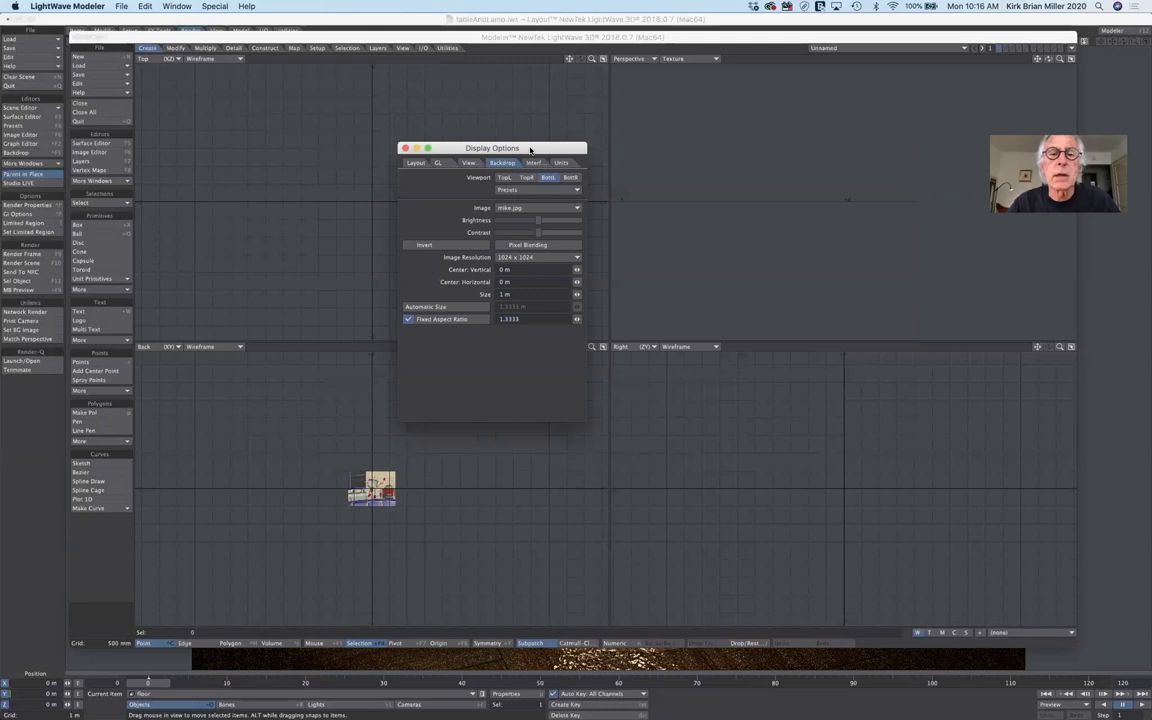
left_click_drag(500, 148, 650, 149)
left_click(555, 148)
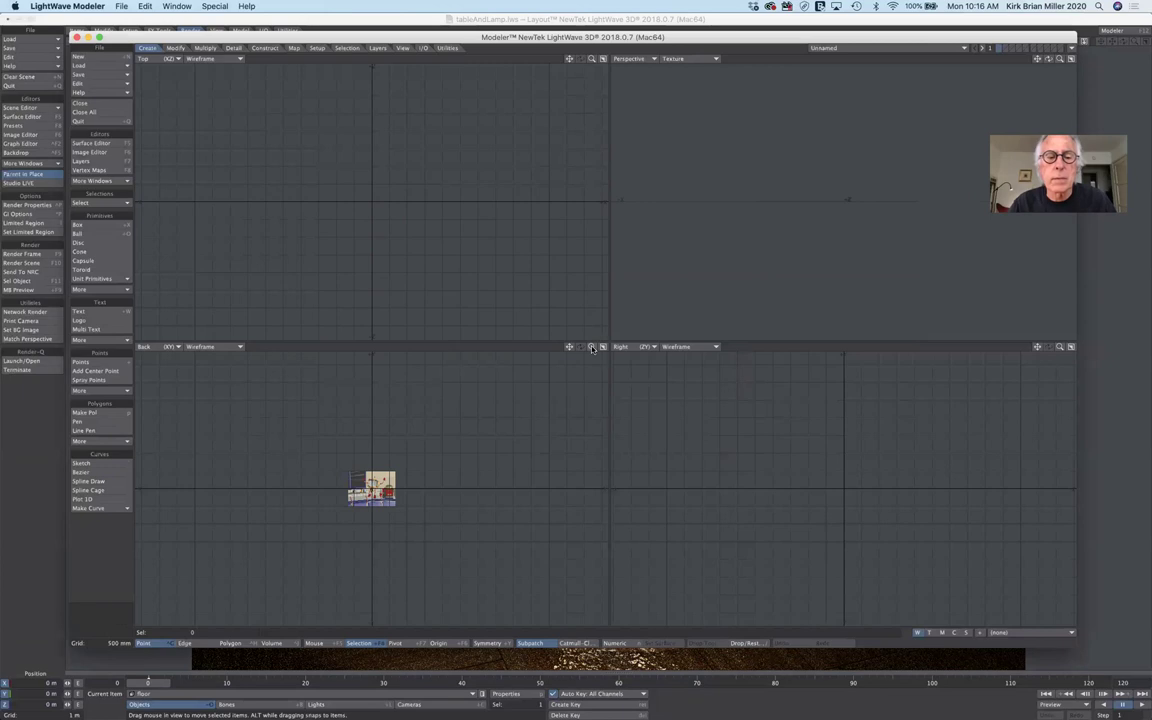
key("period")
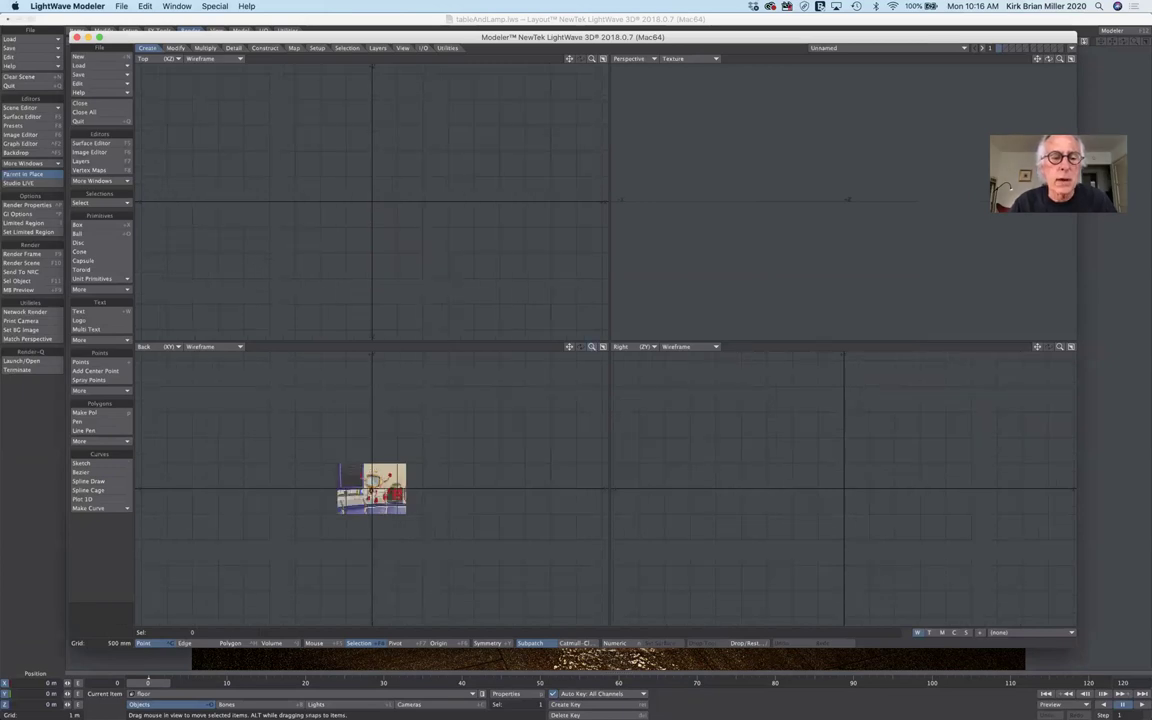
key("a")
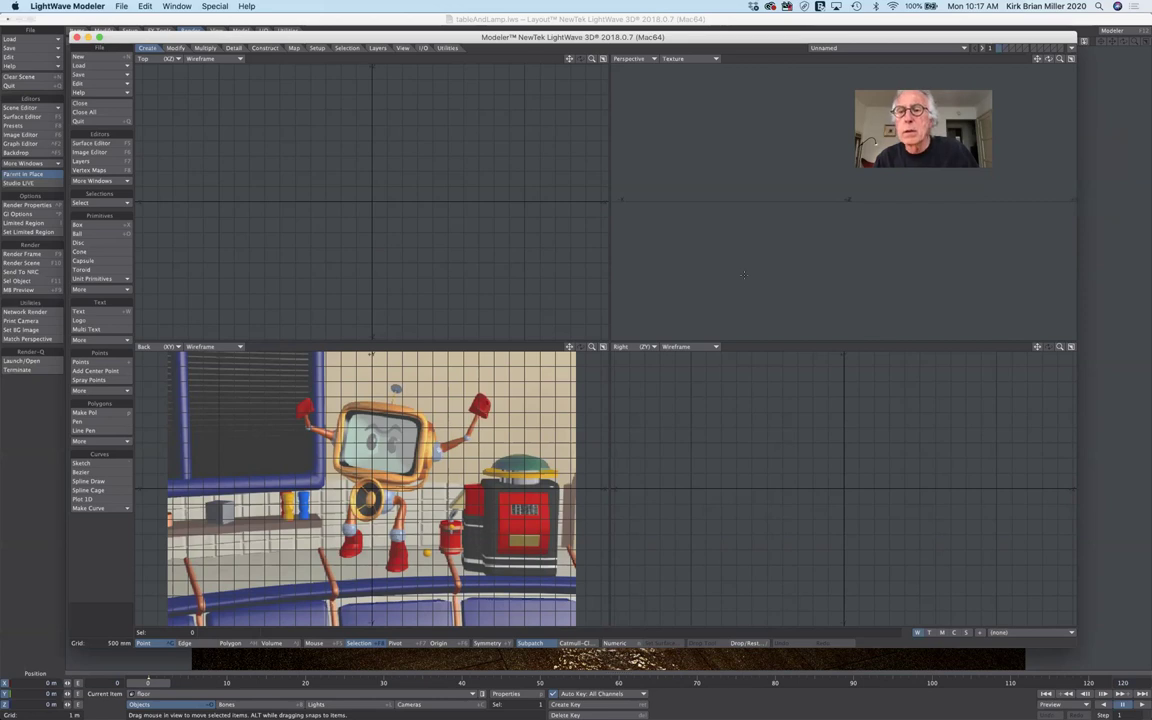
- Show the Numeric and Point Statistics windows and arrange them one above the other
key("n")
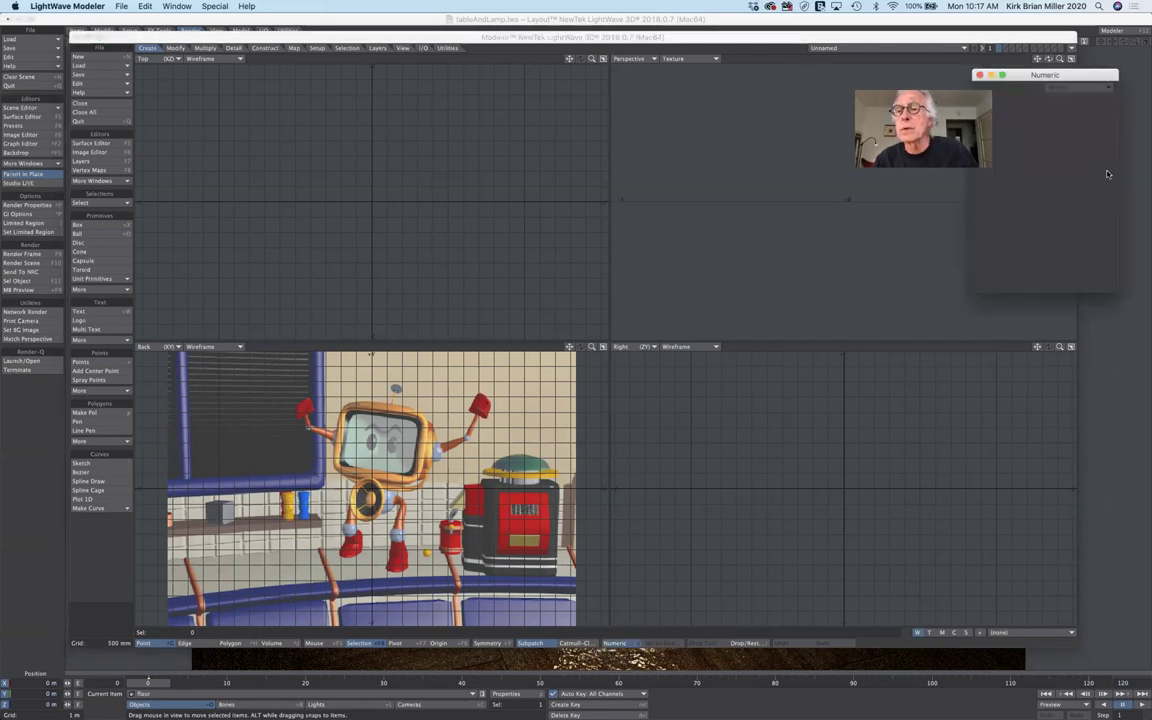
left_click_drag(1045, 75, 1045, 187)
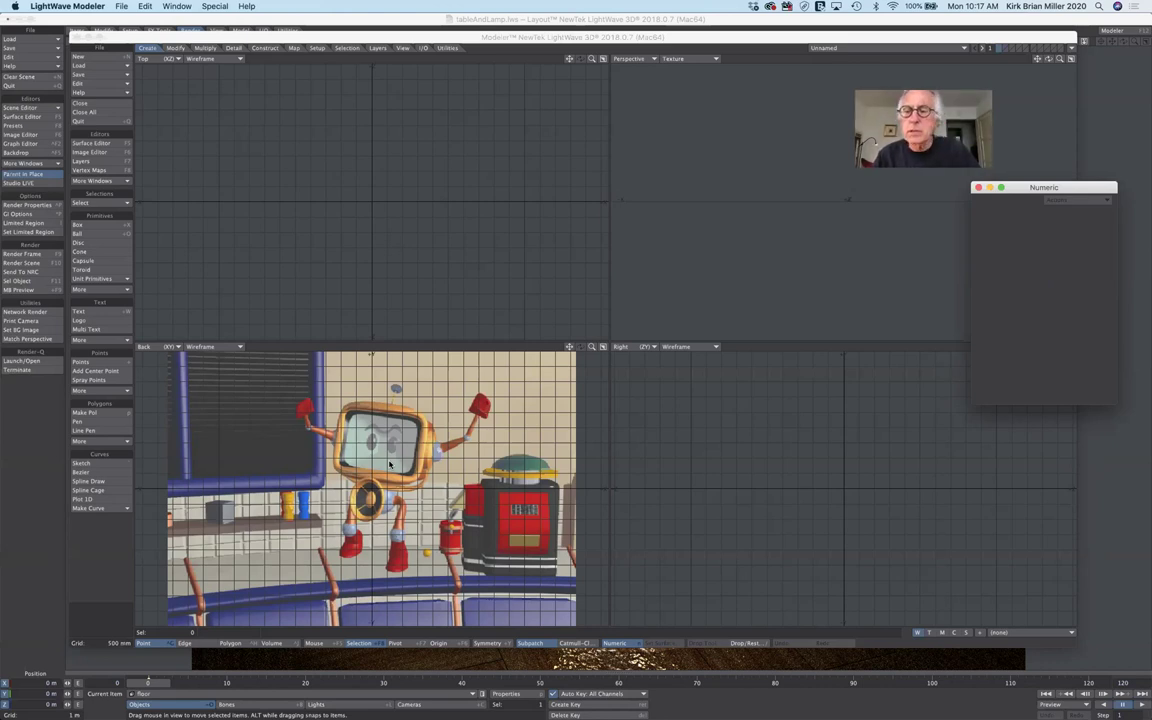
key("w")
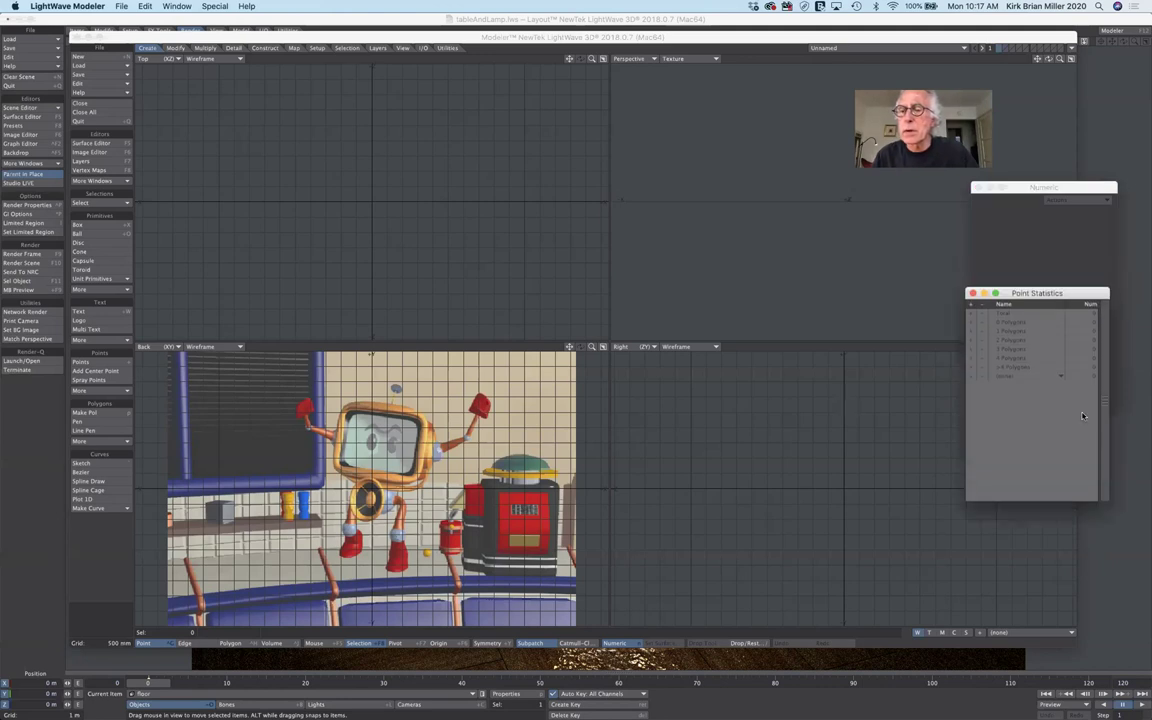
left_click_drag(1040, 293, 1041, 429)
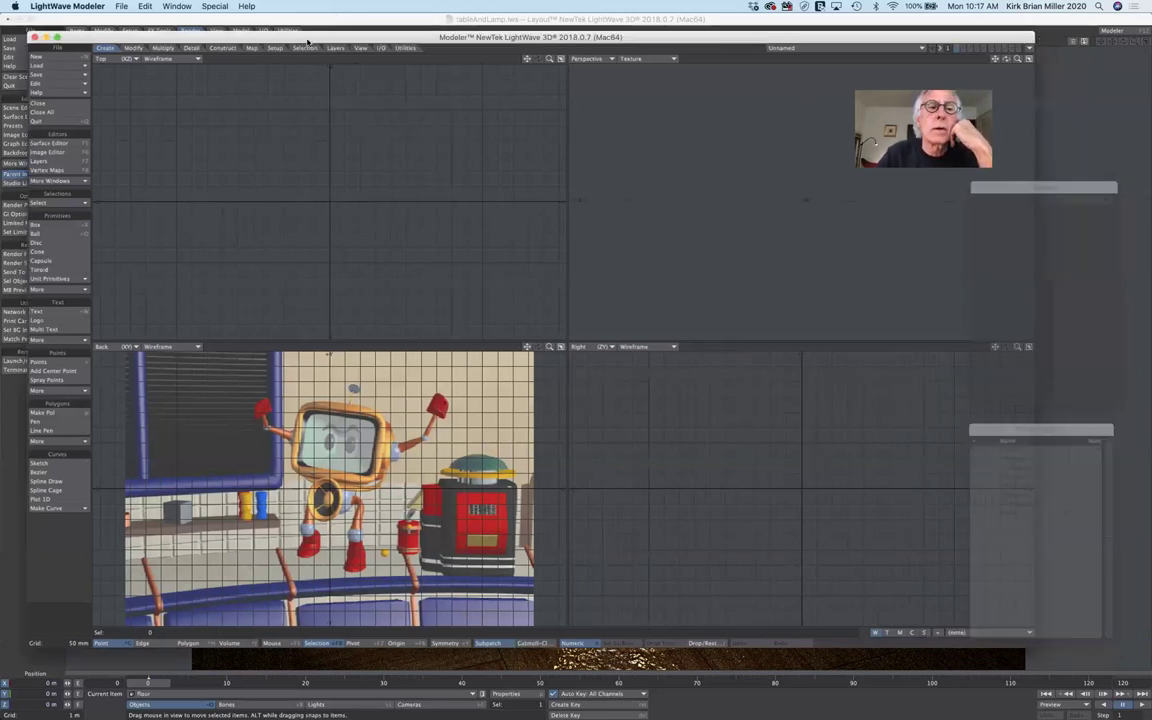
- Reposition the Modeler window and put it in full screen
left_click_drag(299, 42, 336, 36)
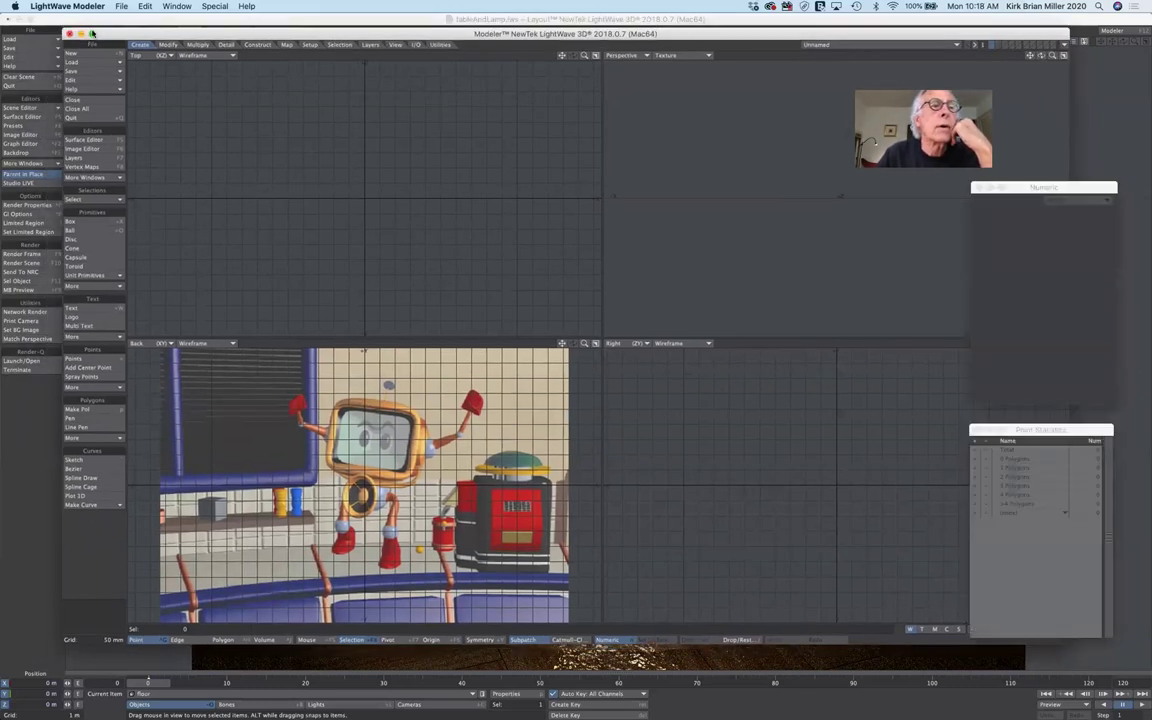
mouse_move(92, 34)
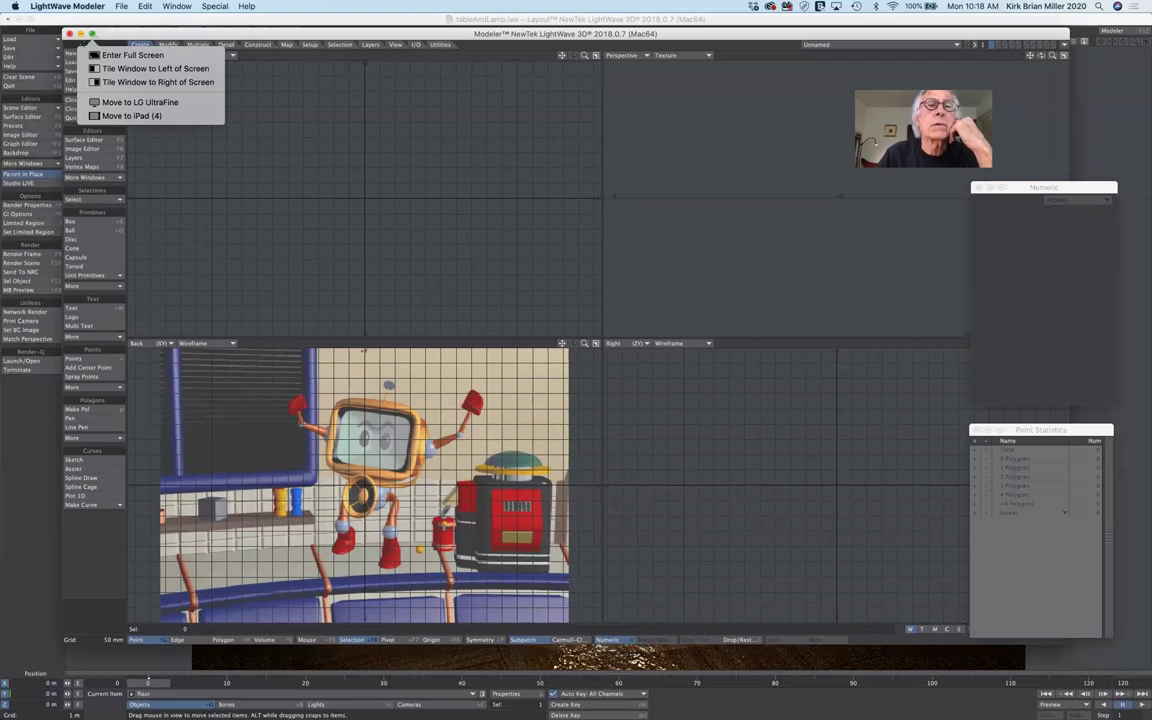
left_click(130, 55)
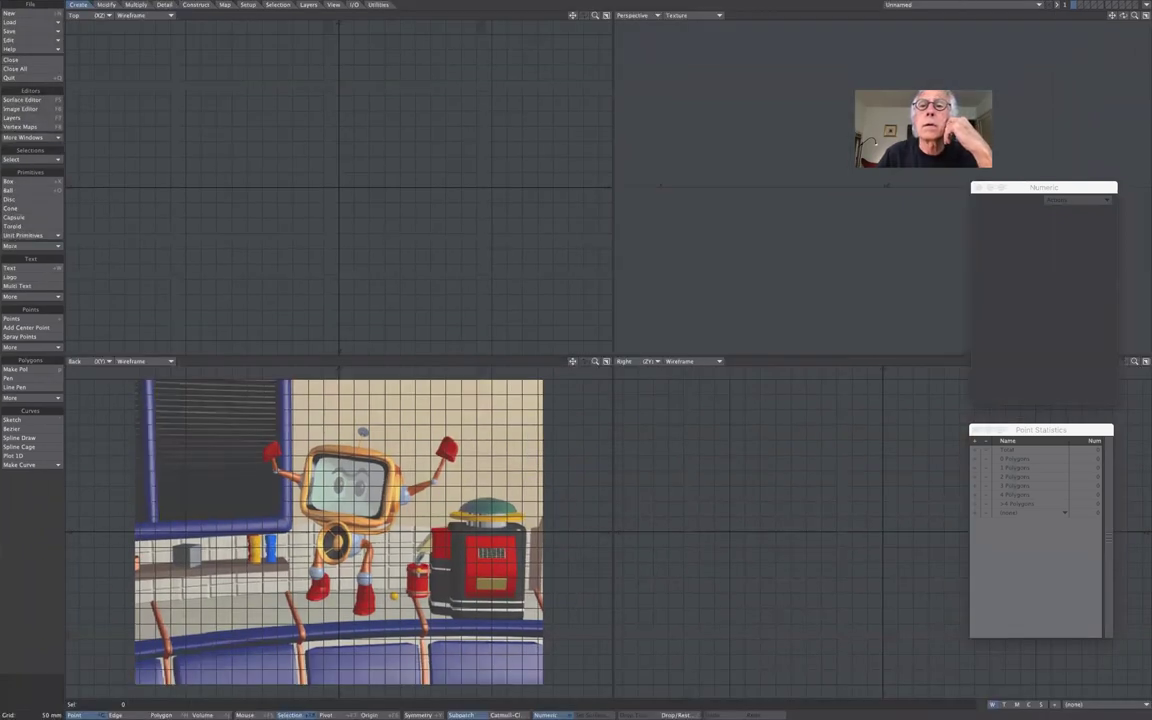
mouse_move(757, 12)
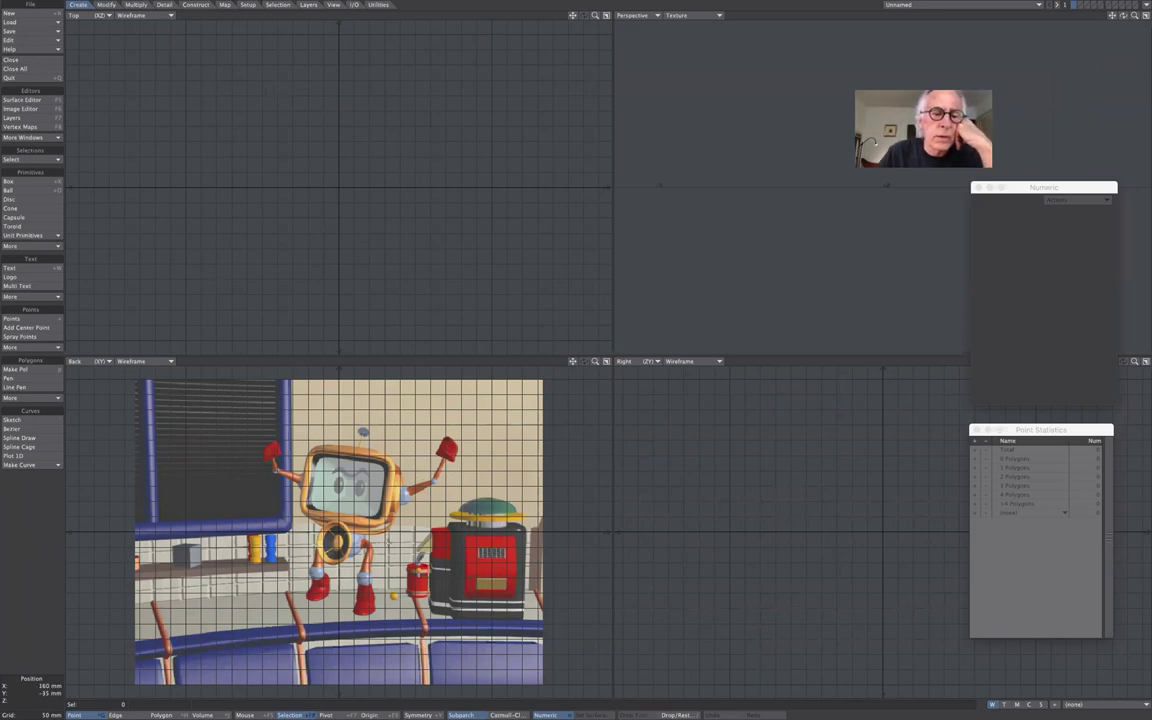
- Draw a box over the character's TV head in the Back view, about 285 mm wide, 235 mm high and 250 mm deep
left_click(33, 184)
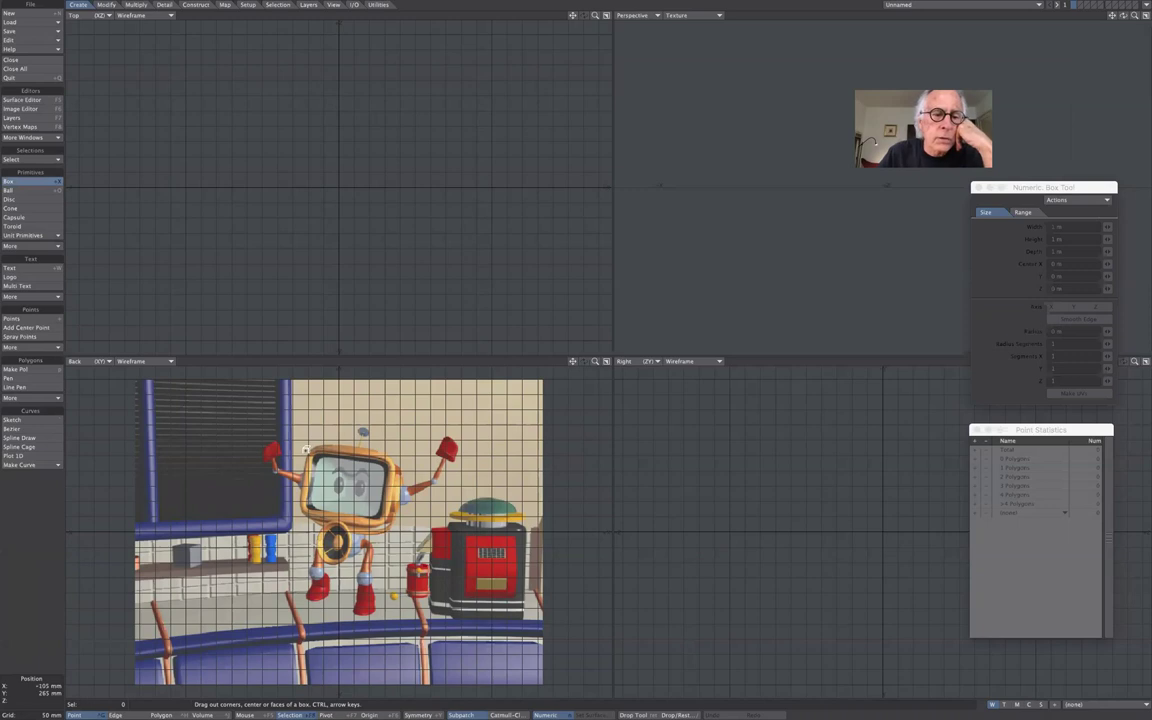
left_click_drag(280, 403, 364, 463)
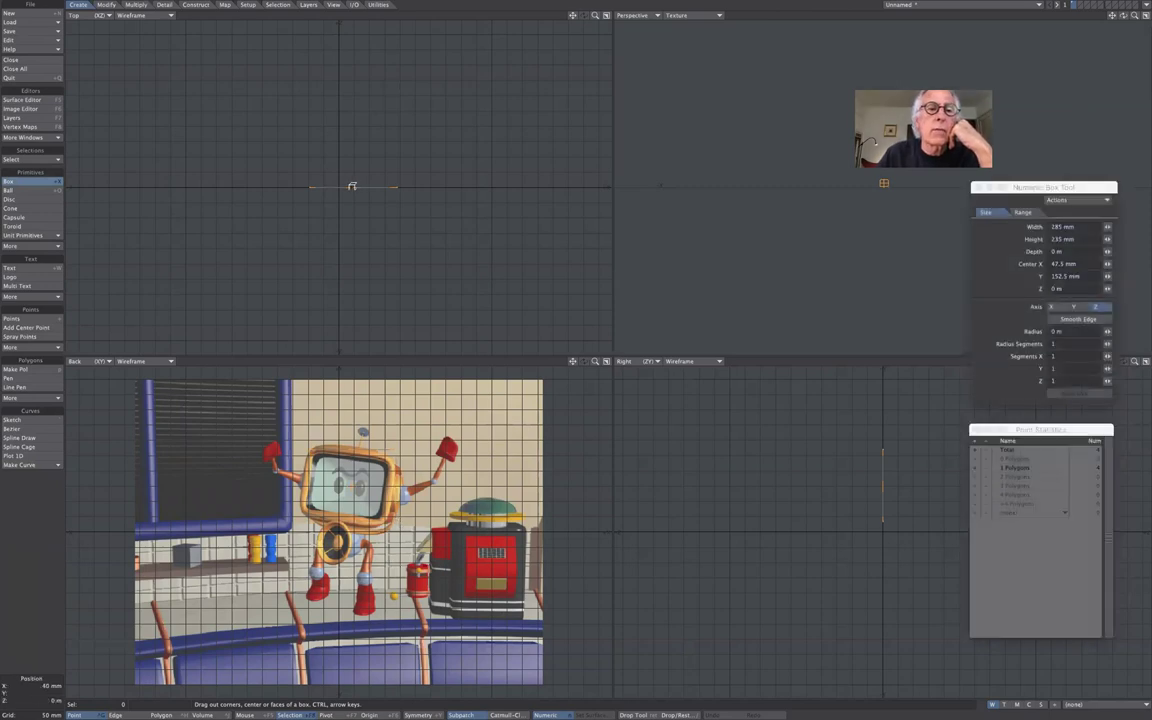
left_click_drag(352, 186, 352, 124)
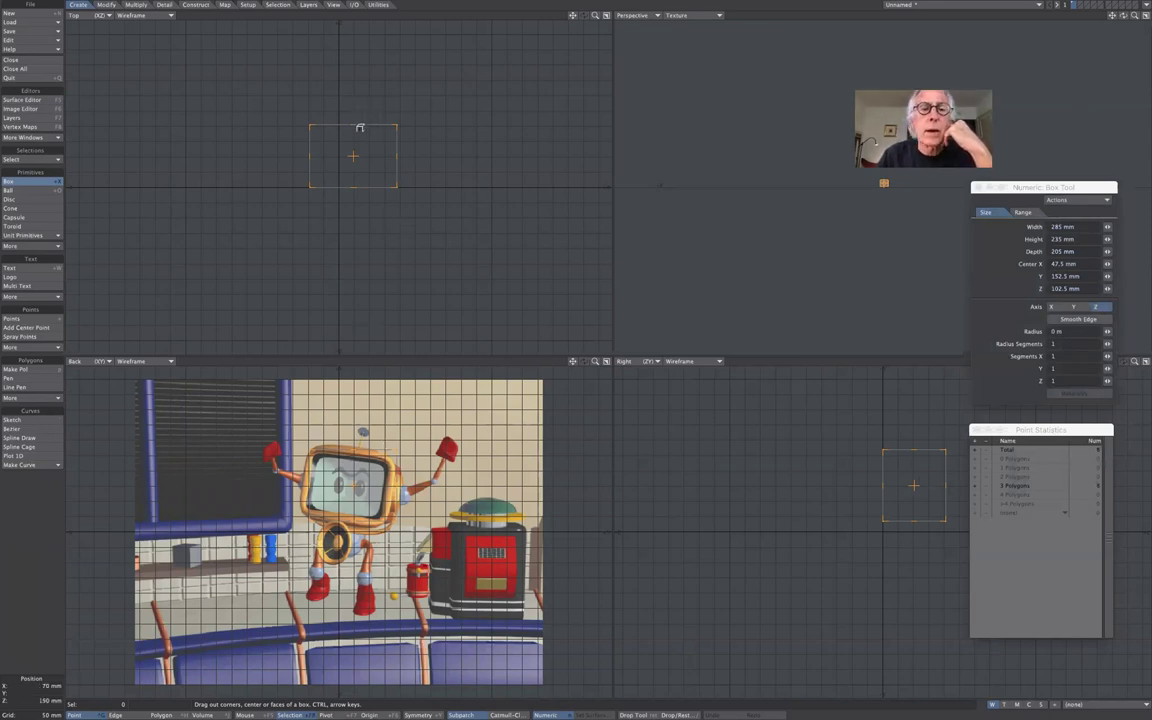
left_click_drag(351, 122, 352, 108)
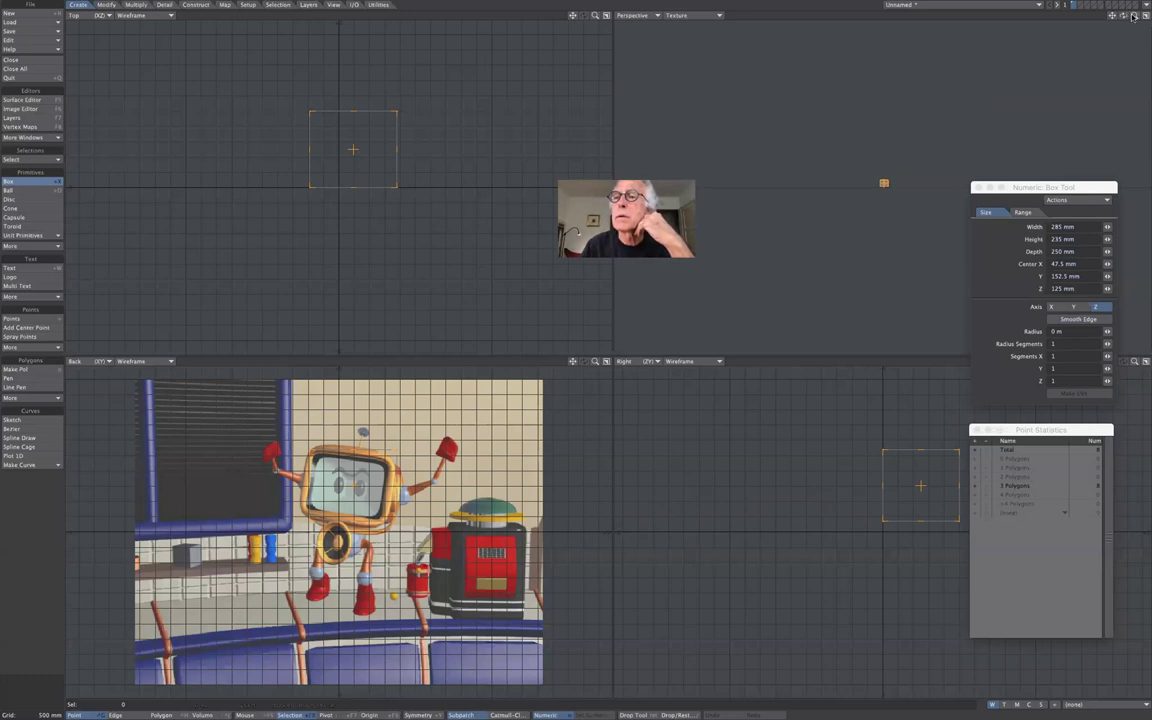
- Stretch the box by its corner in the Perspective view to about 480 mm wide, 255 mm high and 315 mm deep
left_click(1122, 15)
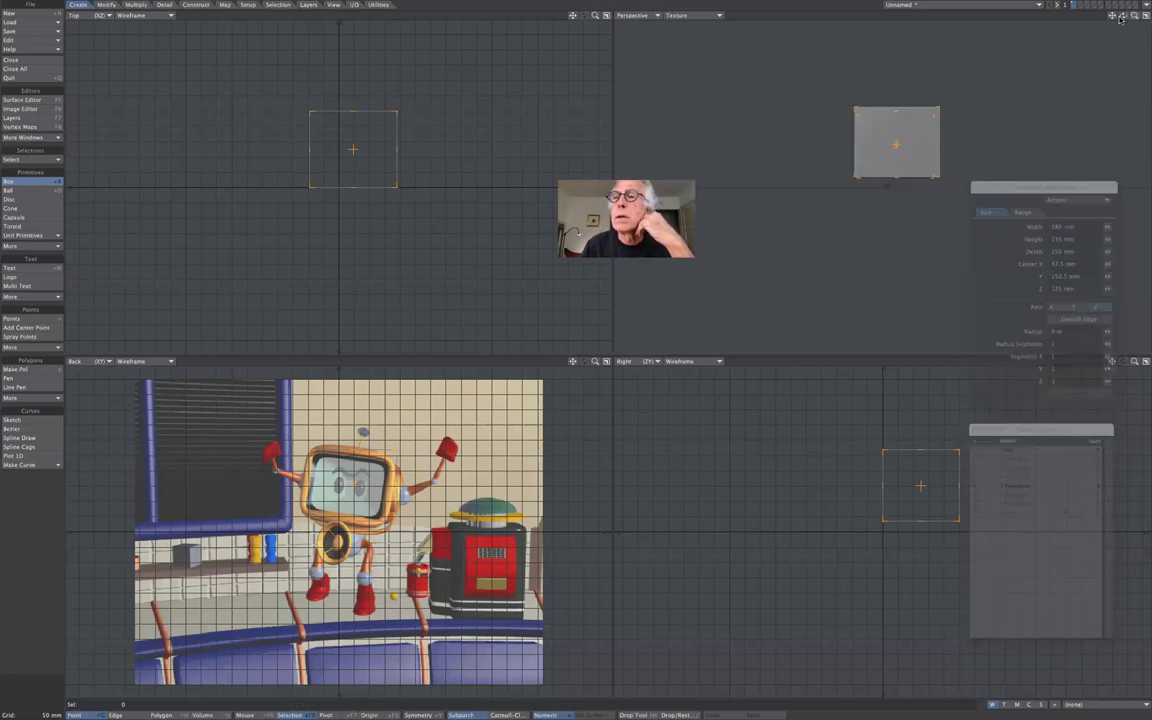
left_click_drag(1122, 15, 856, 200)
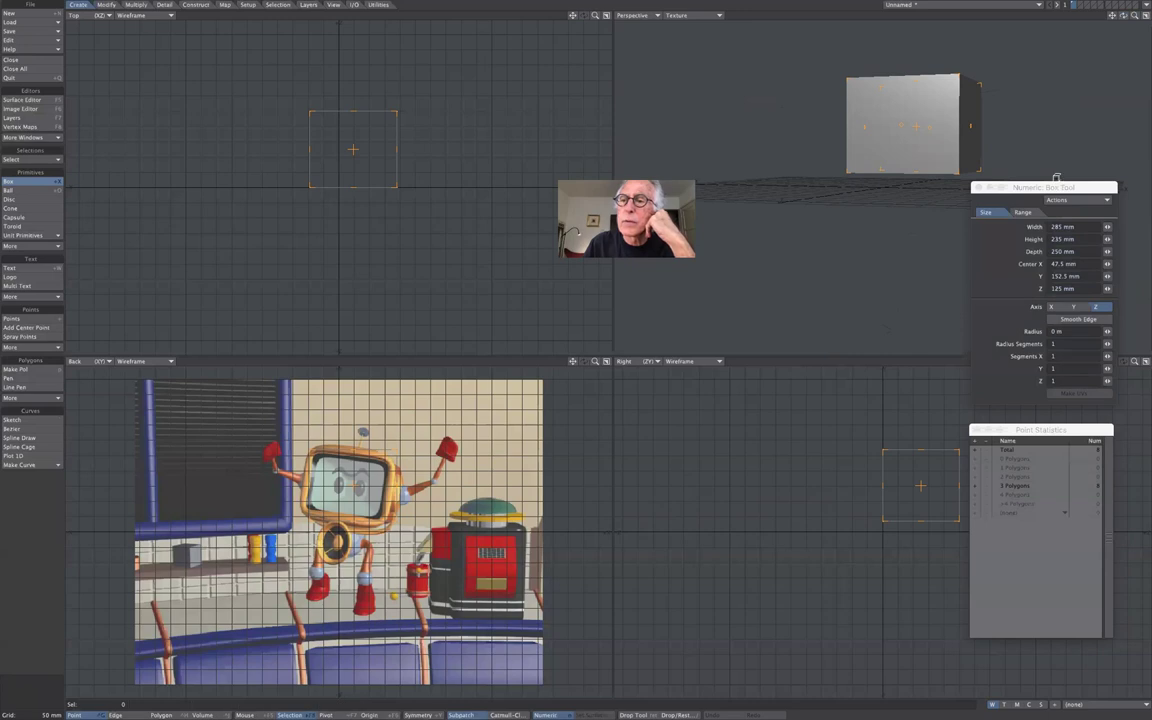
left_click_drag(976, 170, 1056, 178)
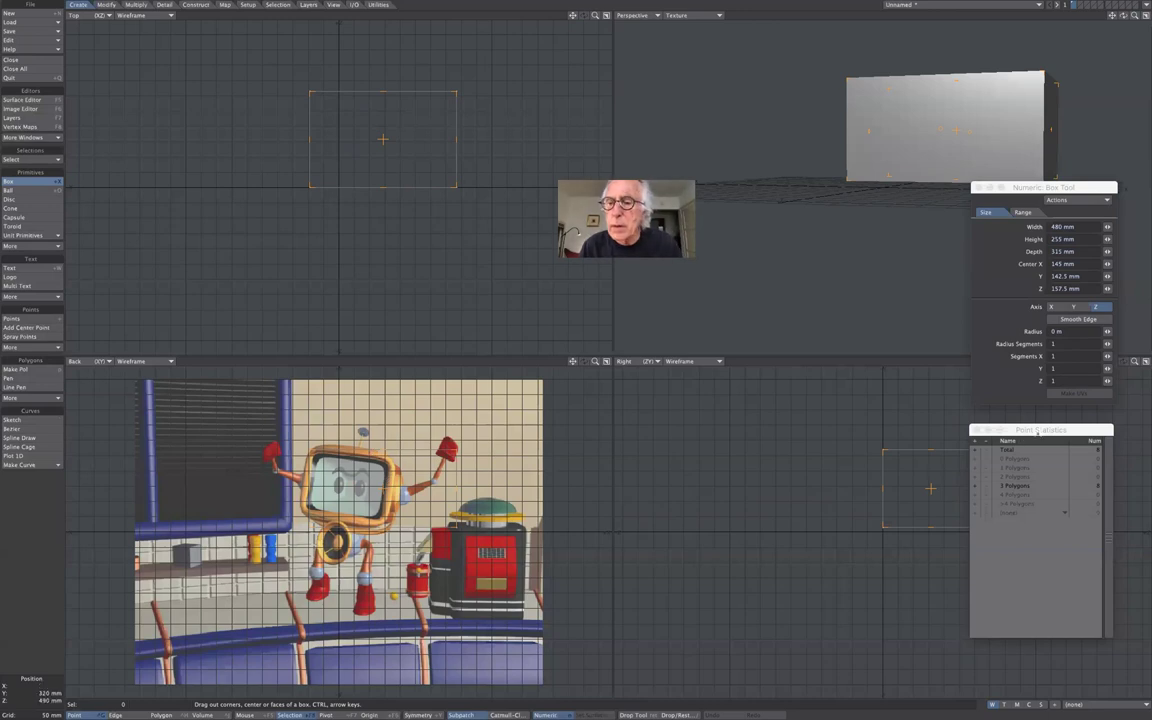
- Move the Point Statistics window clear of the box in the Right view and narrow the box to about 275 mm wide
left_click_drag(1040, 431, 702, 506)
left_click_drag(706, 446, 727, 440)
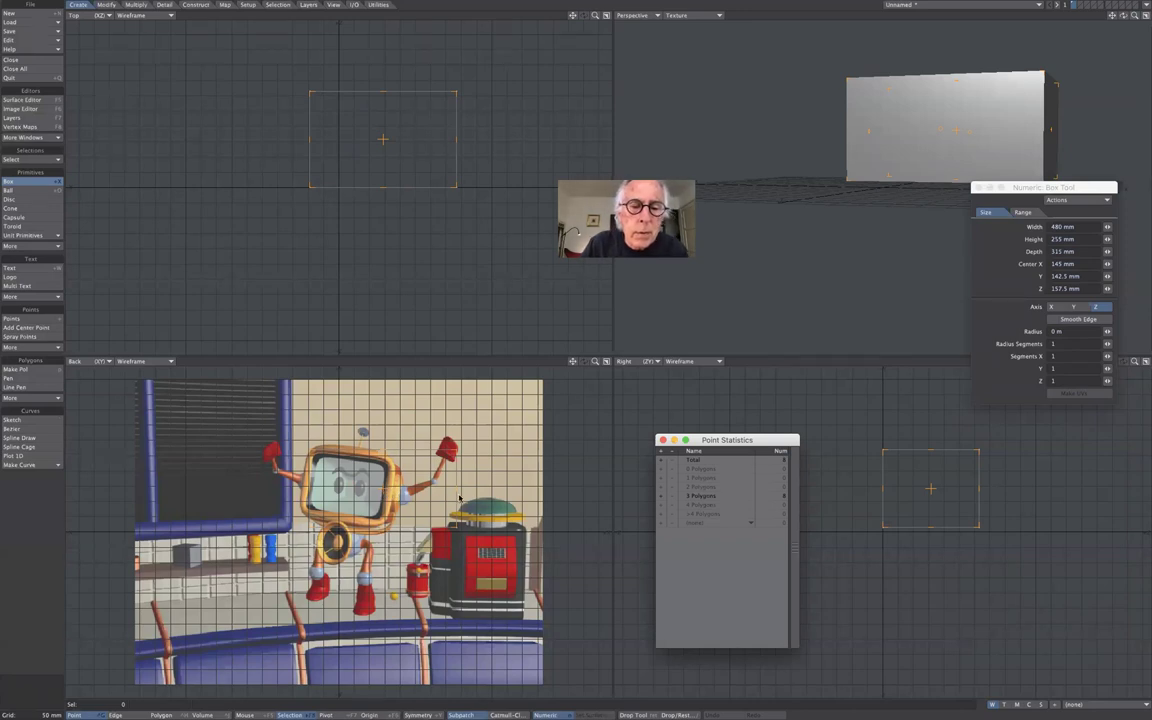
left_click_drag(457, 487, 395, 487)
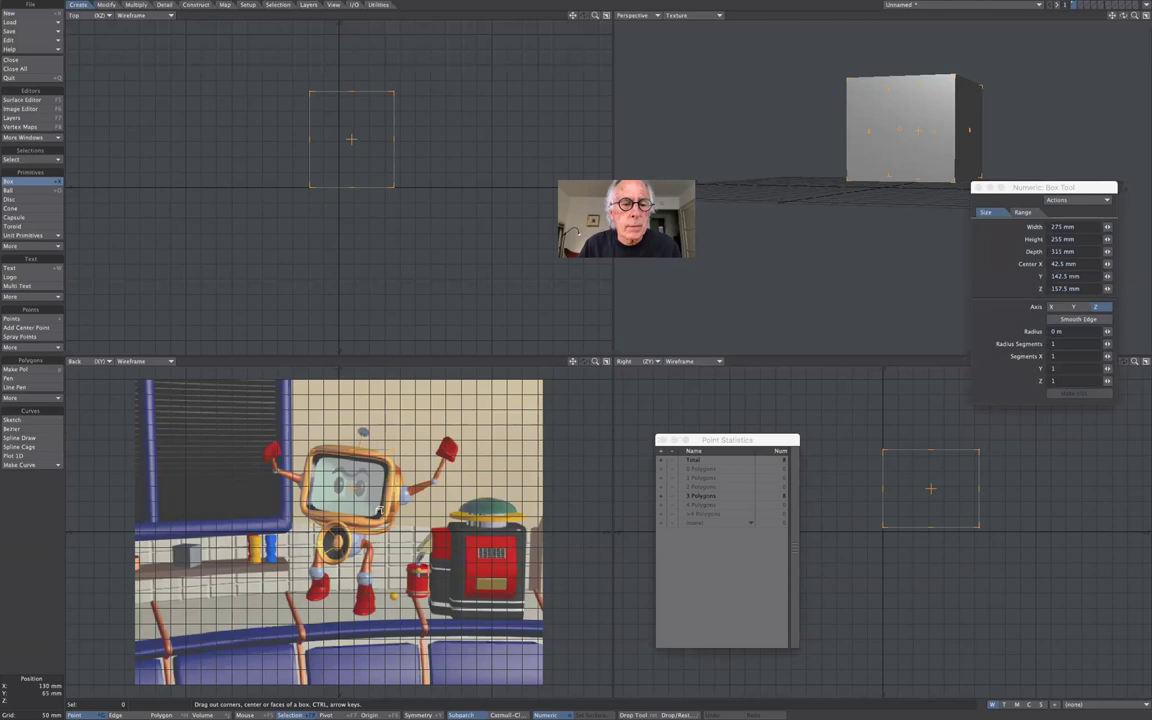
- Move the Point Statistics and Numeric windows, and round the box's edges with a 25 mm radius and 8 radius segments
left_click_drag(723, 440, 699, 437)
left_click_drag(1062, 190, 838, 246)
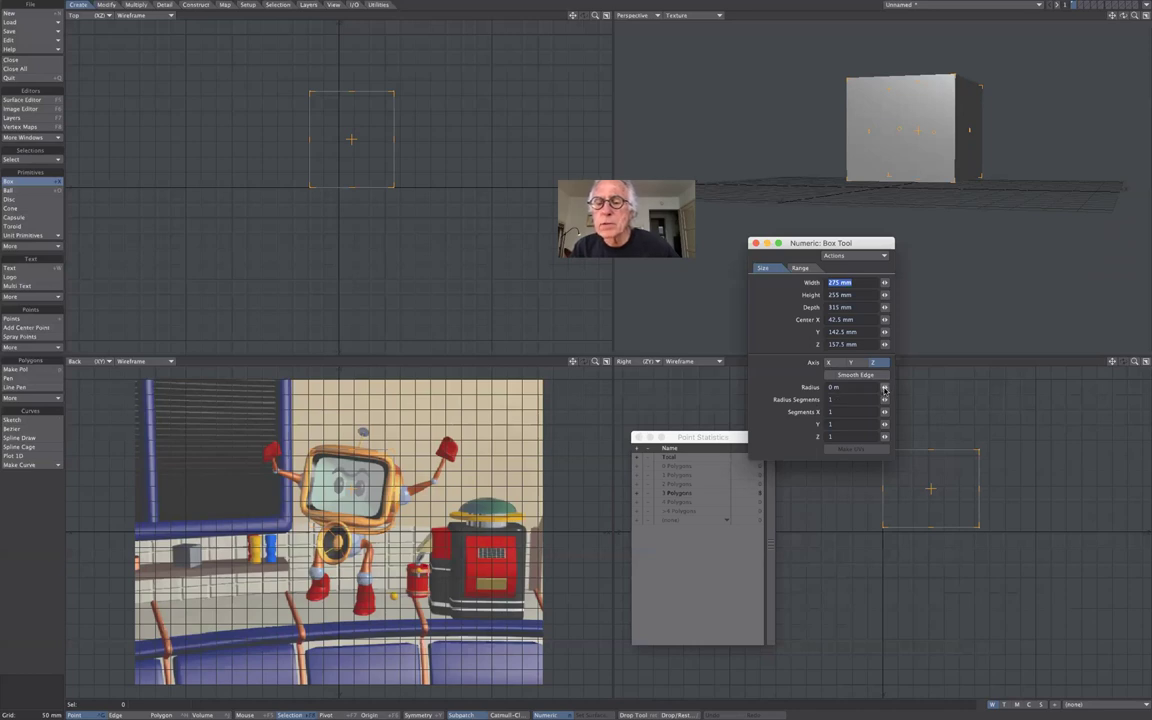
left_click_drag(884, 388, 902, 388)
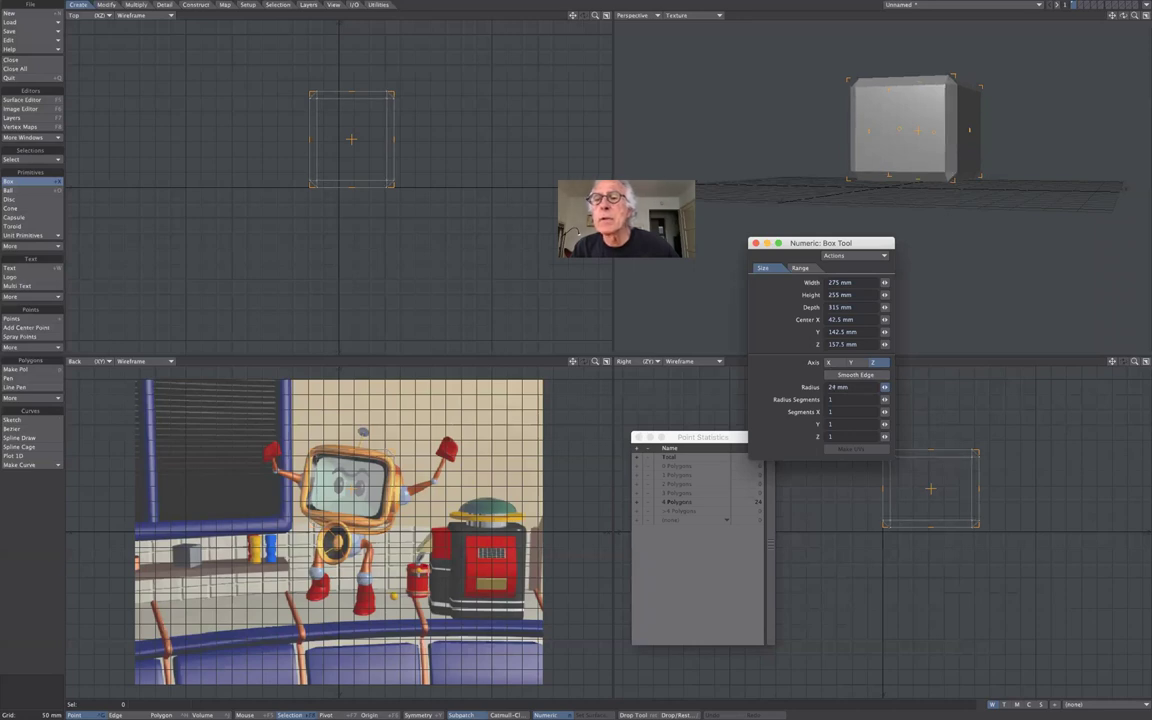
left_click_drag(902, 388, 899, 388)
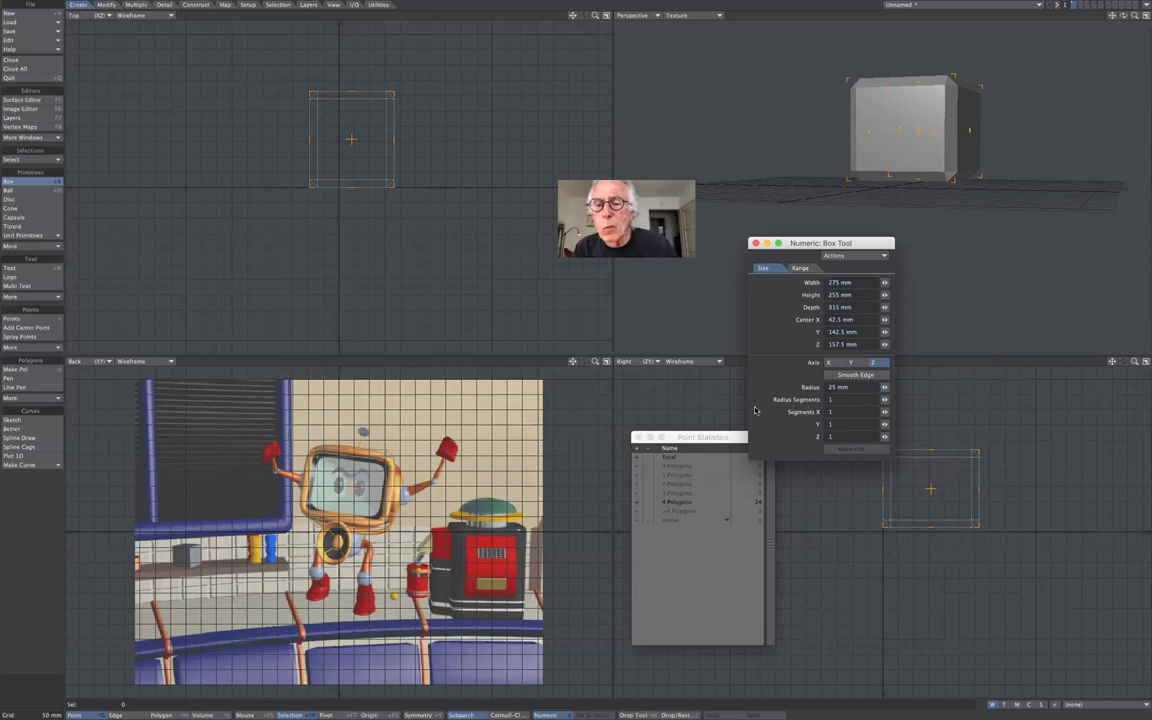
left_click(885, 401)
left_click_drag(885, 399, 911, 399)
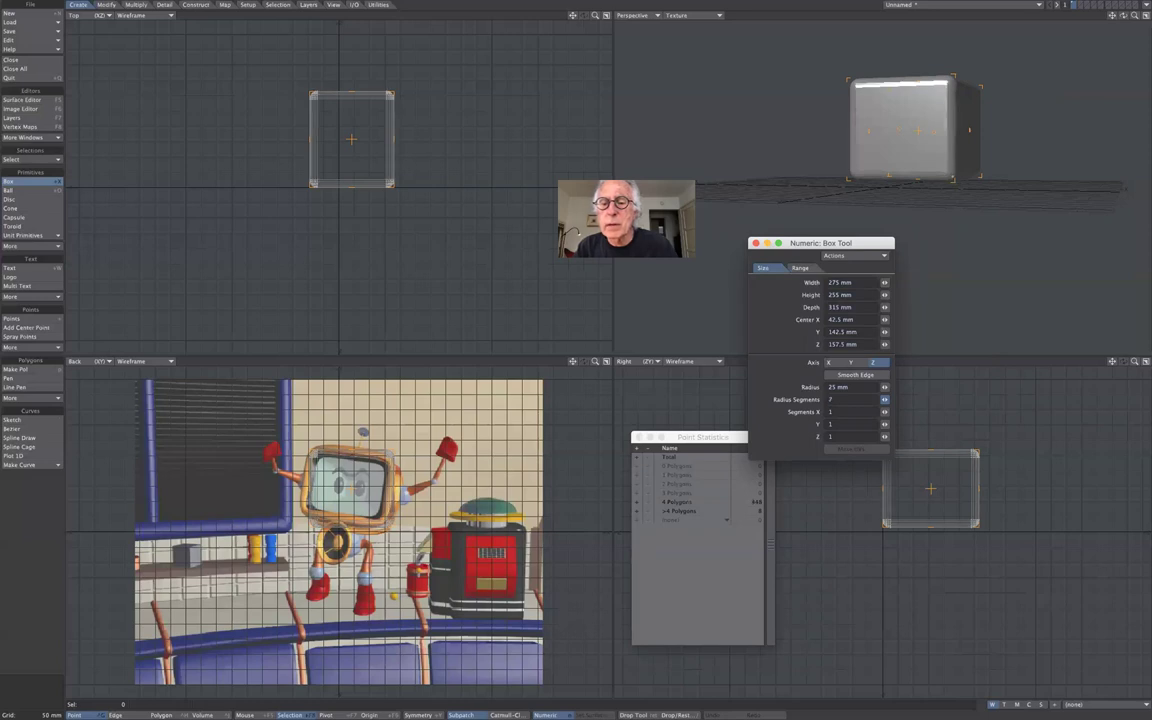
left_click_drag(911, 399, 915, 399)
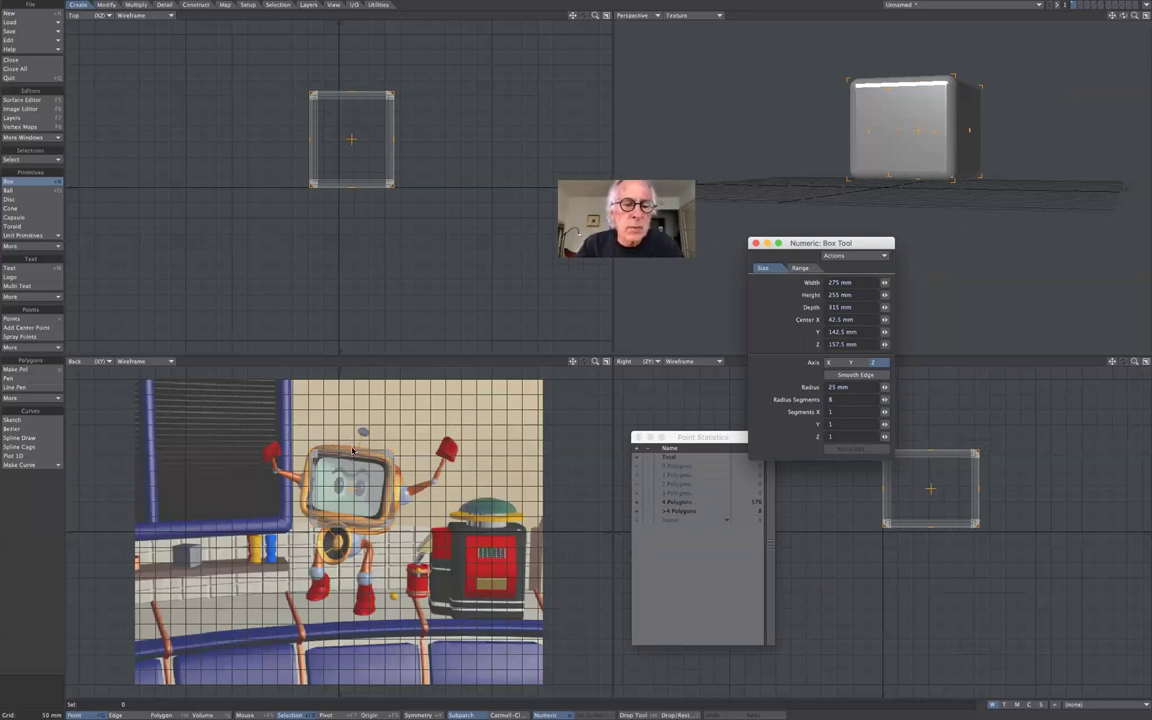
- Shrink the box from its top, bottom and back faces to about 210 mm high and 300 mm deep
left_click_drag(353, 456, 352, 464)
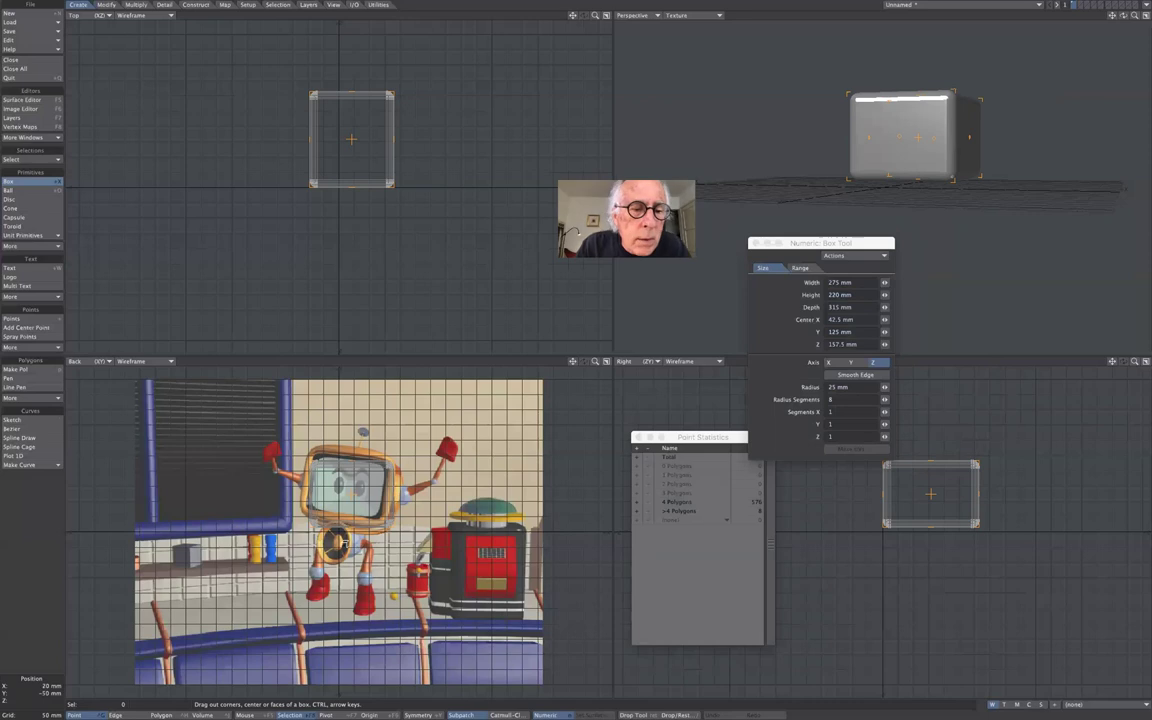
left_click_drag(350, 526, 351, 524)
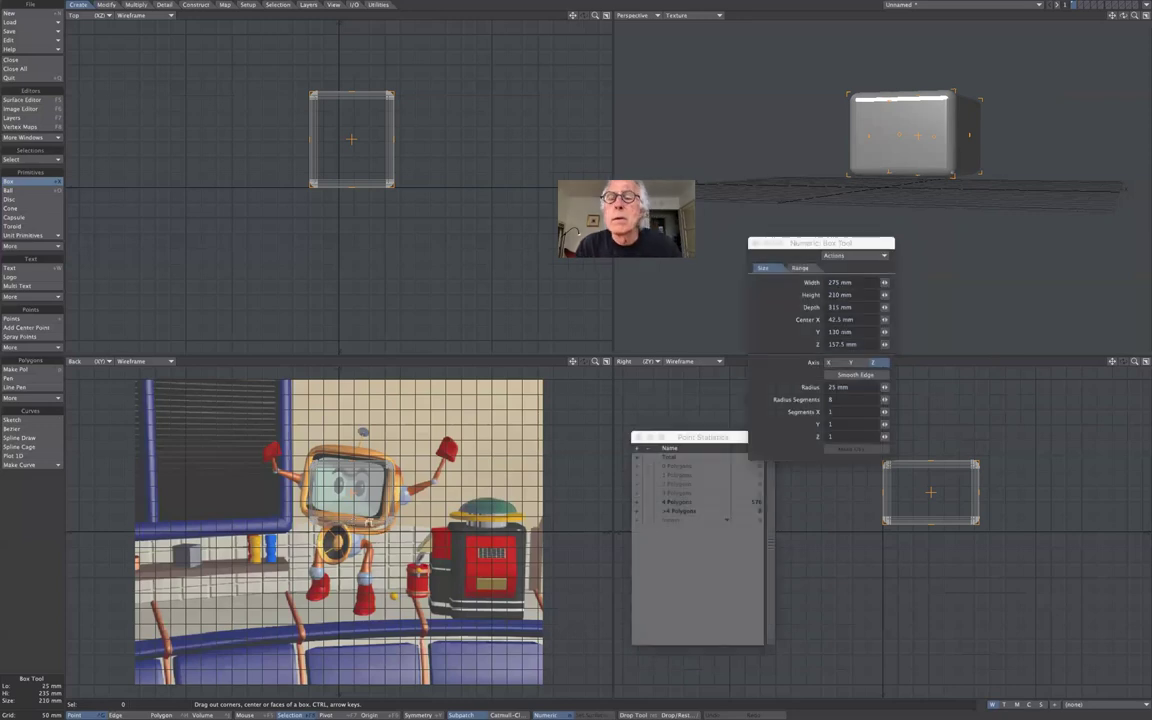
left_click_drag(351, 91, 350, 95)
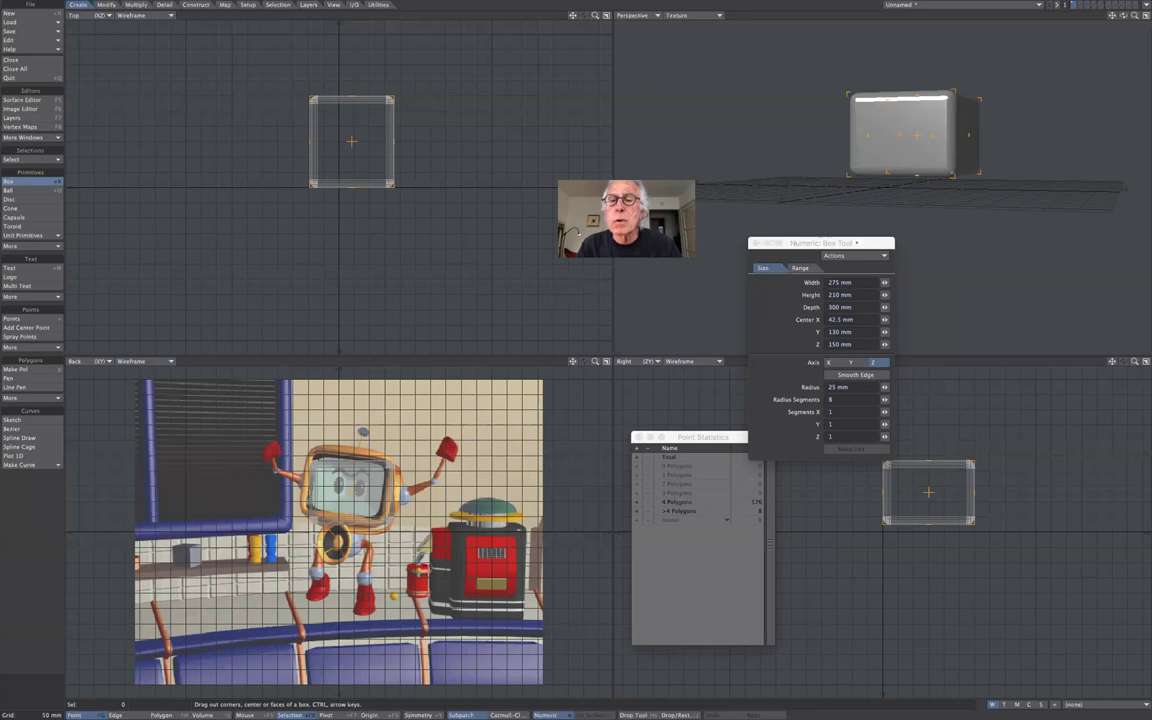
- Move the Numeric window to the side and finish the rounded box by dropping the Box tool
left_click_drag(843, 243, 1065, 264)
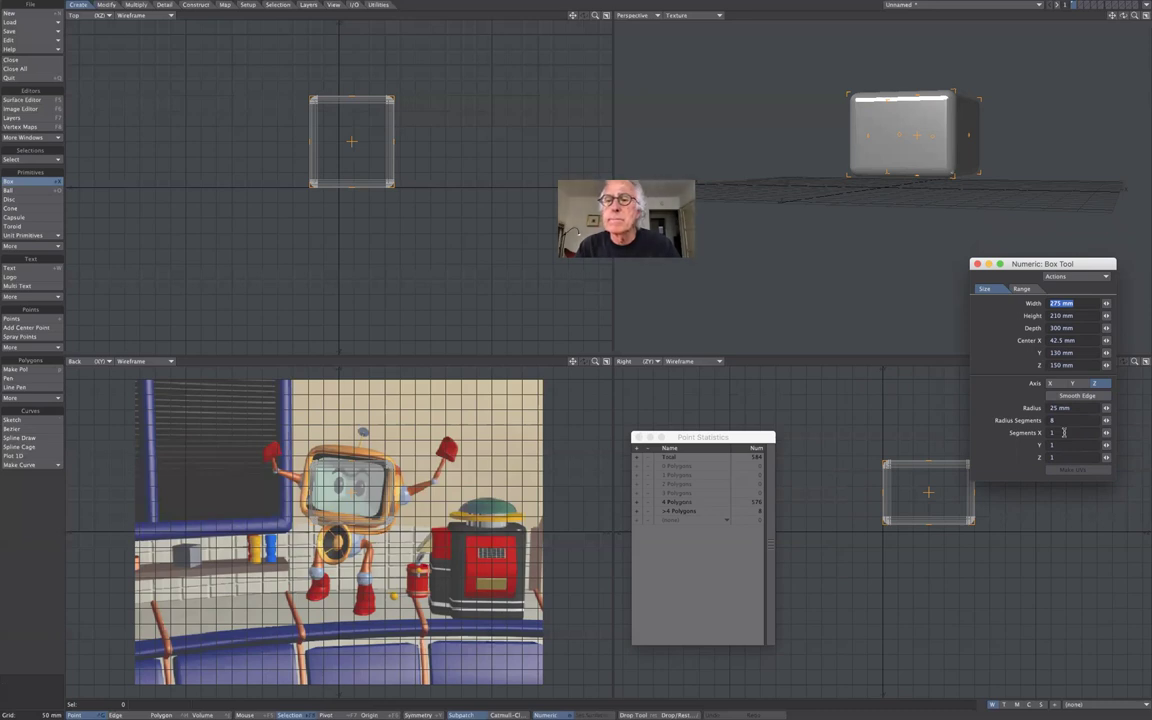
left_click(40, 184)
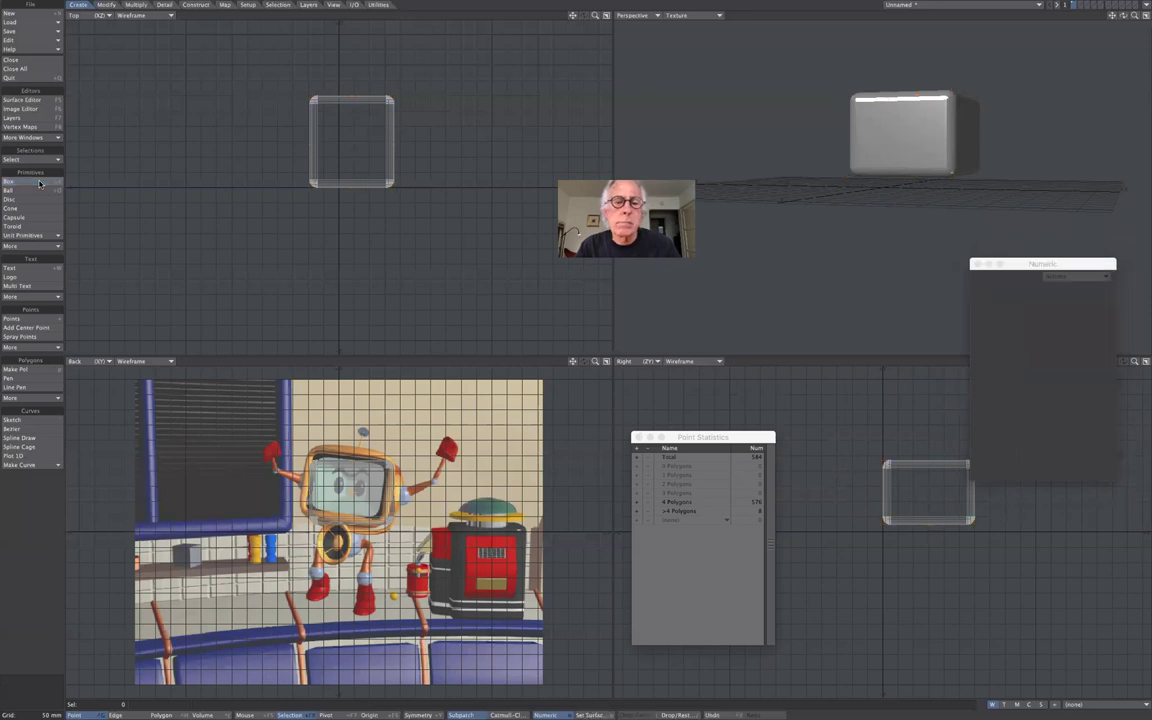
left_click(40, 183)
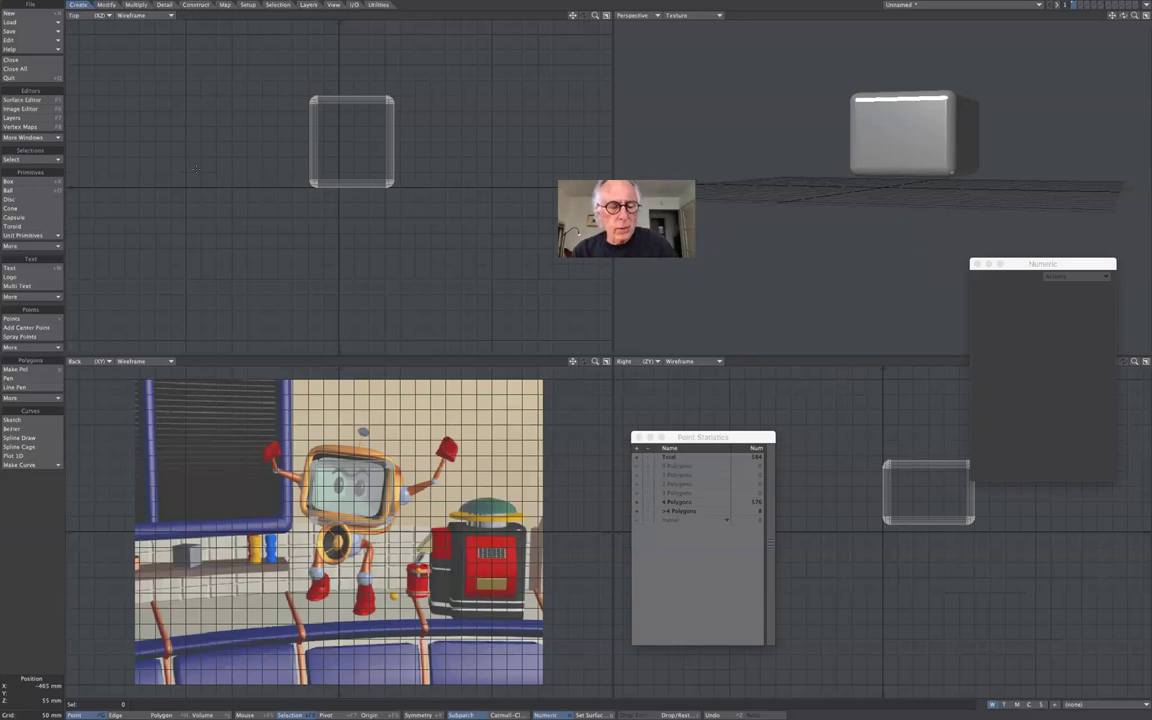
- Assign a surface named brass to the box with a light yellow colour of 255, 222, 125
key("q")
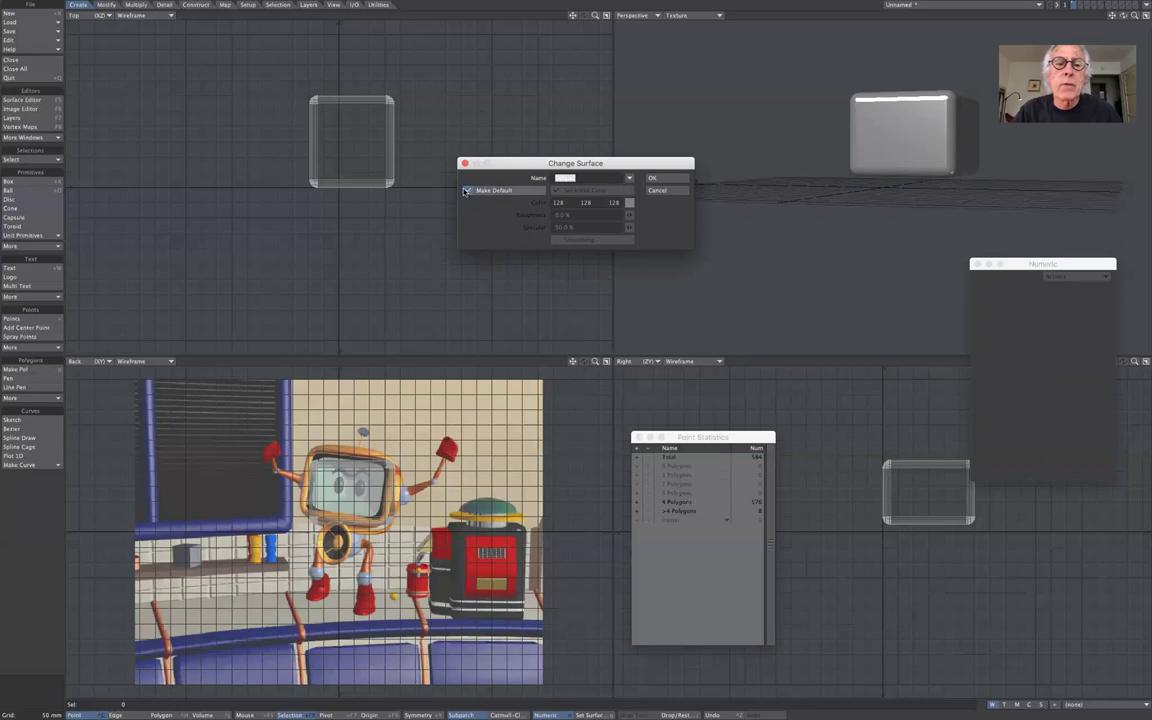
left_click(517, 168)
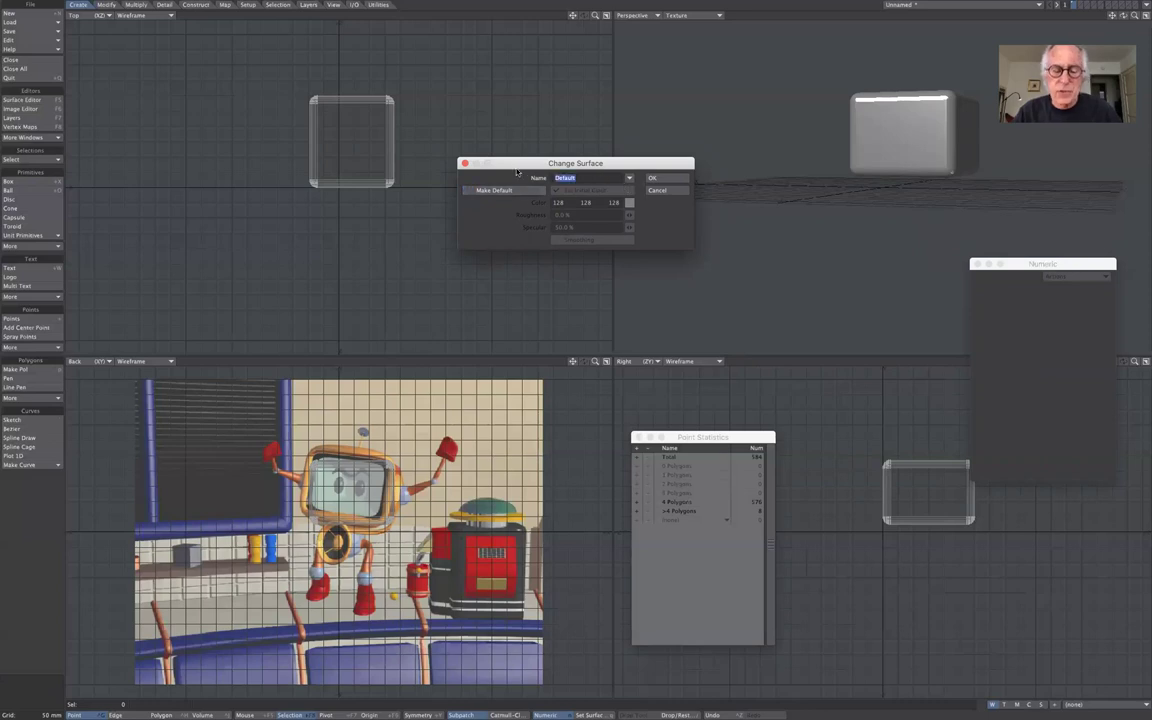
type("brass")
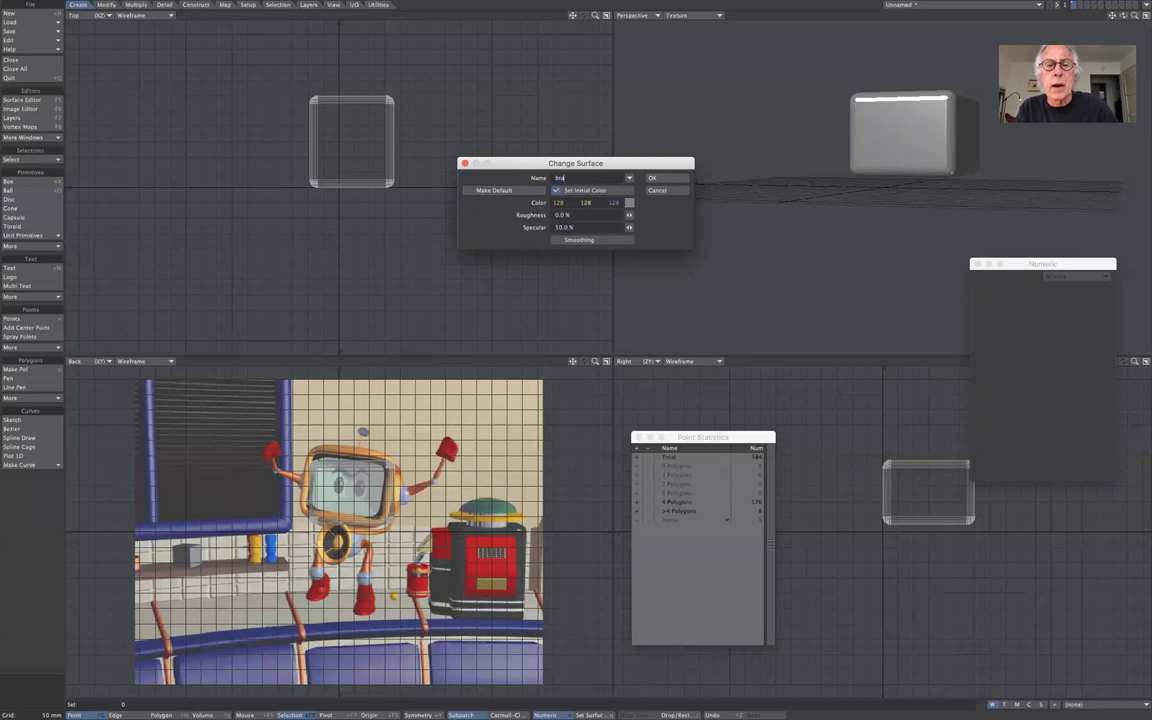
left_click(629, 203)
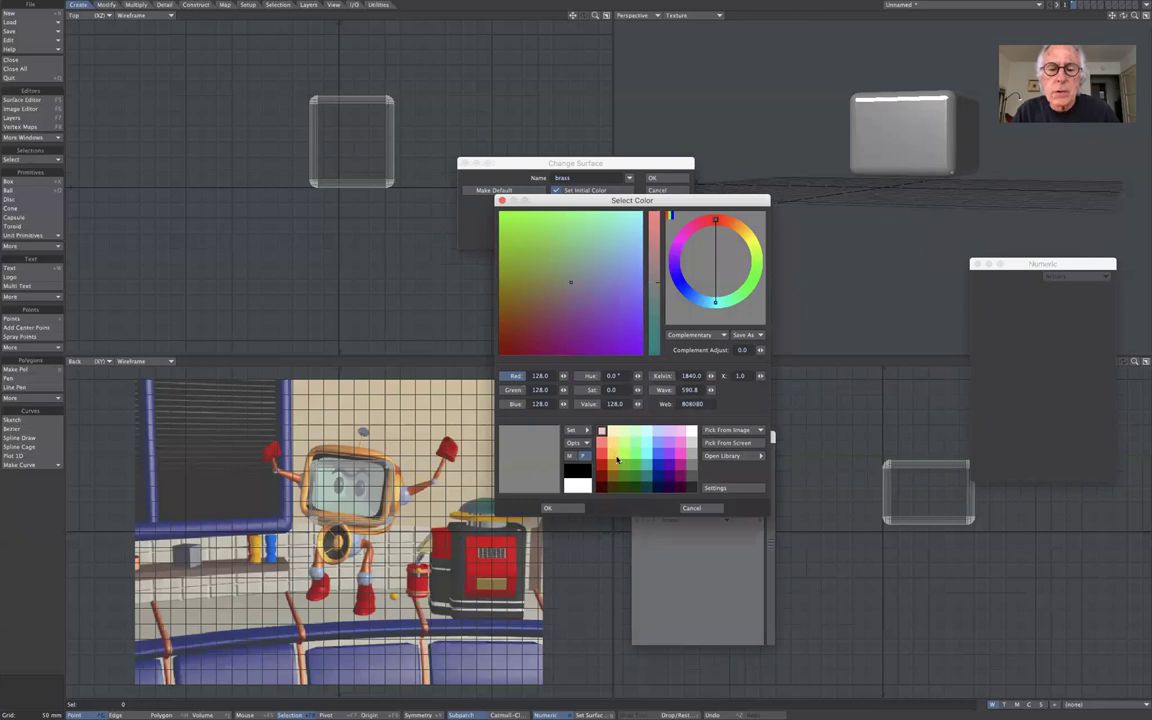
left_click(612, 452)
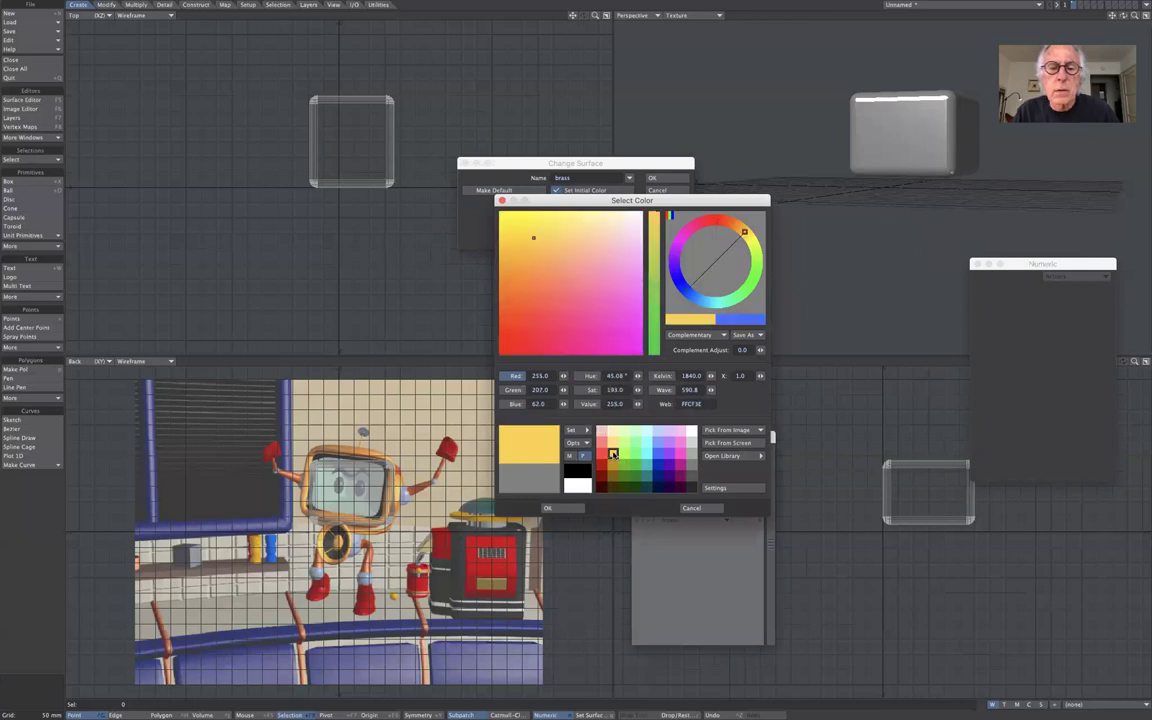
left_click(613, 441)
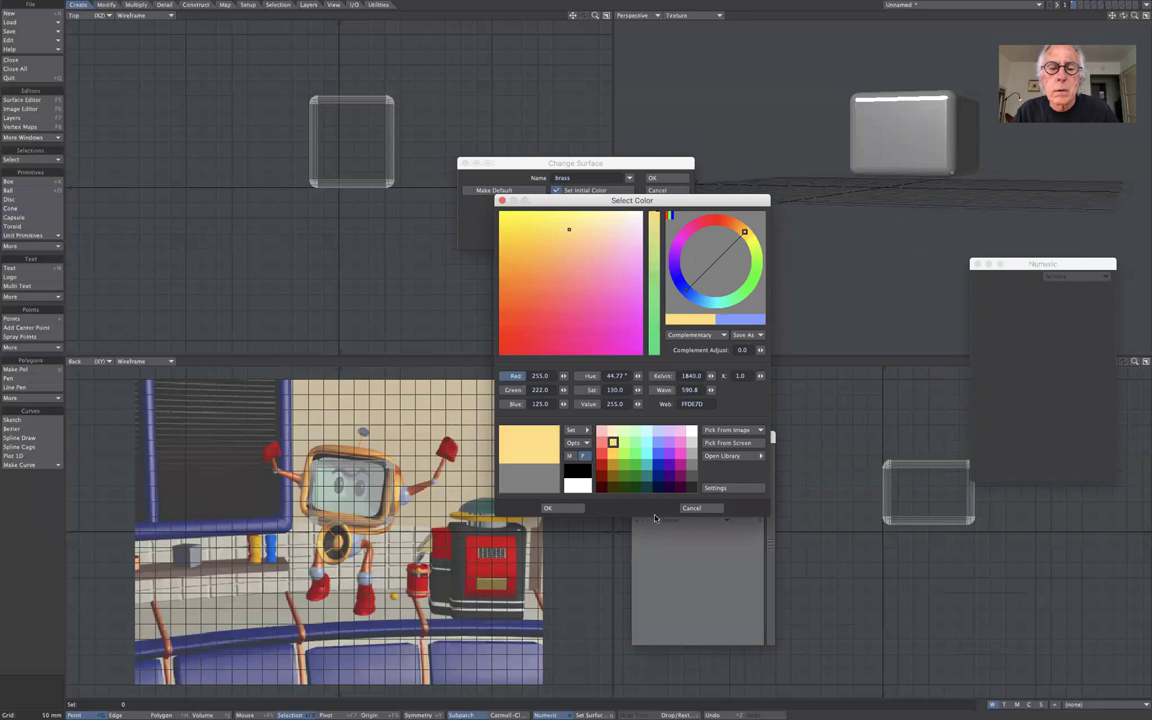
left_click(566, 510)
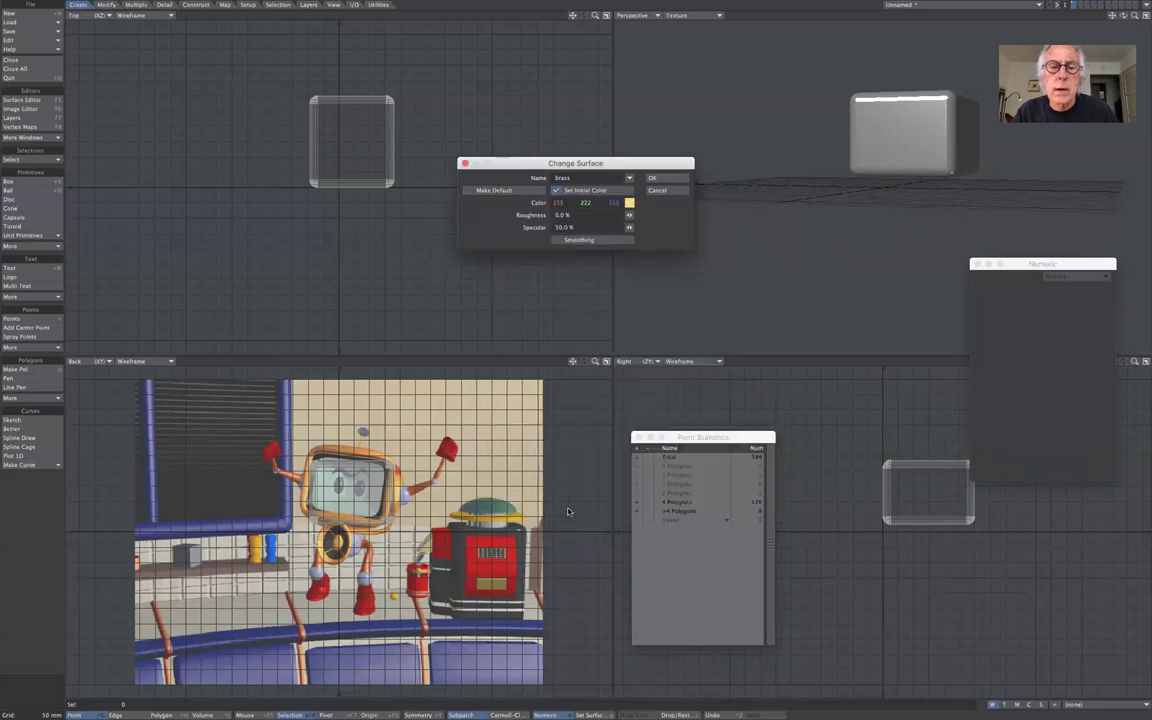
left_click(678, 178)
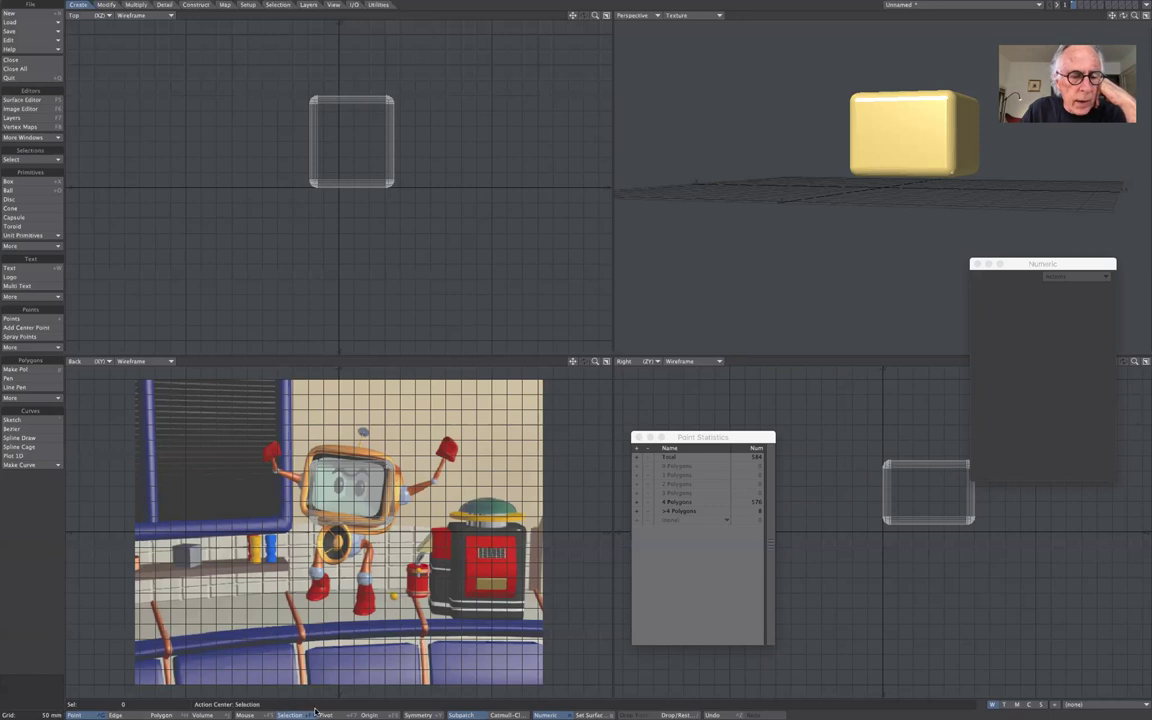
- Switch to polygon selection mode and select the box's front polygon in the Perspective view
mouse_move(296, 711)
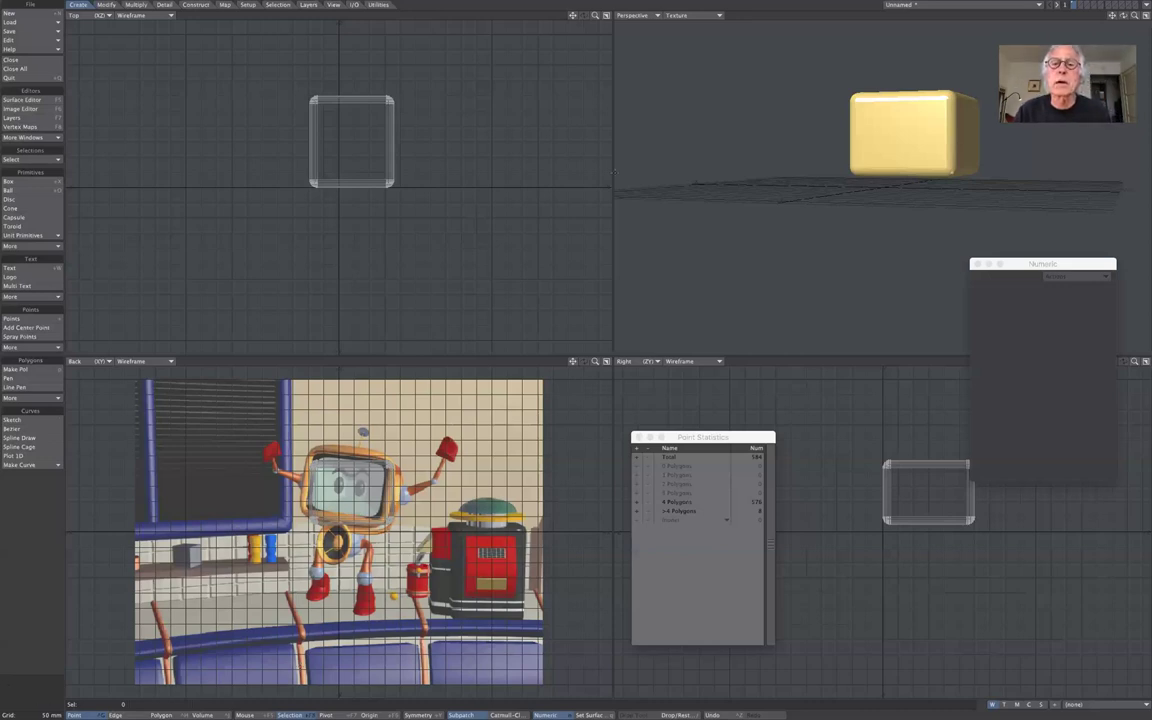
mouse_move(745, 21)
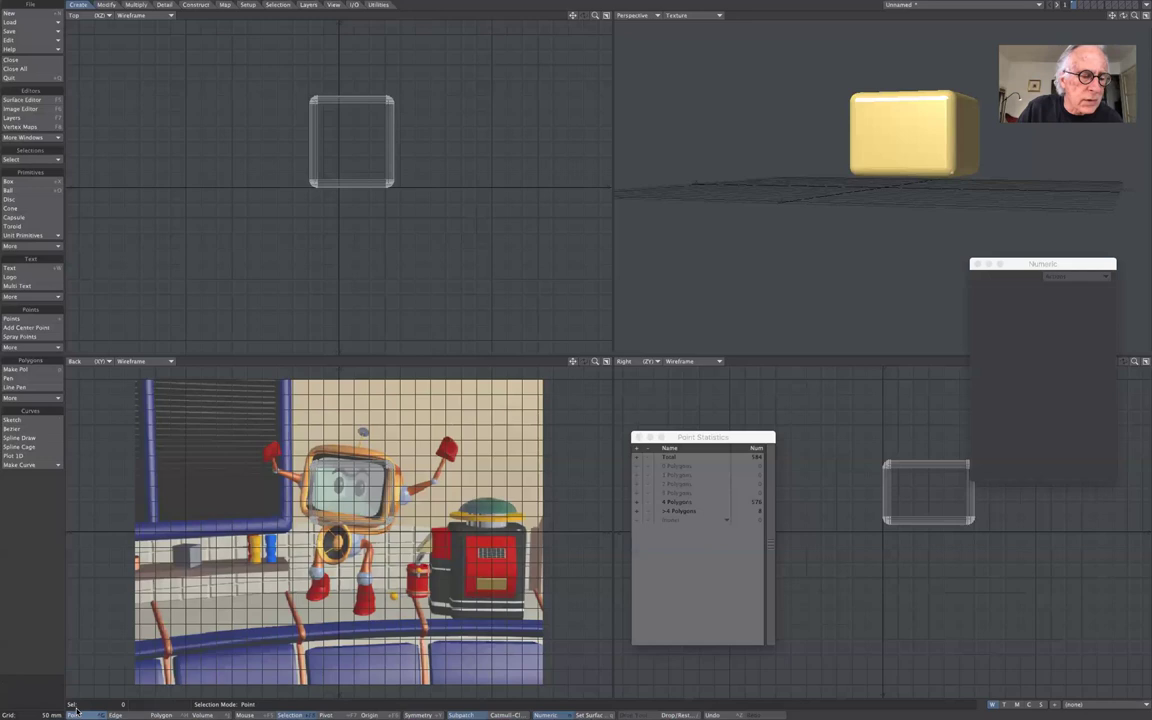
left_click(164, 714)
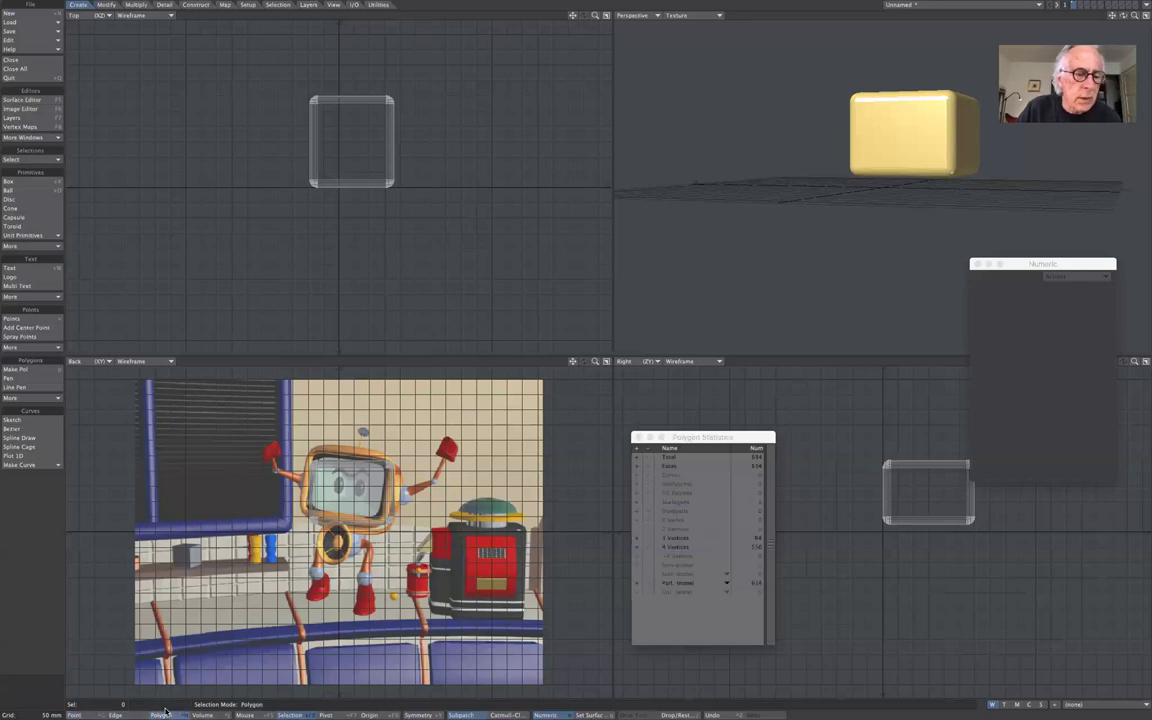
left_click(903, 131)
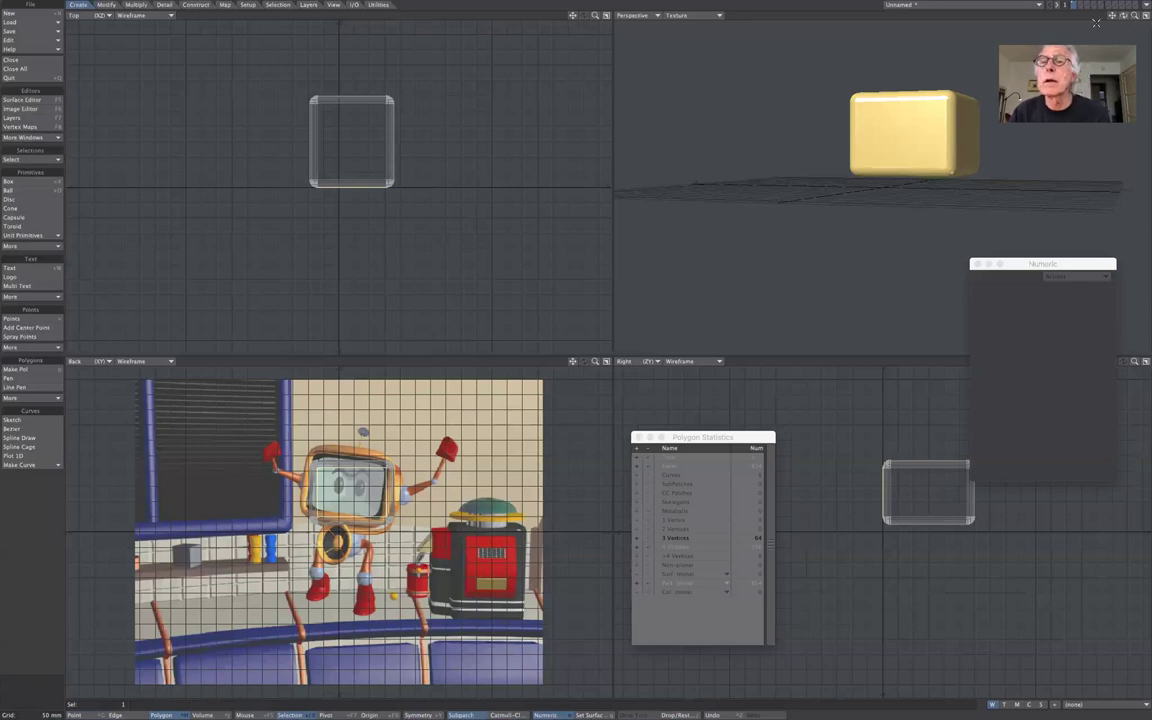
- Display the Perspective view as Textured Wire, then clear the selection and reselect the box's front polygon
left_click(683, 16)
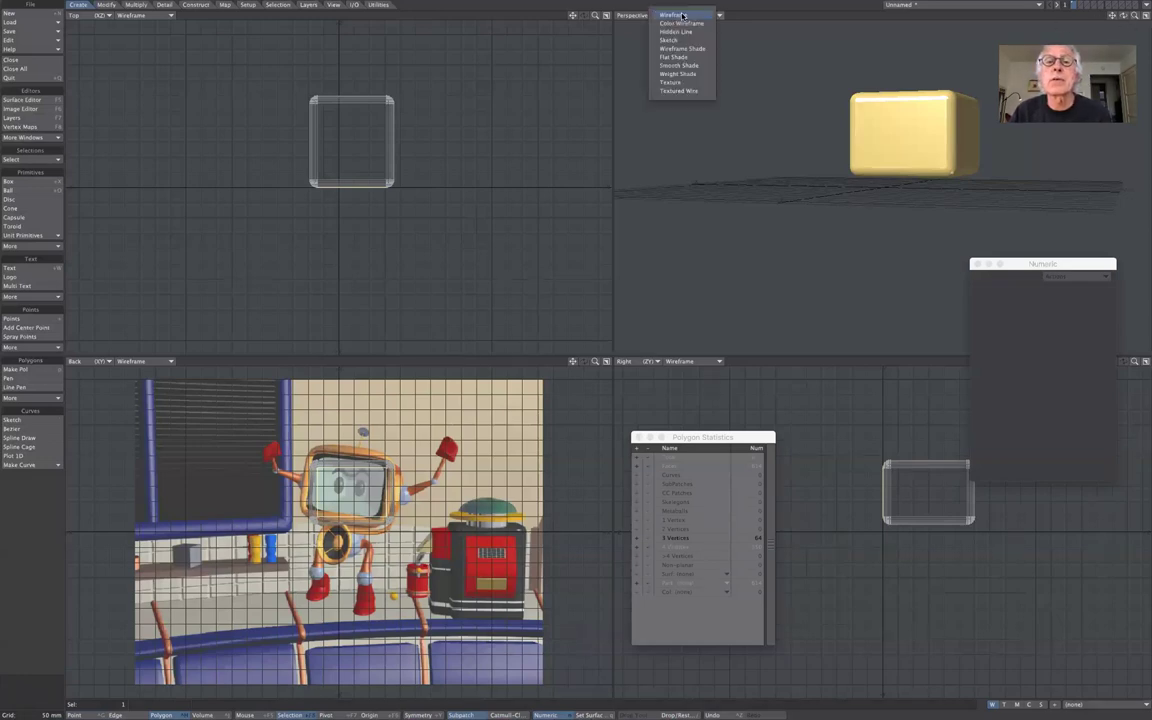
left_click(690, 90)
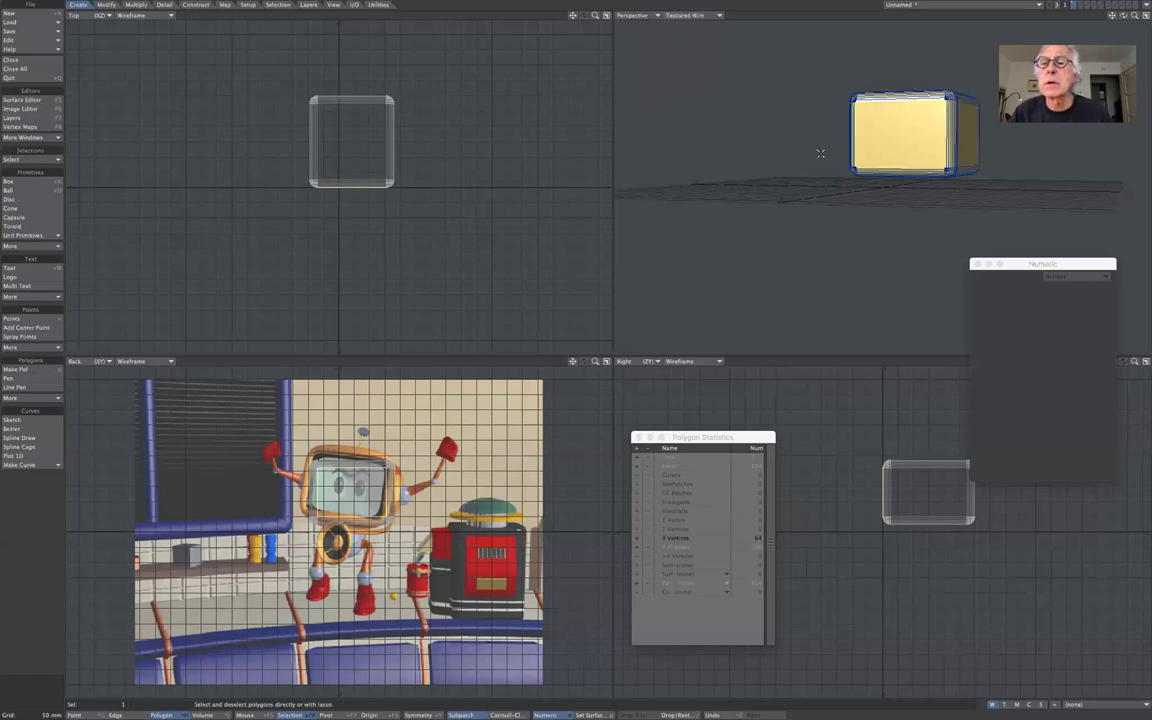
key("slash")
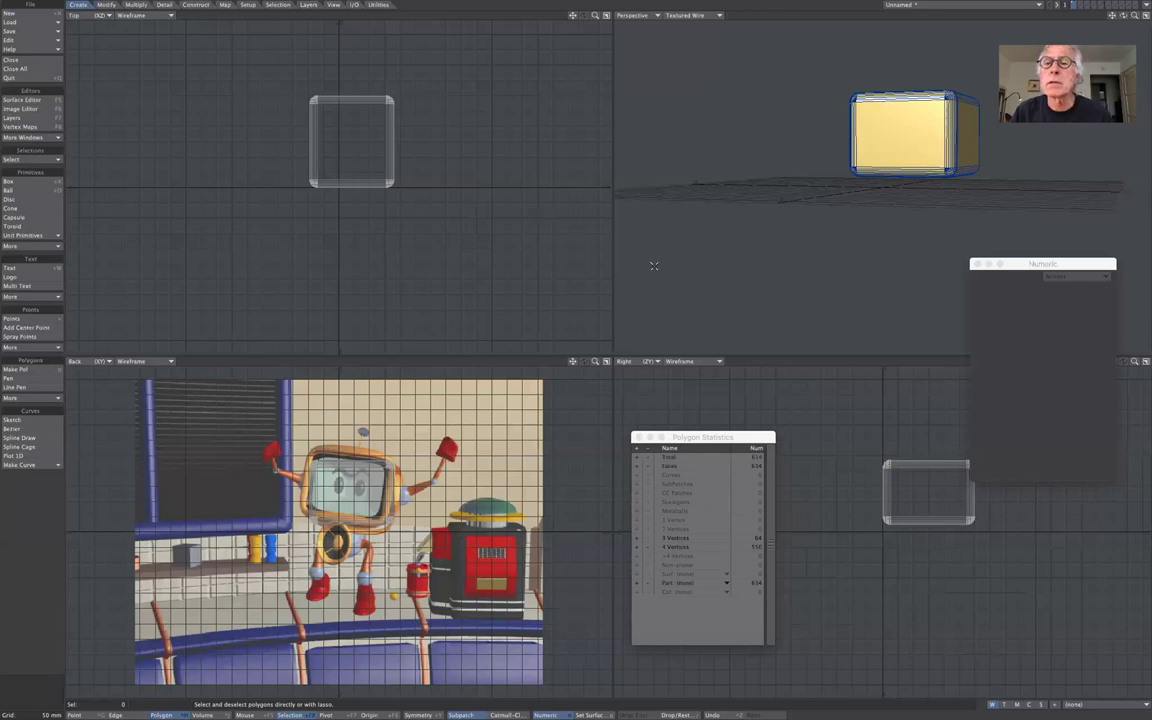
left_click(790, 122)
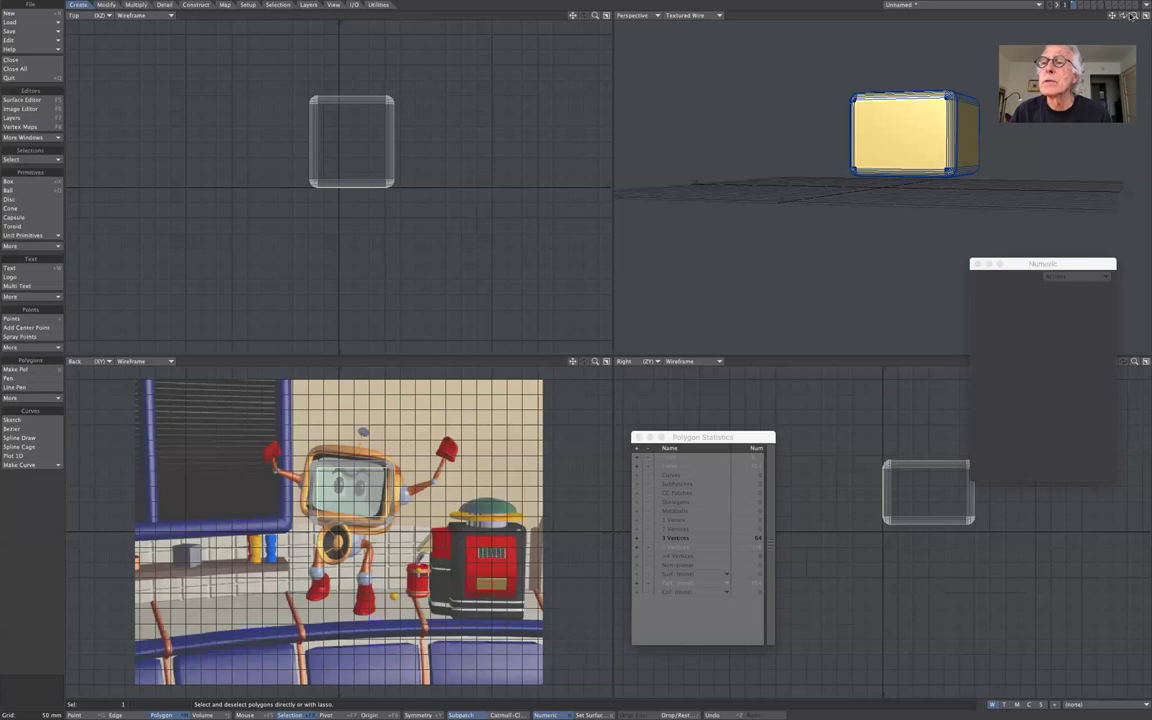
scroll(1006, 168, "up", 3)
left_click_drag(1114, 17, 1114, 17)
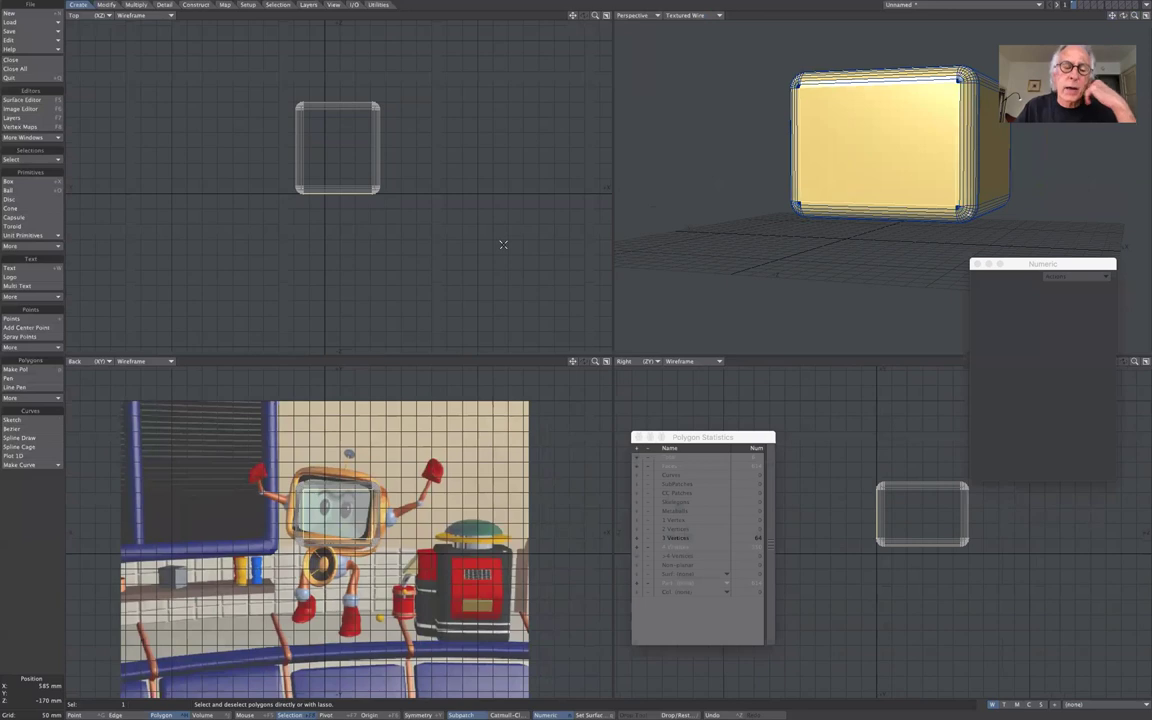
- Clear the polygon selection and turn on Show Normals in the Display Options layout settings
mouse_move(452, 268)
right_mouse_down()
mouse_move(440, 110)
mouse_move(300, 70)
mouse_move(250, 200)
mouse_move(297, 312)
right_mouse_up()
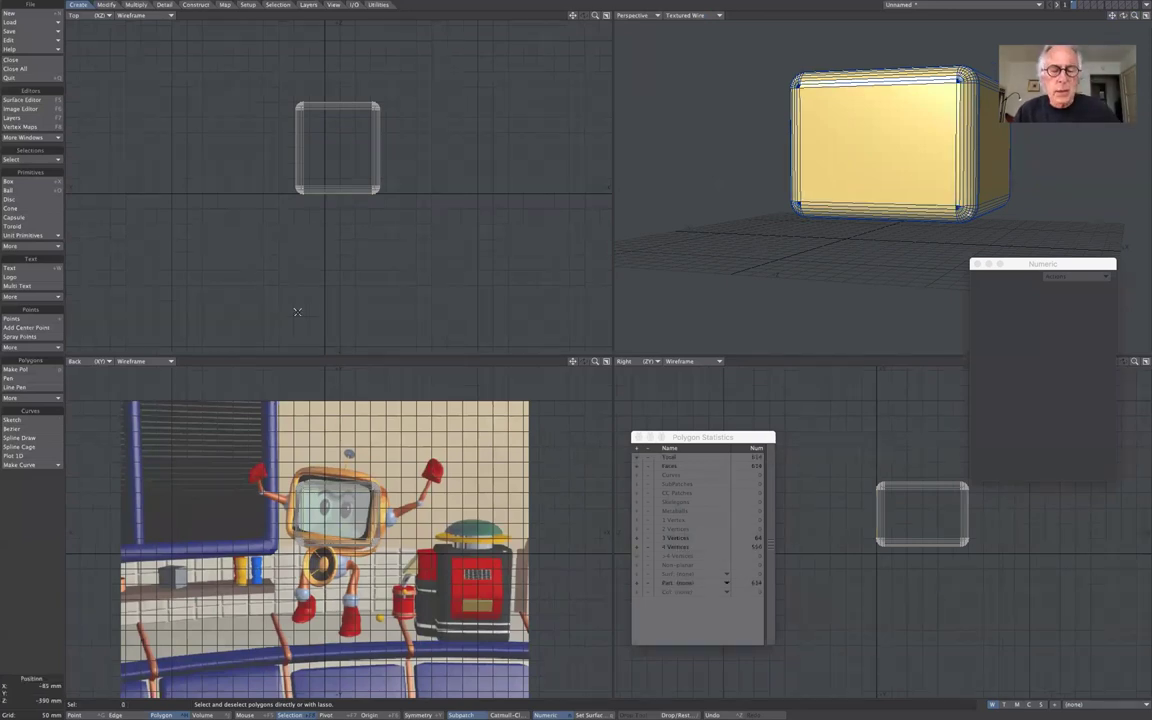
key("d")
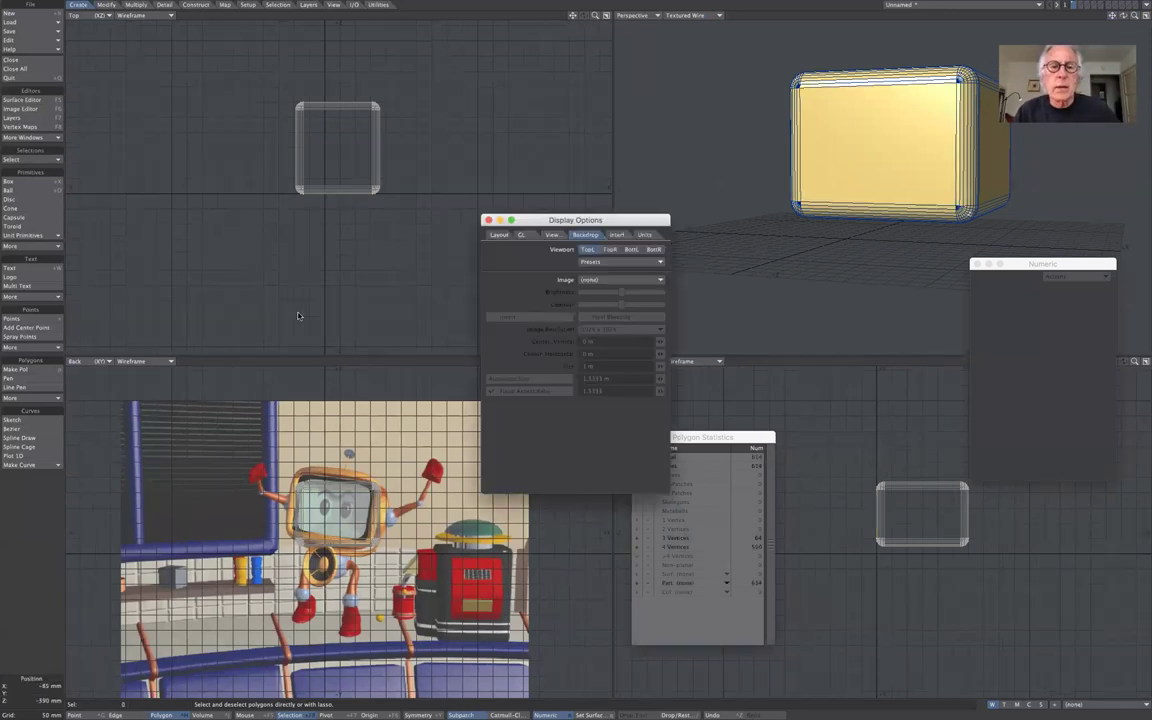
left_click(521, 235)
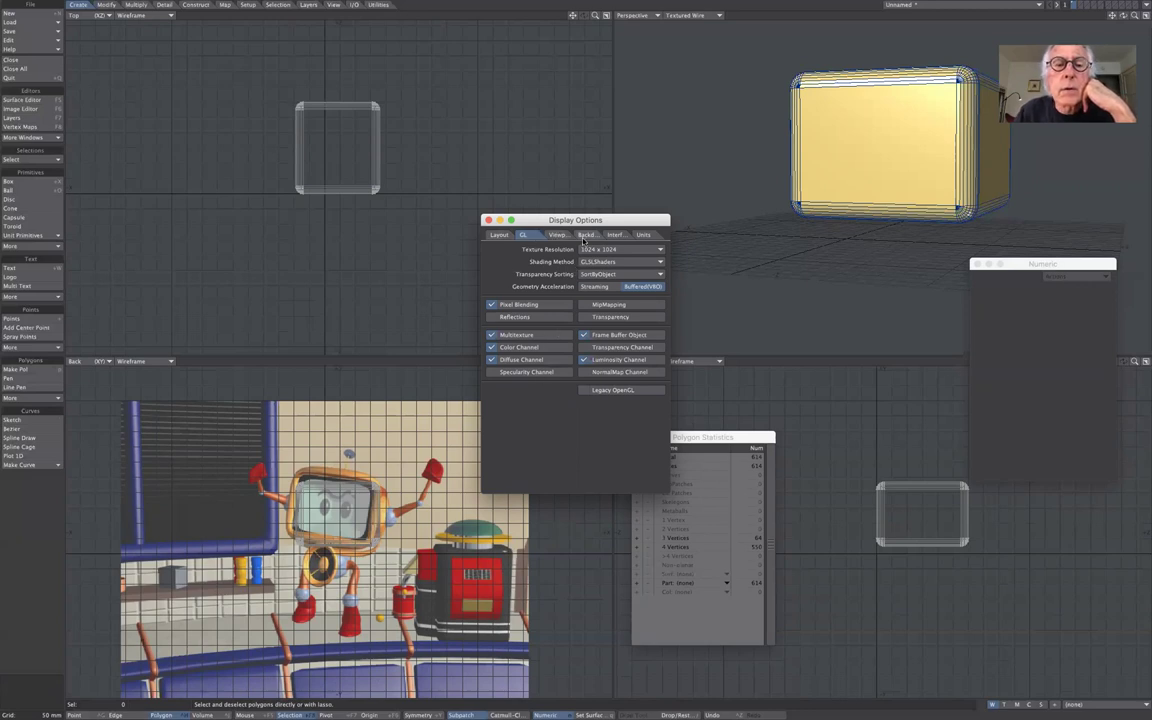
left_click(500, 236)
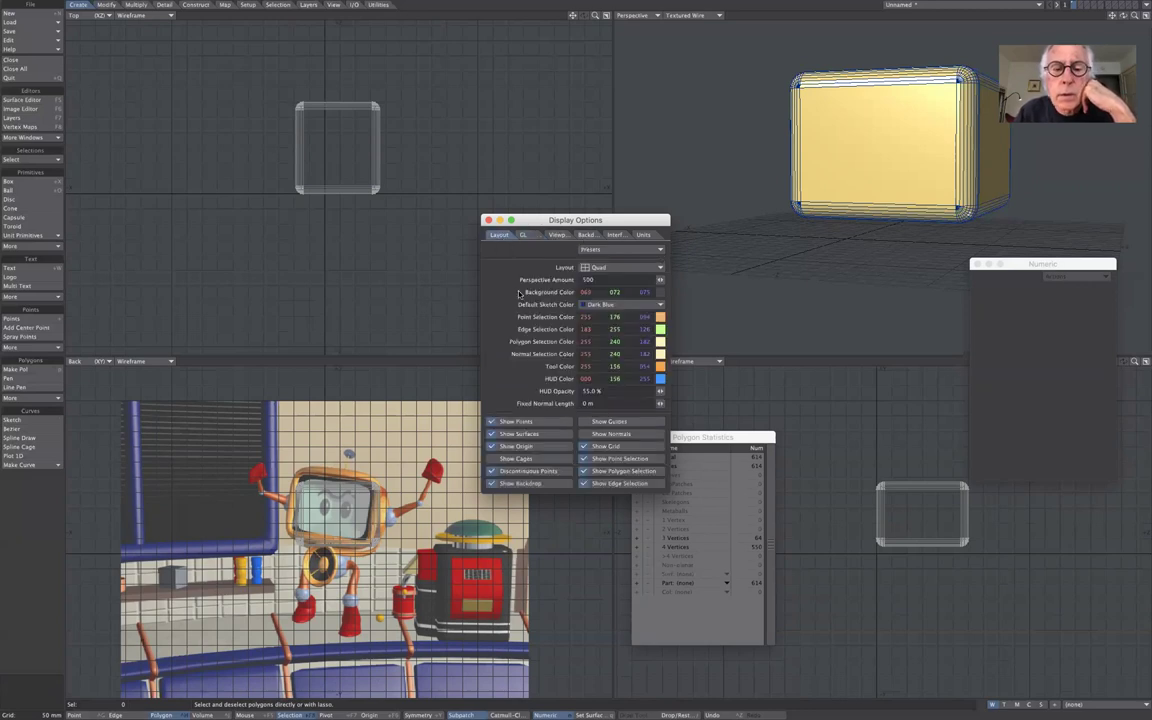
left_click(628, 432)
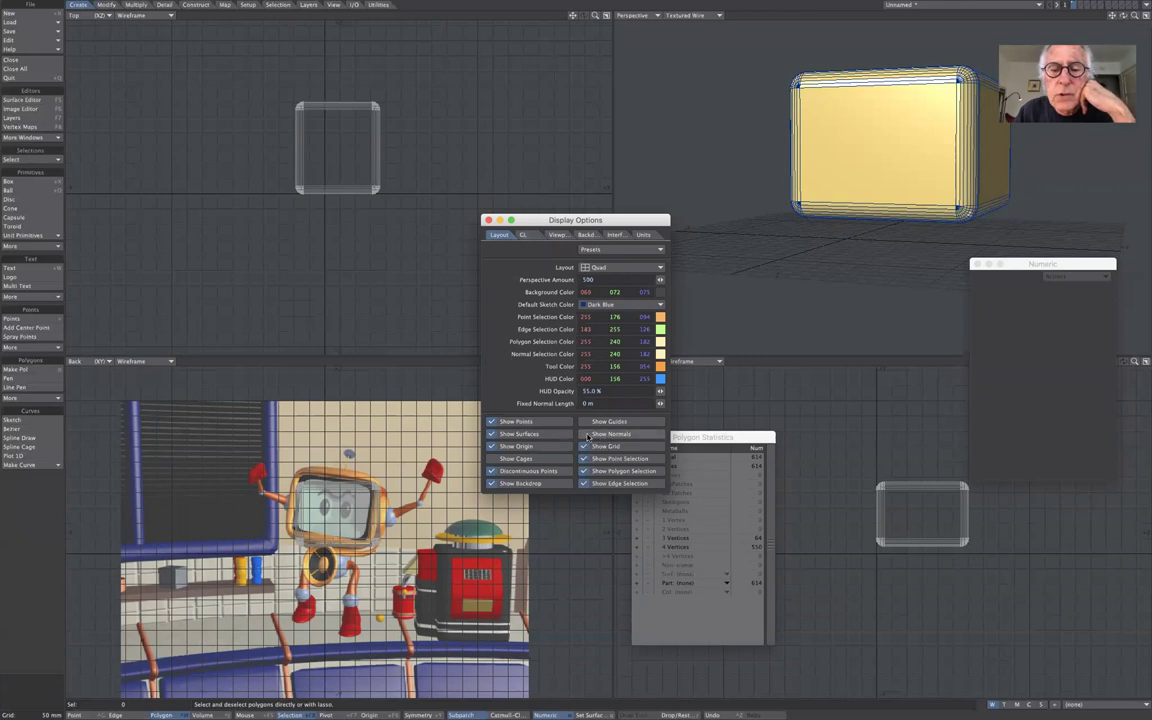
left_click(488, 221)
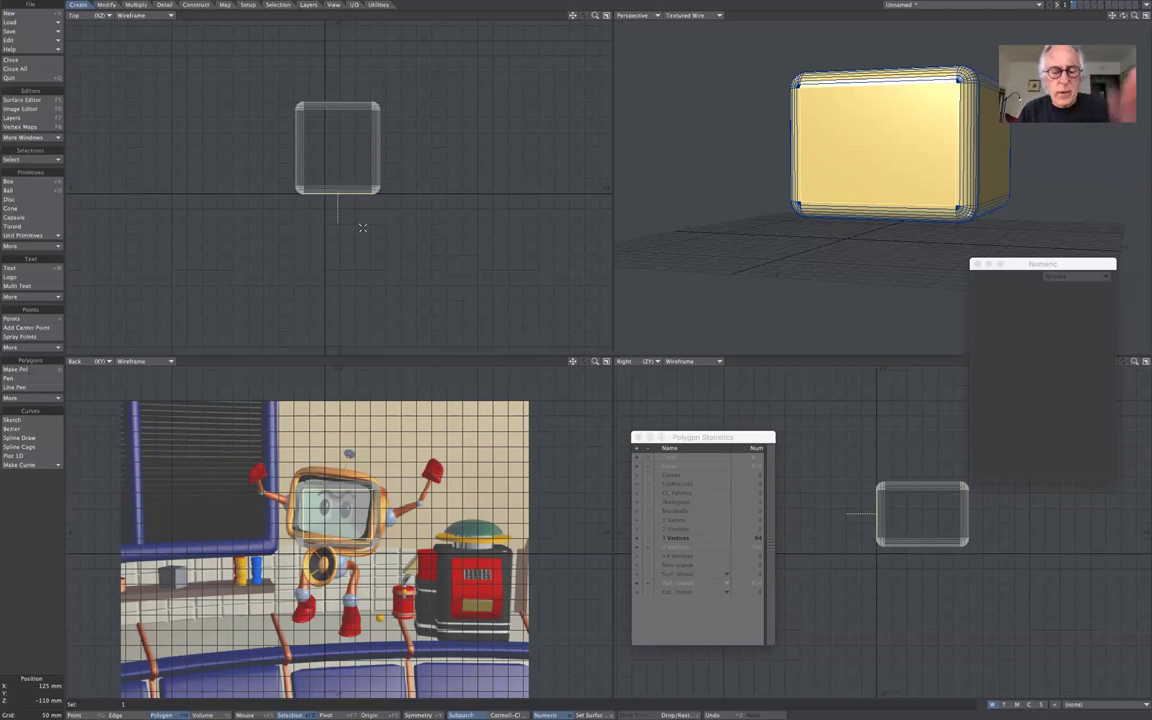
- Move the box's selected front polygon in the Top view by about 75 mm in X and -170 mm in Z
key("t")
left_click_drag(357, 220, 364, 273)
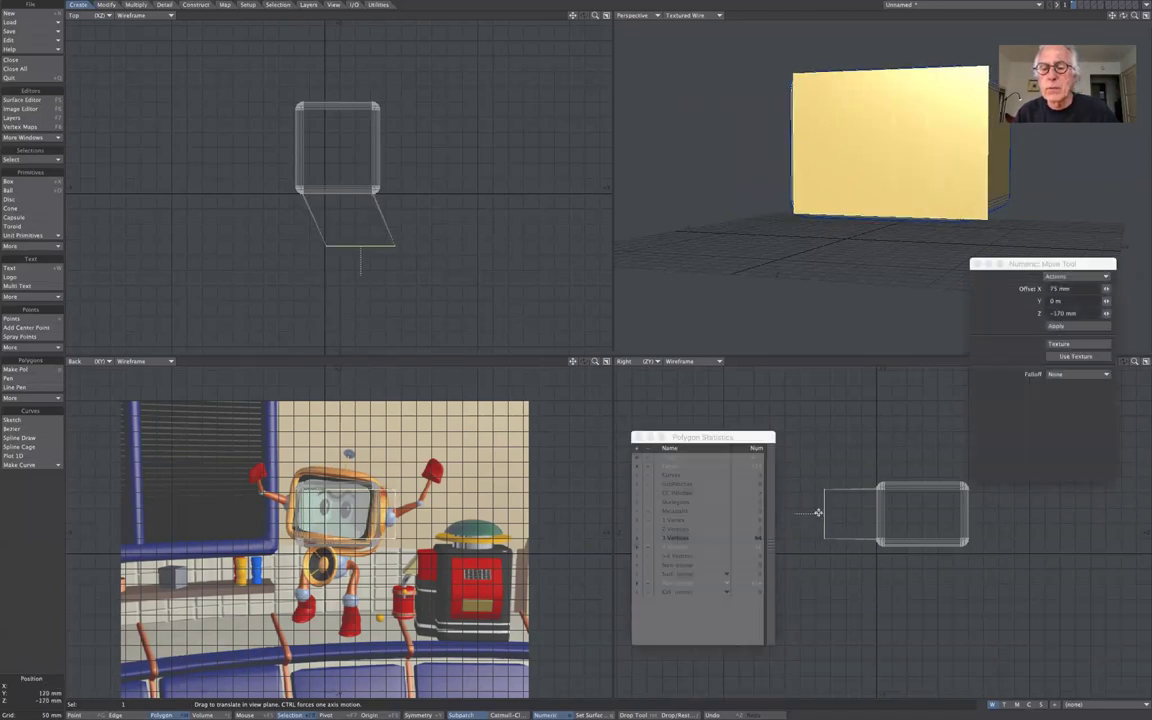
- Try moving the front polygon in the Right view by -50 mm in Y and -150 mm in Z, and undo both recent moves
left_click_drag(818, 512, 780, 530)
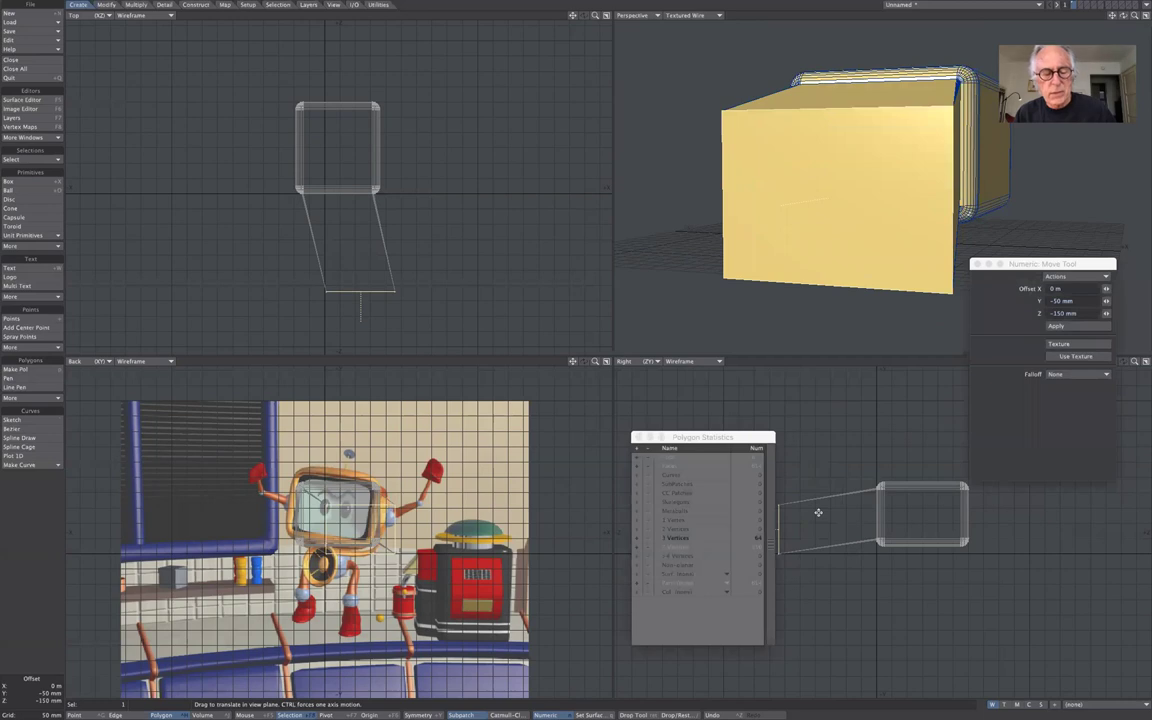
key("ctrl+z")
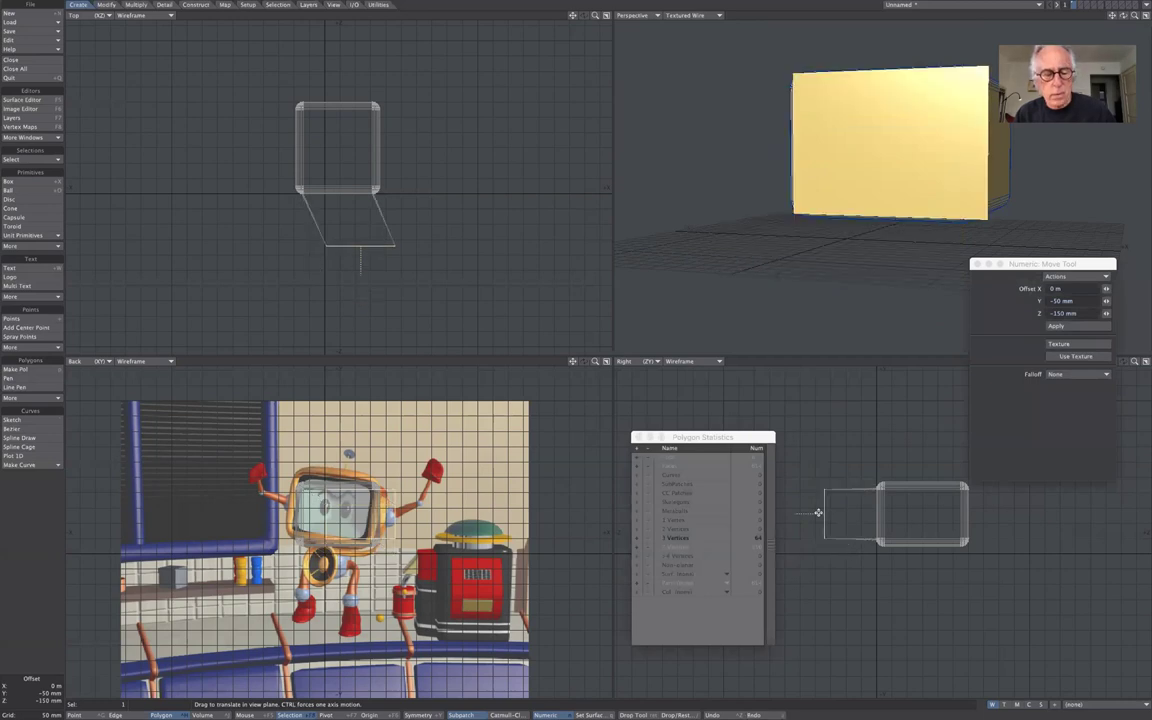
key("u")
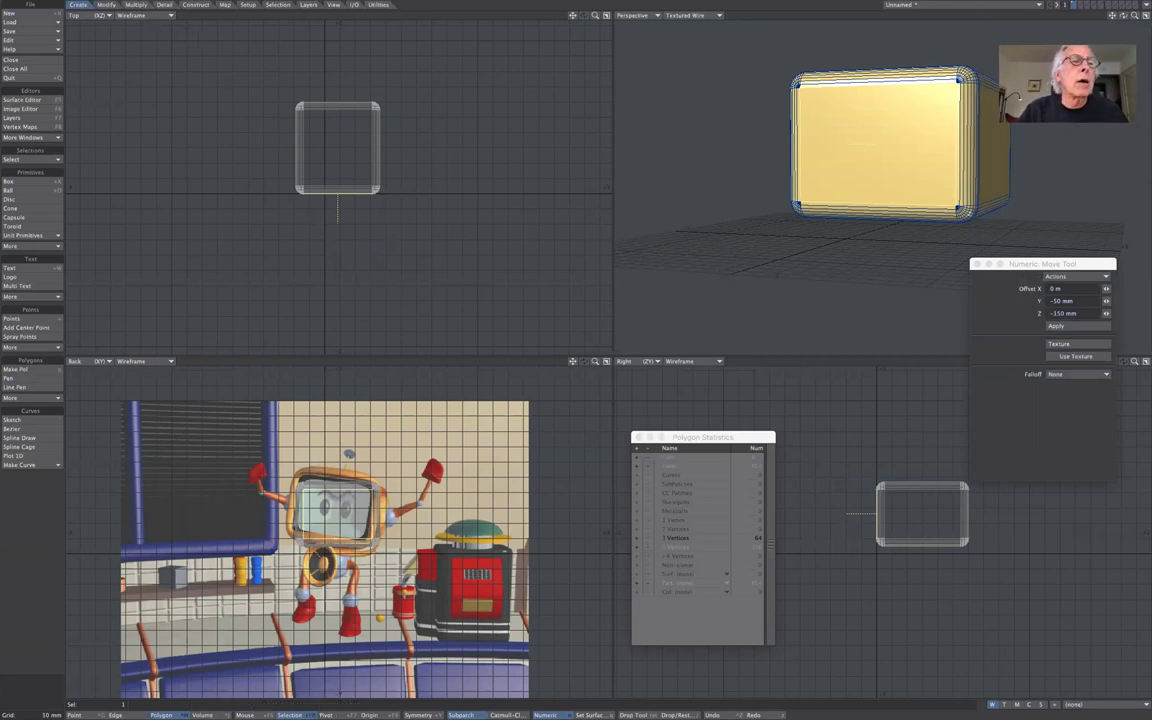
- Bevel the box's selected front polygon with 0 m shift and 0 m inset
left_click(135, 5)
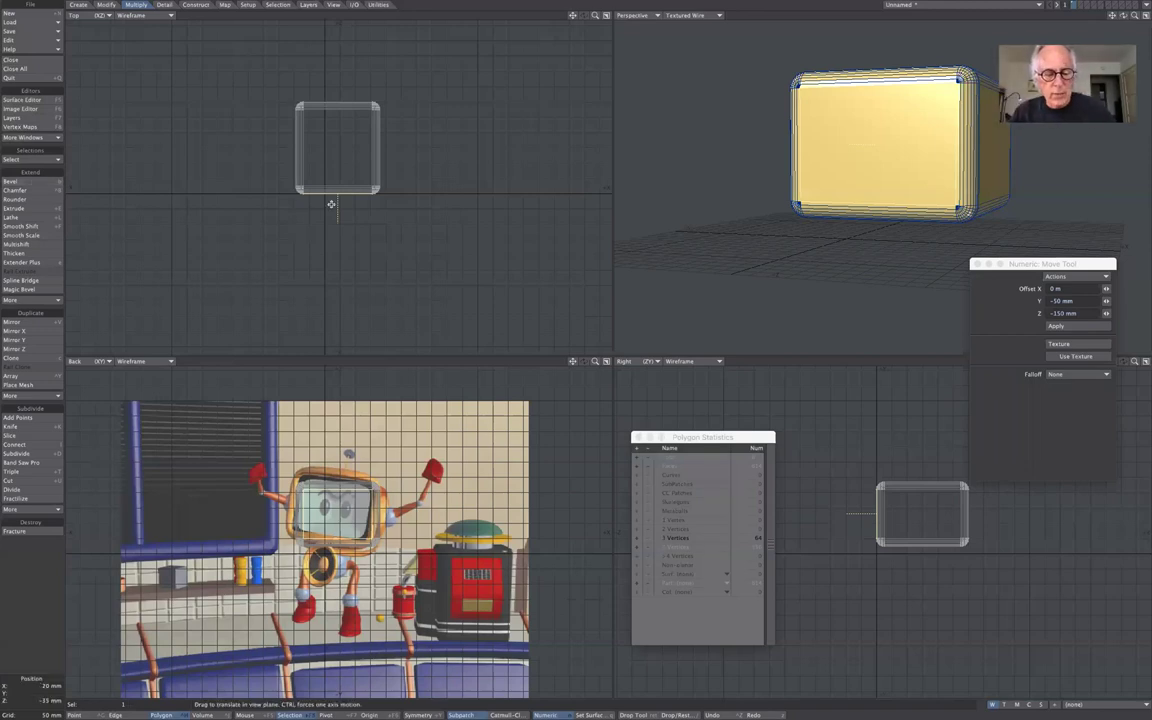
key("b")
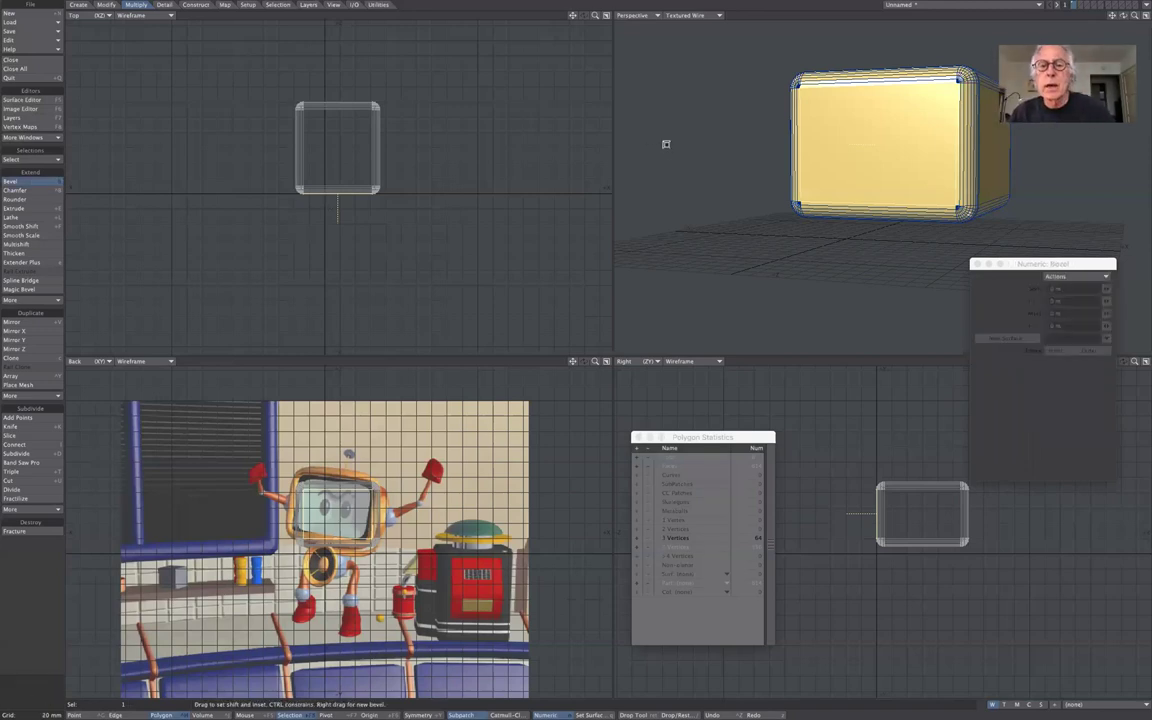
left_click(502, 184)
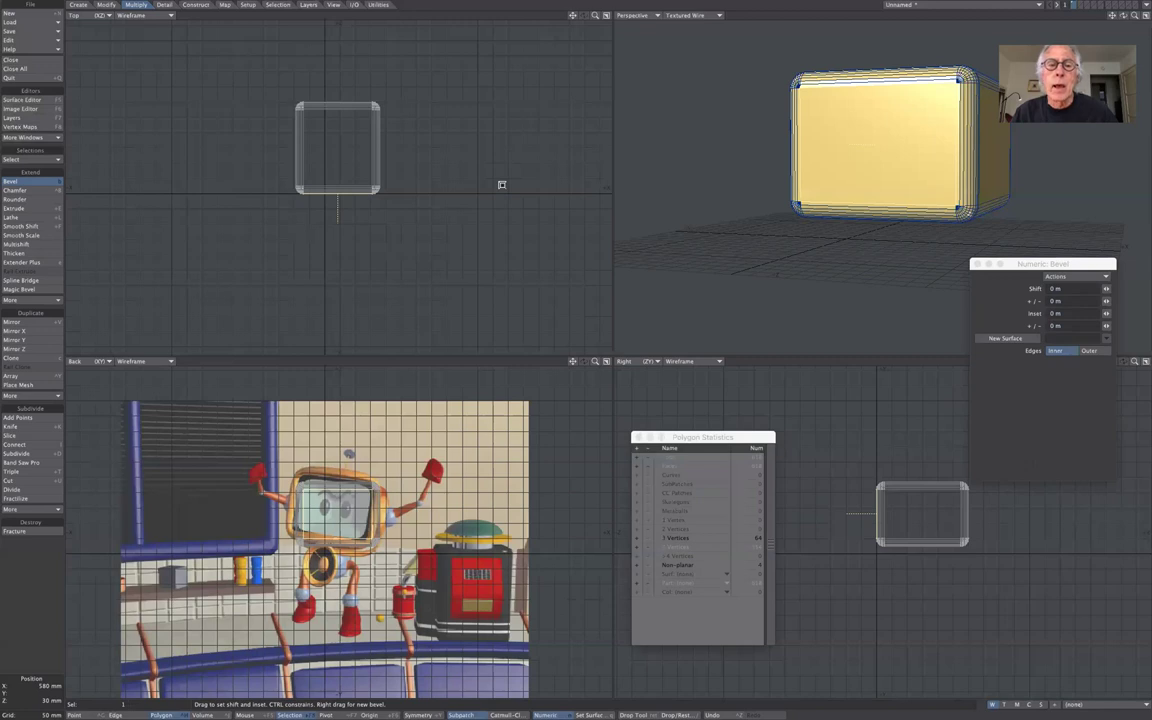
- Scale the beveled front polygon to about 71% around its centre in the Back view with the Size tool
left_click(104, 6)
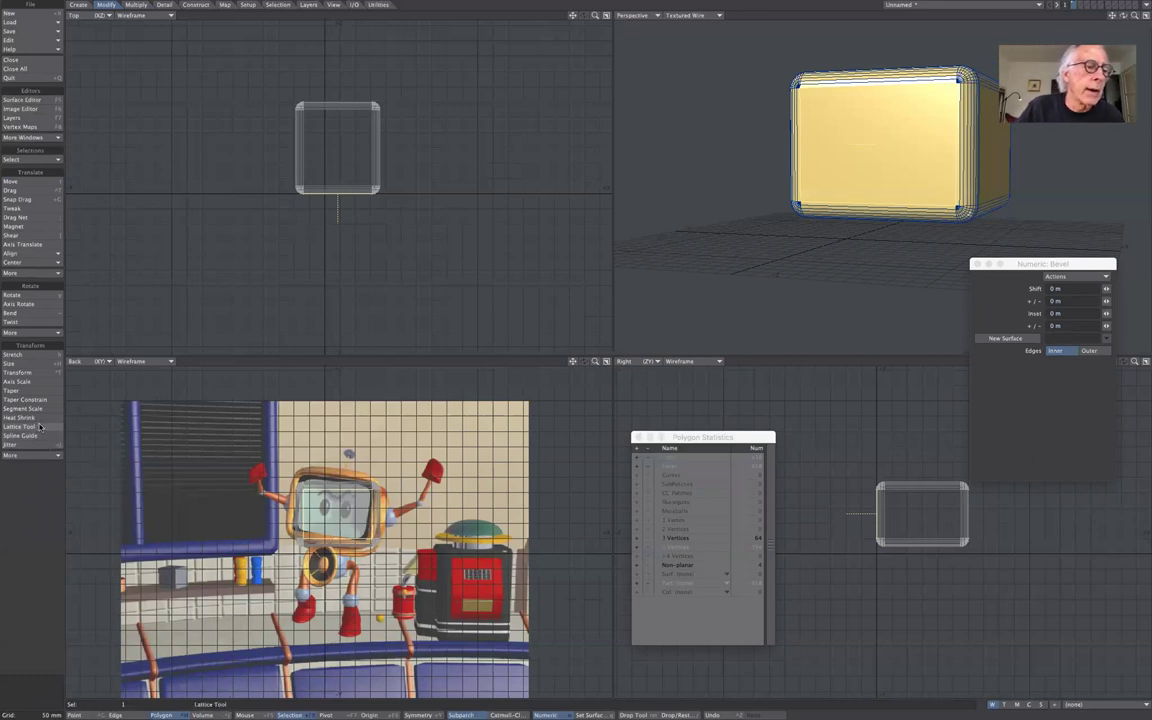
left_click(28, 363)
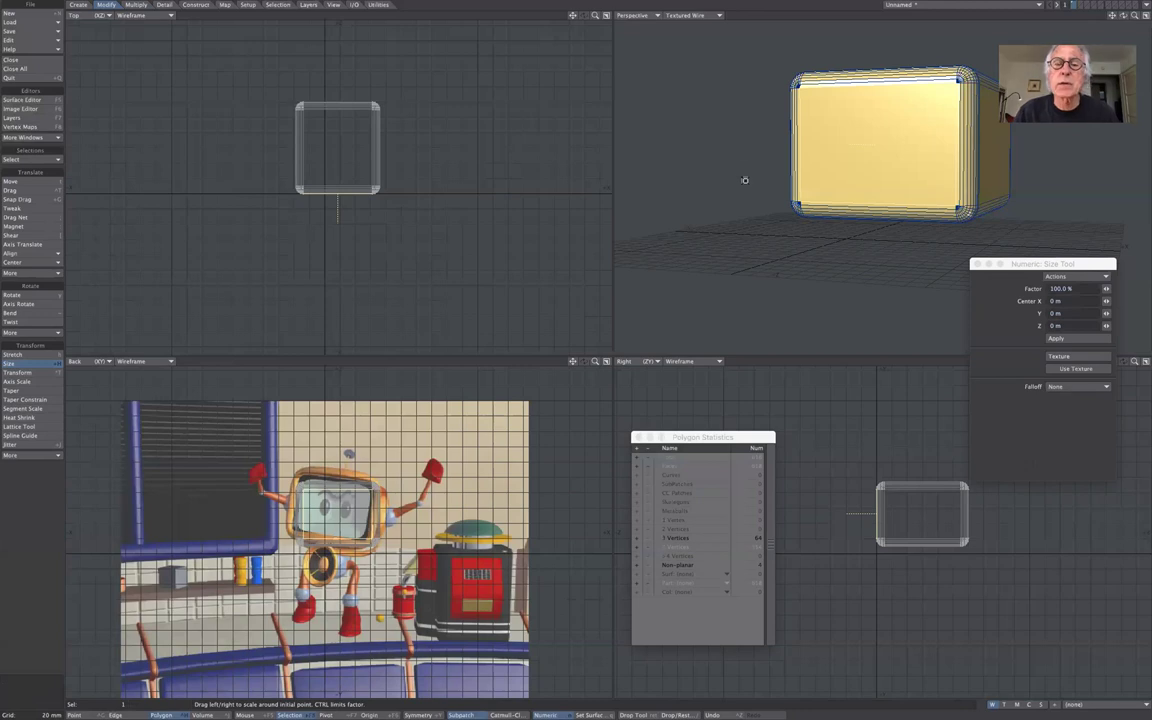
left_click_drag(340, 505, 300, 505)
left_click_drag(656, 172, 656, 172)
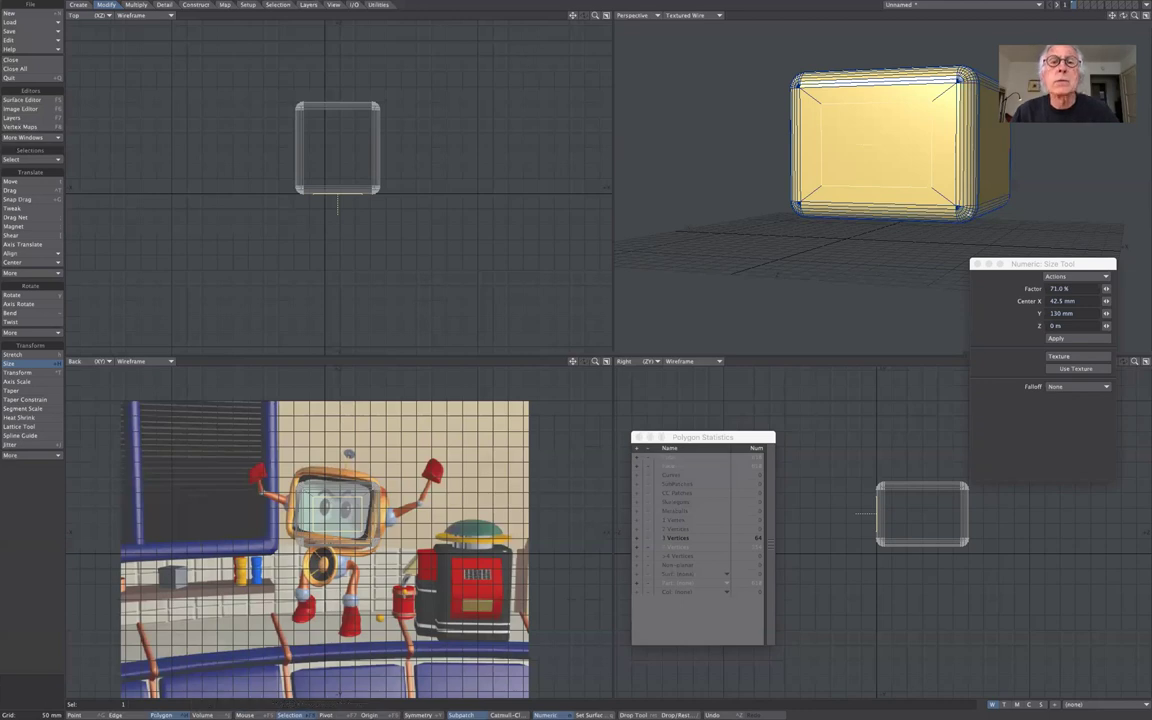
- Move the scaled front polygon 20 mm in Z into the box in the Top view and drop the Move tool
left_click_drag(594, 15, 439, 222)
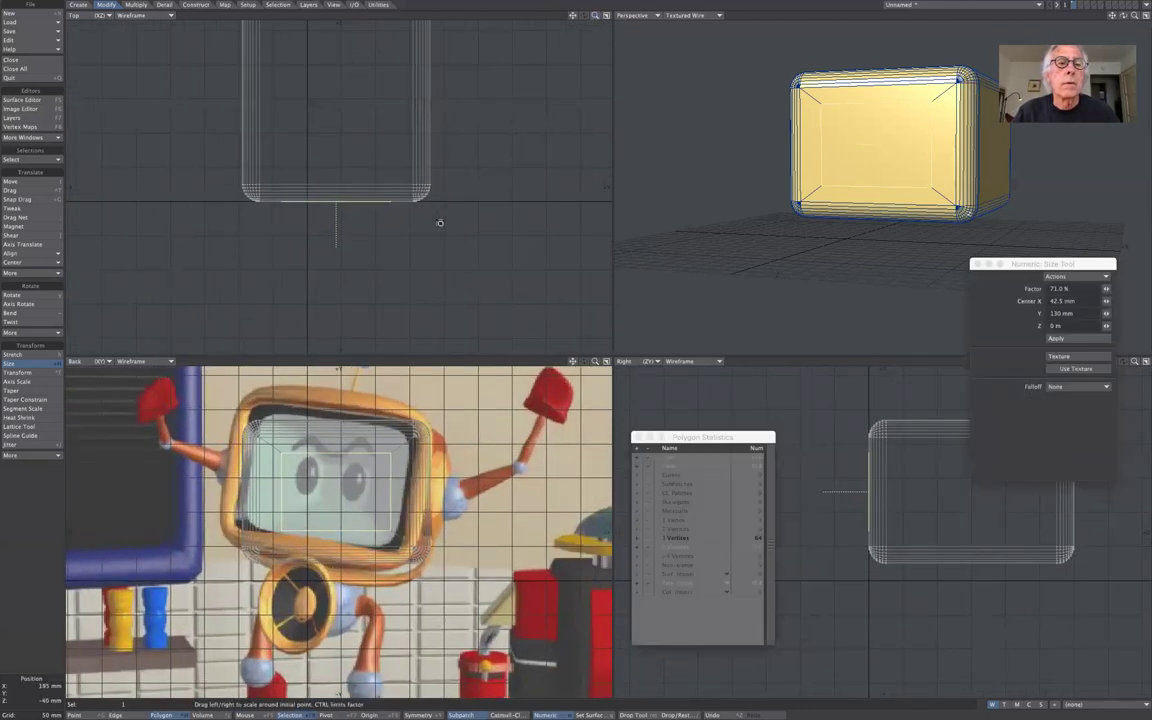
key("t")
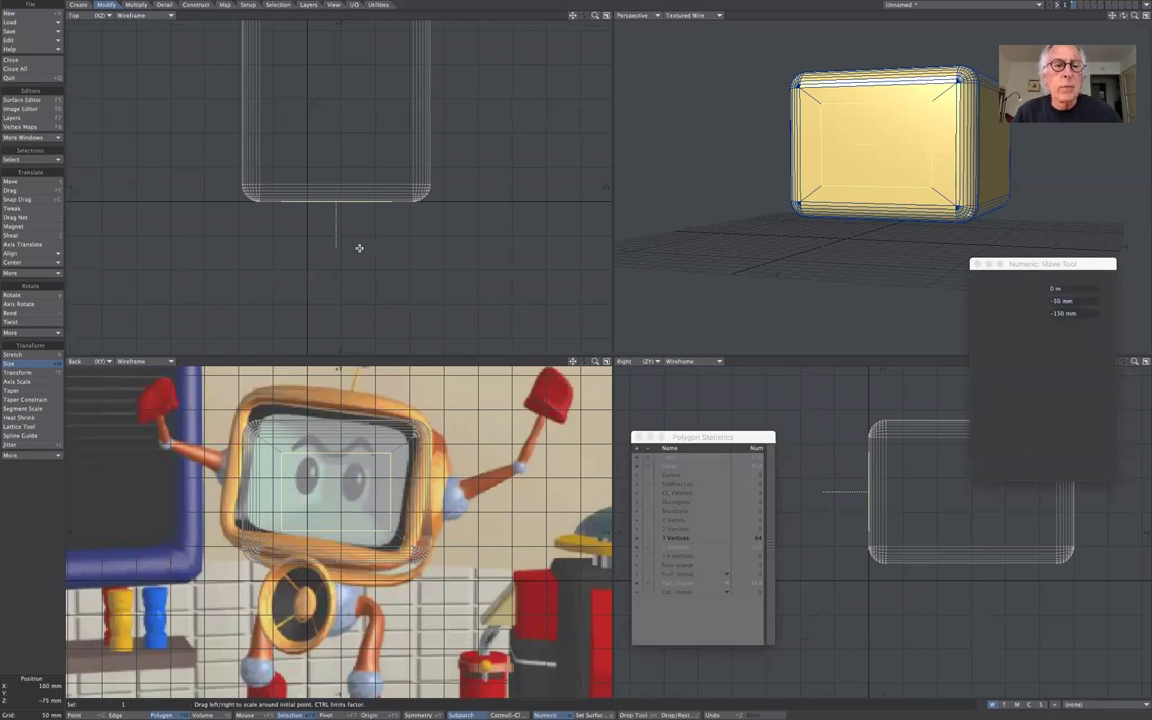
left_click_drag(336, 201, 336, 189)
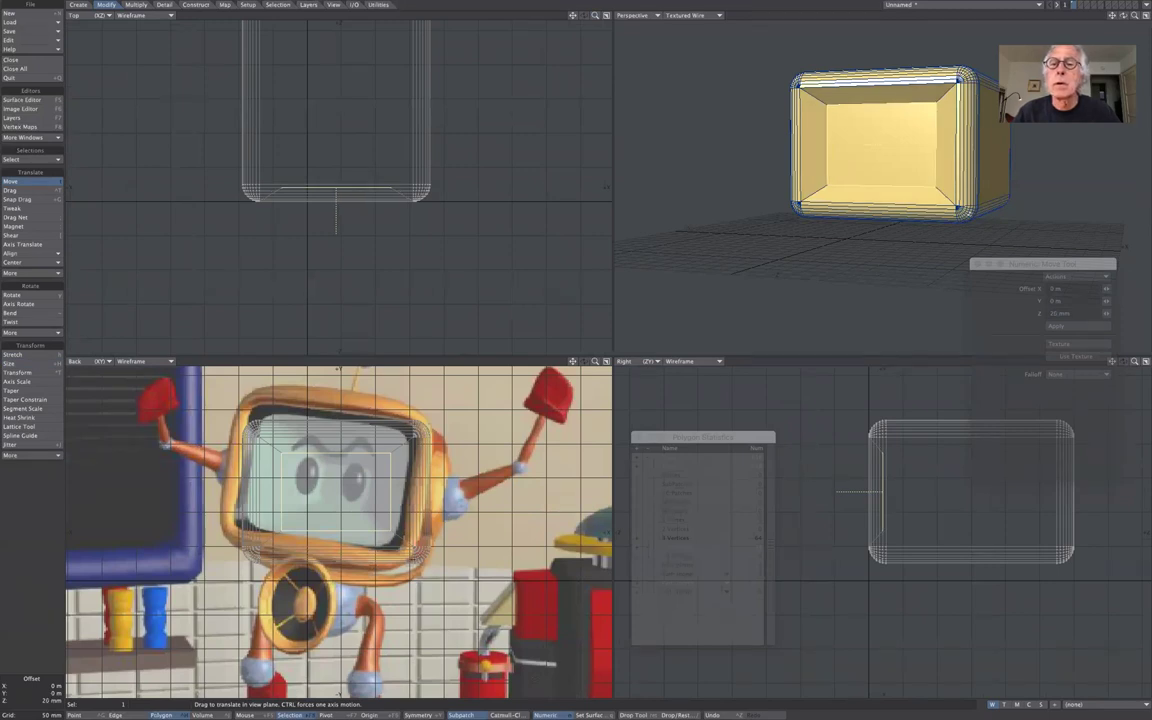
left_click_drag(336, 189, 336, 189)
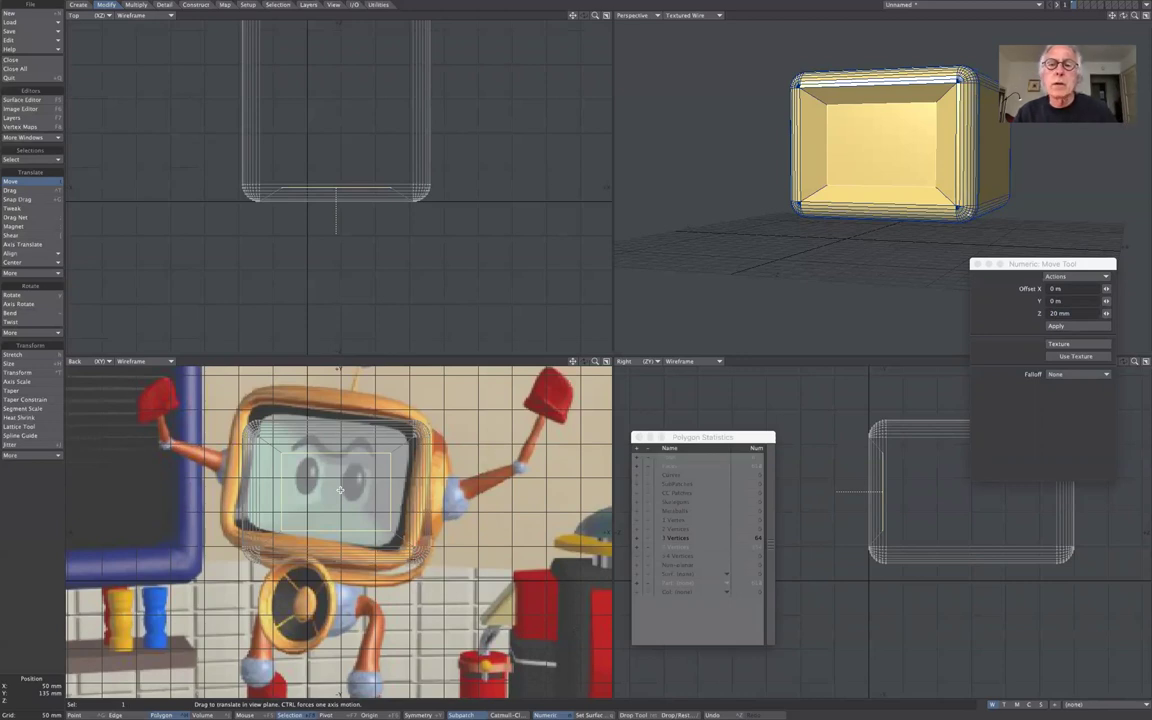
left_click(35, 181)
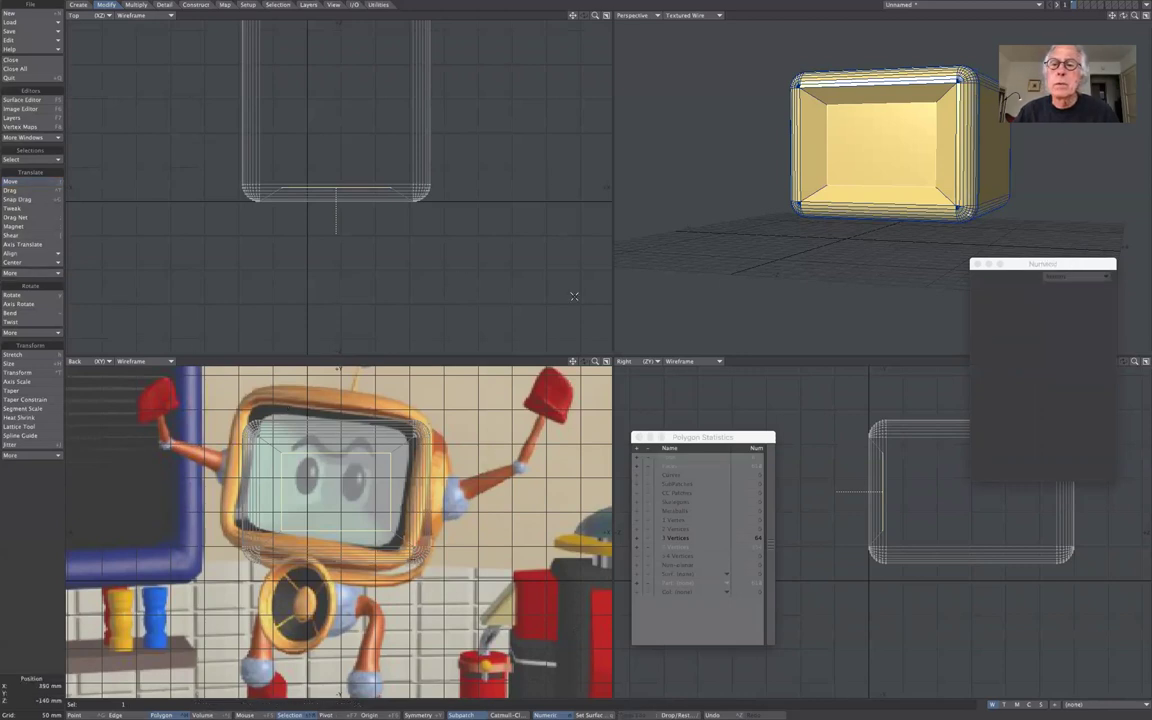
- Reselect the recessed front polygon in the Perspective view and subdivide it with the Faceted method
left_click(28, 608)
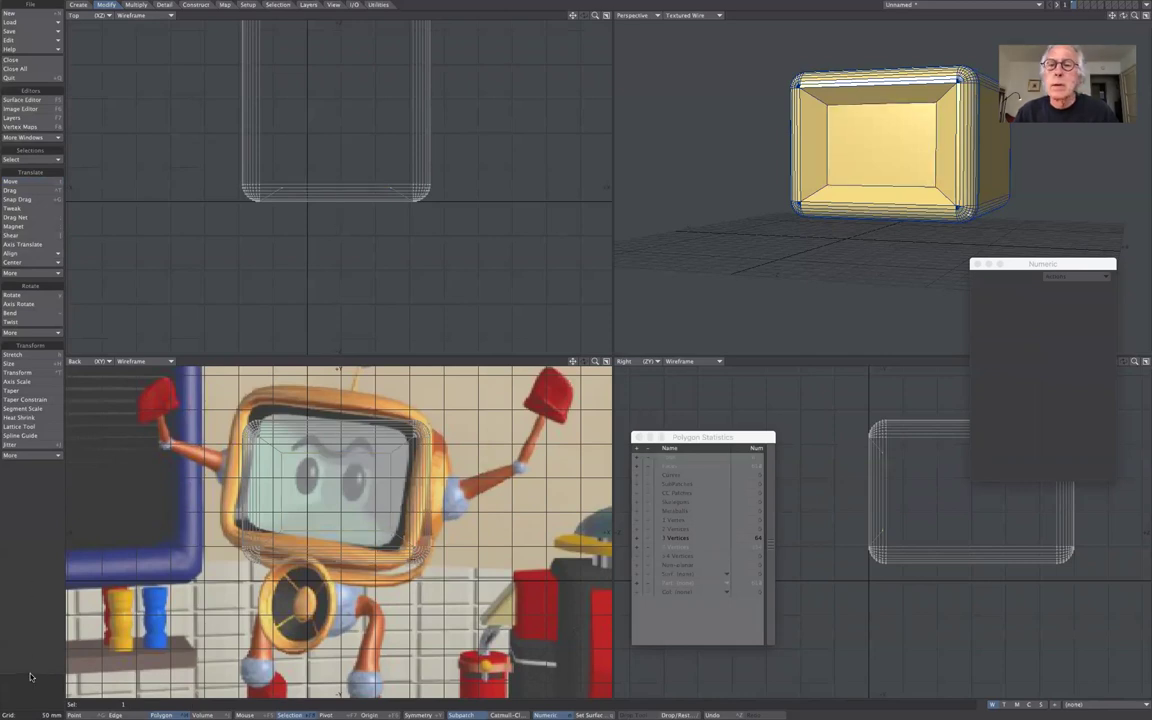
left_click(880, 154)
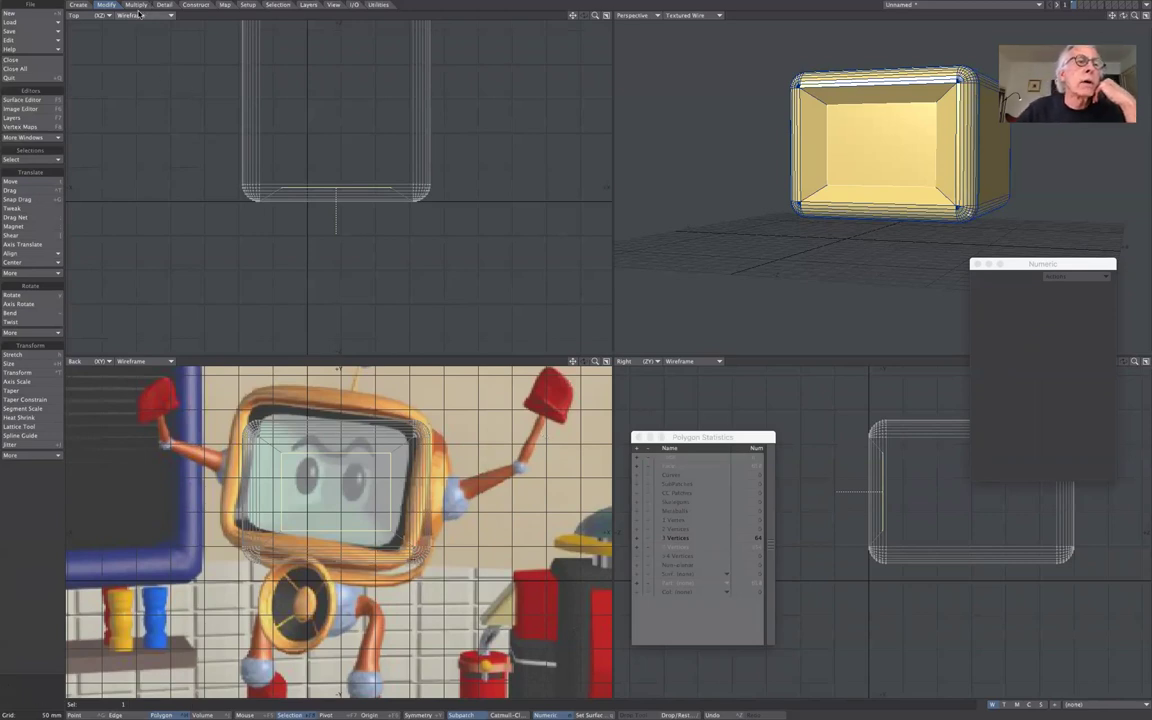
left_click(136, 5)
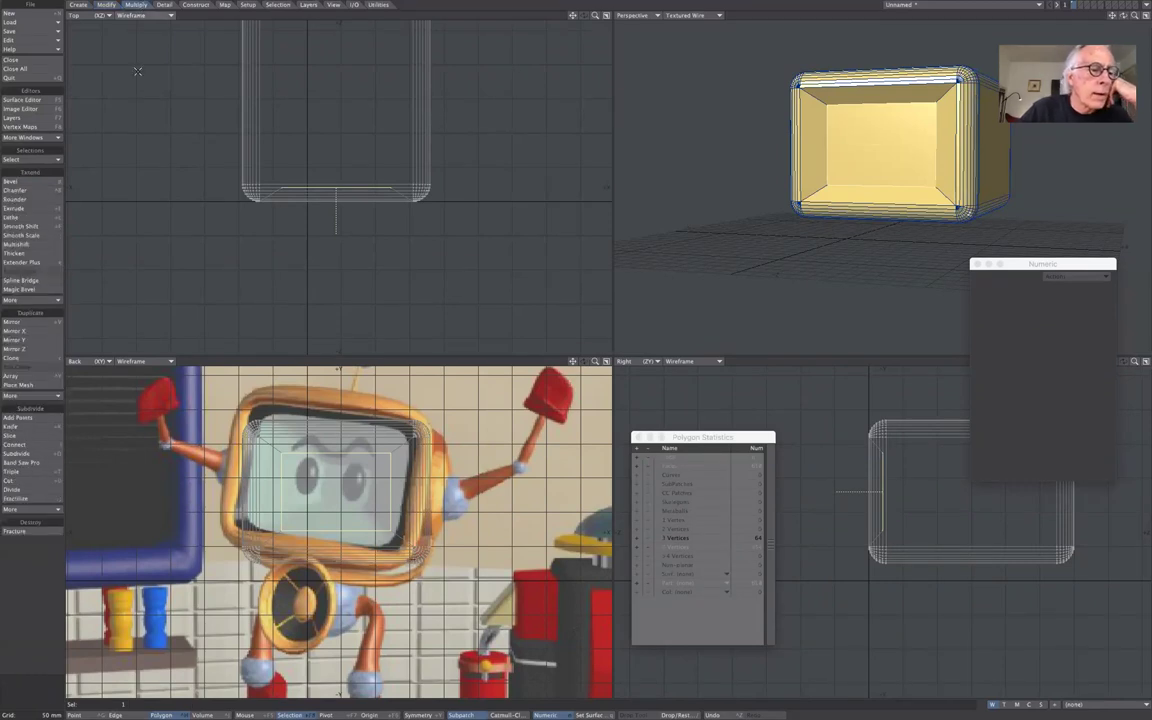
left_click(35, 455)
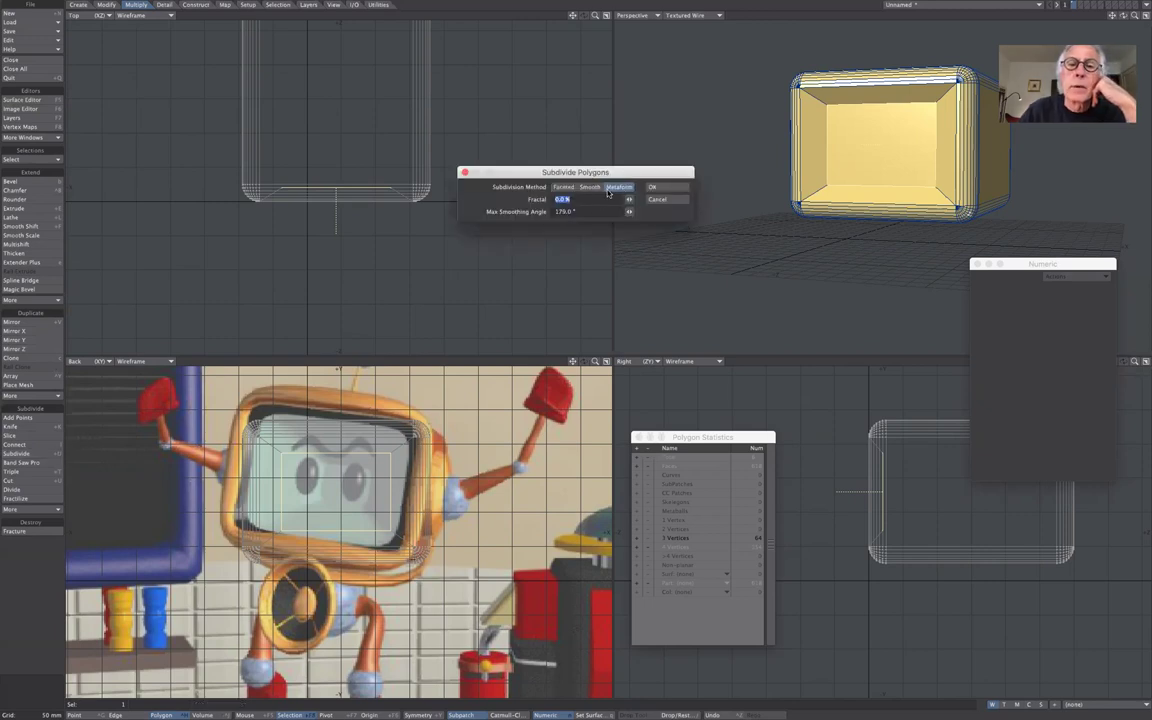
left_click(563, 187)
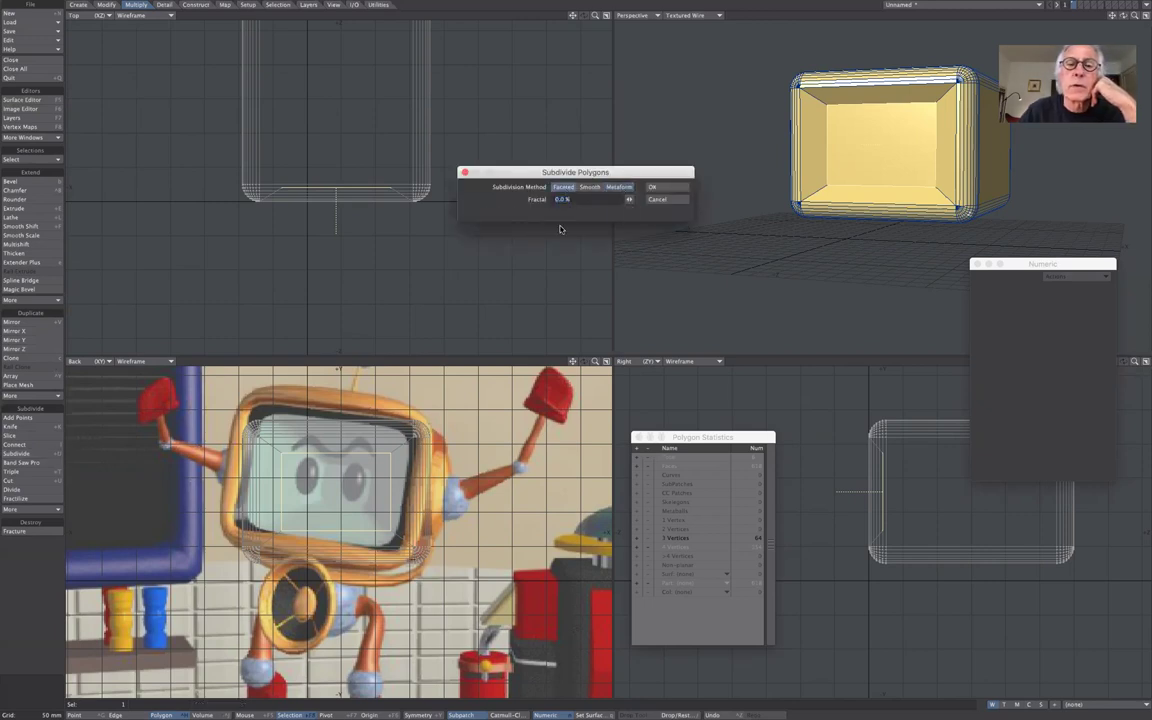
left_click(653, 187)
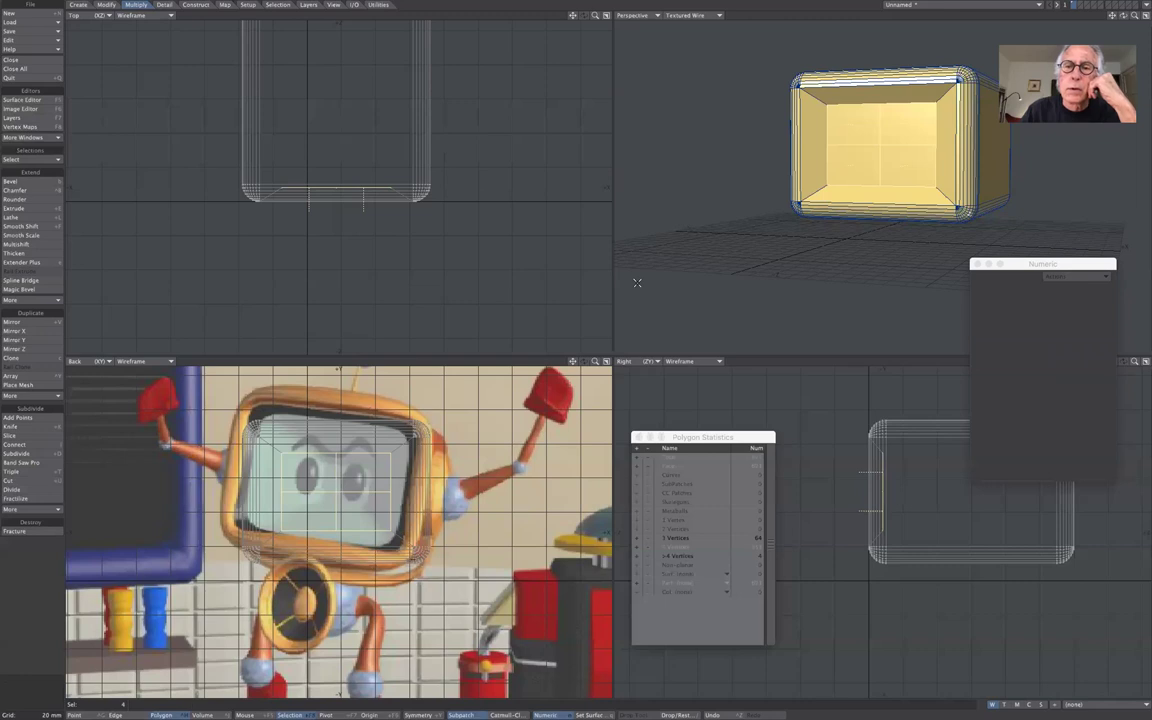
- Subdivide the recessed screen polygons three more times with the Faceted method and triple them
left_click(49, 453)
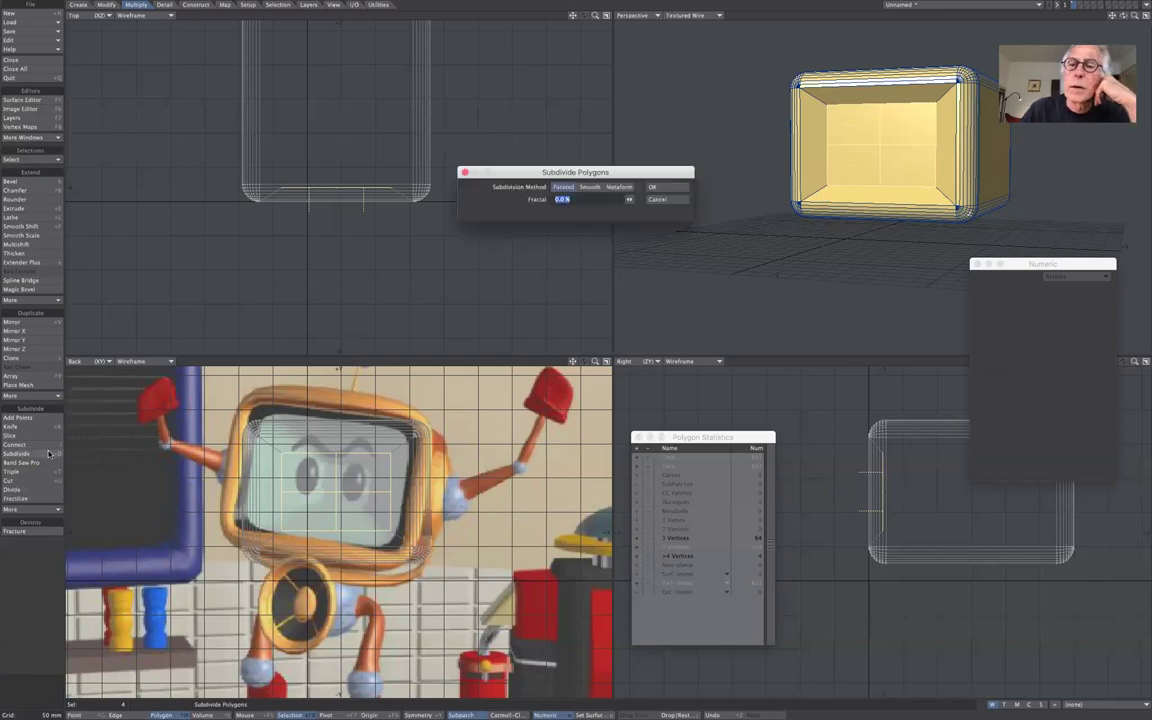
left_click(669, 186)
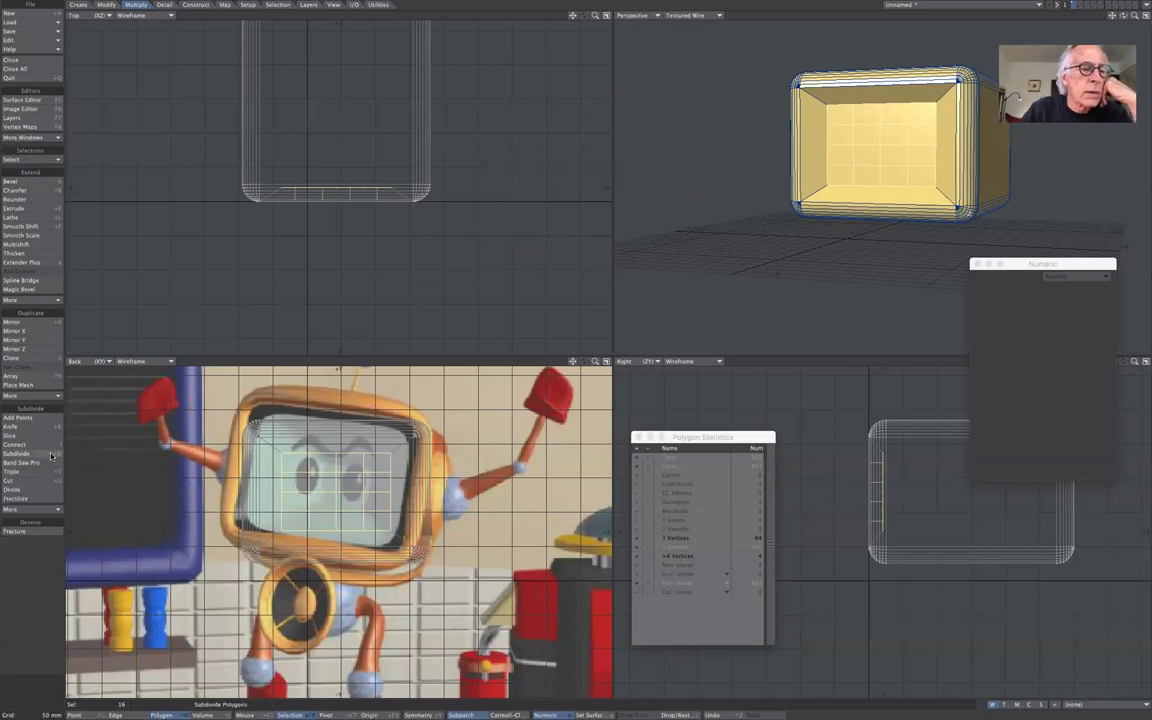
left_click(51, 455)
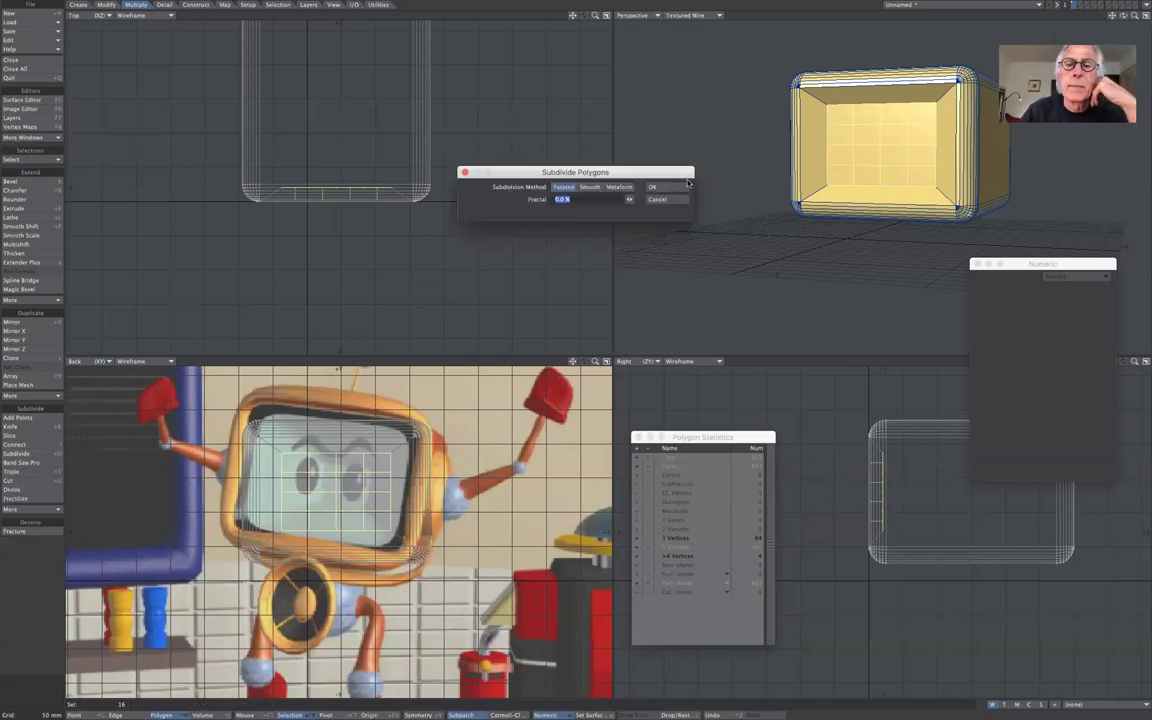
key("Return")
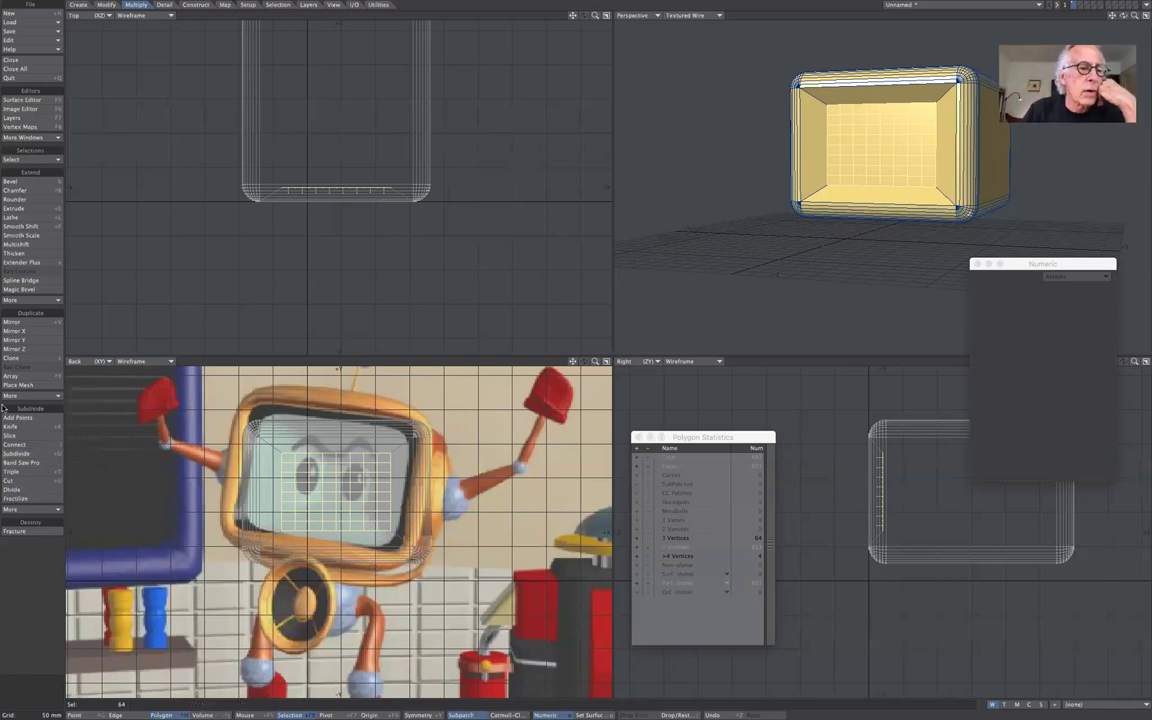
left_click(37, 455)
left_click(656, 199)
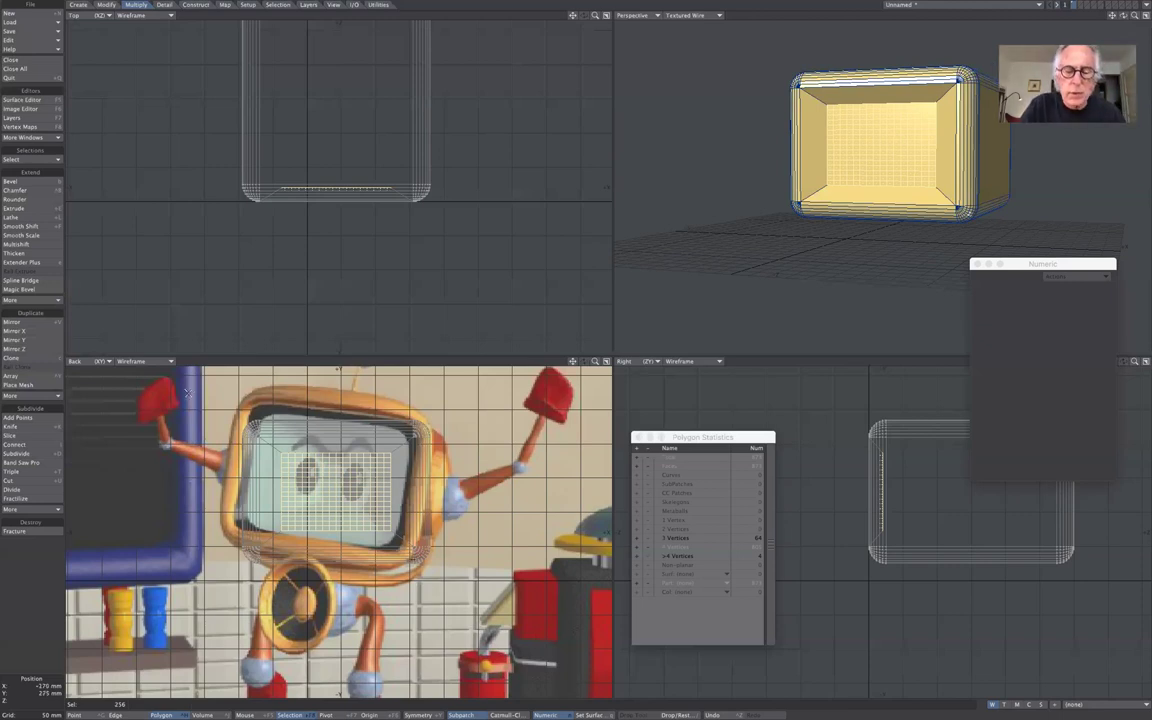
key("shift+bracketright")
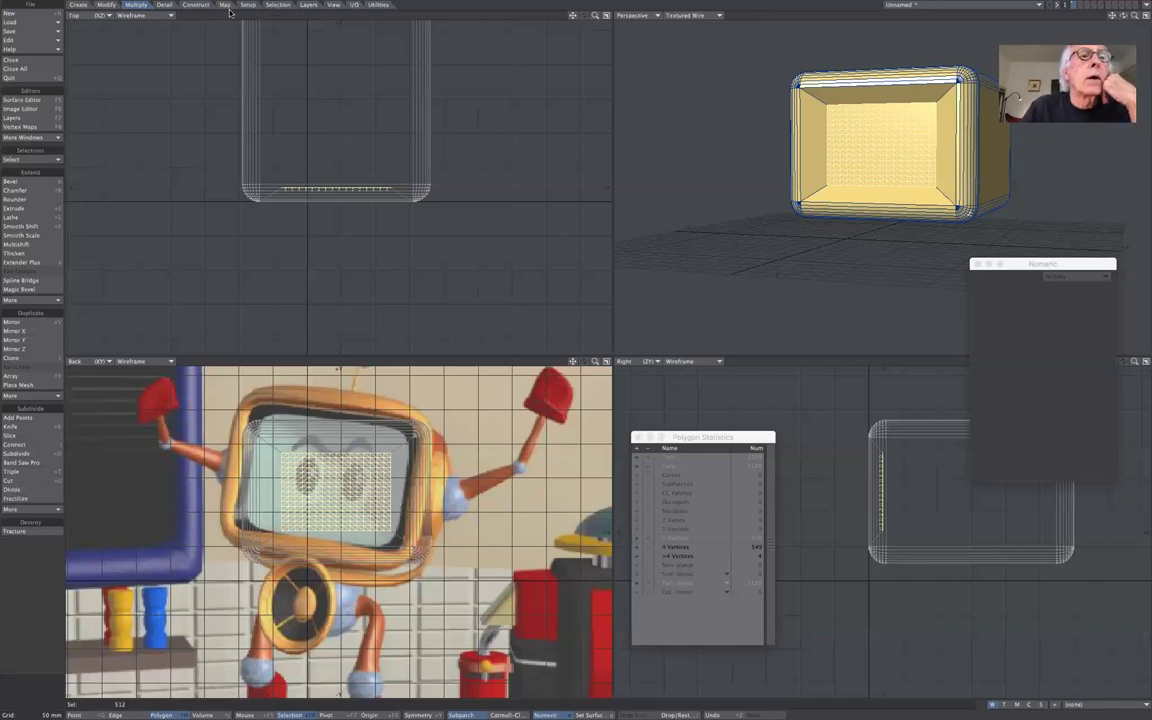
- Create a part named Screen from the selected screen polygons
left_click(166, 5)
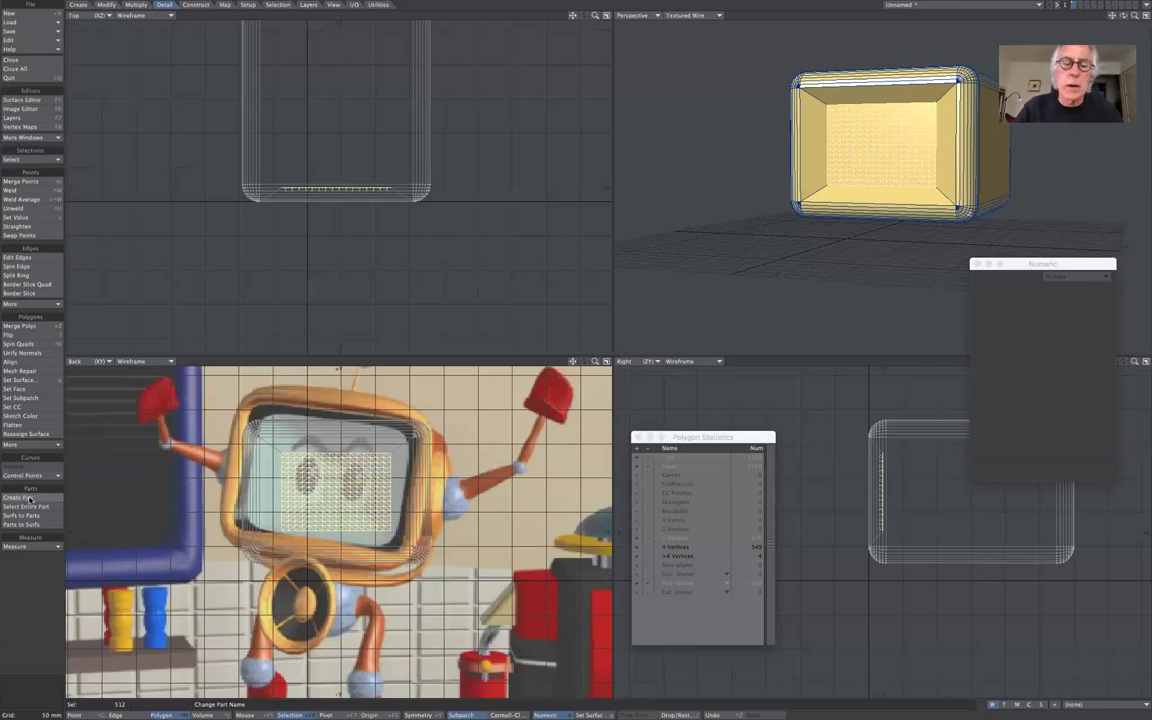
left_click(30, 498)
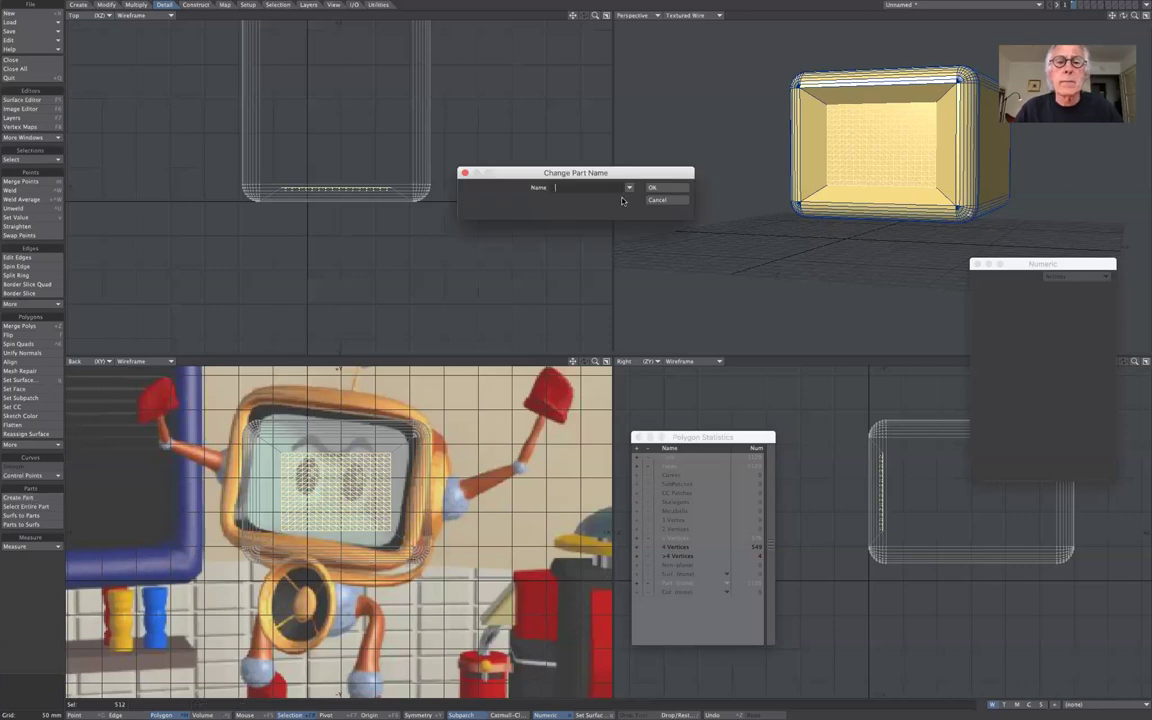
left_click(582, 187)
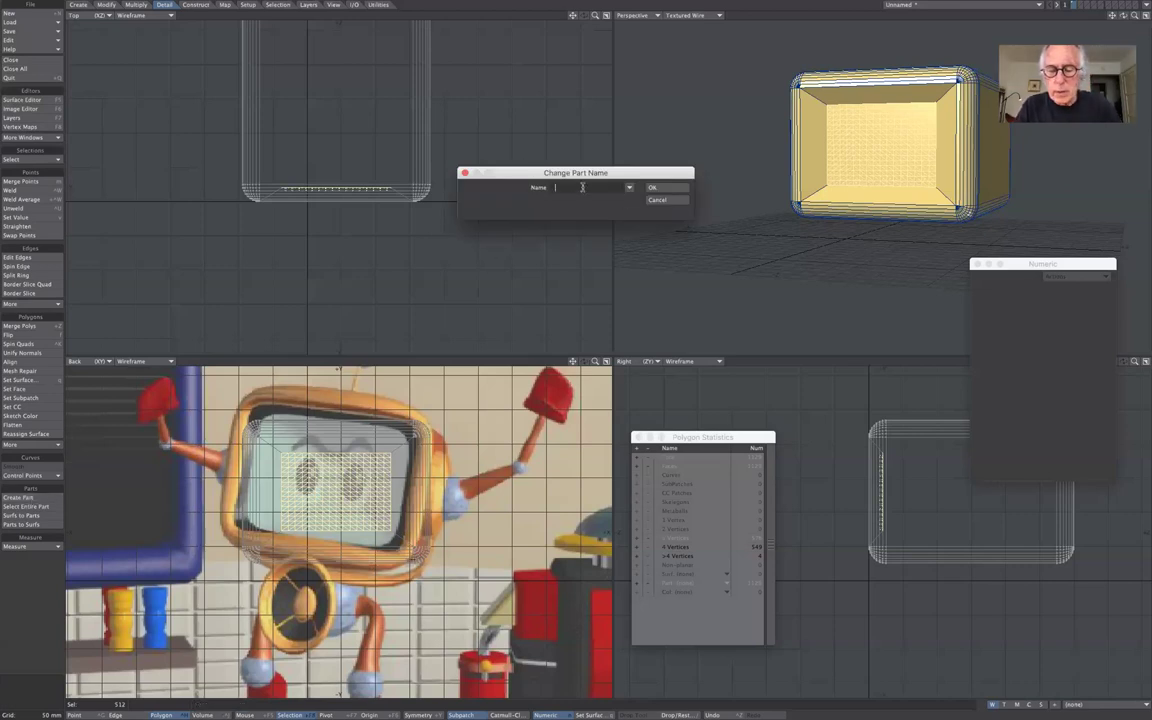
type("Sc")
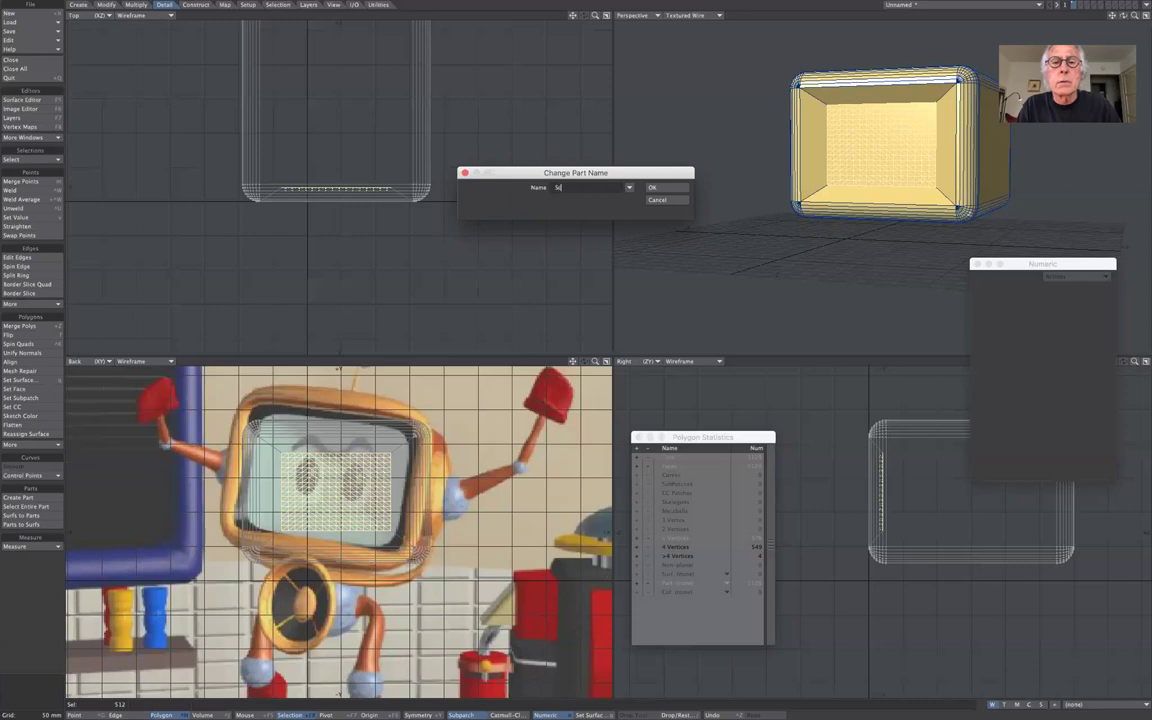
type("reen")
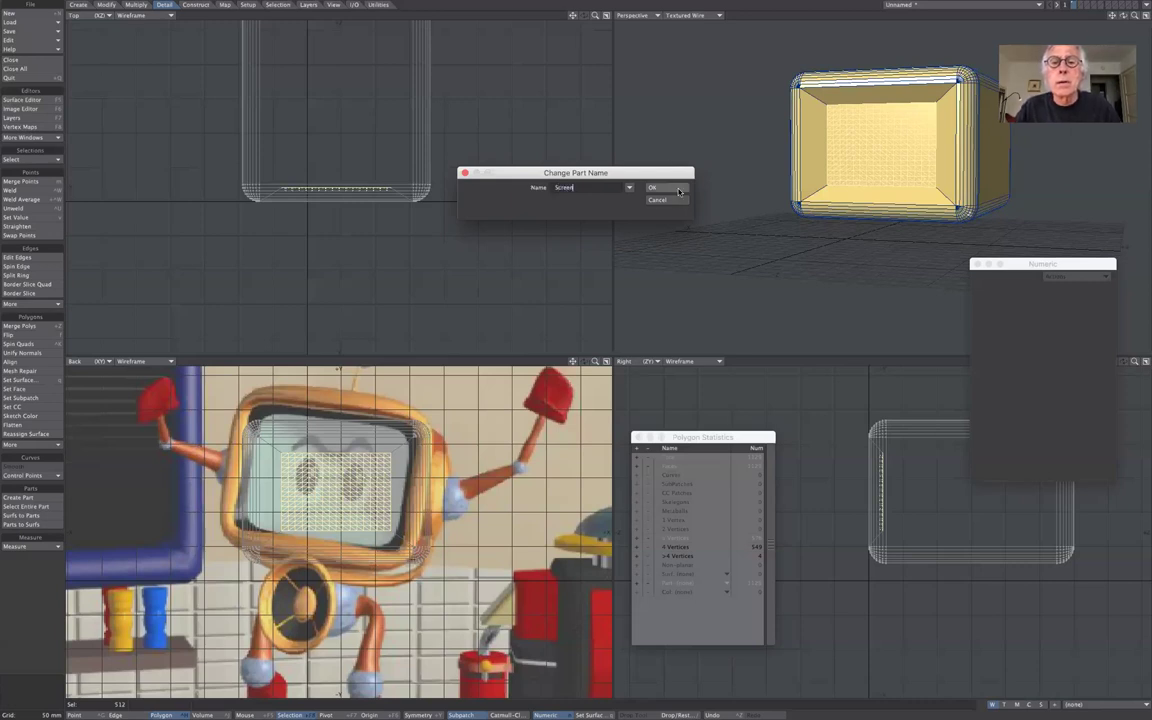
key("Return")
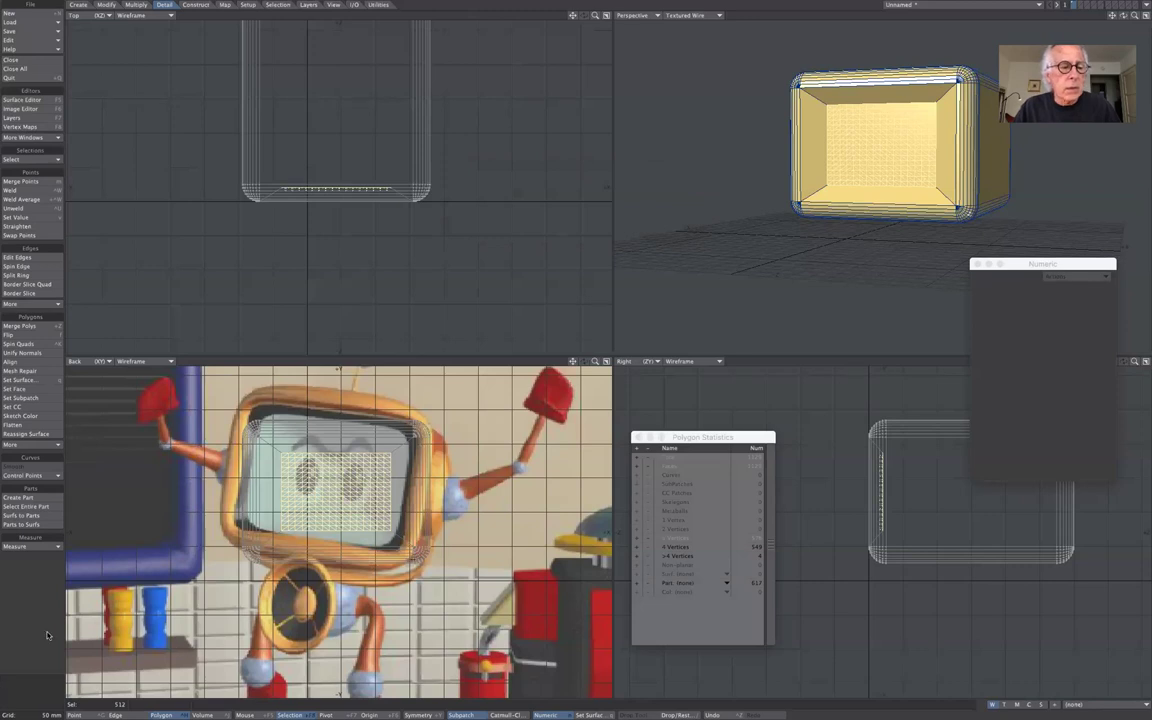
- Clear the selection and reselect the Screen part's polygons through the polygon statistics
key("shift+t")
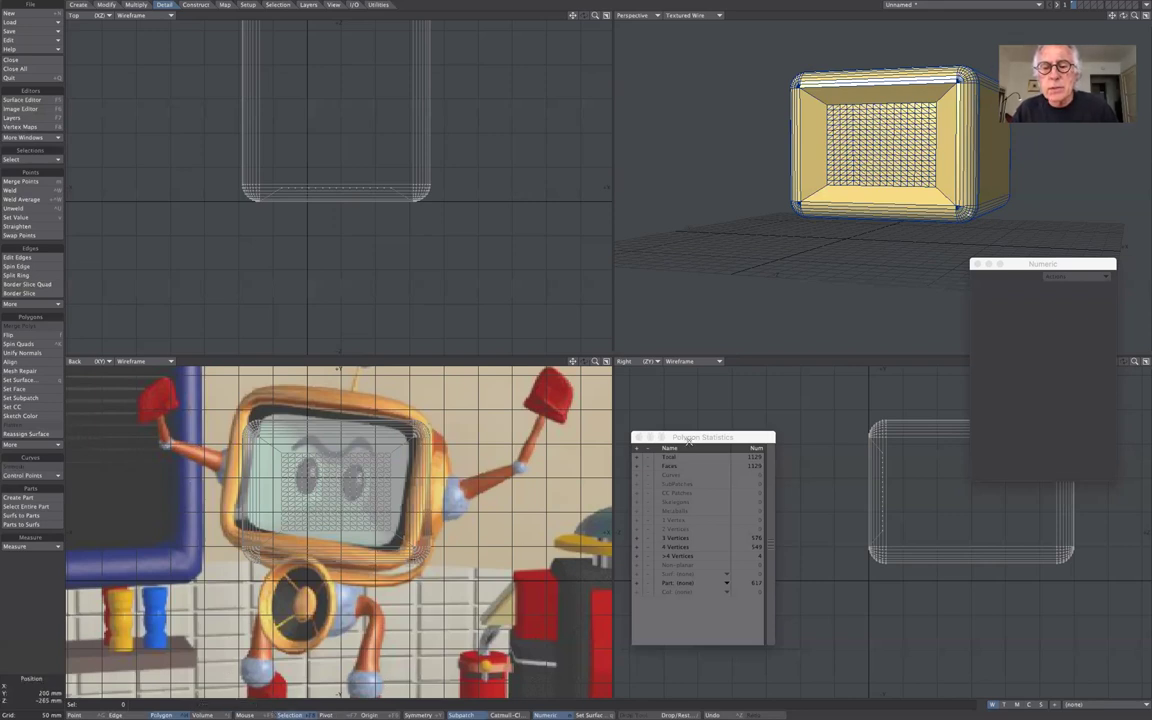
left_click_drag(688, 440, 573, 77)
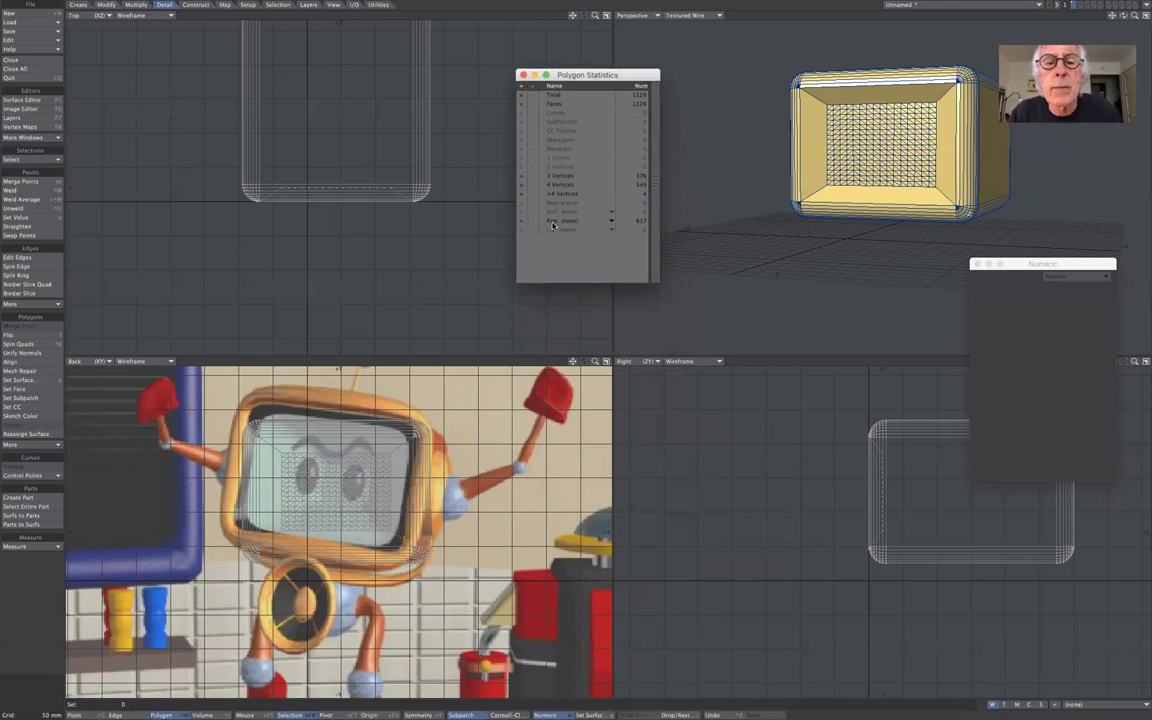
left_click(611, 221)
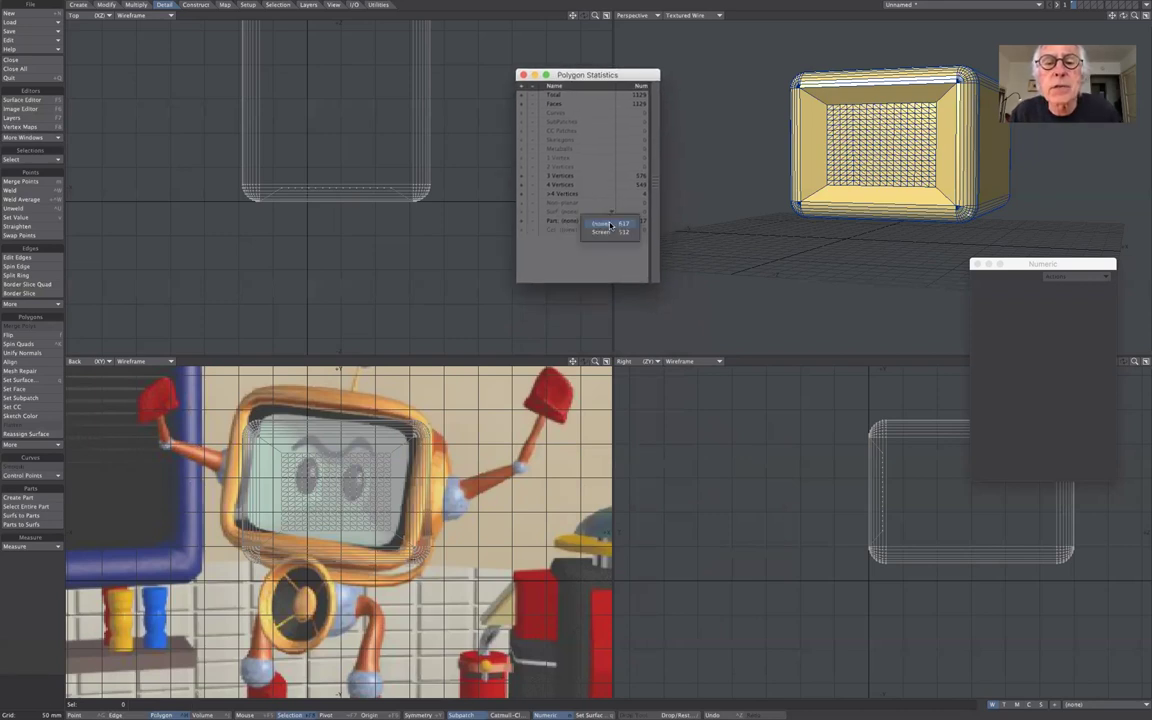
left_click(601, 232)
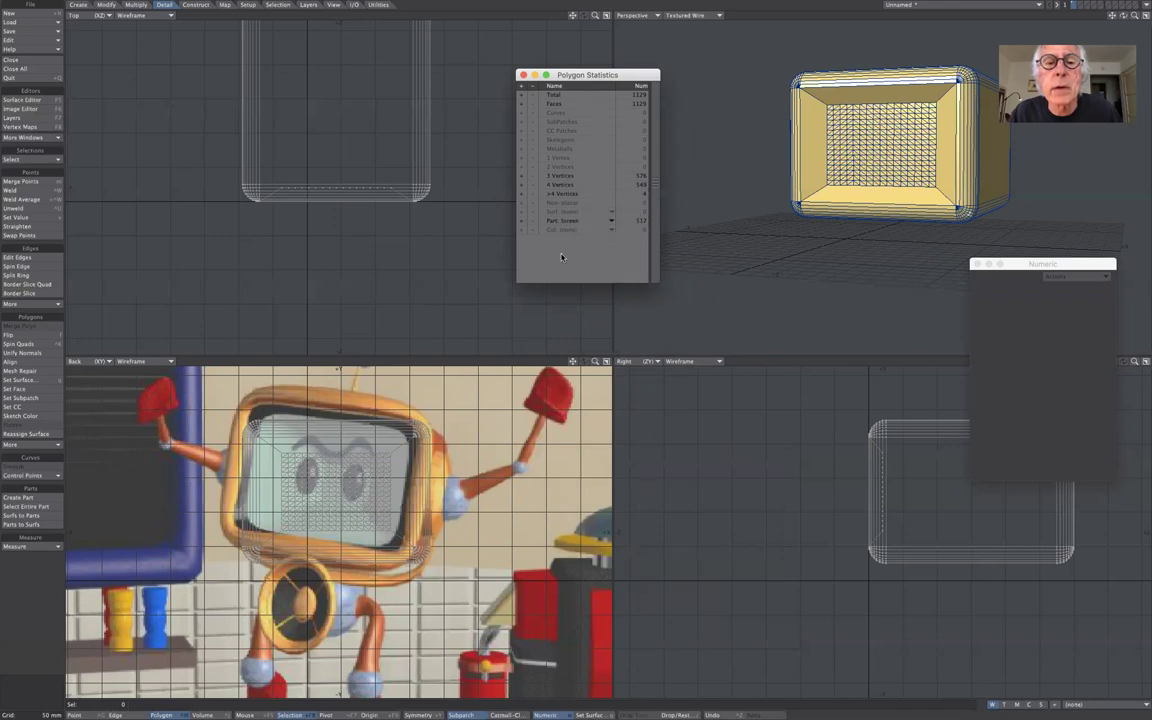
left_click(522, 221)
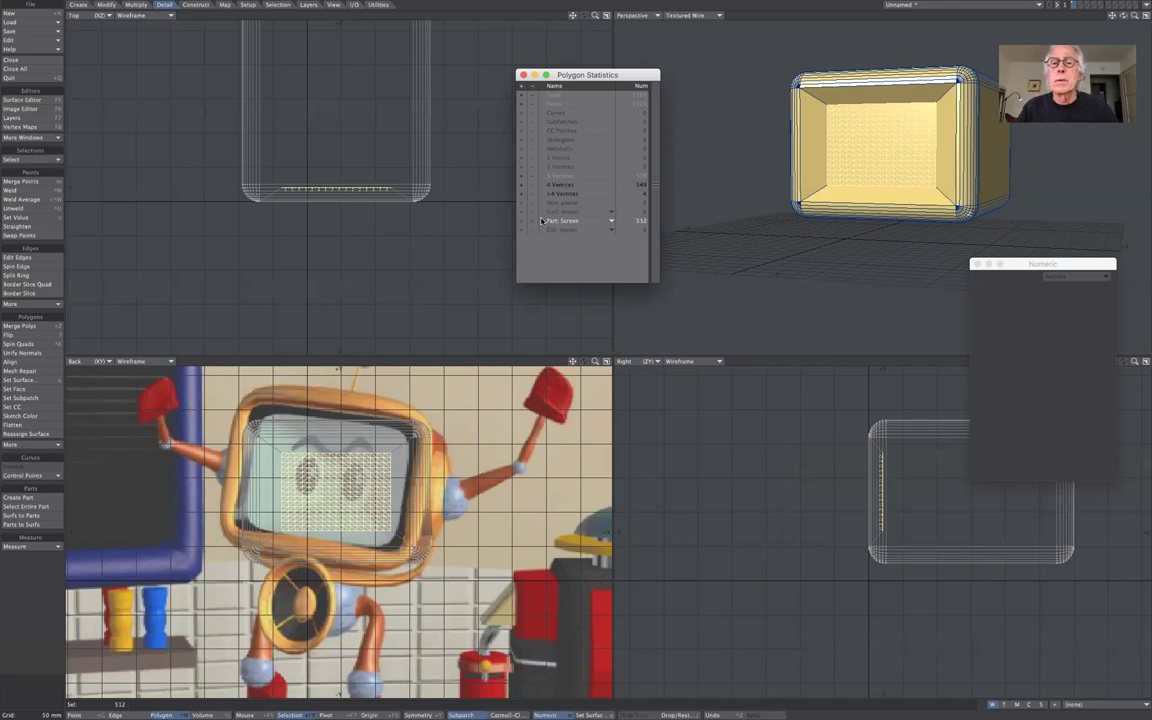
left_click_drag(540, 73, 731, 429)
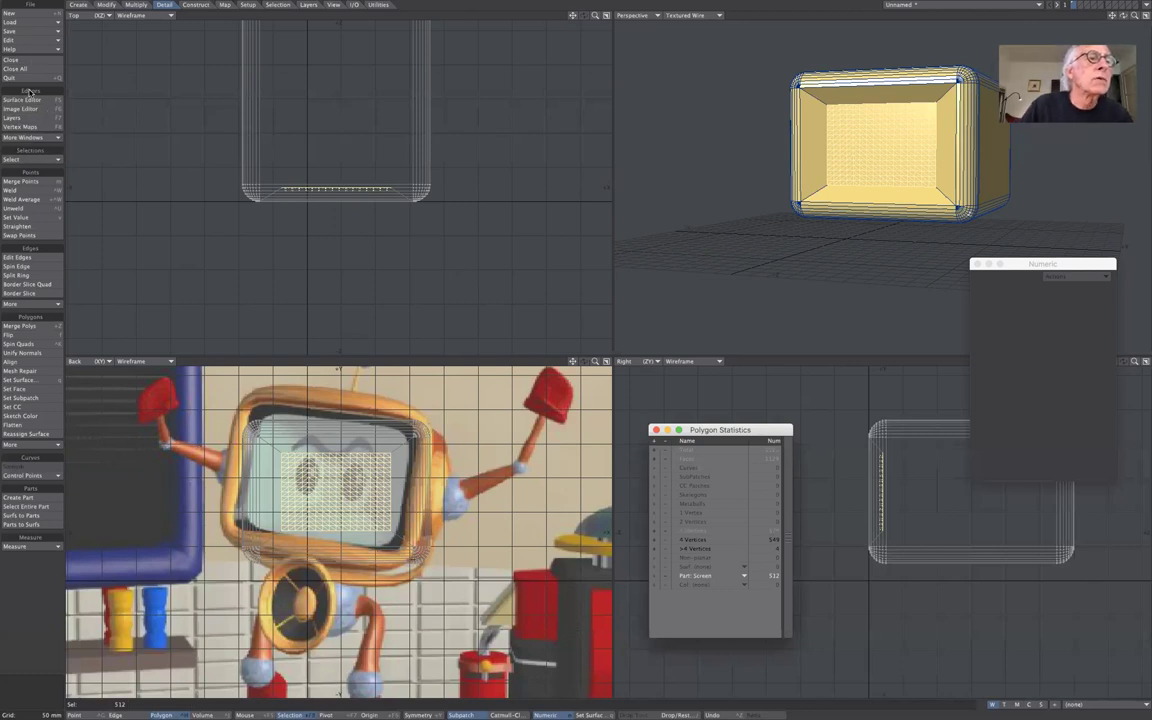
- Save the object as rebootMike_Fall2020 in the objects folder
left_click(31, 32)
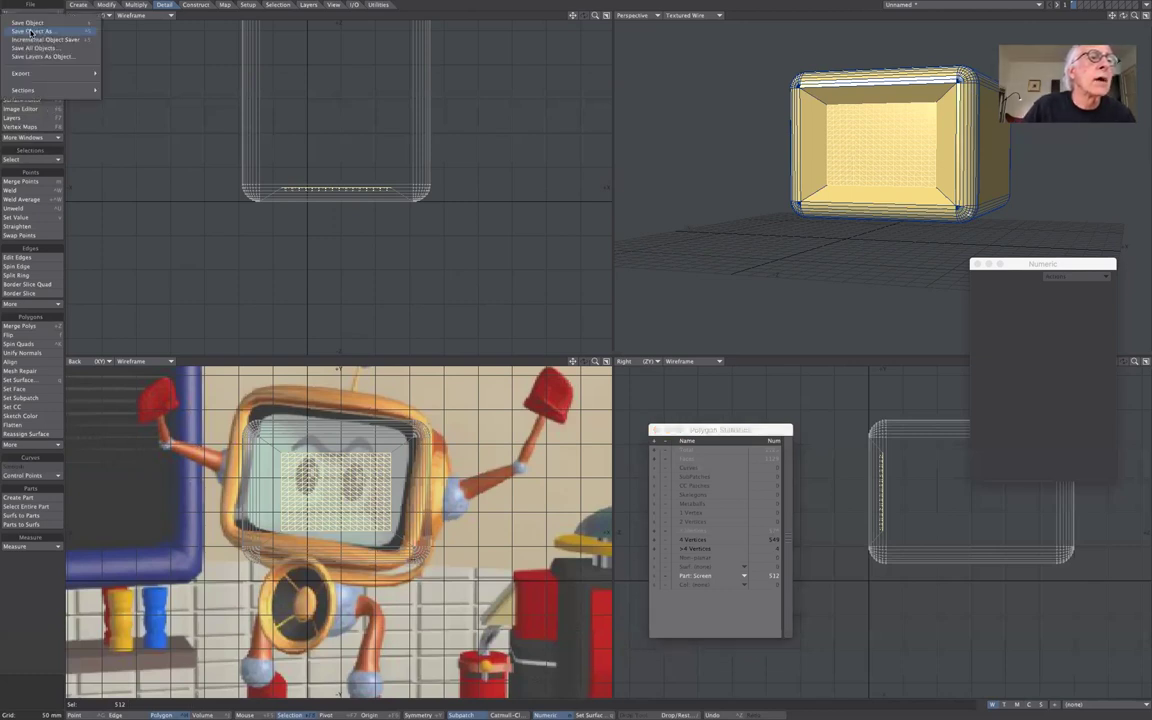
left_click(31, 32)
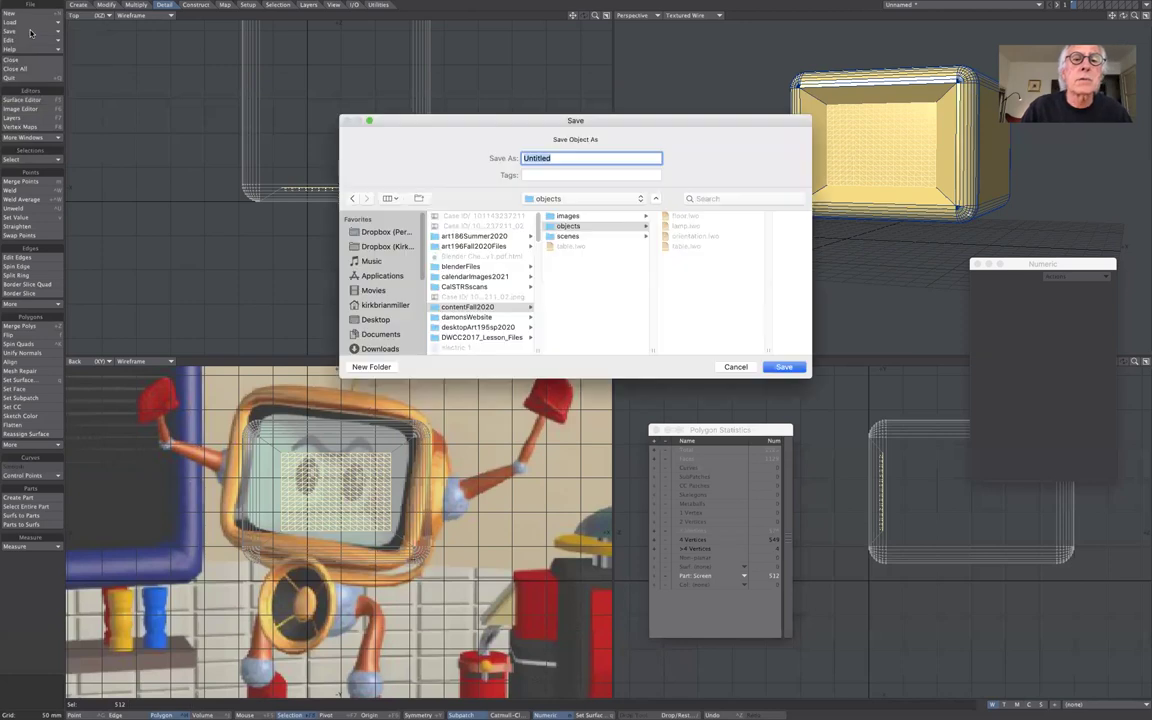
type("reb")
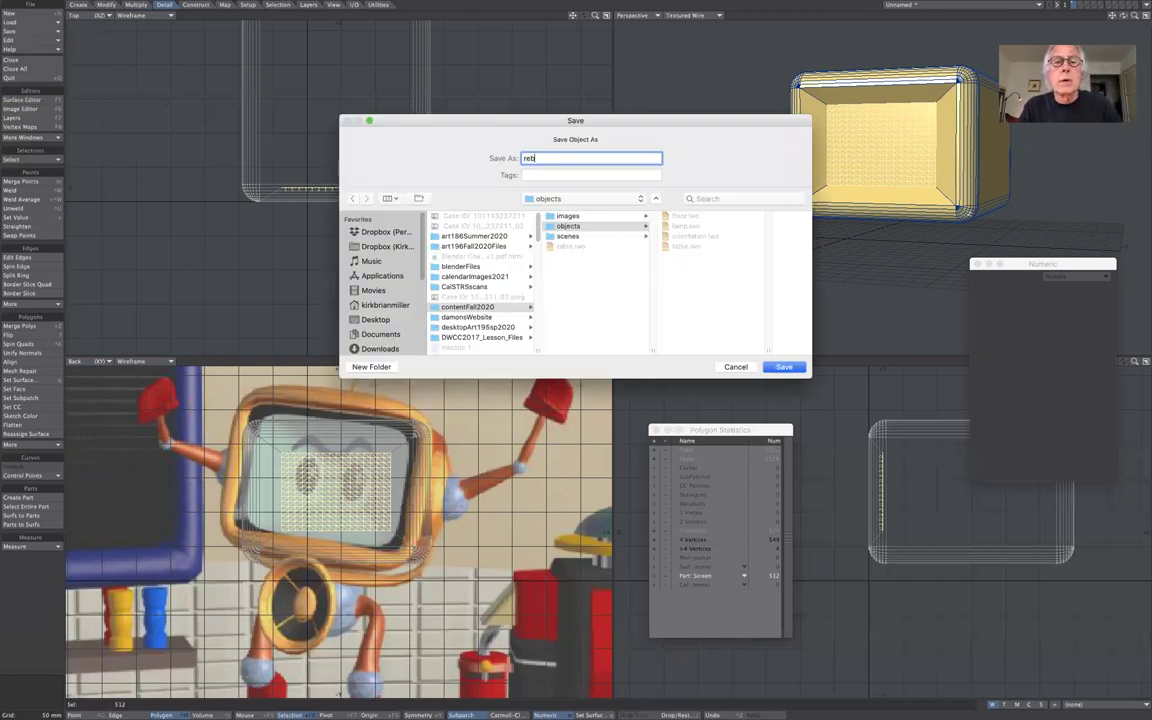
type("ootMike")
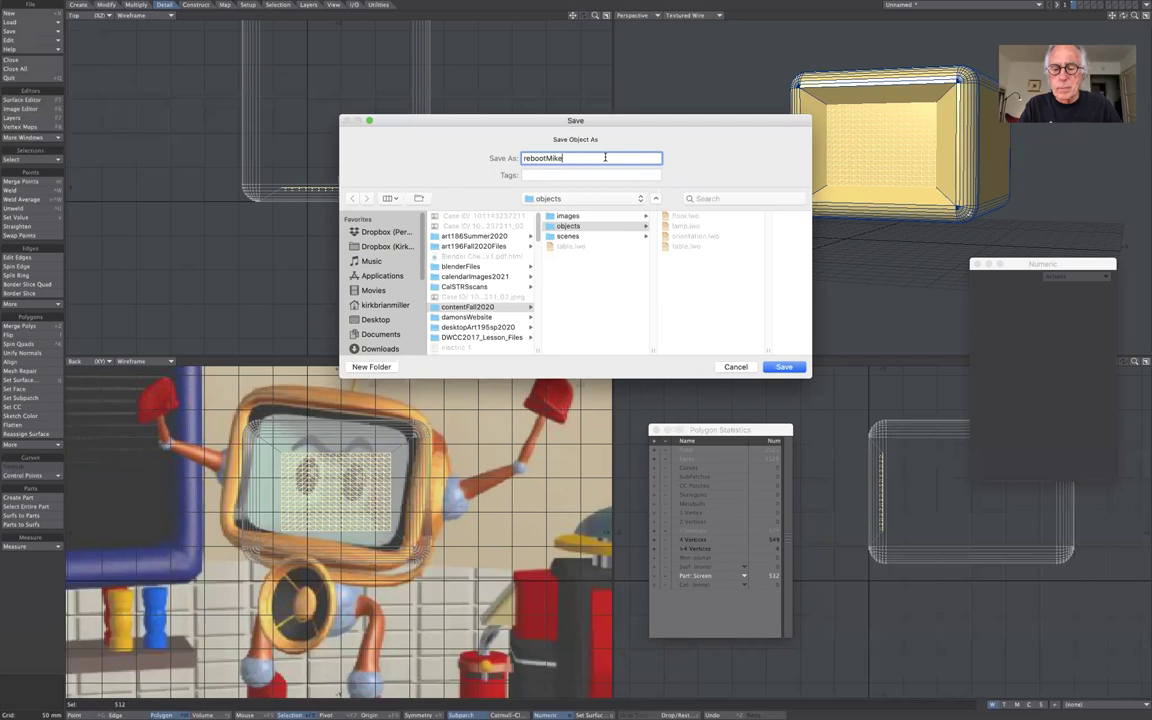
type("_F")
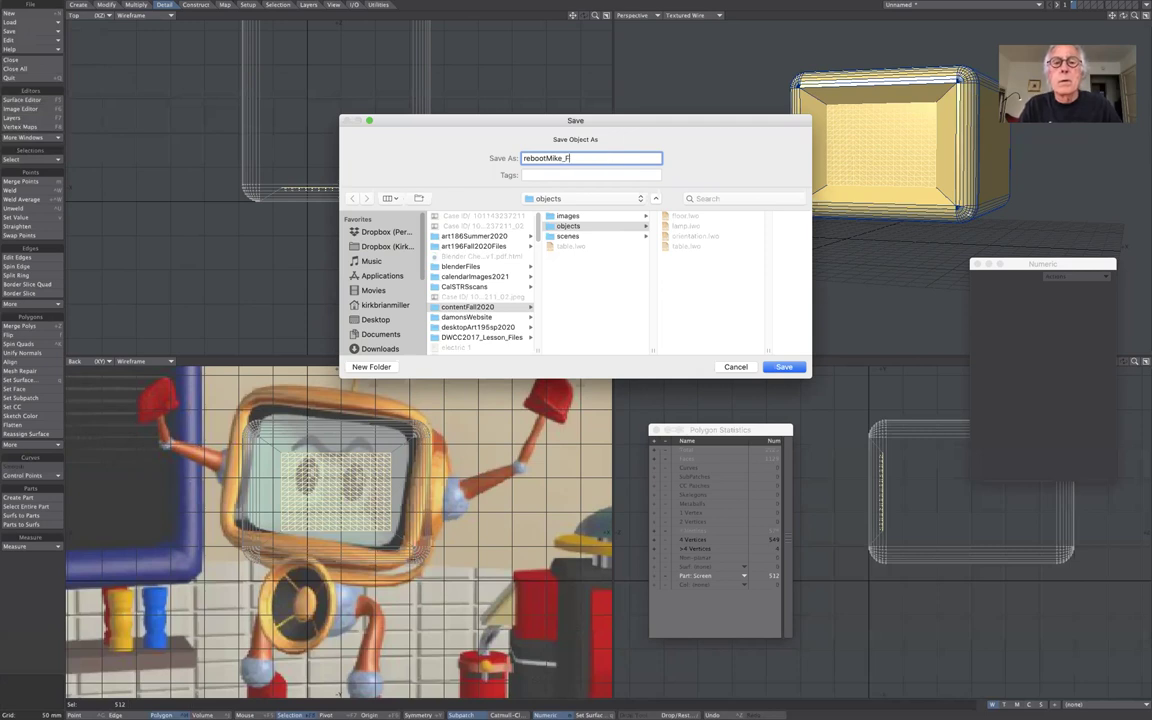
type("all2020")
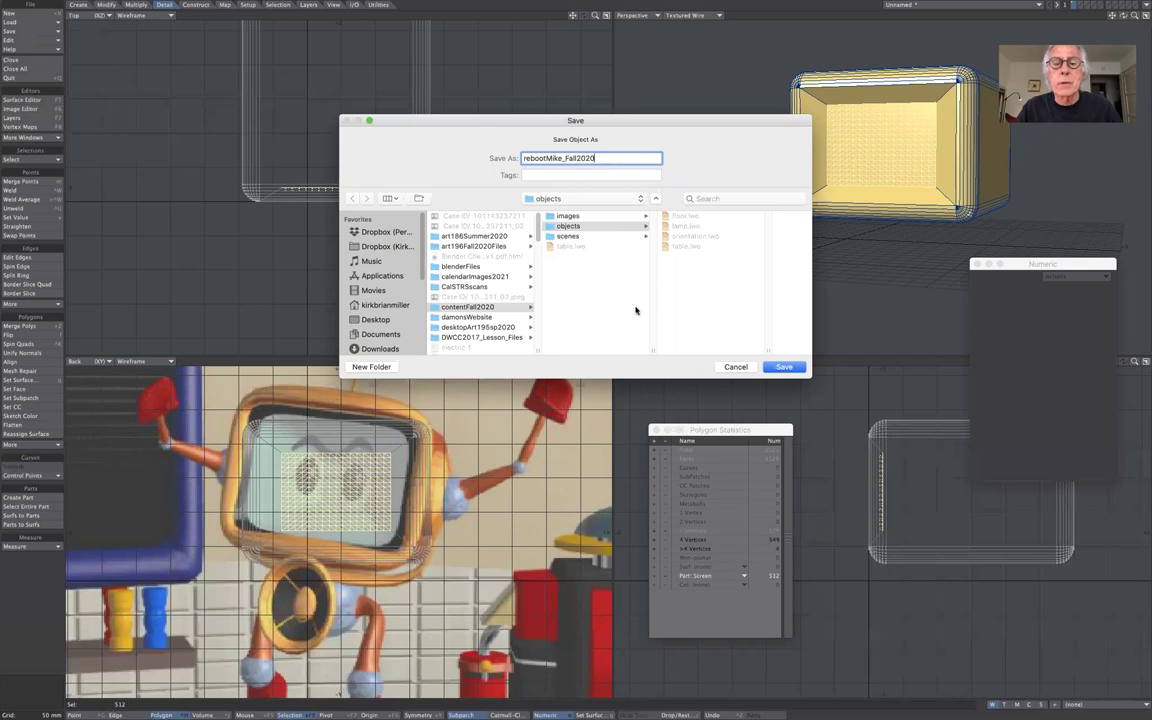
left_click(784, 367)
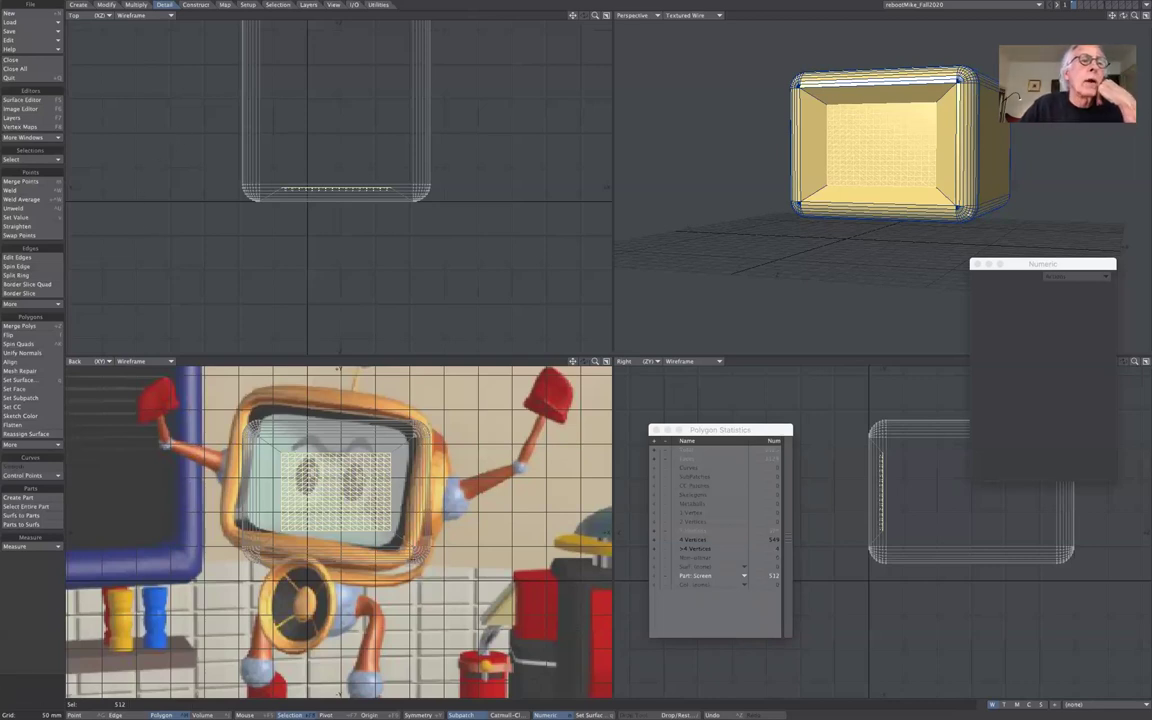
- Start the Drag Net tool with Radial falloff and shape its falloff curve into a rounder, fuller dome
left_click(106, 5)
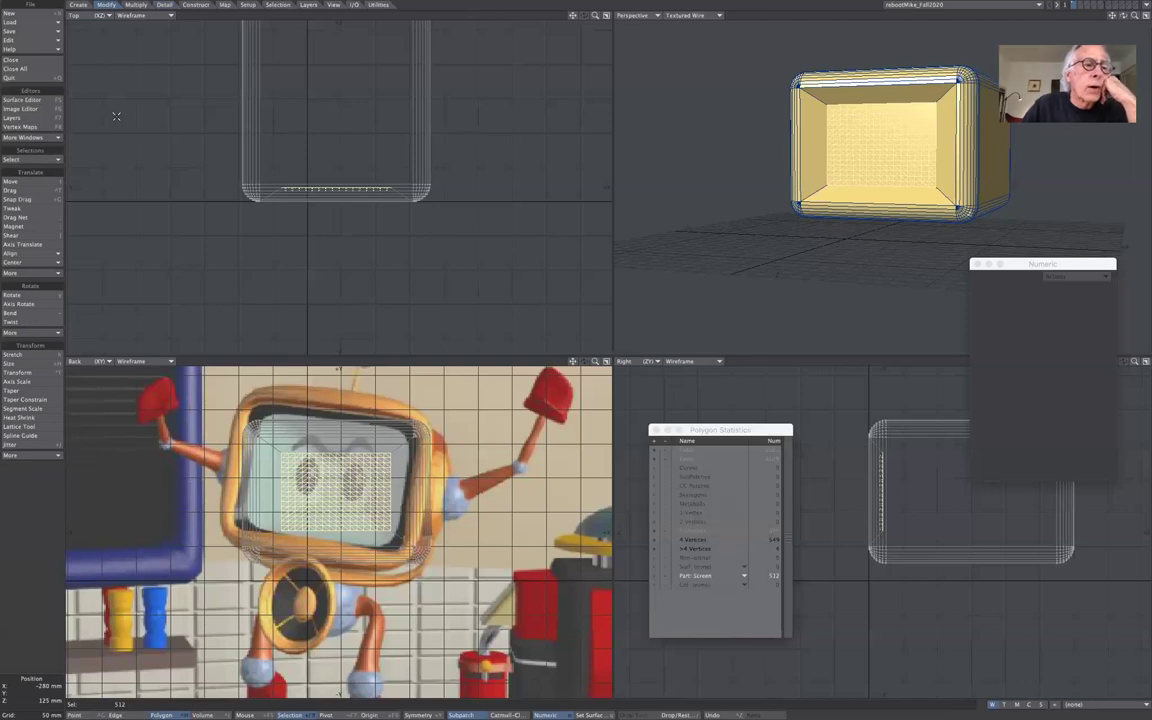
left_click(40, 218)
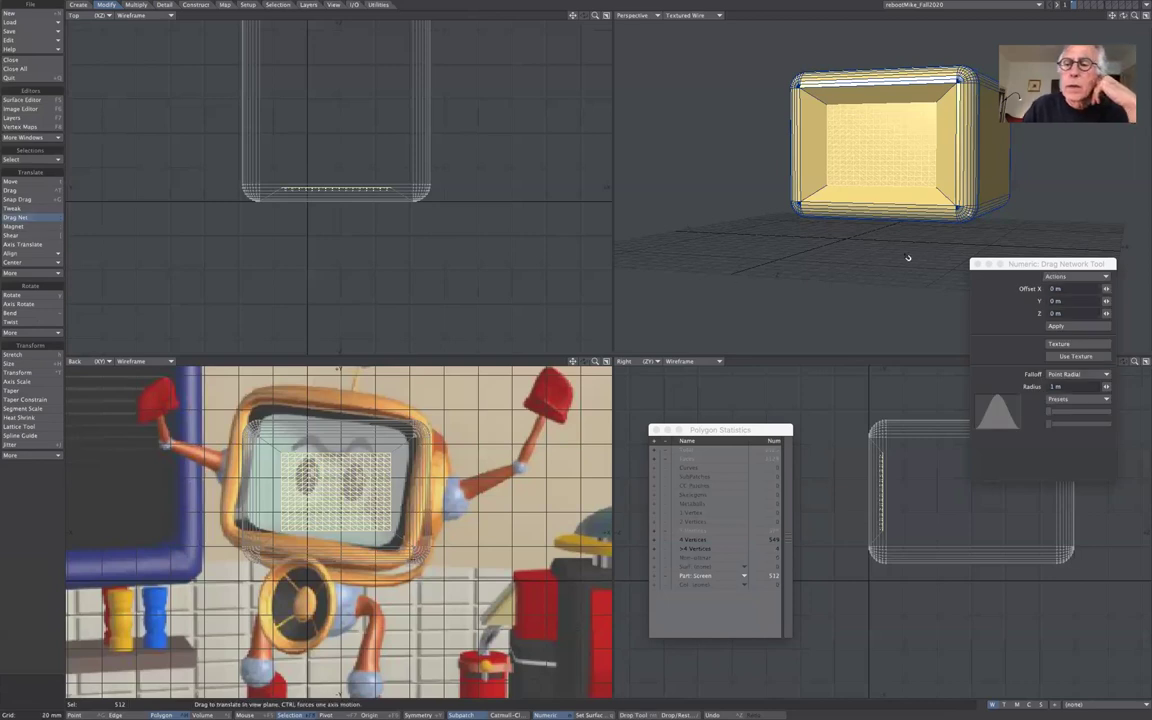
left_click_drag(1070, 264, 670, 90)
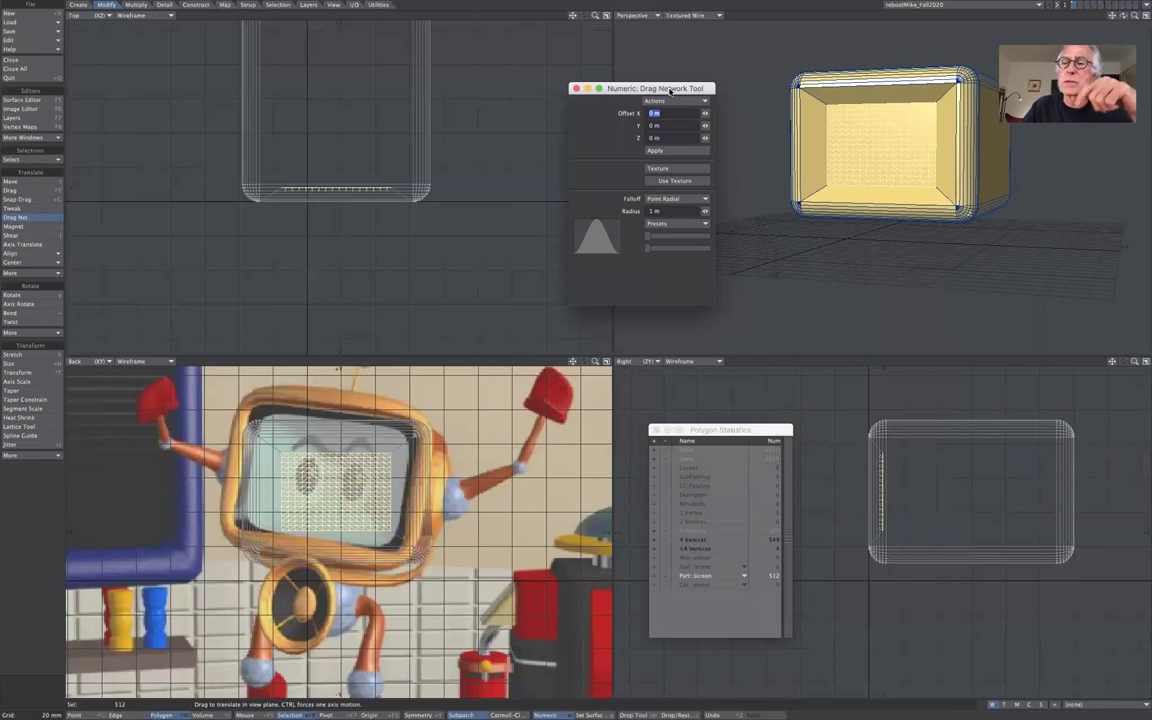
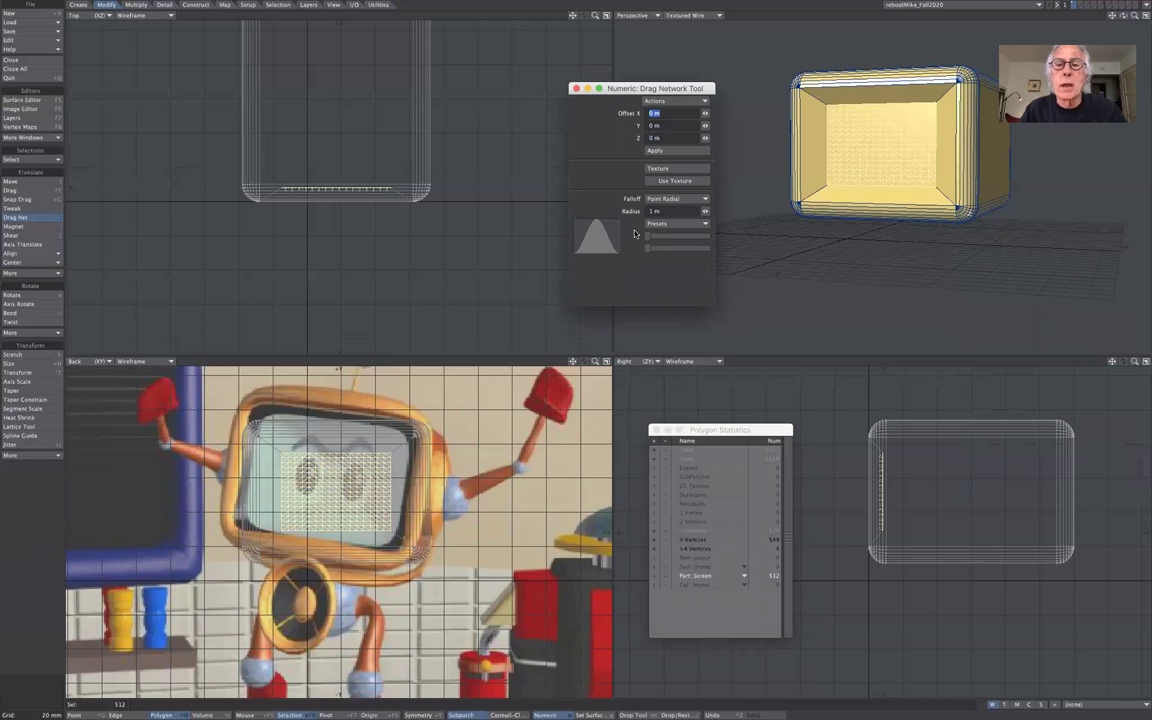
left_click(676, 199)
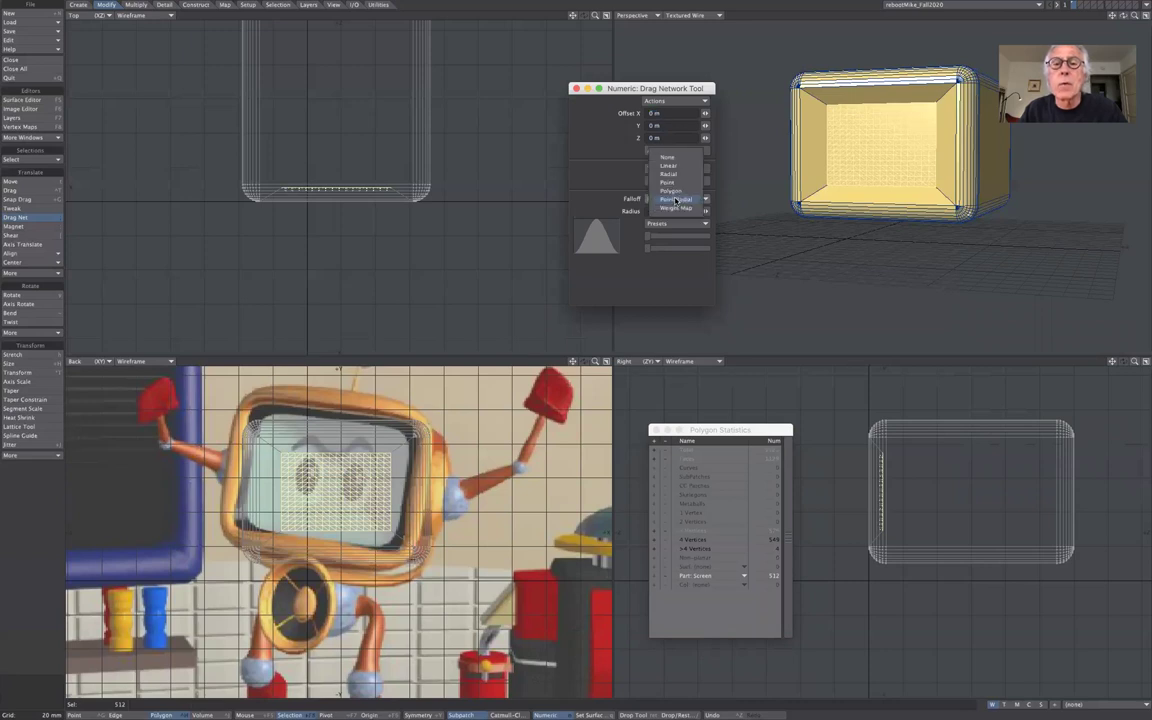
left_click(668, 174)
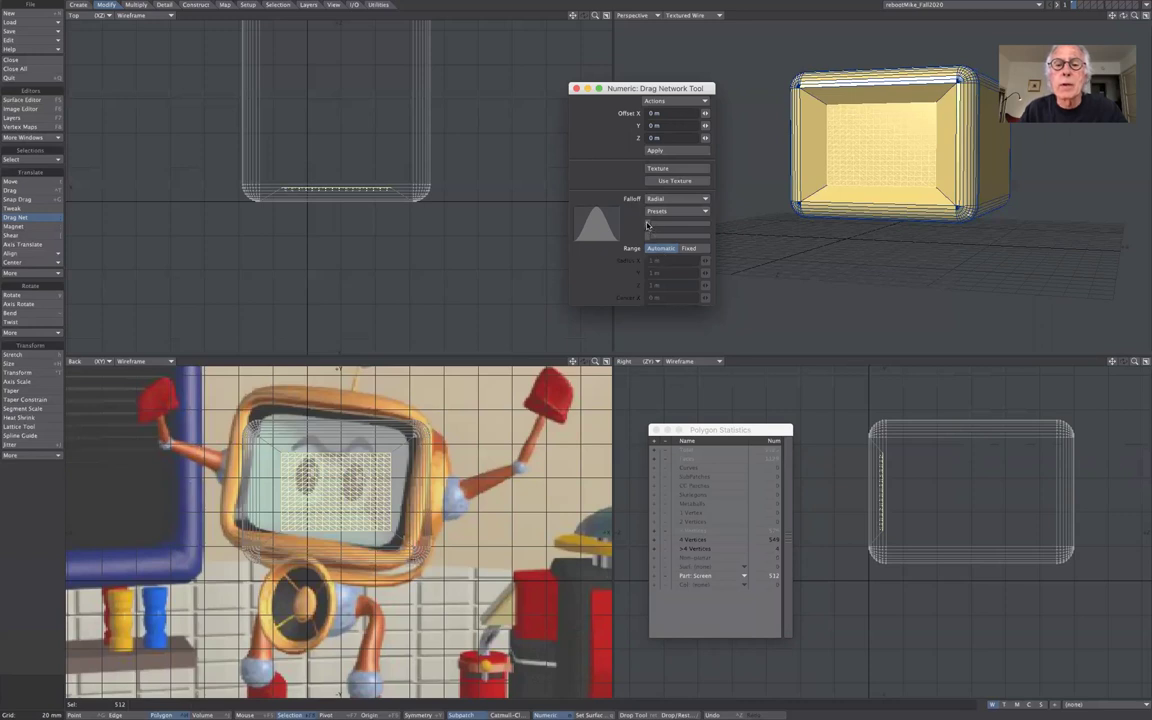
left_click_drag(647, 223, 761, 231)
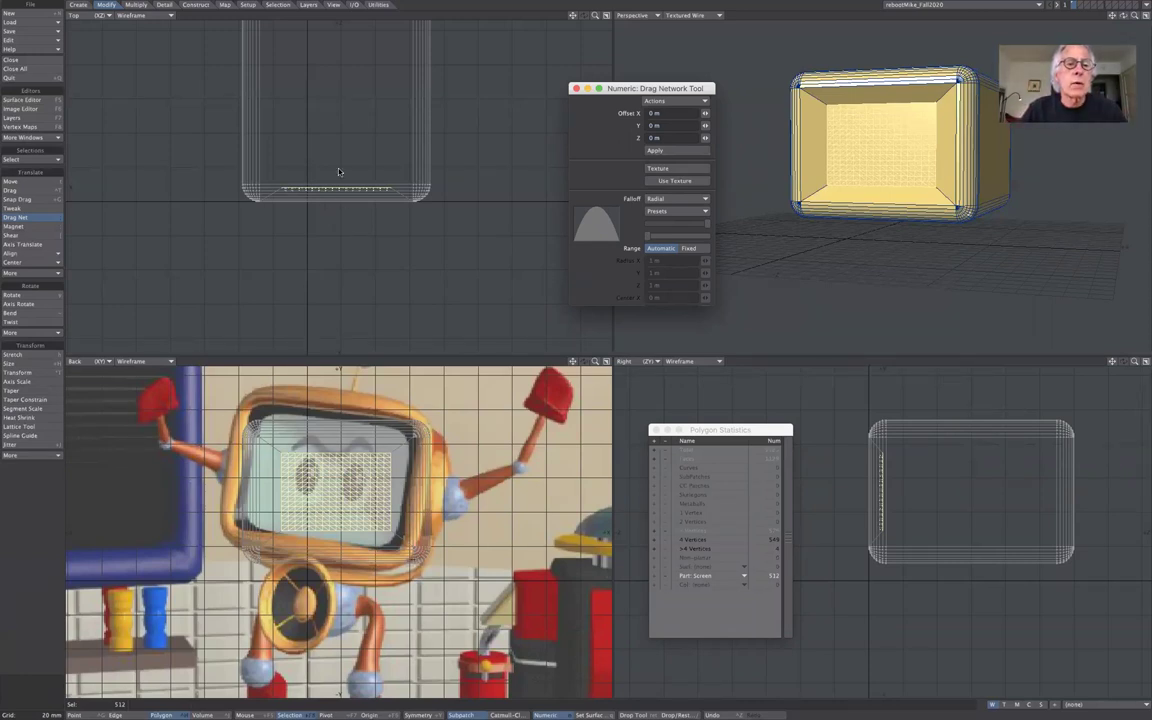
- Fit the radial falloff around the screen polygons in the Top and Right views, with radii of 180 mm X, 130 mm Y and 80 mm Z
left_click_drag(337, 189, 337, 189)
right_click_drag(337, 189, 320, 187)
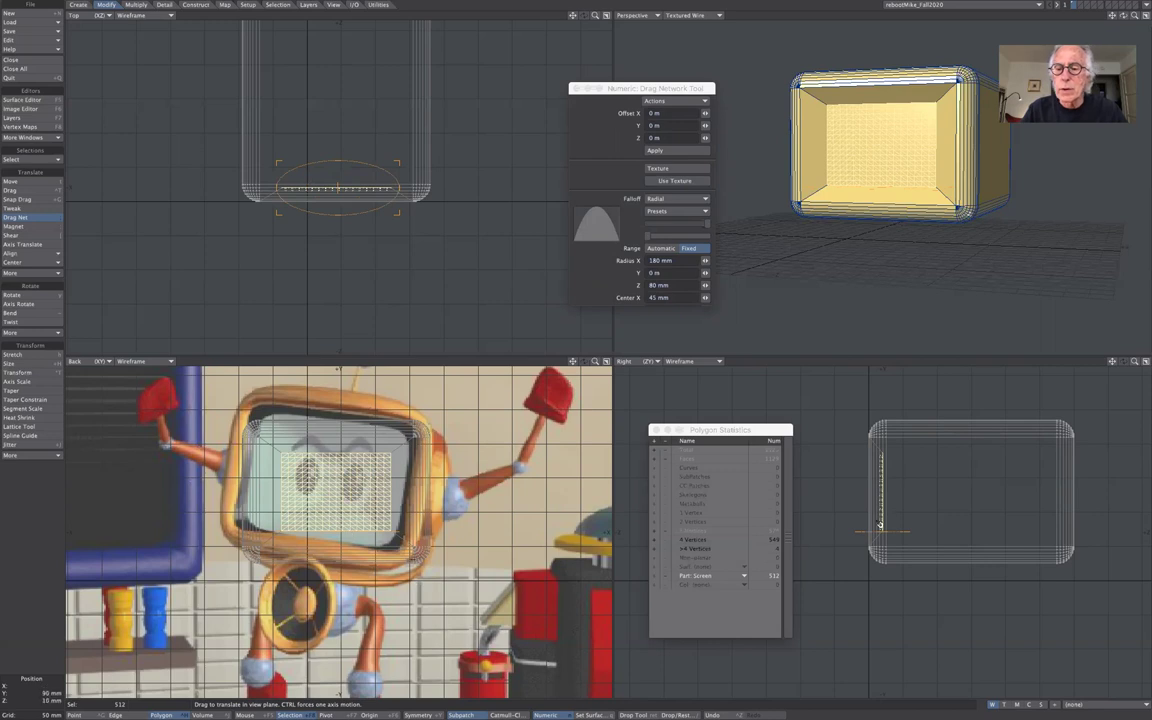
right_click_drag(883, 527, 882, 595)
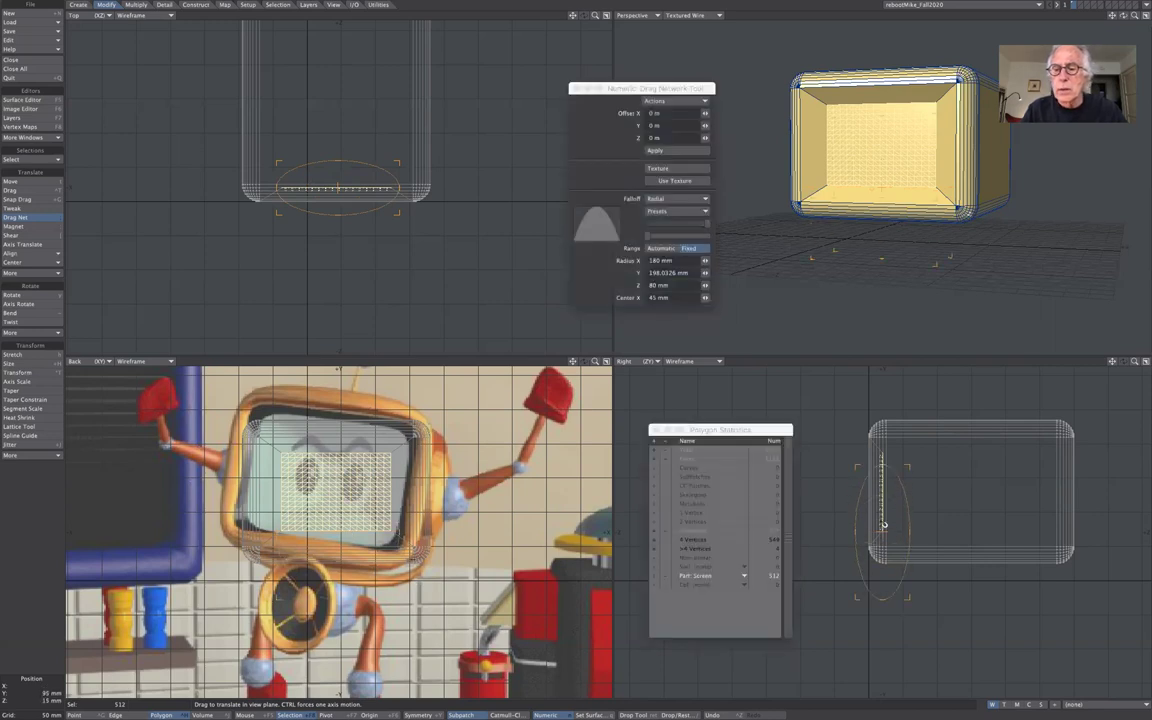
left_click_drag(881, 531, 881, 488)
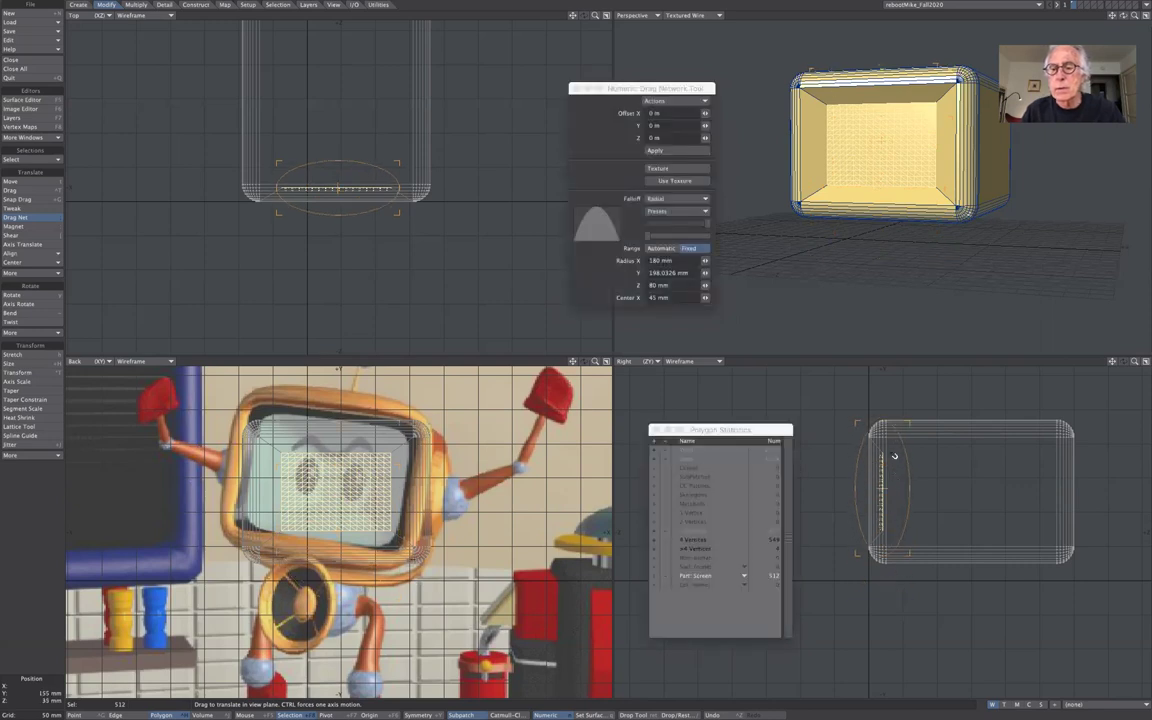
mouse_move(882, 420)
right_mouse_down()
mouse_move(882, 443)
mouse_move(883, 420)
right_mouse_up()
left_click_drag(884, 489, 883, 486)
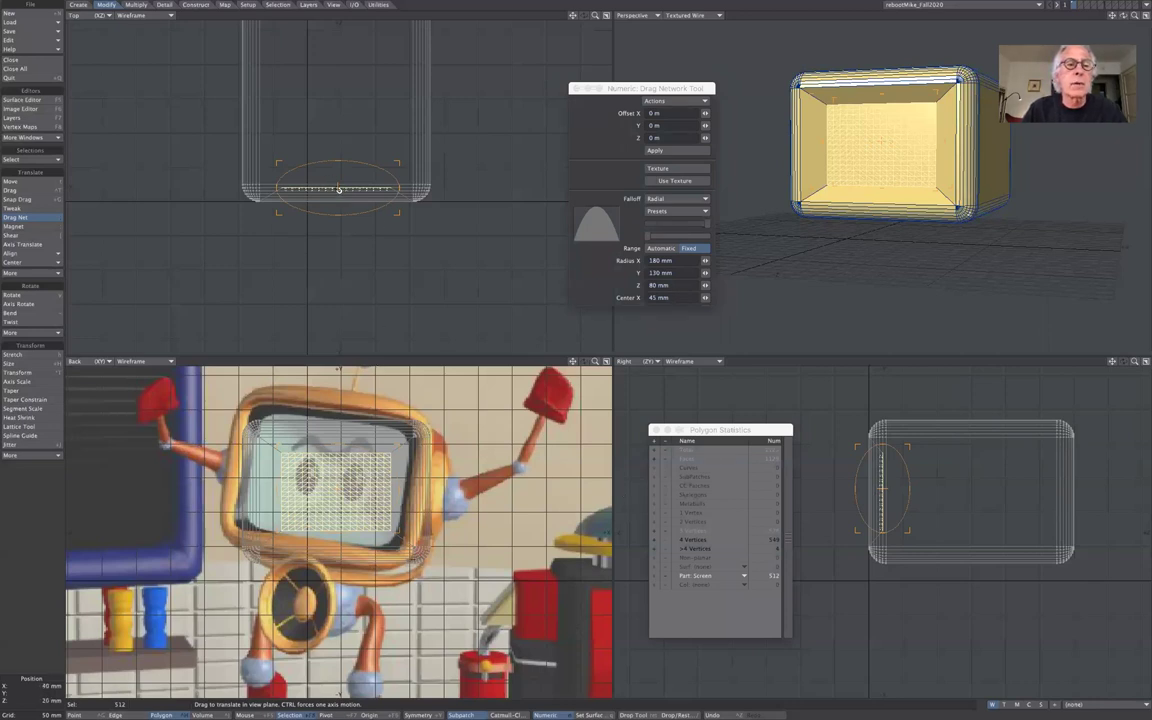
- Try curving the screen polygons 20 mm in Z with Drag Net in the Top view, and undo it
left_click_drag(338, 189, 338, 180)
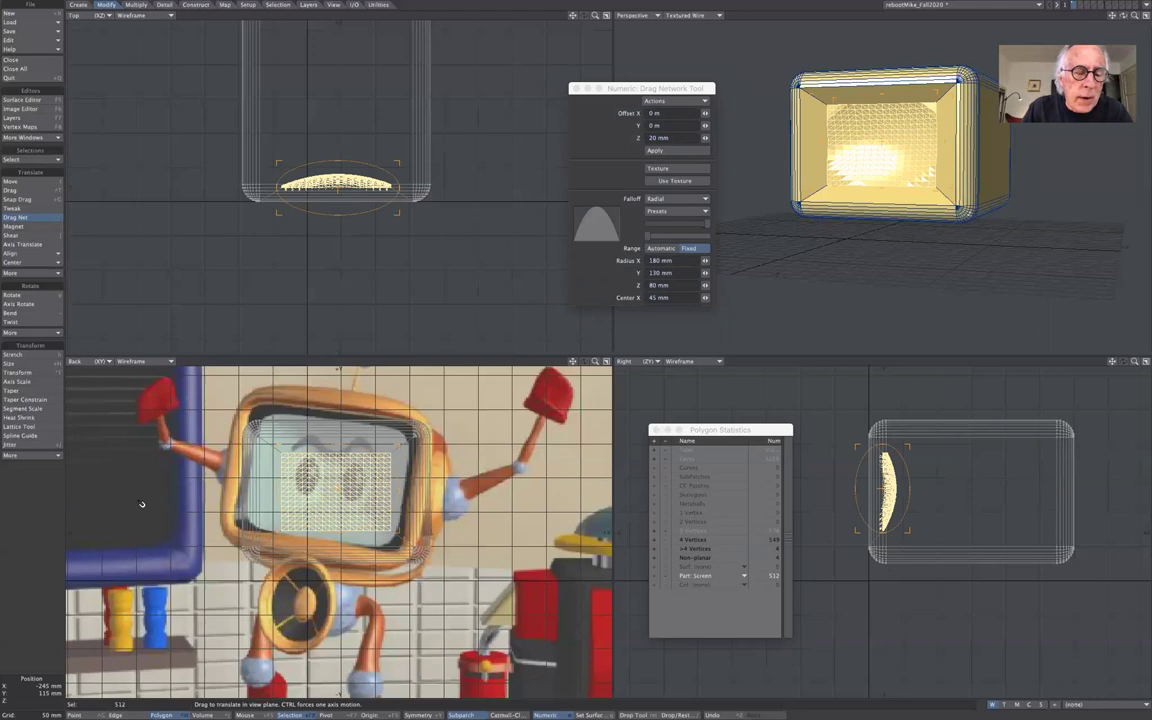
key("u")
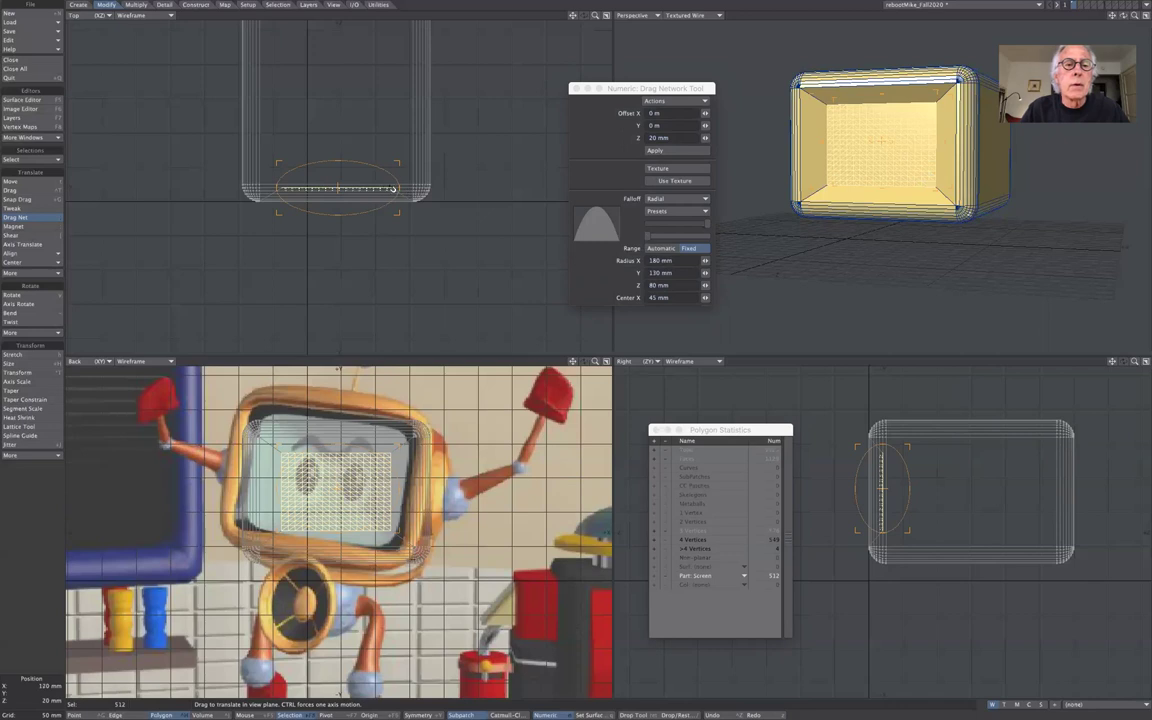
- Enlarge the Drag Net falloff to radii of 190 mm in X and 180 mm in Y
right_click_drag(398, 188, 392, 188)
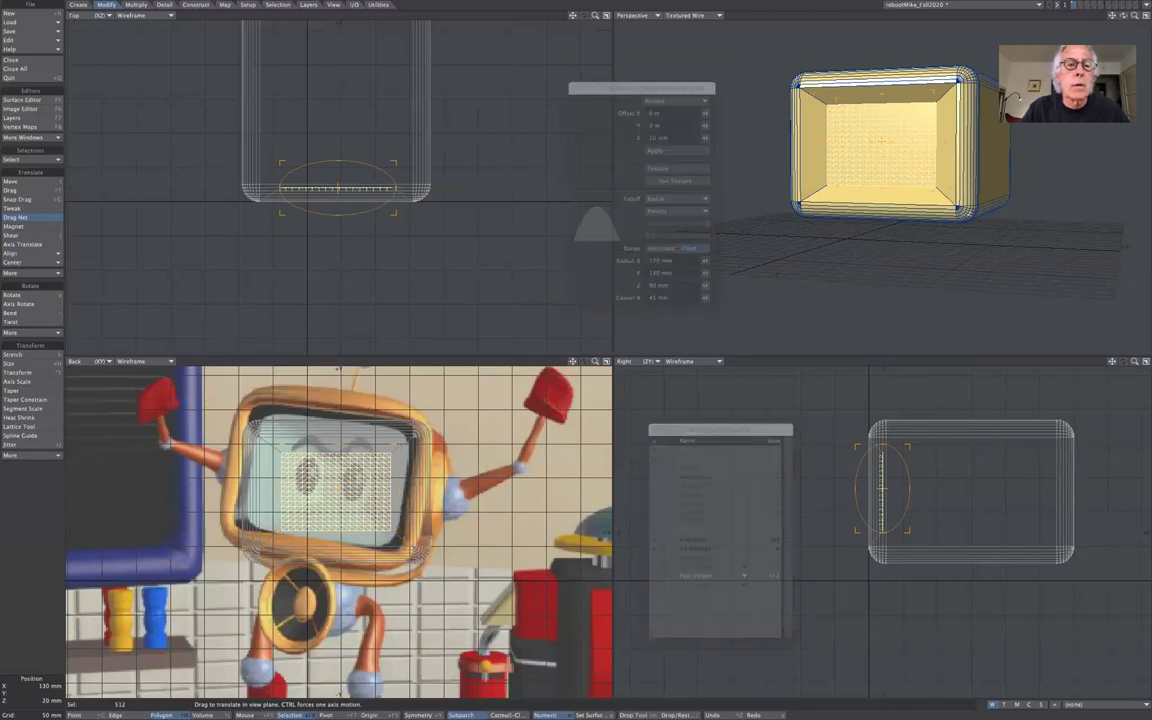
right_click_drag(392, 188, 402, 188)
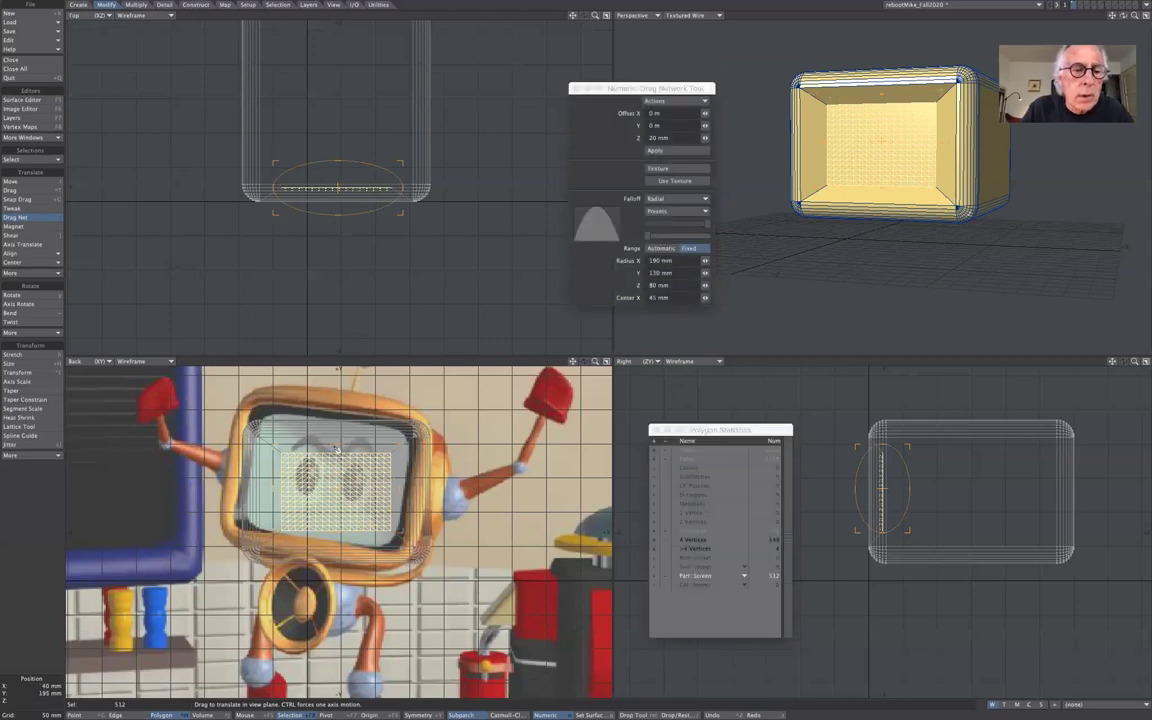
right_click_drag(400, 500, 400, 470)
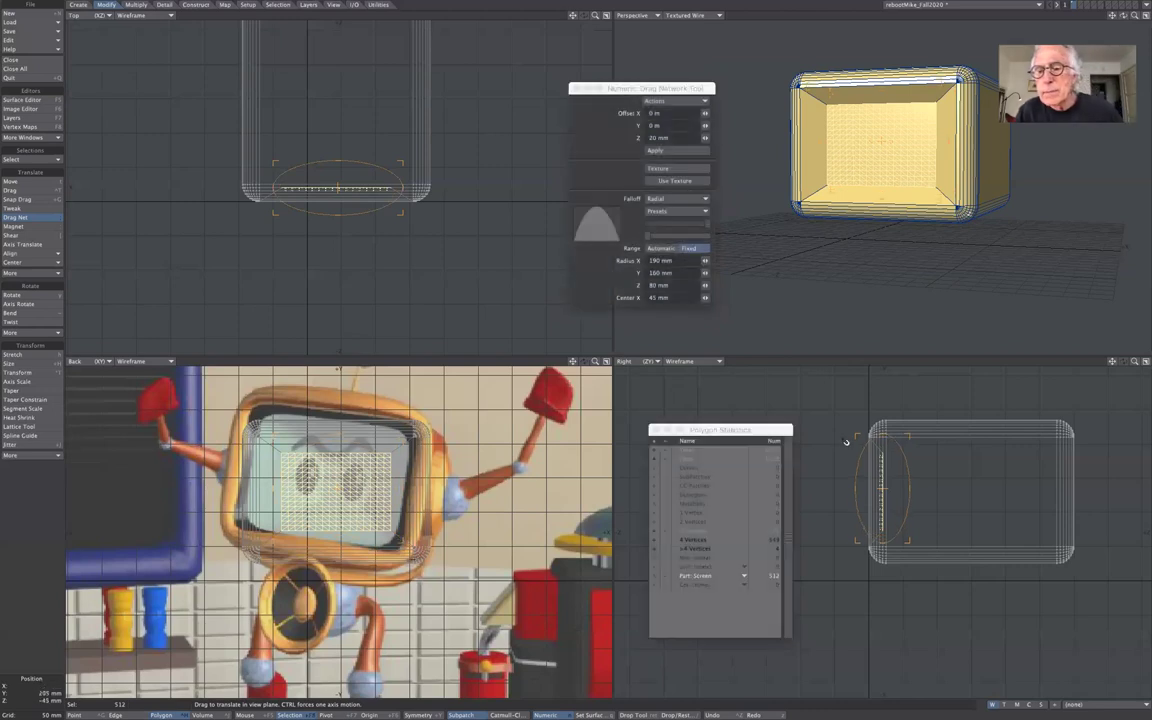
right_click_drag(778, 520, 778, 500)
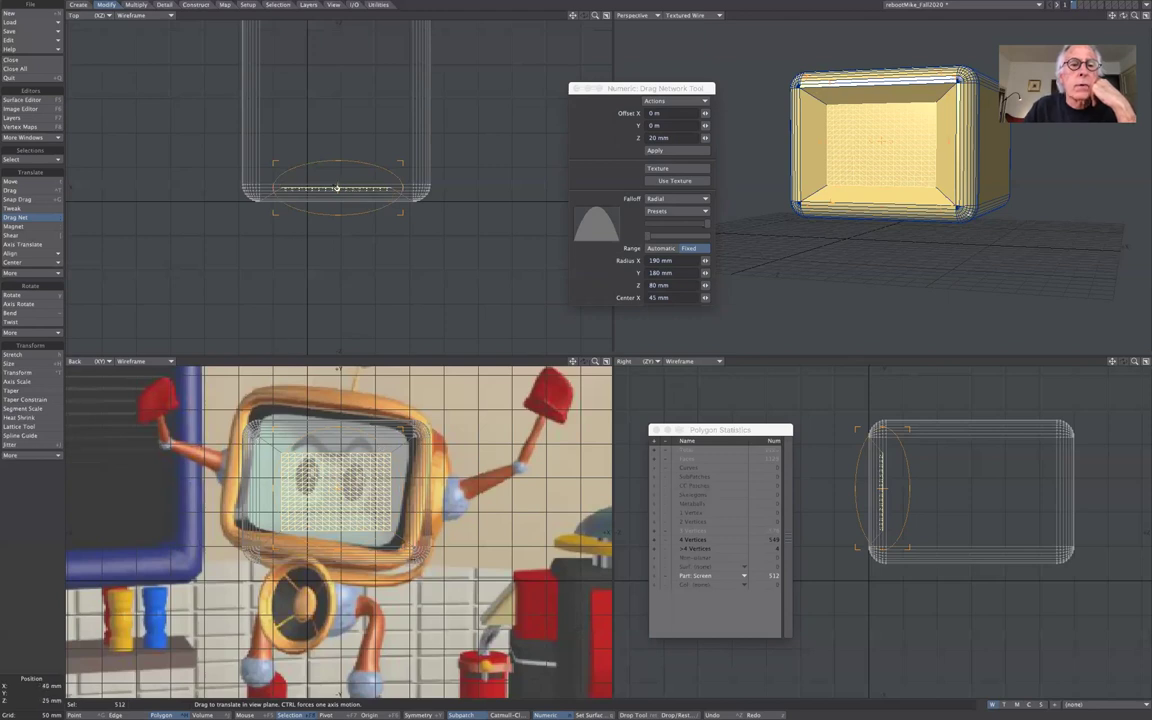
- Curve the screen polygons 20 mm in Z in the Top view, correct the sideways offset by -5 mm in X, and drop Drag Net
left_click_drag(338, 187, 341, 180)
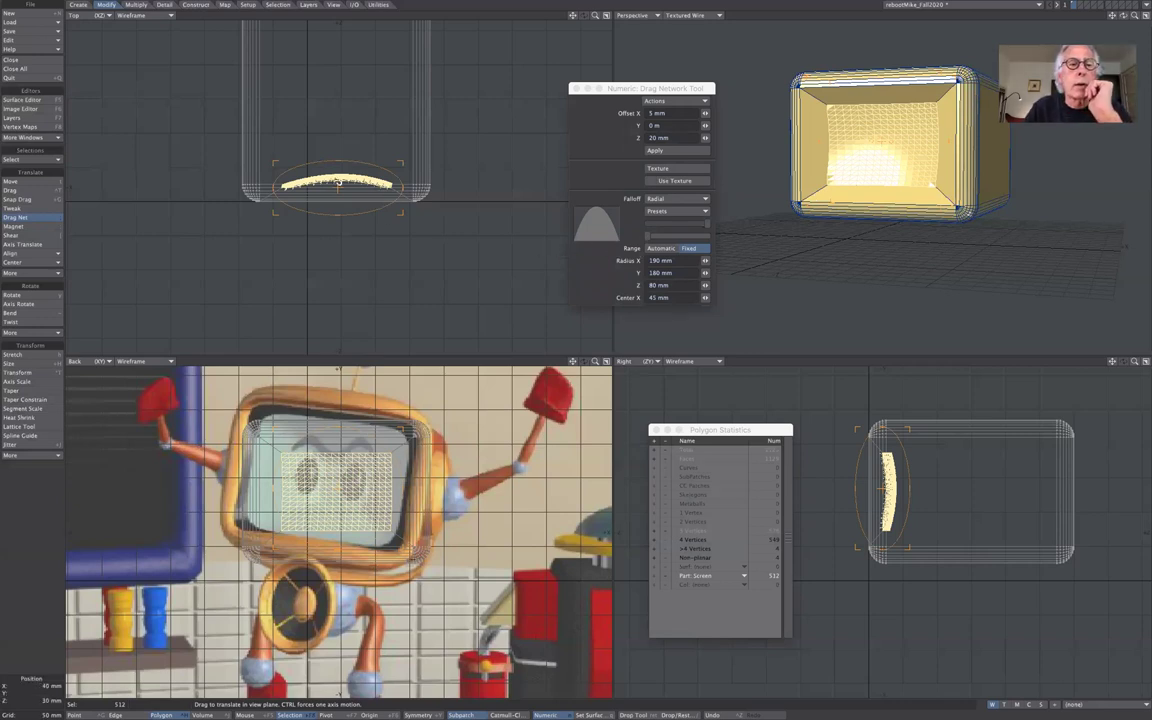
left_click_drag(338, 185, 336, 185)
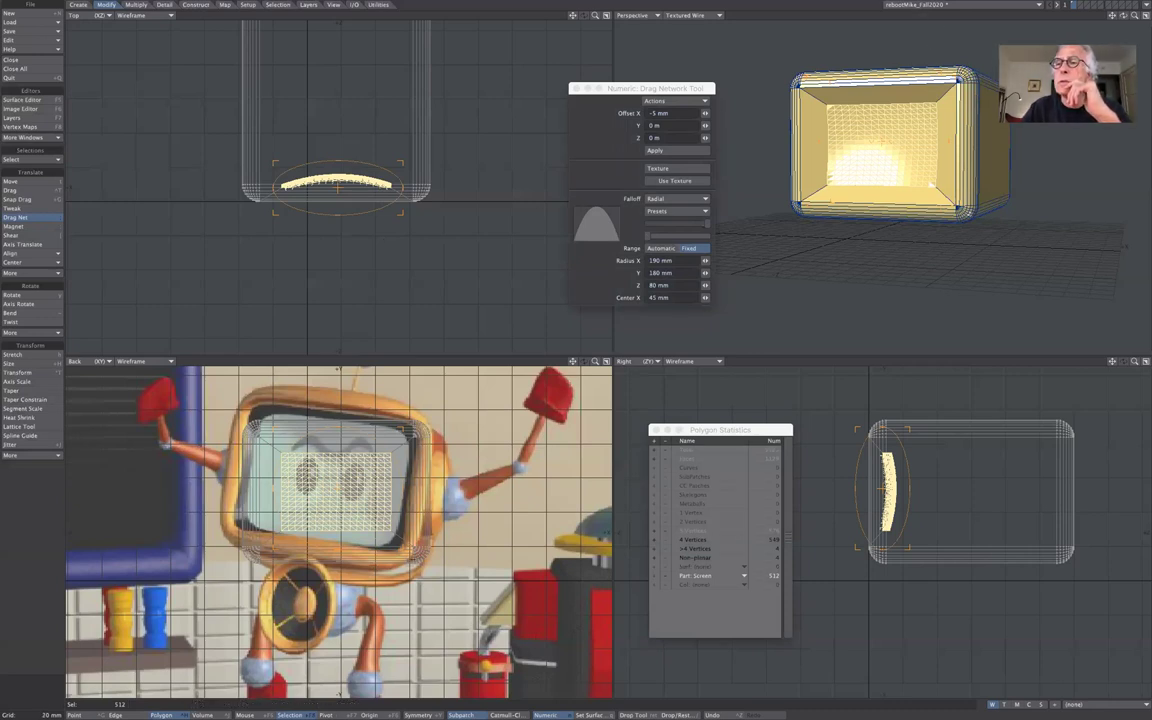
left_click(31, 220)
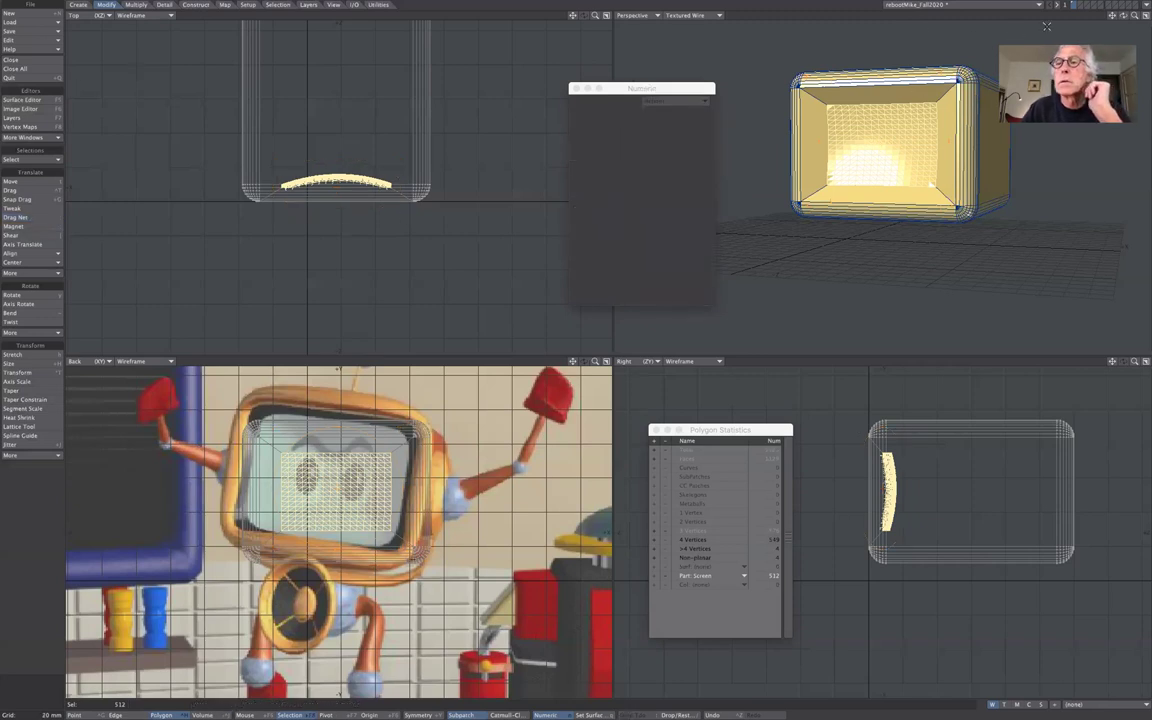
- Assign the screen polygons a new surface named face with a cyan colour of 62, 255, 255, and deselect them
mouse_move(1120, 15)
left_mouse_down()
mouse_move(1080, 25)
mouse_move(1100, 25)
left_mouse_up()
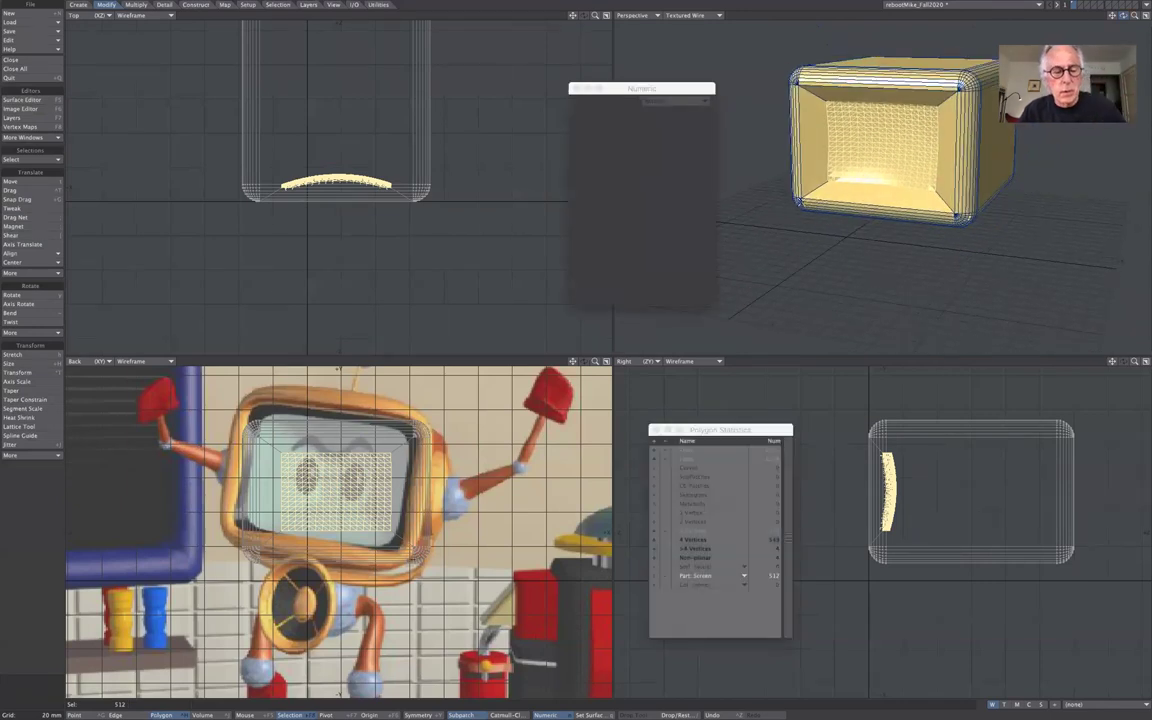
key("q")
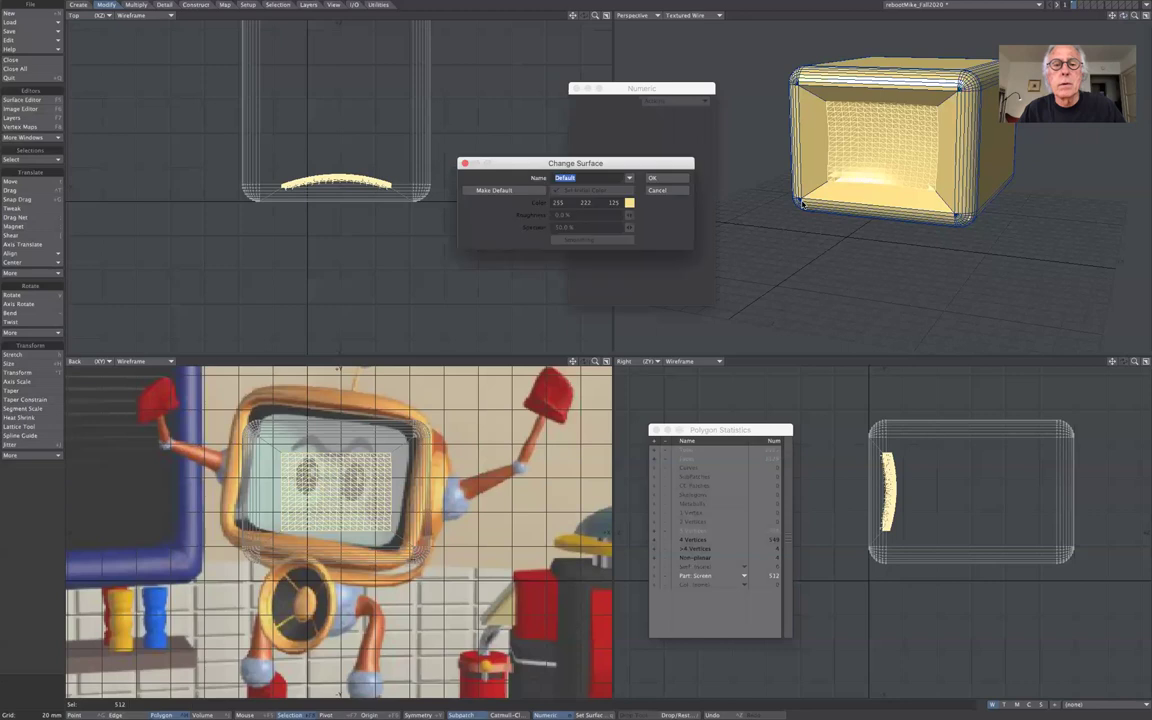
left_click(599, 177)
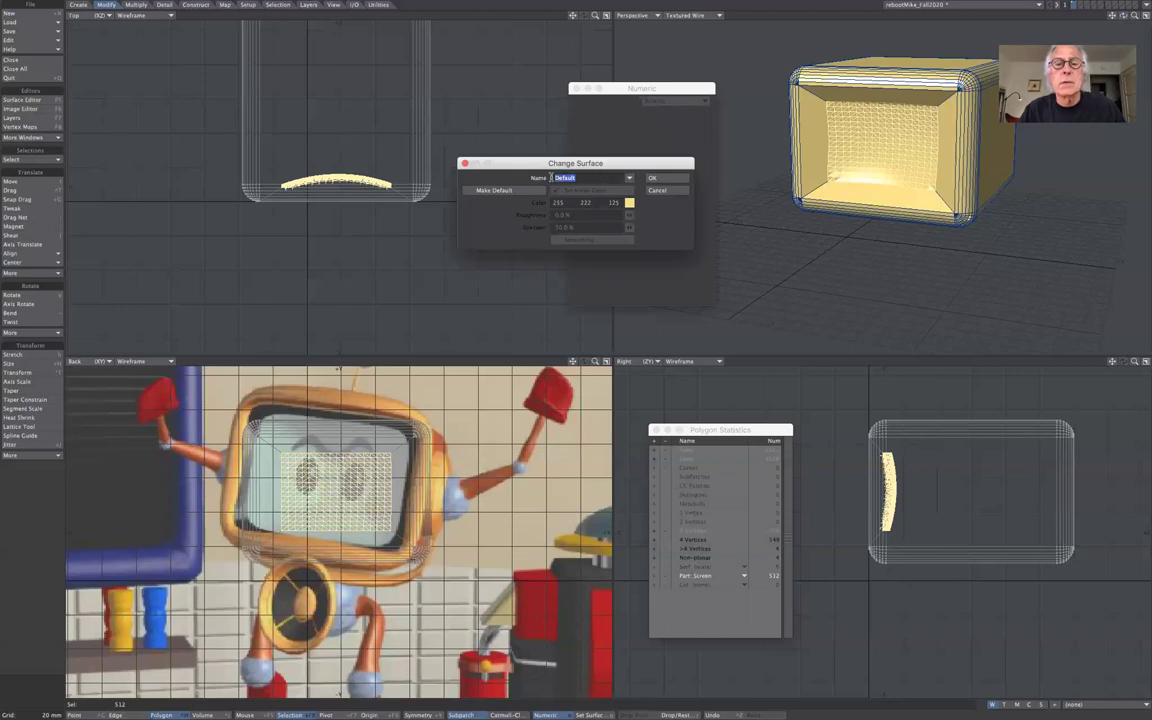
type("fa")
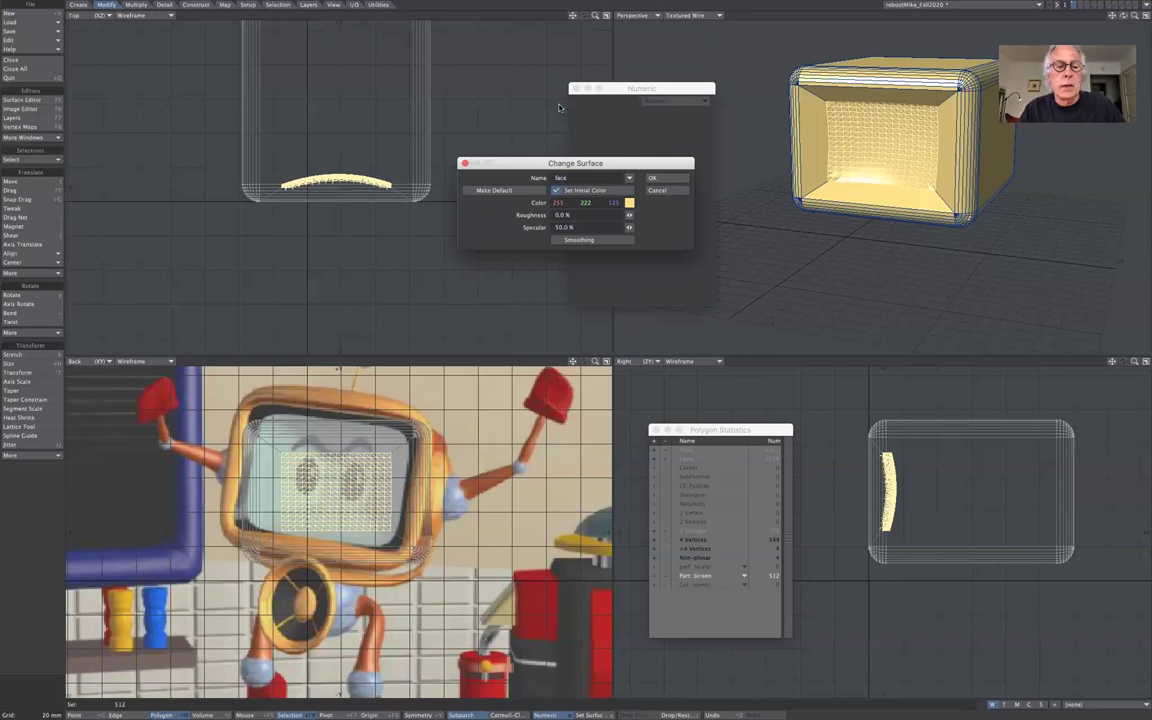
type("ce")
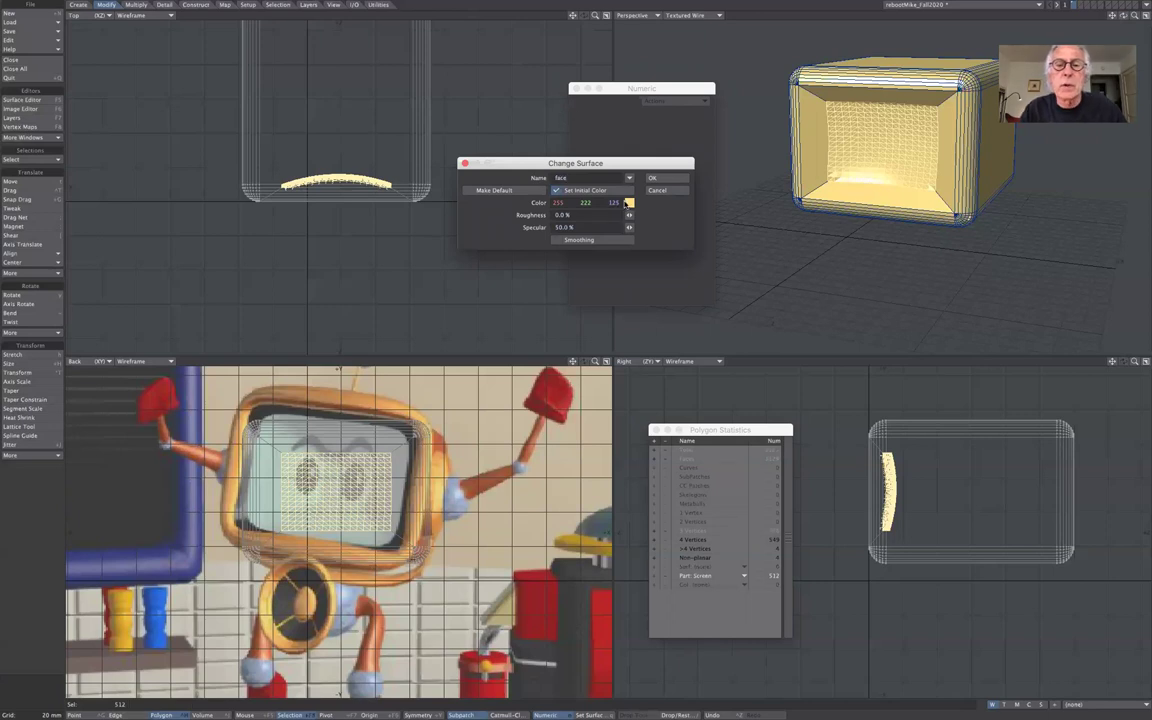
left_click(627, 203)
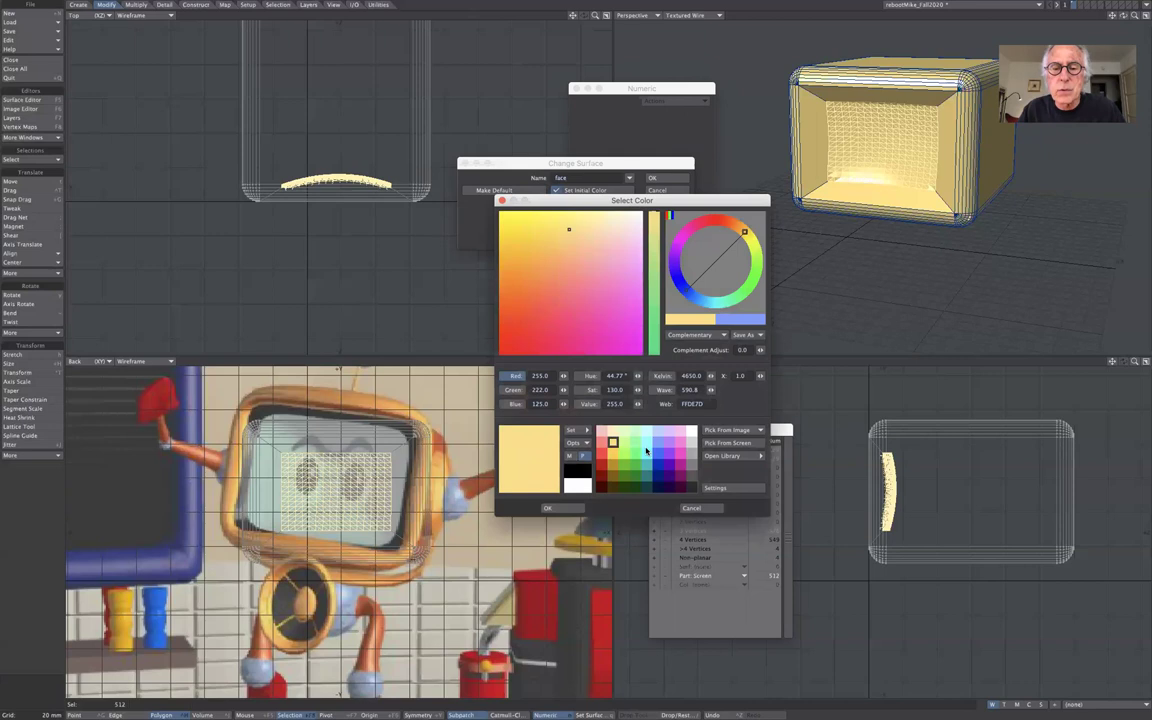
left_click(646, 453)
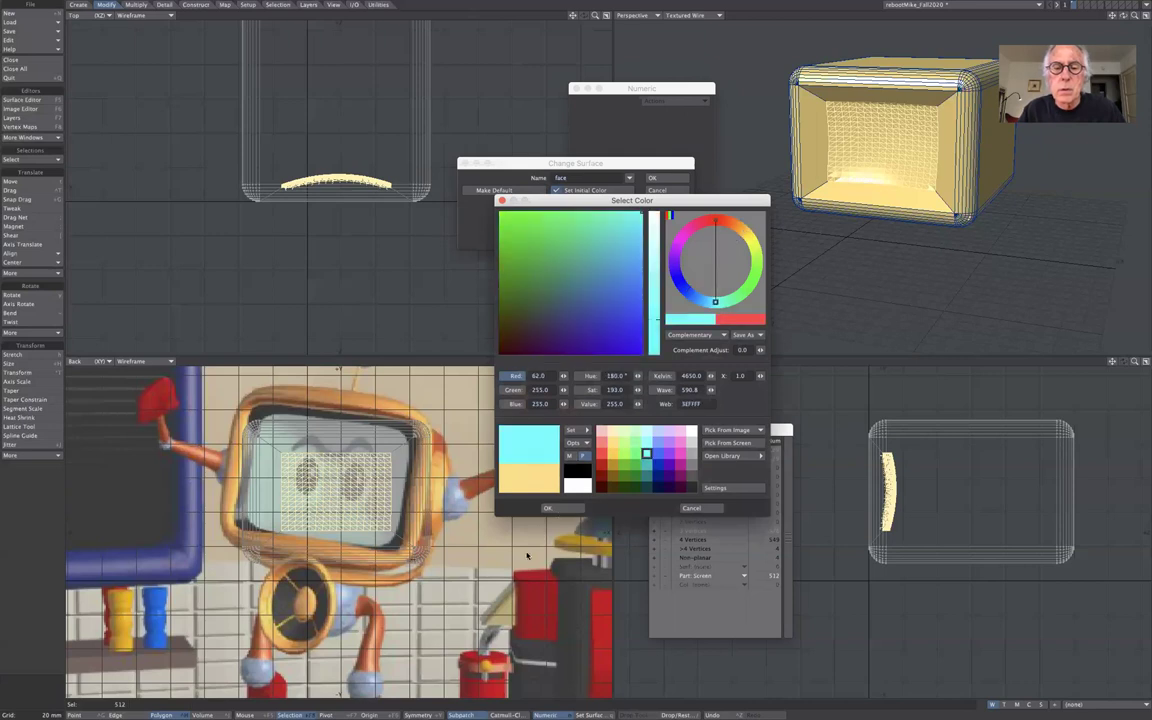
left_click(547, 509)
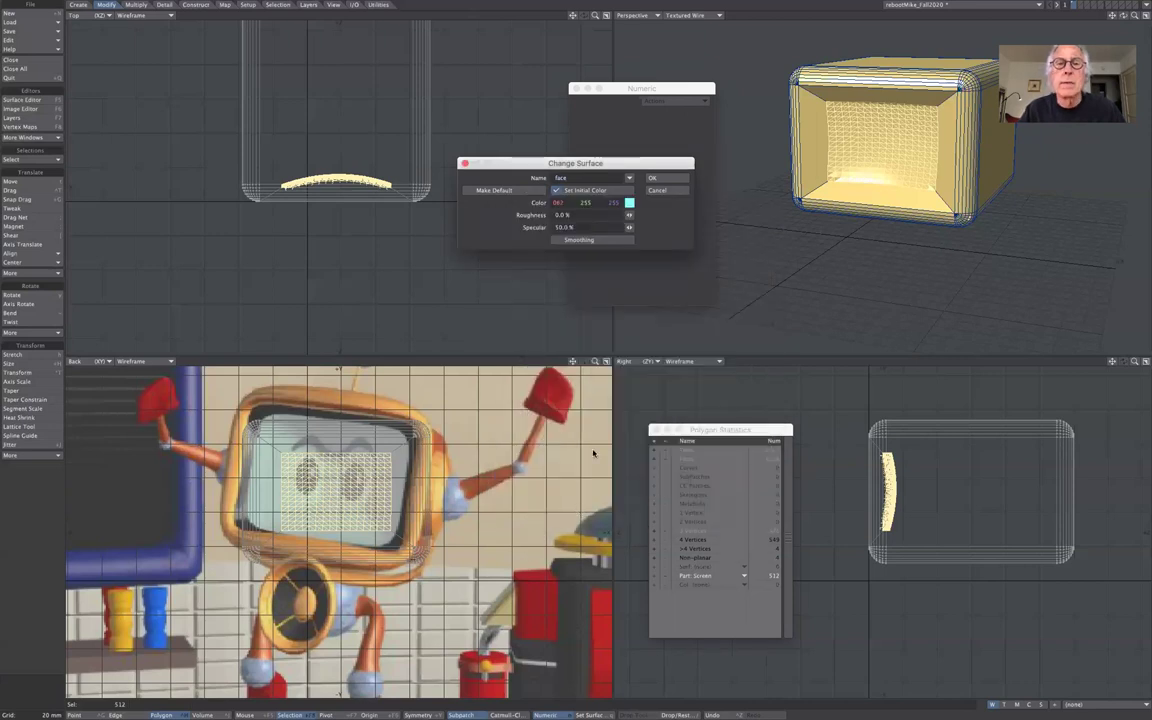
left_click(679, 182)
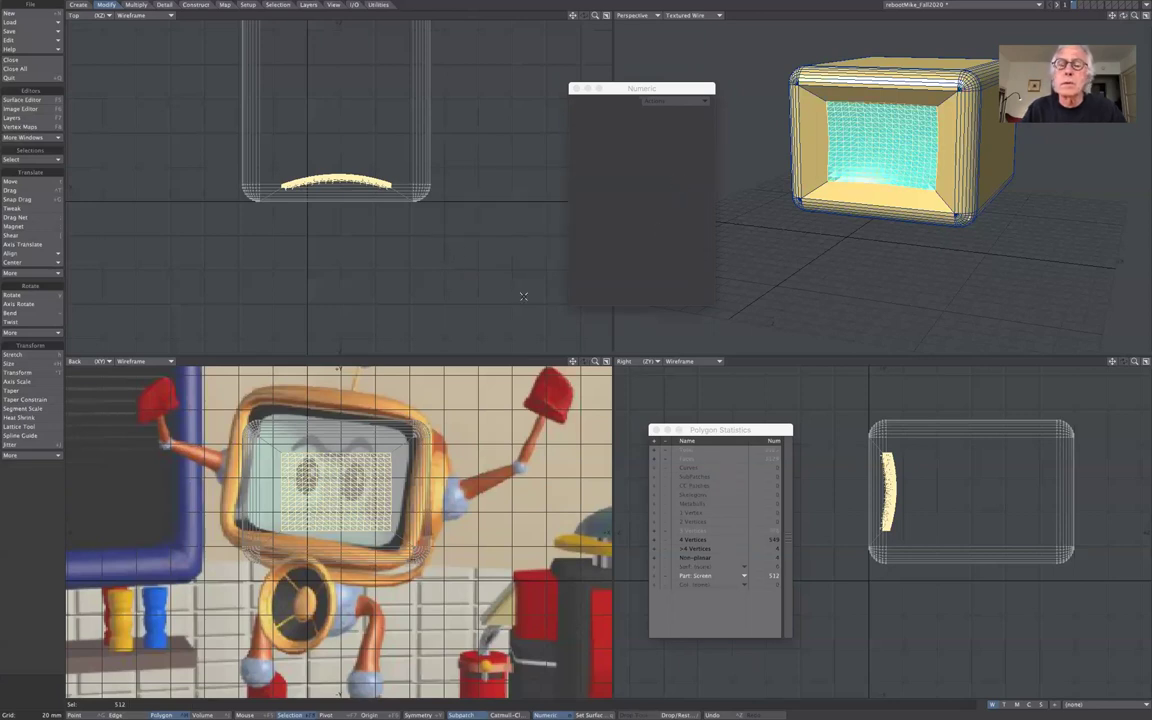
left_click(43, 693)
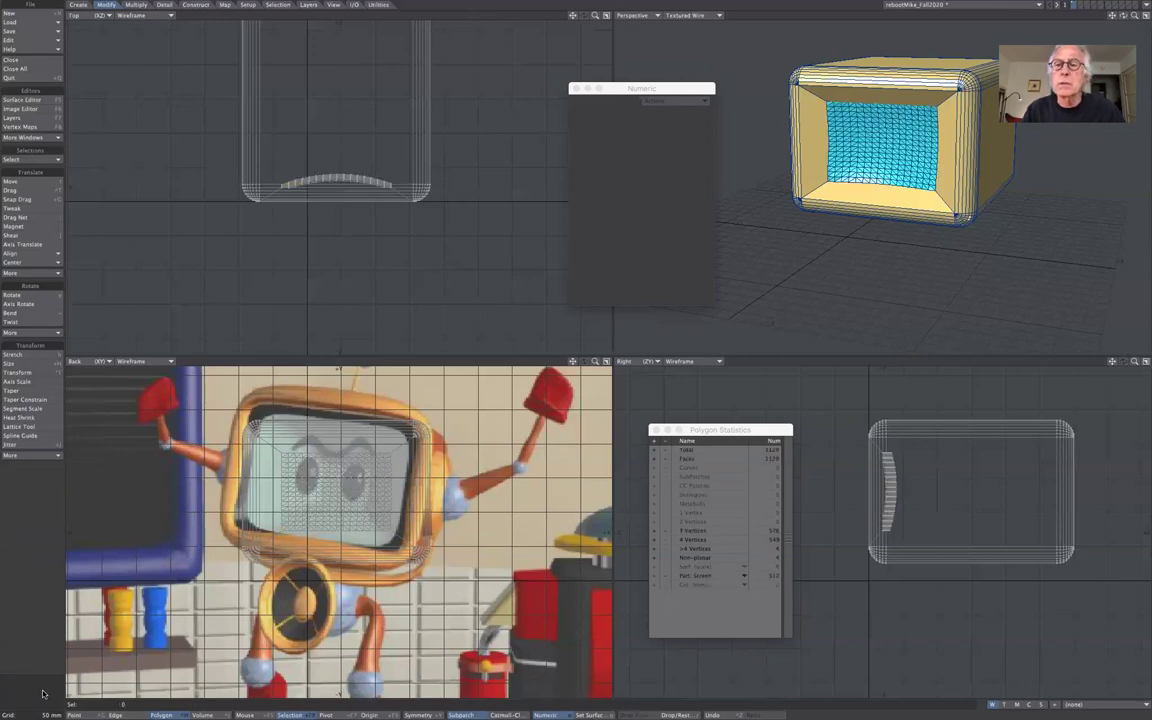
- Give the four sloped polygons framing the screen a new surface named black with colour 0, 0, 0, and deselect them
key("[")
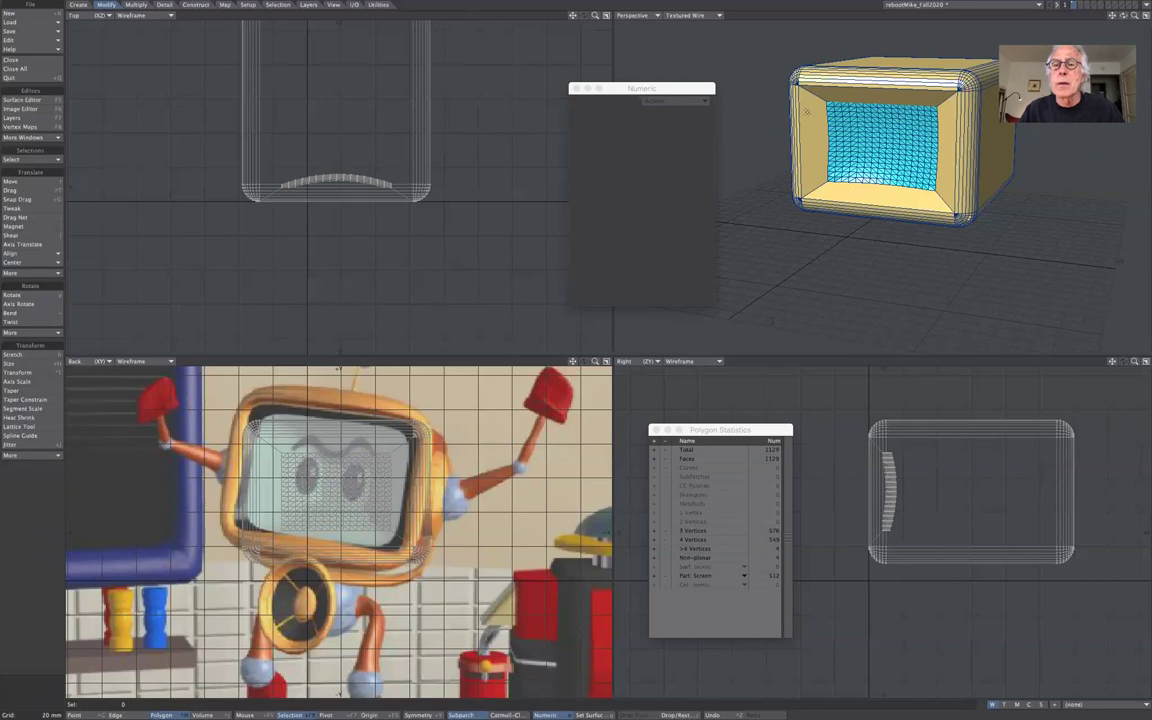
left_click(810, 118)
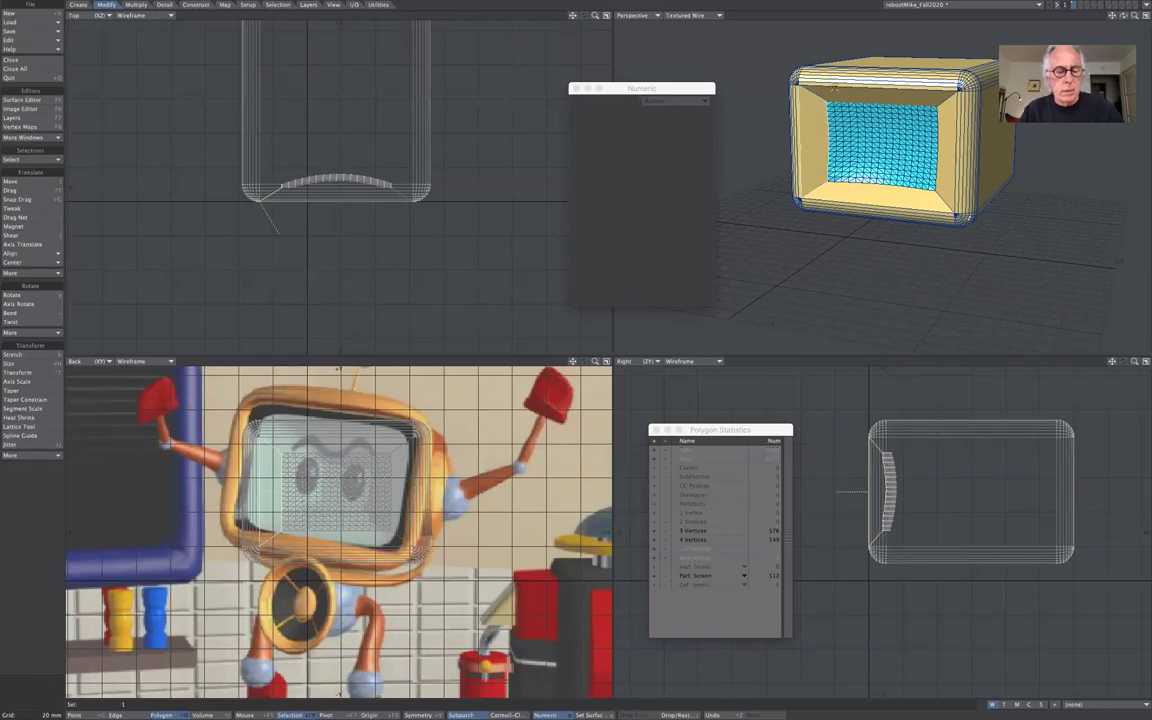
left_click(856, 109)
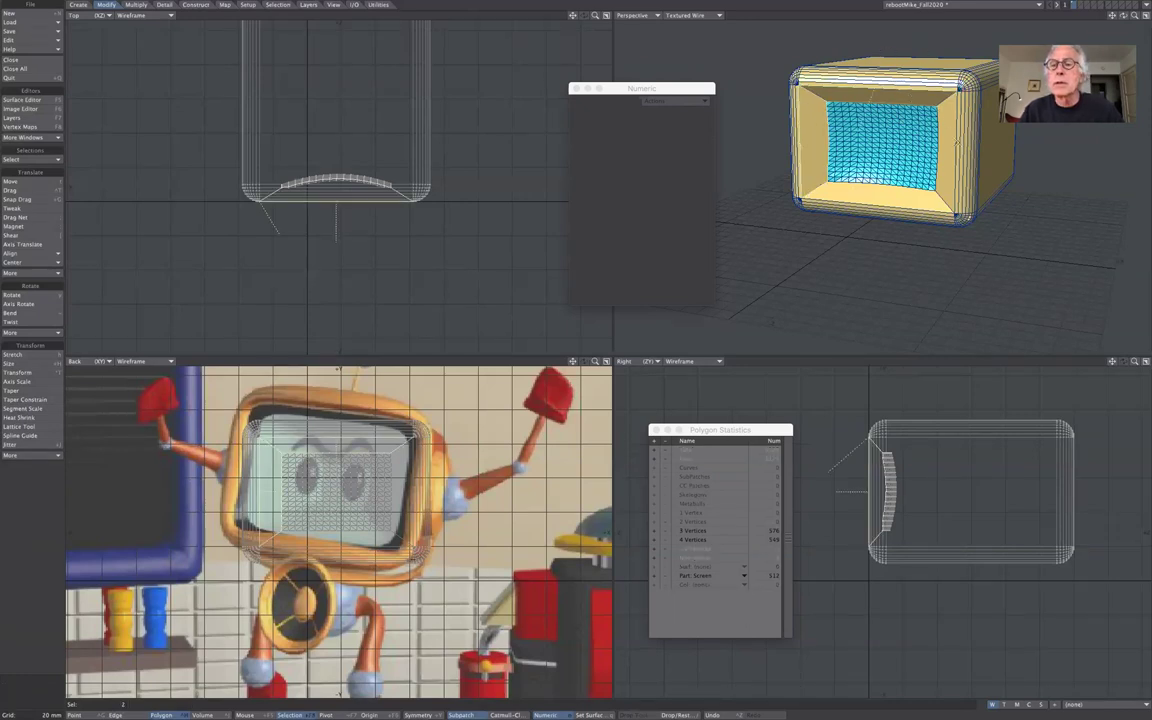
left_click(880, 200)
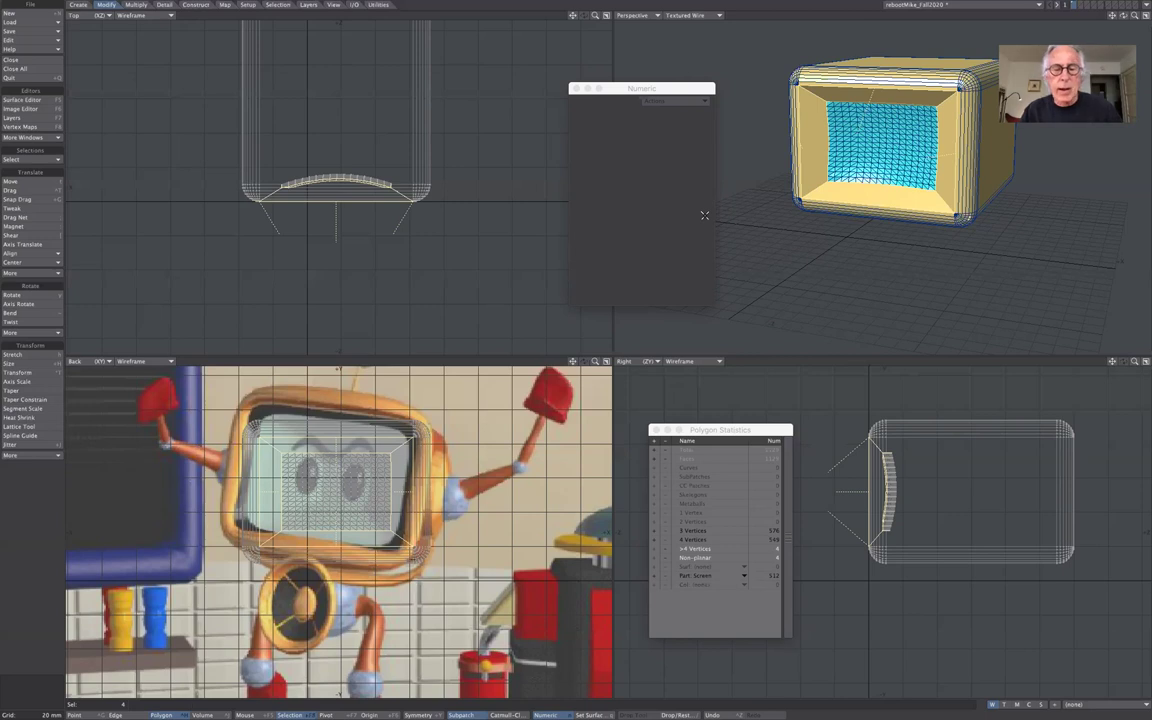
key("q")
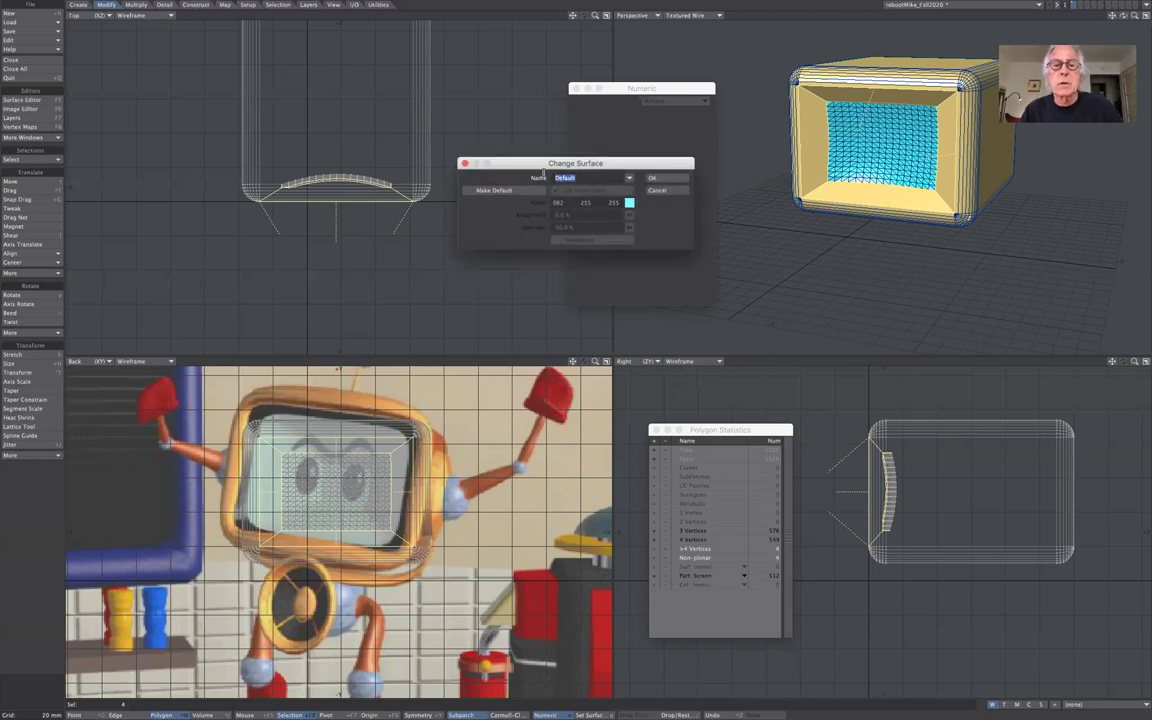
type("Scr")
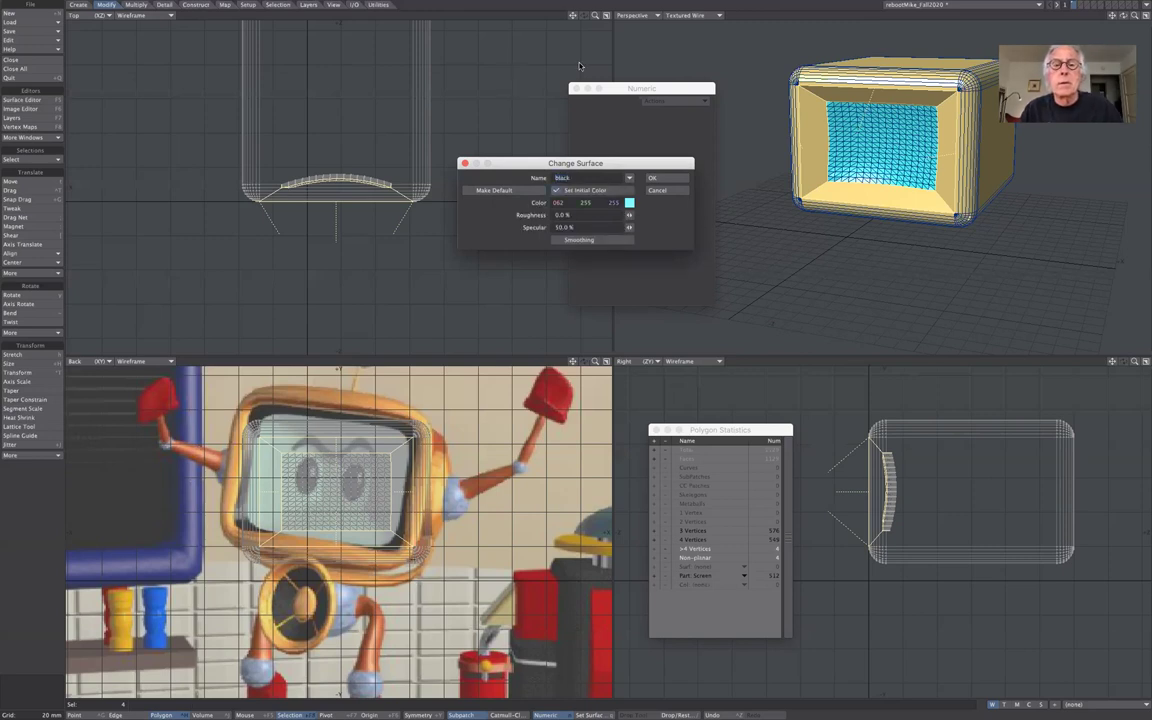
left_click(629, 204)
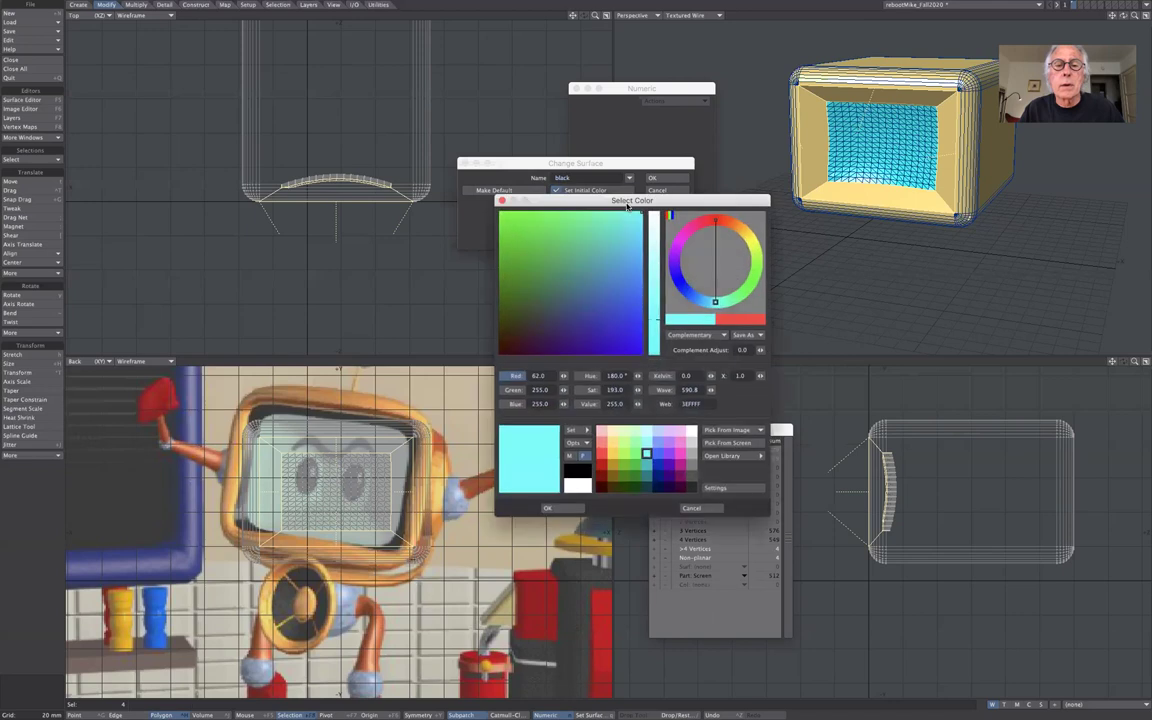
left_click(577, 471)
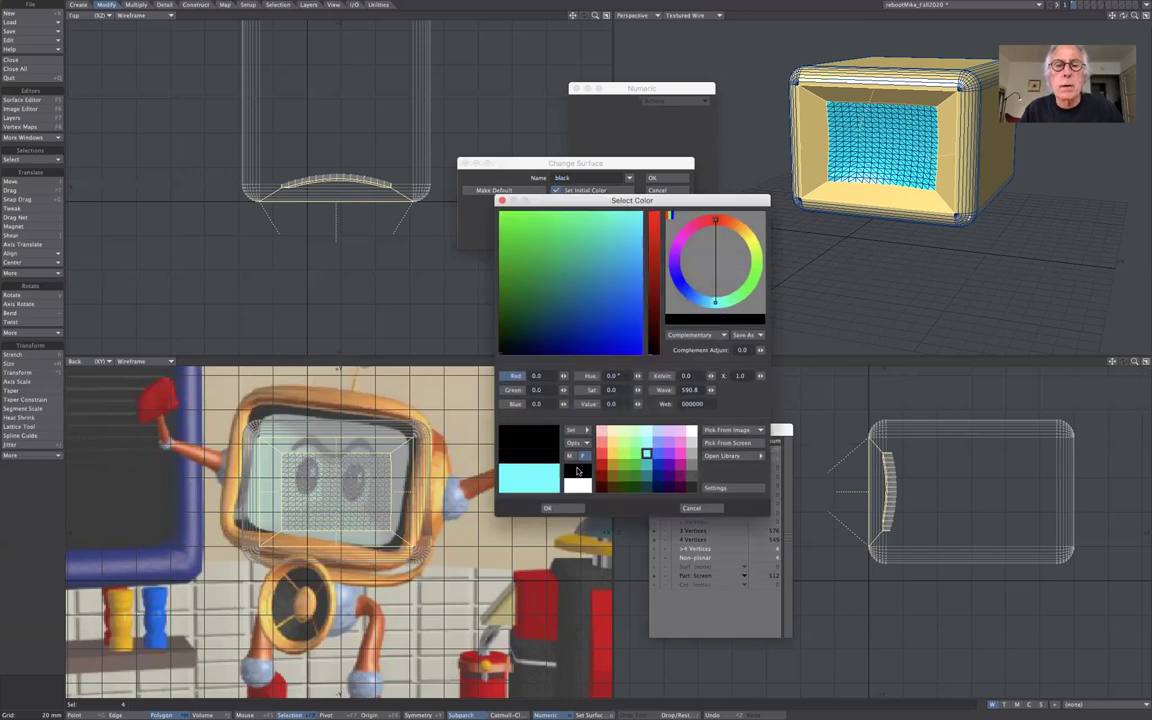
left_click(564, 509)
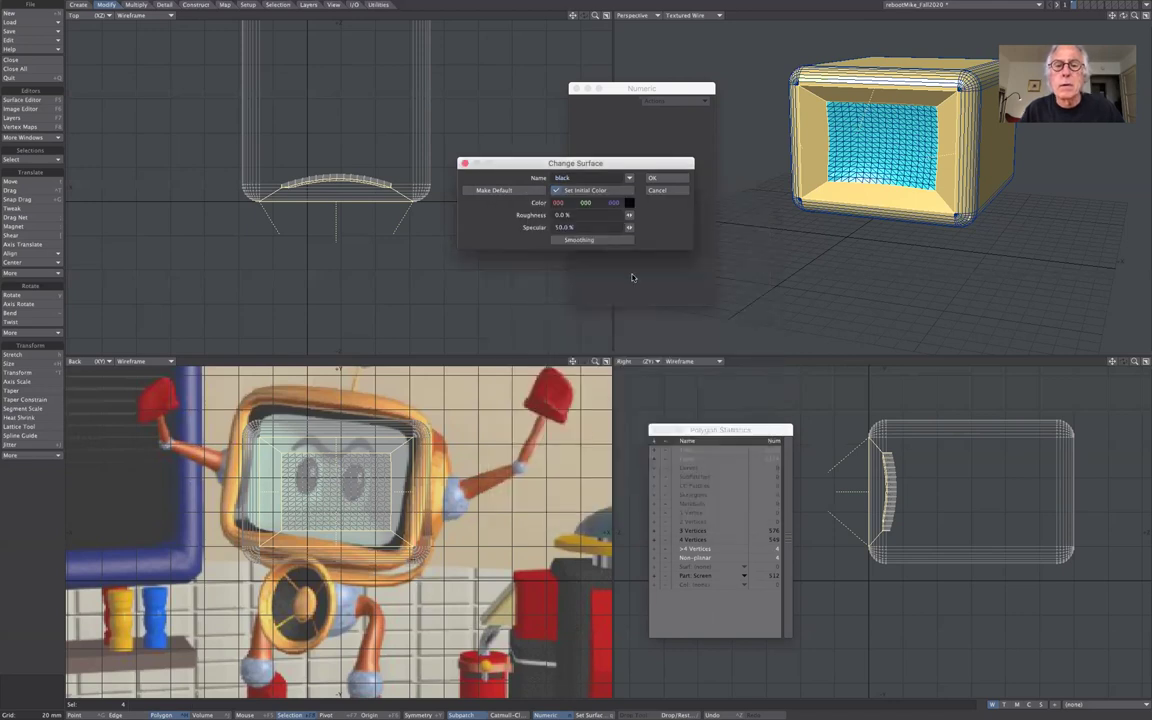
left_click(671, 179)
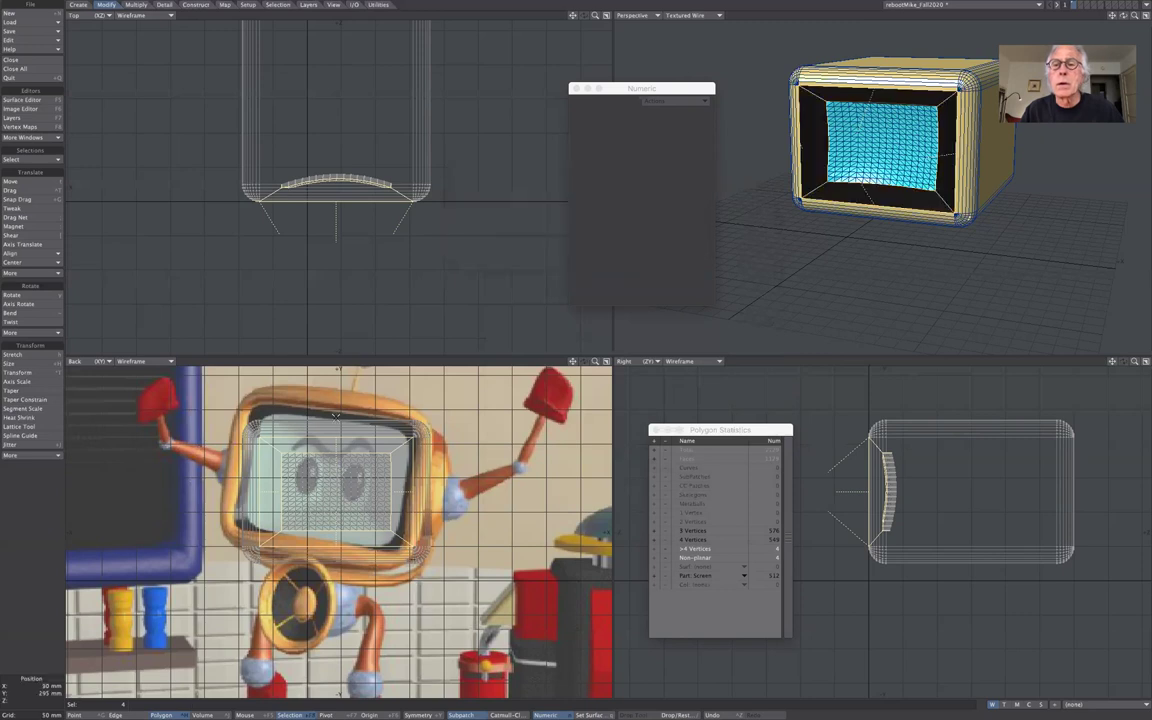
left_click(31, 702)
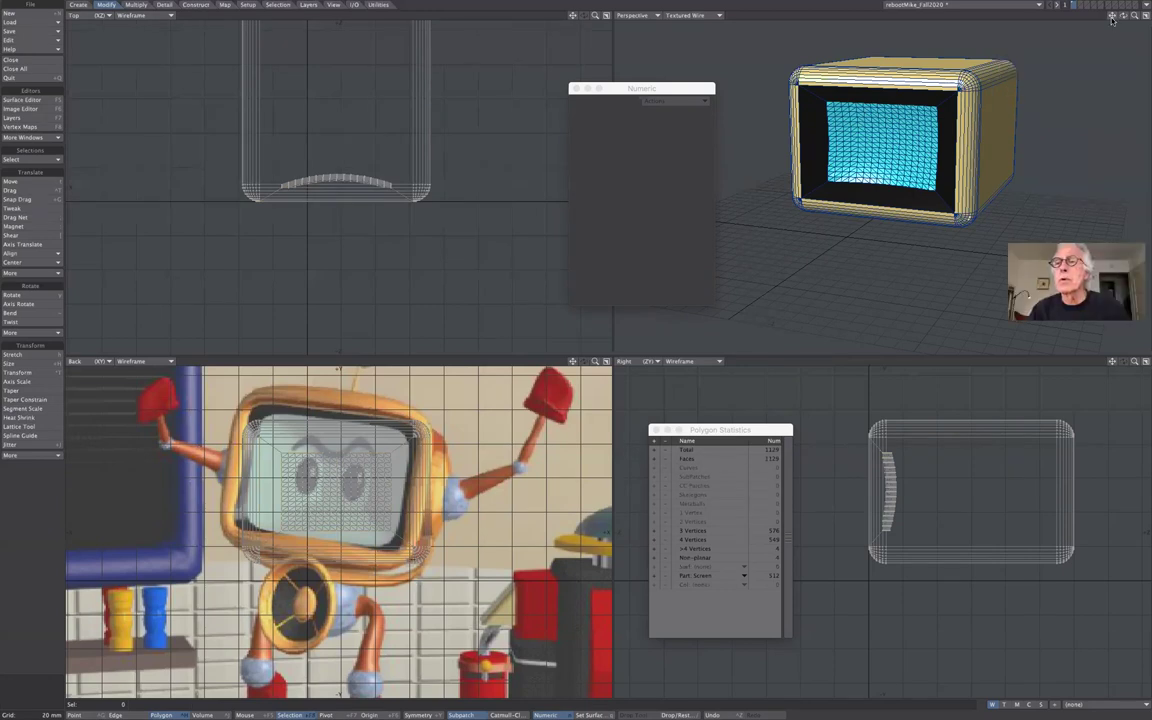
- Try shortening the TV head's depth with Stretch in the Top view, using factors of 101% and 72% around the mouse, and undo it
left_click_drag(880, 180, 755, 175, "alt")
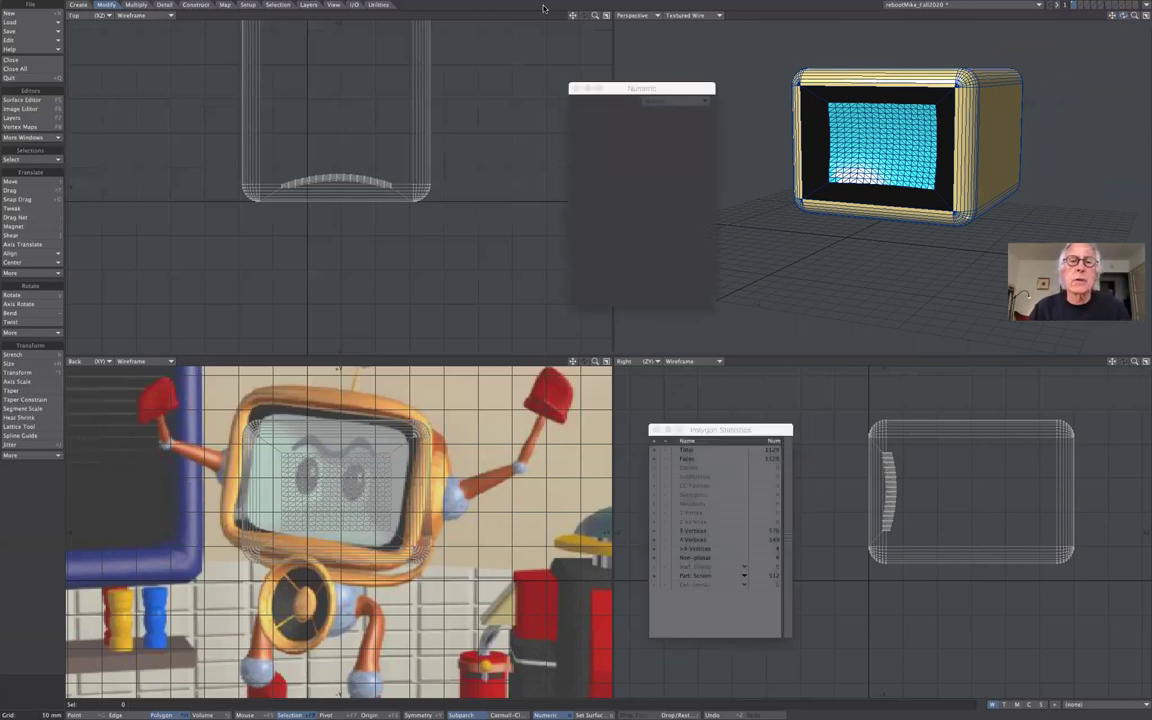
left_click_drag(571, 16, 571, 63)
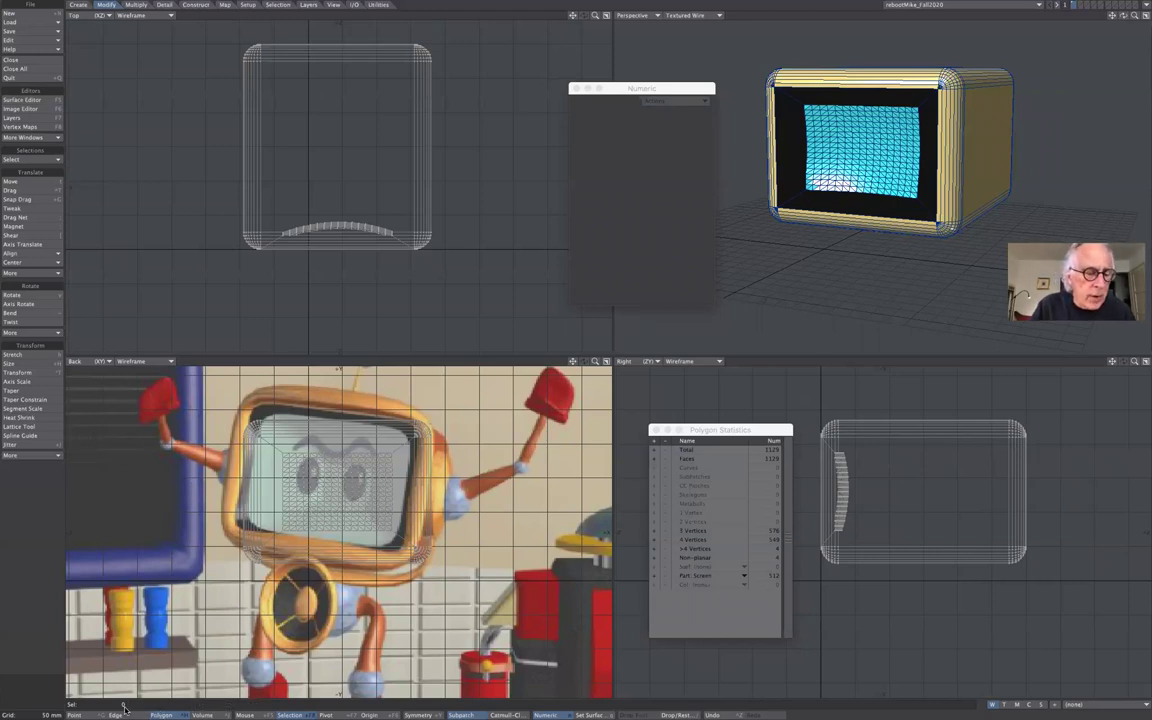
left_click(244, 715)
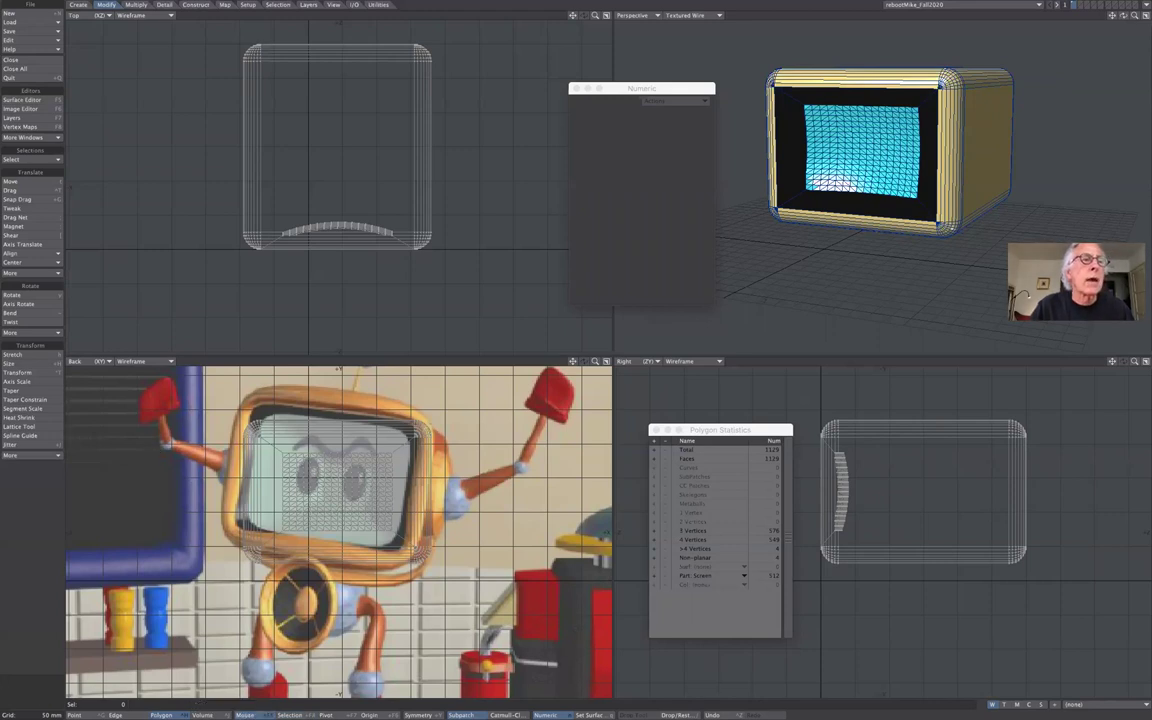
left_click(41, 354)
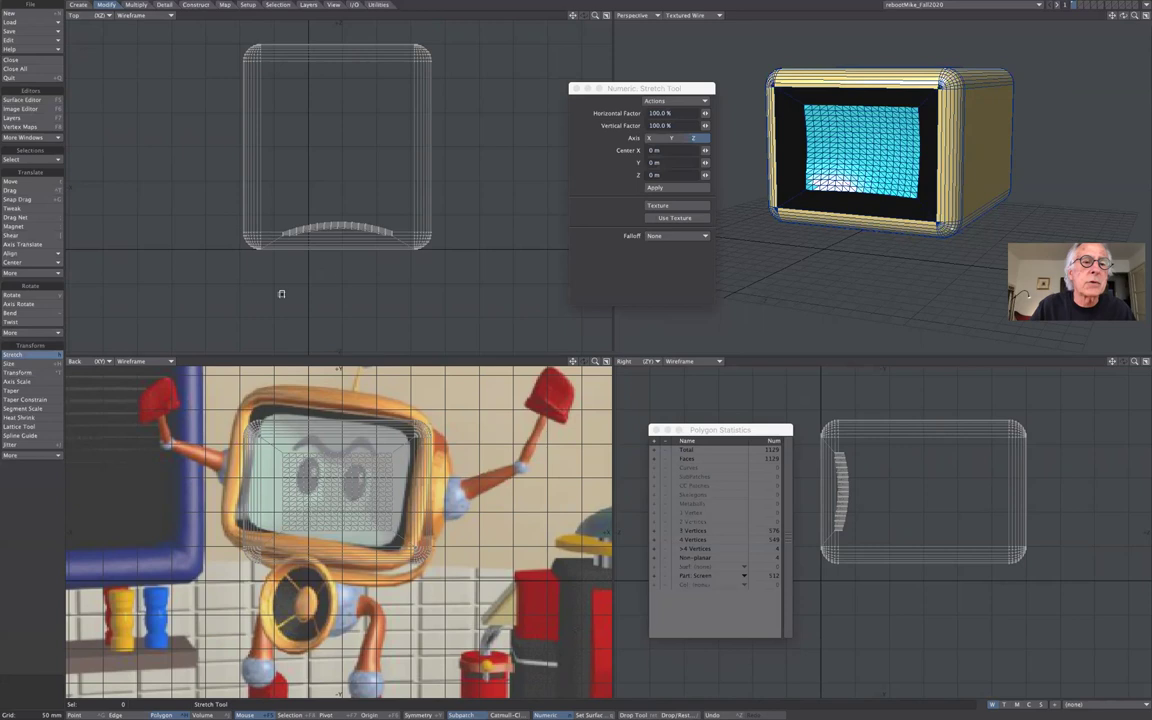
left_click(340, 248)
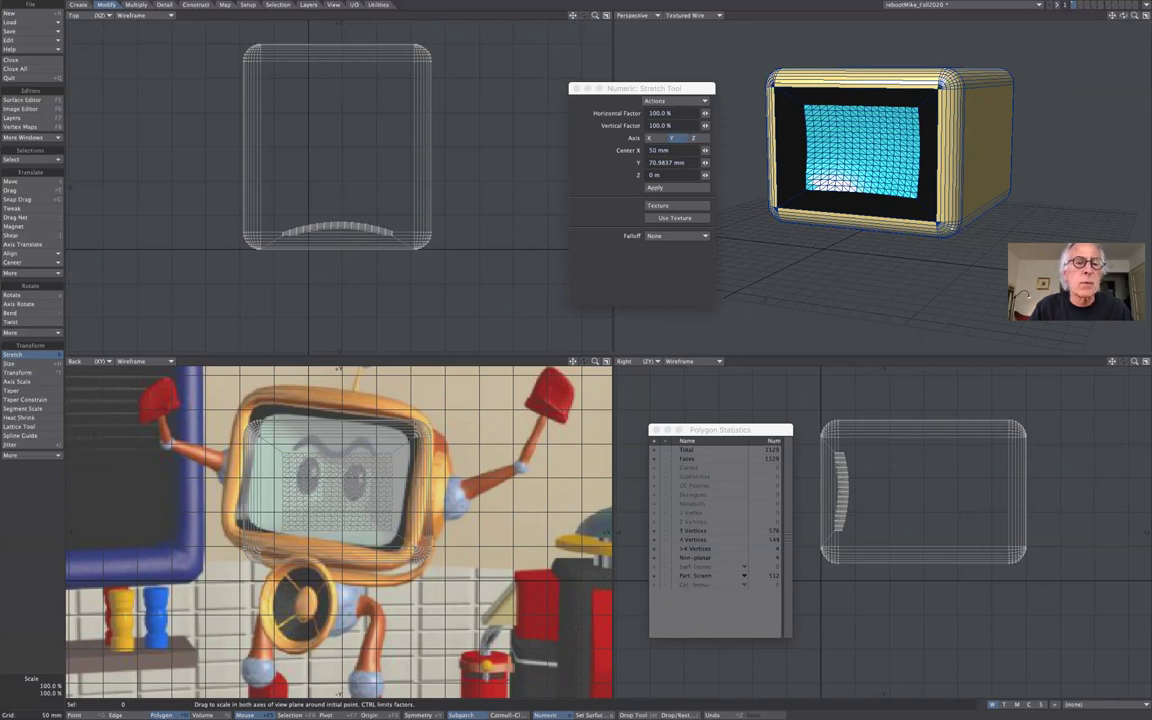
left_click_drag(340, 248, 342, 296)
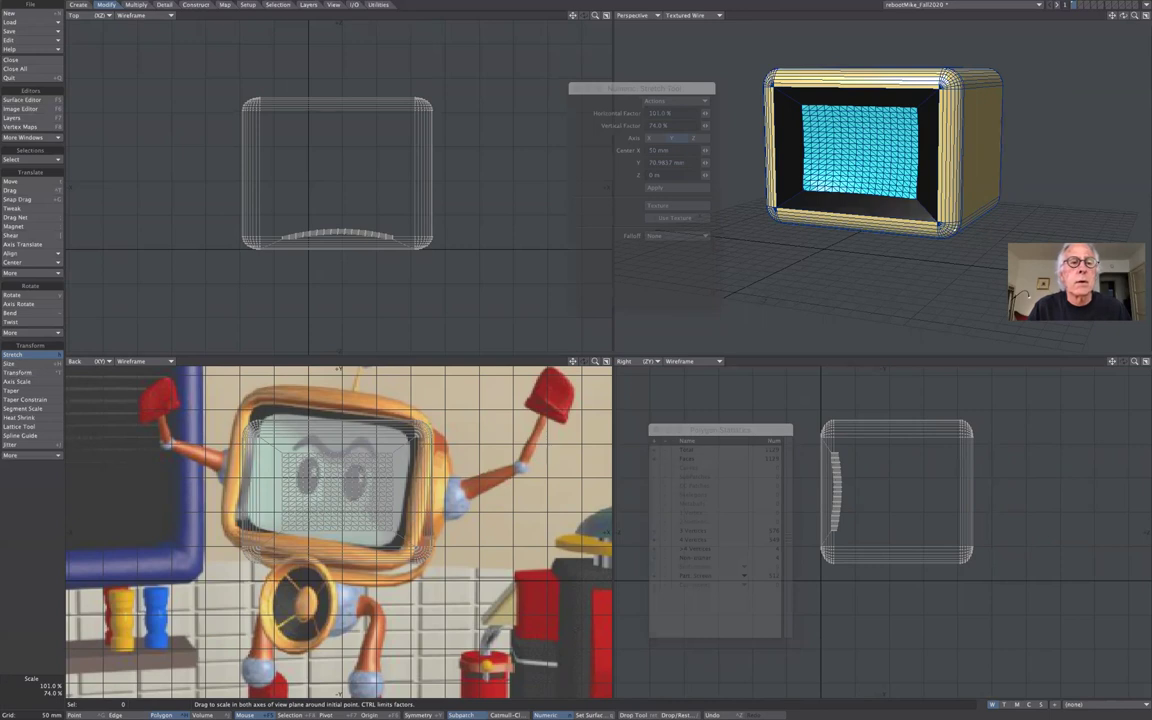
left_click_drag(342, 296, 342, 299)
left_click_drag(341, 249, 341, 249)
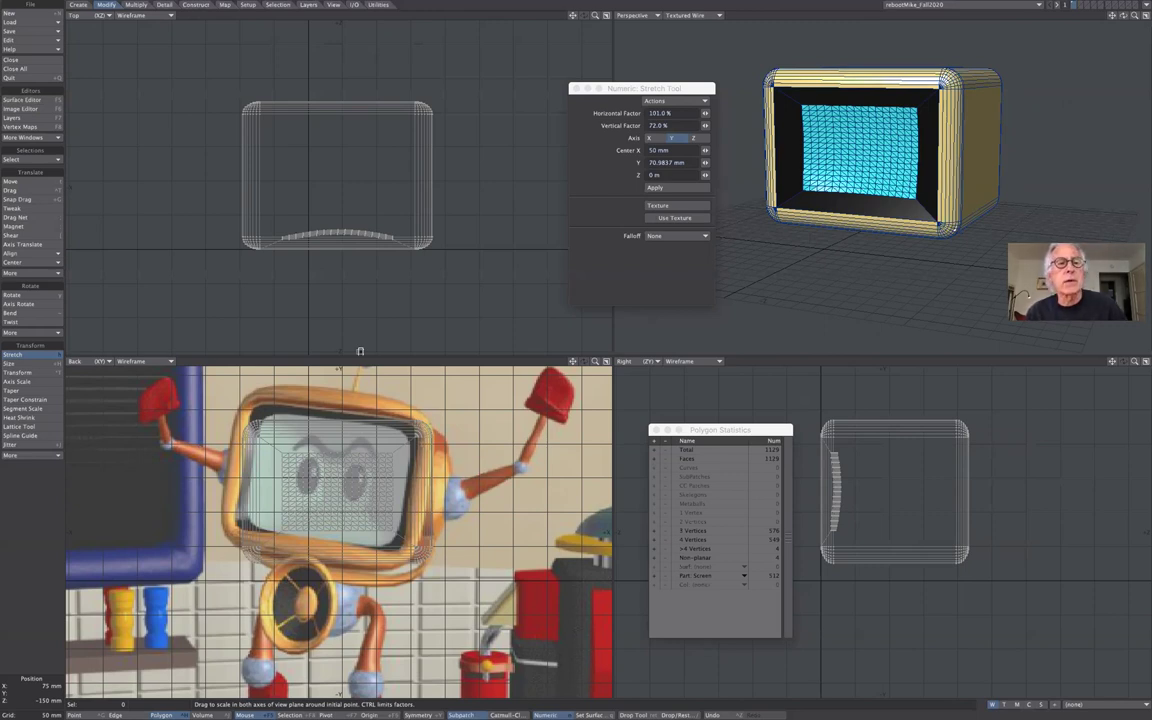
key("u")
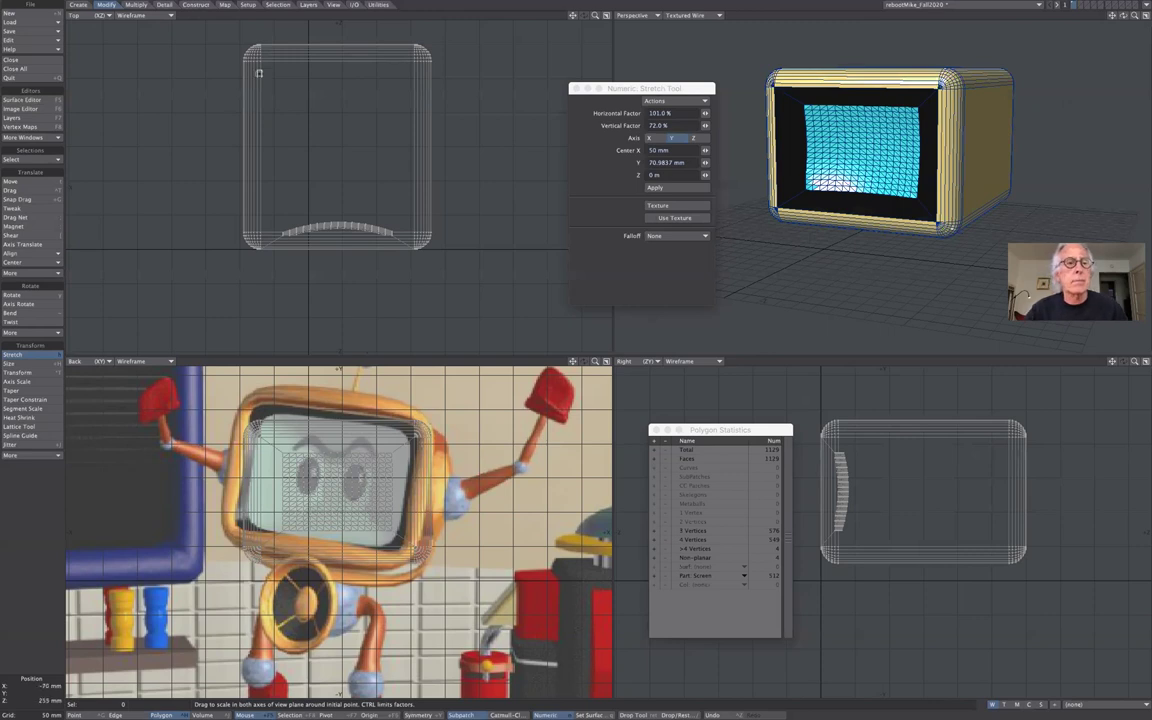
- With the action center on Selection, move the points at the TV head's rear end -75 mm in Z in the Top view
left_click(75, 714)
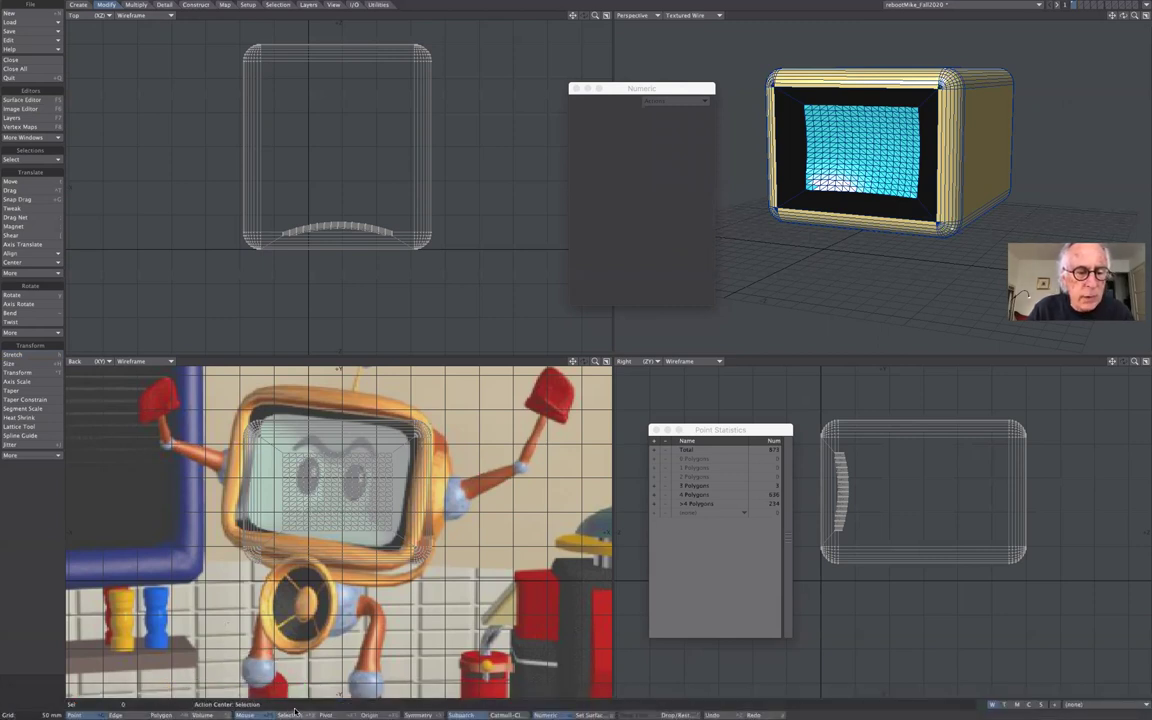
left_click(290, 715)
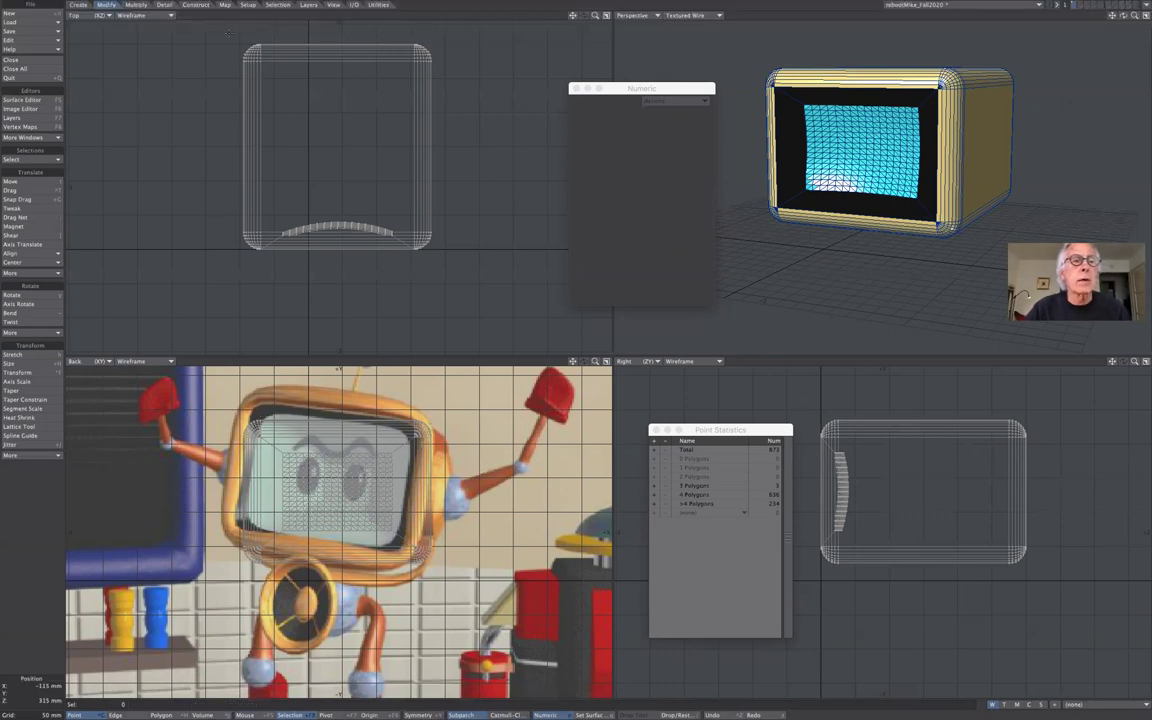
mouse_move(315, 33)
left_mouse_down()
mouse_move(418, 28)
mouse_move(446, 42)
mouse_move(452, 80)
mouse_move(428, 94)
mouse_move(218, 79)
mouse_move(210, 28)
left_mouse_up()
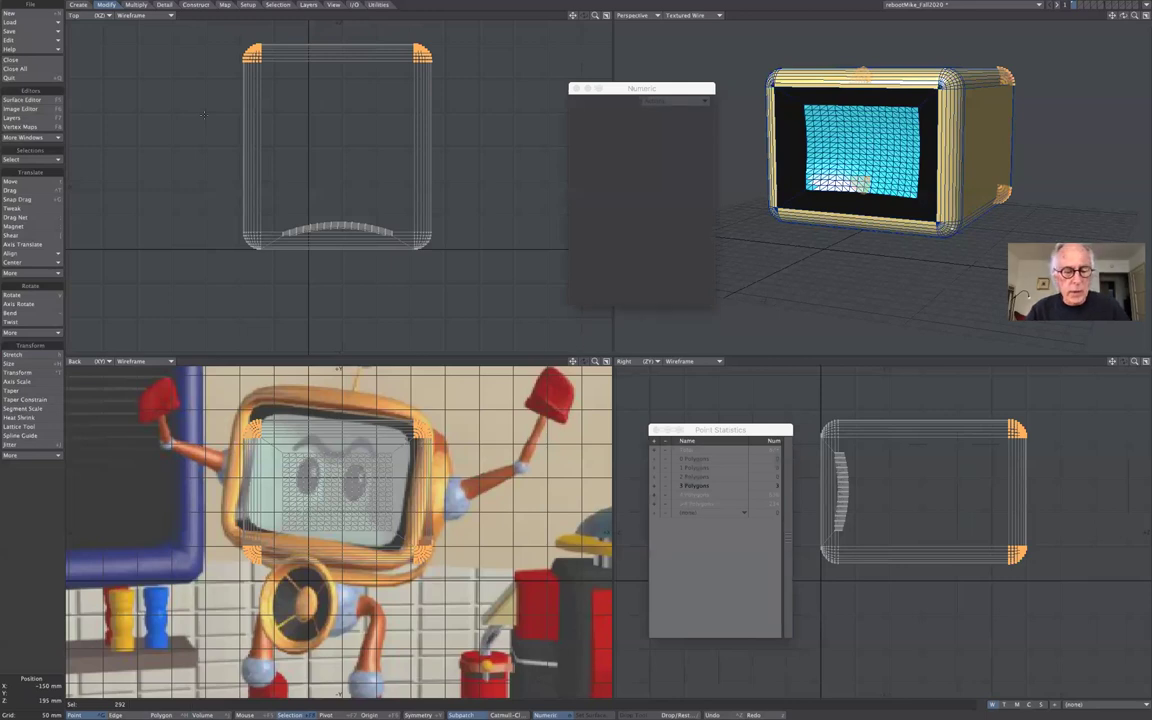
key("t")
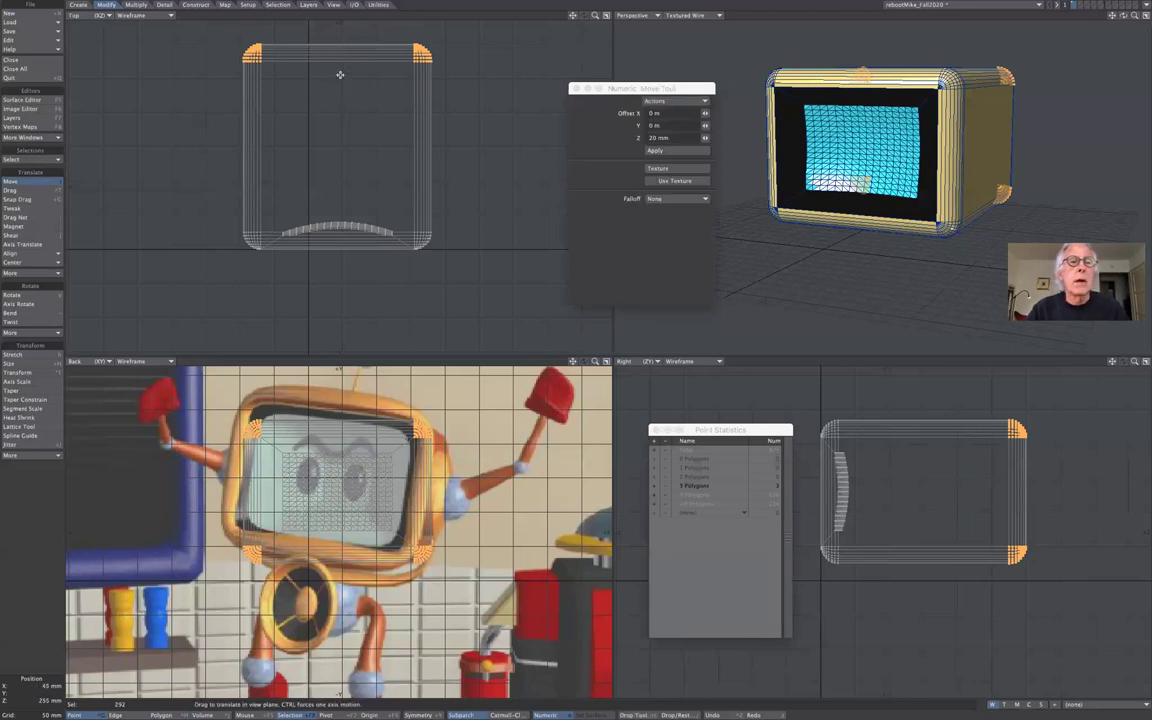
left_click_drag(340, 74, 340, 122)
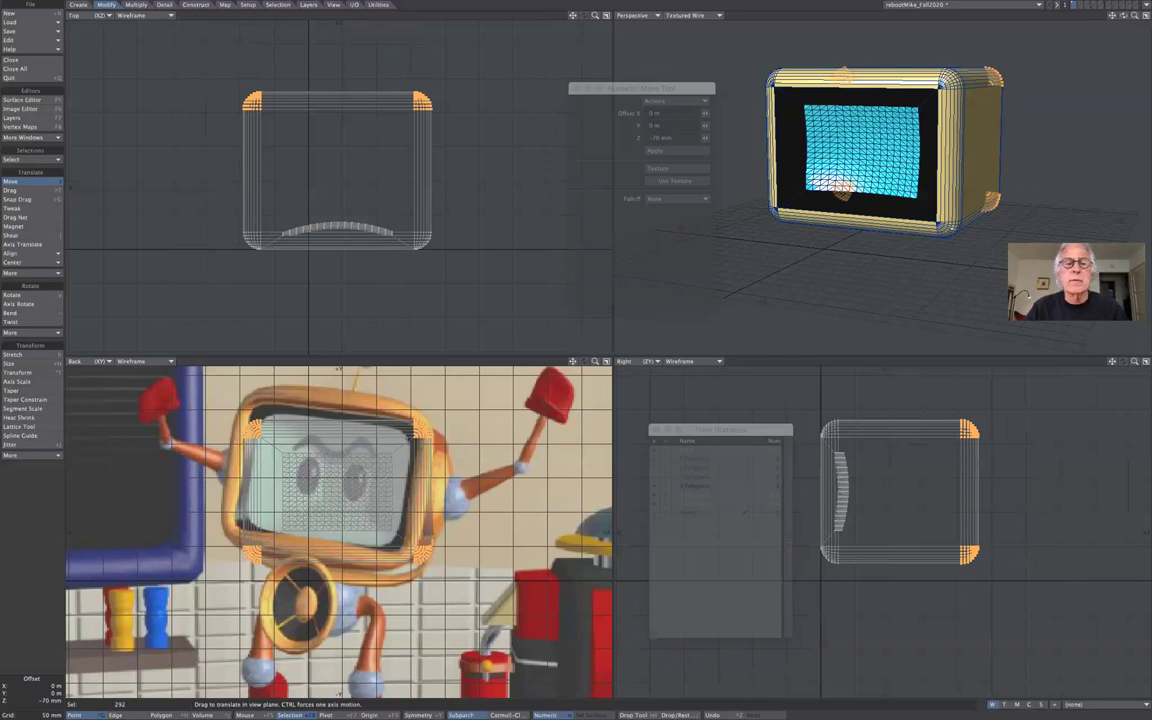
left_click_drag(340, 122, 340, 125)
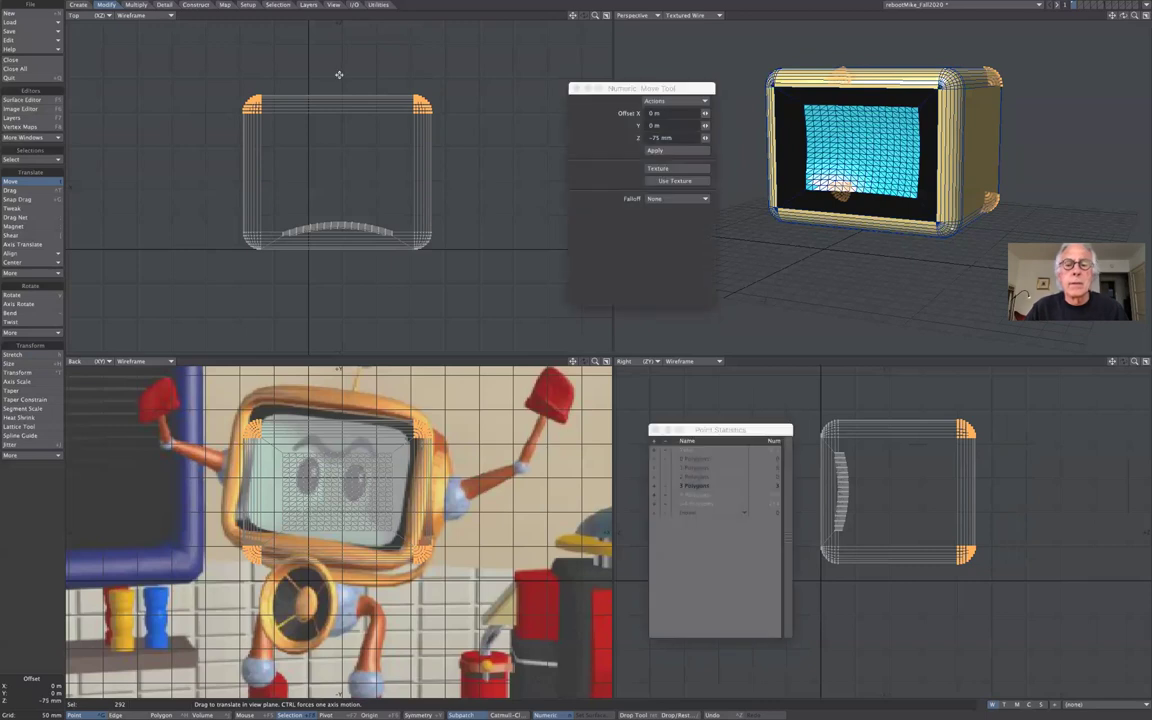
- Finish the move, deselect the points at the TV head's rear, and switch to the empty second layer
left_click(24, 182)
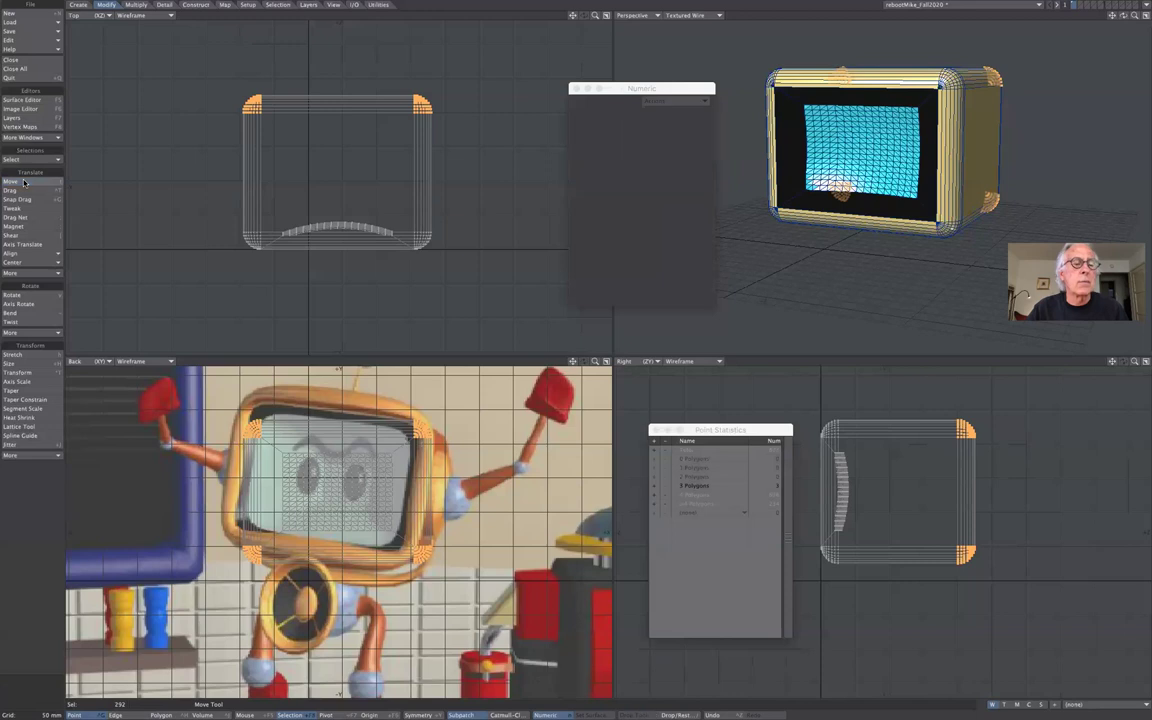
left_click(33, 693)
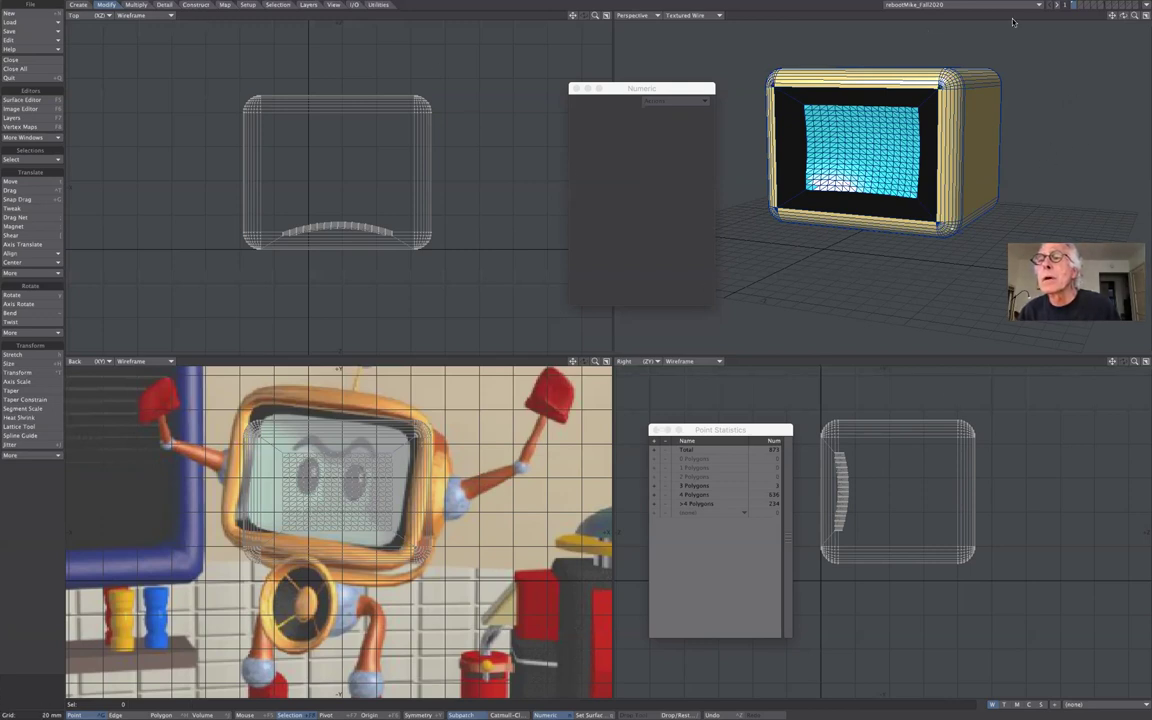
mouse_move(968, 4)
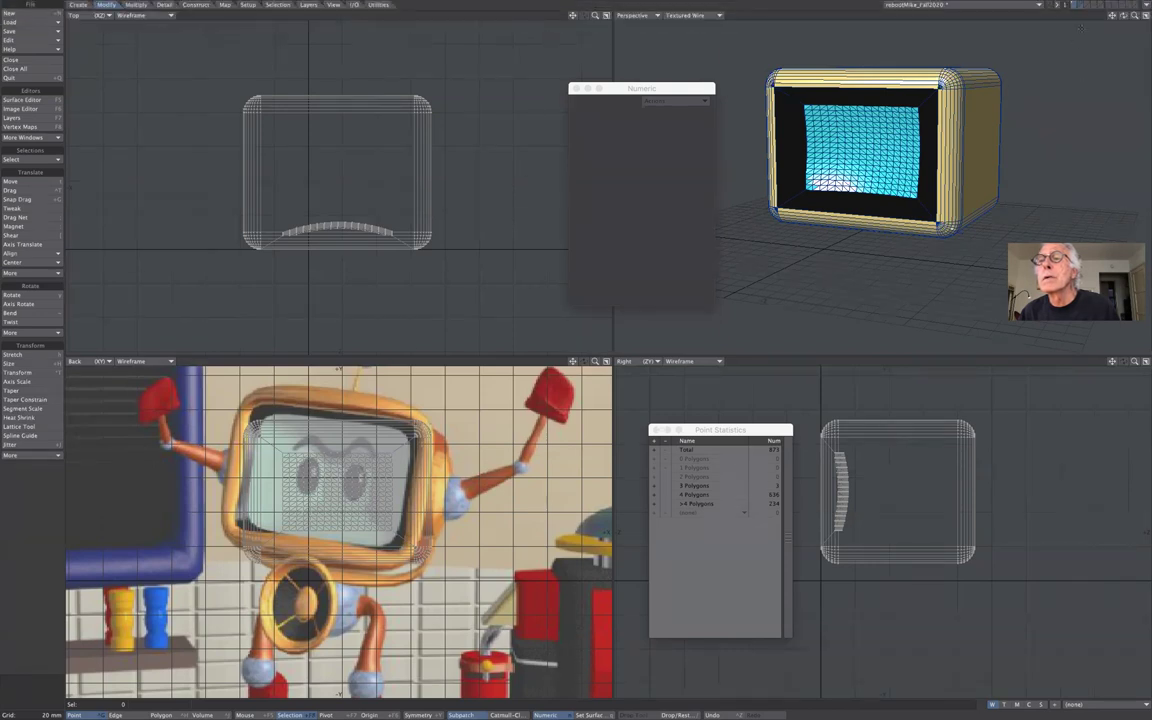
left_click(1079, 6)
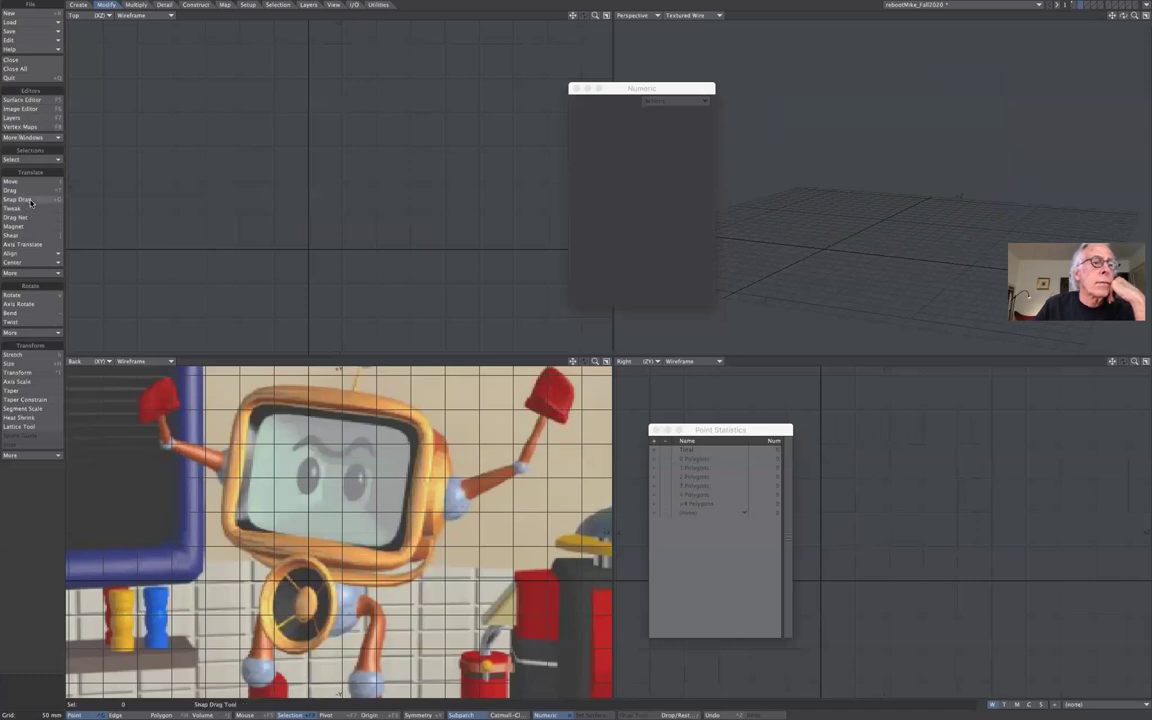
left_click(75, 16)
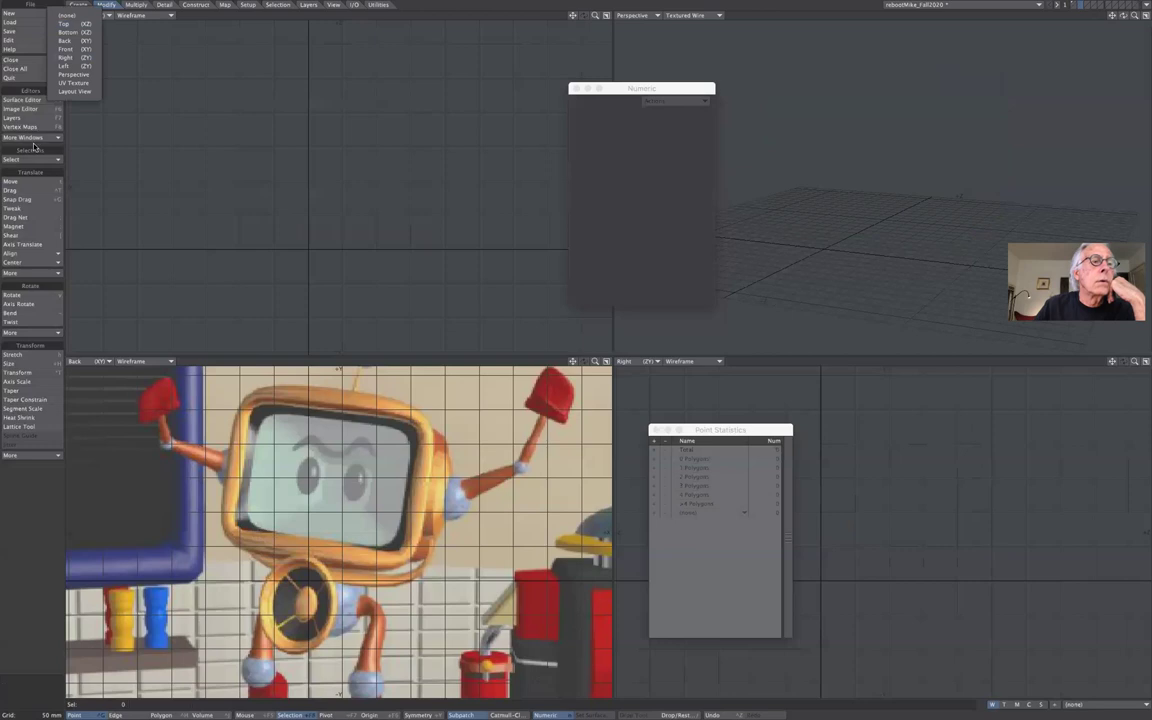
left_click(125, 53)
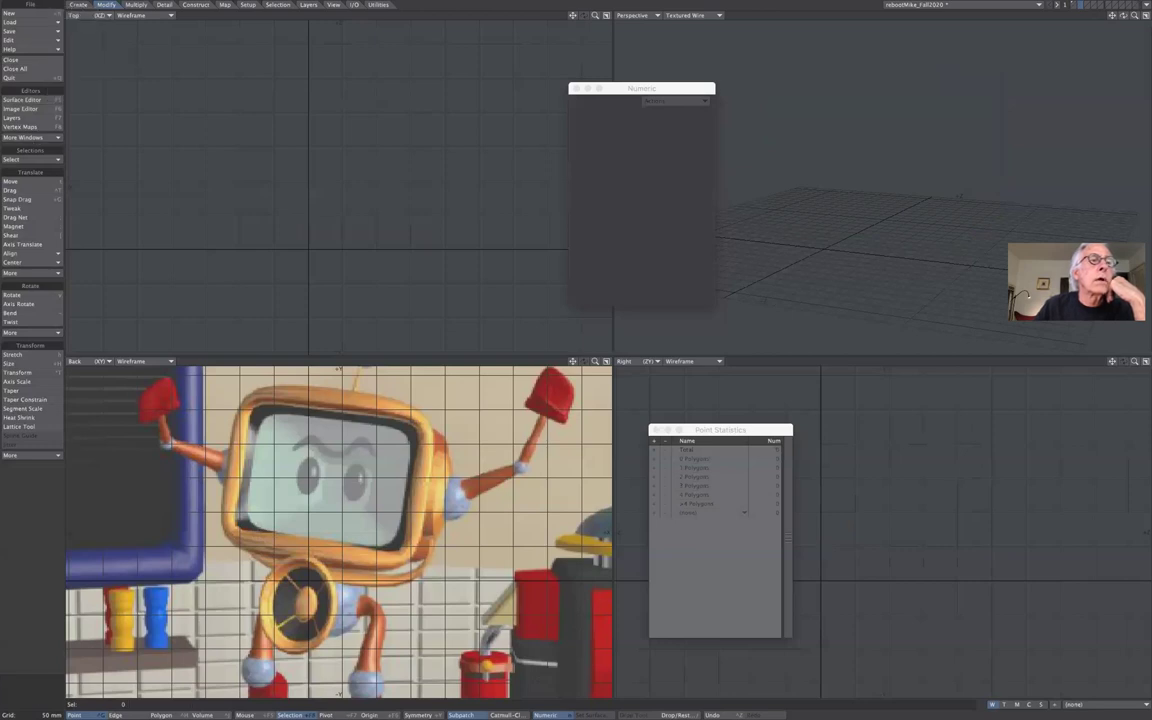
- Draw a box about 260 mm wide and 265 mm high over the TV head in the Back view, extending it about 215 mm deep
left_click(78, 5)
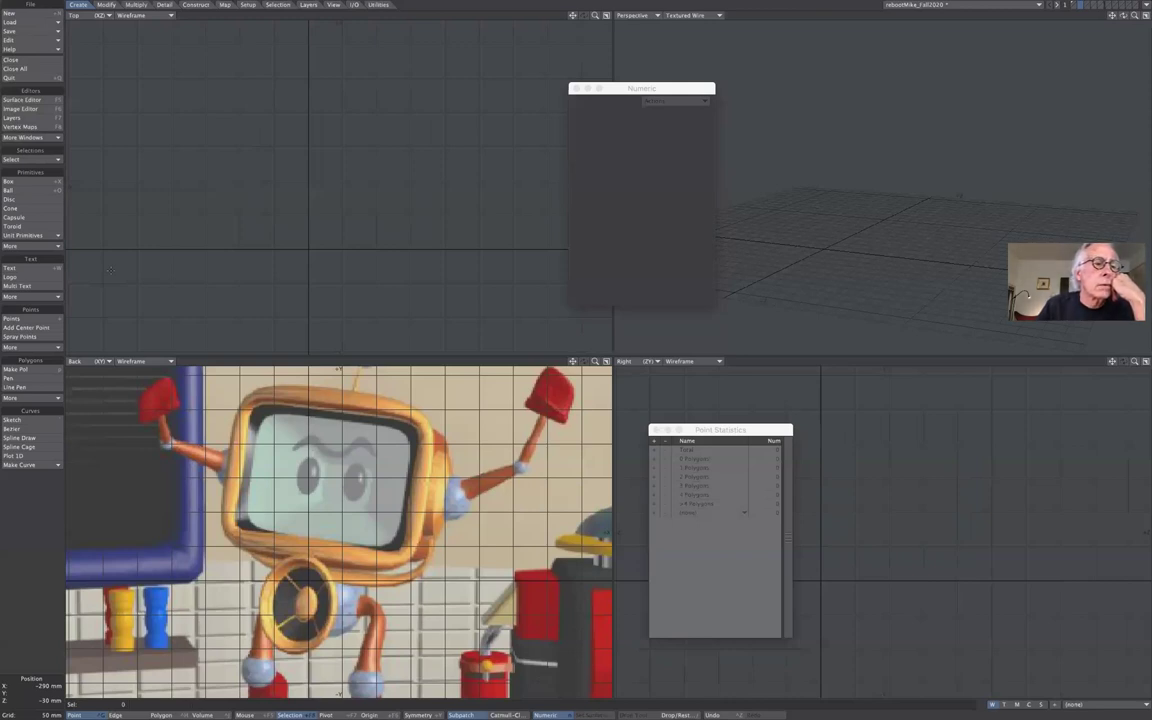
left_click(30, 181)
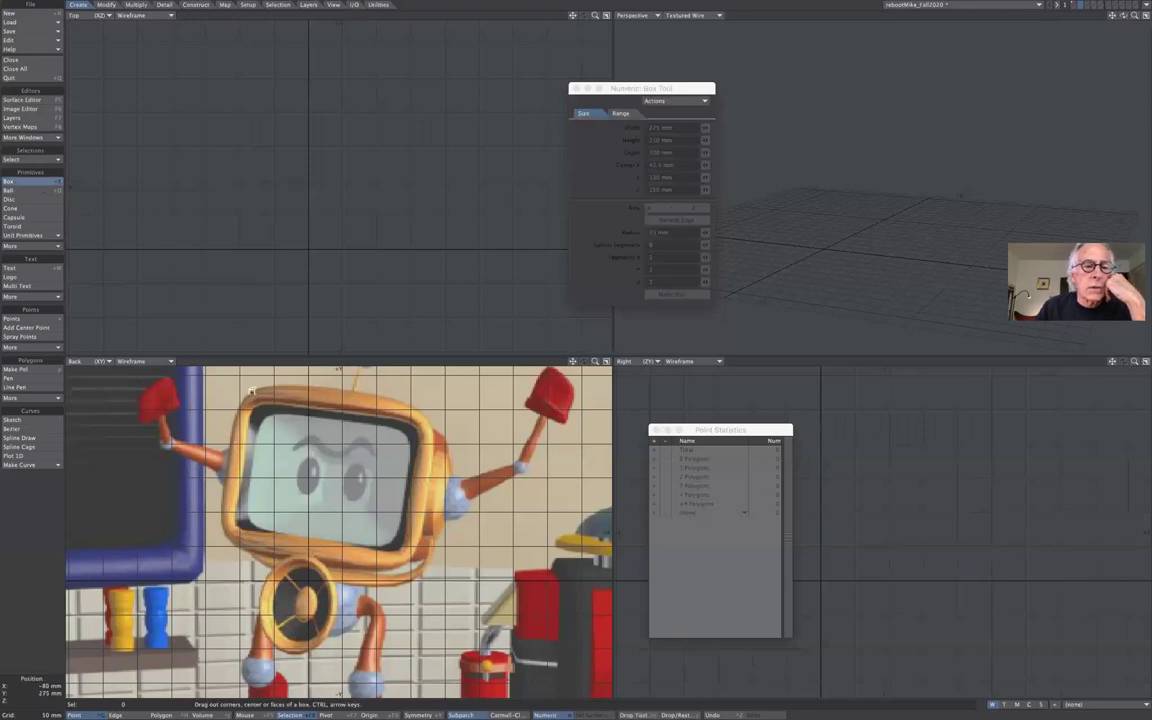
left_click_drag(250, 393, 428, 573)
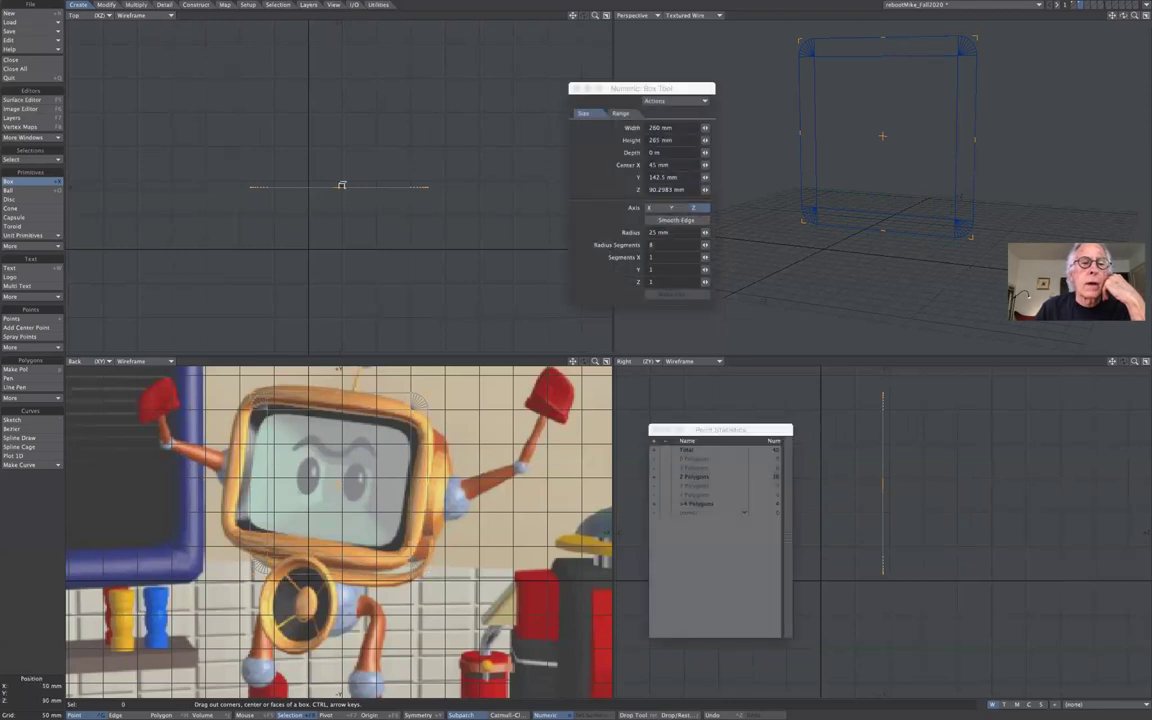
left_click_drag(341, 186, 341, 40)
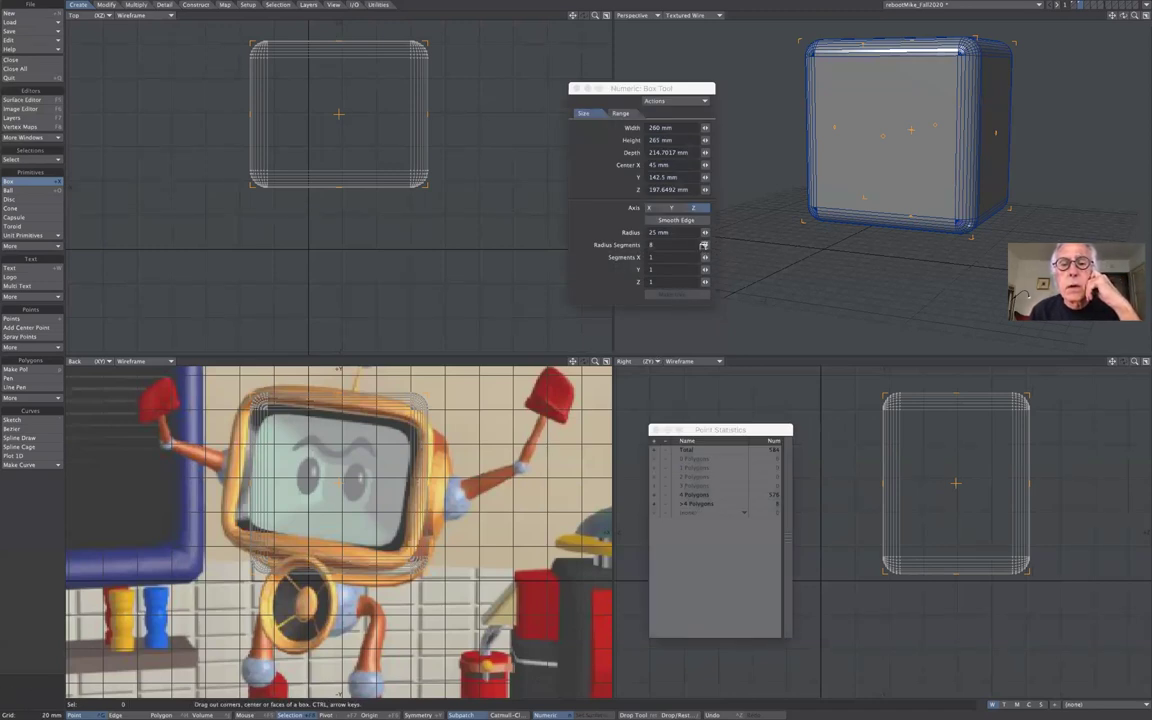
- Remove the box's rounding with 1 radius segment and a 0 m radius, and lower its height to 215 mm
left_click(704, 244)
left_click_drag(704, 244, 660, 248)
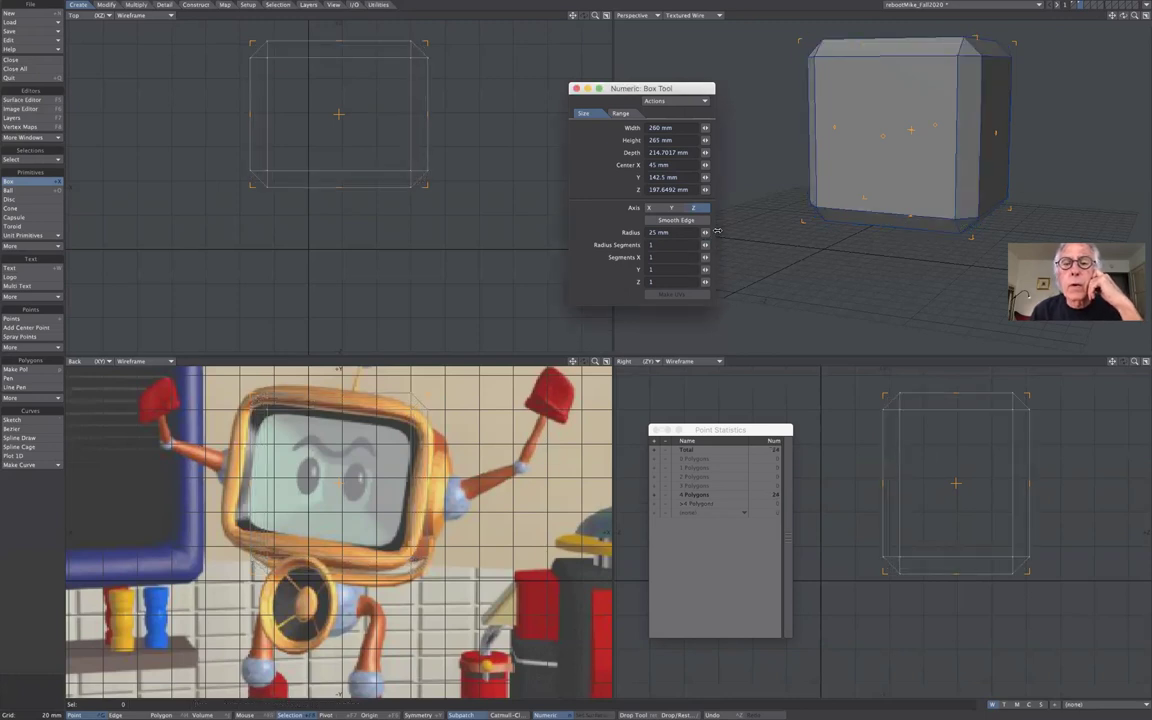
left_click_drag(705, 233, 656, 231)
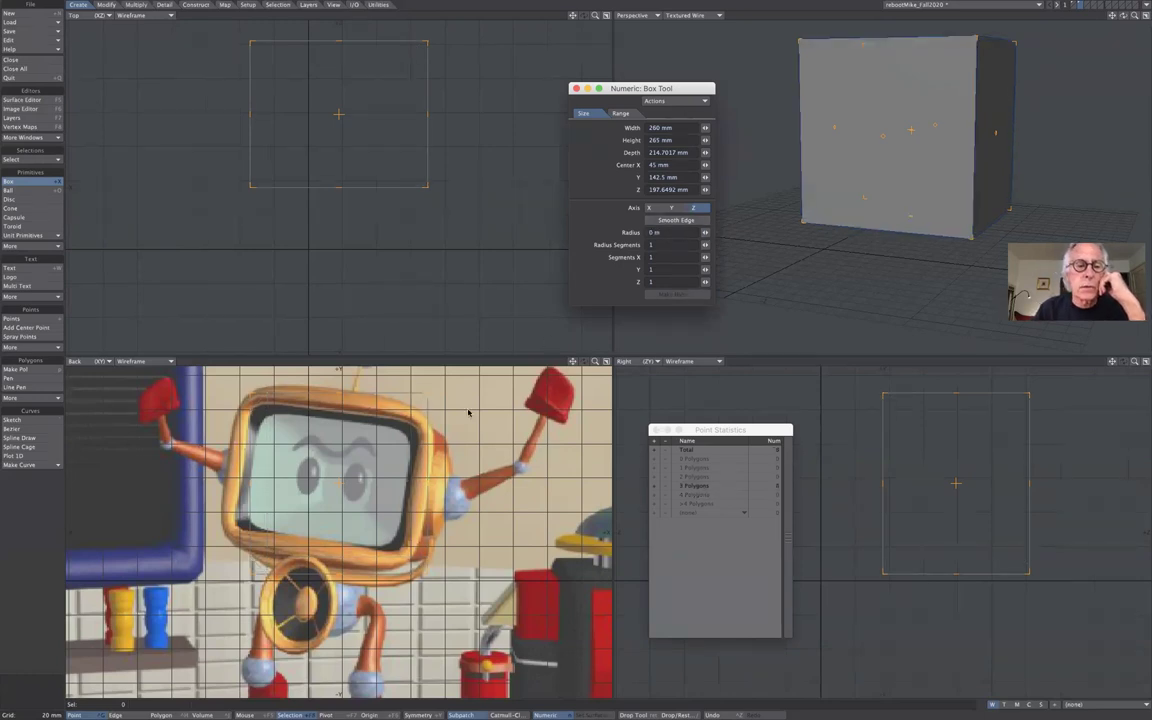
left_click_drag(338, 397, 331, 427)
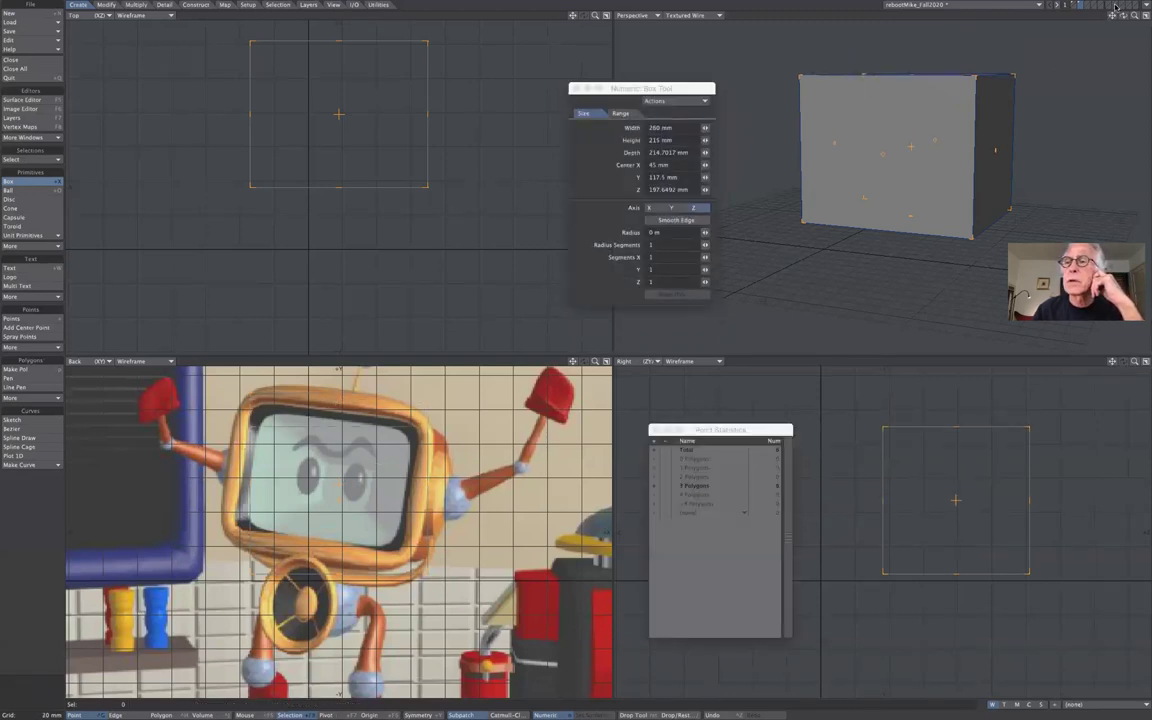
left_click_drag(1122, 15, 1109, 15)
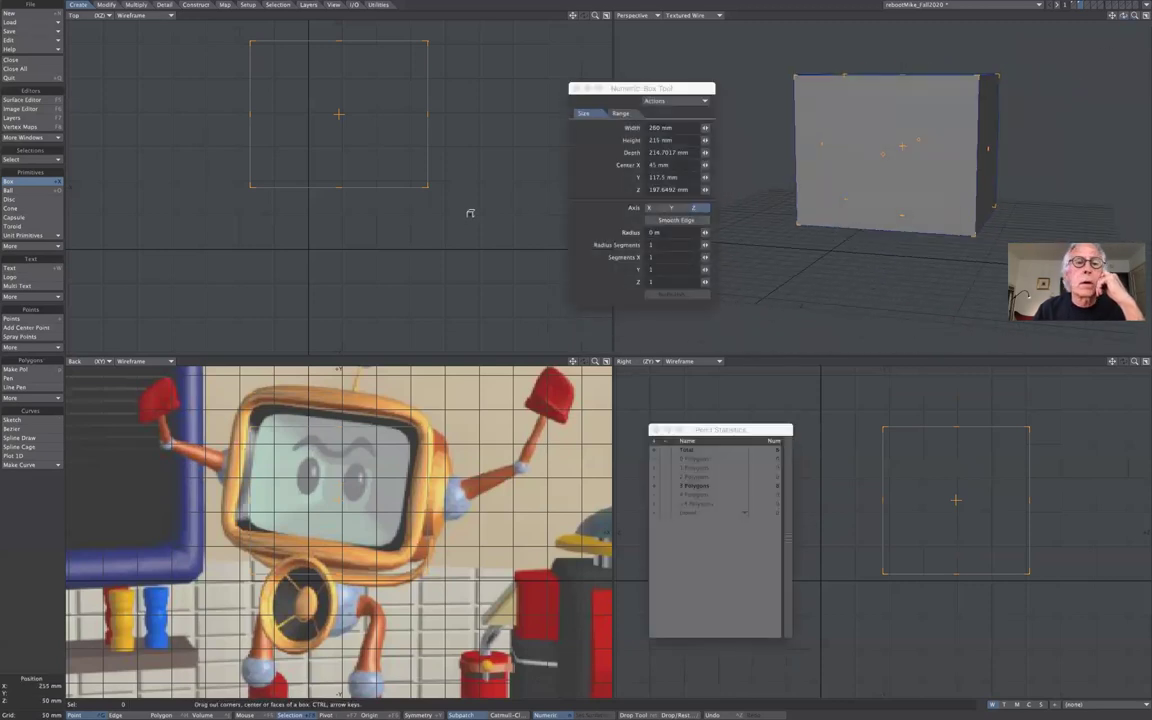
left_click(33, 183)
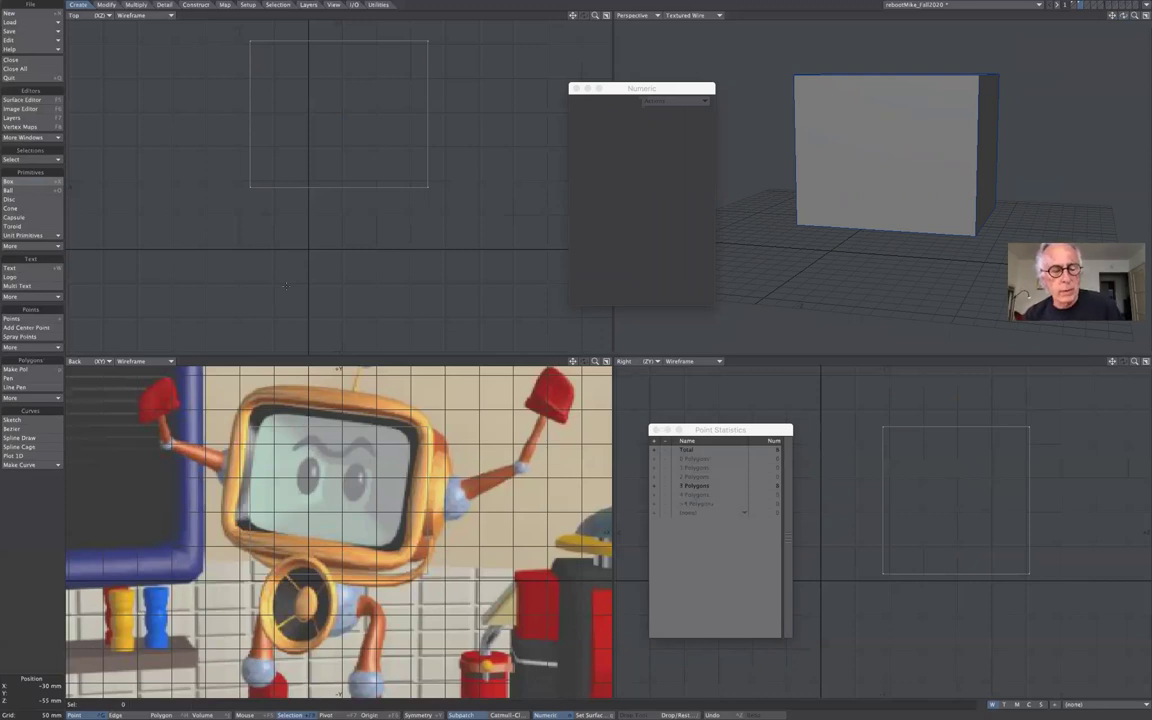
- Toggle the plain box between SubPatch and polygon mode to compare its smoothed and flat shapes
key("Tab")
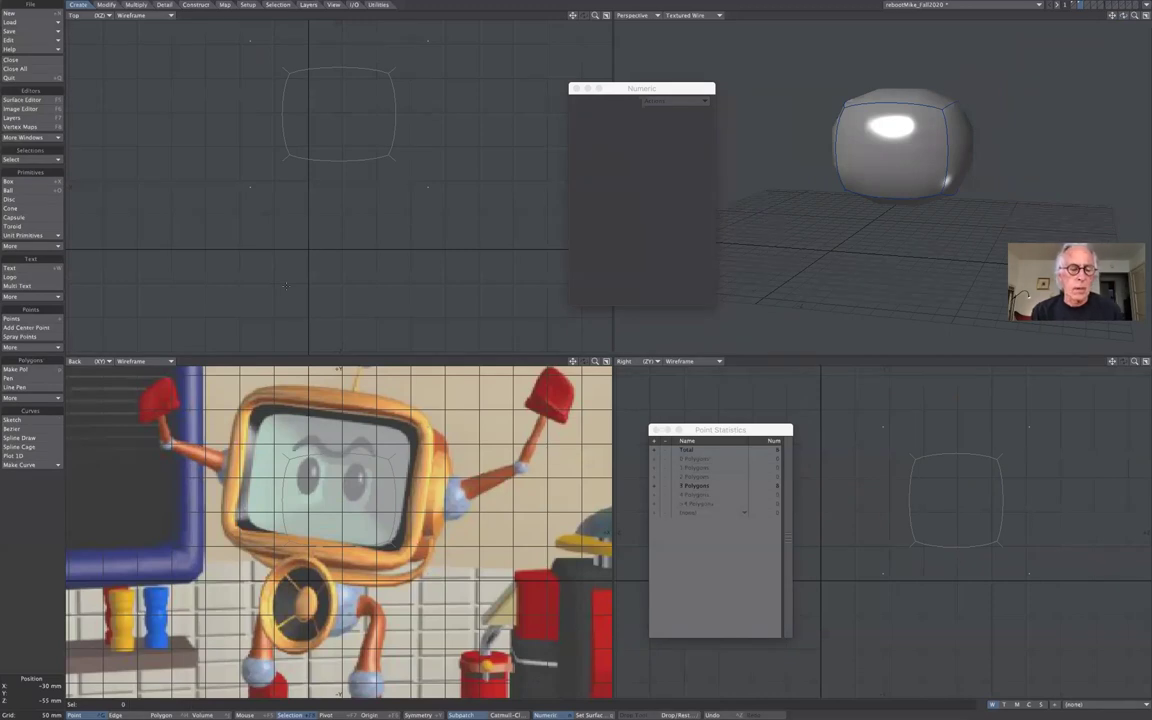
key("Tab")
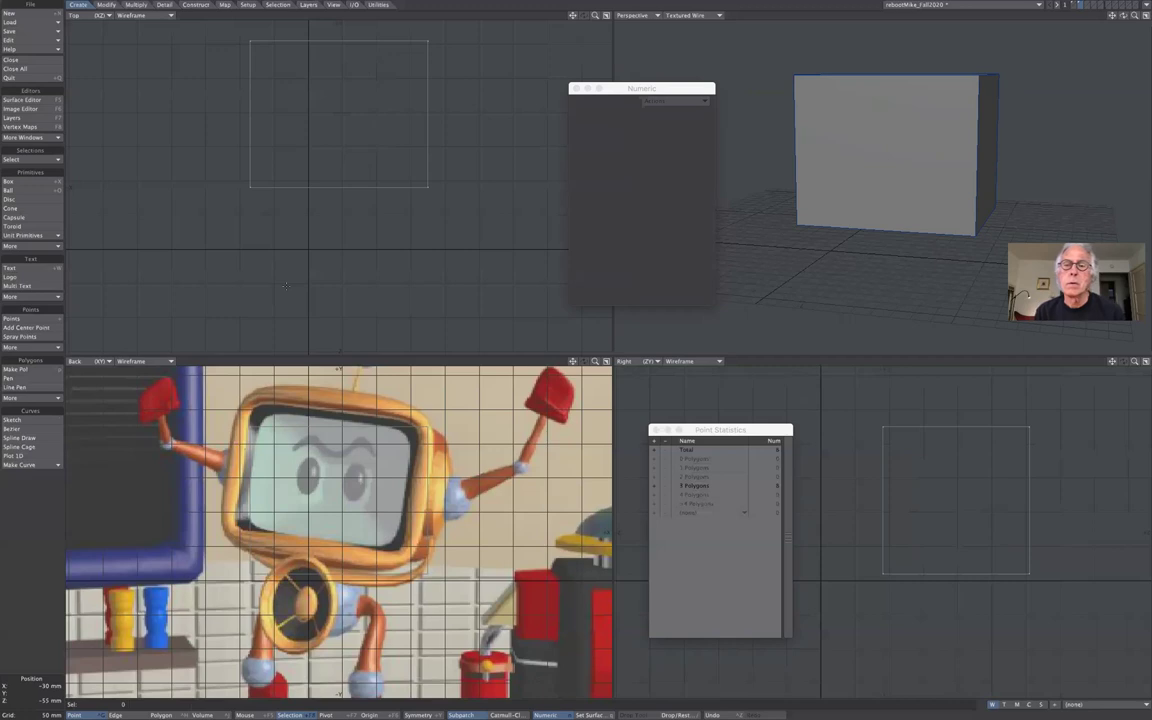
key("Tab")
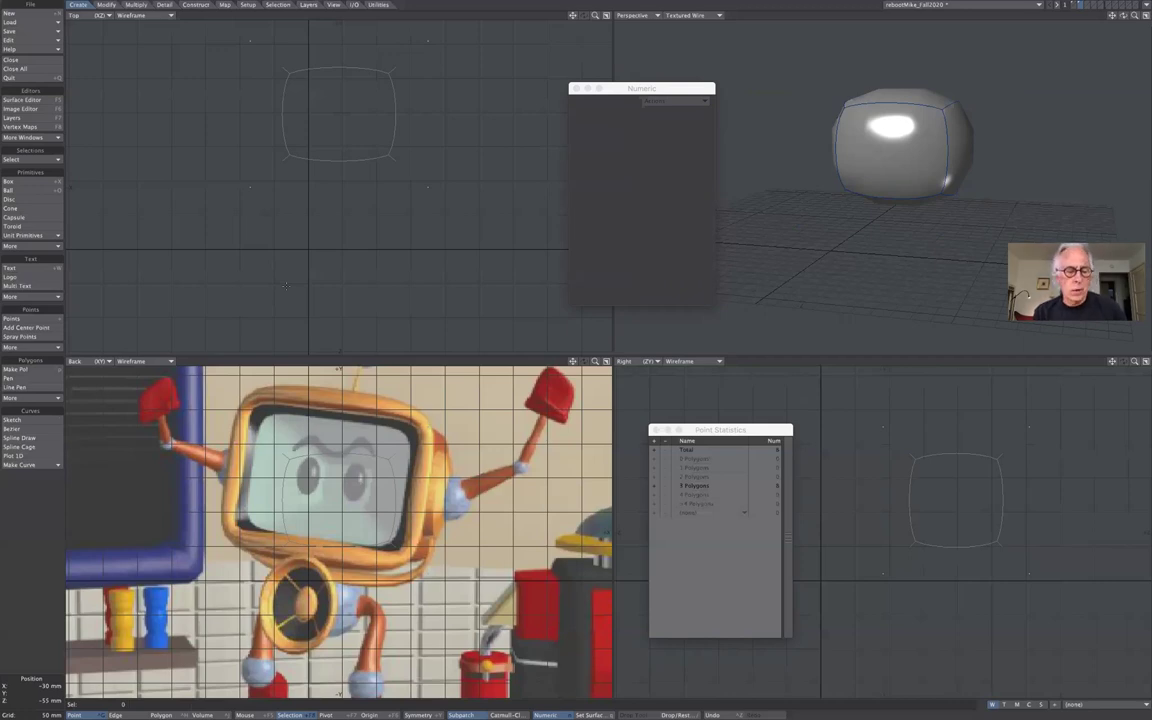
key("Tab")
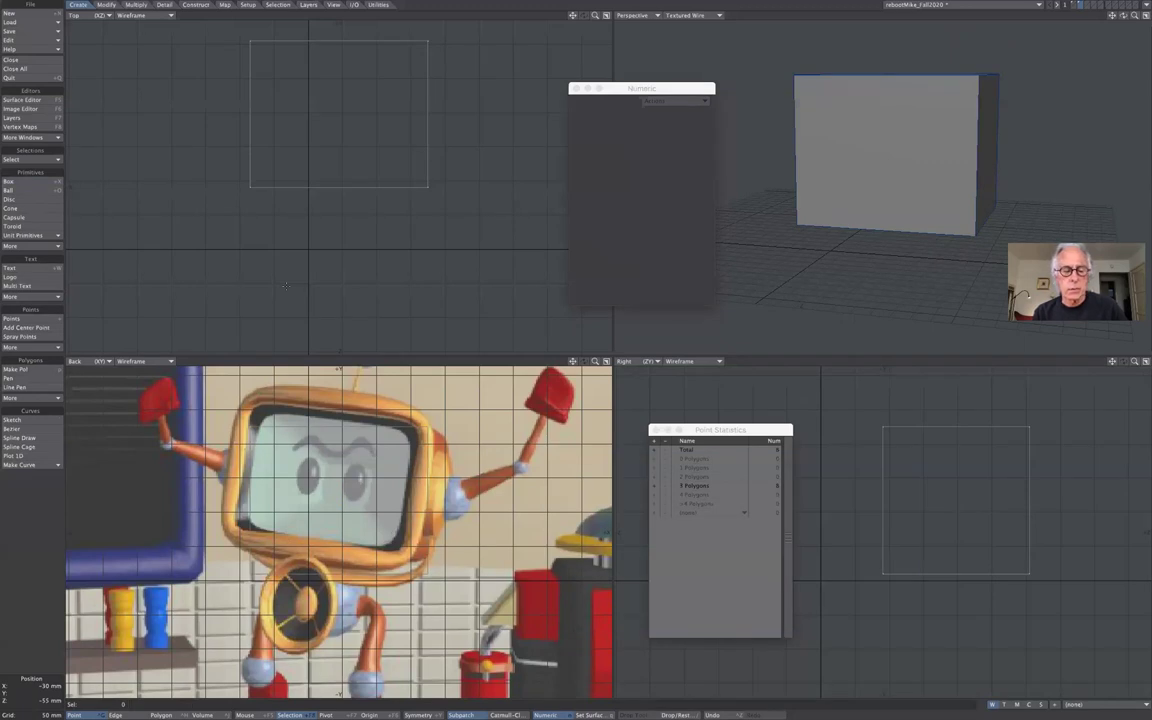
- Delete the plain box and recreate it by activating the Box tool with its previous 260 x 215 x 214.7017 mm dimensions
key("Delete")
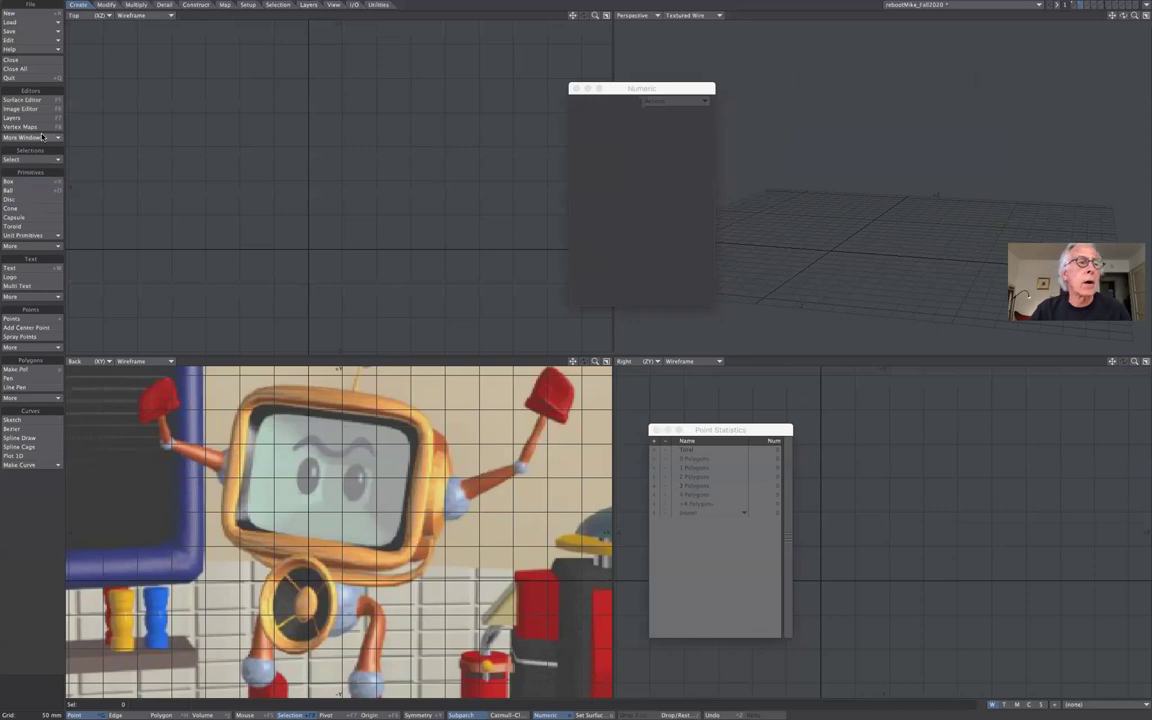
left_click(43, 184)
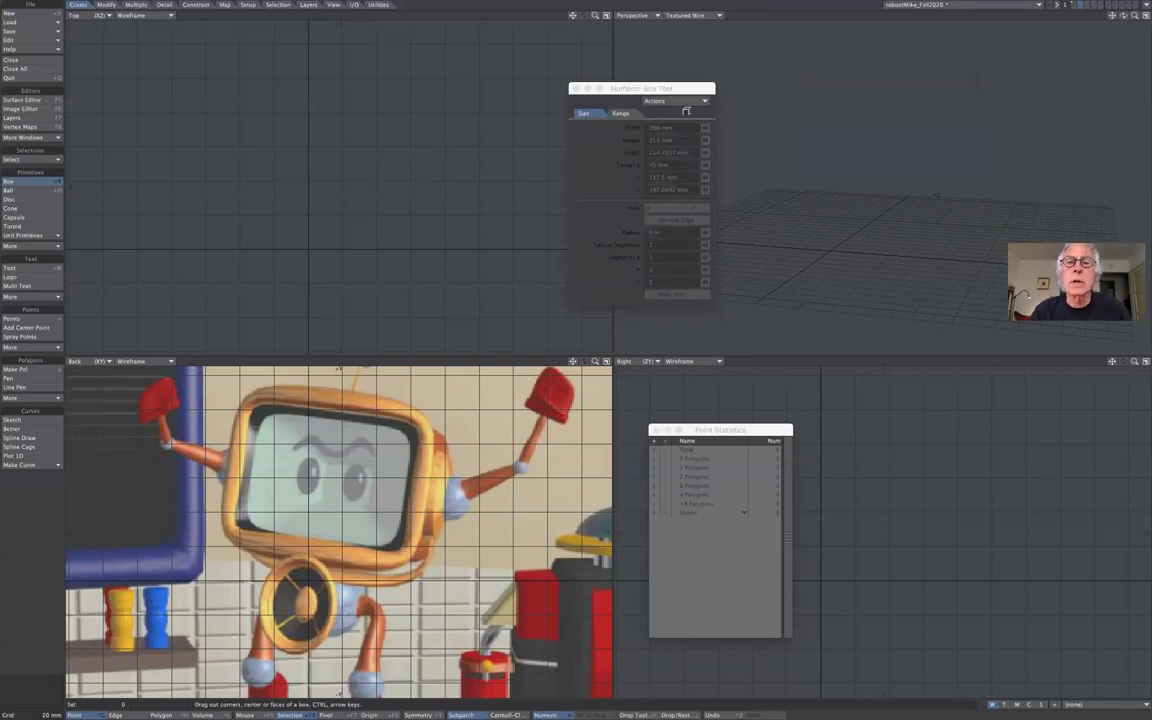
left_click_drag(685, 89, 738, 94)
left_click(730, 107)
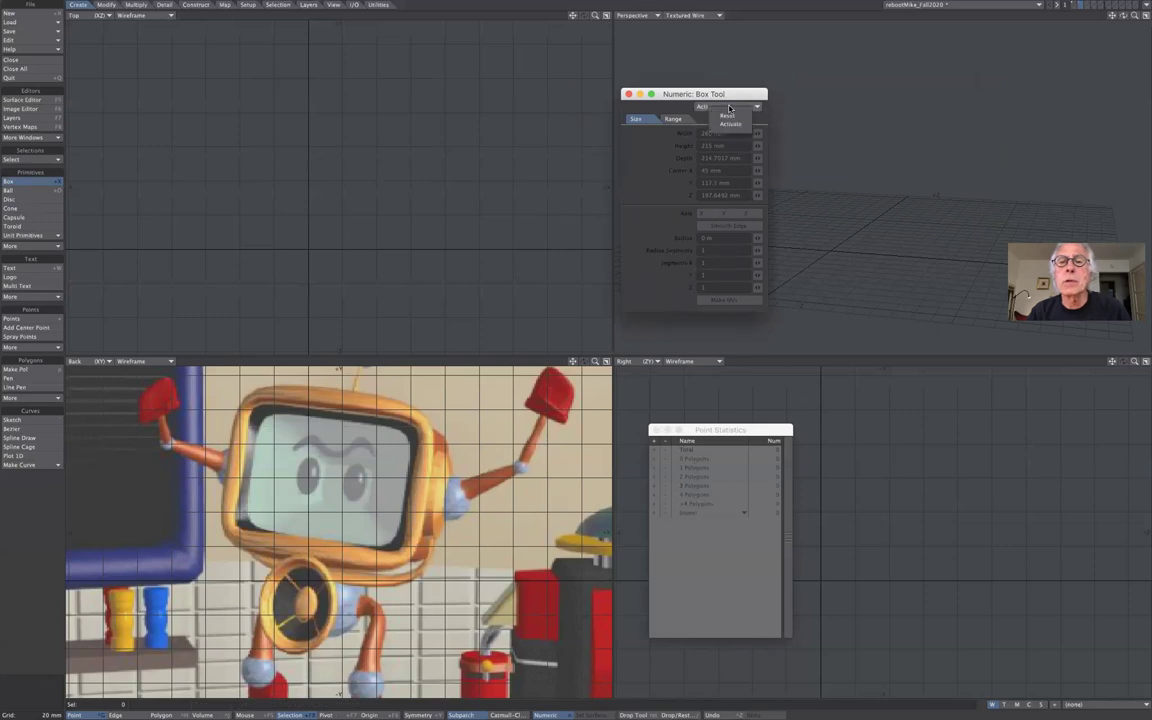
left_click(731, 123)
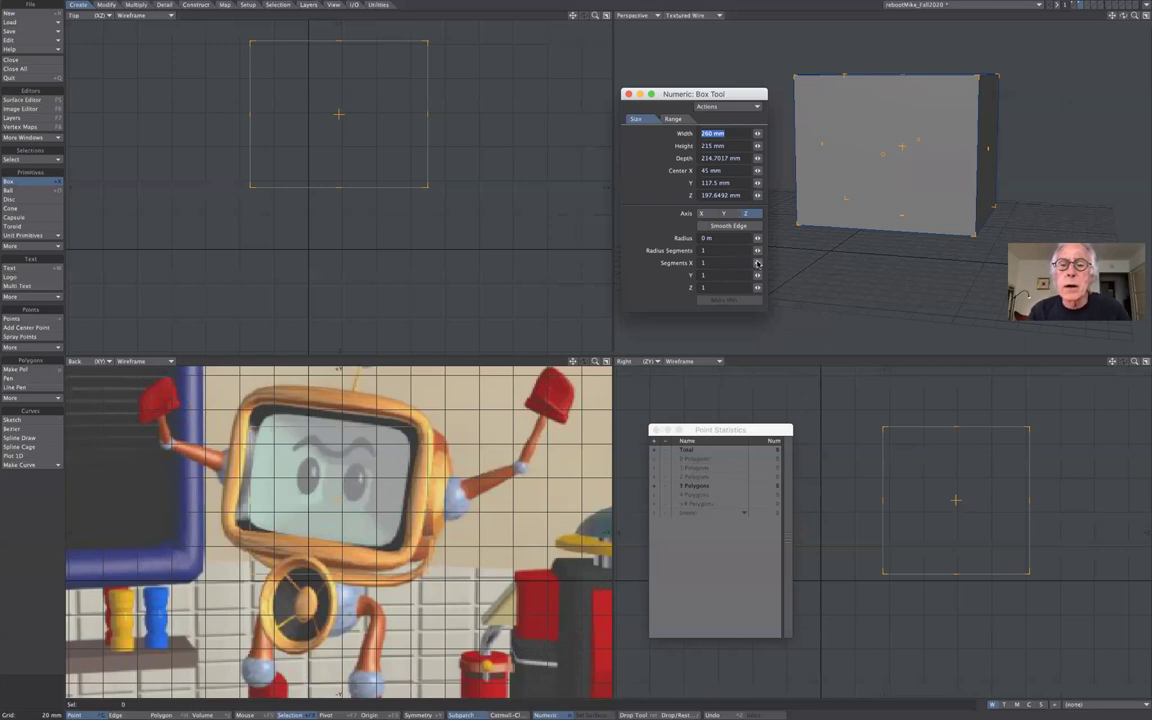
- Divide the box into 6 segments in X, 4 in Y and 4 in Z, and convert it to SubPatches
double_click(700, 263)
type("6")
key("Tab")
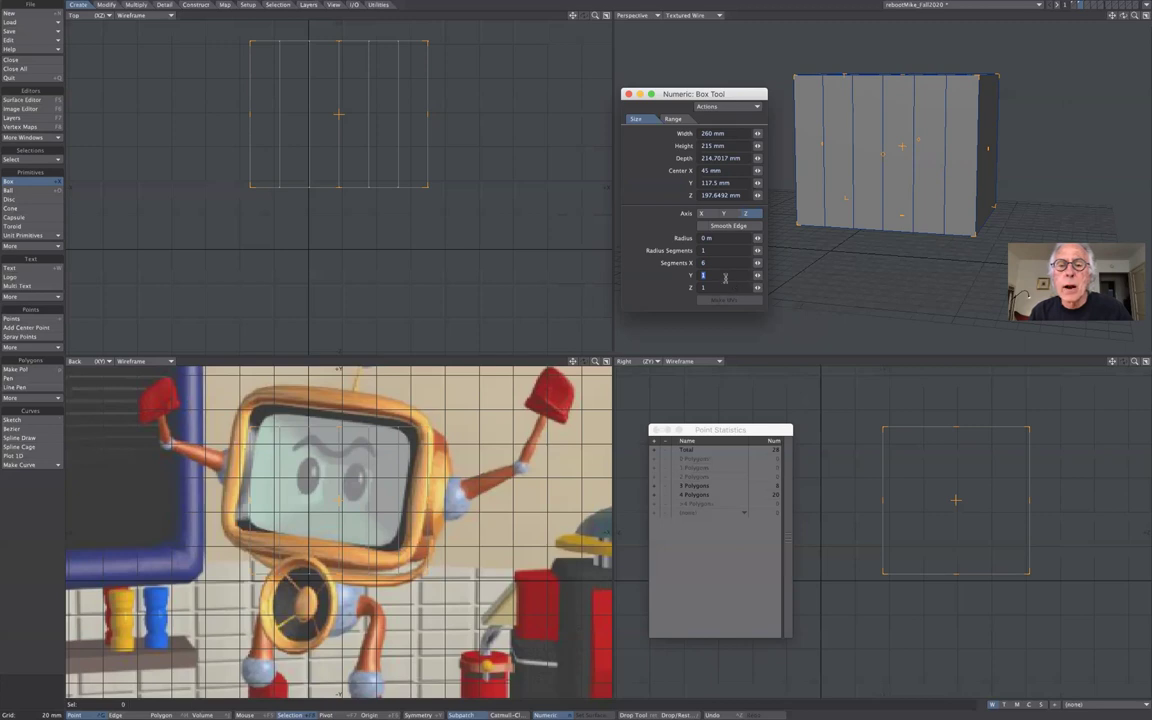
type("4")
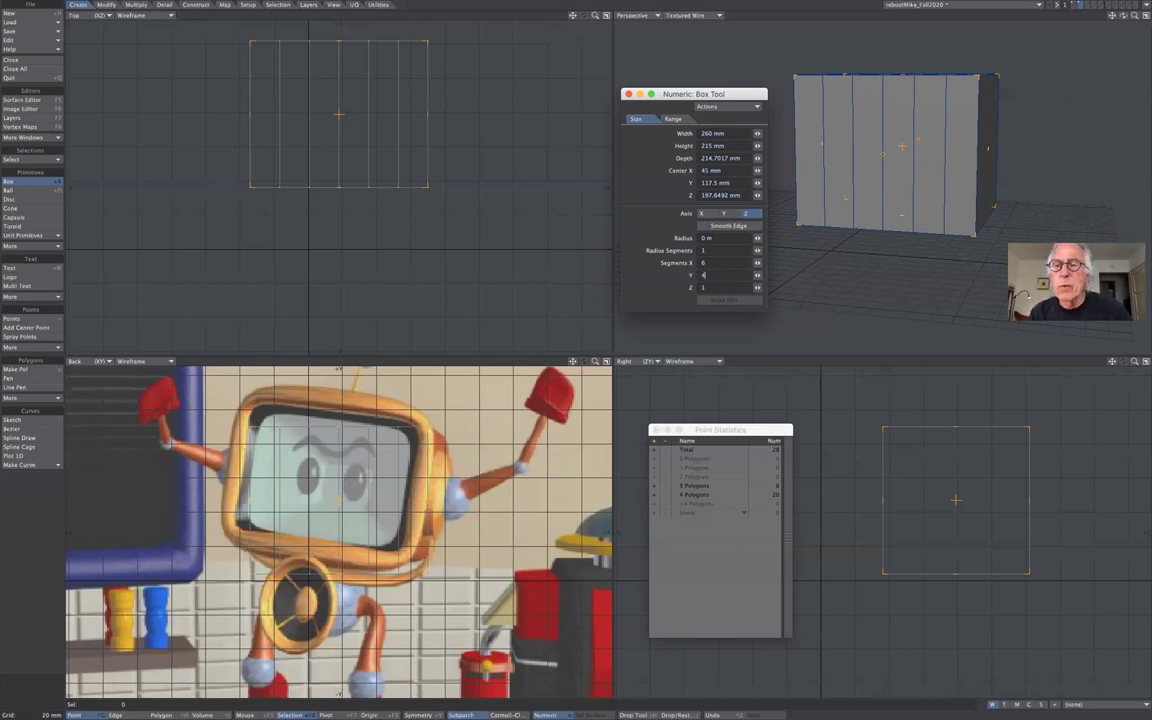
key("Tab")
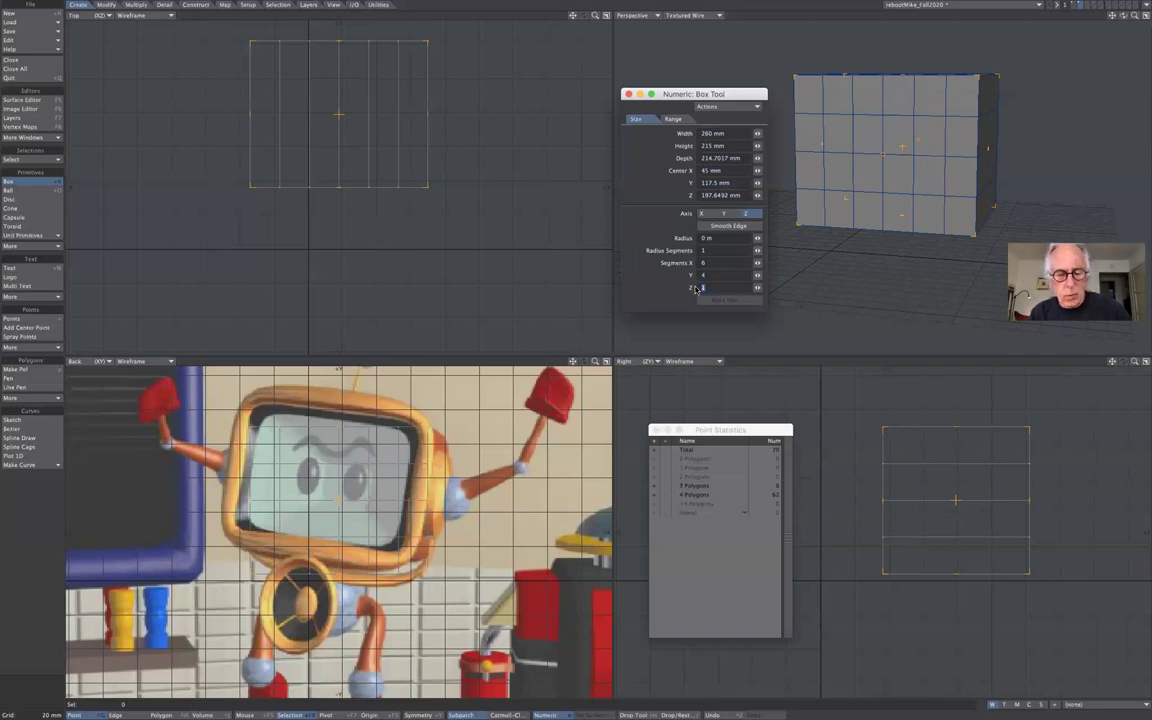
type("4")
key("Tab")
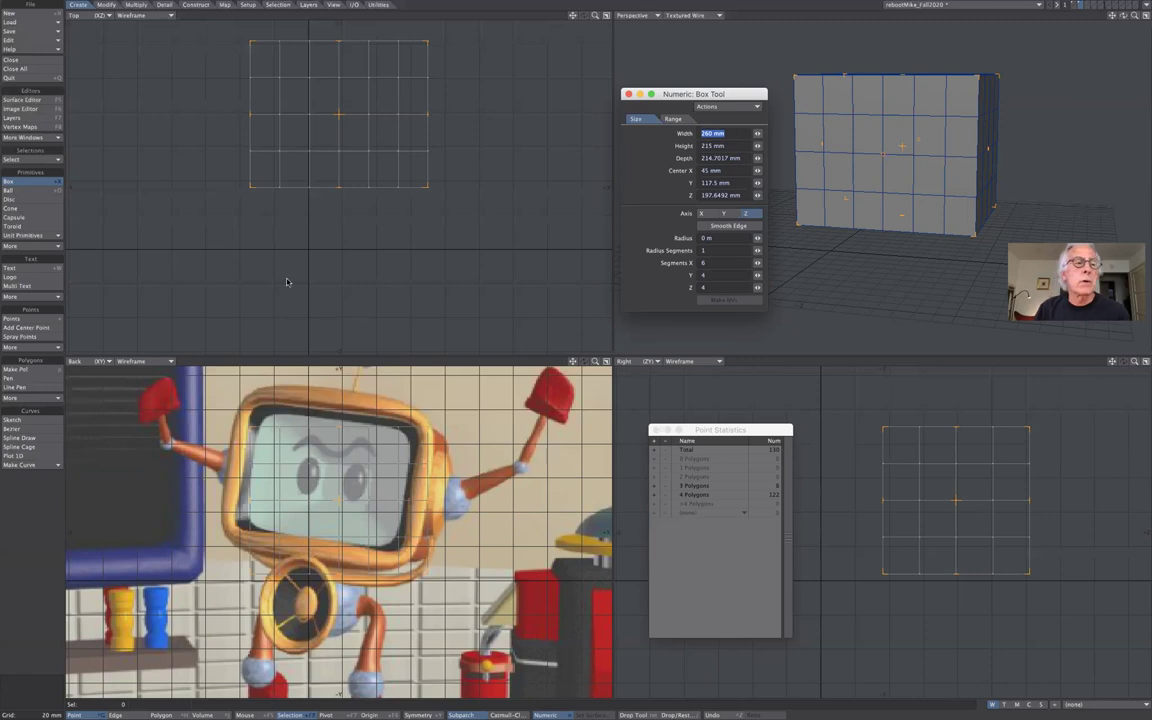
left_click(40, 184)
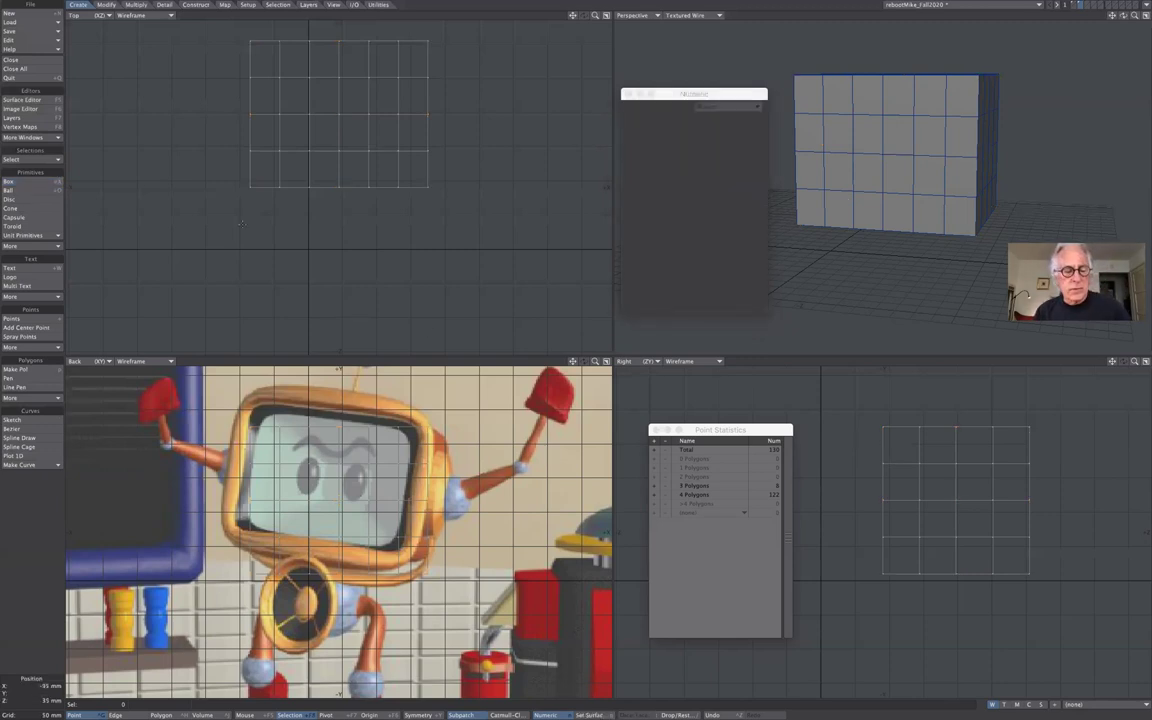
key("Tab")
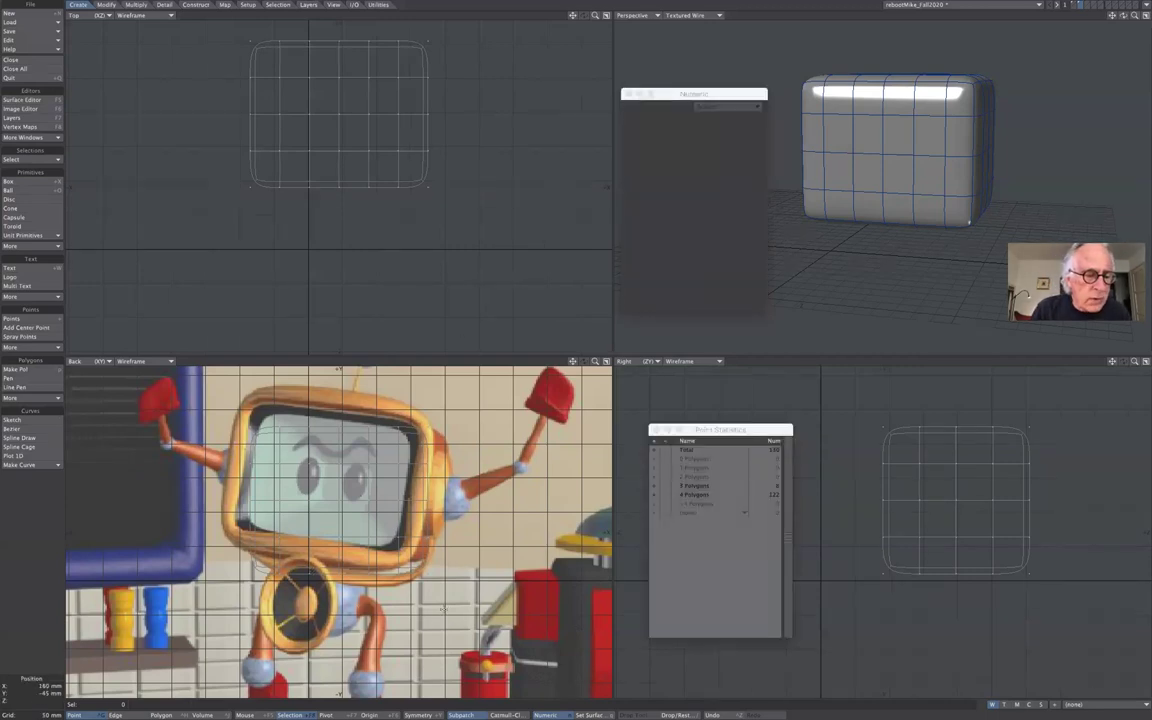
- Select the eight inner polygons on the box's front face and change the Top viewport to a Back view
left_click(160, 714)
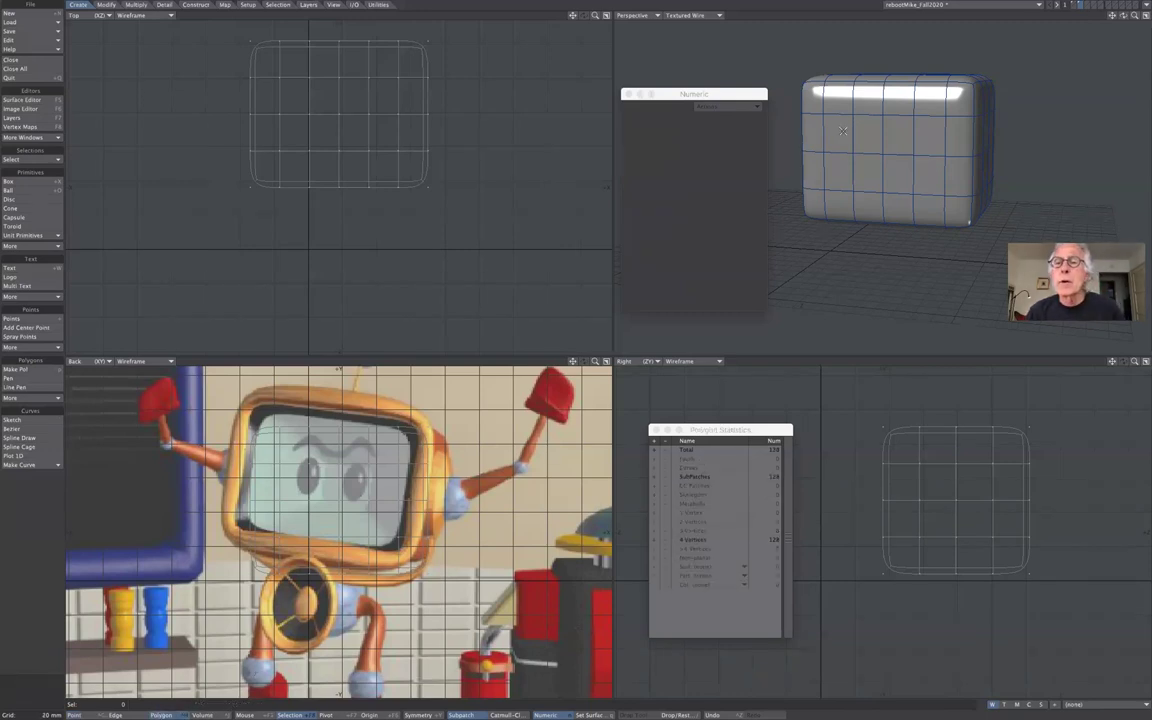
mouse_move(836, 129)
left_mouse_down()
mouse_move(935, 135)
mouse_move(918, 158)
mouse_move(744, 152)
mouse_move(776, 190)
left_mouse_up()
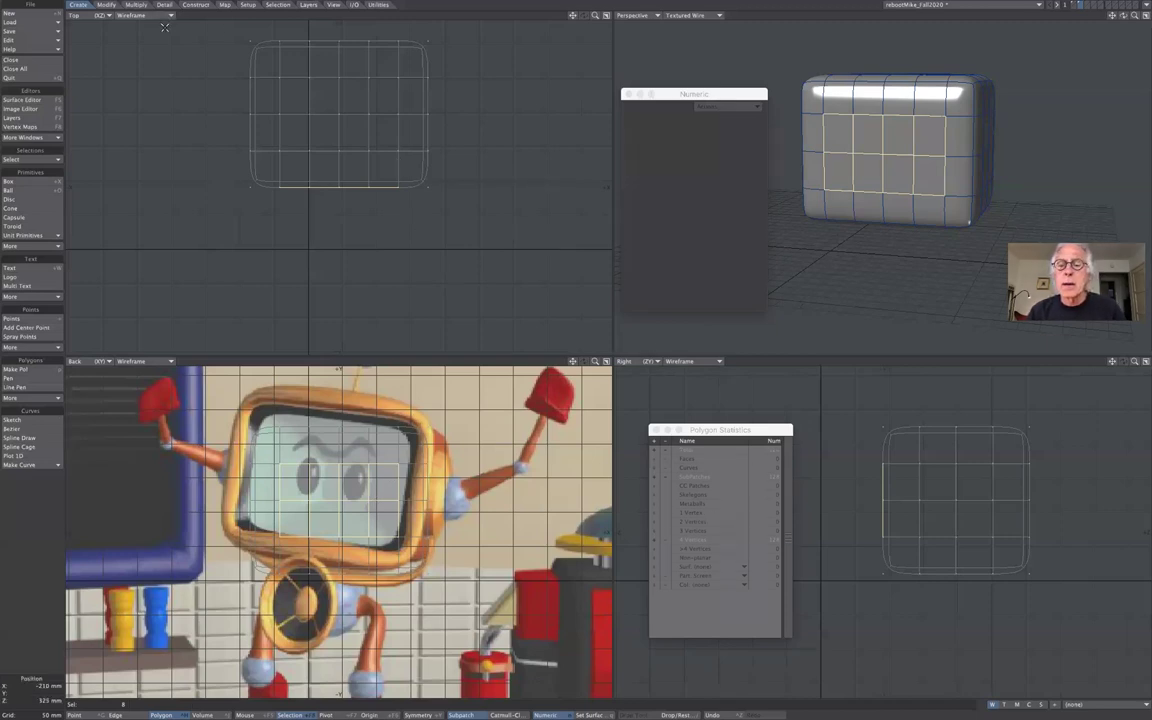
left_click(84, 19)
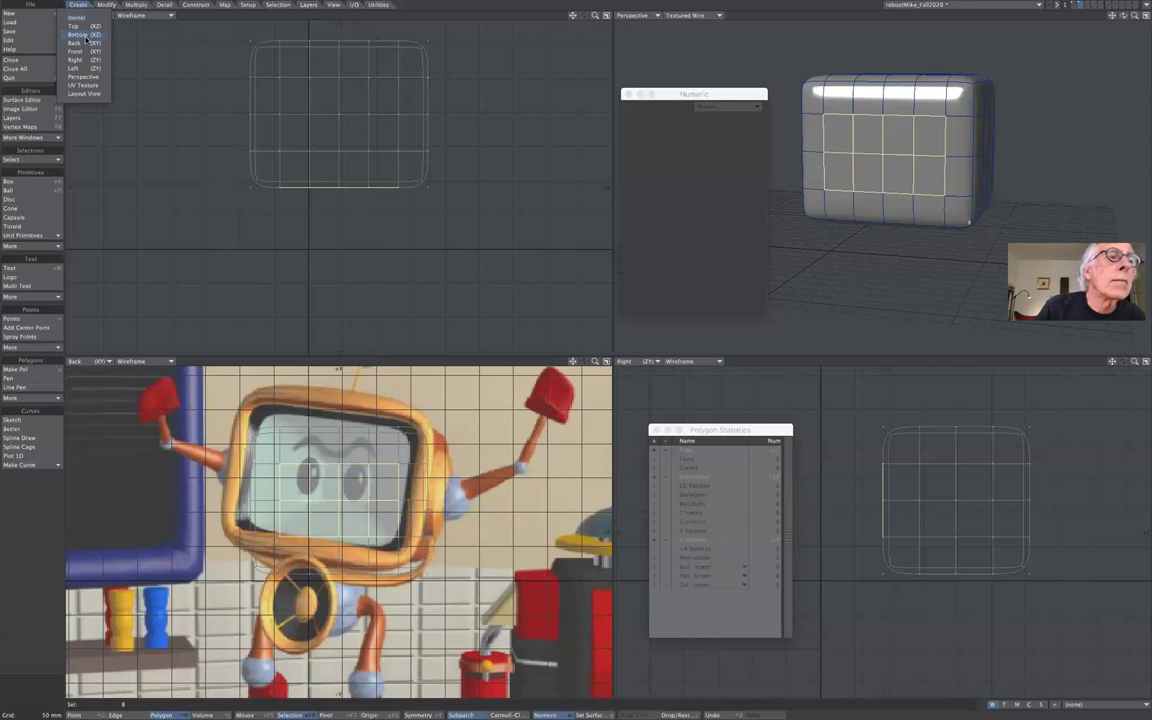
left_click(76, 43)
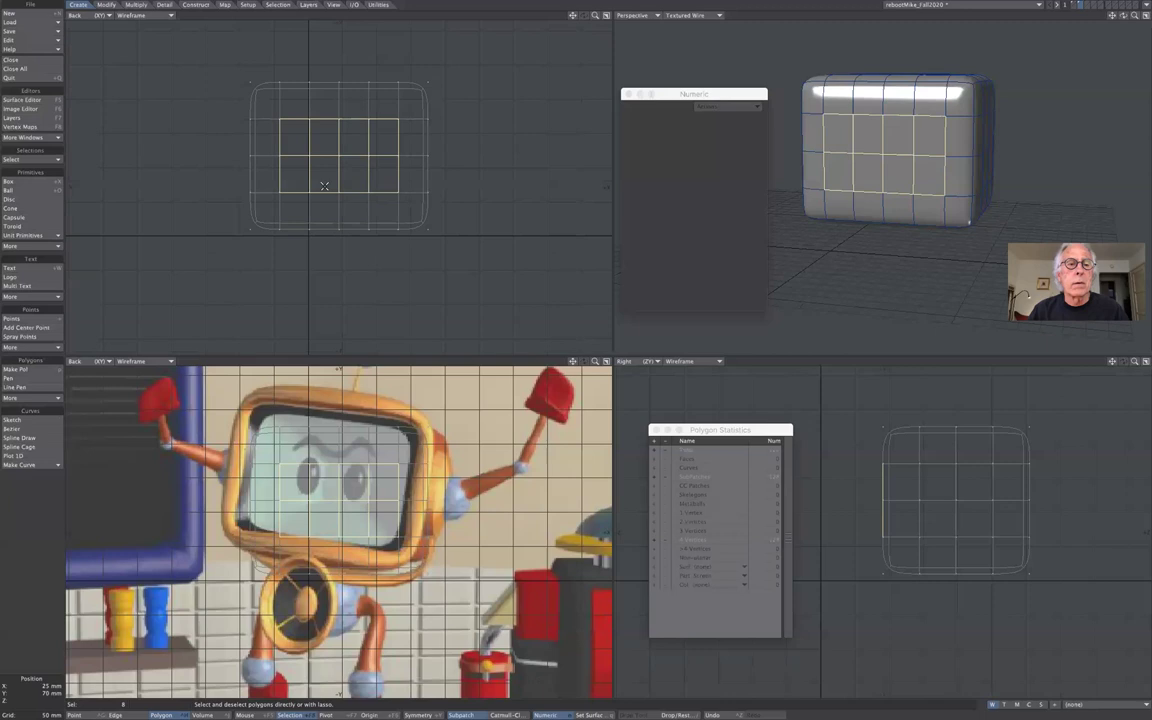
- Stretch the eight selected front polygons to 118% horizontally and 171% vertically about their center in the Back view
key("h")
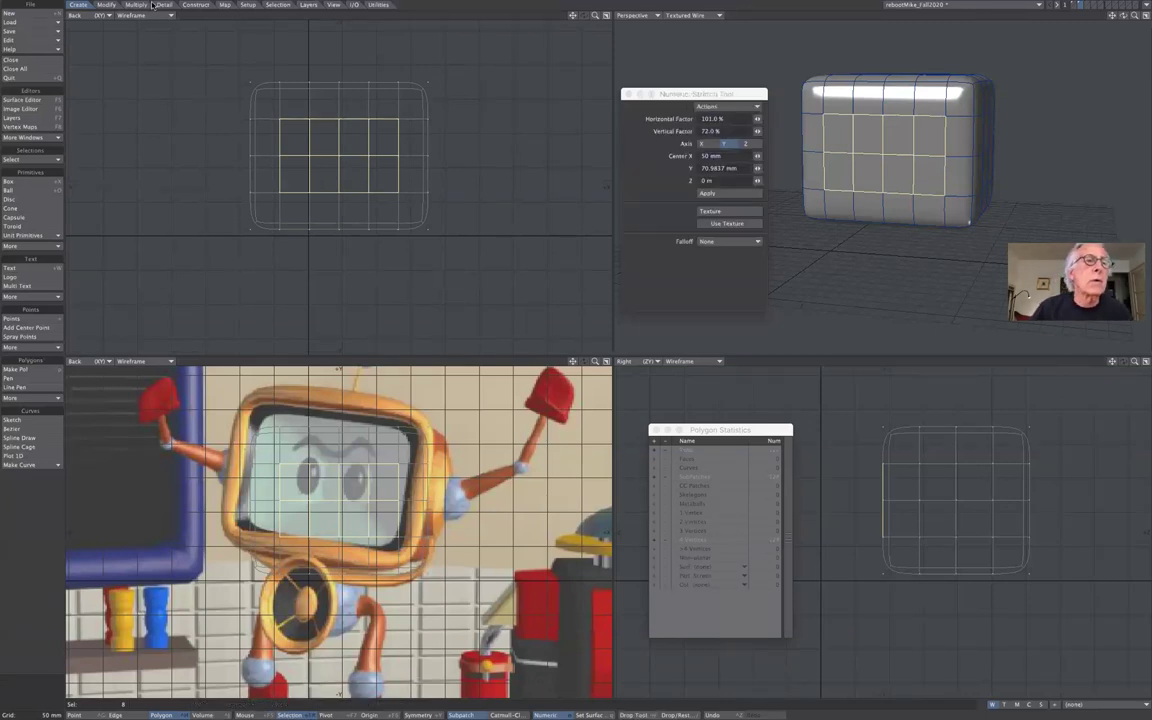
left_click(106, 5)
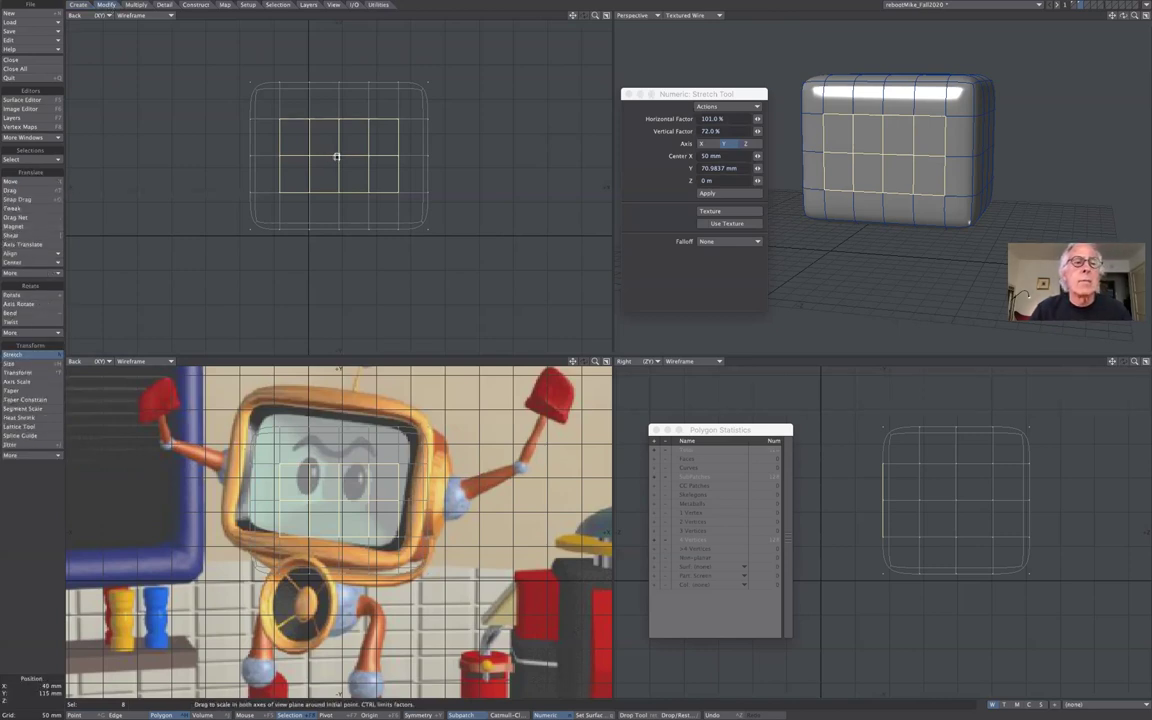
left_click_drag(337, 157, 364, 107)
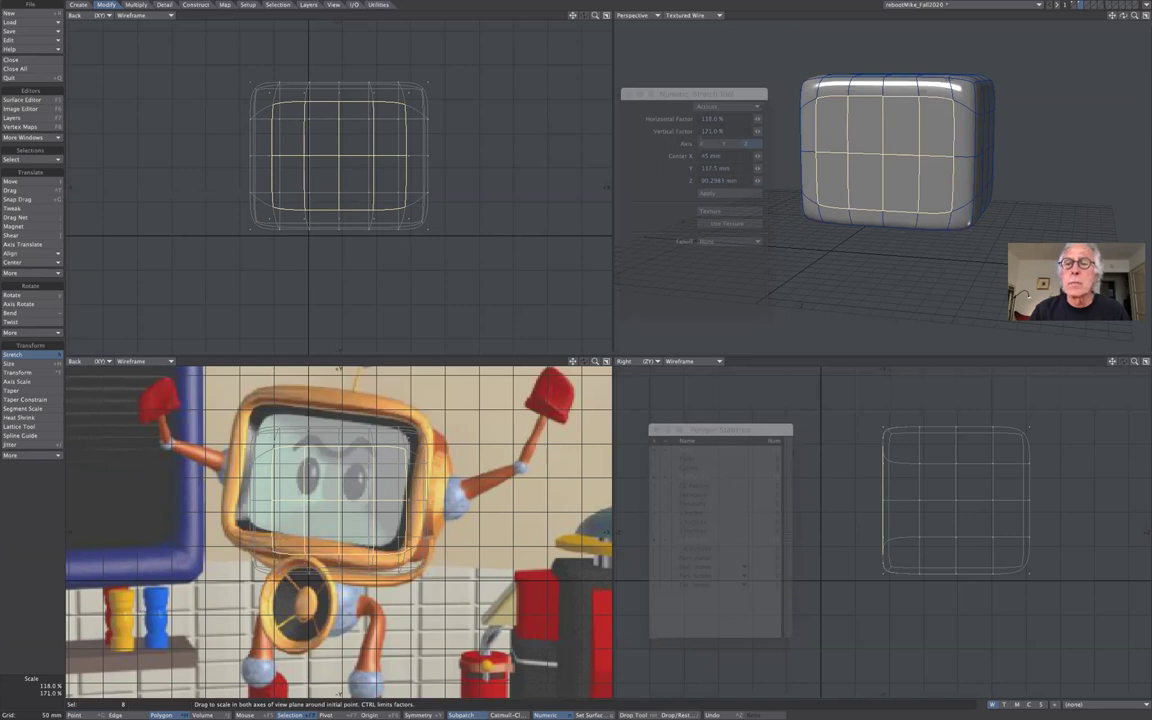
left_click_drag(364, 107, 364, 108)
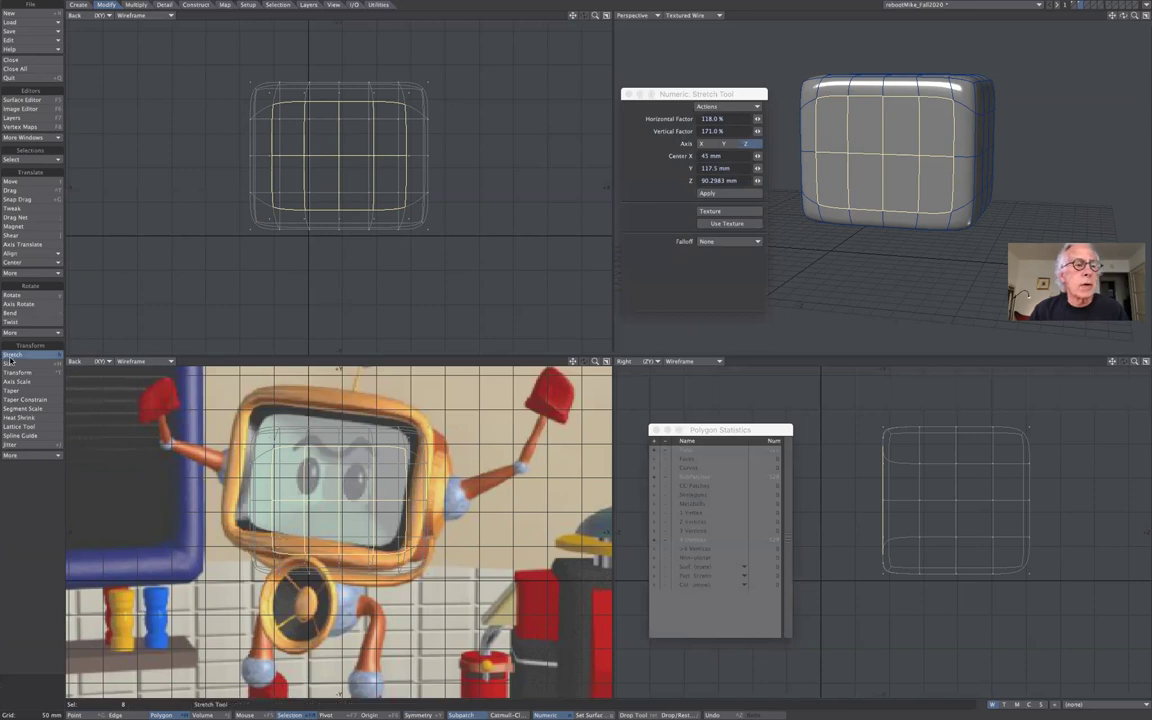
key("space")
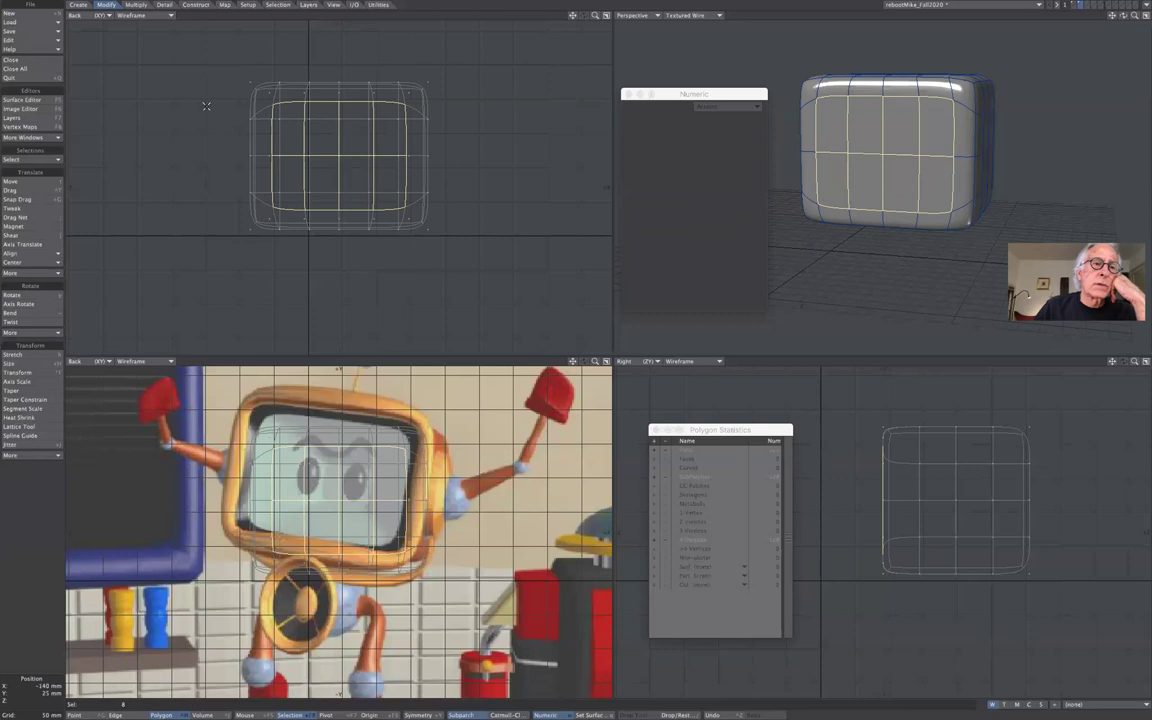
- Smooth Shift the enlarged front polygons with a 0 m offset to add a border around the screen area
left_click(136, 5)
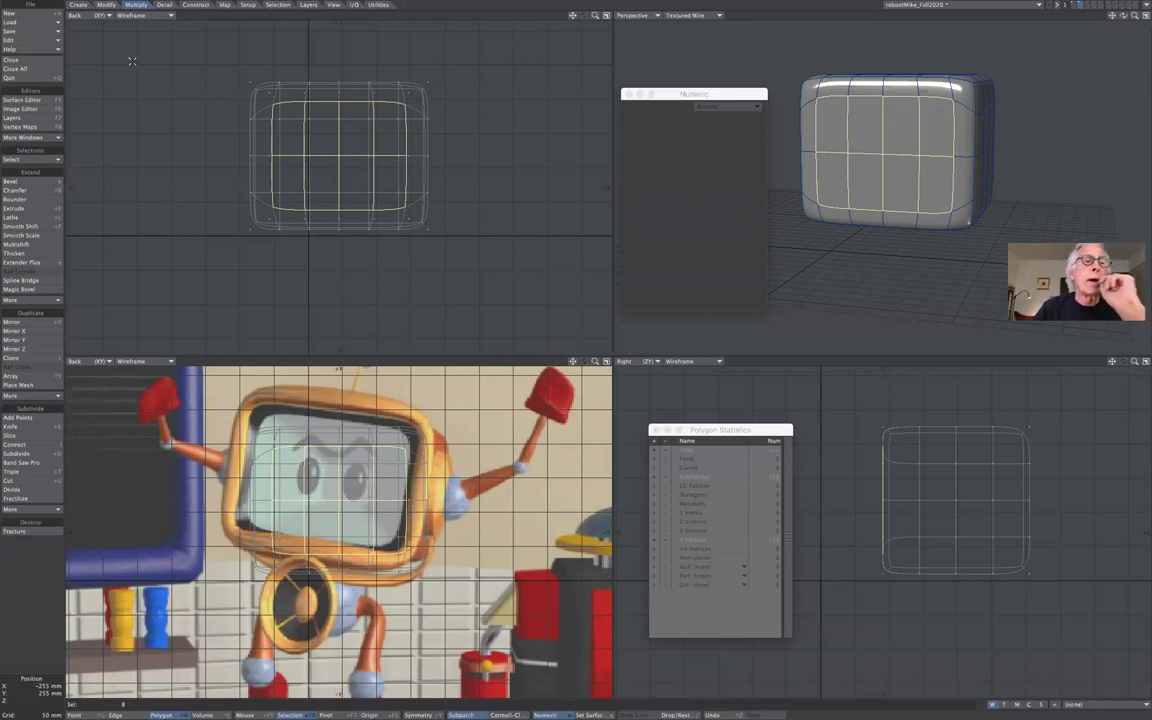
left_click(41, 229)
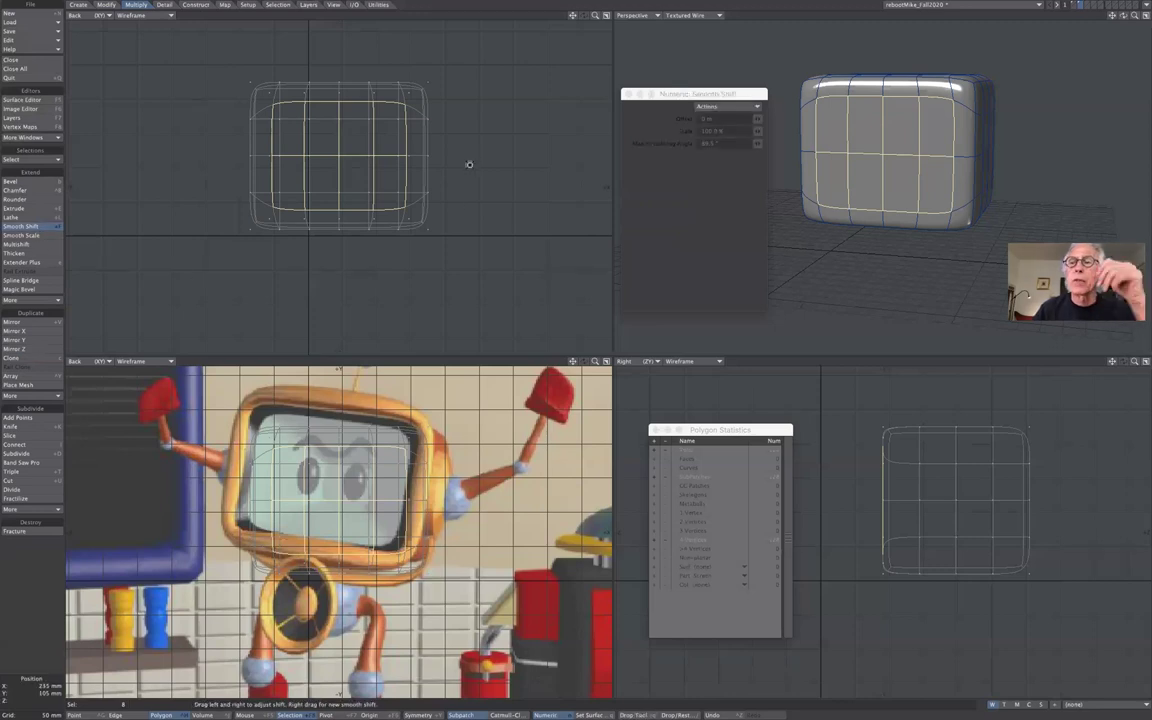
left_click(482, 133)
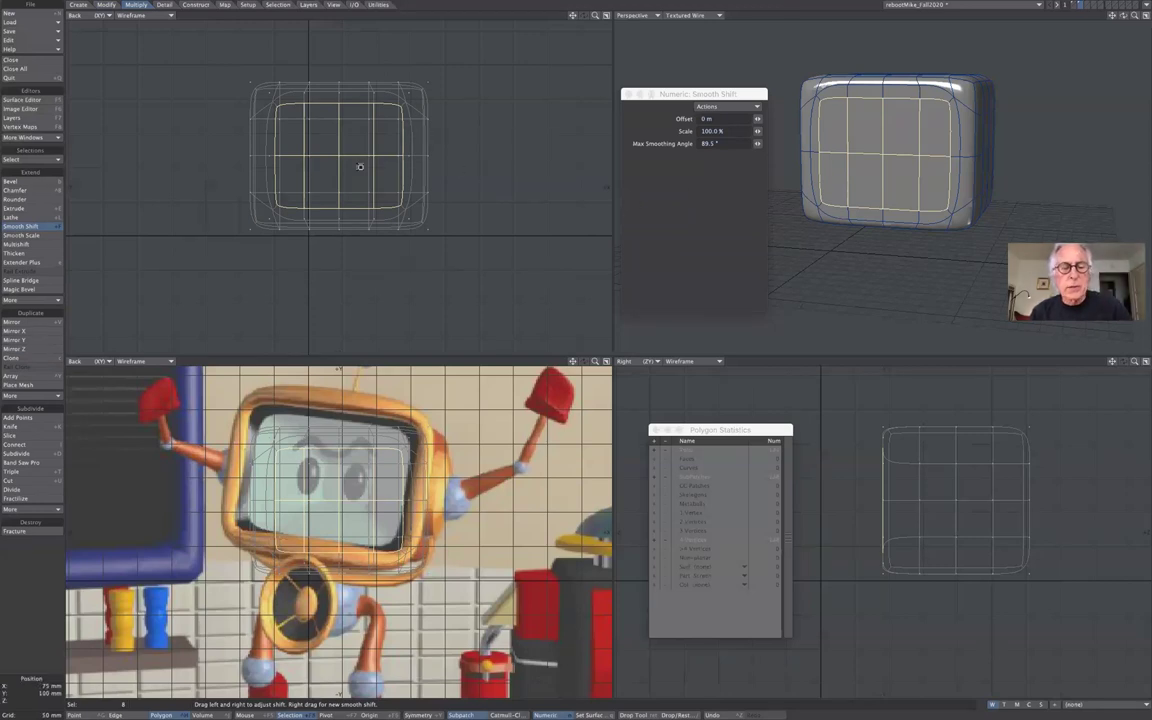
- Change the upper Back viewport to a Top view and move the front polygons 20 mm along Z into the box
key("t")
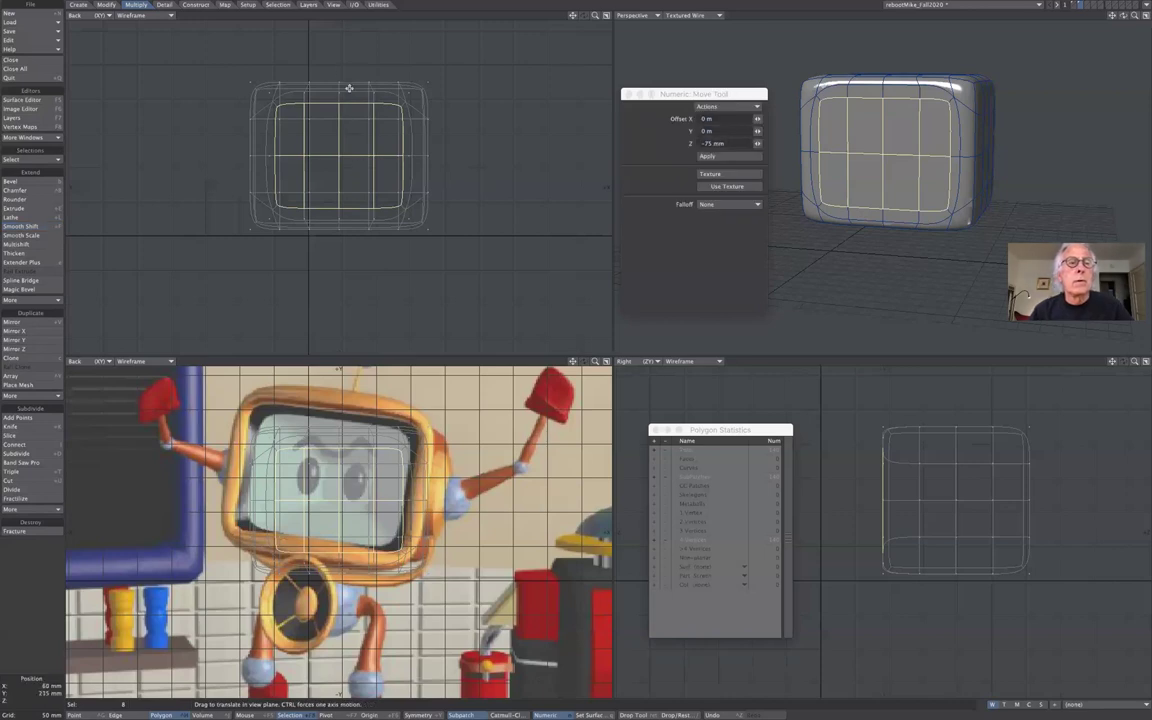
left_click(80, 17)
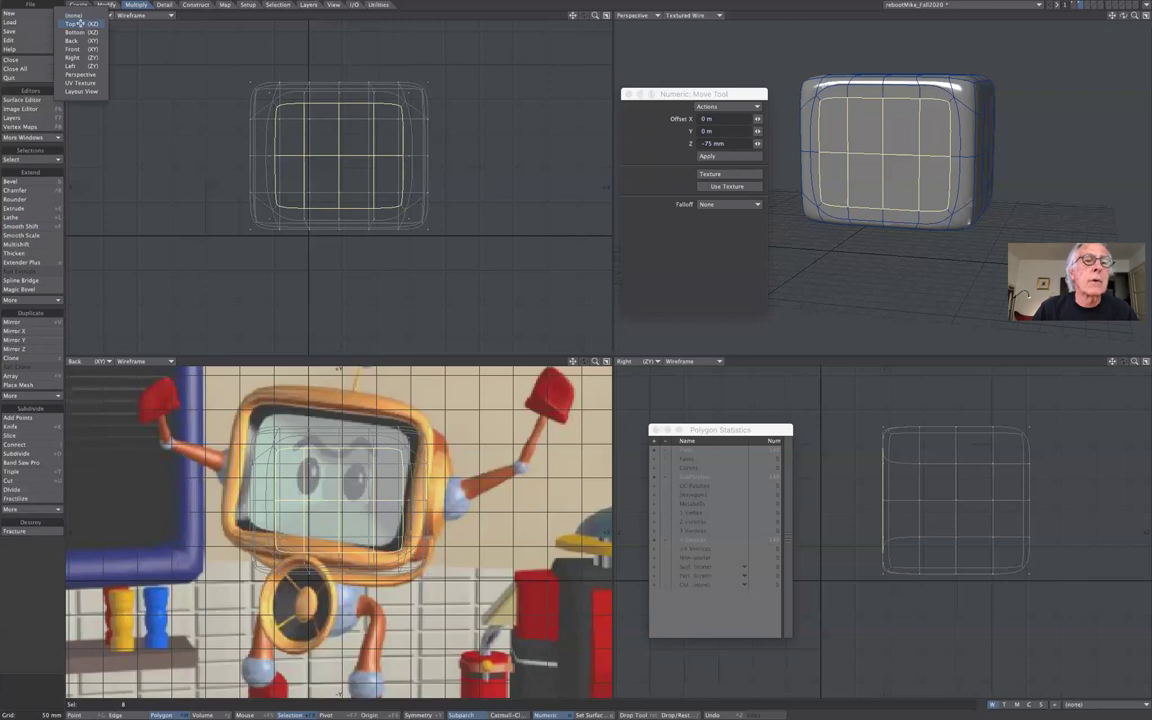
left_click(75, 22)
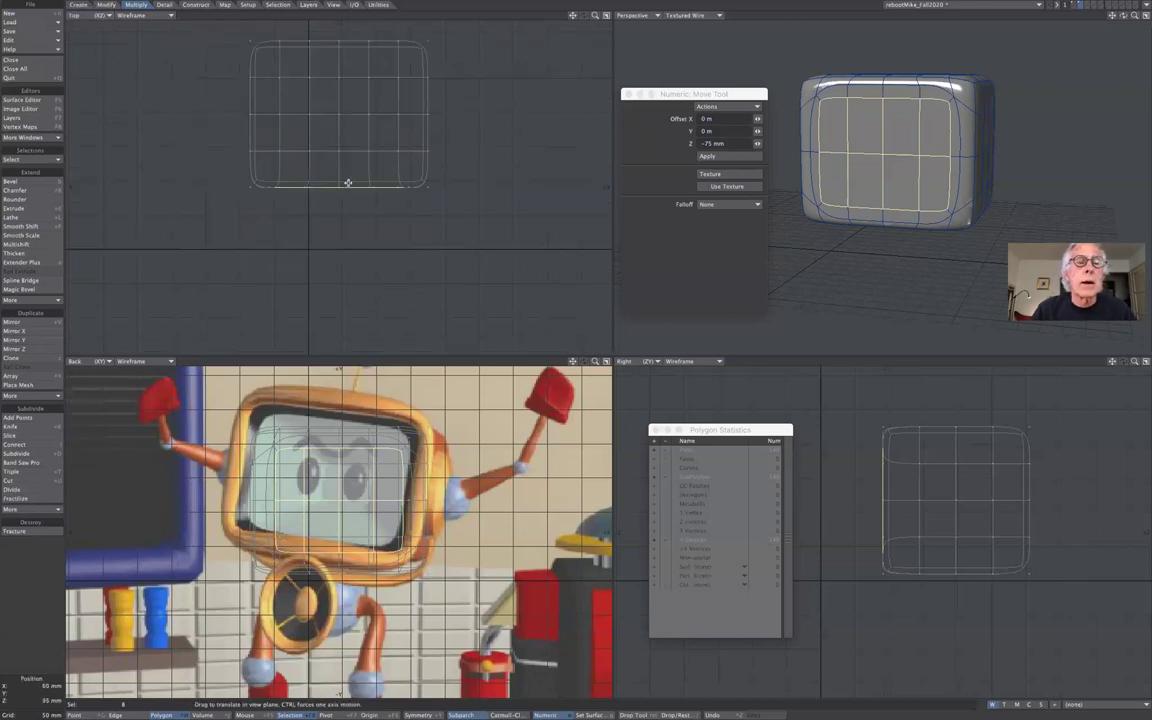
left_click_drag(348, 182, 346, 174)
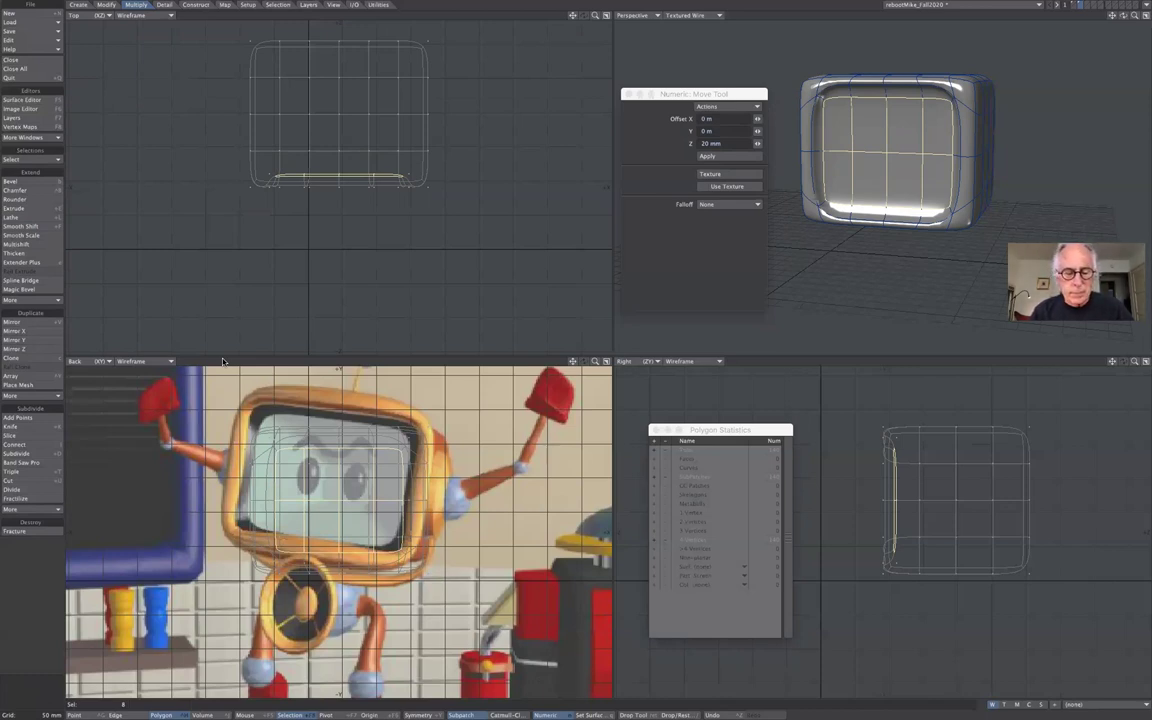
- Stretch the recessed front polygons to 95% horizontally and 91% vertically in the Back view
key("h")
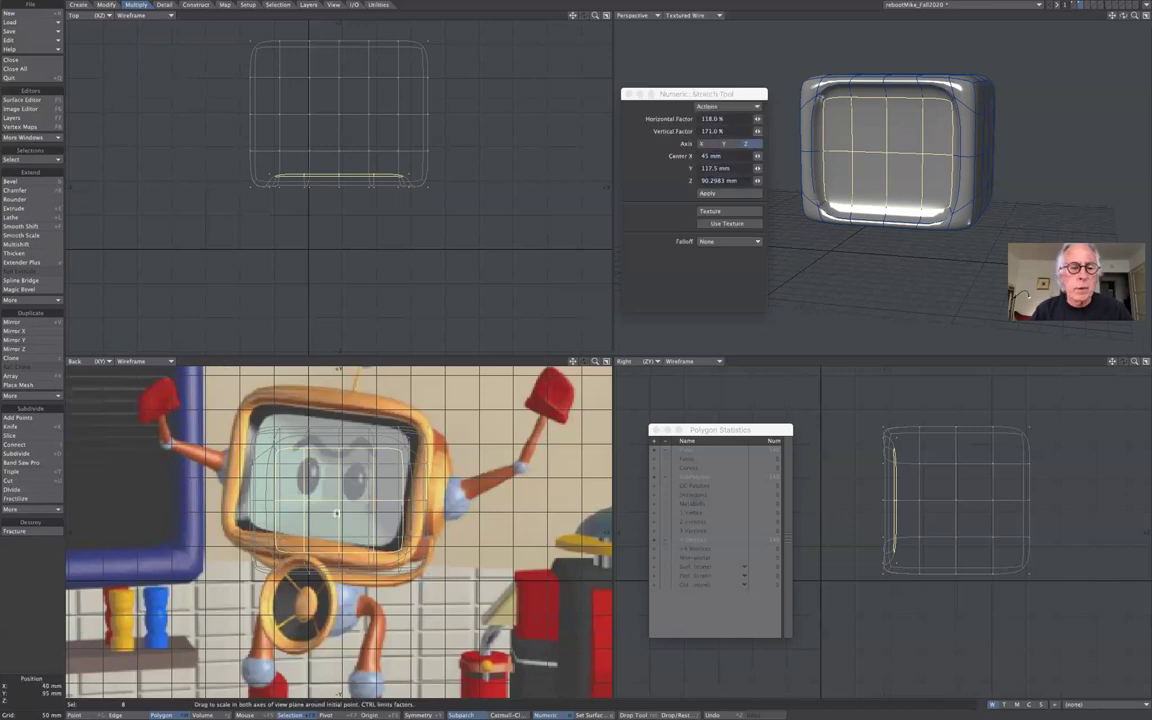
left_click_drag(346, 506, 345, 500)
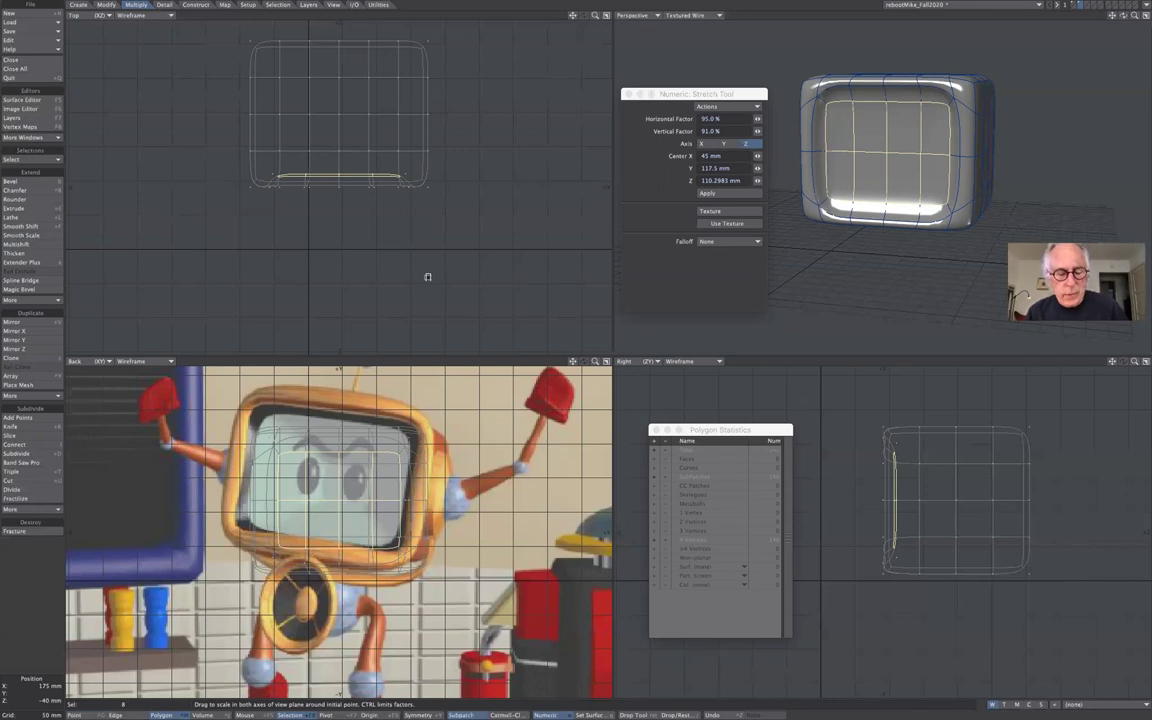
- Undo both stretches, the Z move and the Smooth Shift on the front polygons
key("u")
key("u")
key("u")
key("u")
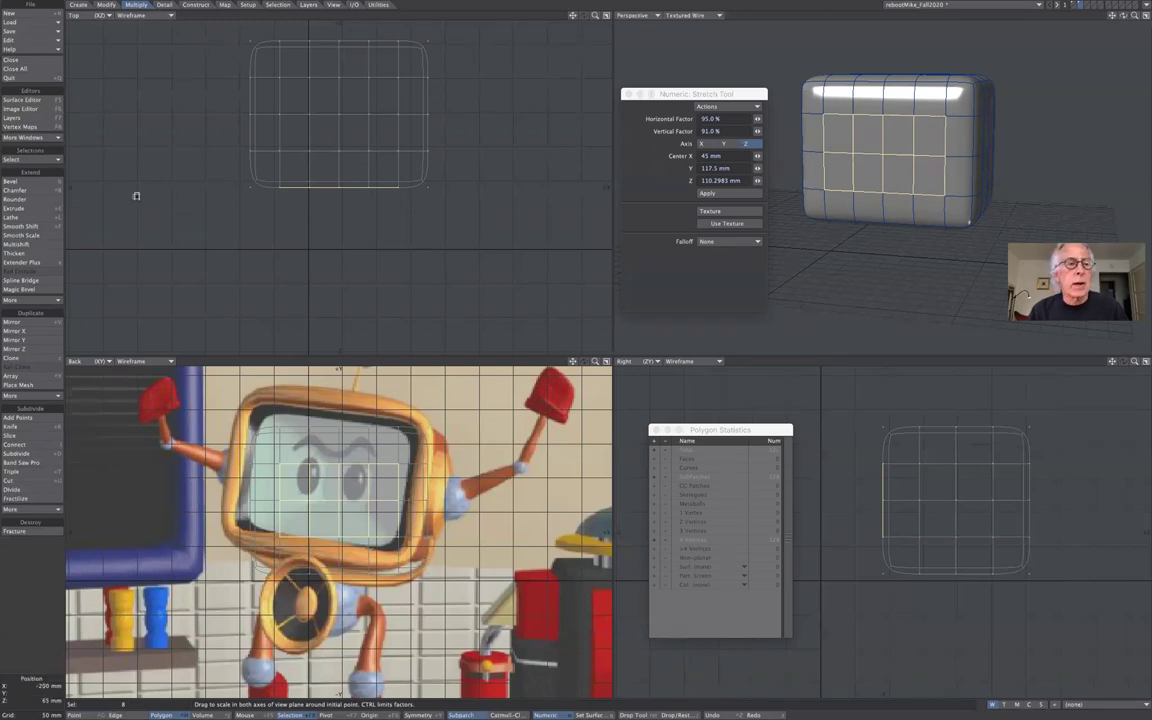
- Smooth Shift the eight original front polygons with a 0 m offset and move them 25 mm inward along Z
left_click(30, 226)
left_click(348, 229)
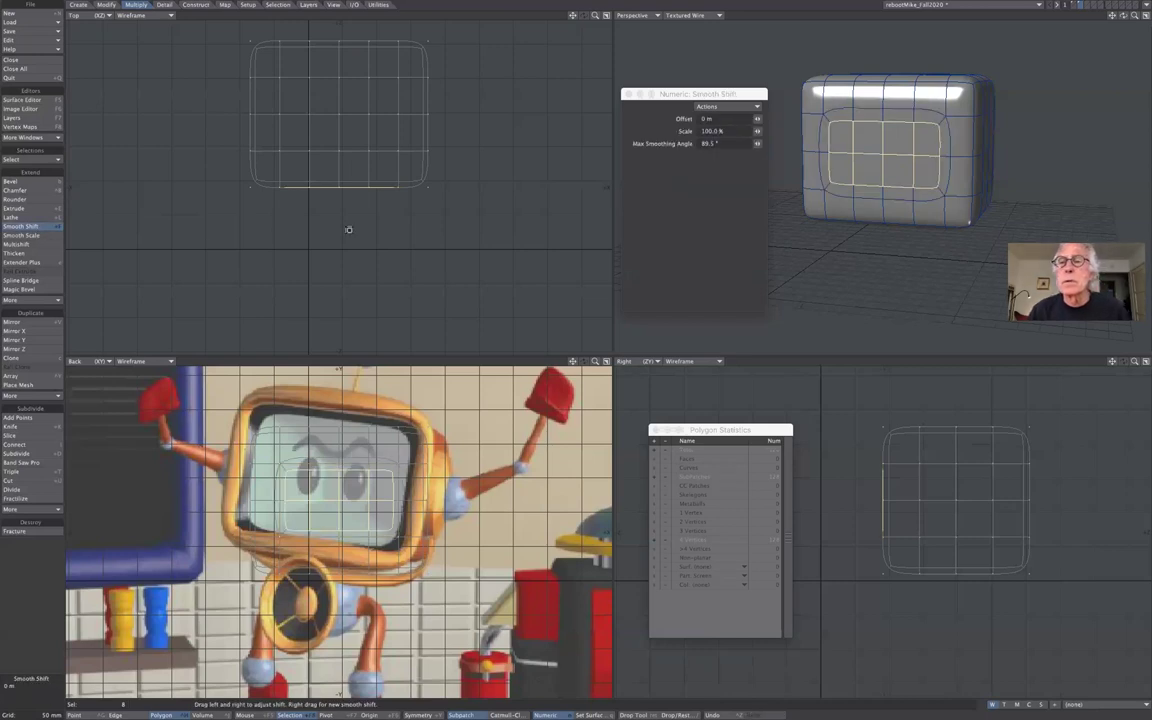
key("t")
left_click_drag(310, 166, 309, 150)
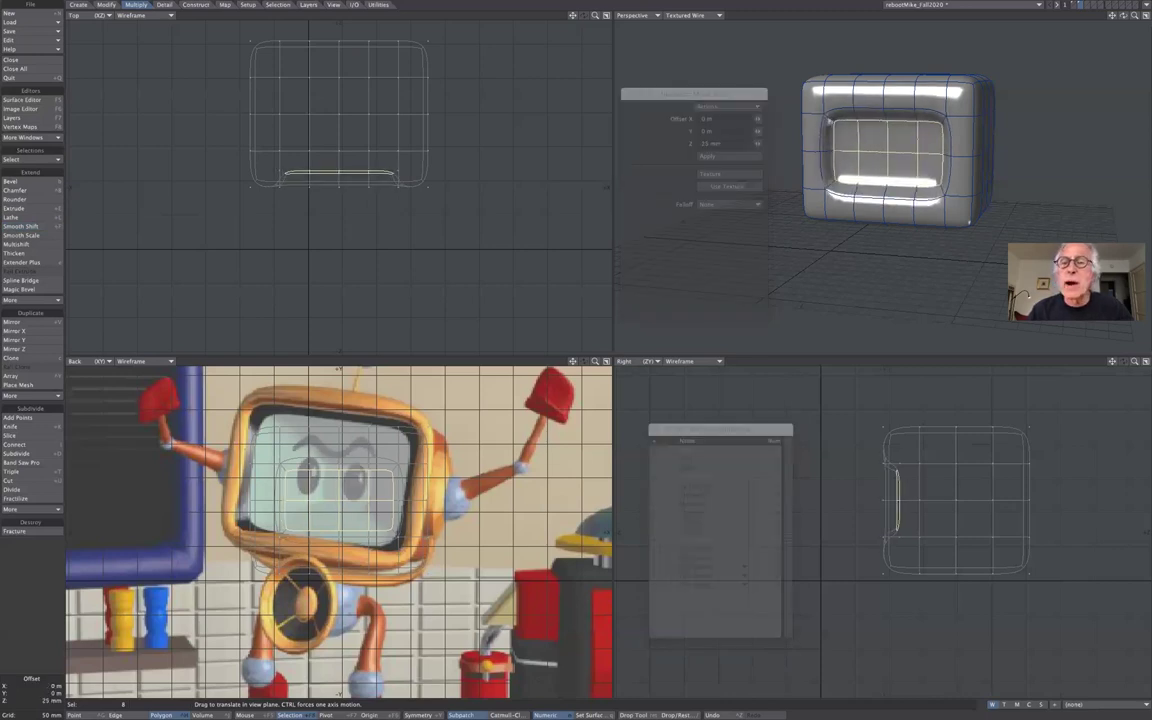
left_click_drag(309, 150, 312, 150)
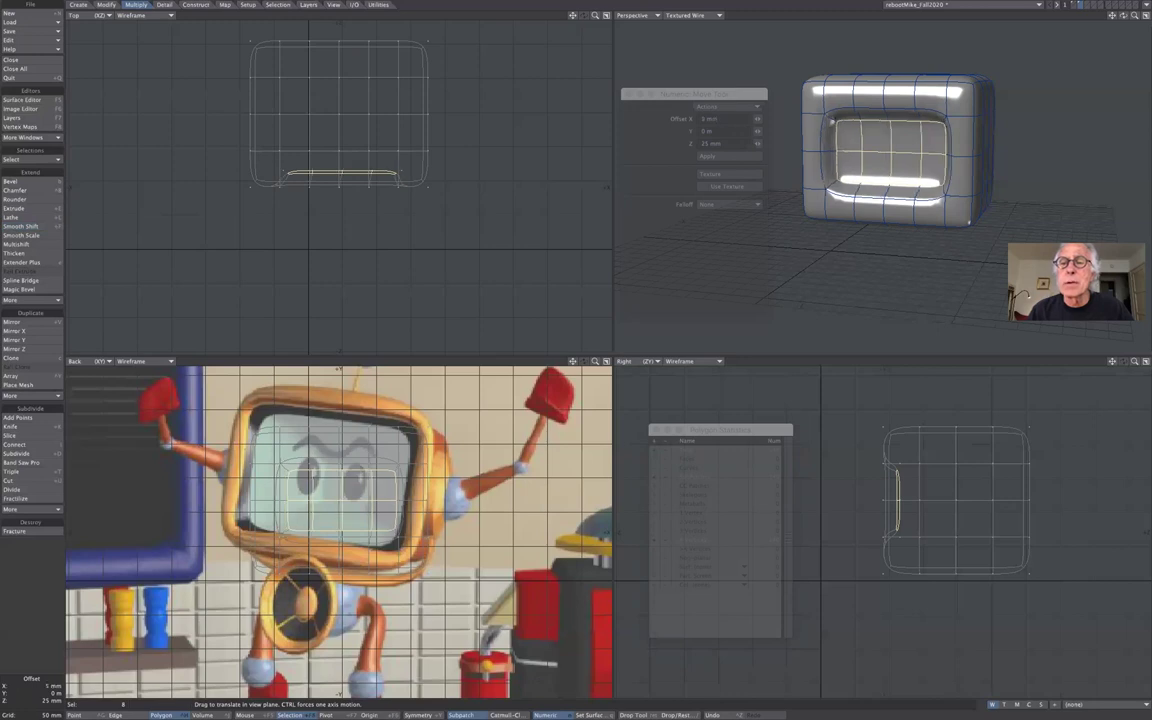
key("ctrl+z")
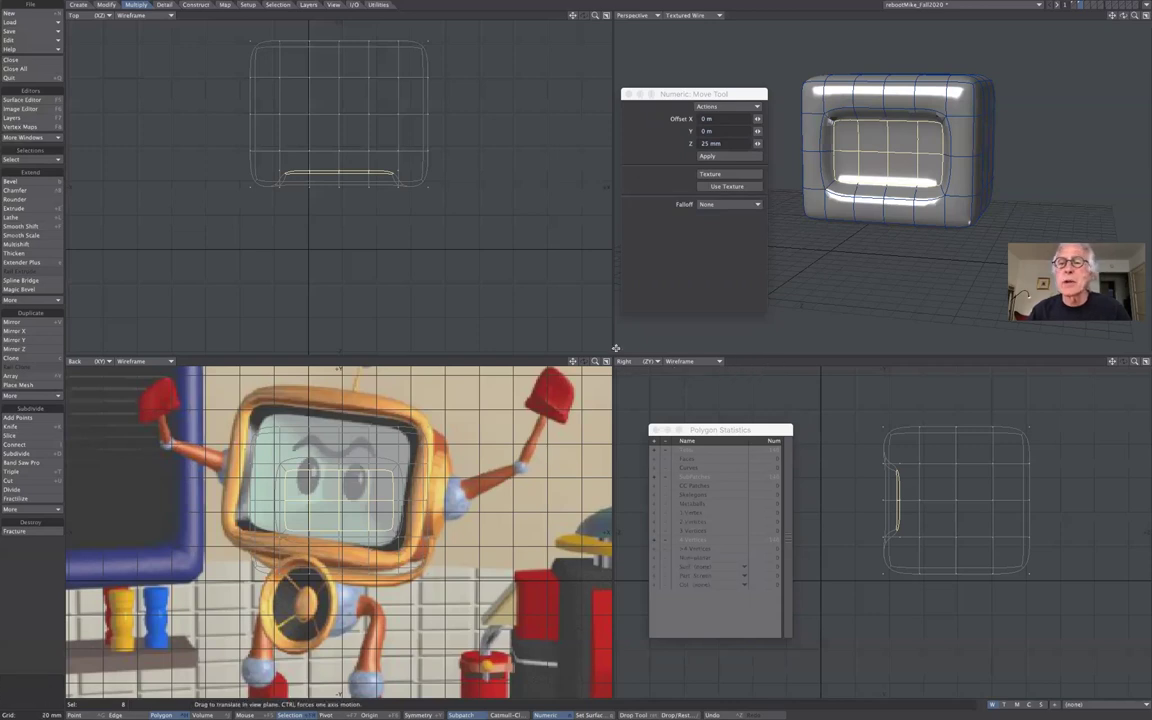
- Smooth Shift the recessed polygons again with a 0 m offset and stretch them to 45% horizontally and 74% vertically
left_click(22, 227)
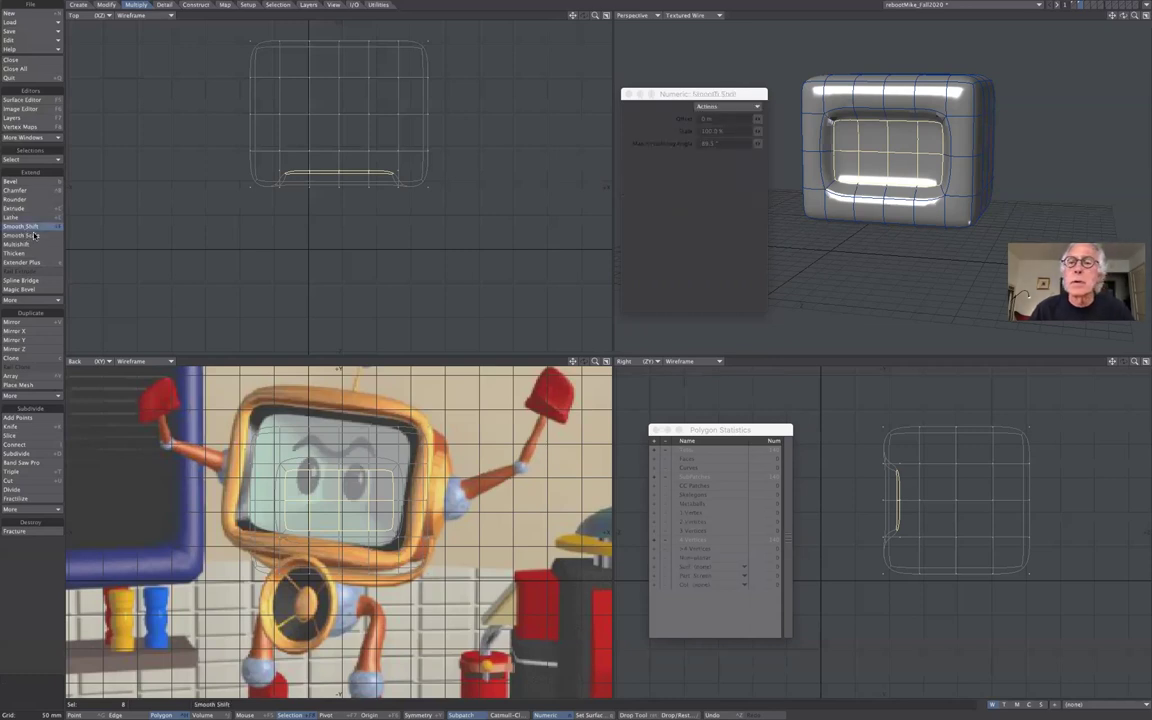
left_click(440, 226)
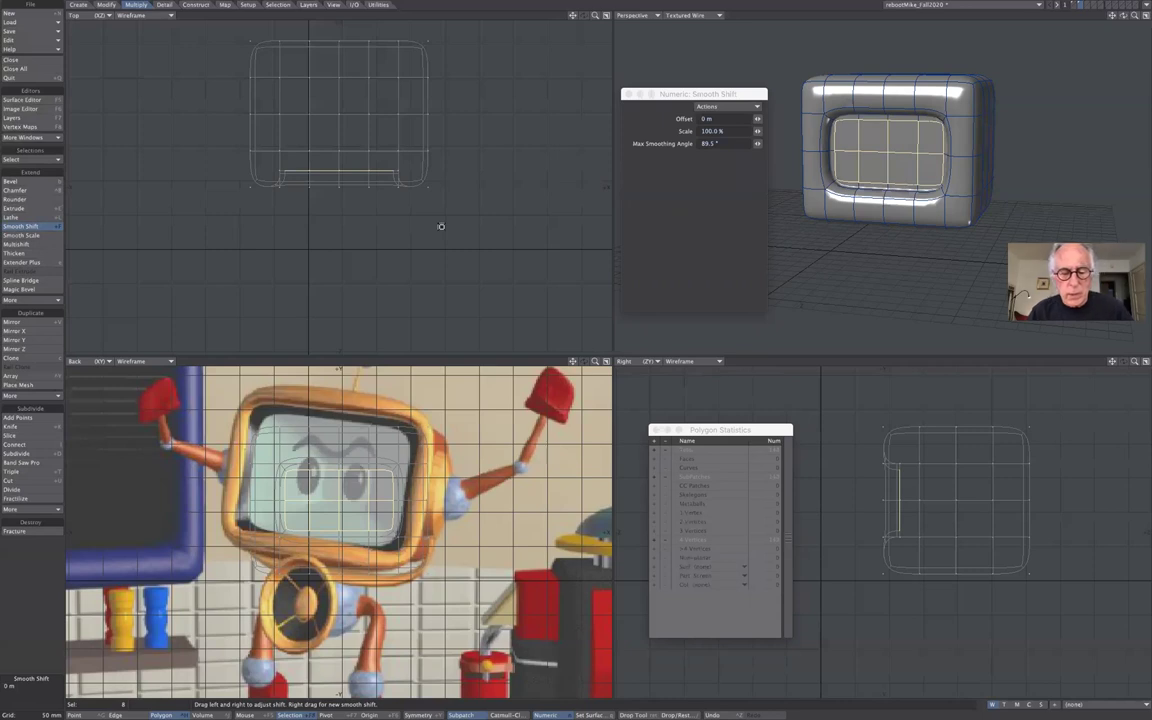
key("h")
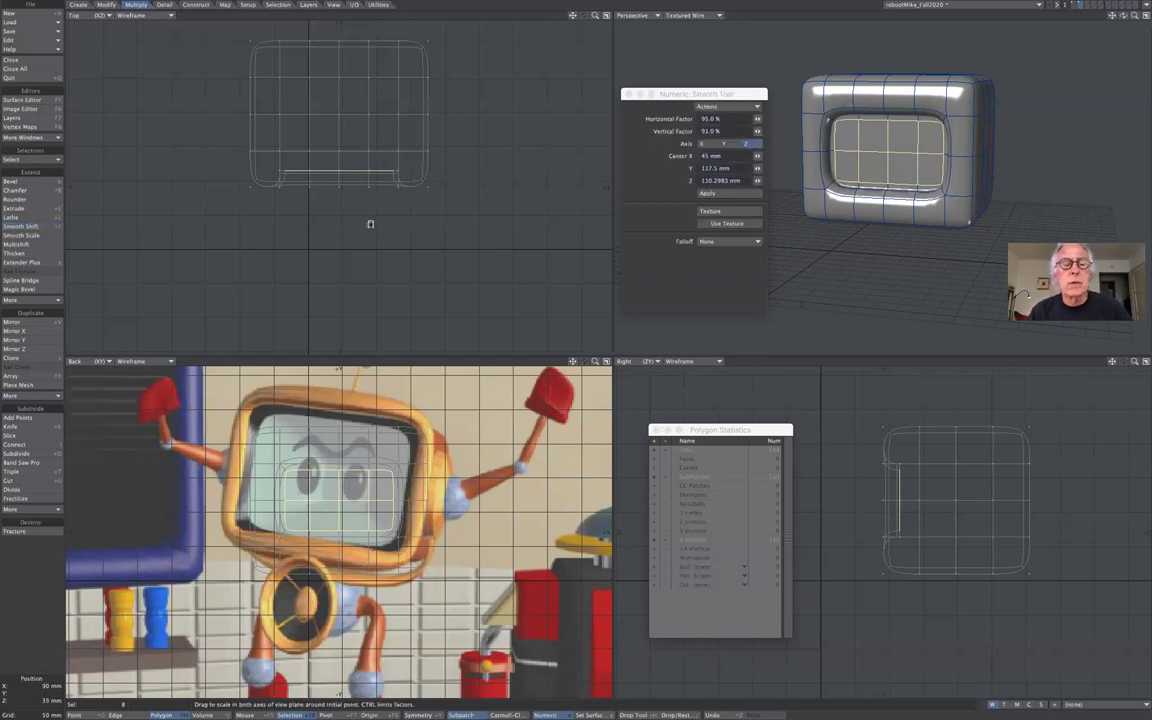
left_click_drag(296, 446, 224, 461)
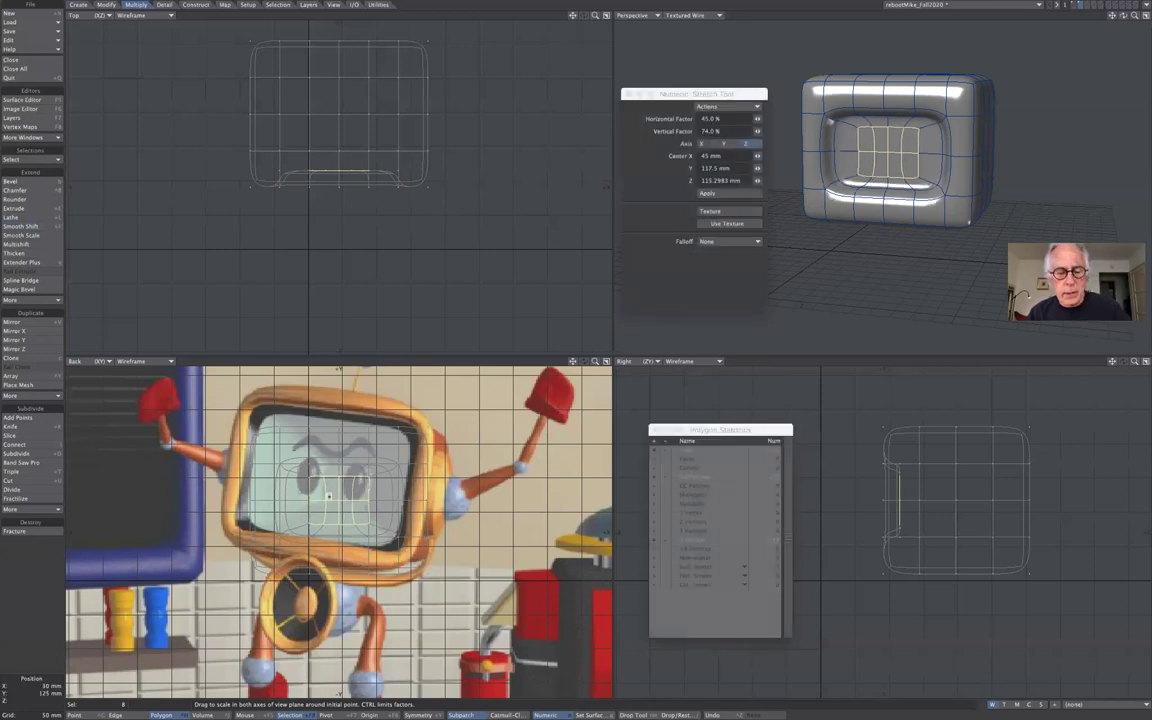
- Move the shrunken inner polygons 5 mm along X and 10 mm deeper along Z
key("t")
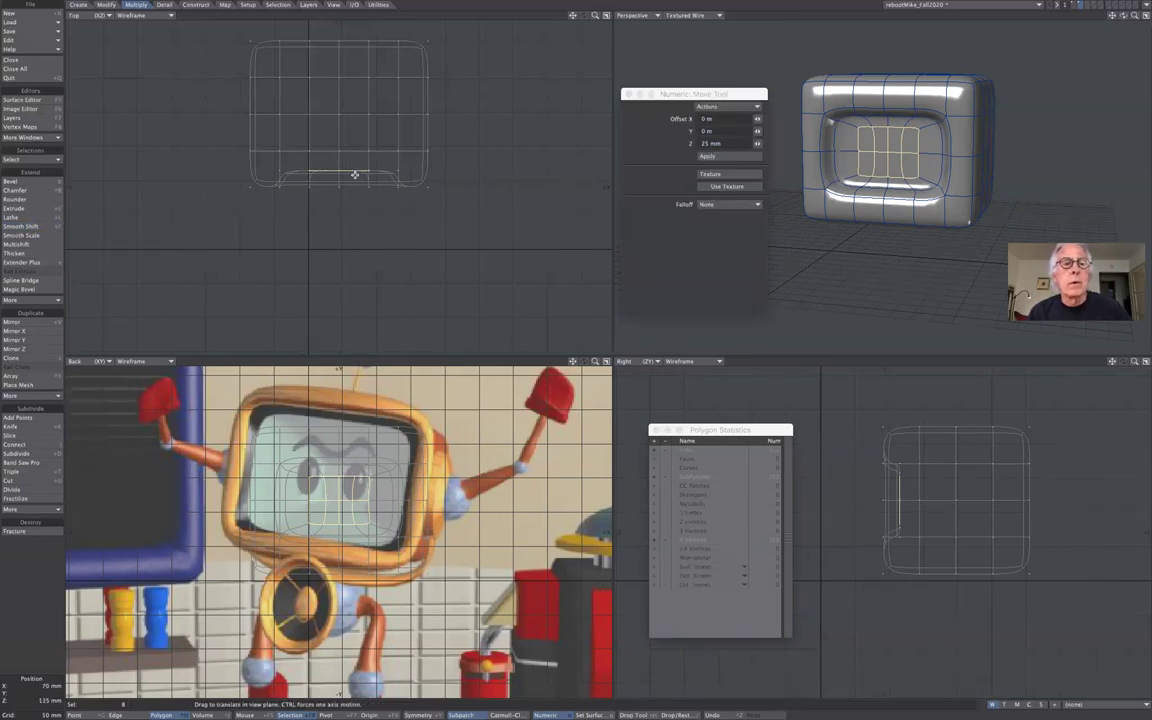
left_click_drag(307, 155, 313, 143)
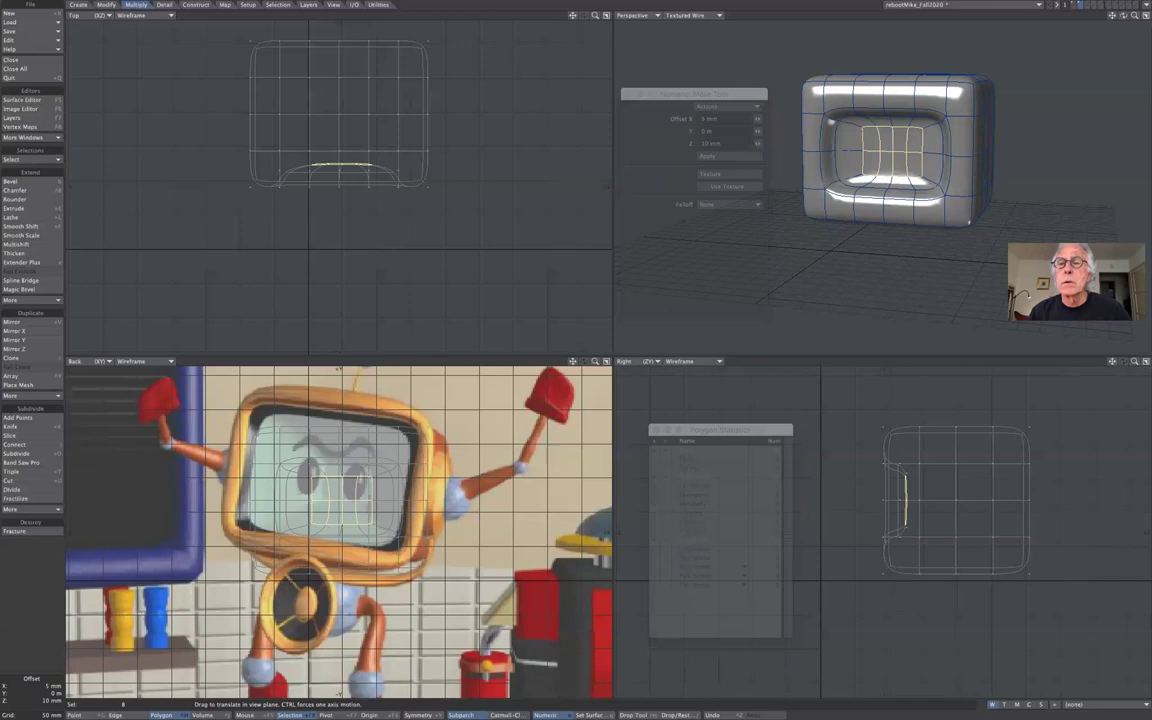
left_click_drag(313, 143, 313, 143)
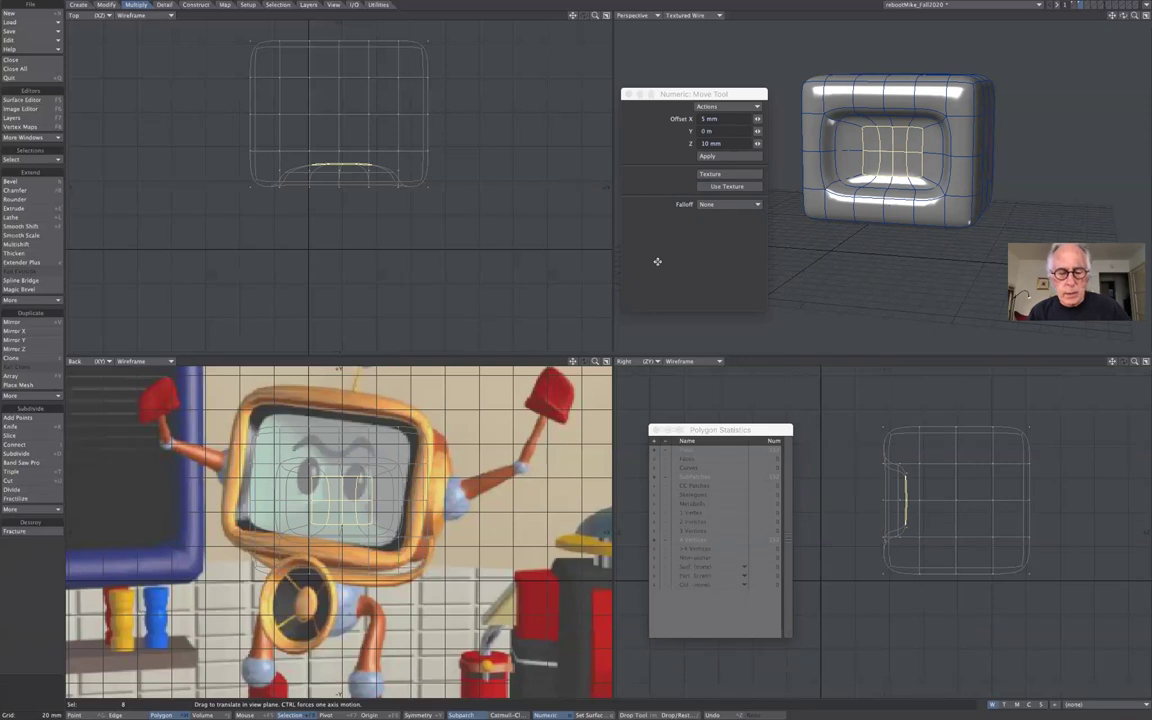
- Smooth Shift the innermost polygons once more and move them 5 mm deeper along Z
left_click(40, 227)
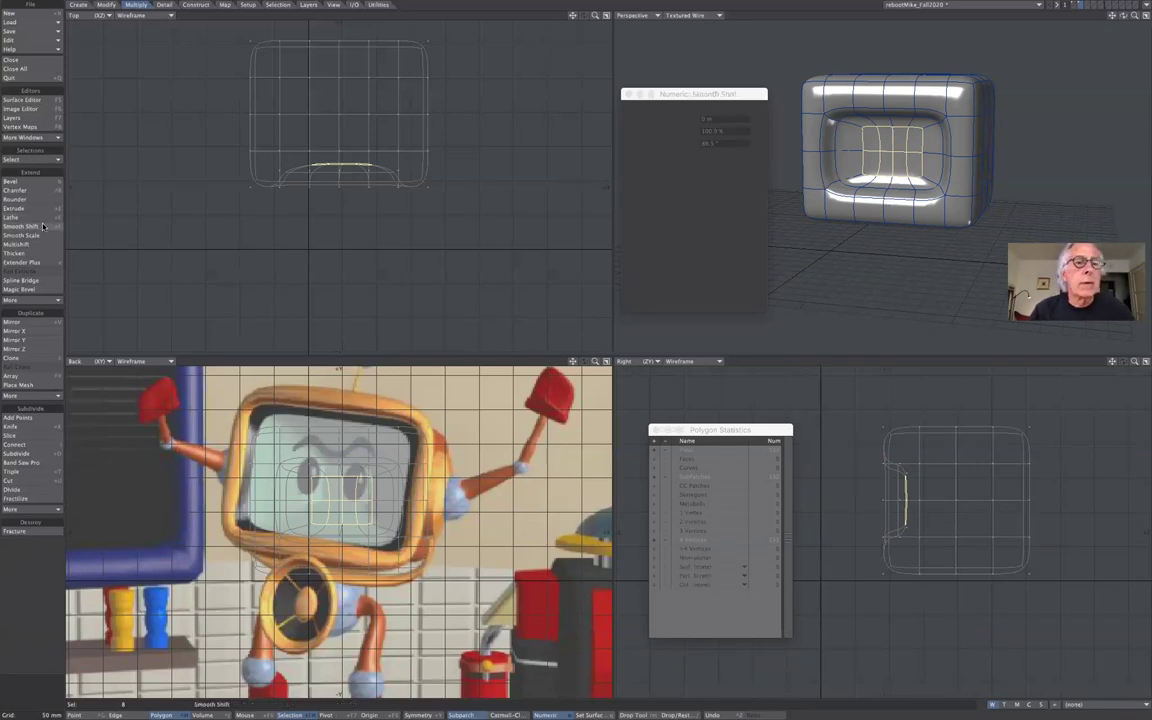
key("t")
left_click_drag(341, 220, 341, 153)
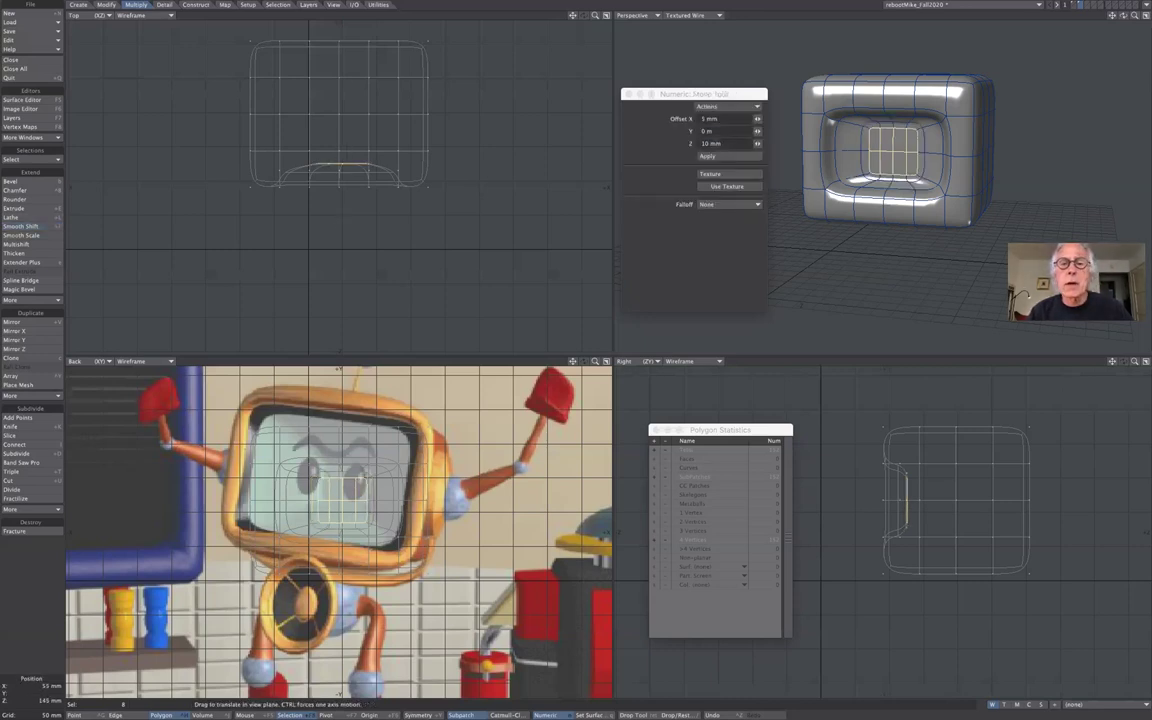
left_click_drag(312, 464, 312, 464)
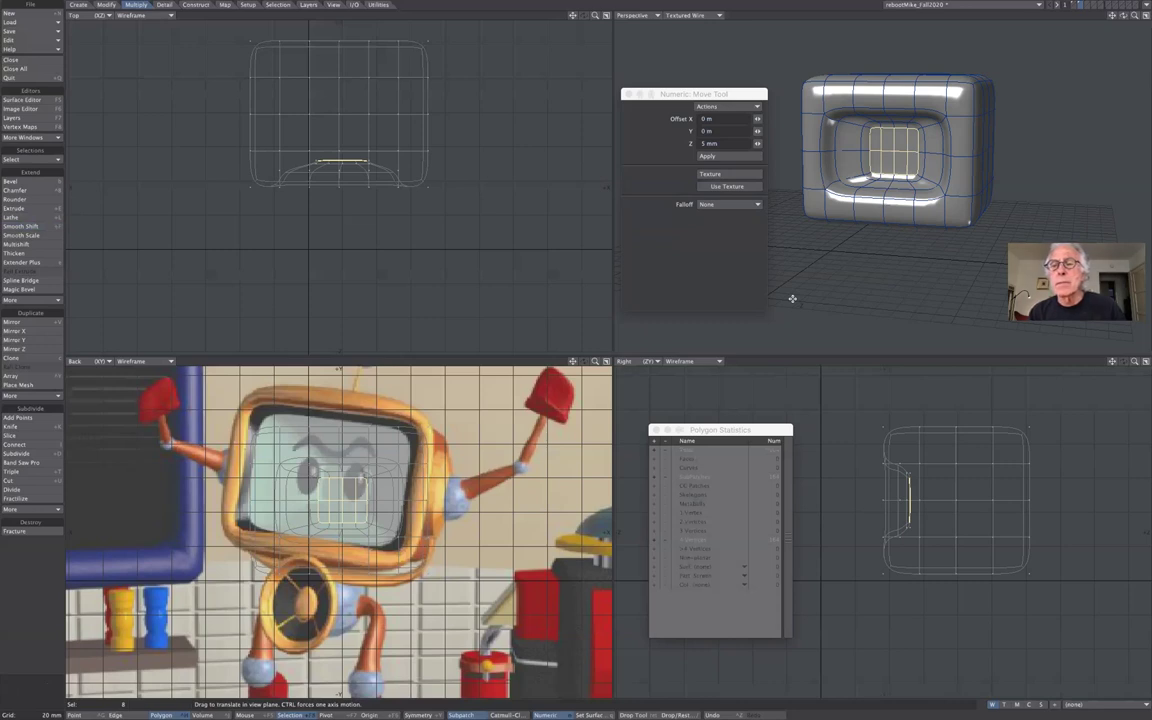
- Move the Numeric window away from the head and expand the recess selection to all connected polygons of the box
left_click(751, 97)
left_click_drag(751, 97, 692, 68)
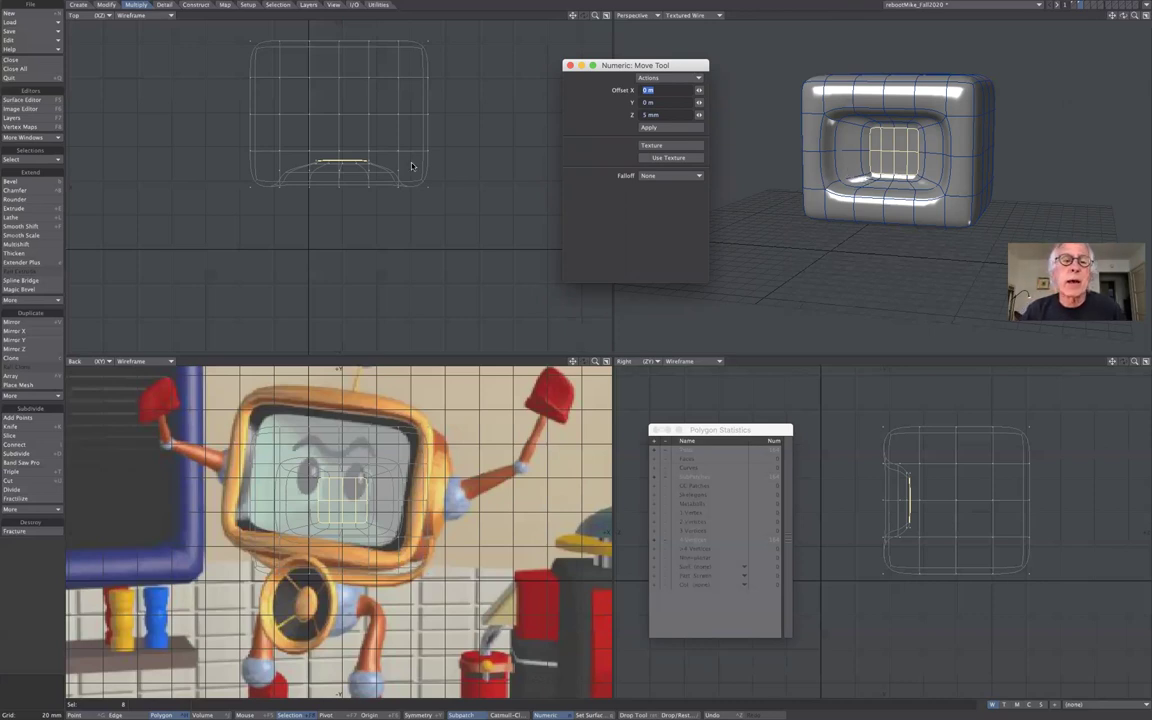
left_click(50, 159)
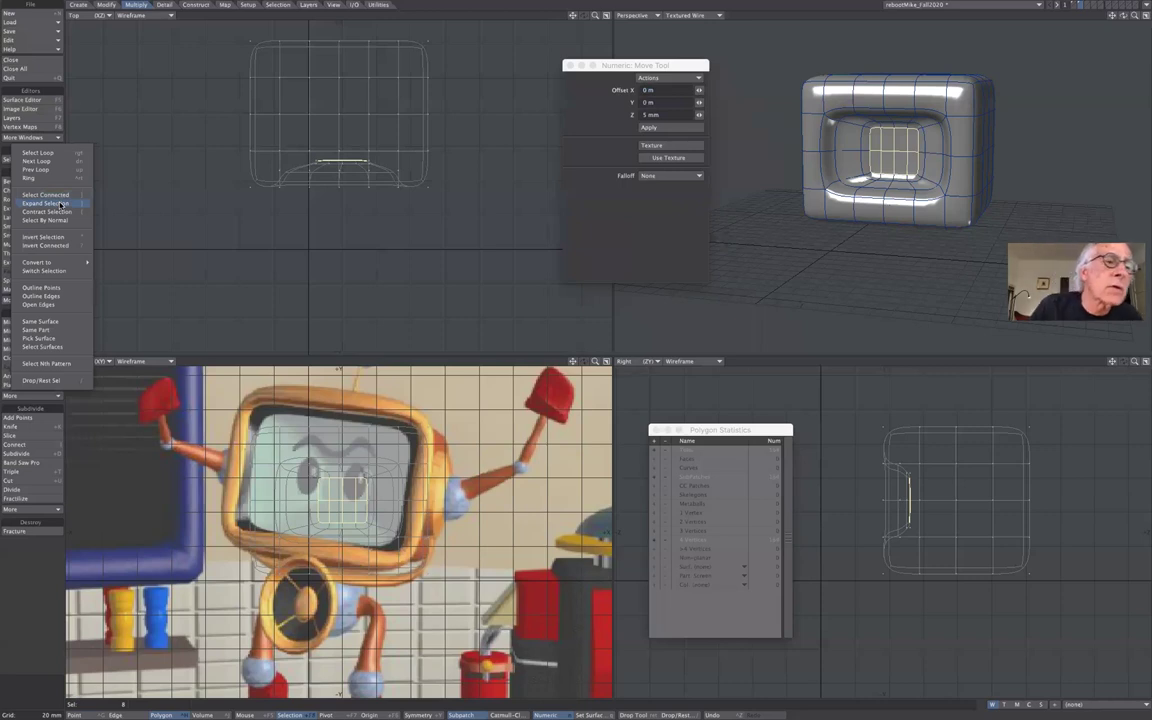
left_click(61, 204)
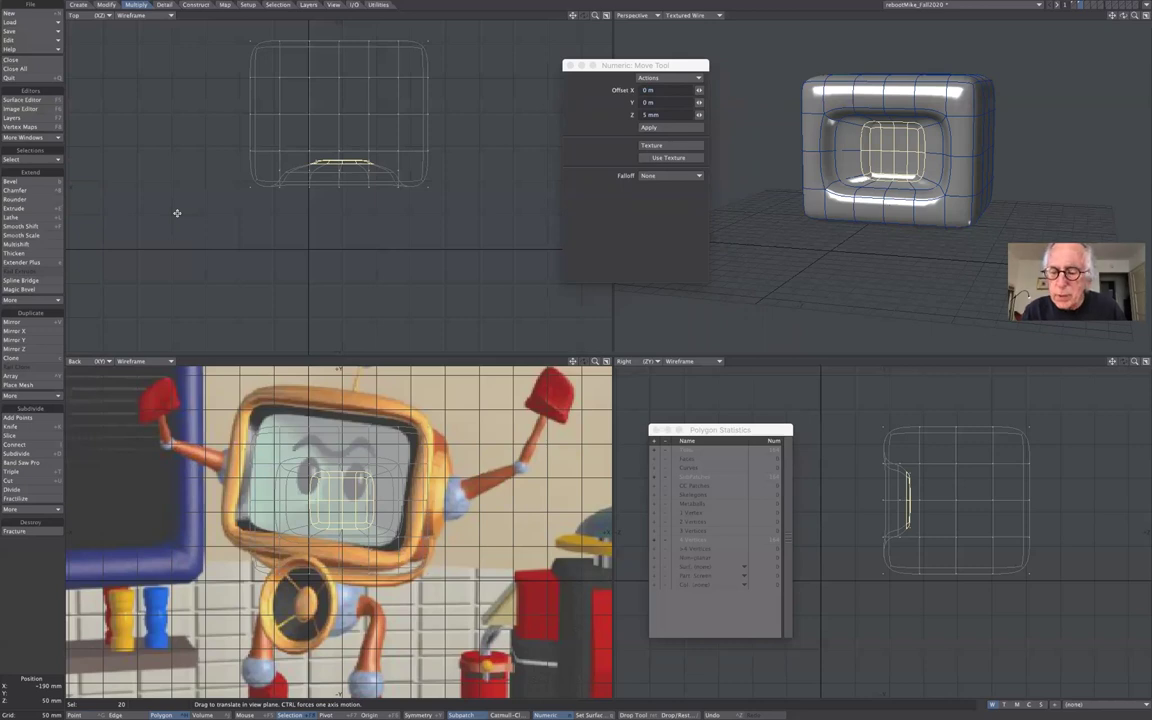
key("bracketright")
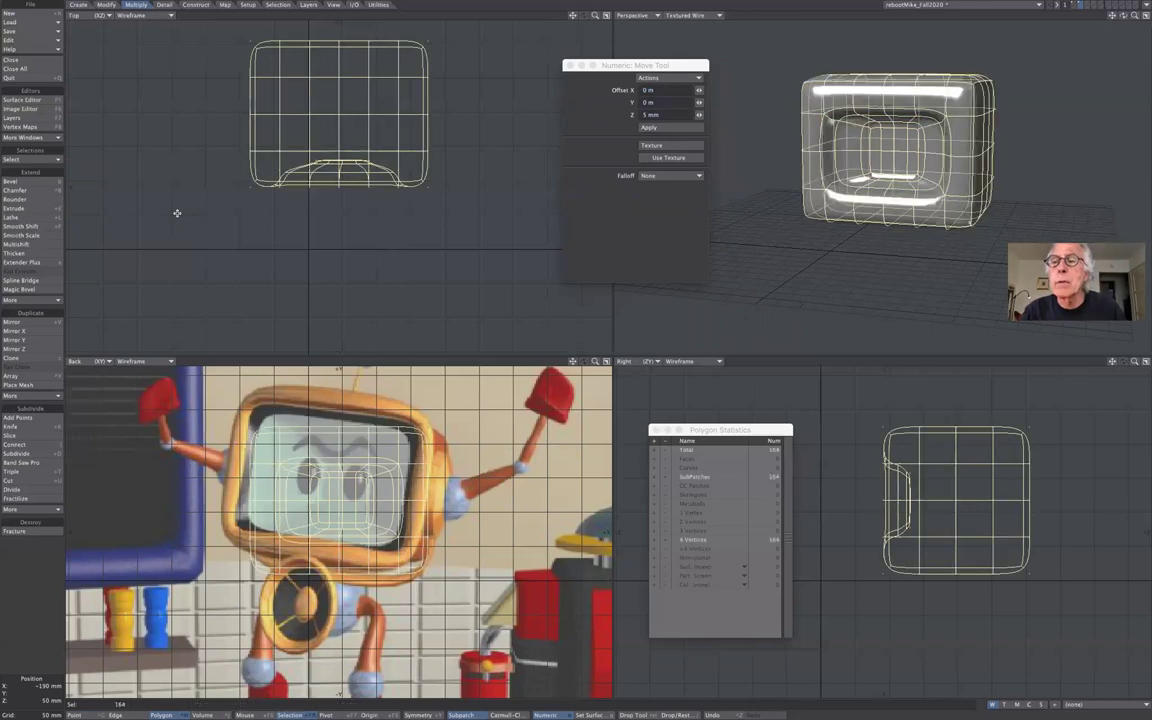
left_click(263, 285)
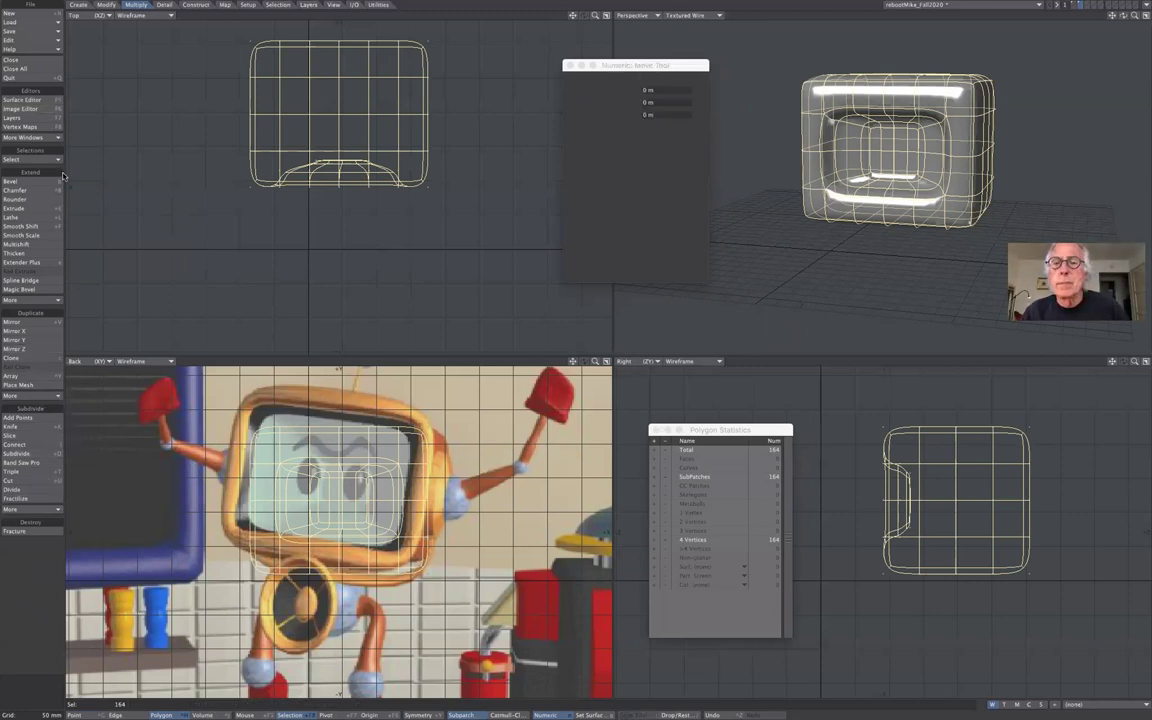
- Select the recessed screen polygons by expanding from the four centre ones, assign them the surface "face", and clear the selection
key("space")
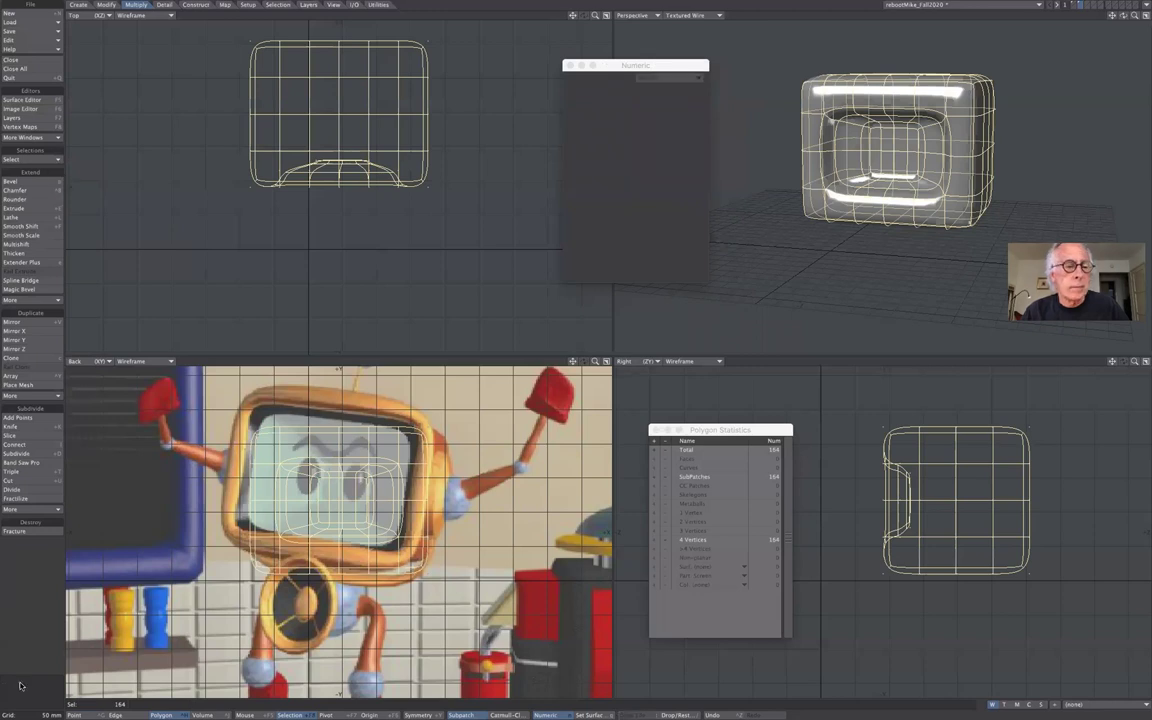
left_click(20, 618)
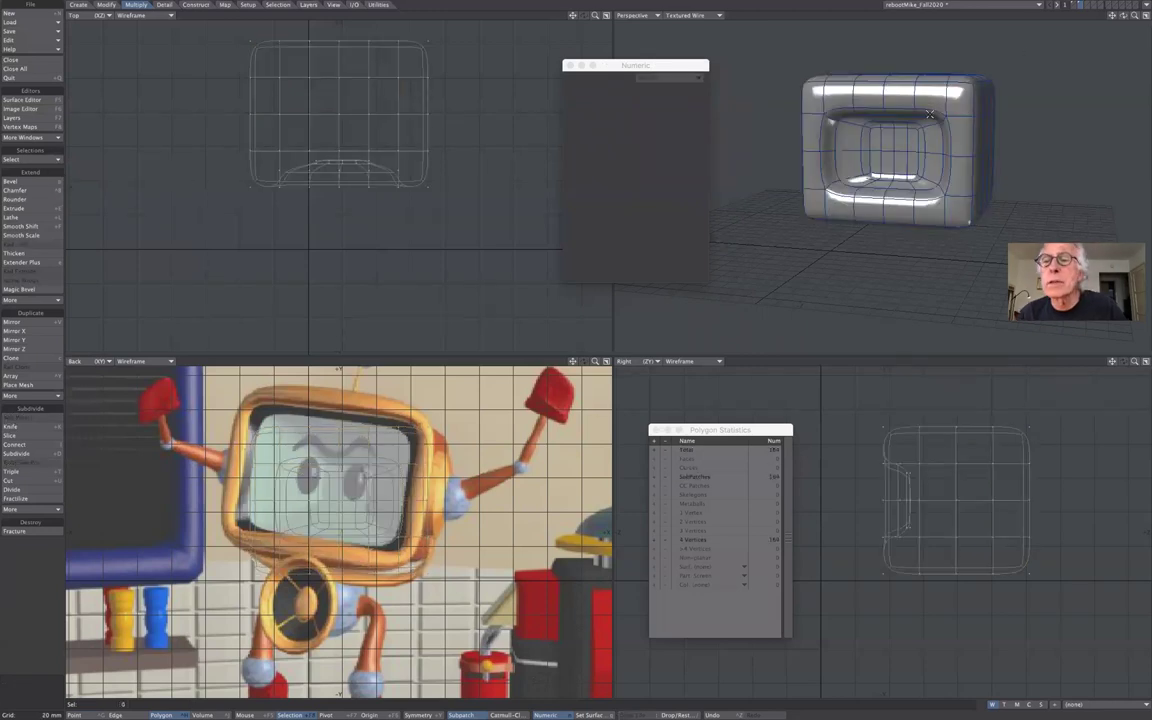
mouse_move(886, 142)
left_mouse_down()
mouse_move(897, 161)
mouse_move(885, 161)
left_mouse_up()
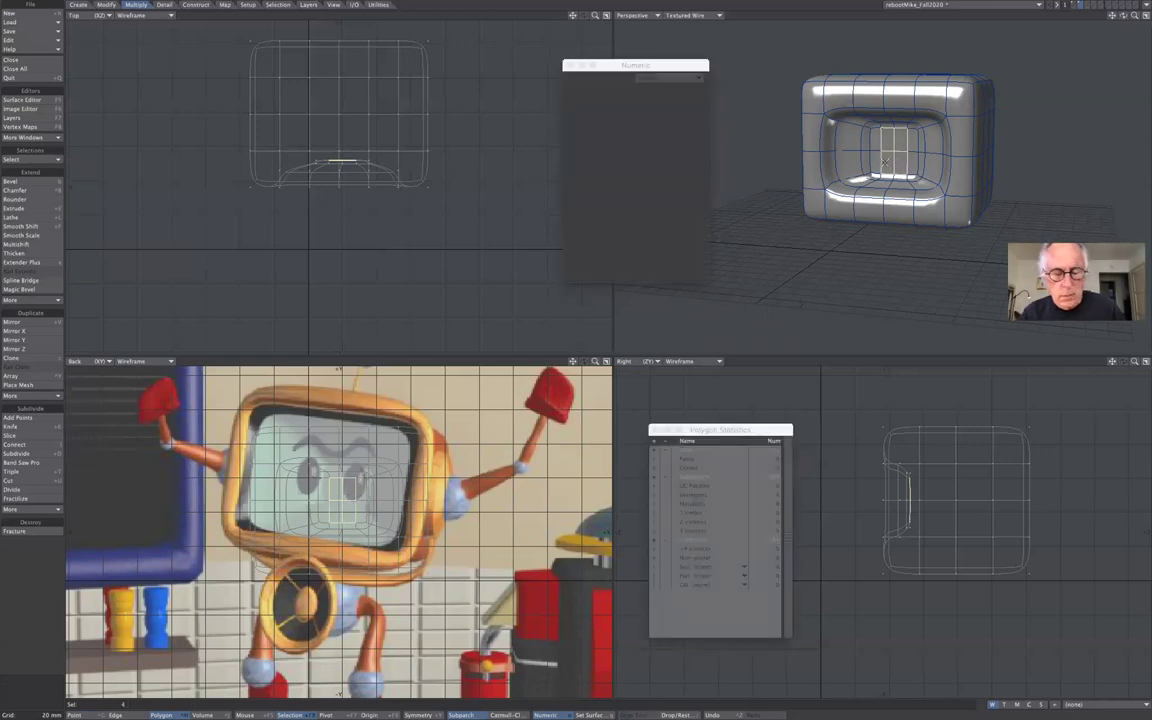
left_click(884, 160)
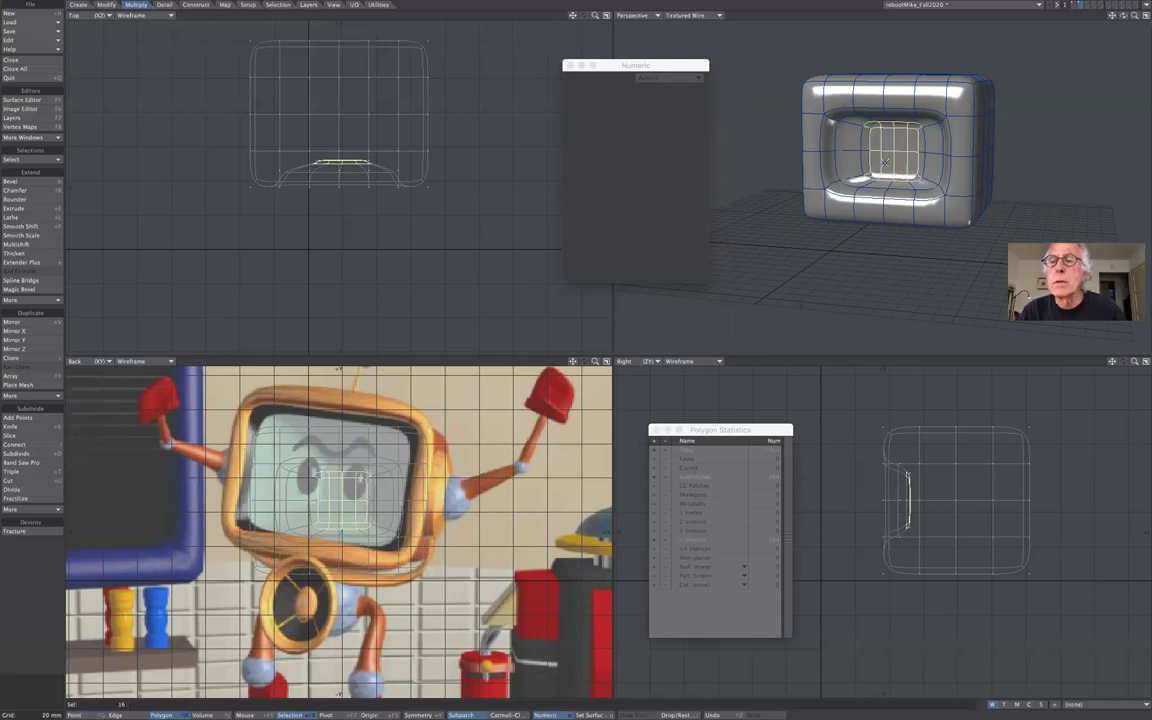
key("shift+bracketright")
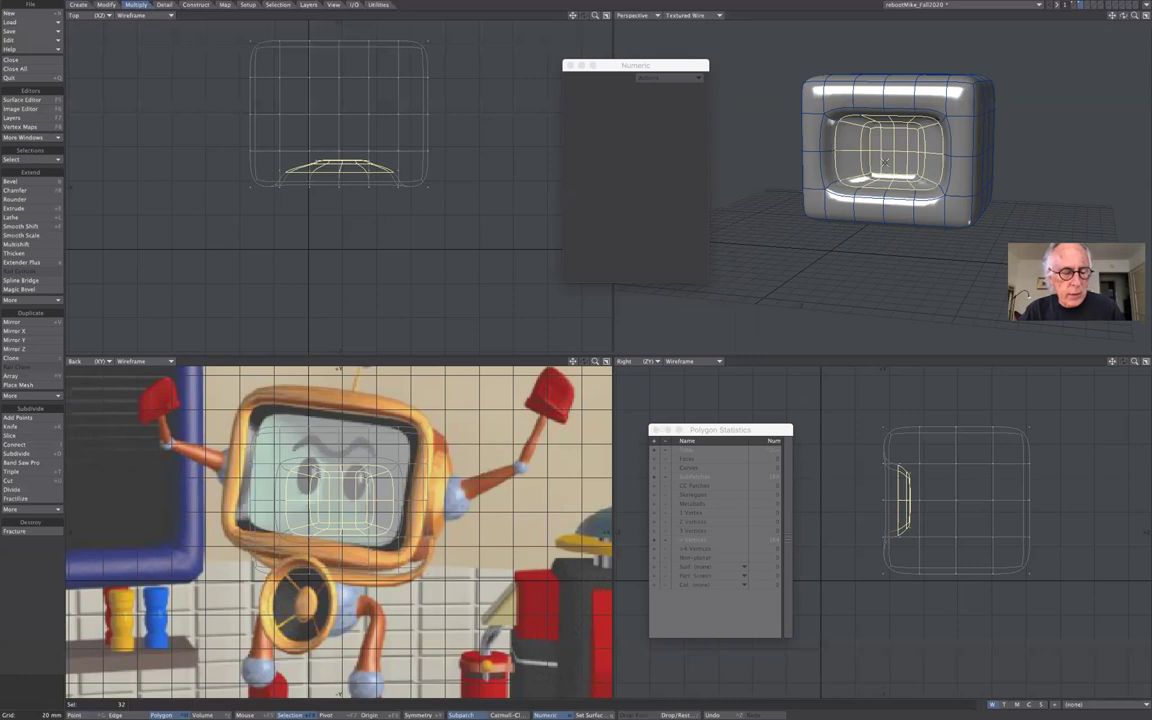
key("q")
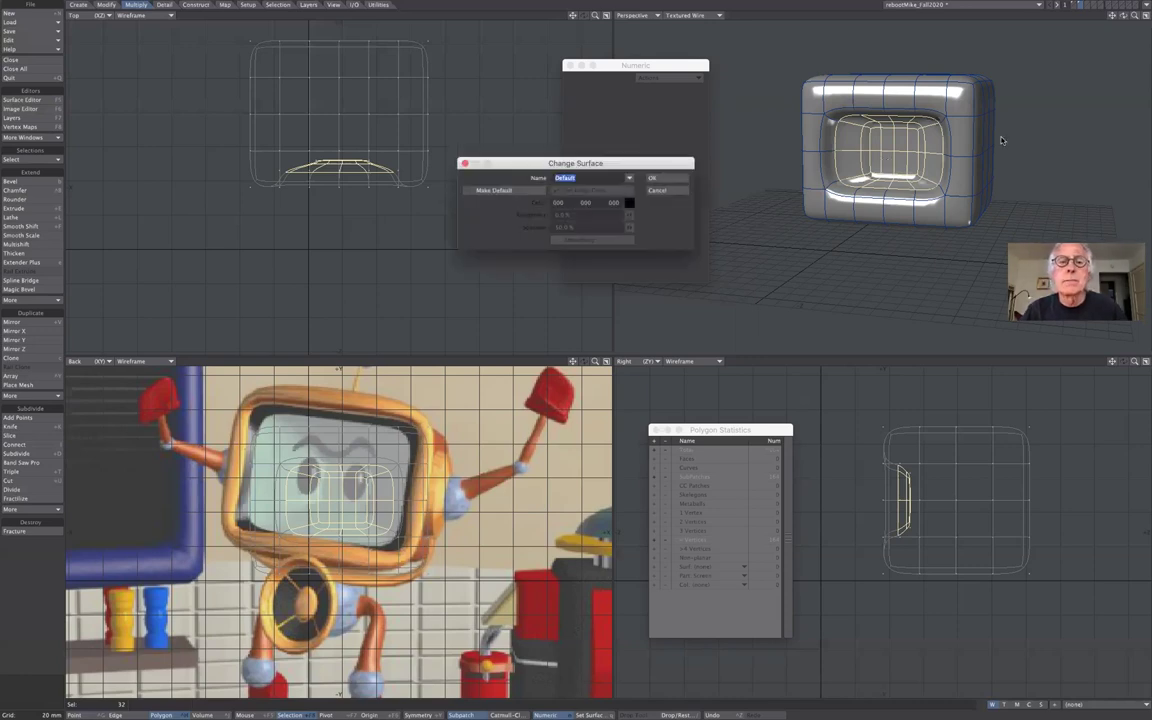
left_click(628, 178)
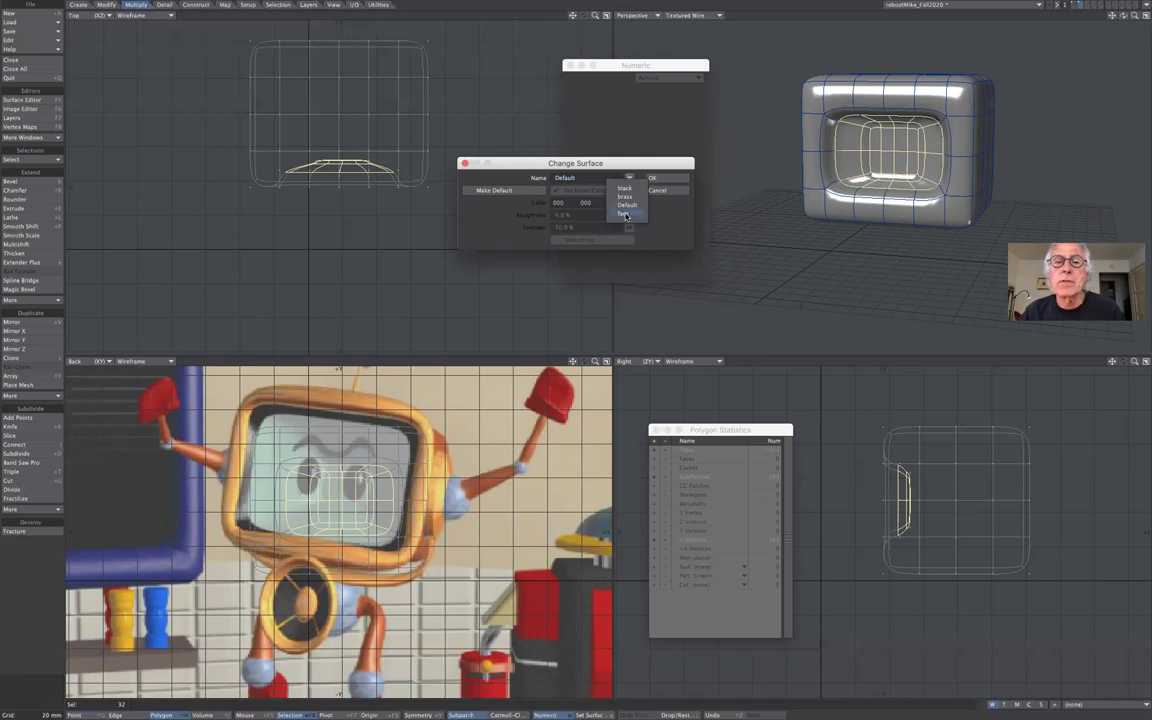
left_click(623, 213)
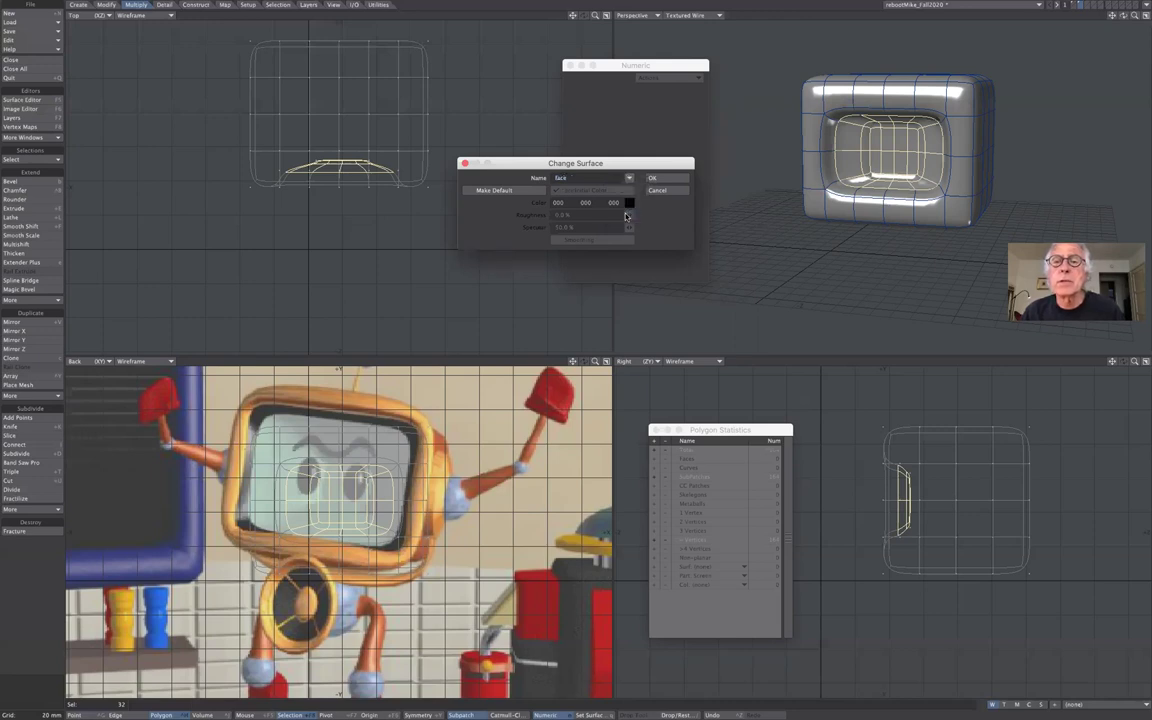
left_click(673, 178)
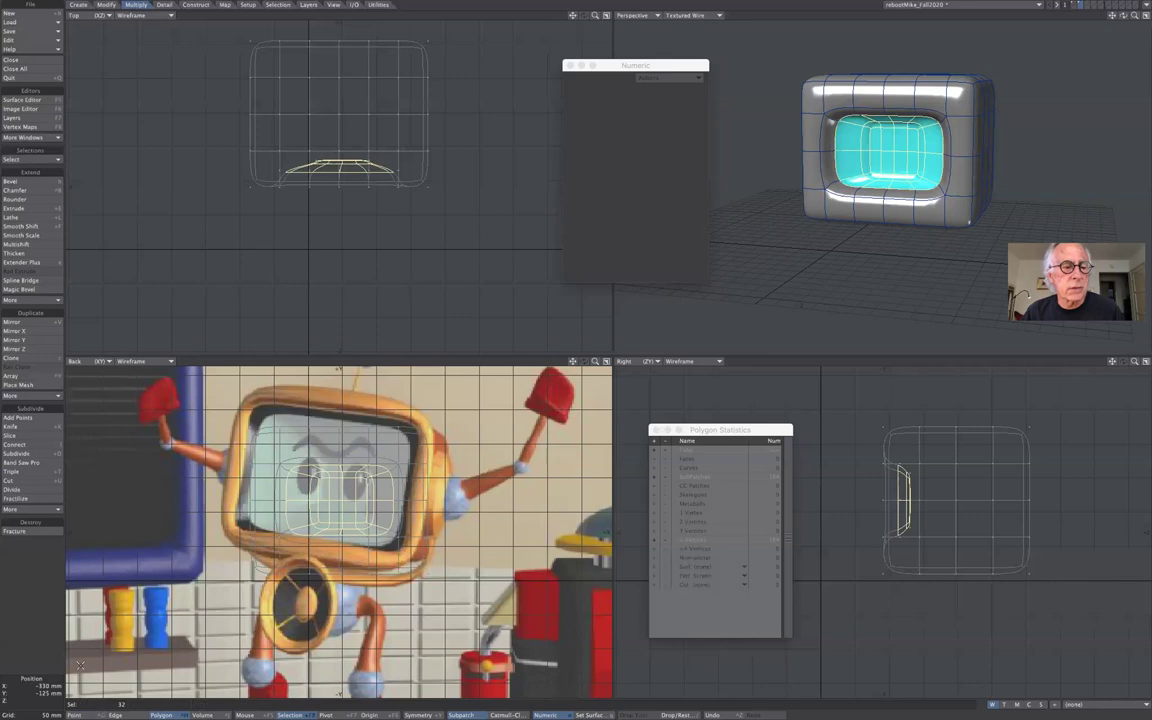
left_click(31, 689)
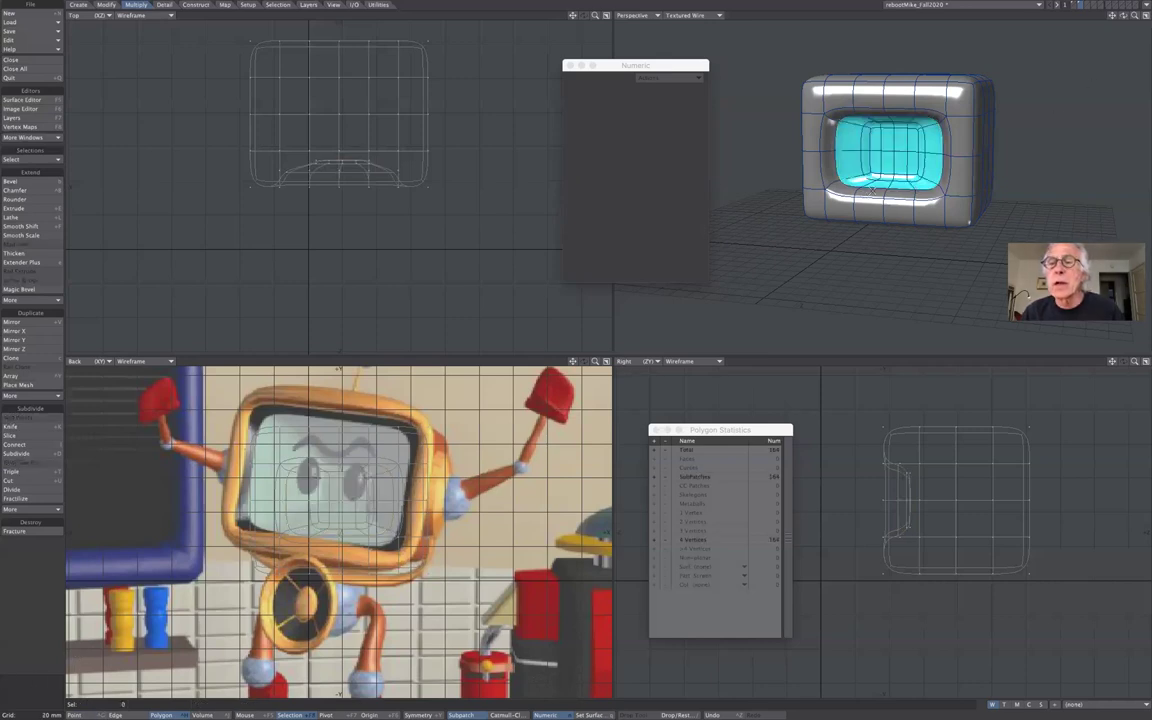
- Select the polygon loop surrounding the cyan screen, assign it the surface "black", and clear the selection
left_click(885, 198)
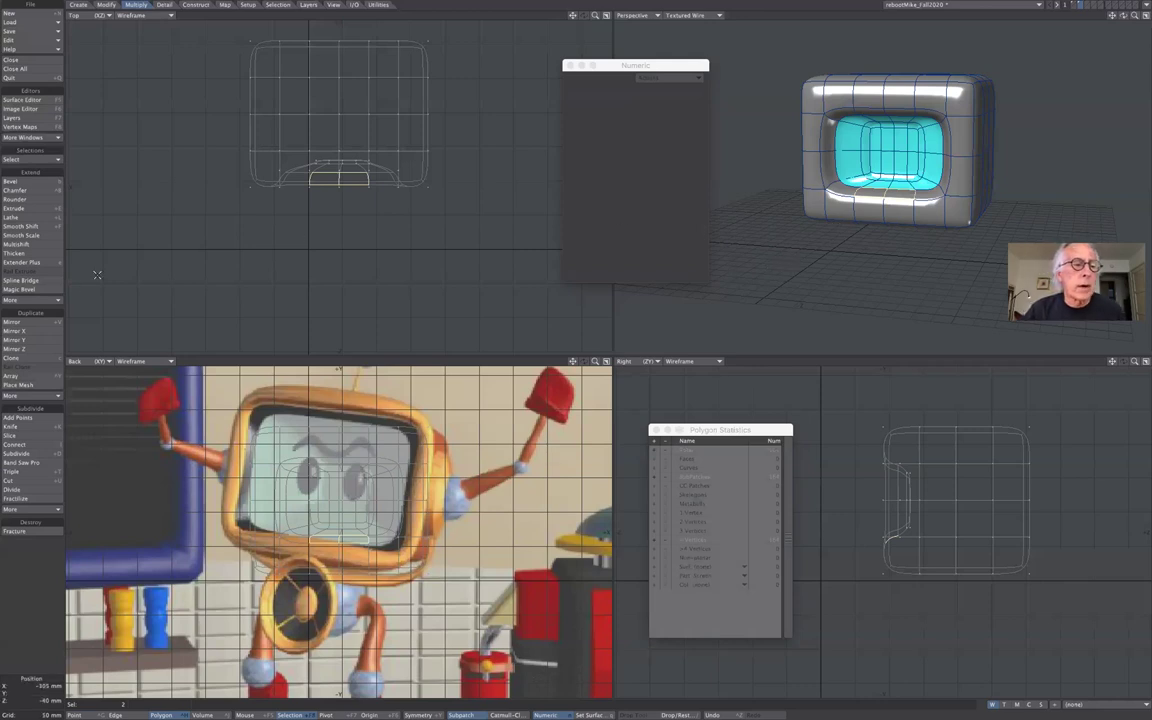
left_click(37, 160)
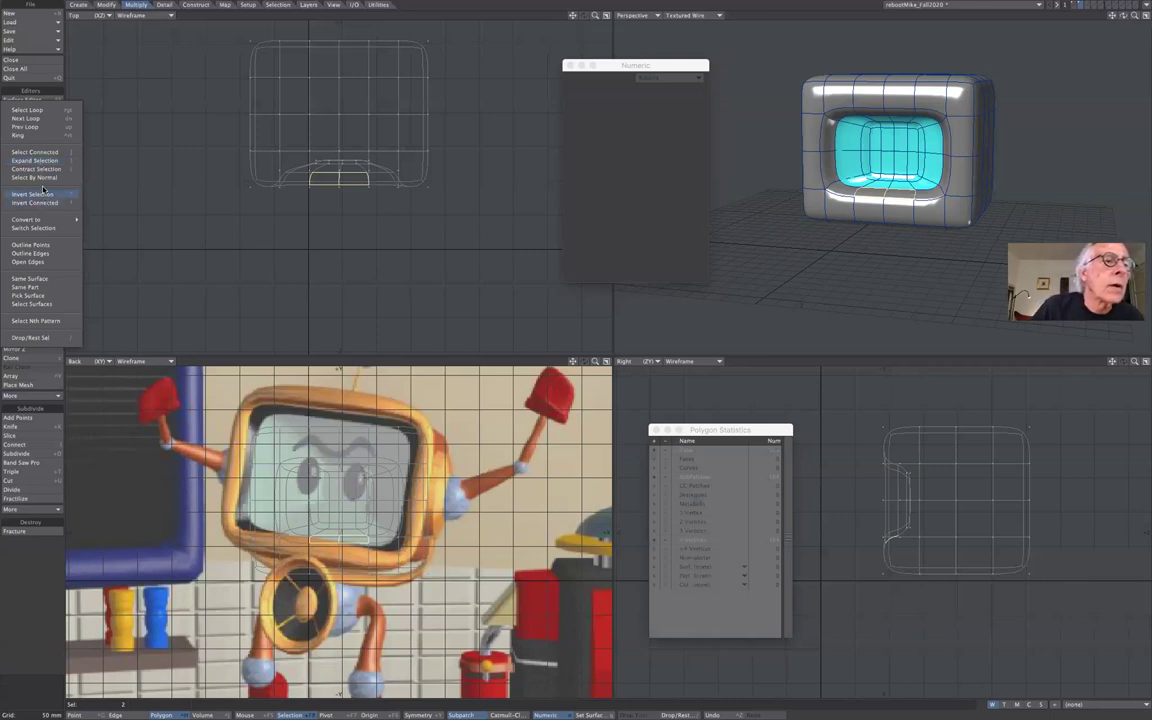
left_click(37, 115)
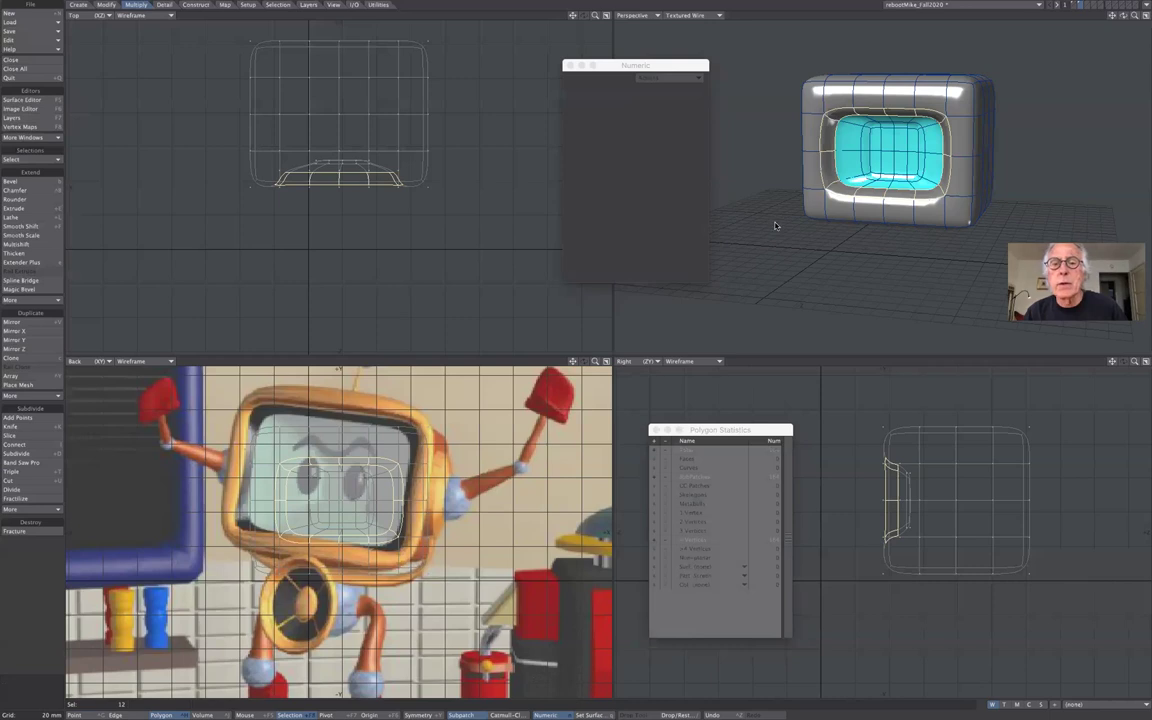
key("q")
left_click(630, 179)
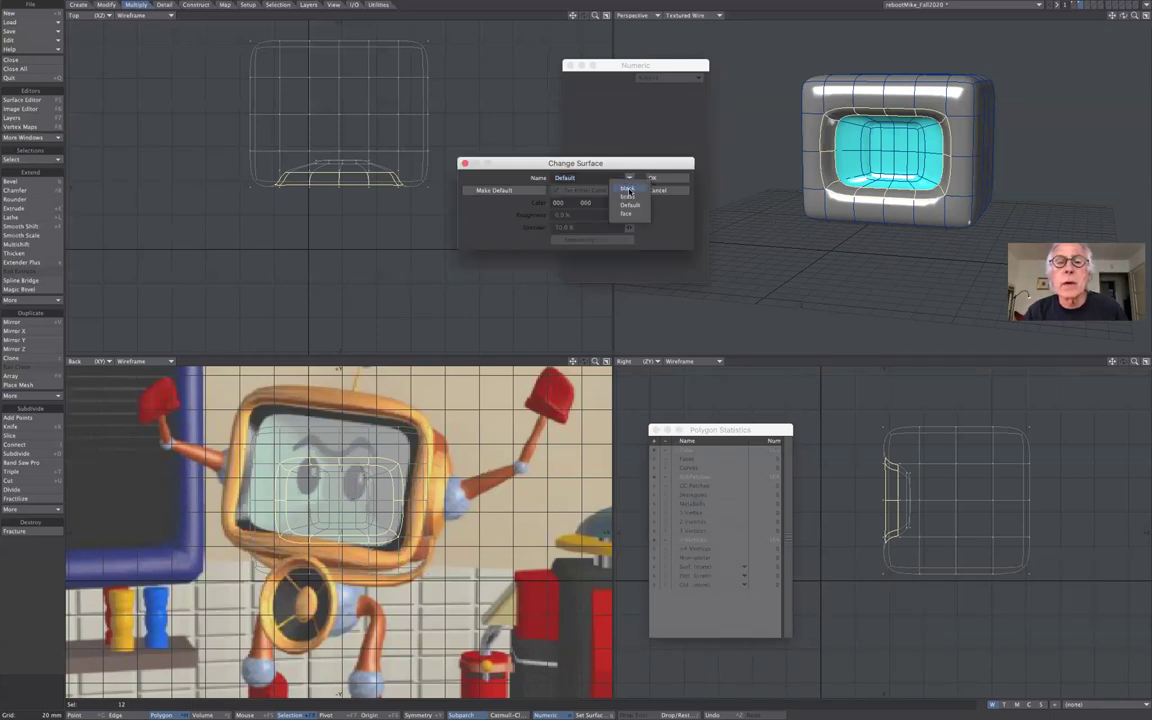
left_click(628, 188)
left_click(665, 179)
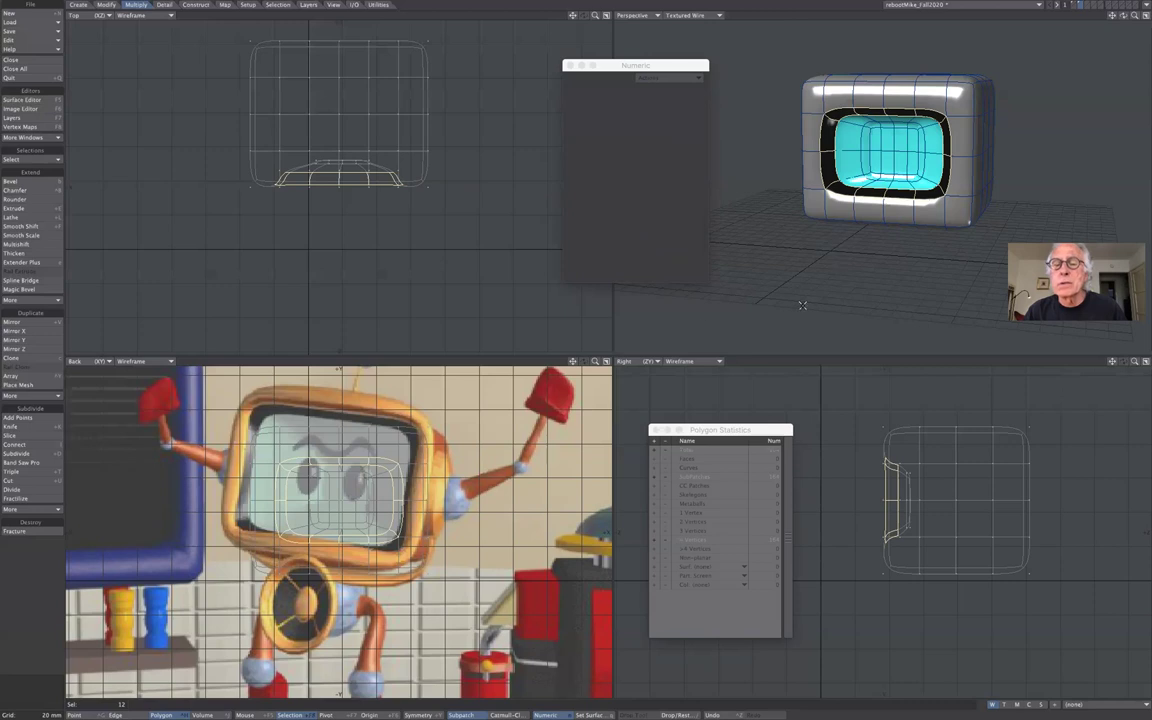
left_click(25, 610)
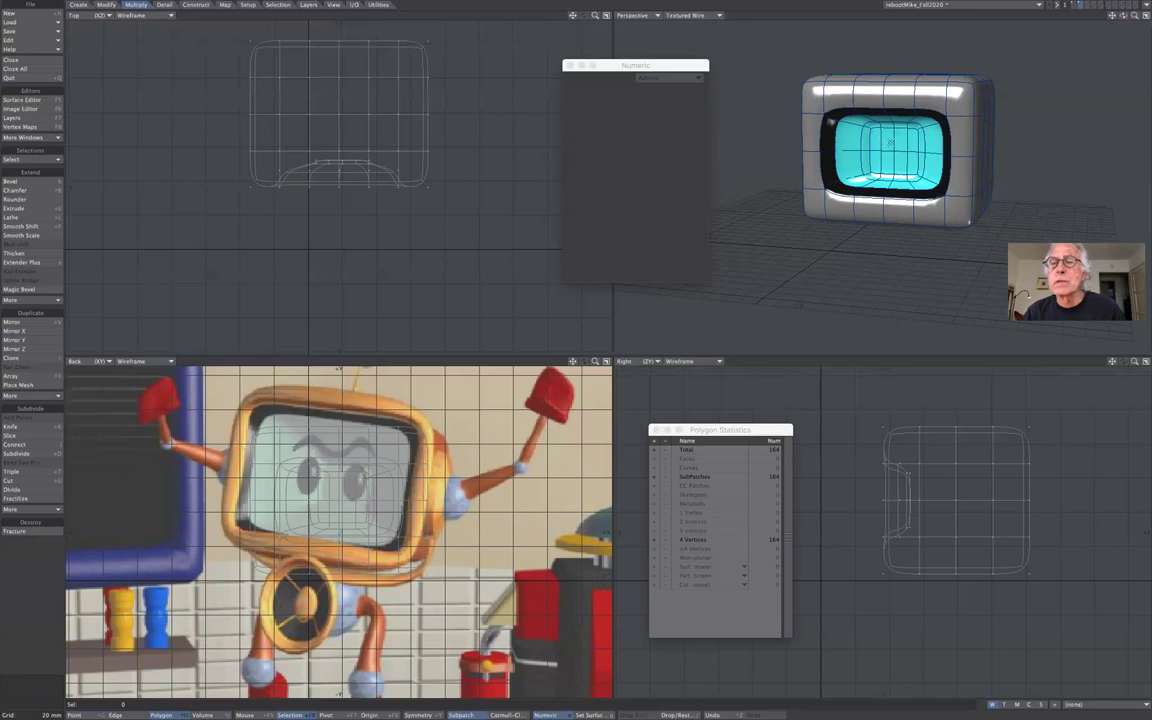
- Select all polygons outside the screen and black bezel by inverting their selection, assign them the surface "brass", and deselect
left_click_drag(890, 142, 891, 160)
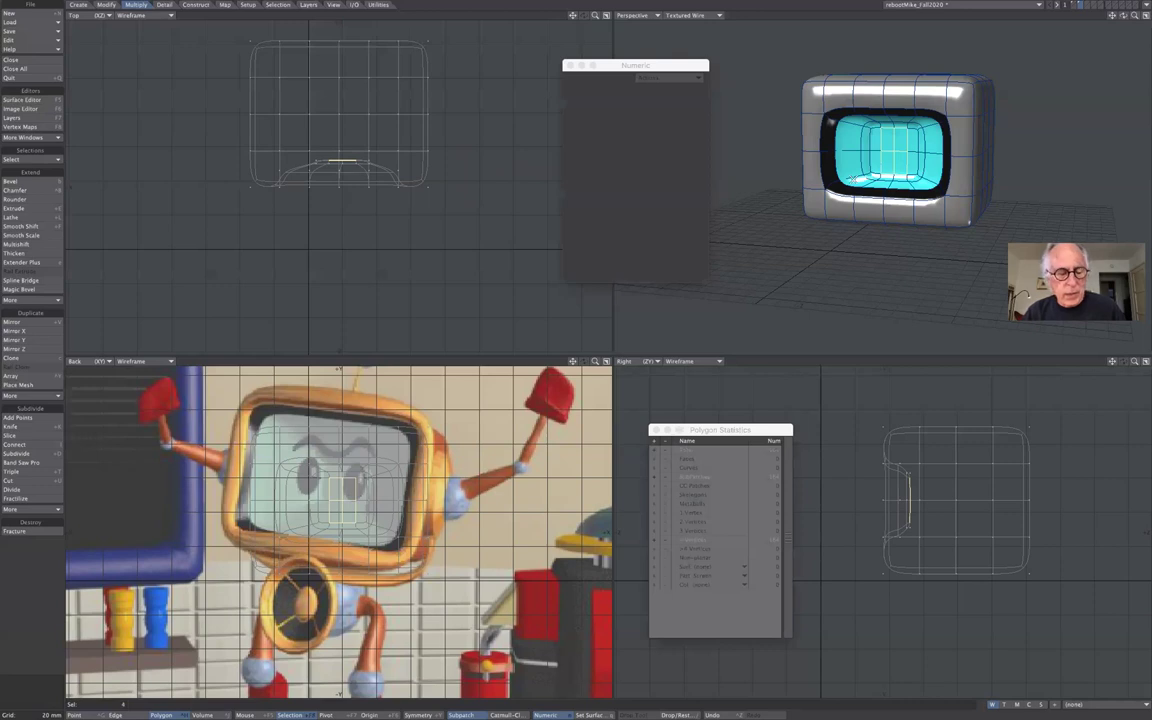
key("bracketright")
key("bracketright")
key("bracketright")
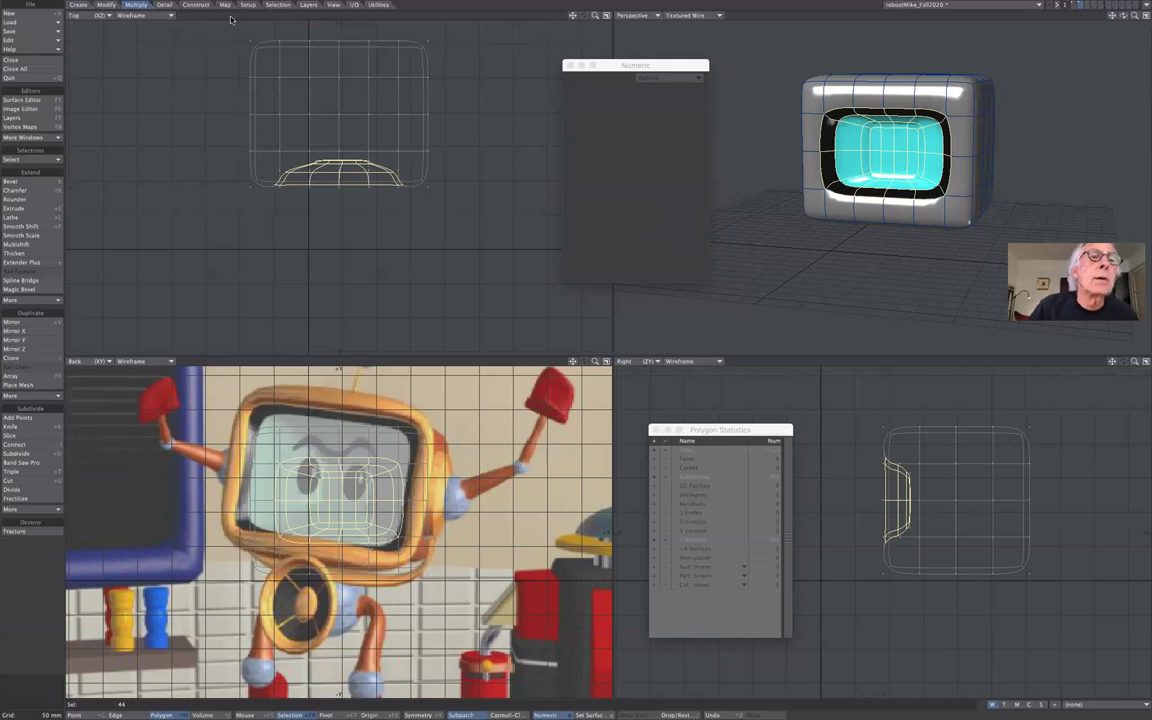
left_click(279, 5)
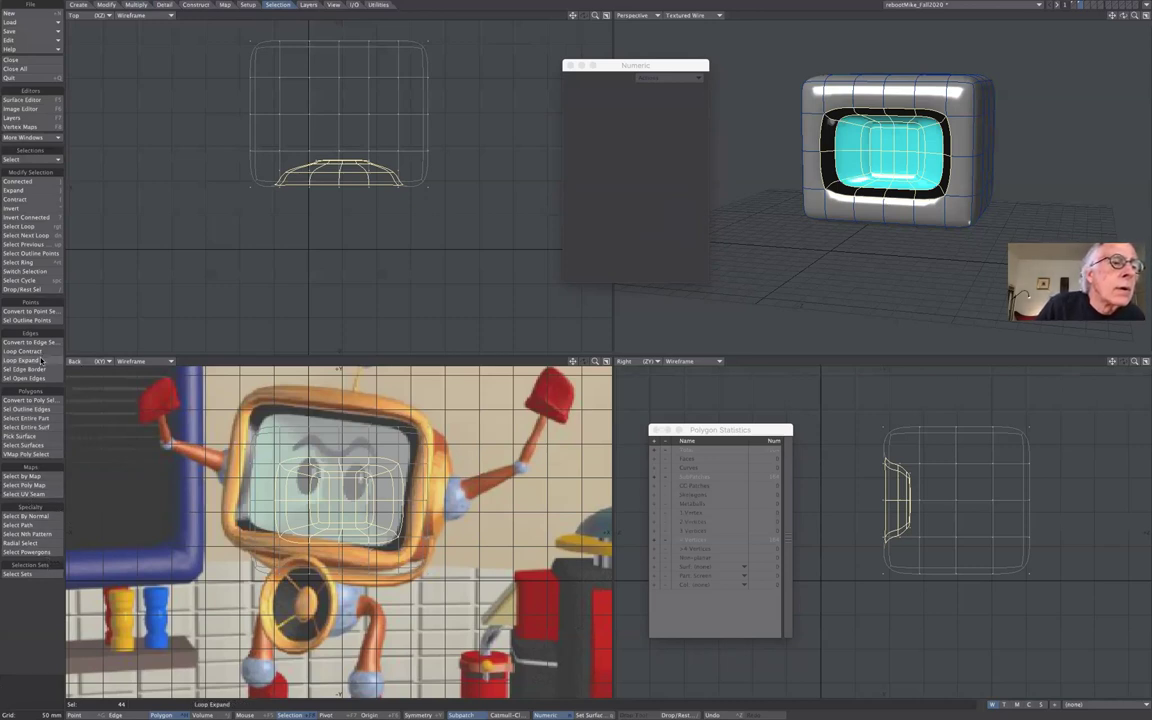
left_click(24, 208)
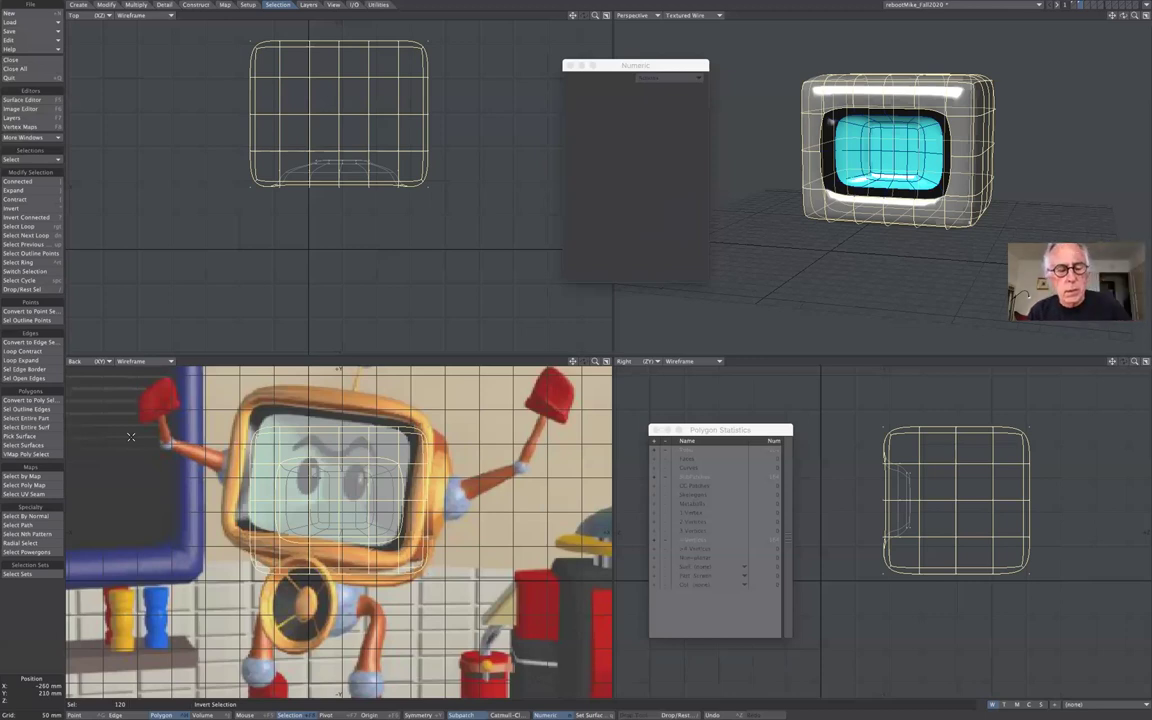
key("q")
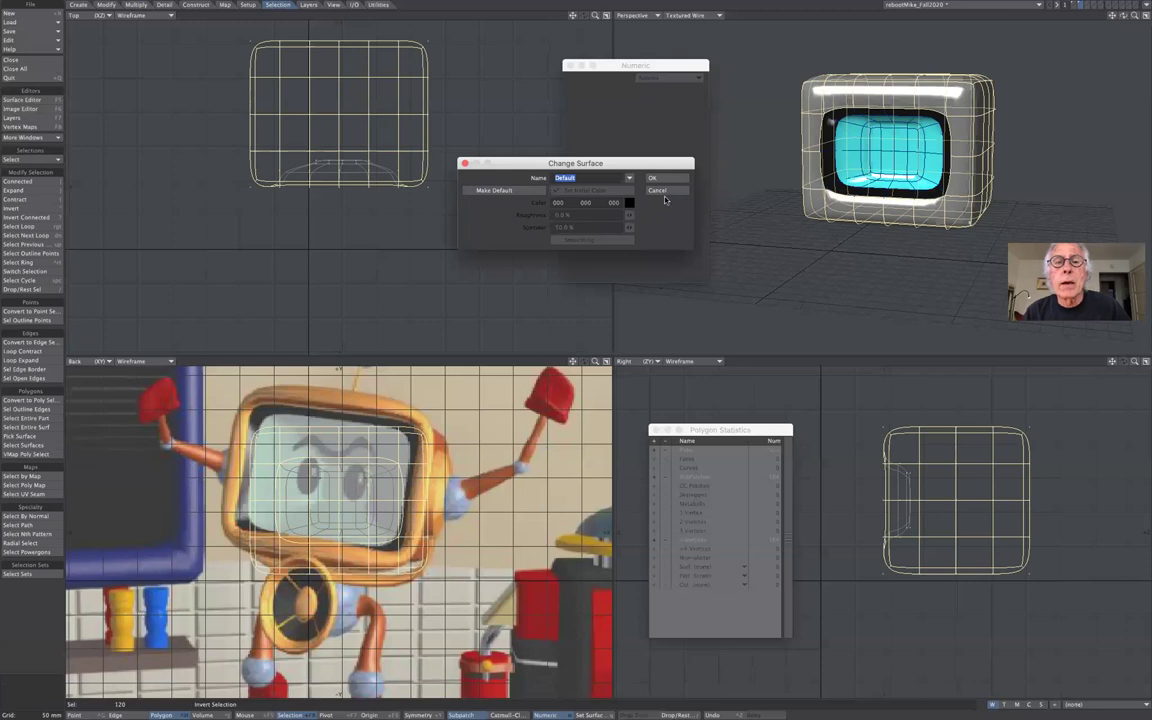
left_click(629, 178)
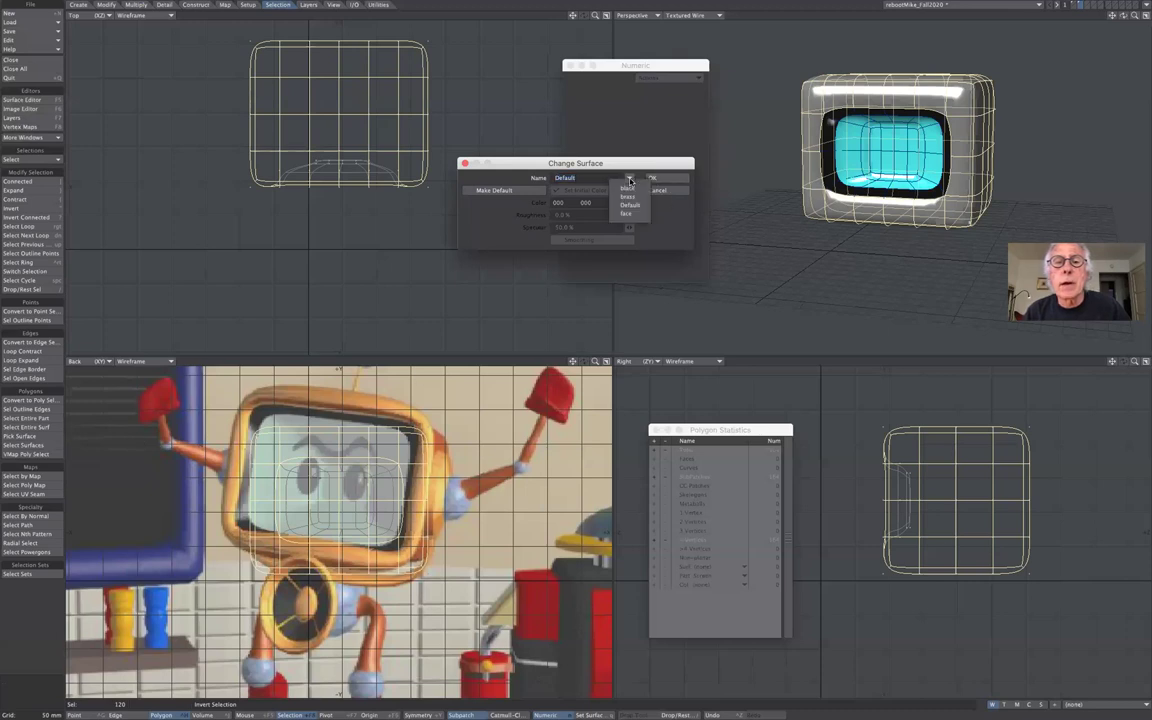
left_click(628, 197)
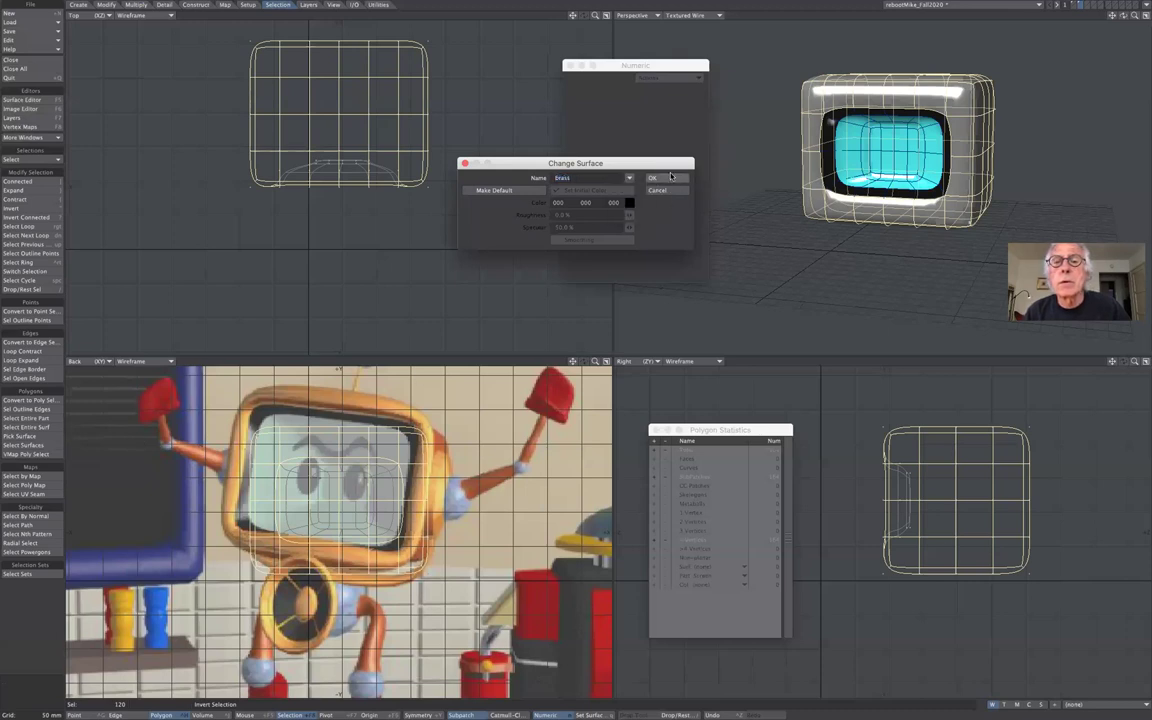
left_click(670, 178)
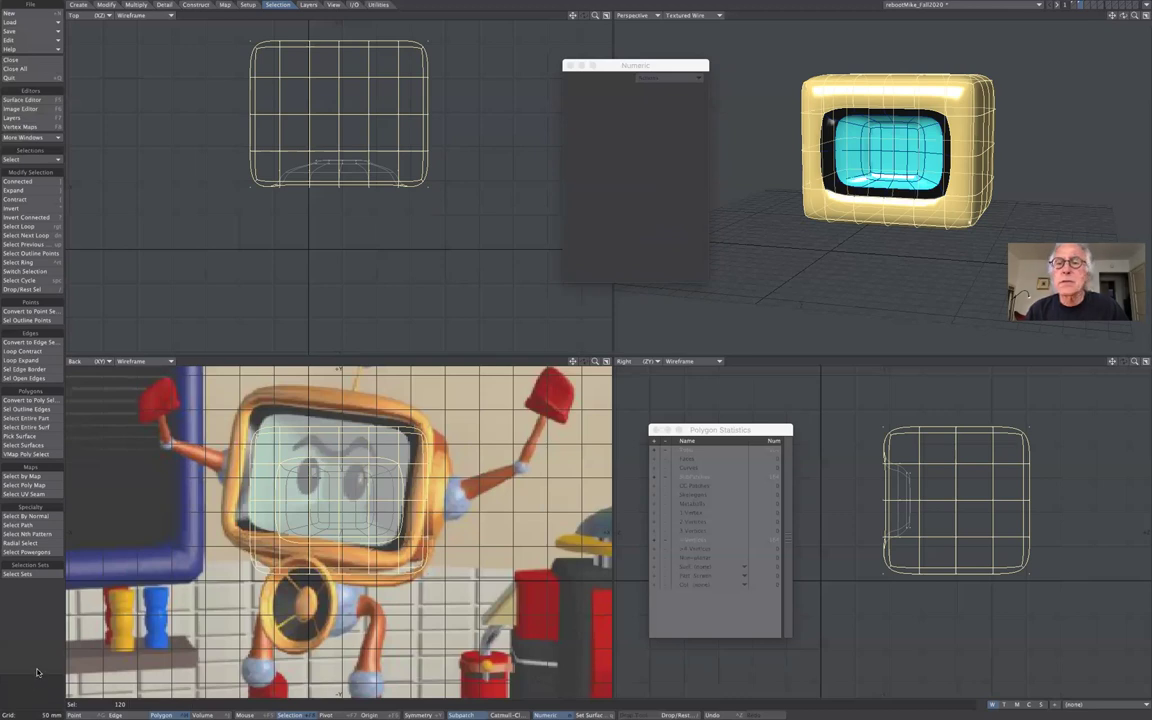
left_click(548, 349)
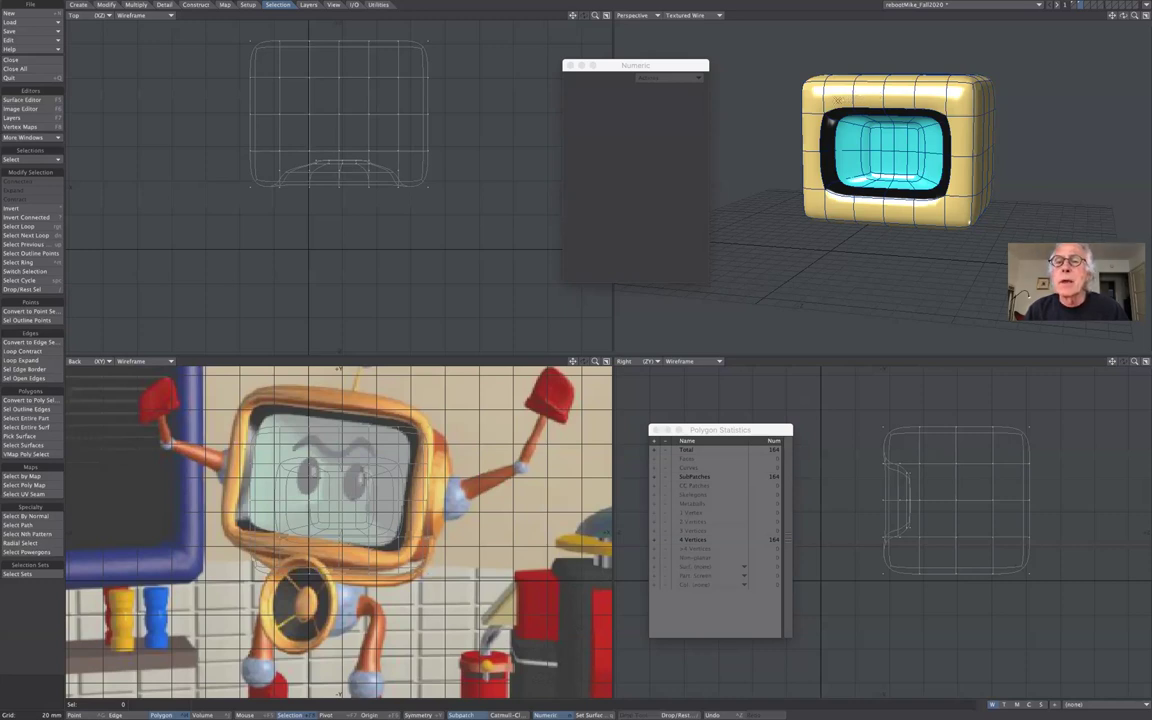
- Try to stretch the polygon ring on the brass frame's front face vertically in the back view
left_click(780, 86)
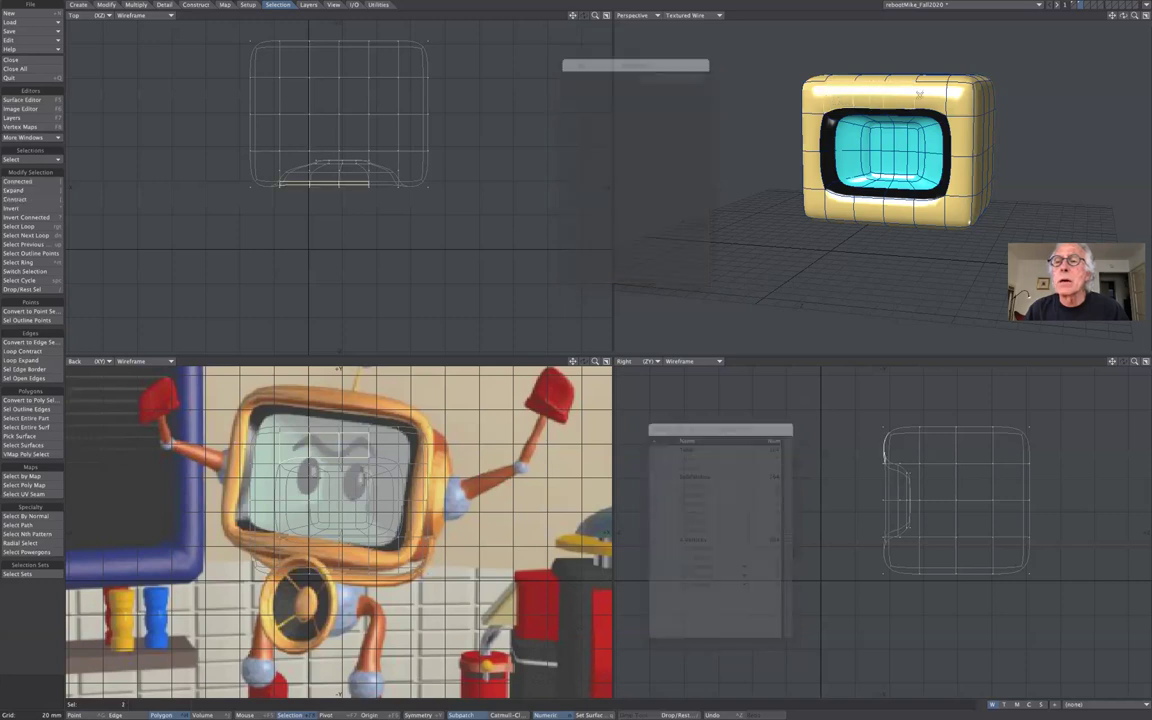
mouse_move(945, 102)
left_mouse_down()
mouse_move(946, 203)
mouse_move(901, 210)
mouse_move(818, 208)
mouse_move(807, 105)
left_mouse_up()
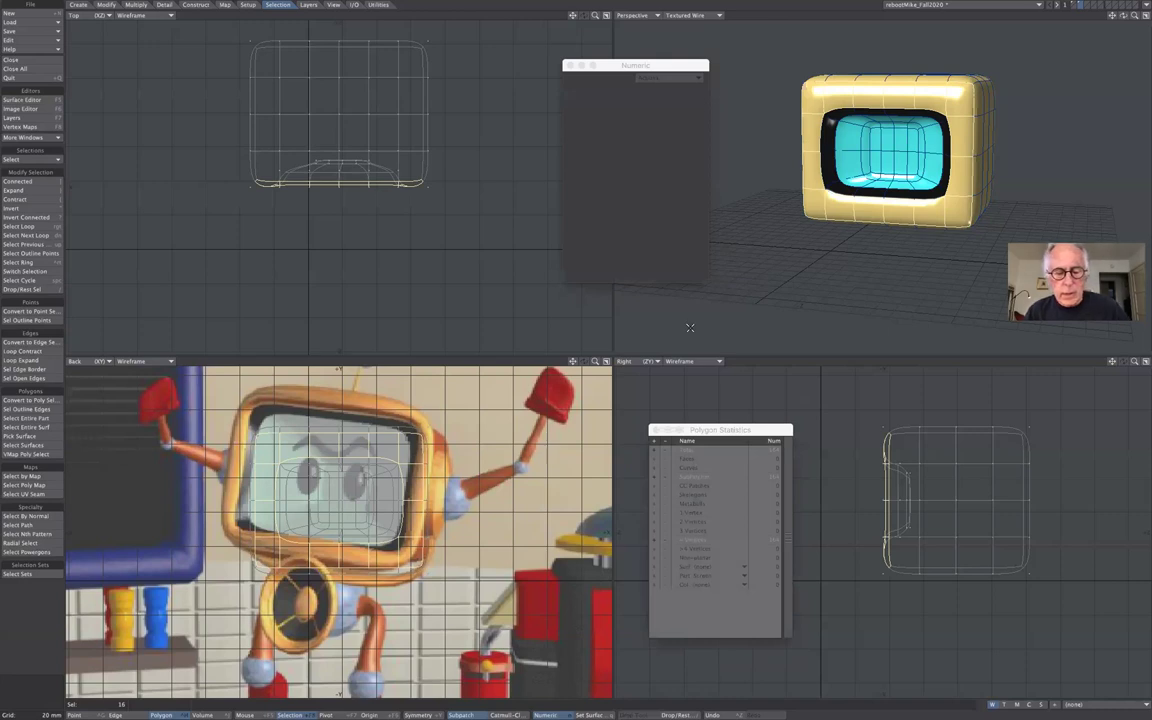
key("h")
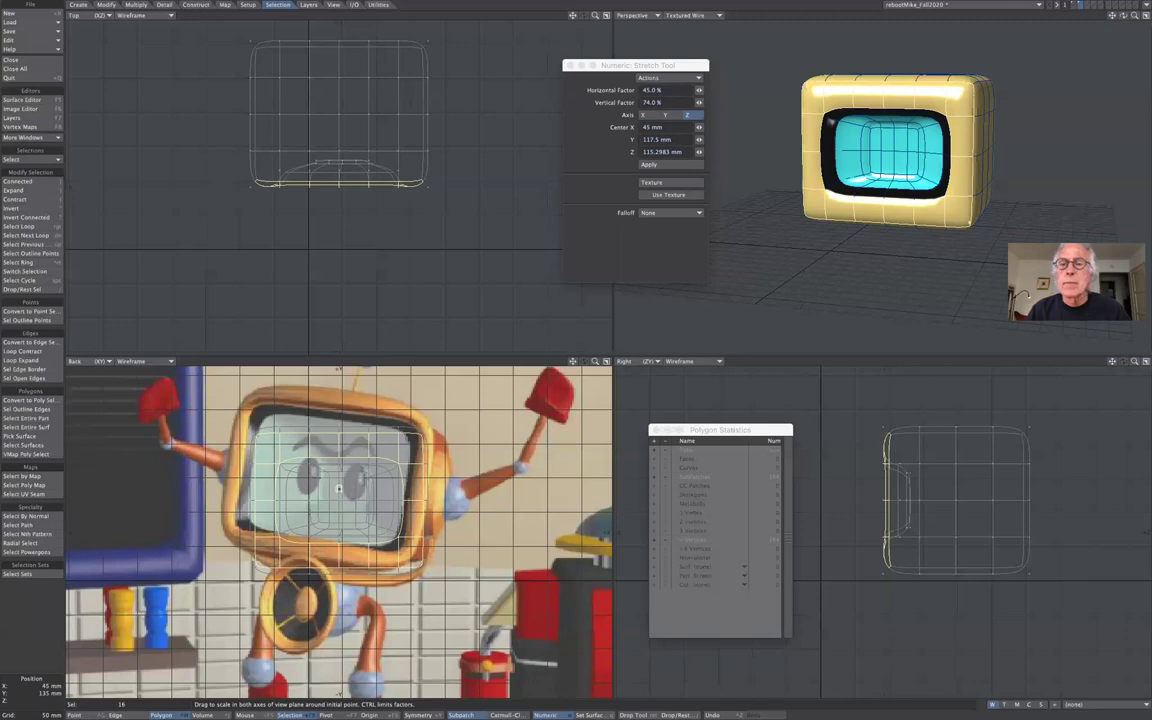
left_click_drag(330, 480, 332, 455)
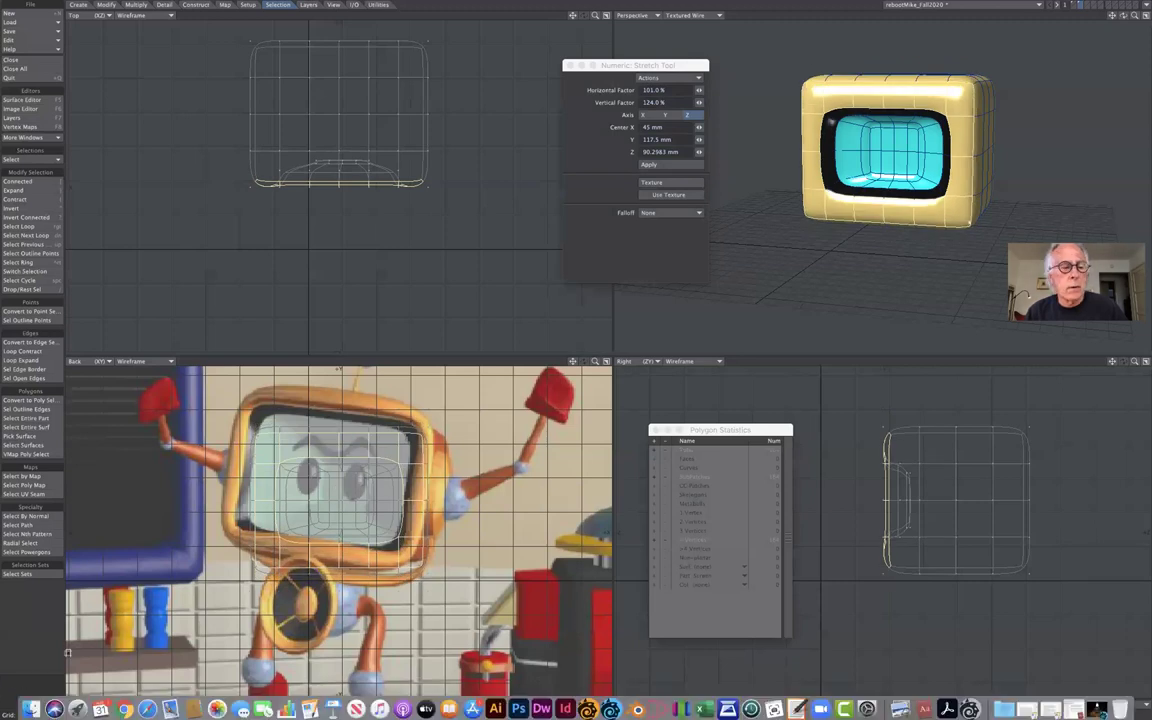
key("space")
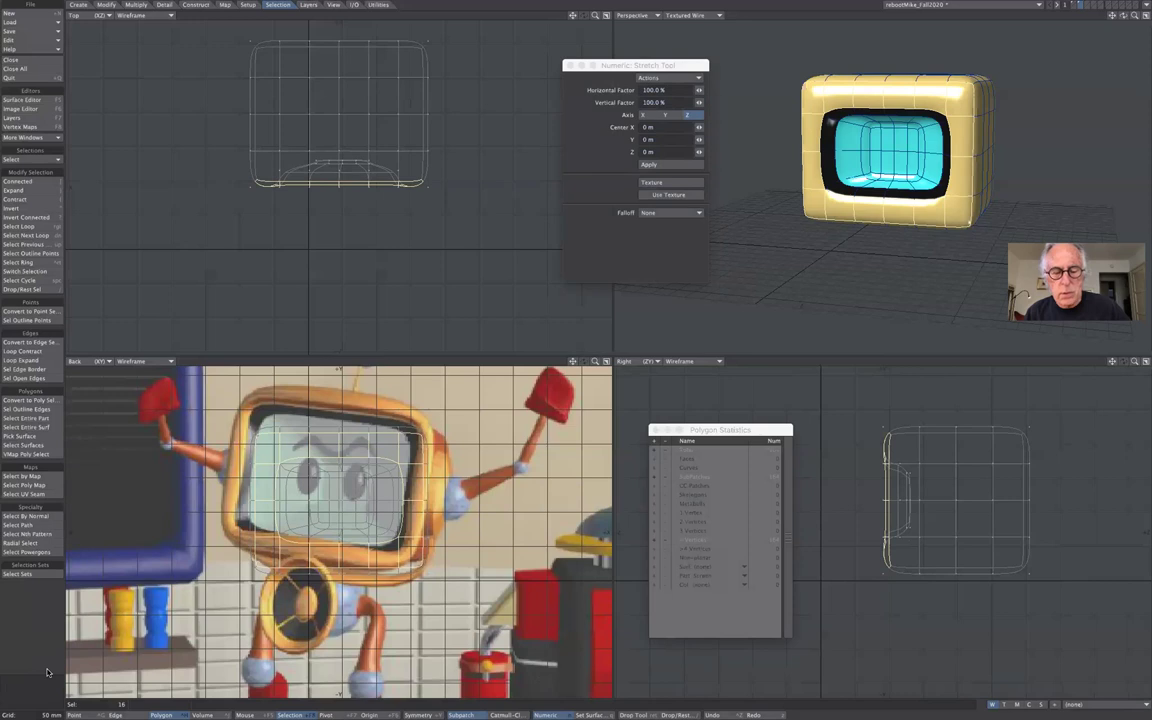
key("space")
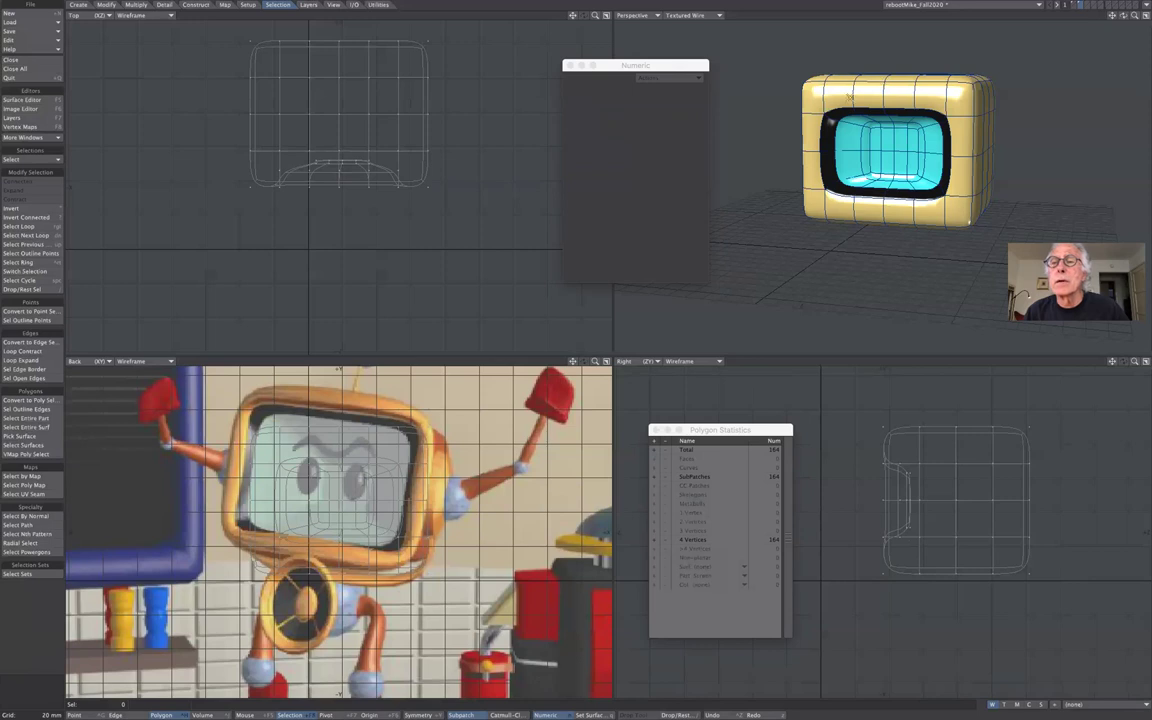
- Select the four polygons above the screen on the brass frame's front and stretch them vertically to about 168%
left_click_drag(846, 96, 916, 103)
left_click(891, 177)
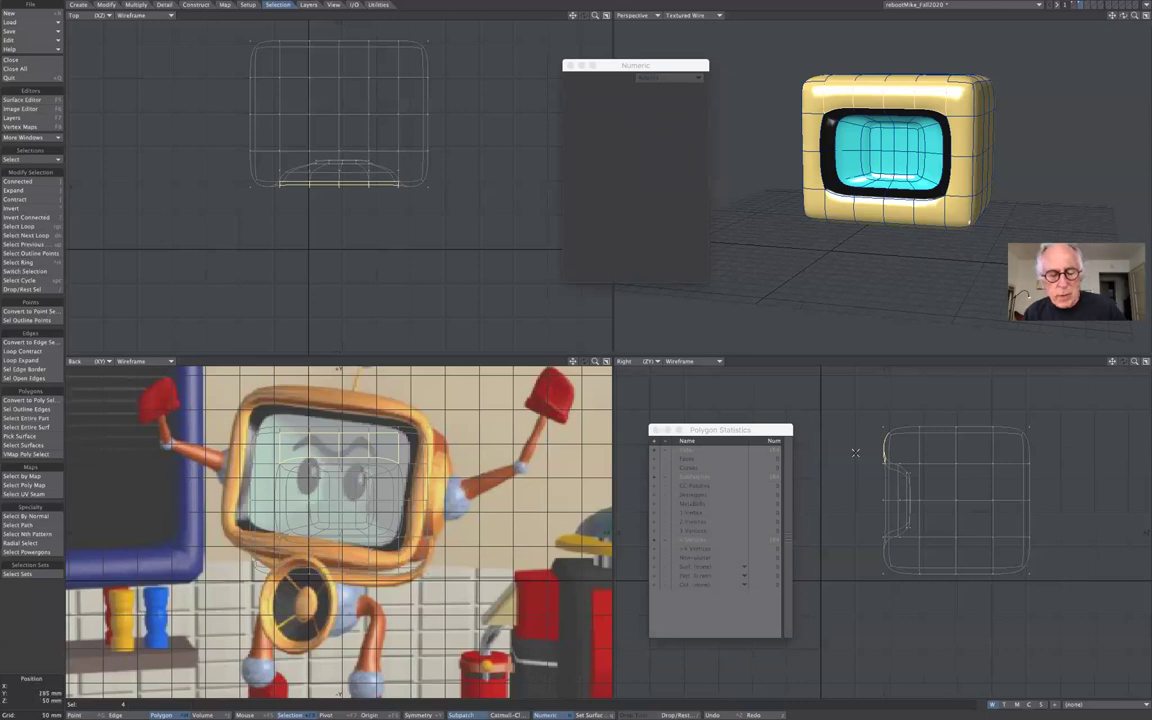
key("h")
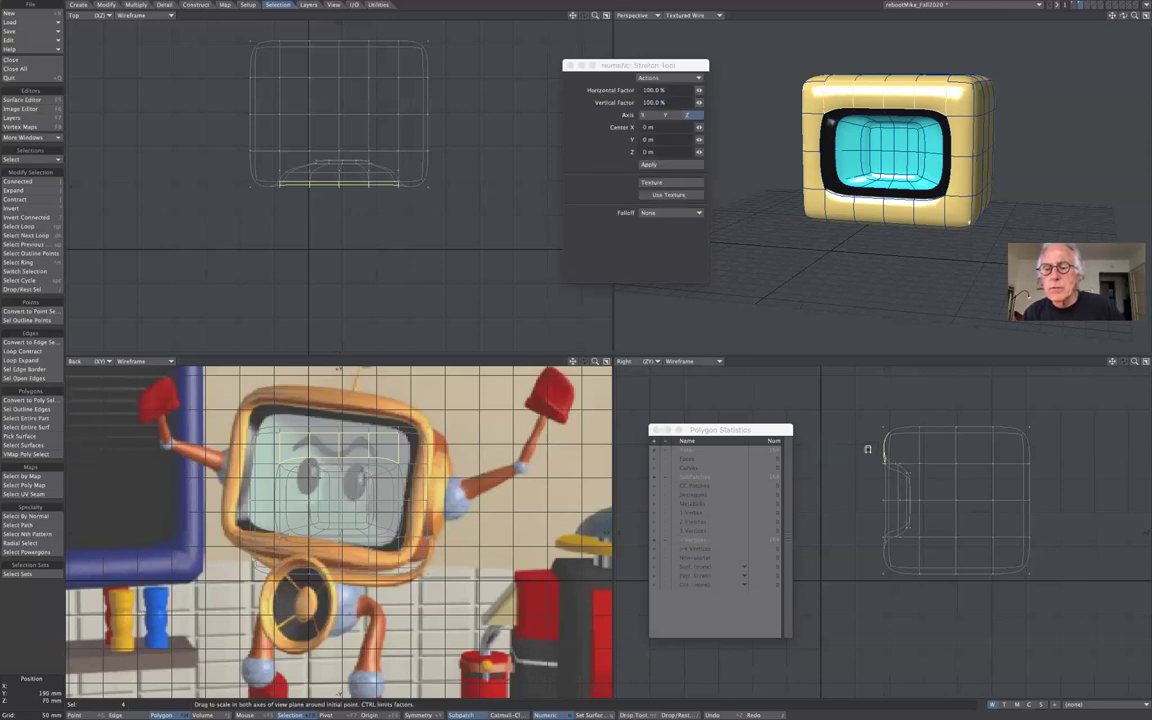
left_click_drag(867, 449, 866, 380)
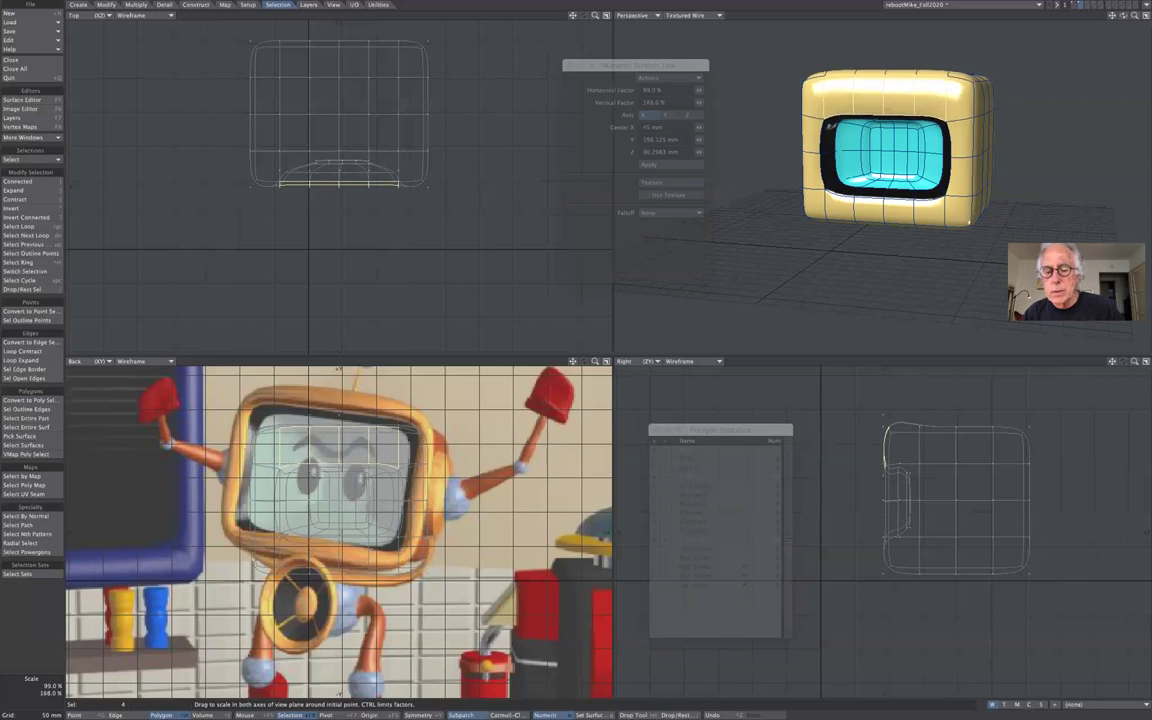
- Try to move the four polygons above the screen forward by 20 mm, undo the changes, and clear the selection
key("t")
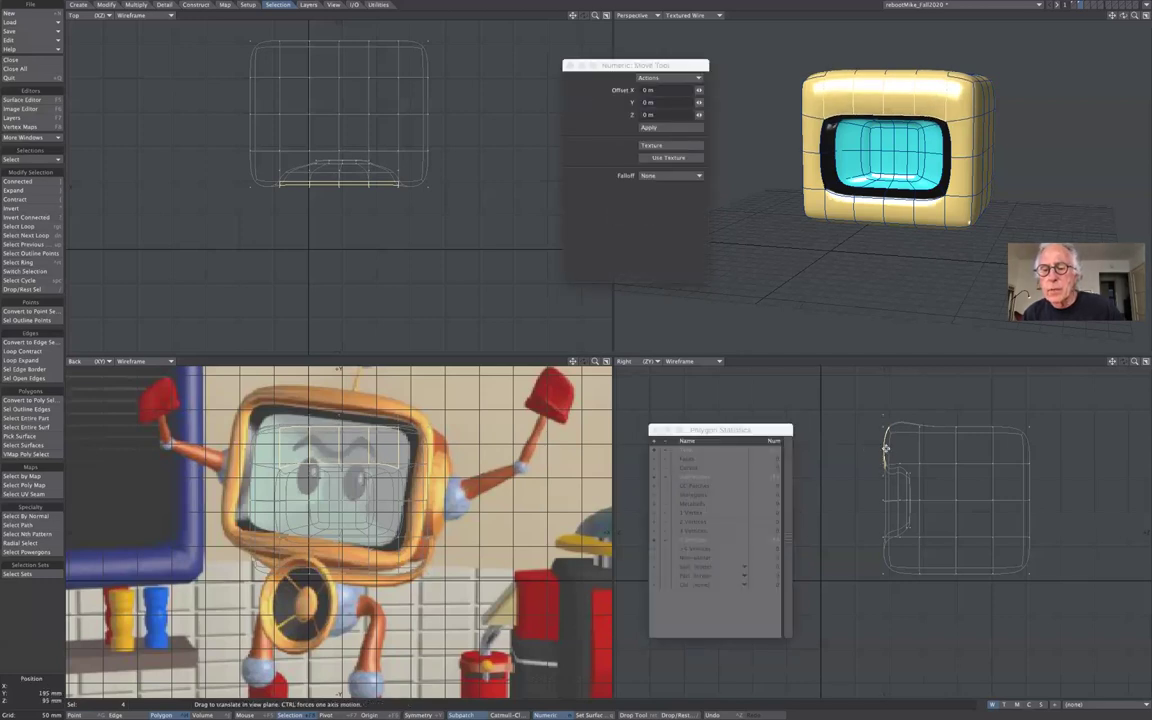
left_click_drag(866, 400, 886, 447)
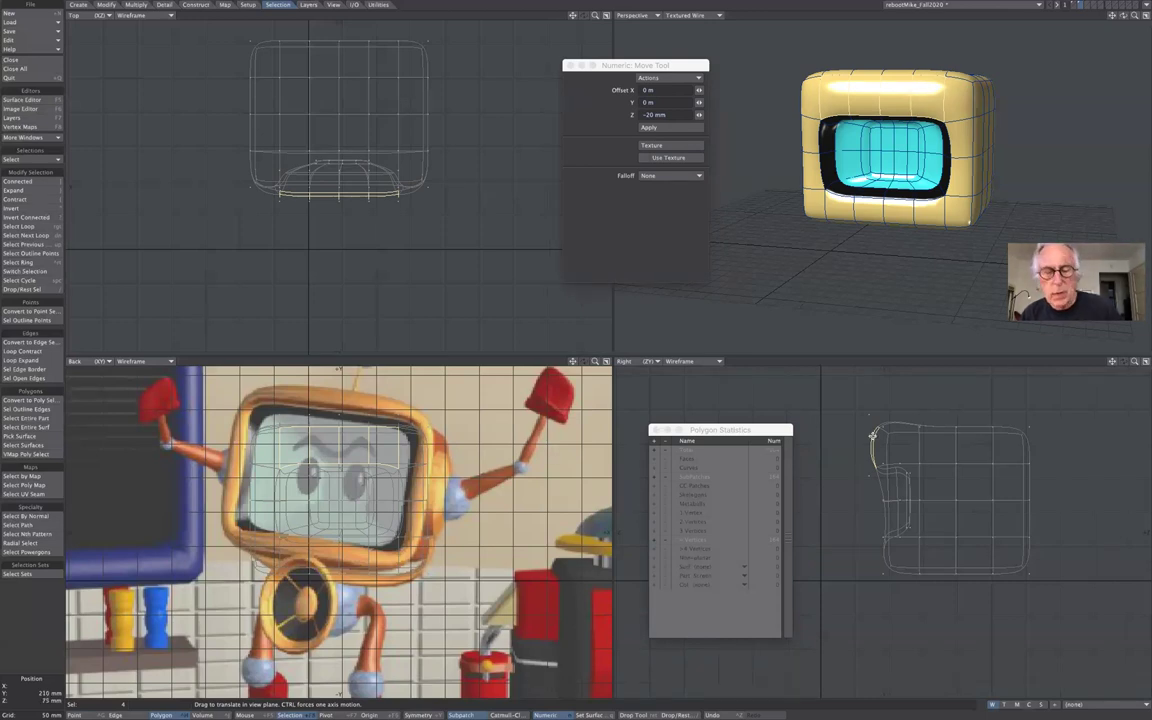
key("ctrl+z")
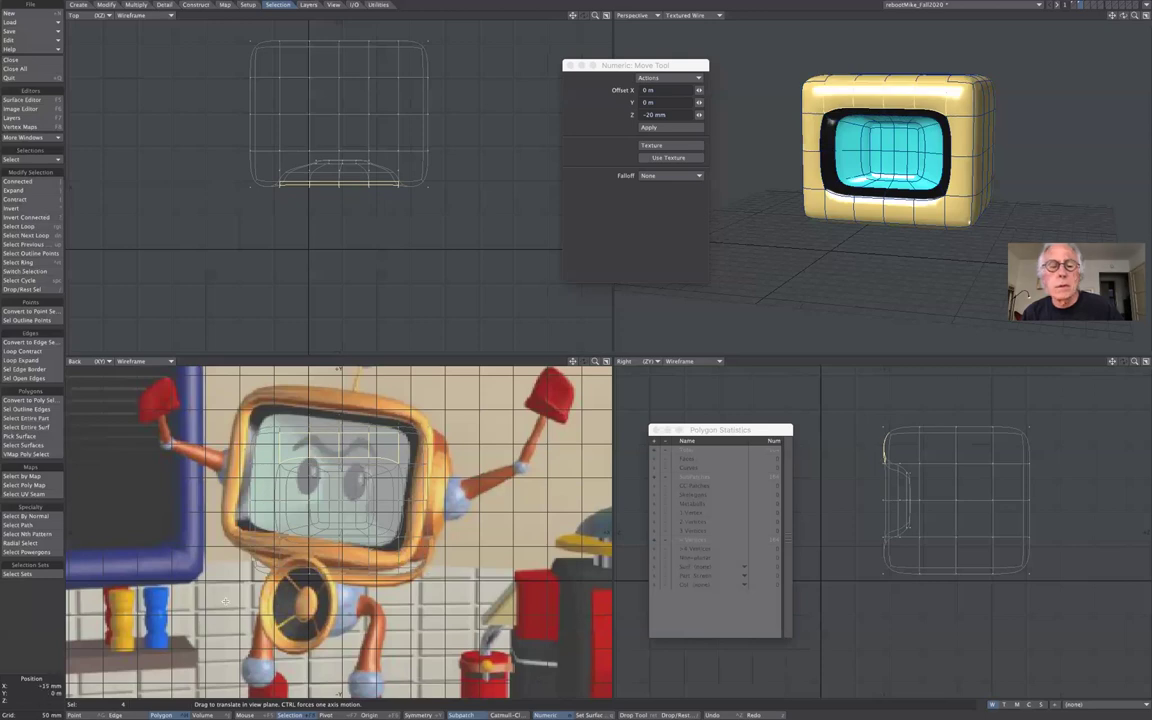
key("space")
left_click(36, 695)
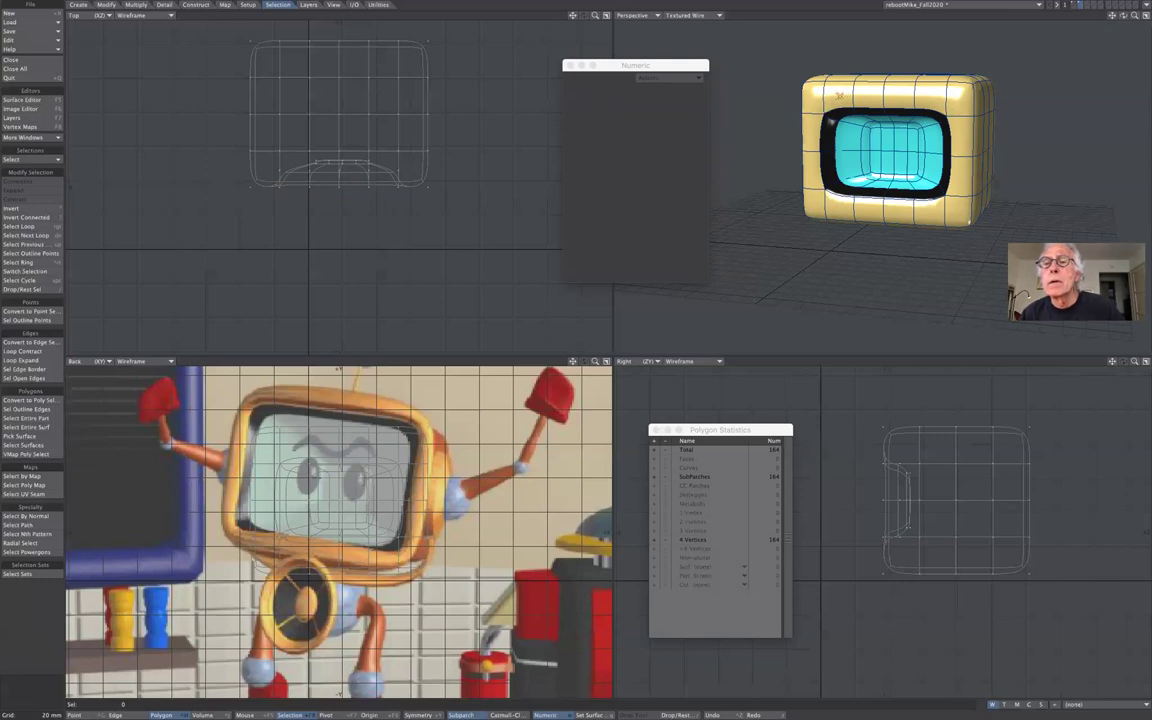
- Select the polygon ring on the brass frame's front face, try to stretch it to 98% by 110%, and deselect it
mouse_move(772, 80)
left_mouse_down()
mouse_move(852, 85)
mouse_move(862, 165)
left_mouse_up()
mouse_move(957, 185)
left_mouse_down()
mouse_move(823, 198)
mouse_move(814, 91)
left_mouse_up()
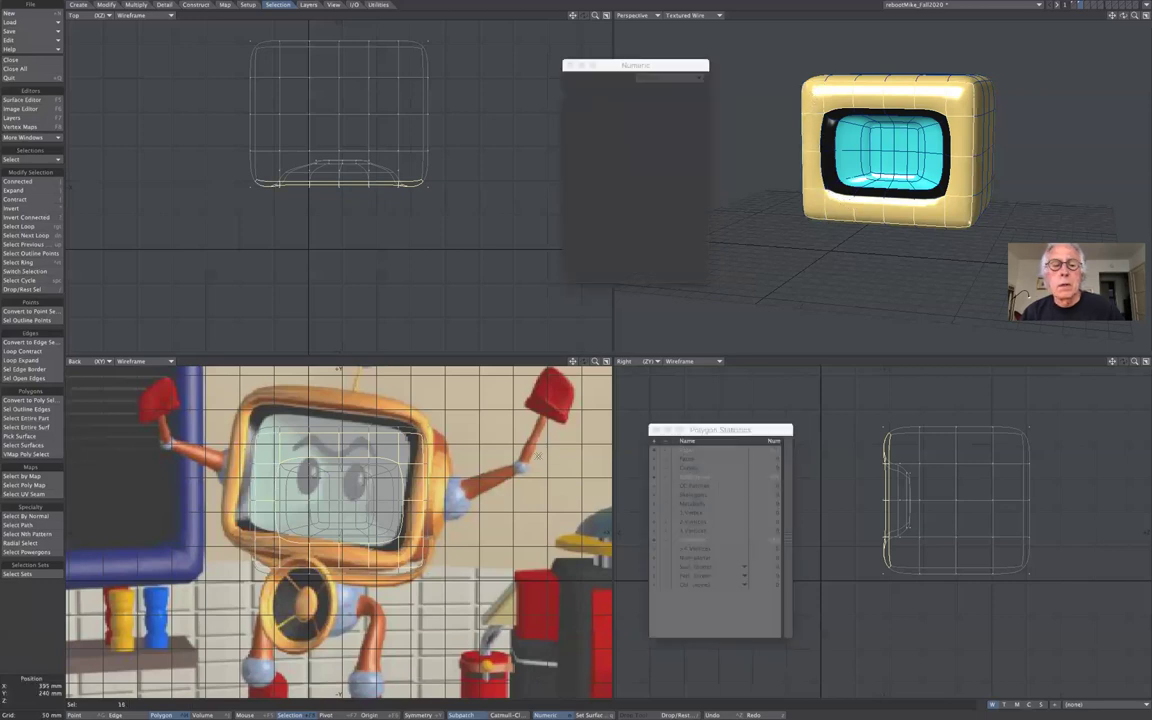
key("h")
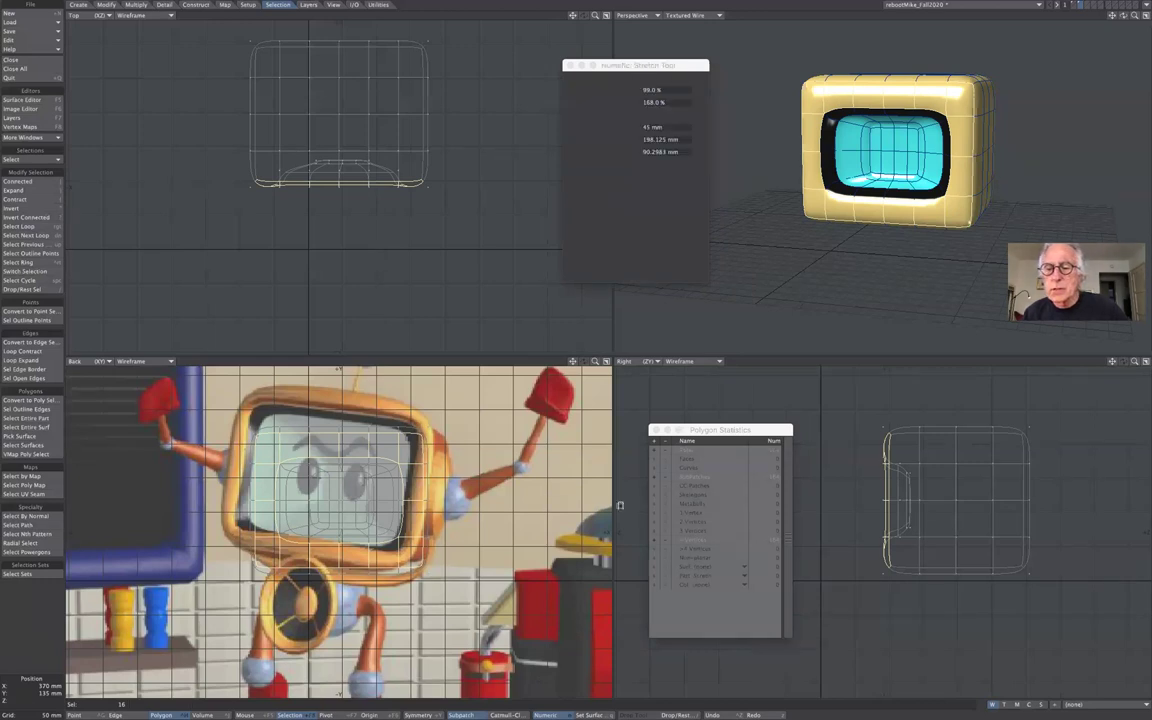
mouse_move(874, 496)
left_mouse_down()
mouse_move(884, 402)
mouse_move(960, 500)
mouse_move(1014, 538)
mouse_move(874, 496)
left_mouse_up()
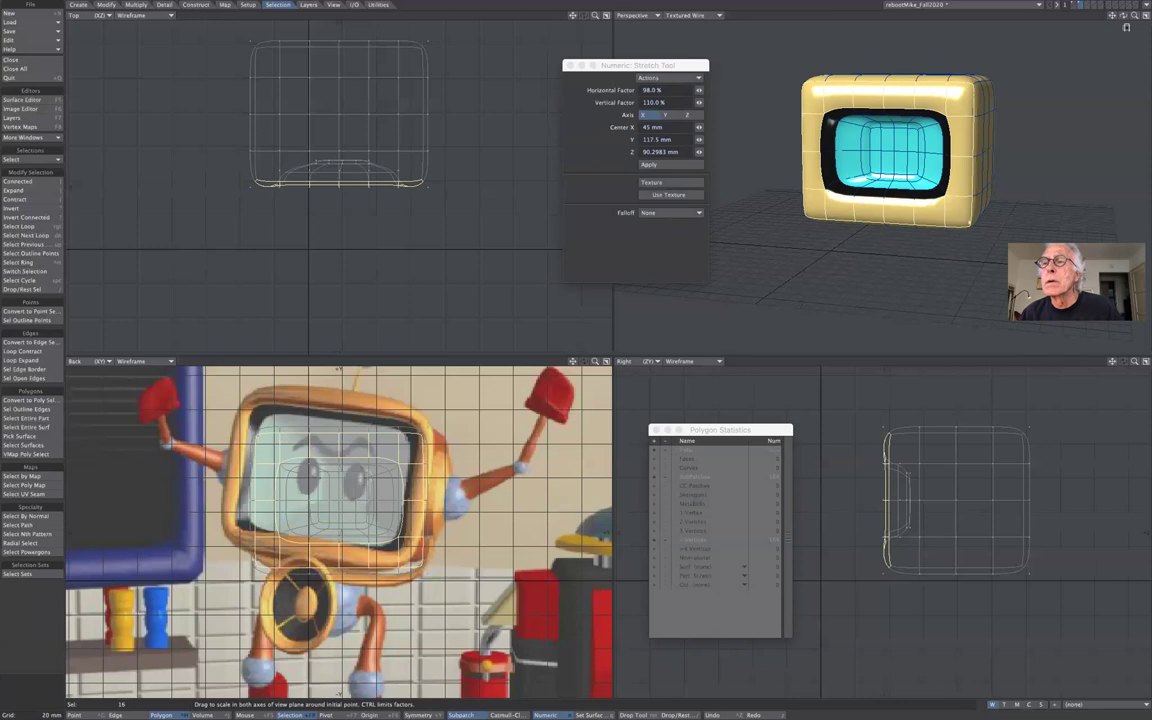
left_click_drag(1112, 15, 1068, 17)
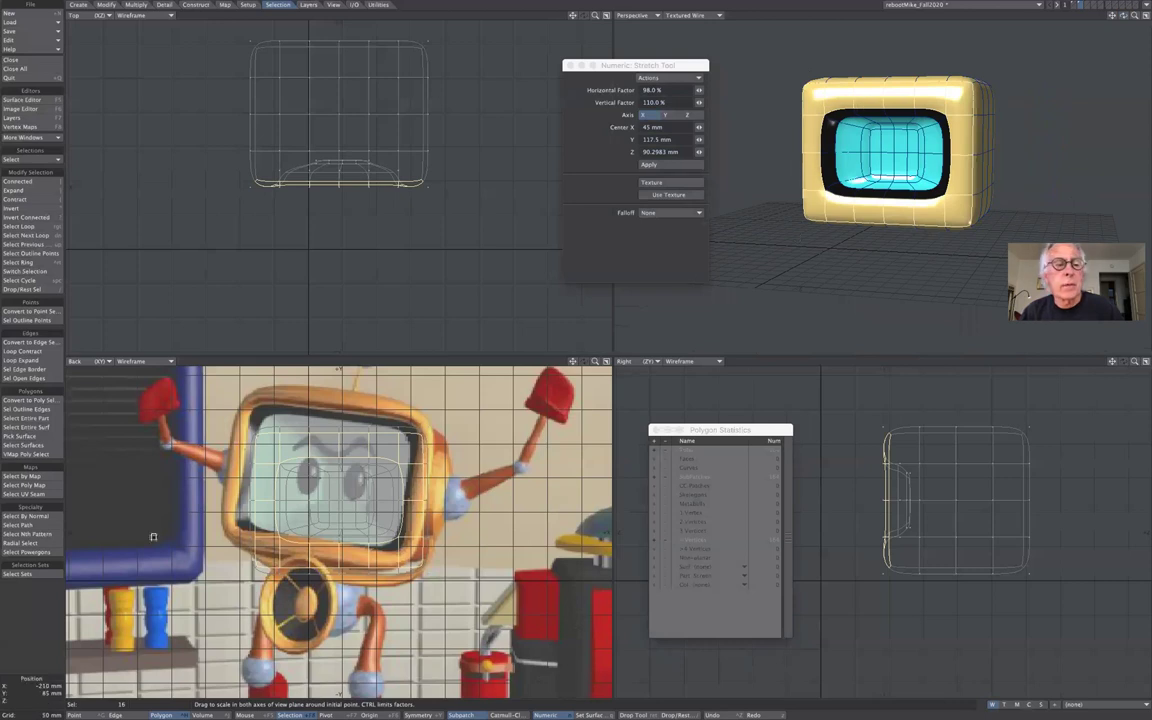
left_click(40, 695)
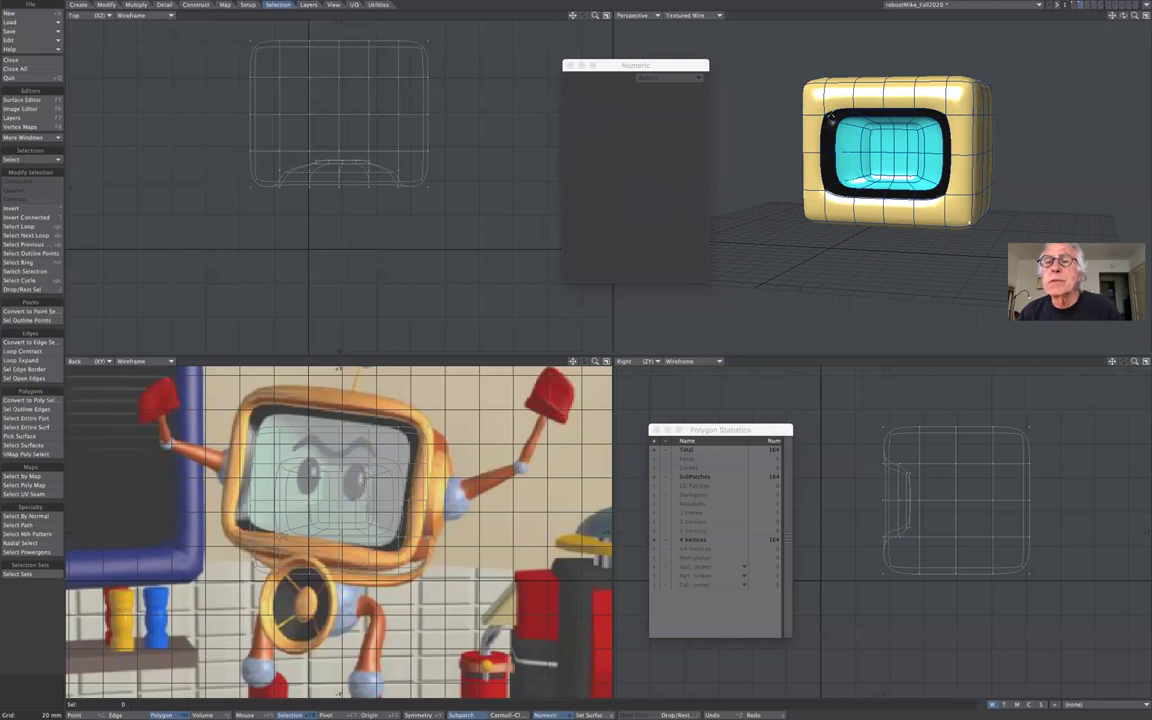
- Select the complete polygon loop of the black bezel around the cyan screen
left_click_drag(828, 130, 872, 104)
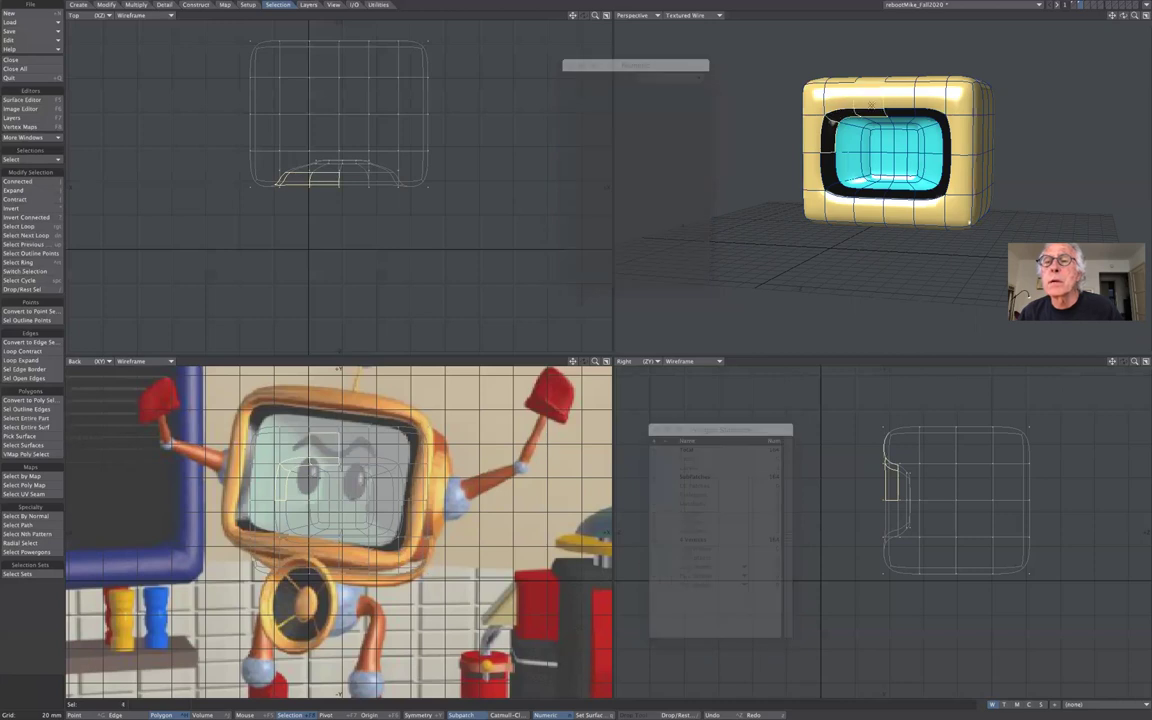
left_click(874, 130)
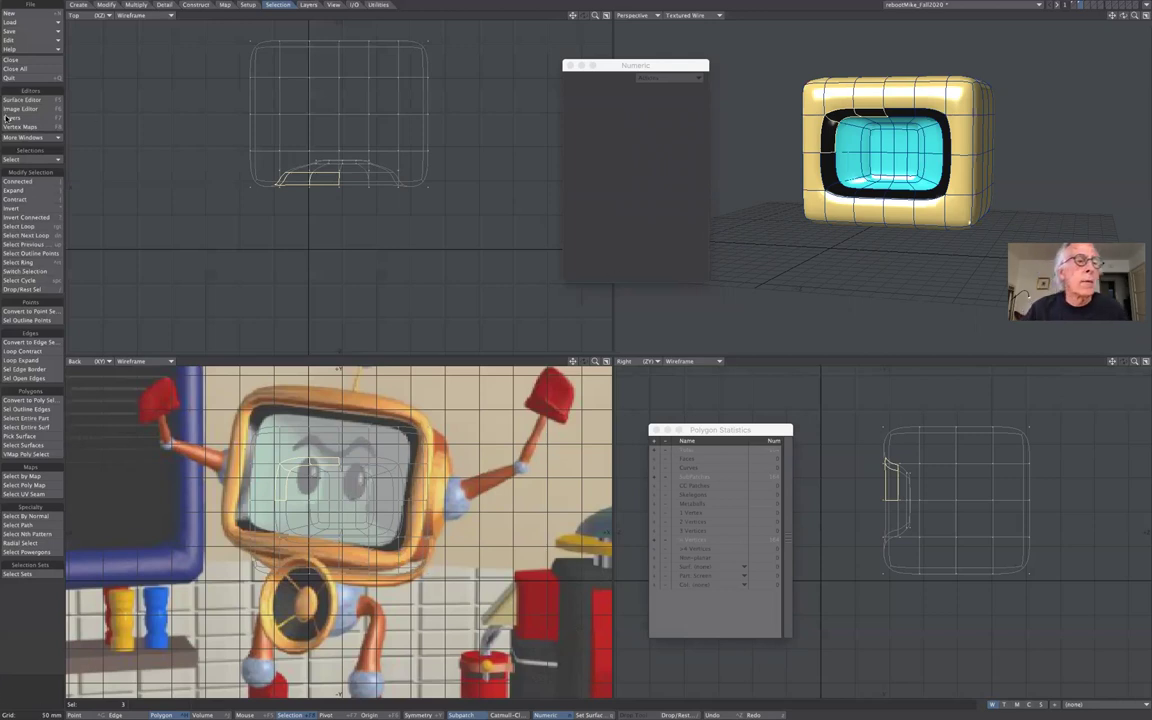
left_click(44, 160)
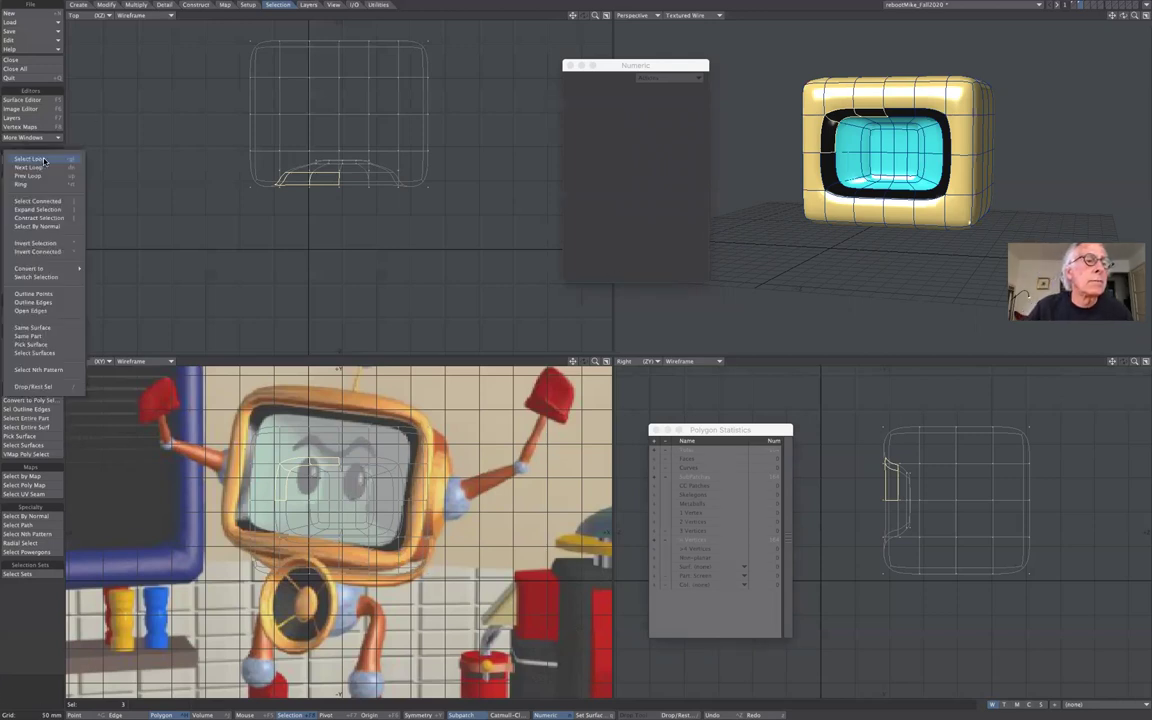
left_click(44, 160)
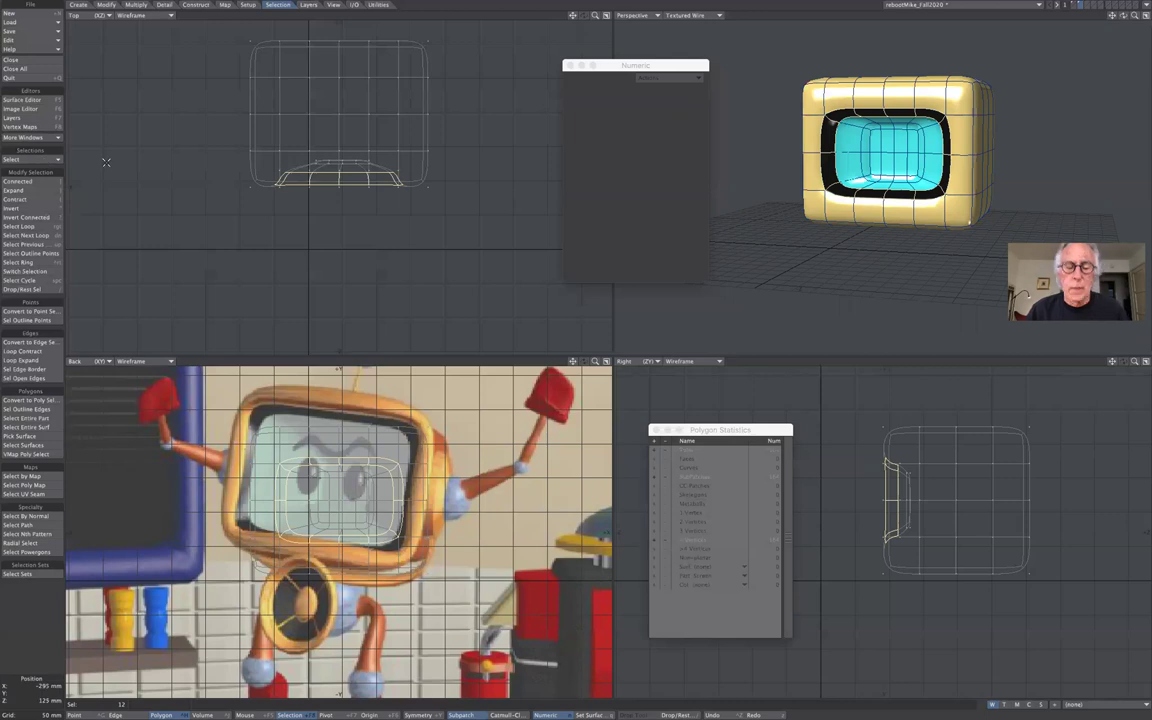
- Stretch the bezel loop to 155% by 134% in the side view and 107% by 103% in the back view, and deselect it
key("h")
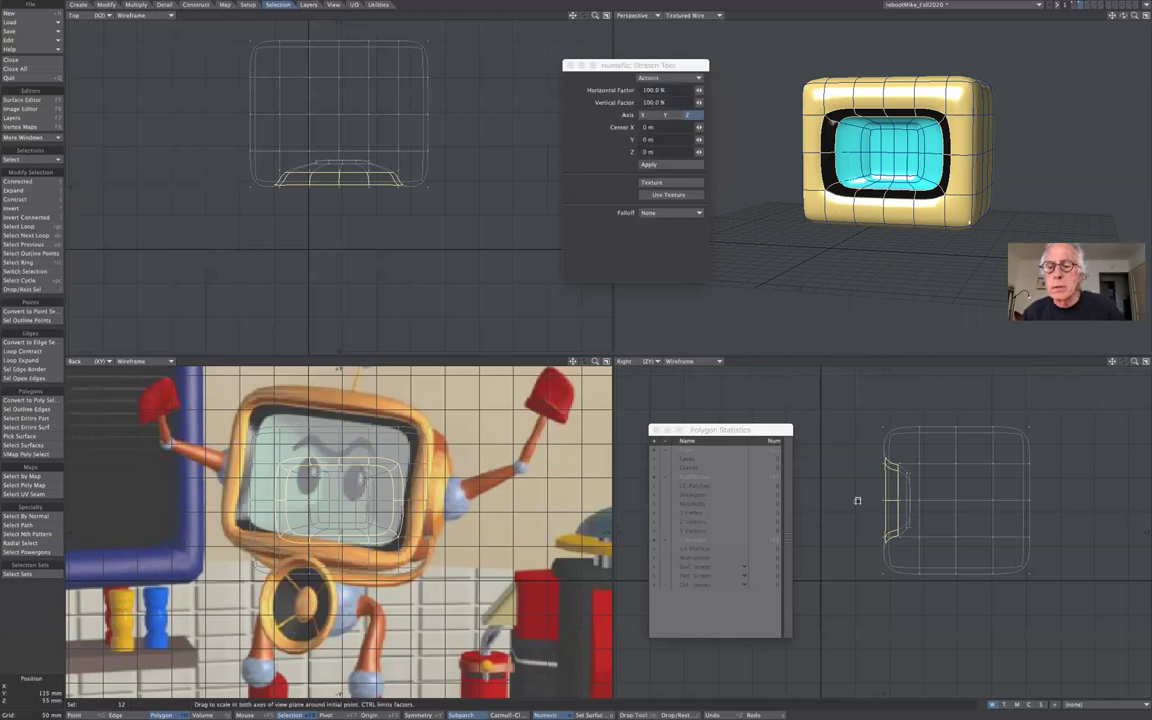
mouse_move(857, 500)
left_mouse_down()
mouse_move(857, 465)
mouse_move(909, 481)
mouse_move(863, 512)
left_mouse_up()
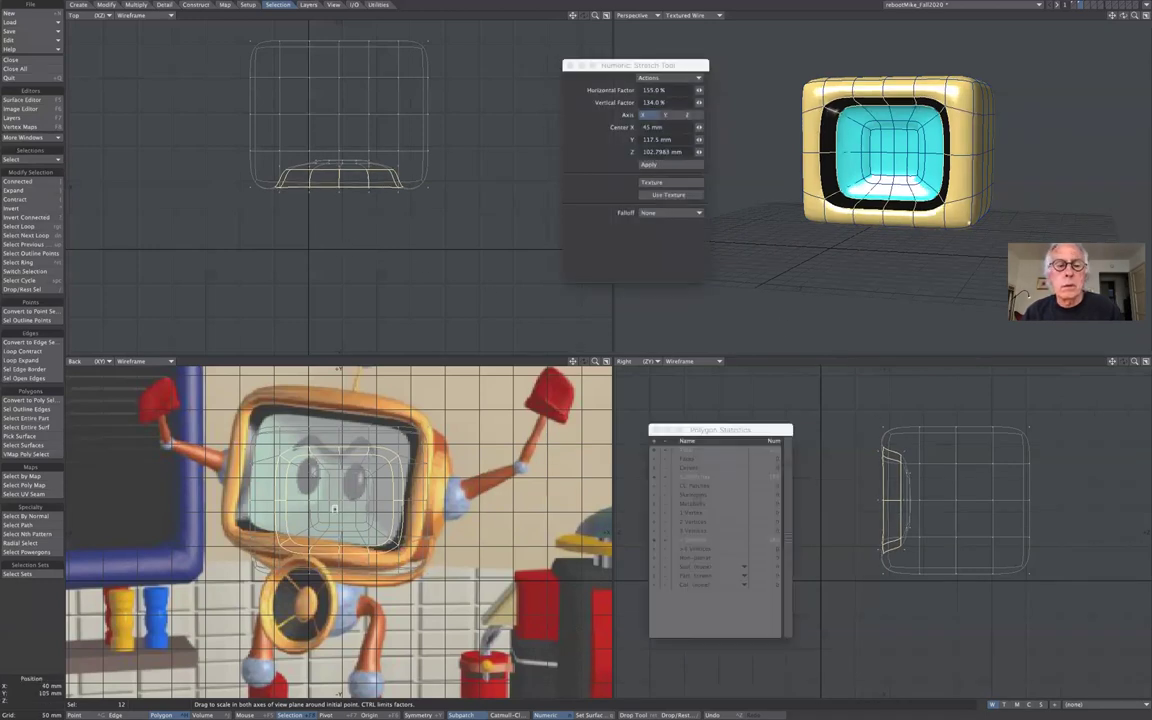
mouse_move(325, 478)
left_mouse_down()
mouse_move(345, 470)
mouse_move(335, 472)
left_mouse_up()
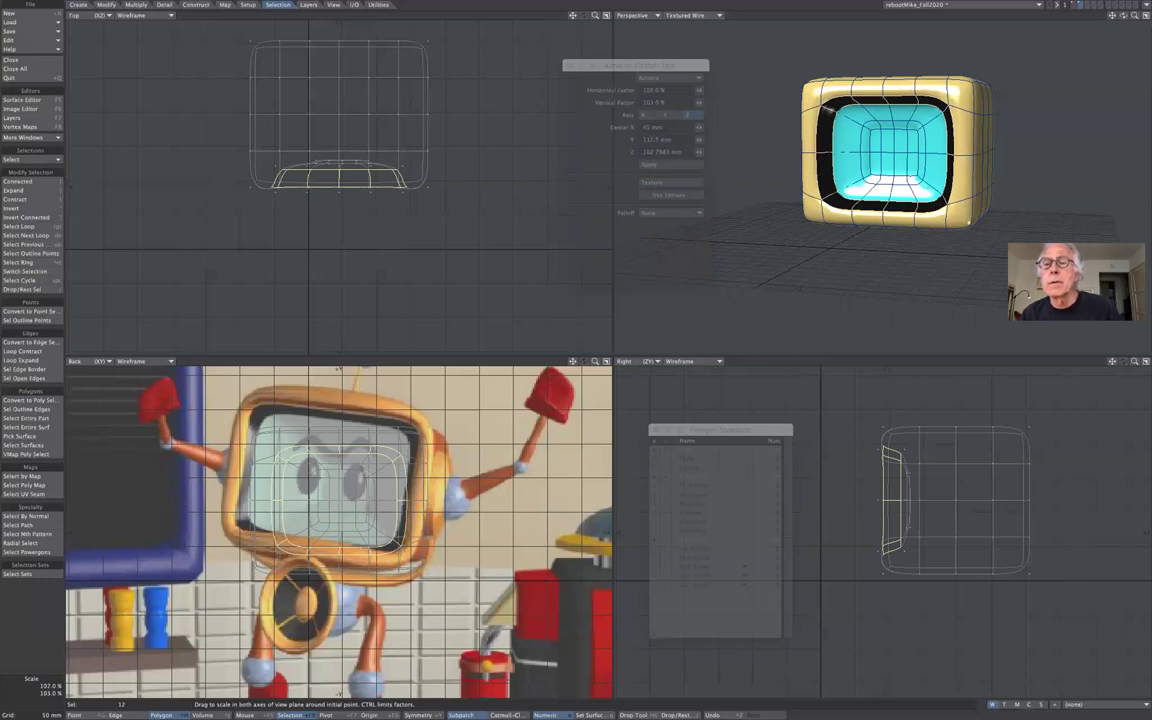
left_click_drag(335, 472, 335, 472)
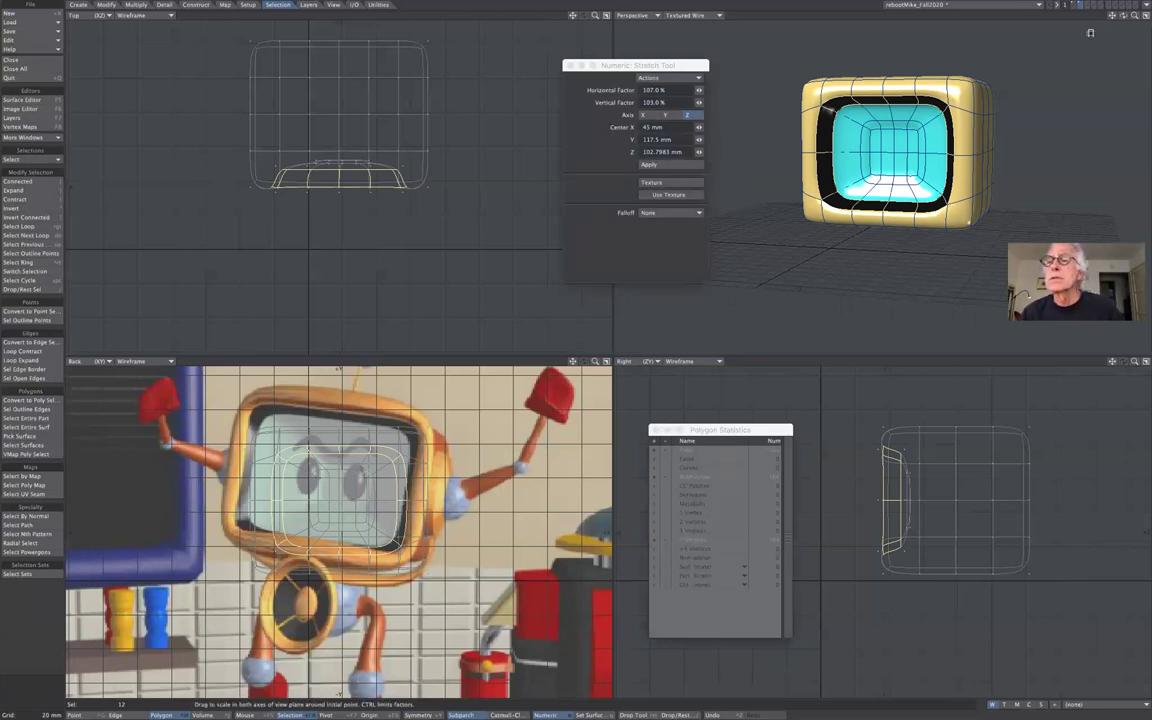
left_click_drag(1012, 17, 968, 60, "alt")
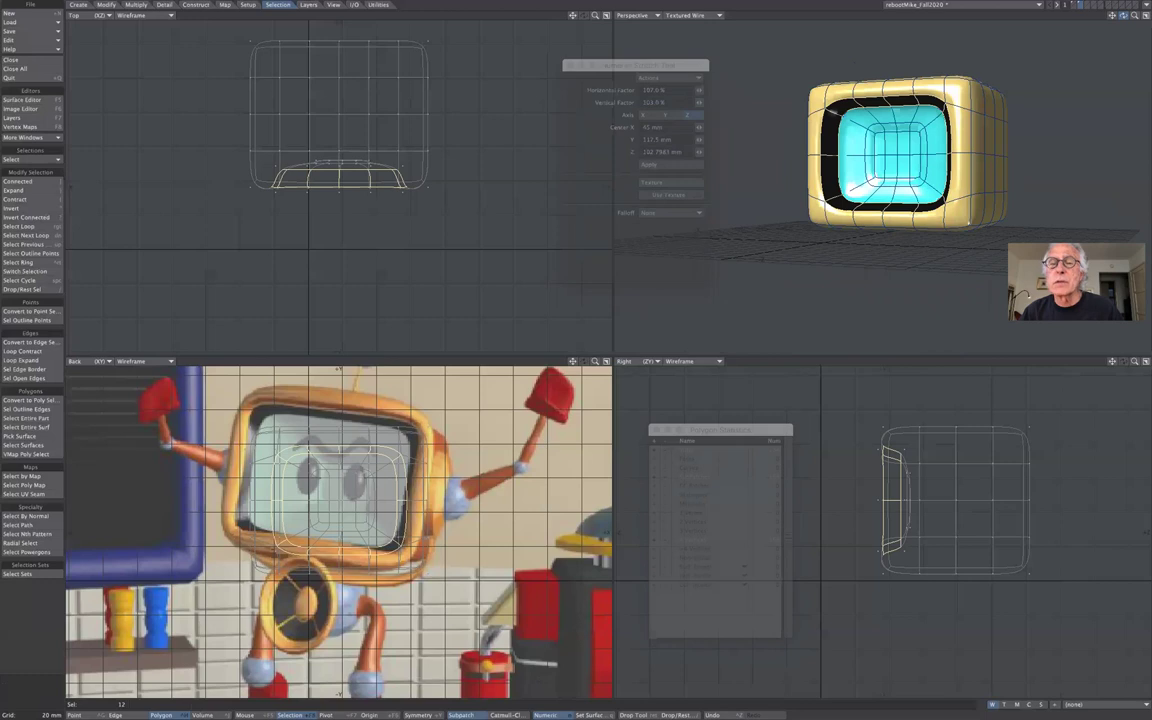
left_click_drag(966, 226, 966, 226, "alt")
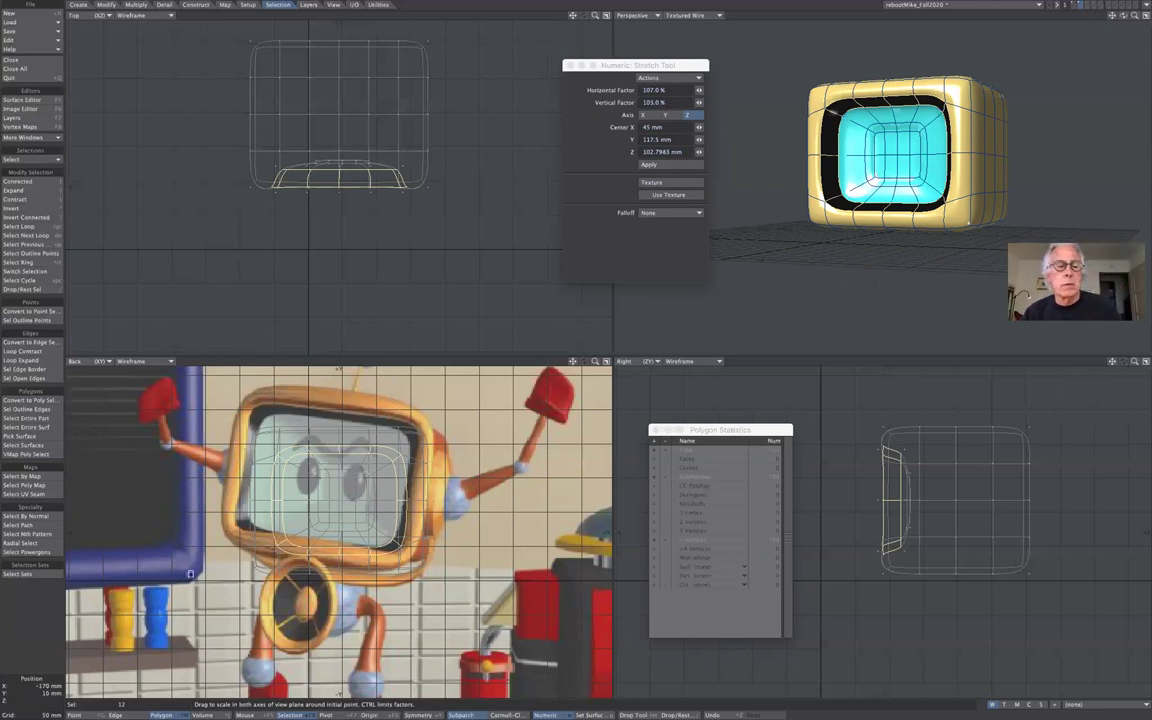
key("space")
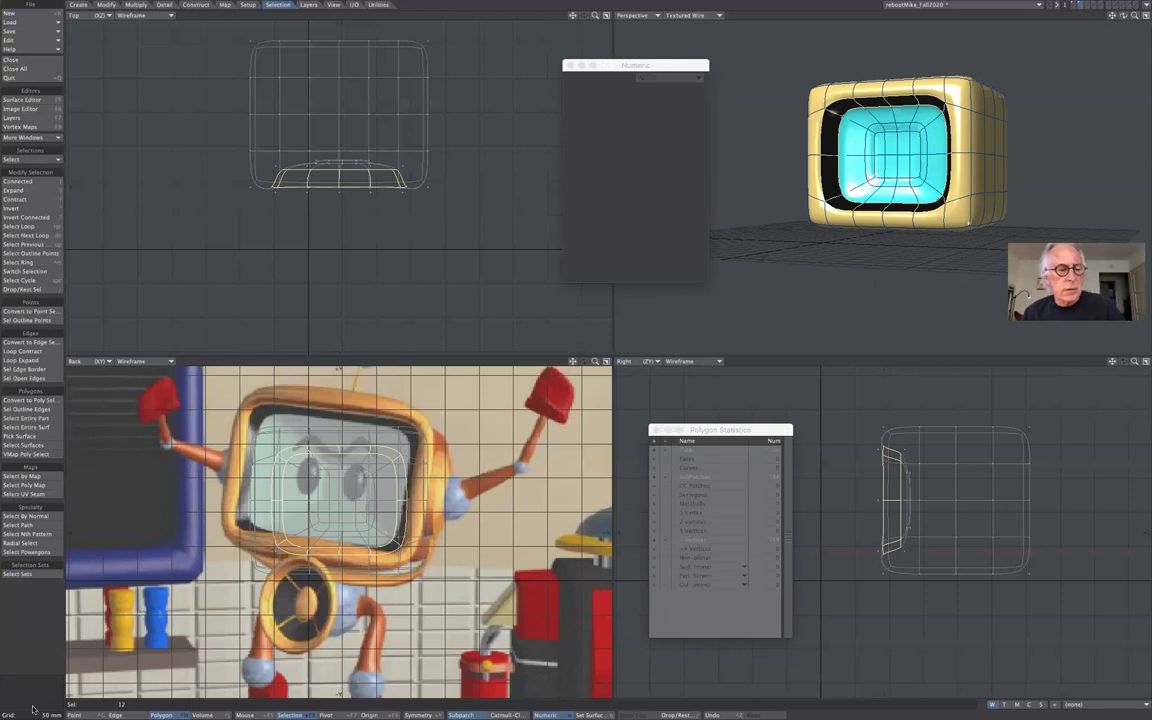
left_click(41, 697)
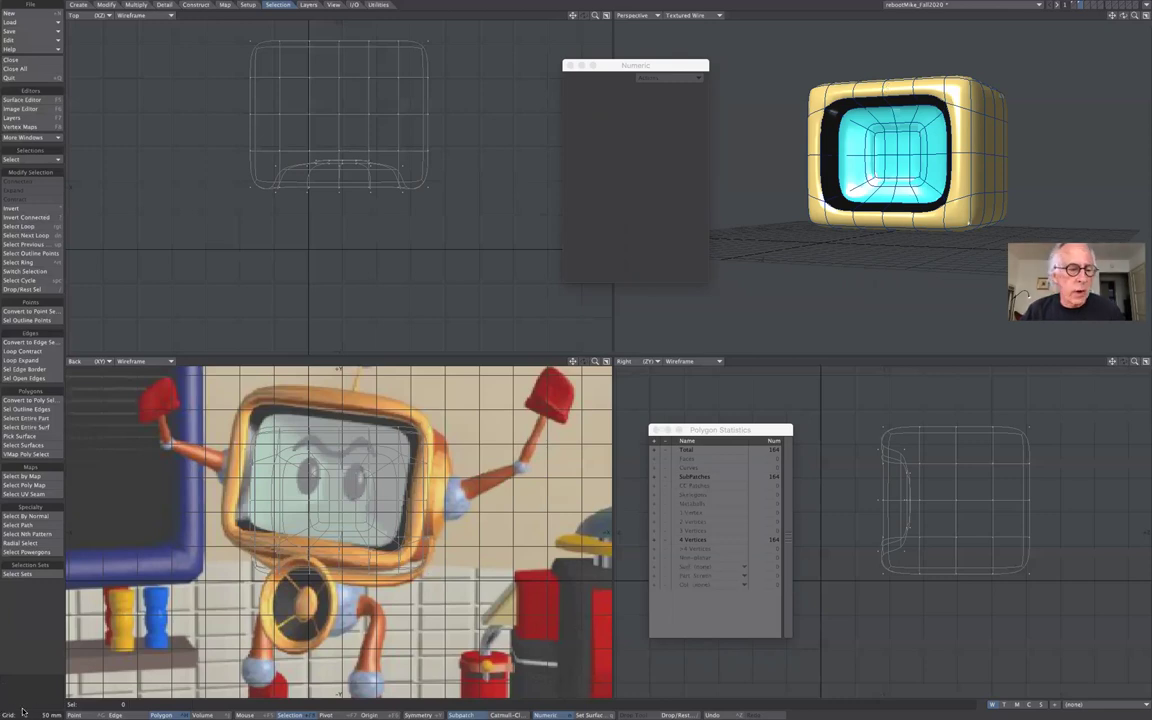
- In point mode, select the two middle points above the screen on the frame's front
left_click(75, 714)
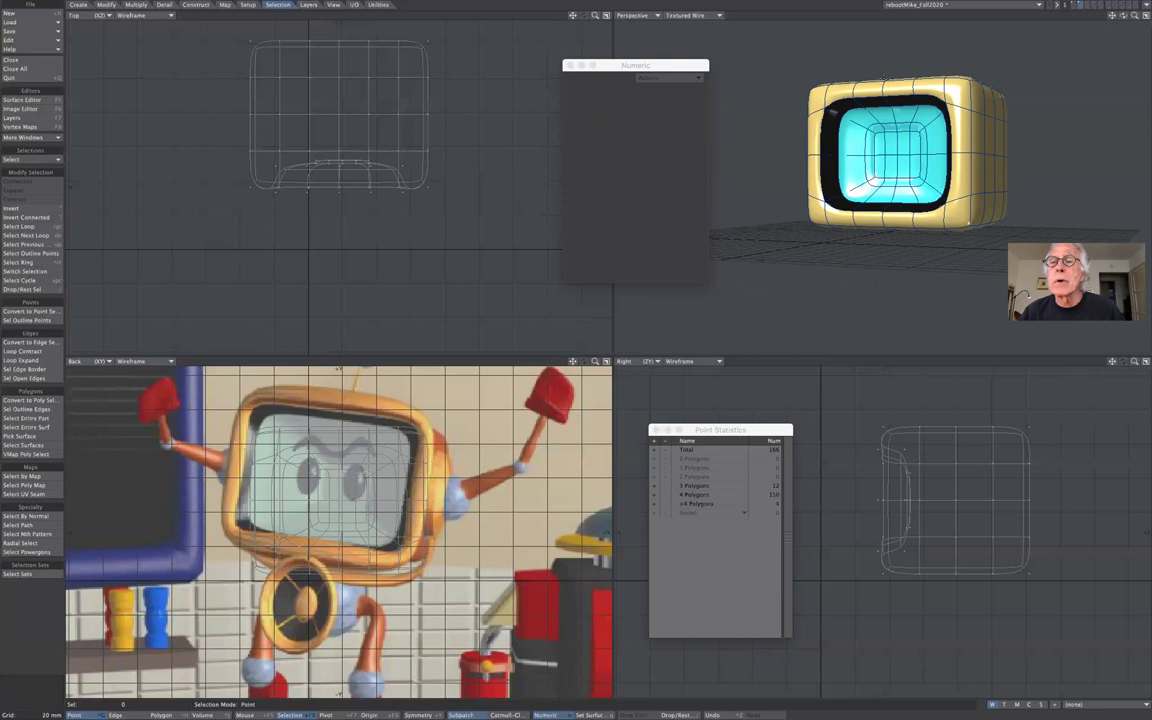
left_click(883, 77)
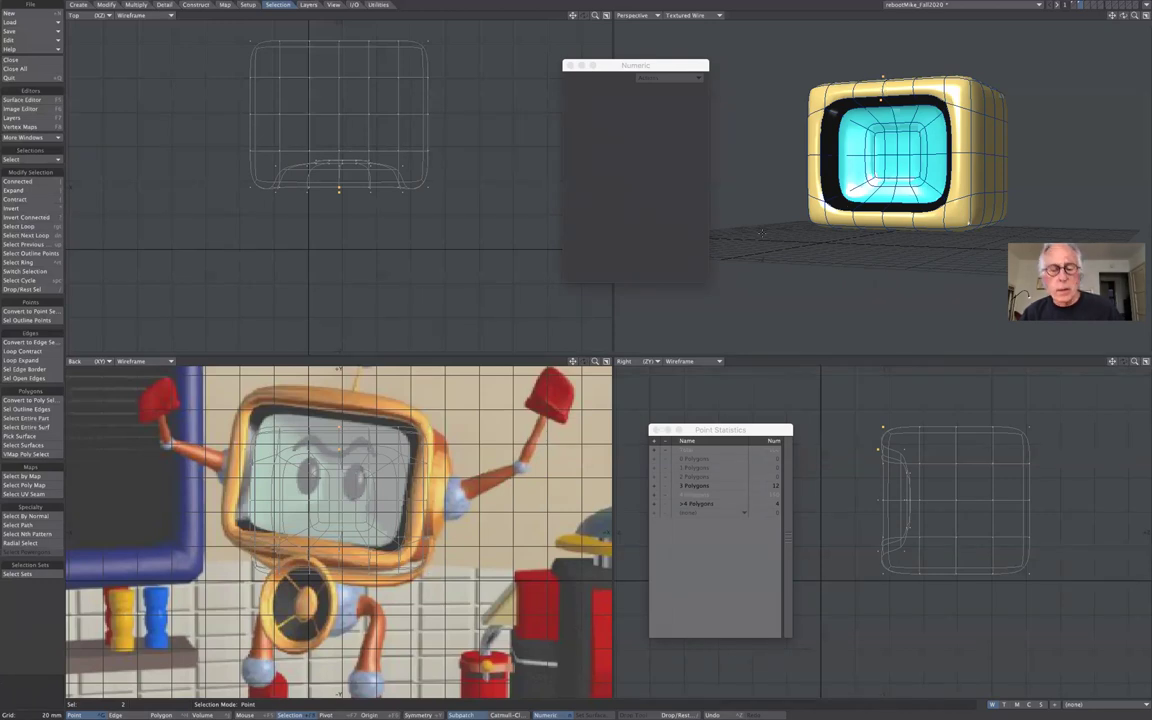
- Try to stretch the two selected middle points vertically to 191% in the side view
key("h")
left_click_drag(871, 481, 838, 420)
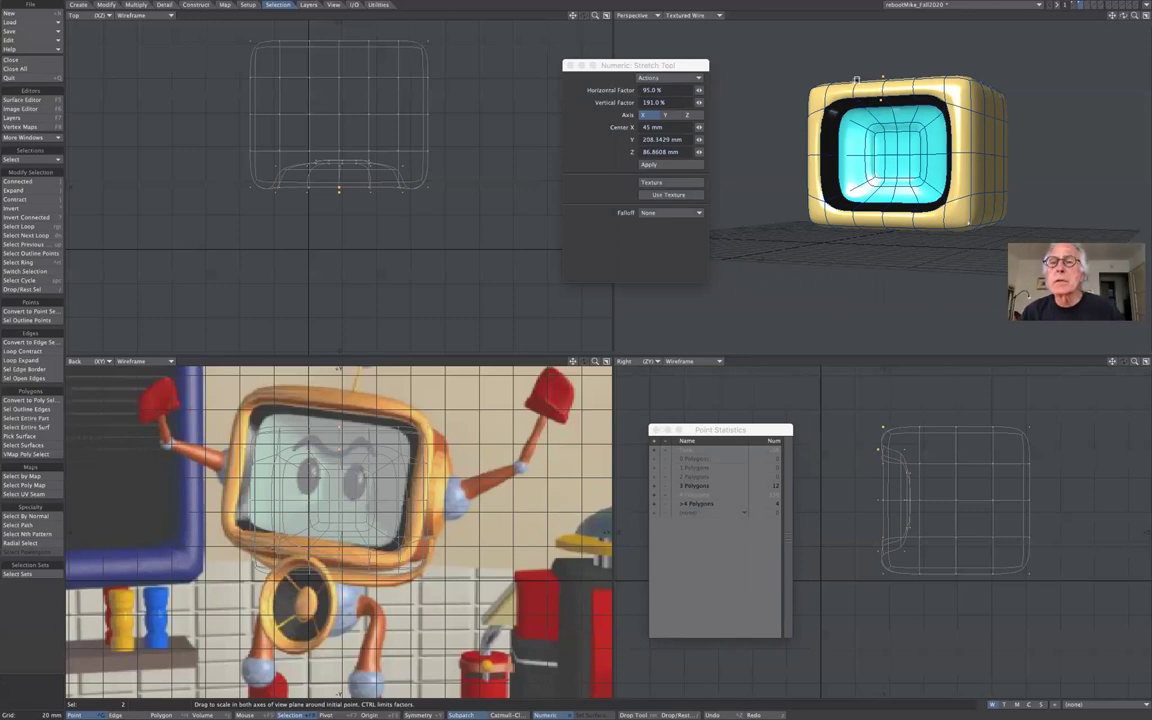
left_click(856, 82)
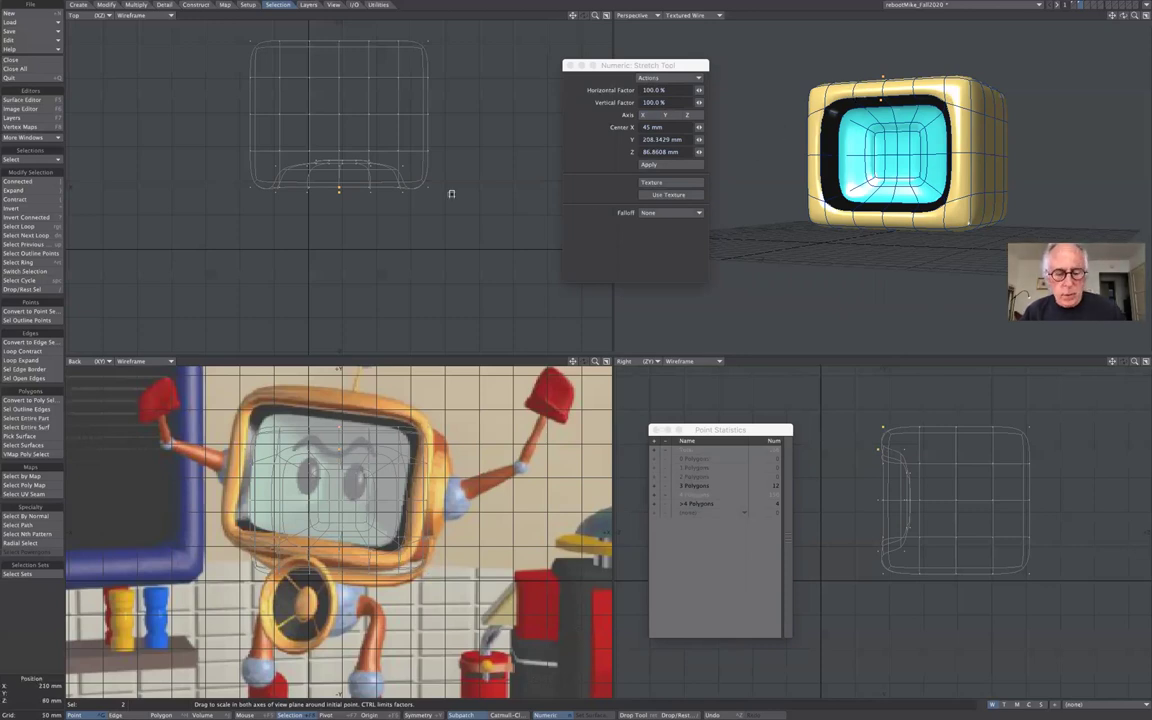
- Extend the selection to the six middle points above the screen and stretch them vertically to about 166%
key("space")
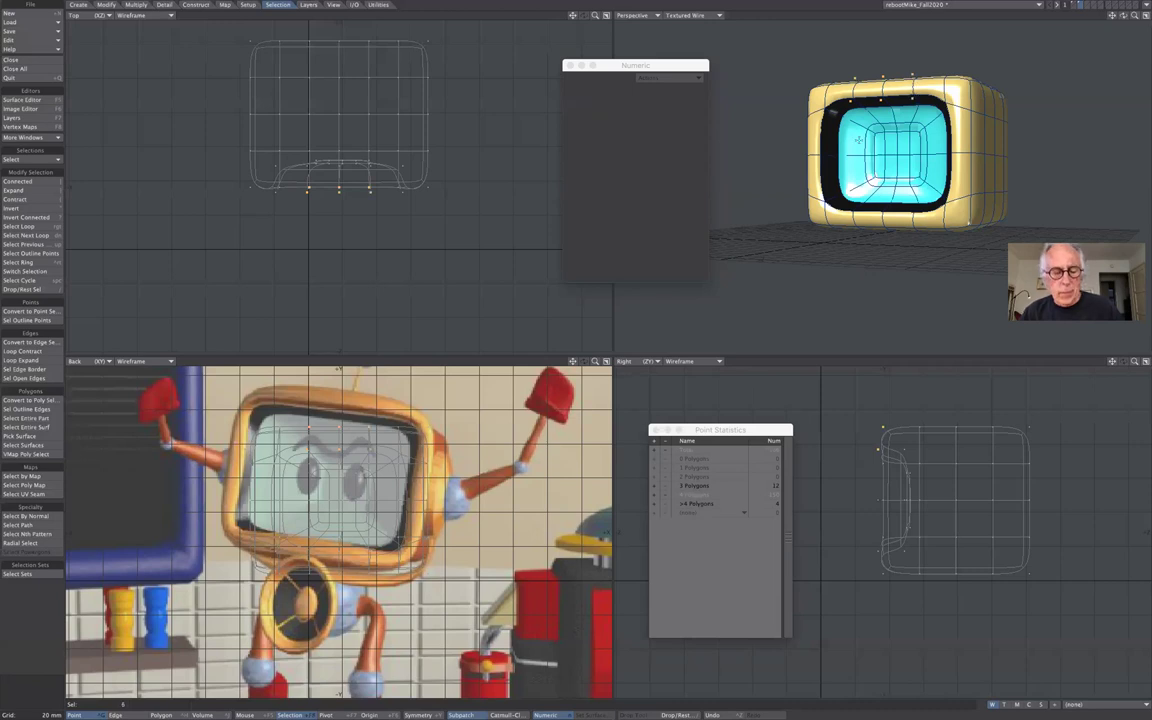
key("h")
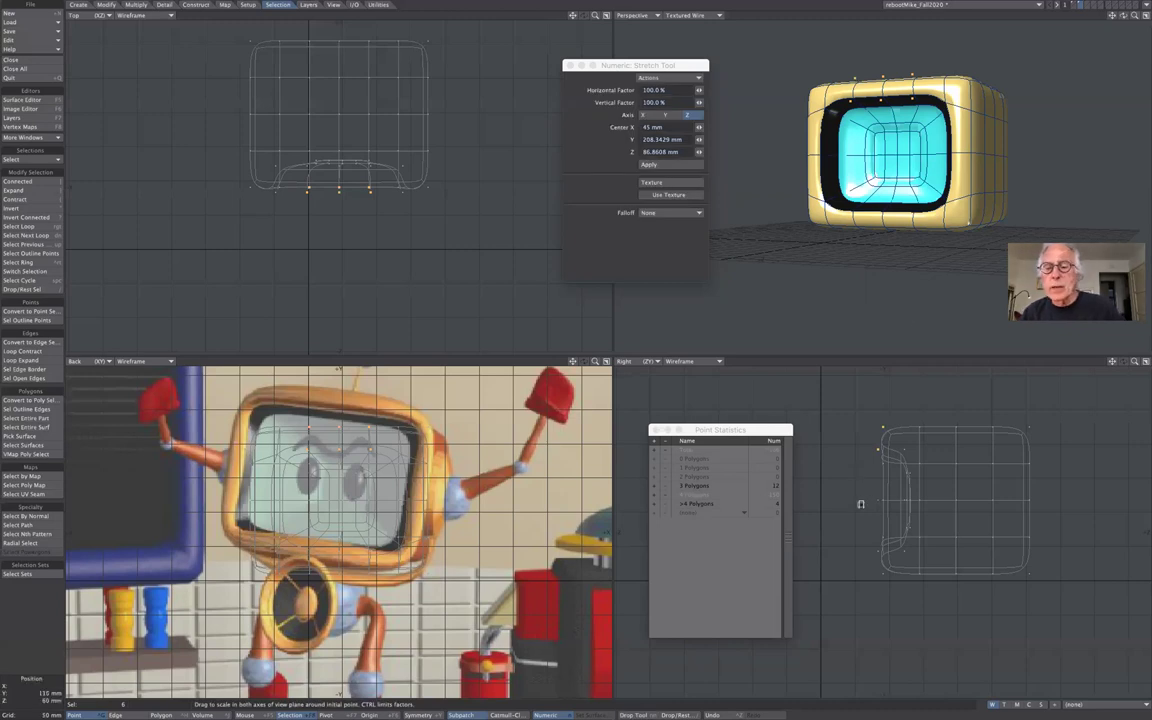
left_click_drag(860, 504, 860, 452)
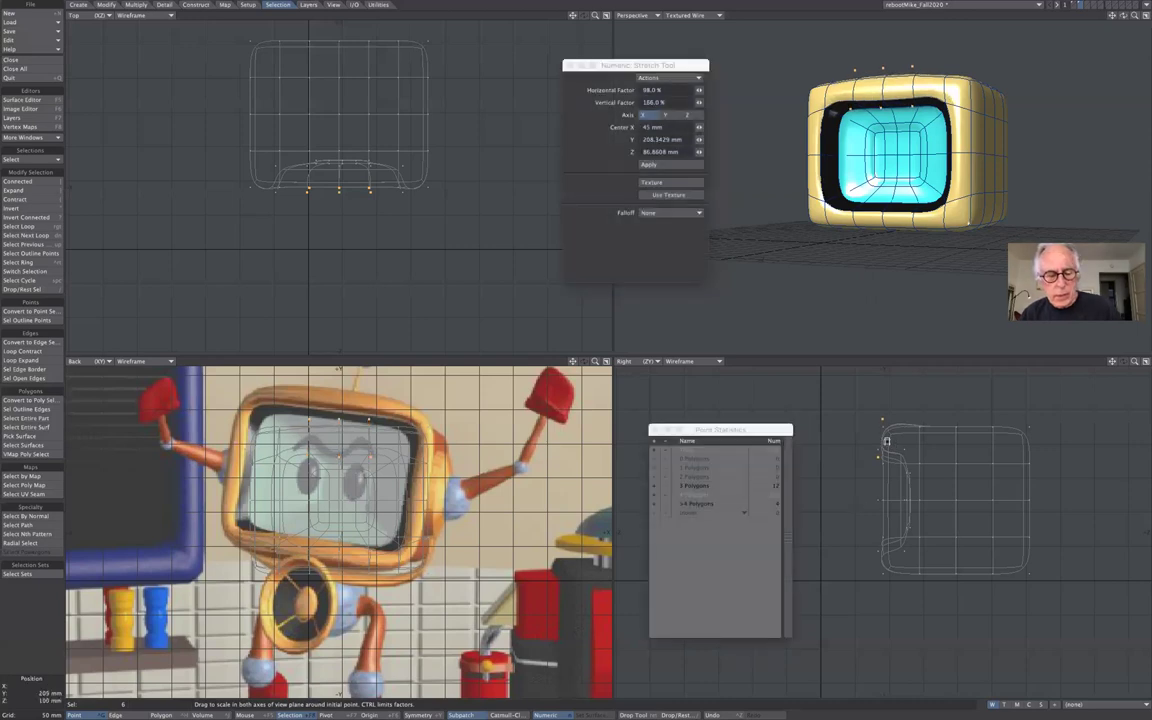
- Move the six points 5 mm down and 15 mm forward, plus another 5 mm forward, in the side view
key("t")
left_click_drag(886, 441, 872, 446)
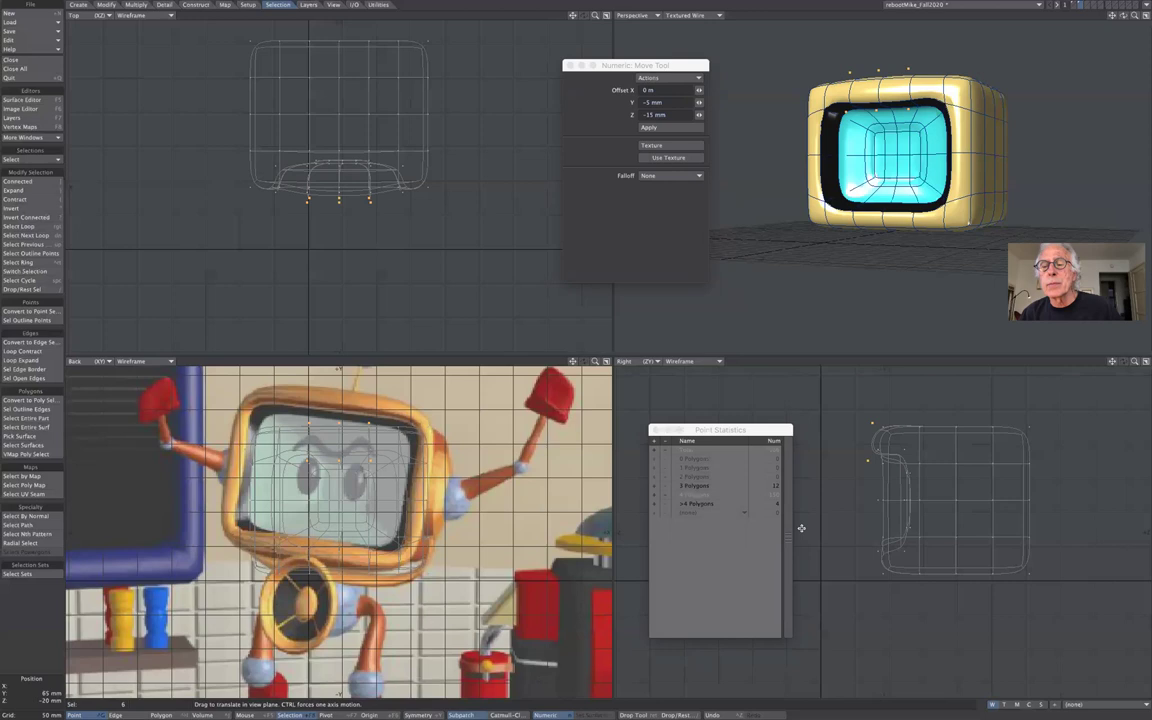
left_click_drag(866, 443, 863, 443)
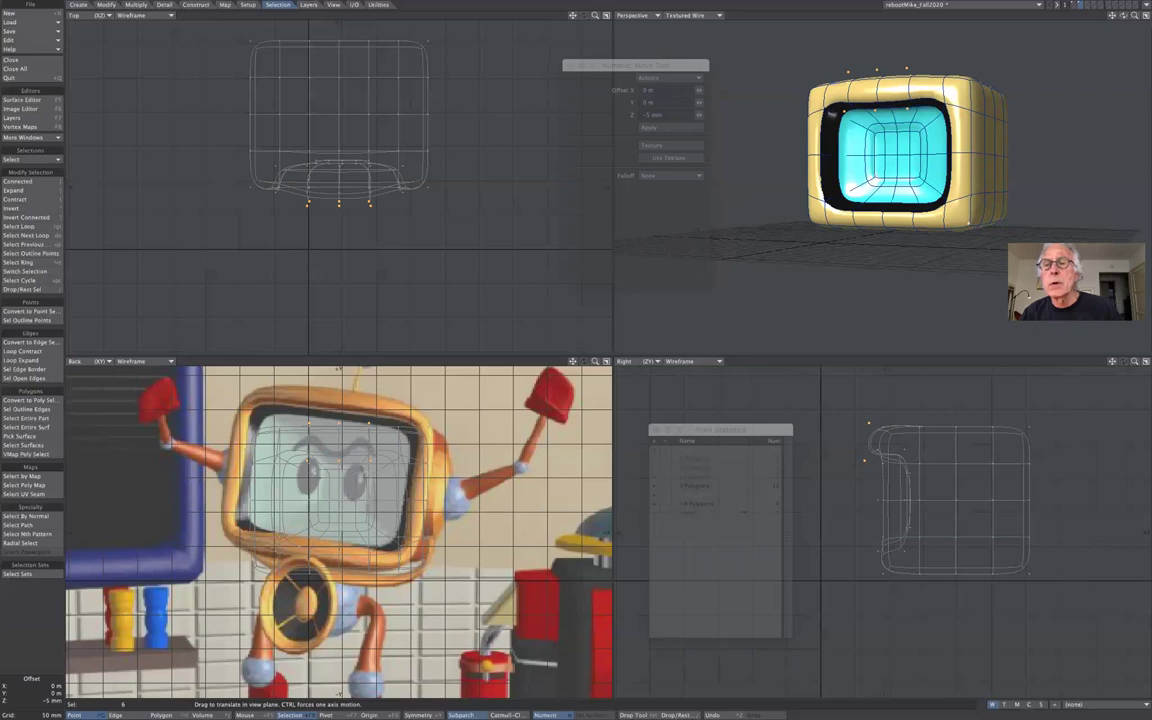
left_click_drag(863, 443, 864, 445)
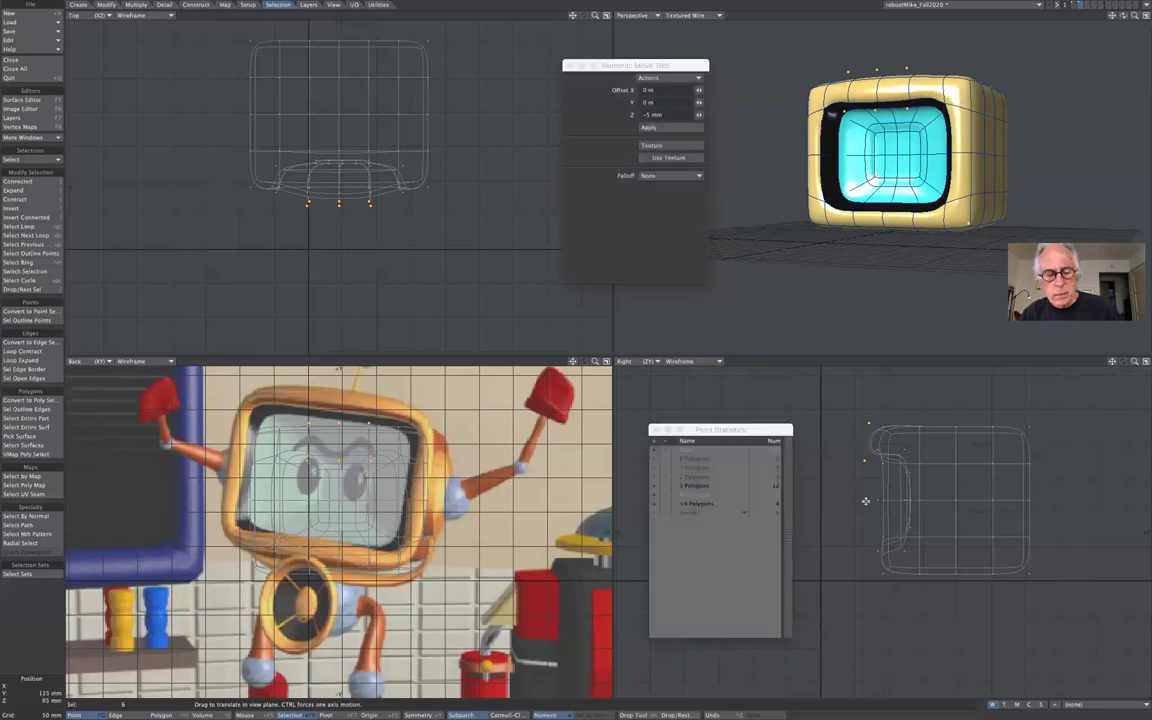
- Stretch the six points to 97% horizontally and 104% vertically in the side view, and clear the selection
key("h")
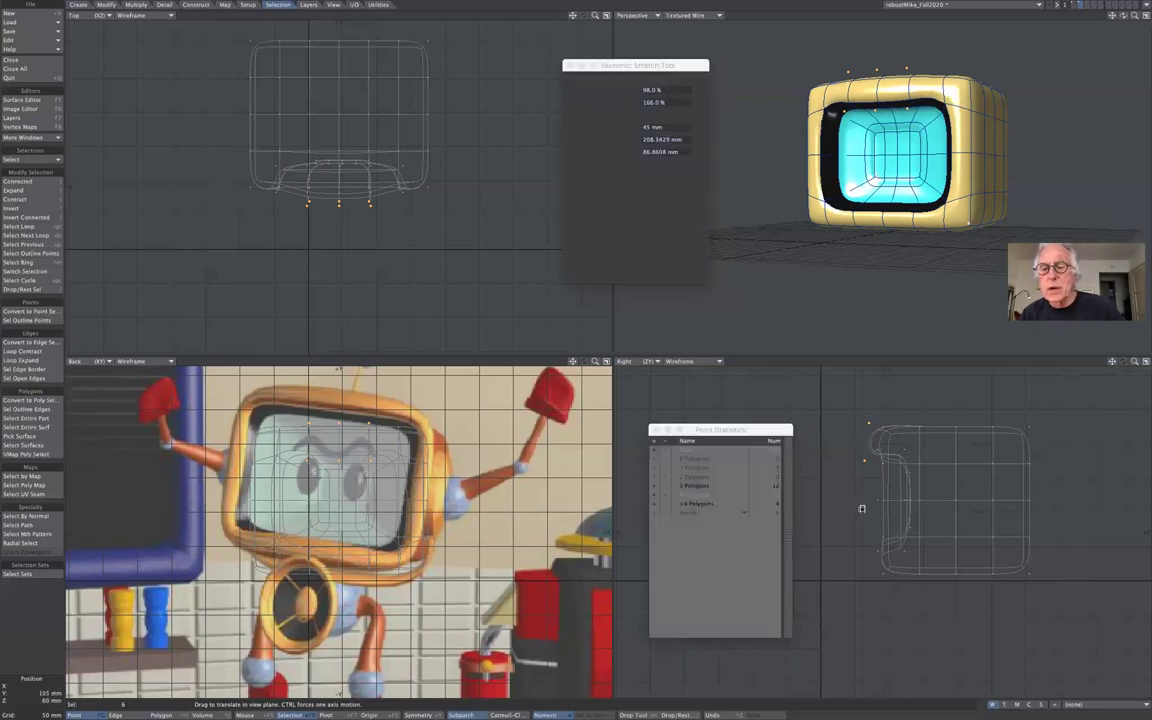
left_click_drag(856, 481, 858, 479)
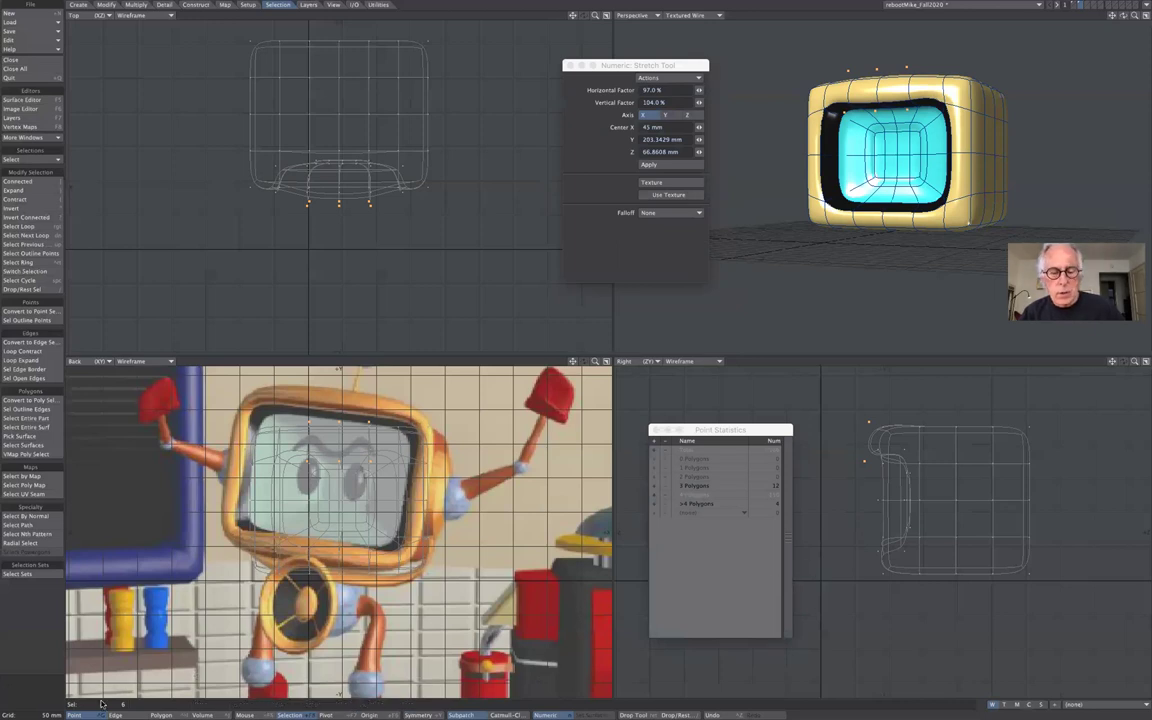
key("space")
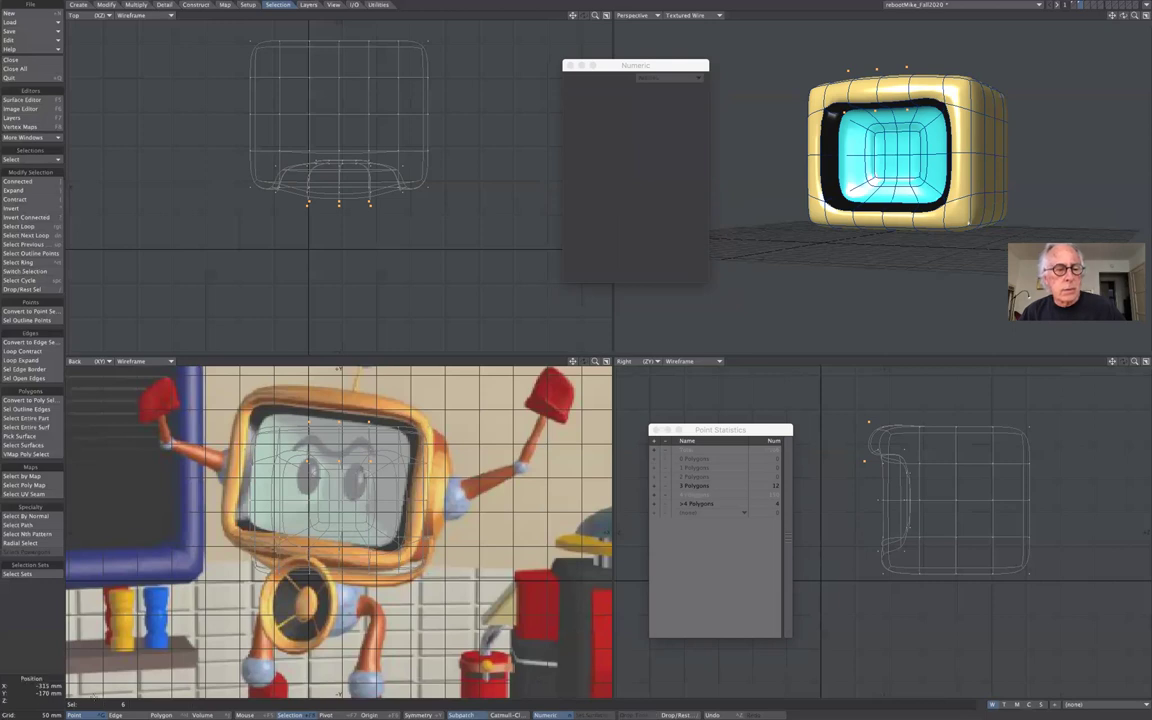
left_click(36, 616)
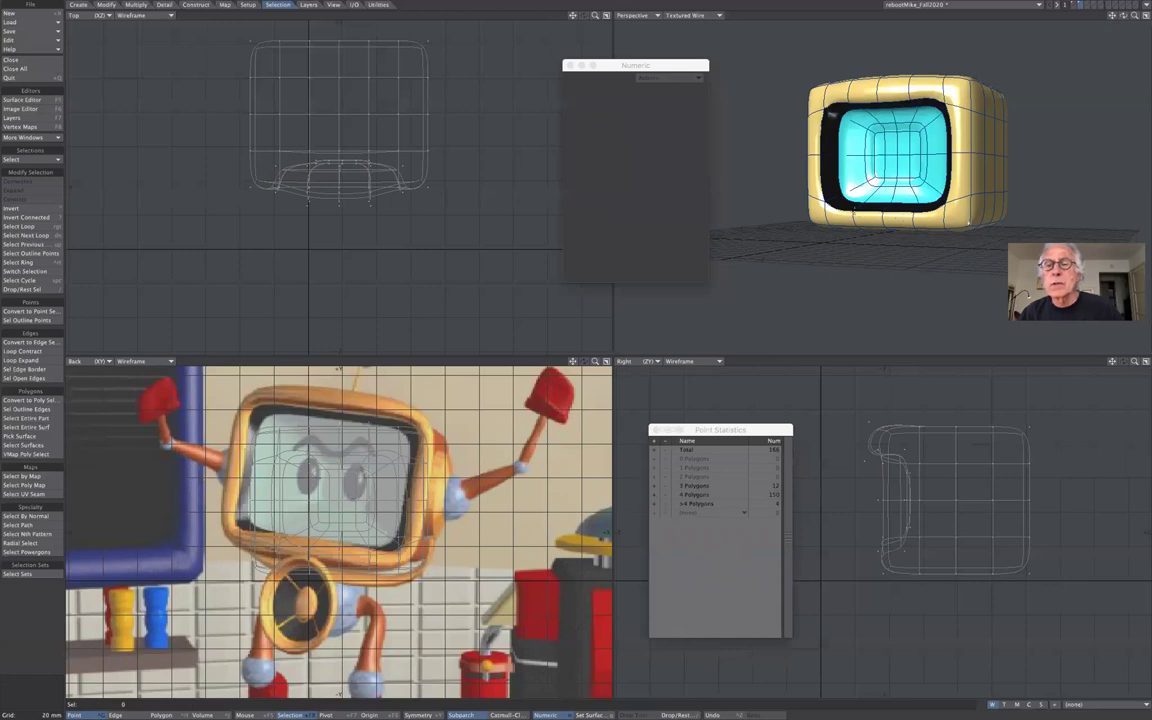
- Select the six middle points below the screen, stretch them vertically to 162% in the side view, and move them 15 mm forward
left_click(853, 205)
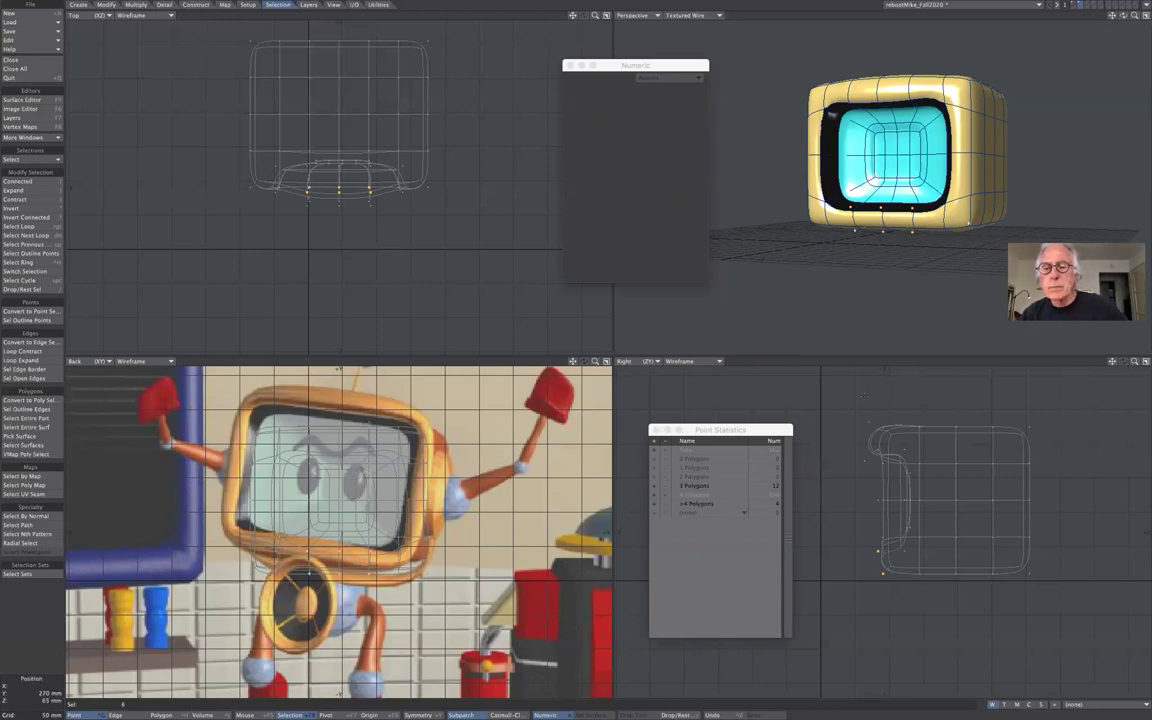
key("h")
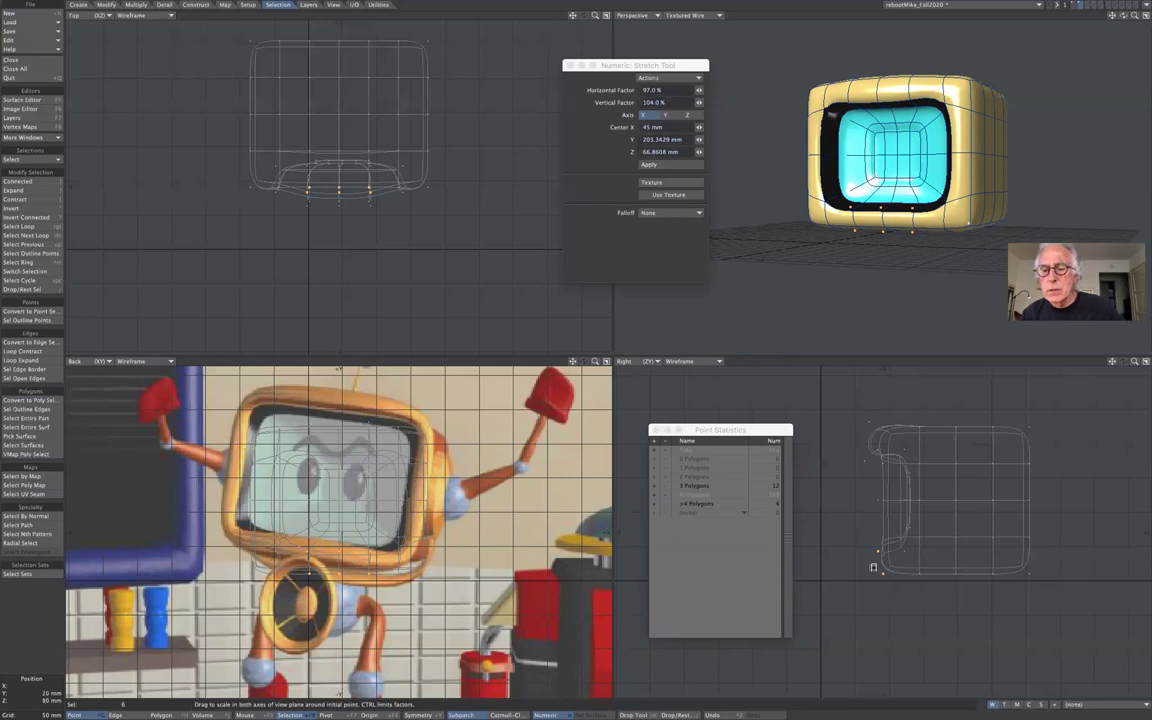
left_click_drag(867, 563, 872, 514)
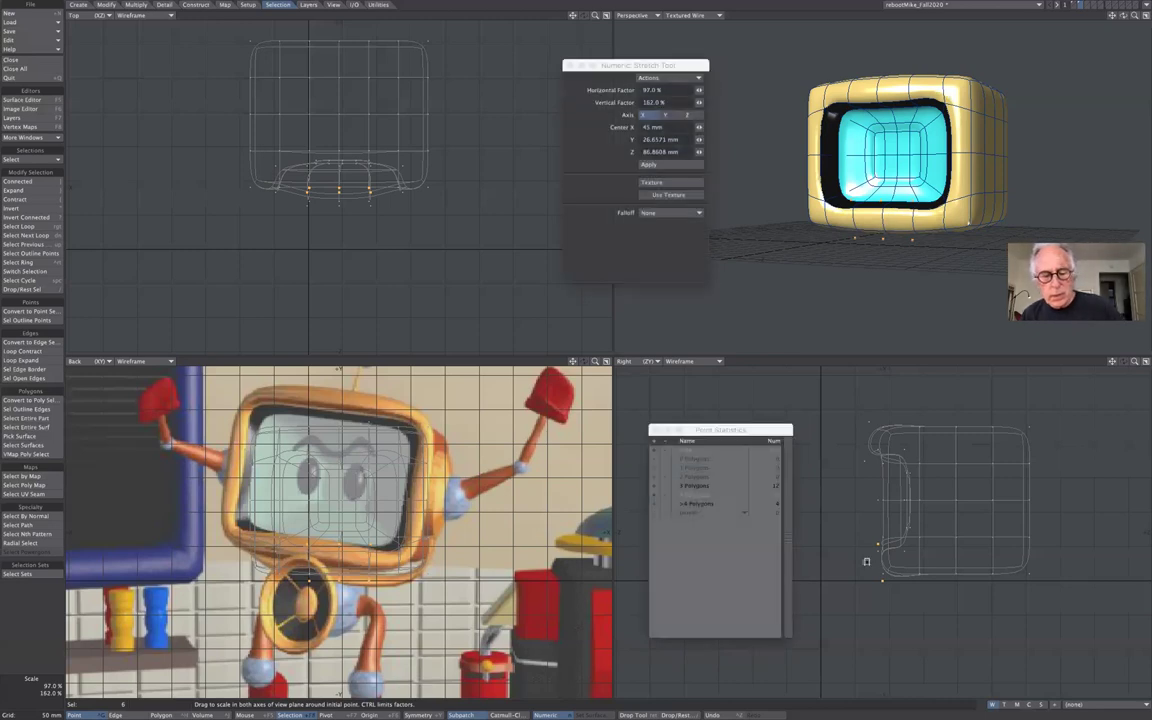
key("t")
left_click_drag(870, 557, 856, 557)
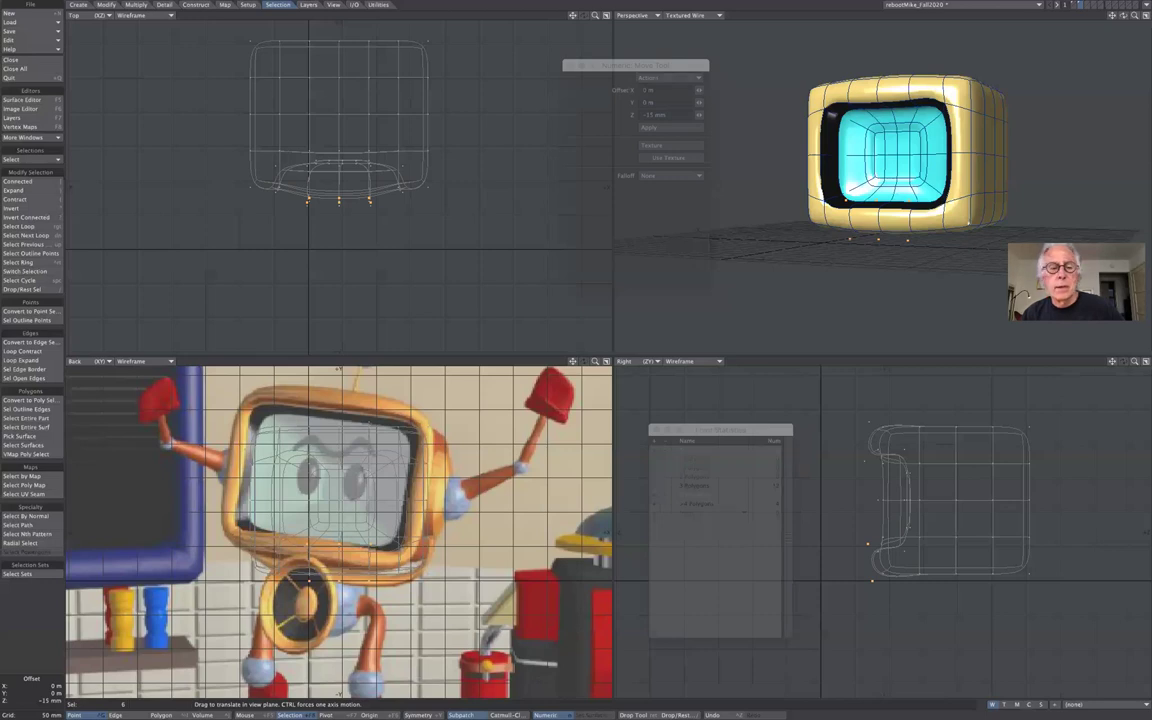
left_click_drag(875, 564, 875, 564)
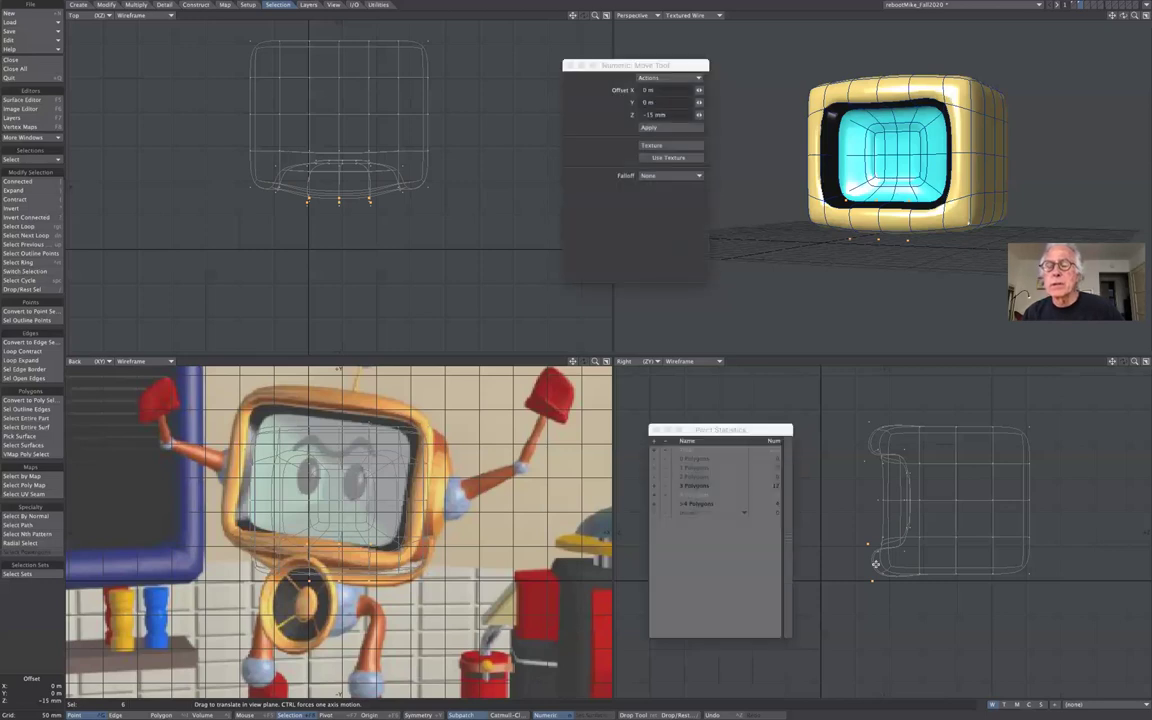
- Stretch the six lower points to 99% horizontally and 133% vertically, reduce them vertically to 85%, and clear the selection
key("h")
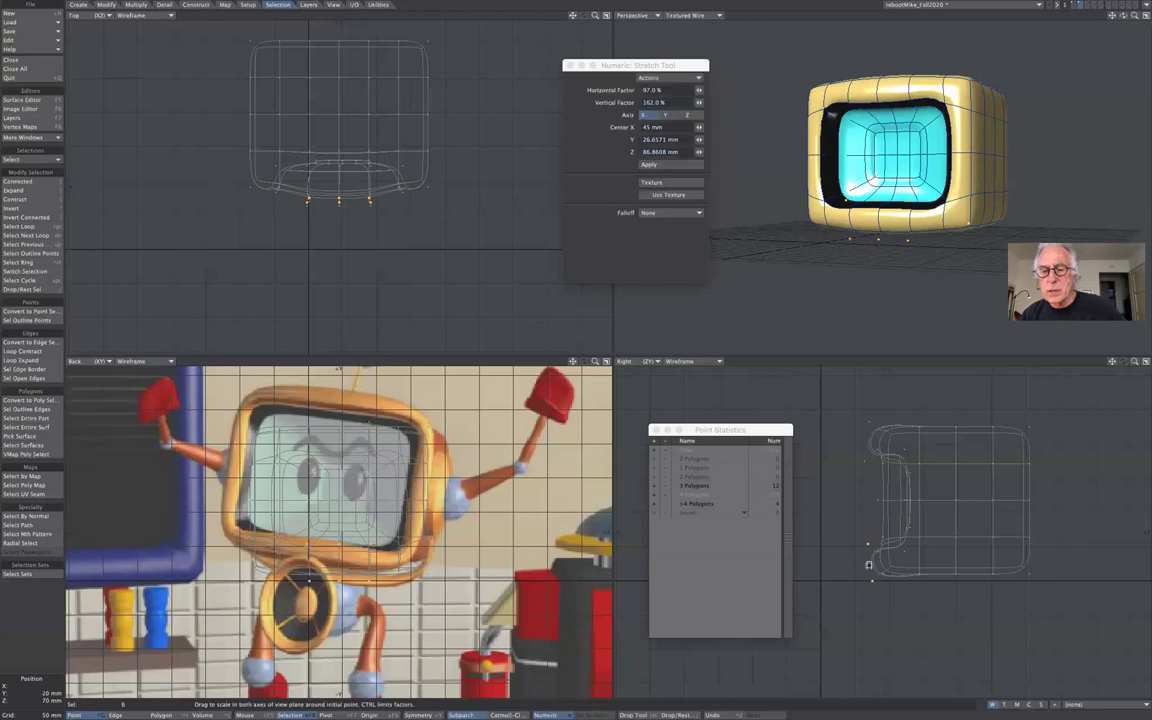
left_click_drag(868, 565, 872, 589)
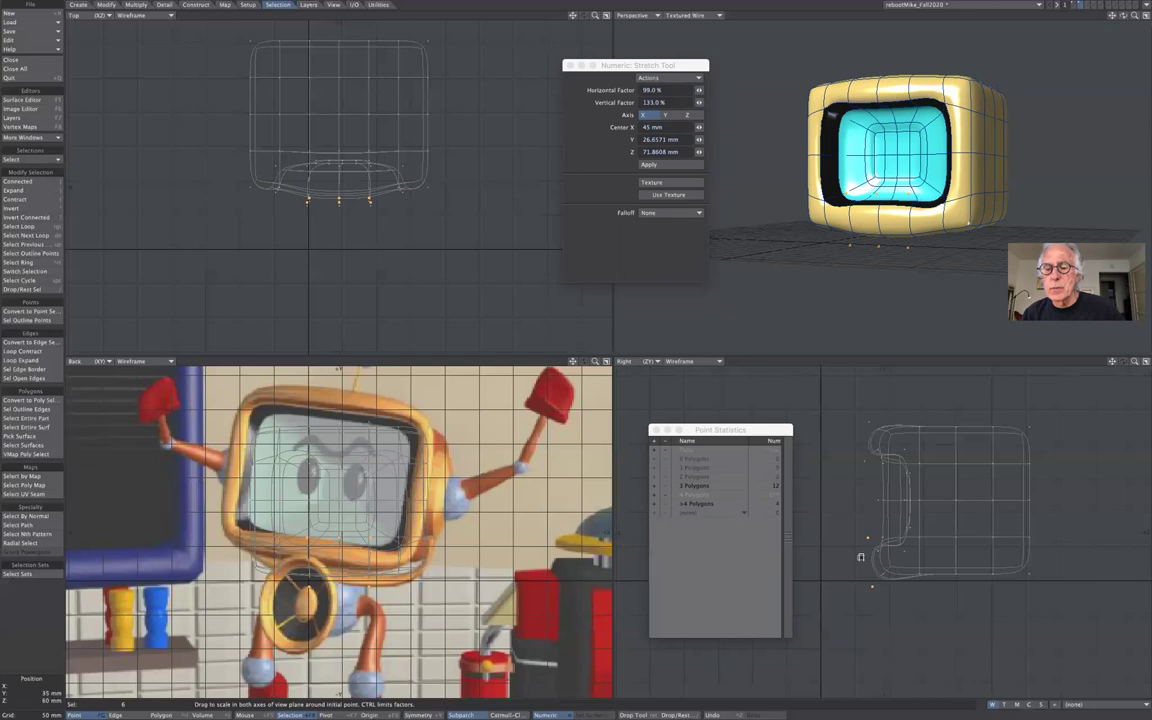
left_click_drag(878, 583, 874, 592)
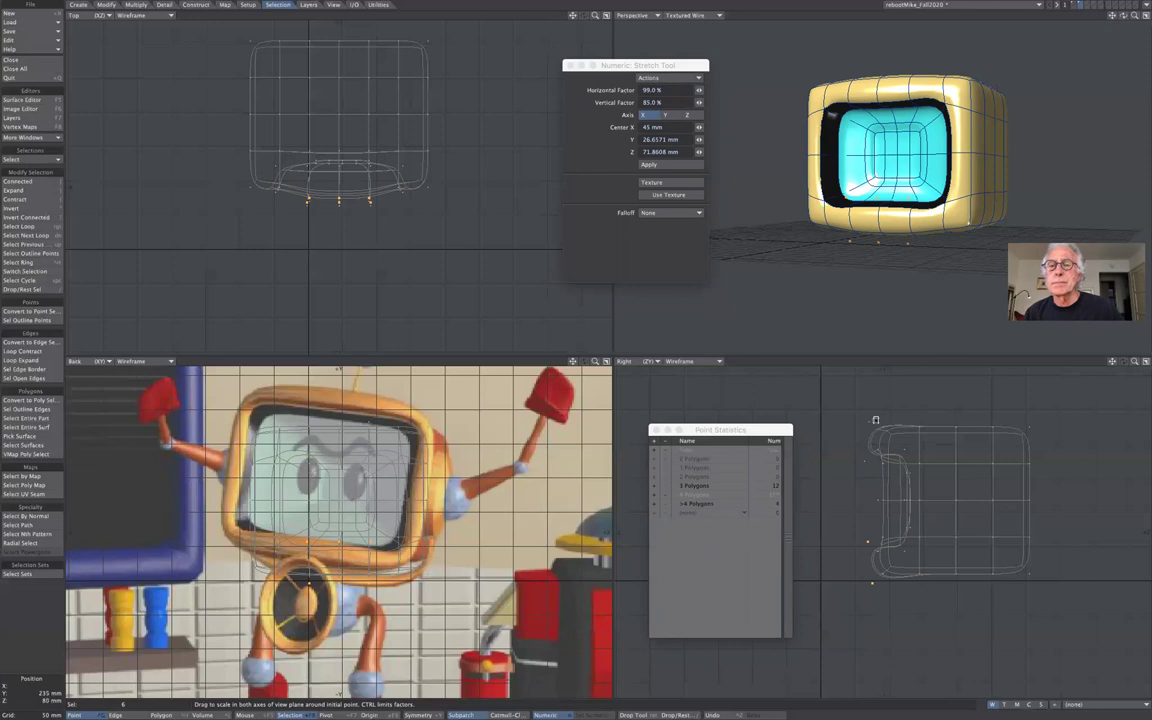
key("space")
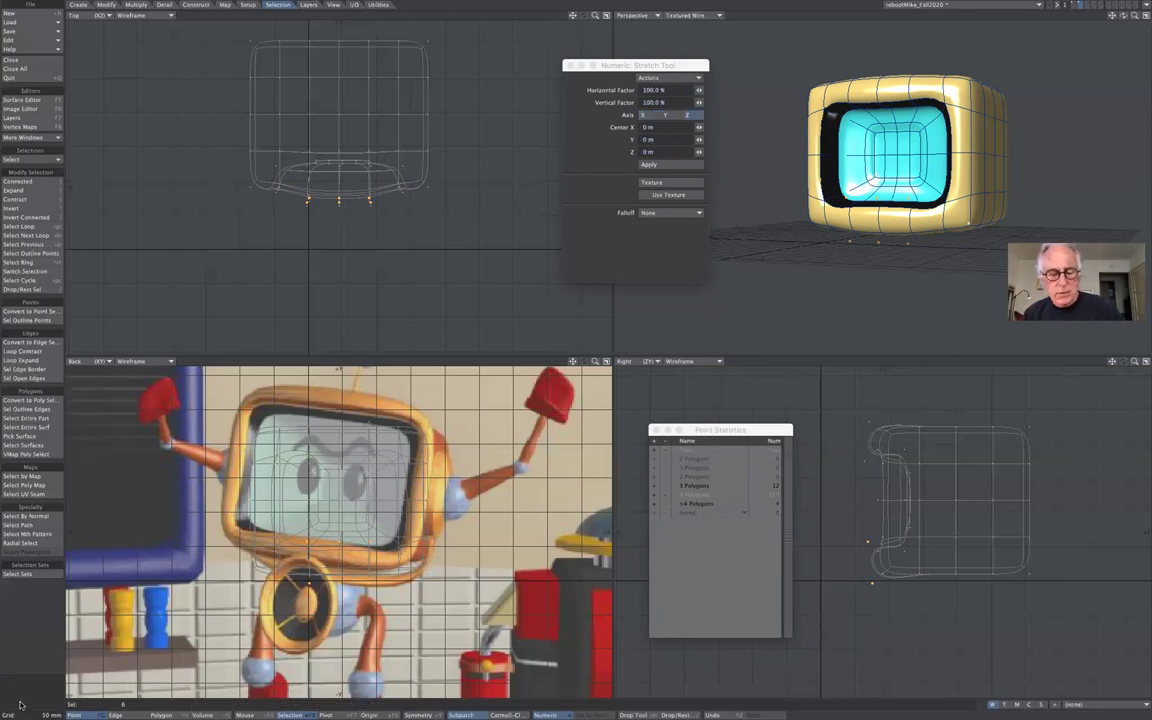
key("space")
left_click(26, 697)
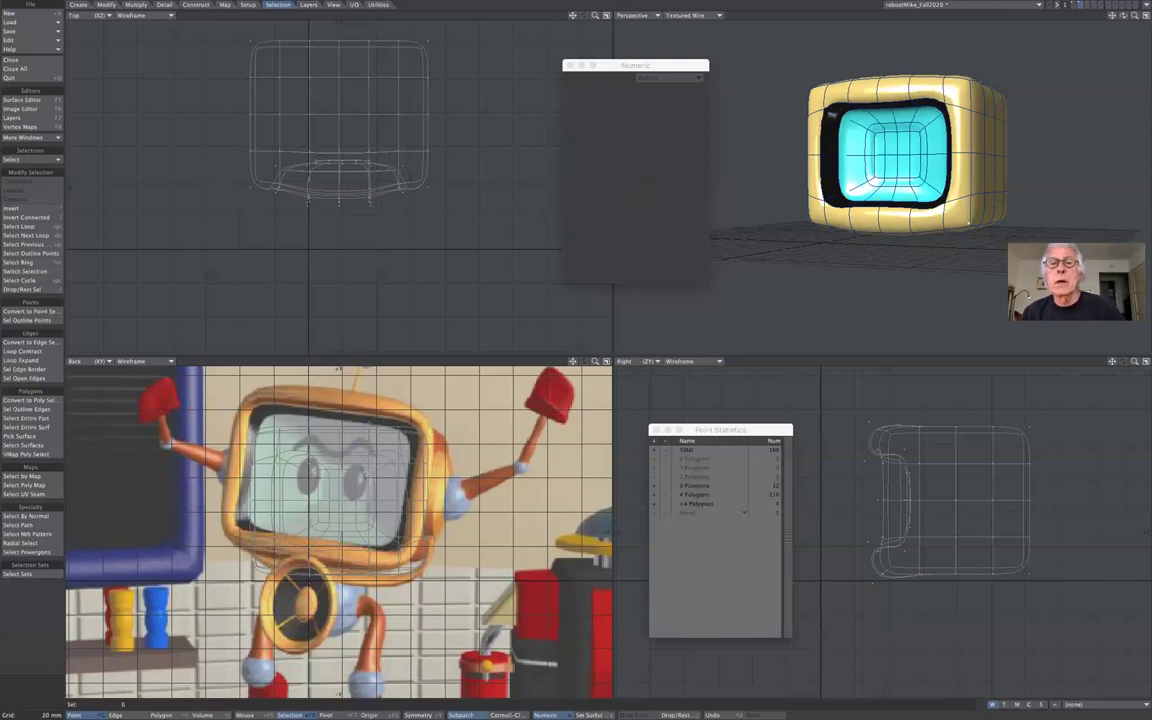
- Set the perspective view to Texture shading so the head is displayed without wireframe lines
left_click(706, 15)
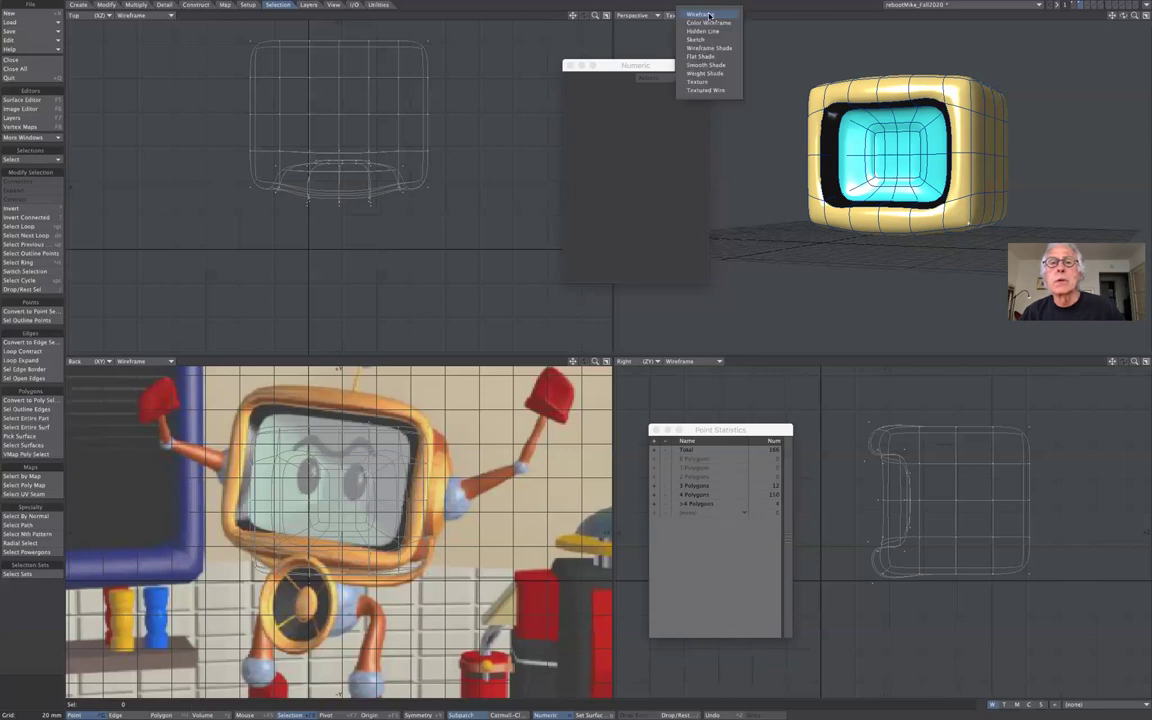
left_click(713, 81)
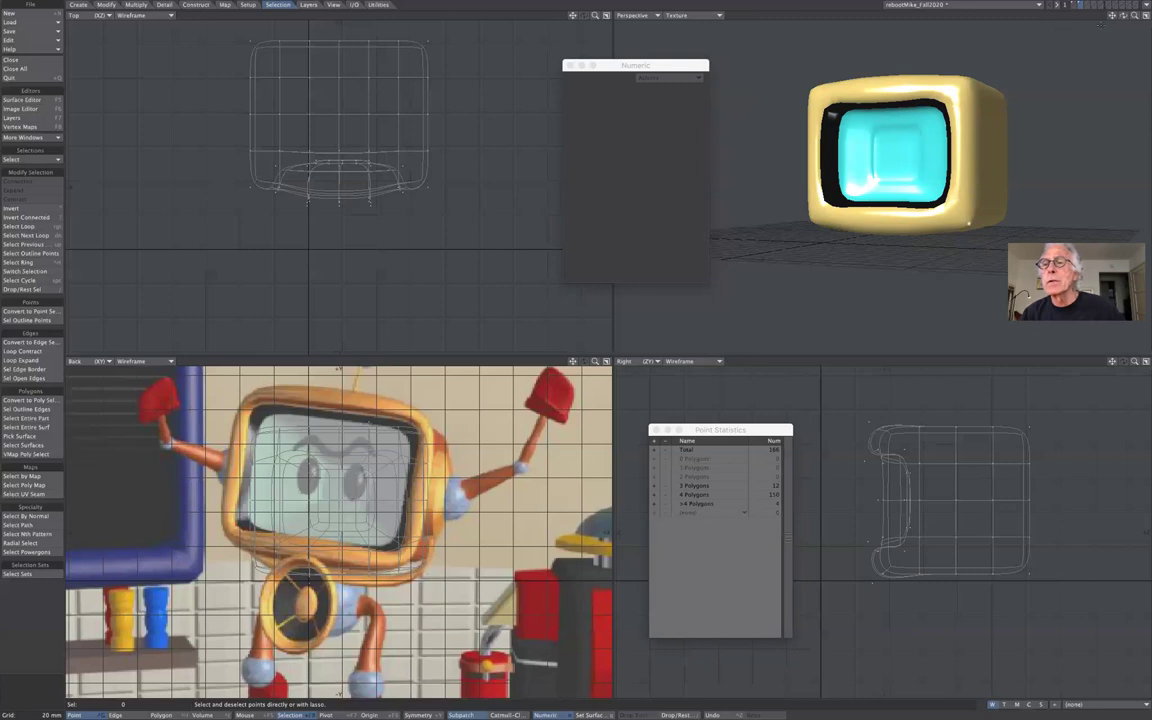
mouse_move(968, 4)
left_click(1046, 6)
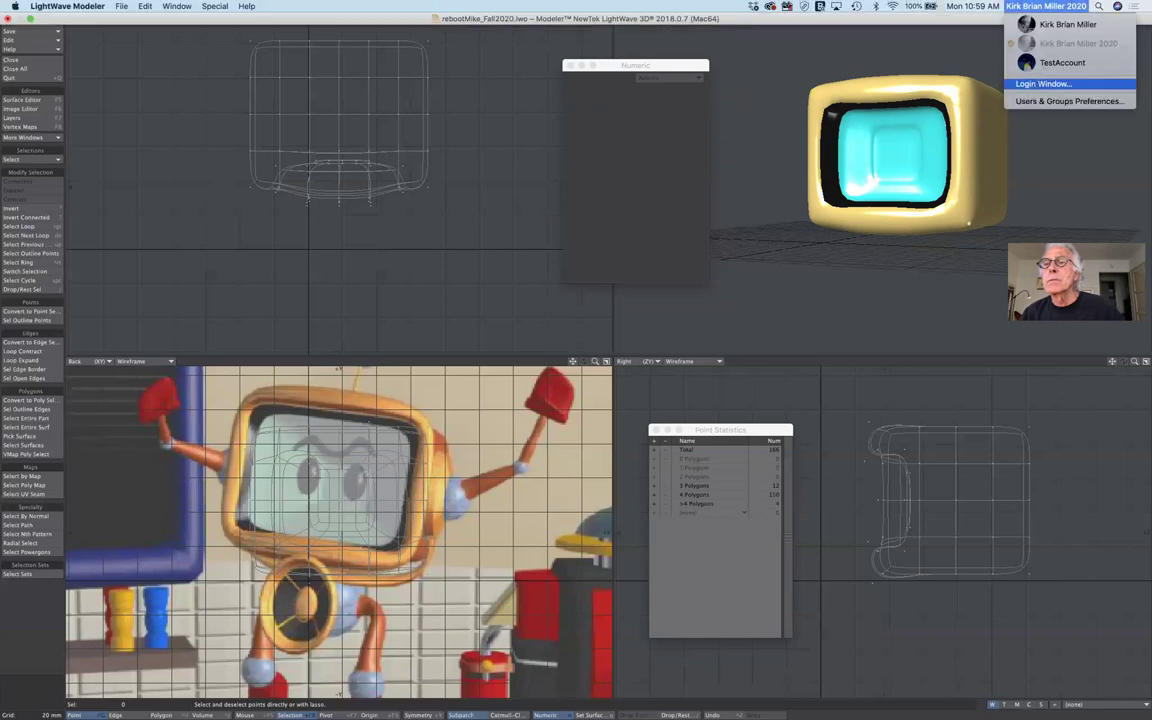
left_click(966, 53)
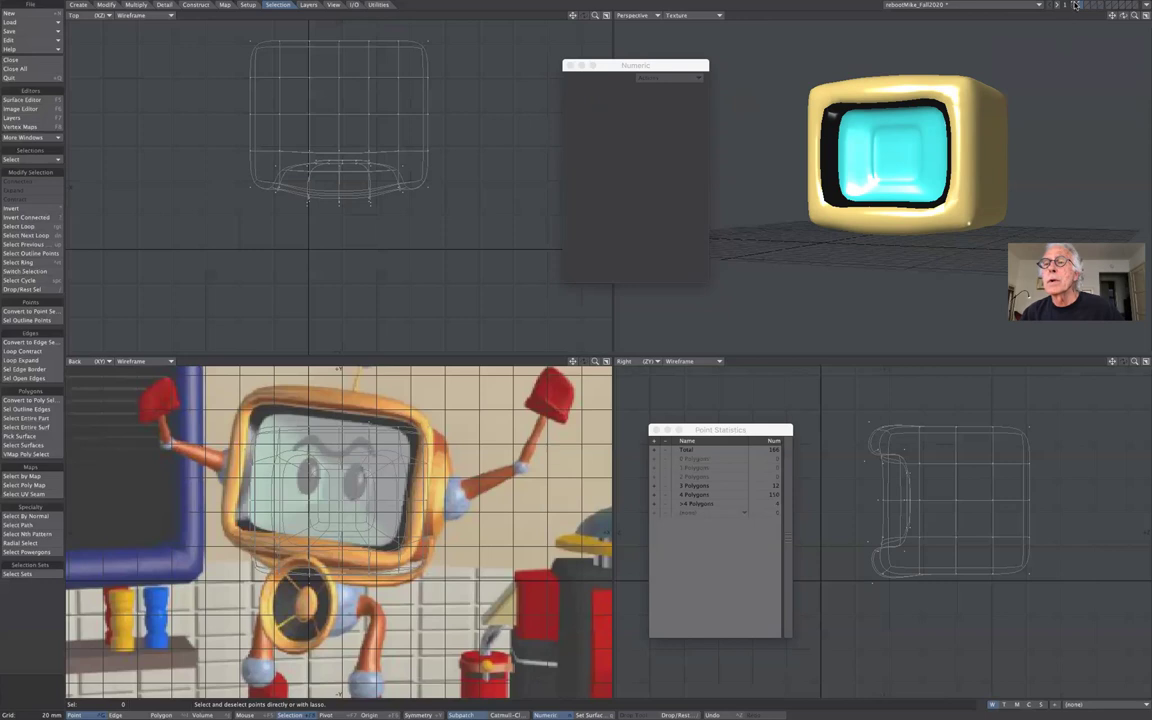
- Compare the head with the earlier version on the neighbouring layer, and inspect the reshaped head from another angle
left_click(1075, 5)
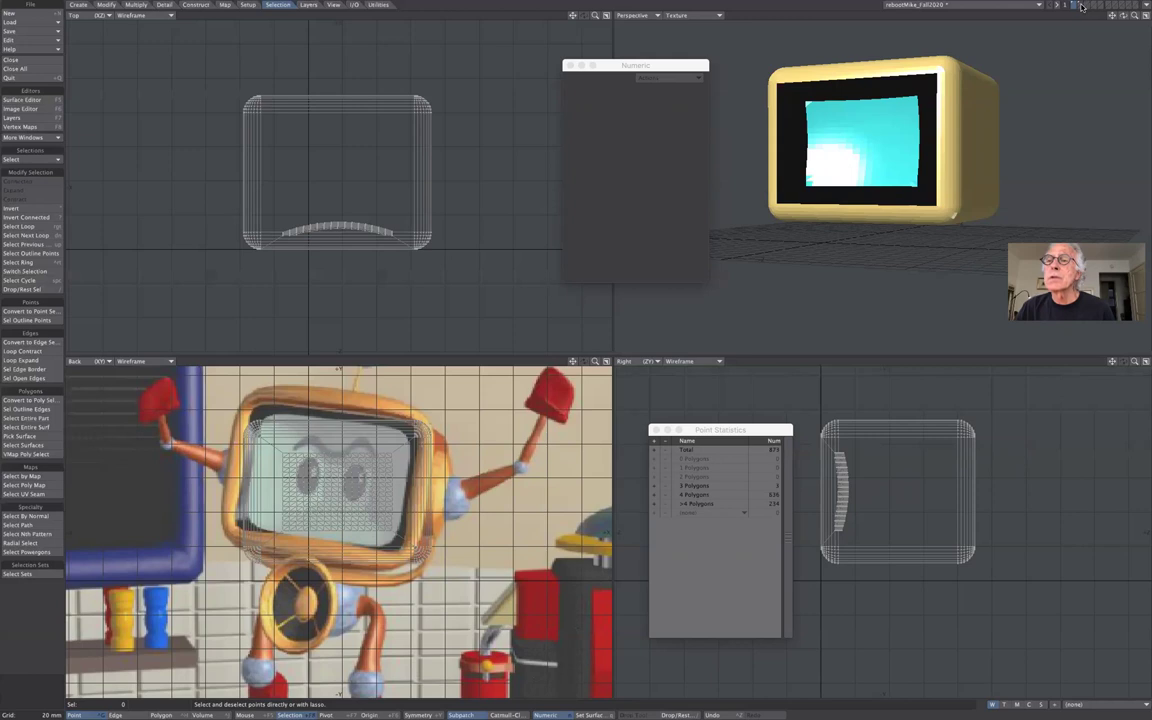
left_click(1080, 5)
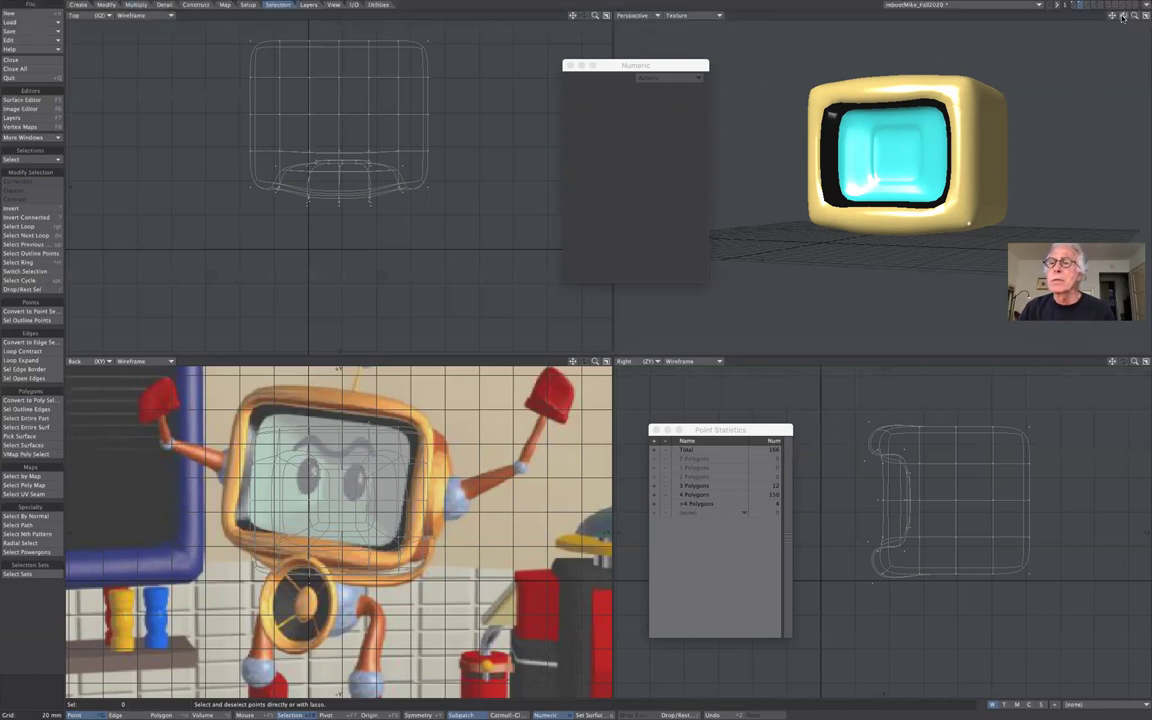
left_click_drag(1122, 17, 1070, 84)
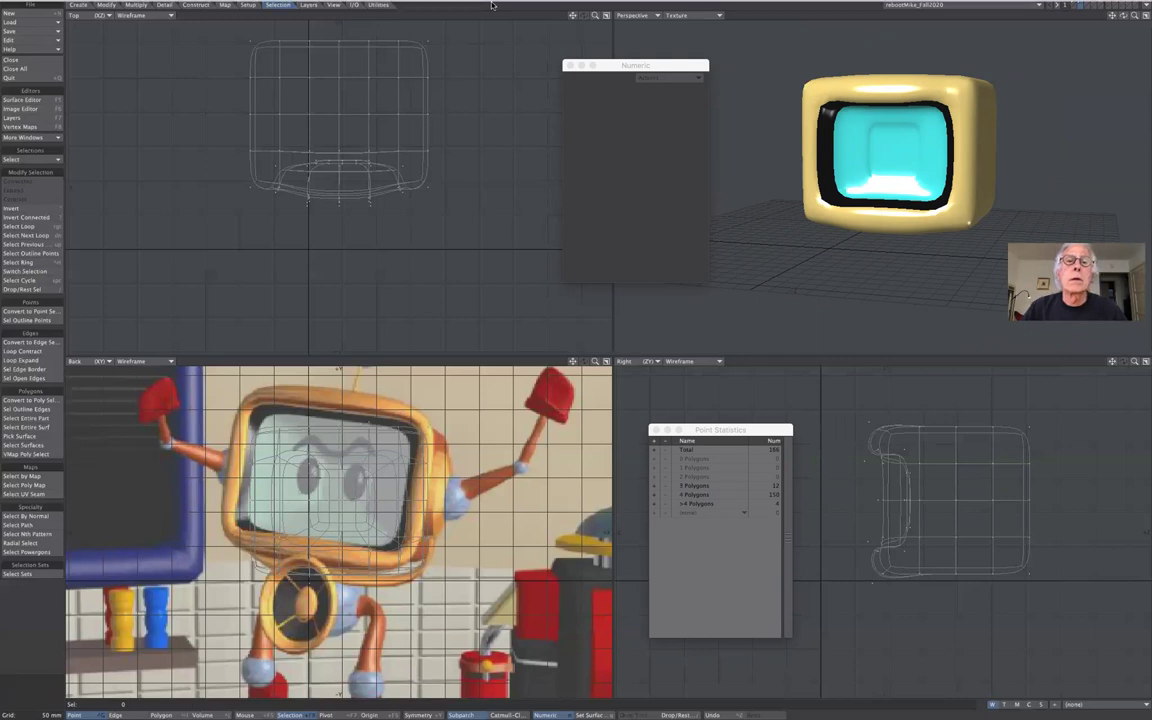
- Reduce the Modeler window from its enlarged size and check the open windows on the current desktop
mouse_move(44, 10)
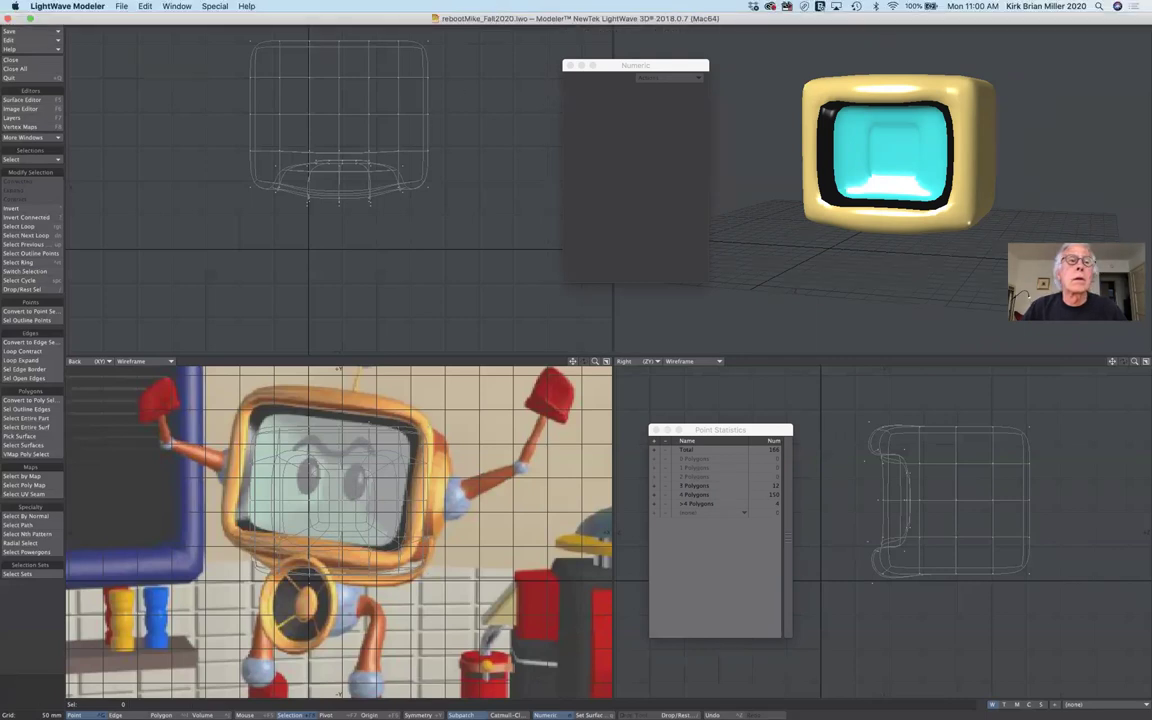
left_click(31, 19)
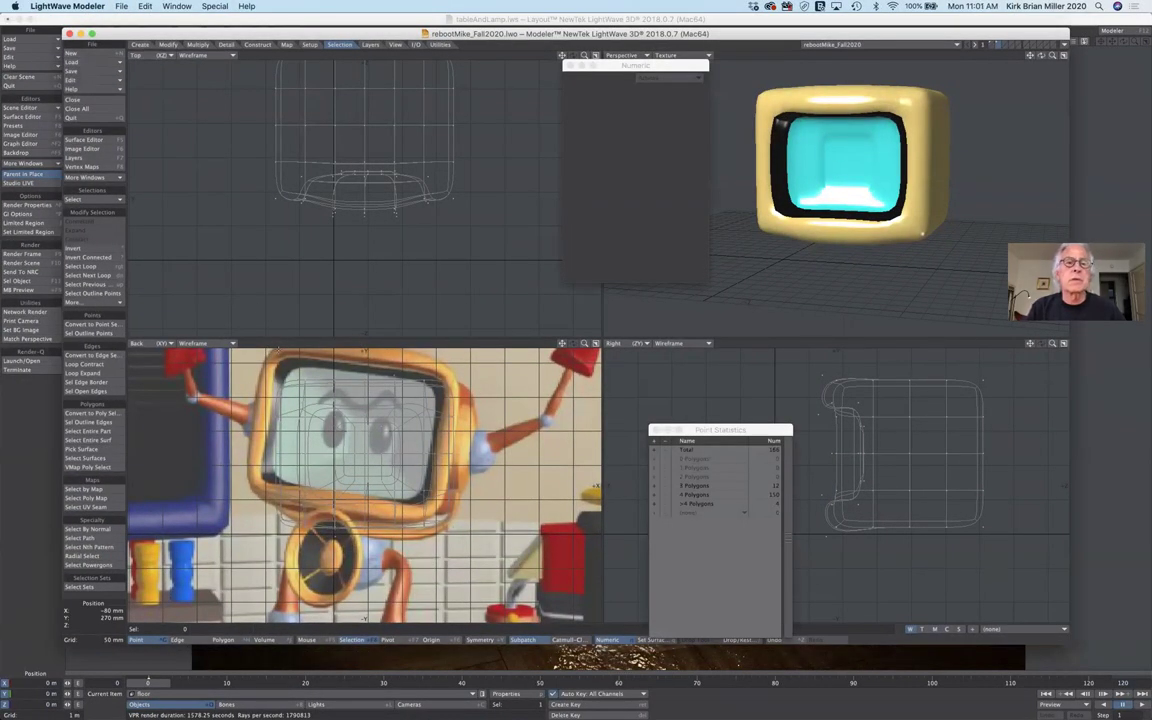
key("ctrl+Up")
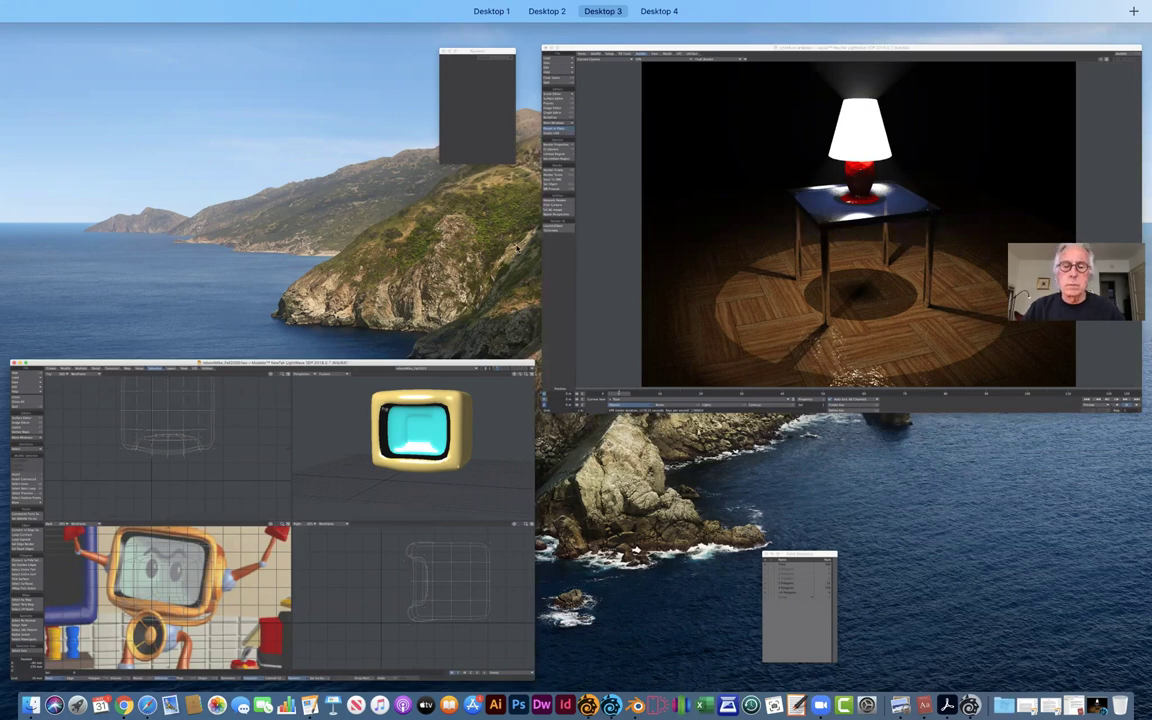
left_click(450, 500)
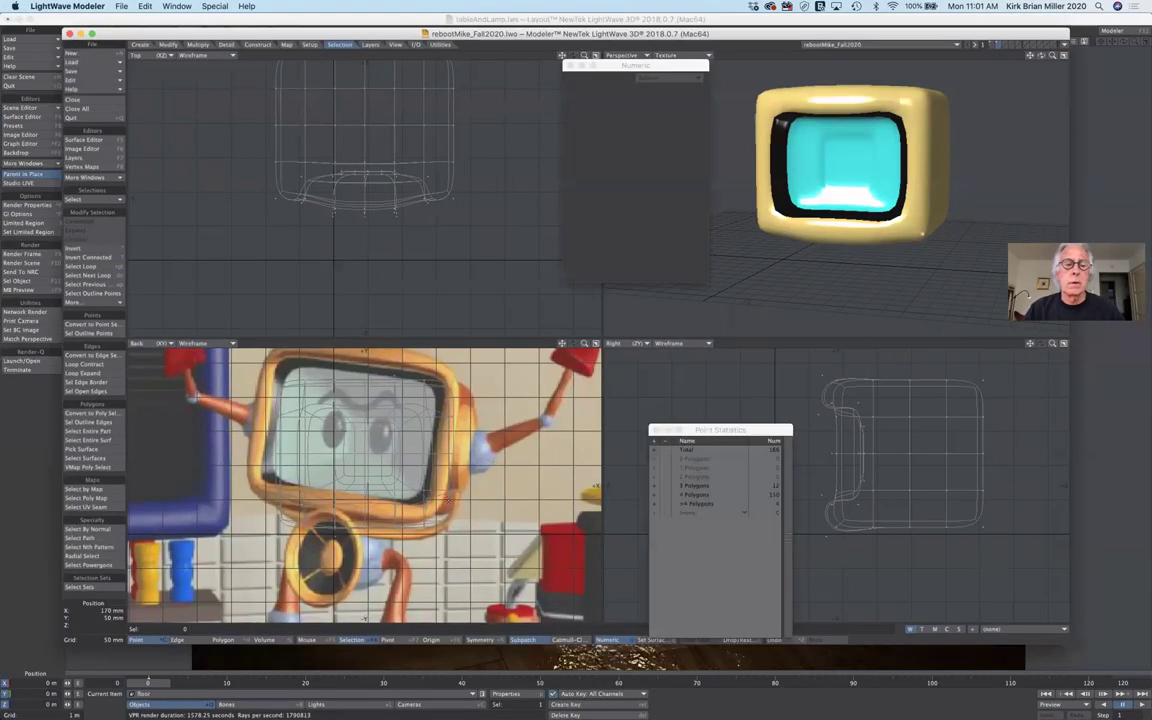
- Switch to Blender, move its tableAndLamp_6.blend window to Desktop 3, and bring that desktop into view
key("ctrl+Left")
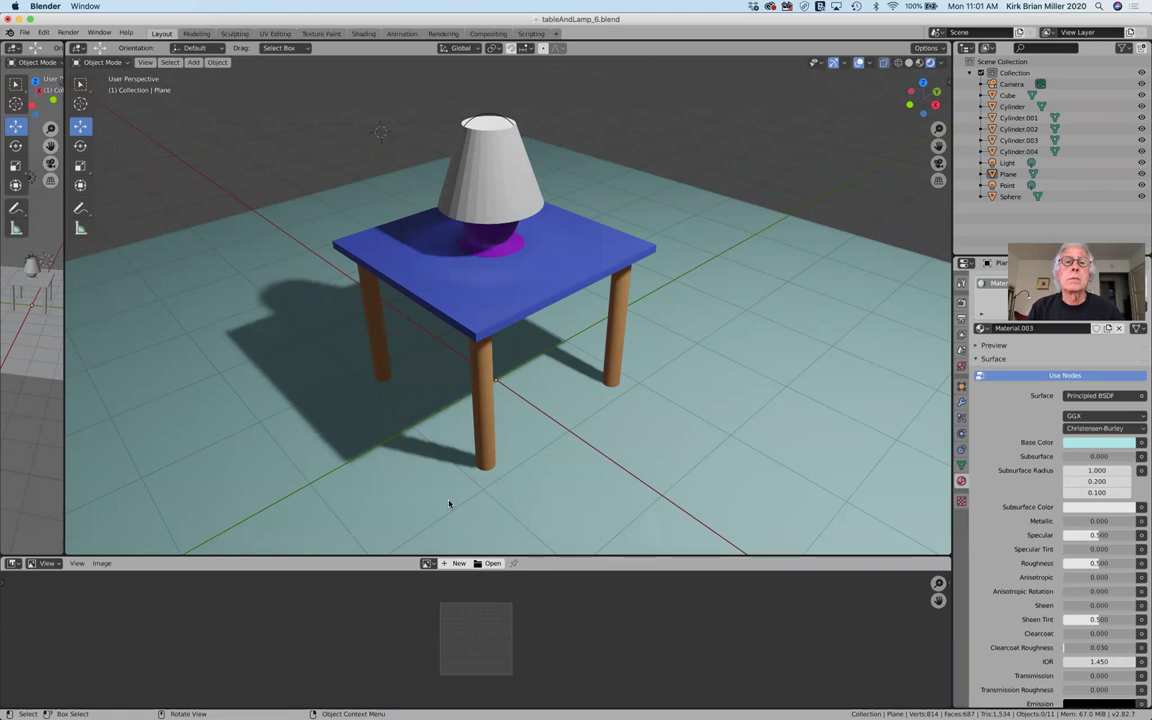
key("ctrl+Up")
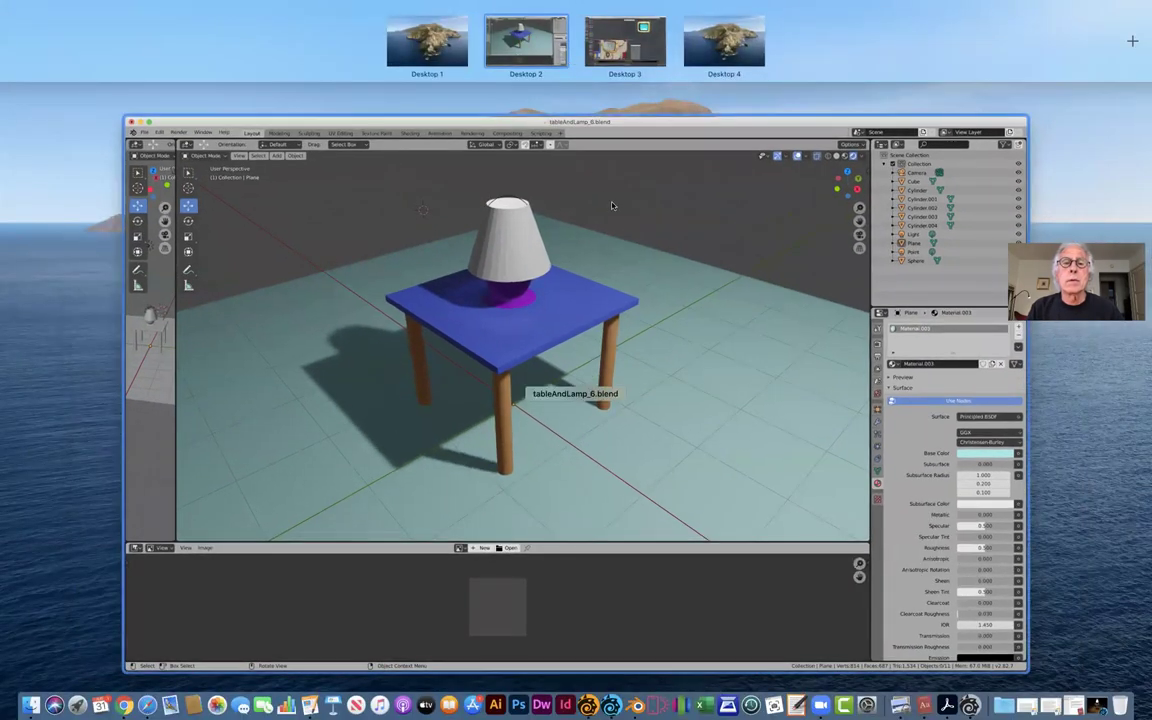
left_click_drag(612, 205, 645, 55)
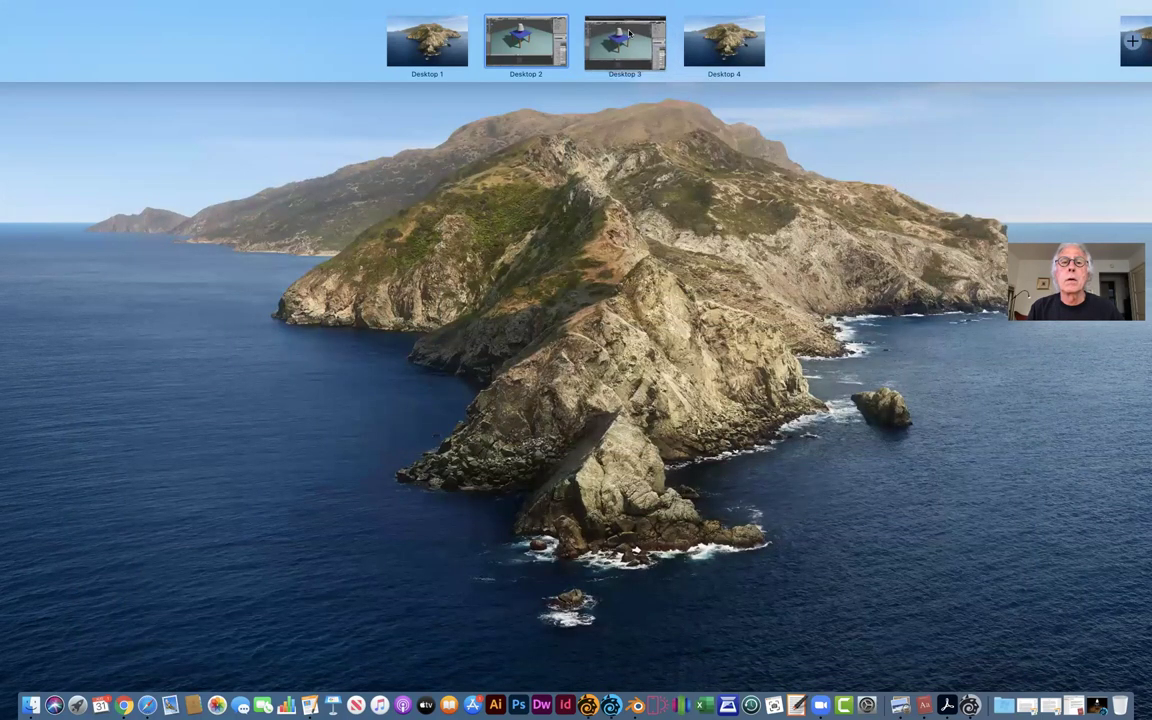
left_click(634, 45)
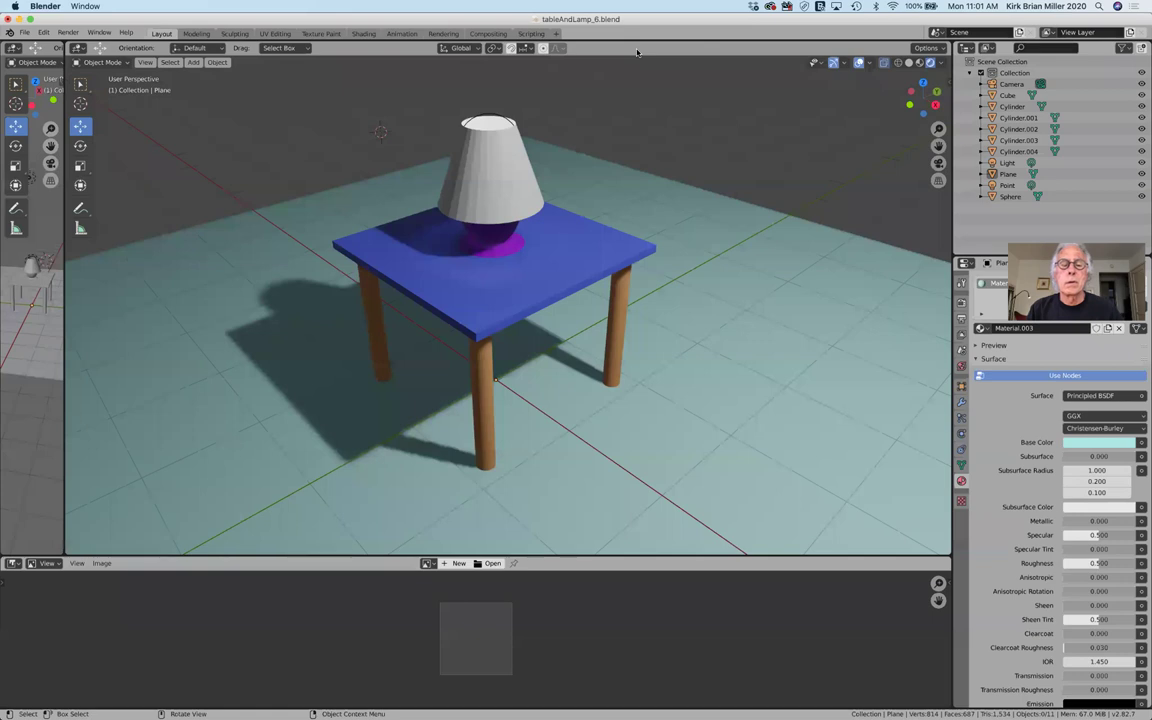
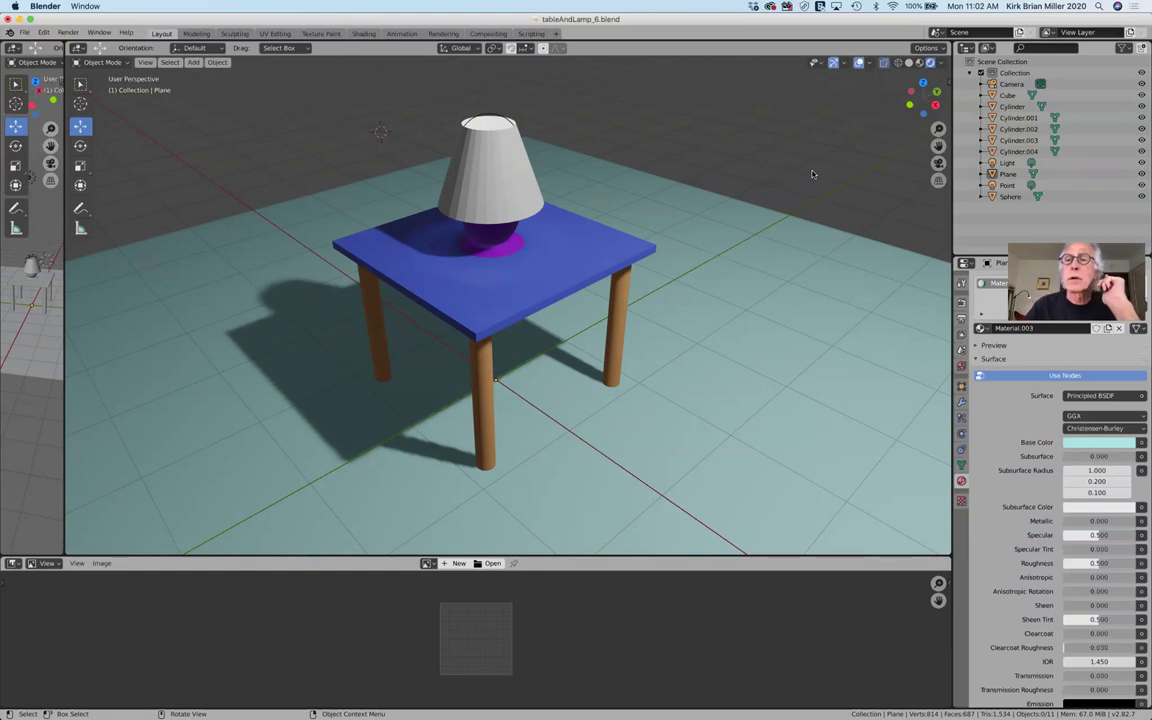
- Check the table and lamp through the camera, and start a new General file, saving the changes to tableAndLamp_6
left_click(936, 163)
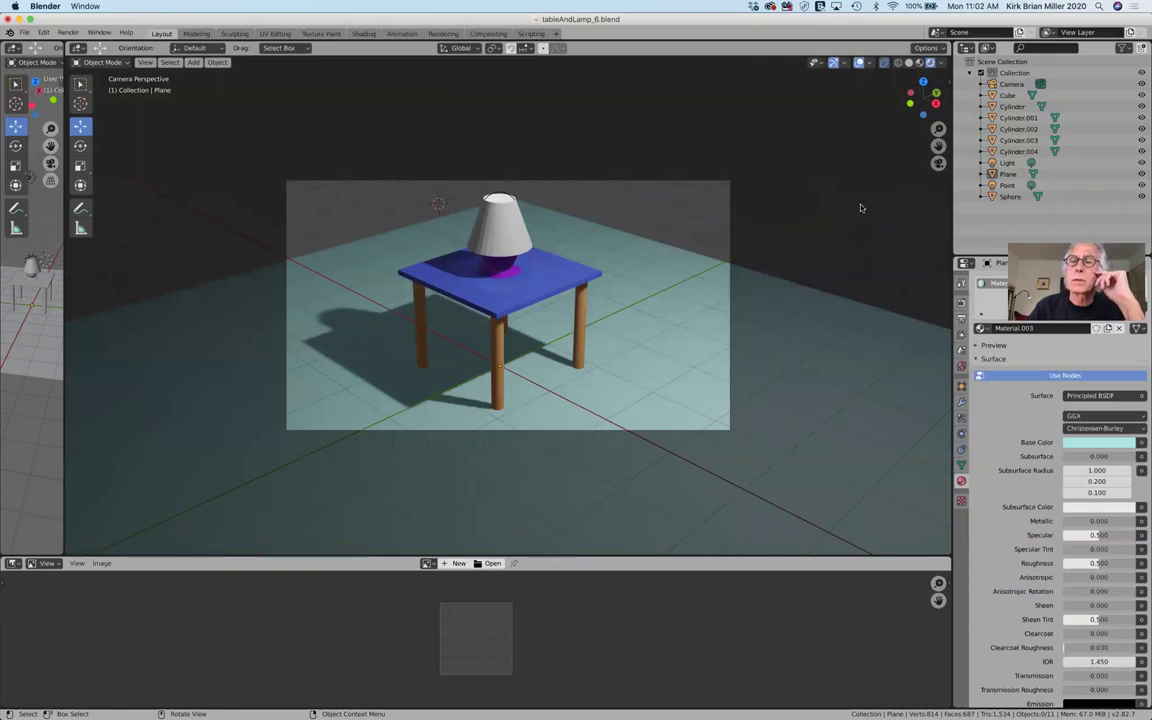
left_click(938, 164)
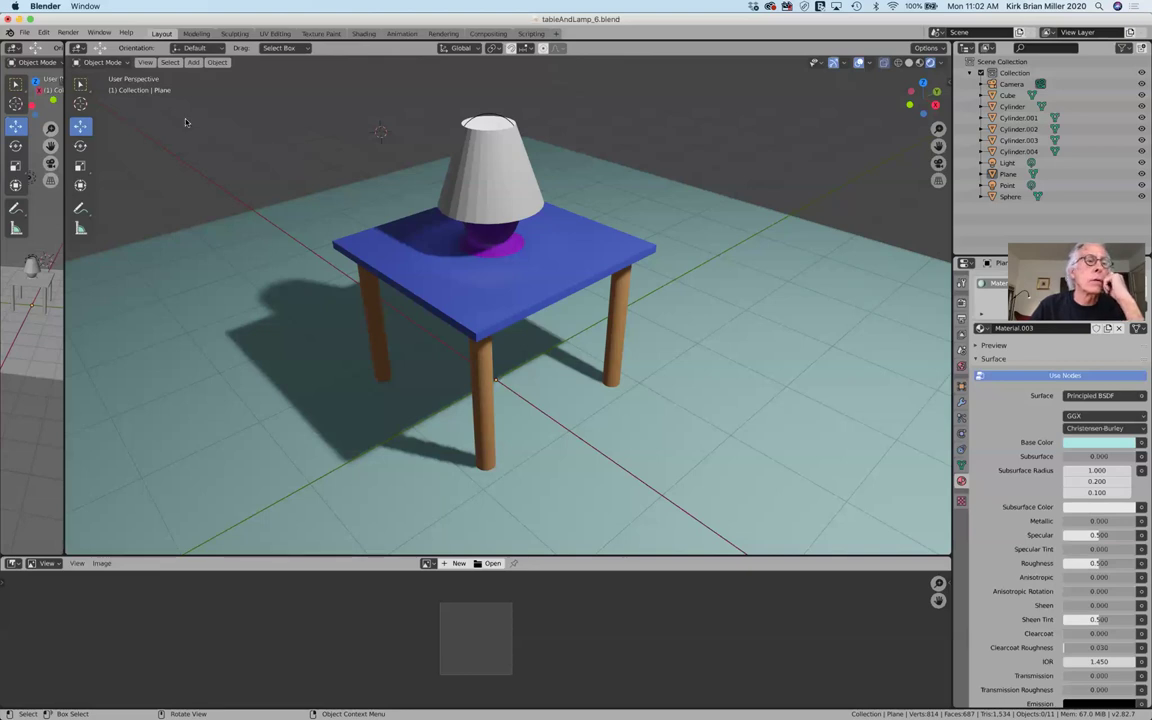
left_click(25, 33)
mouse_move(32, 46)
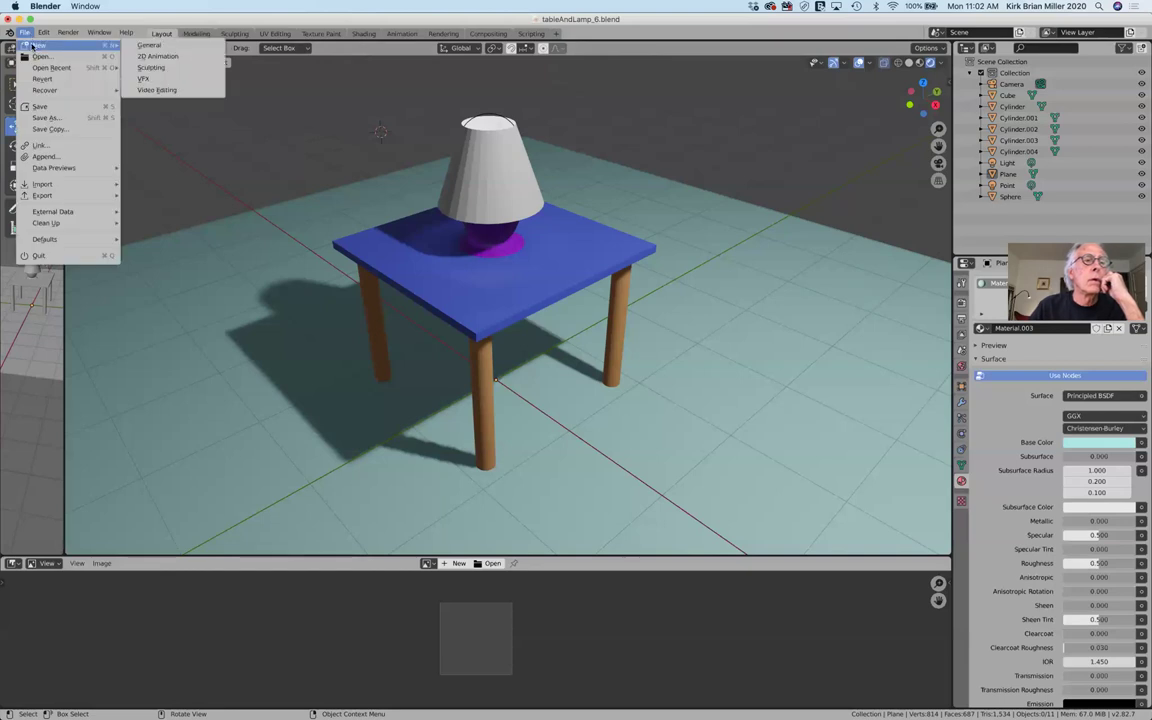
left_click(148, 45)
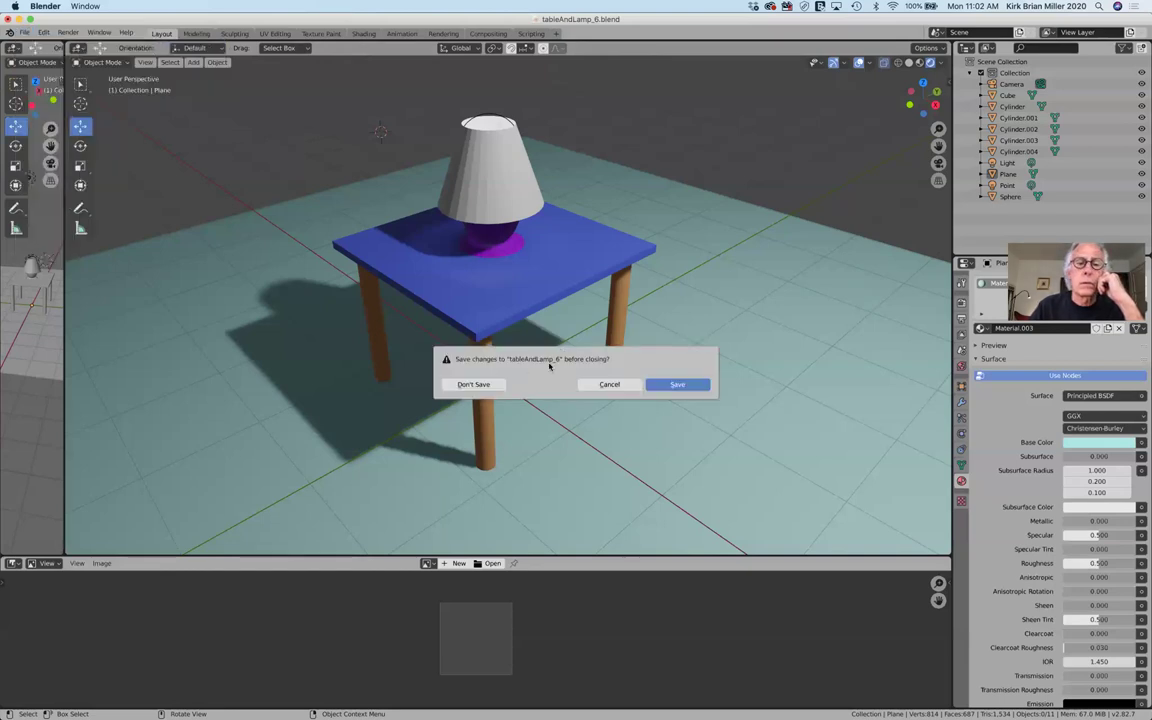
left_click(678, 385)
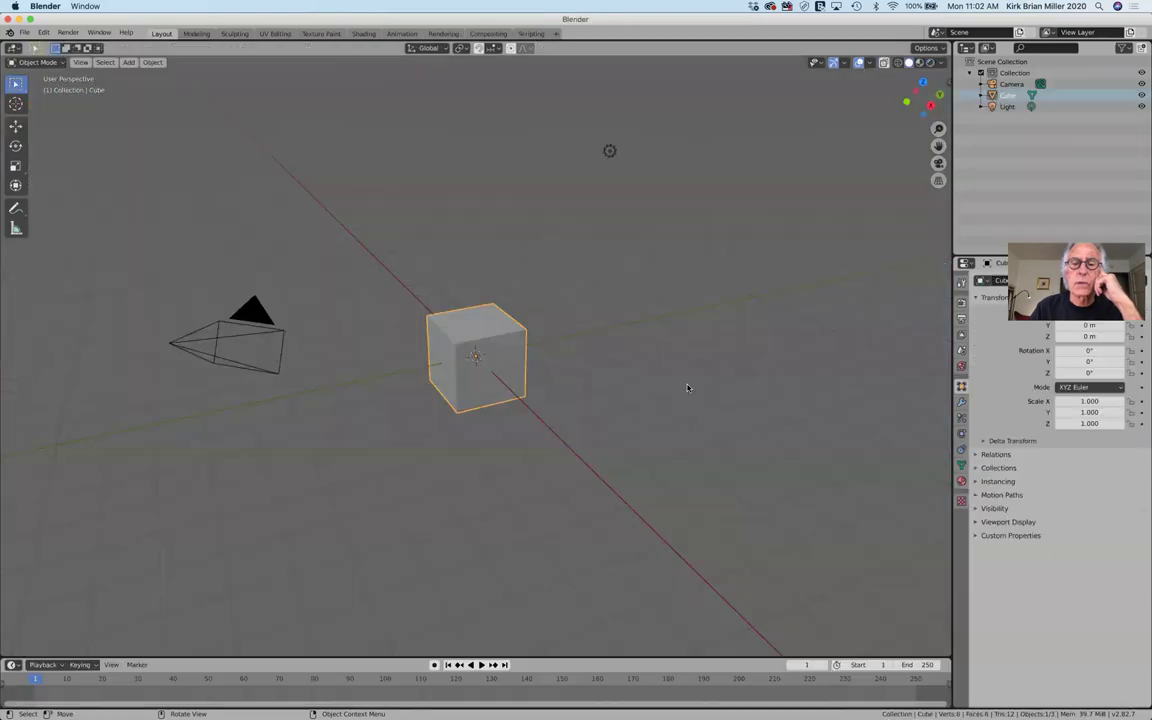
left_click(195, 34)
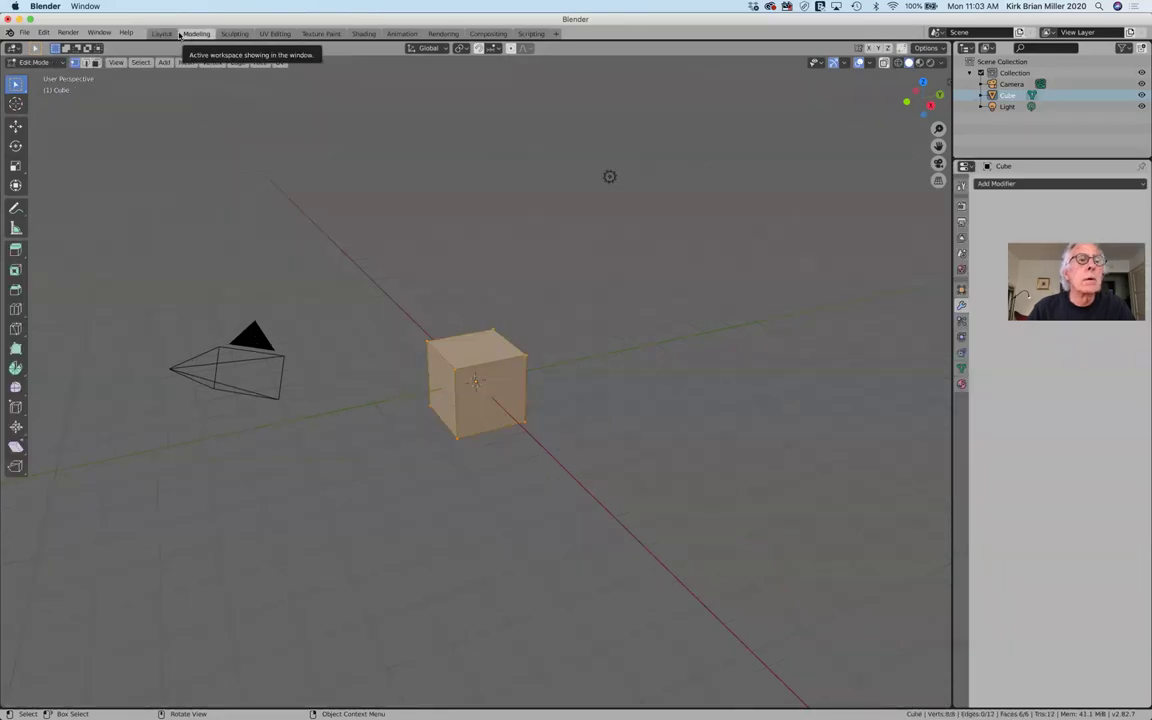
left_click(163, 35)
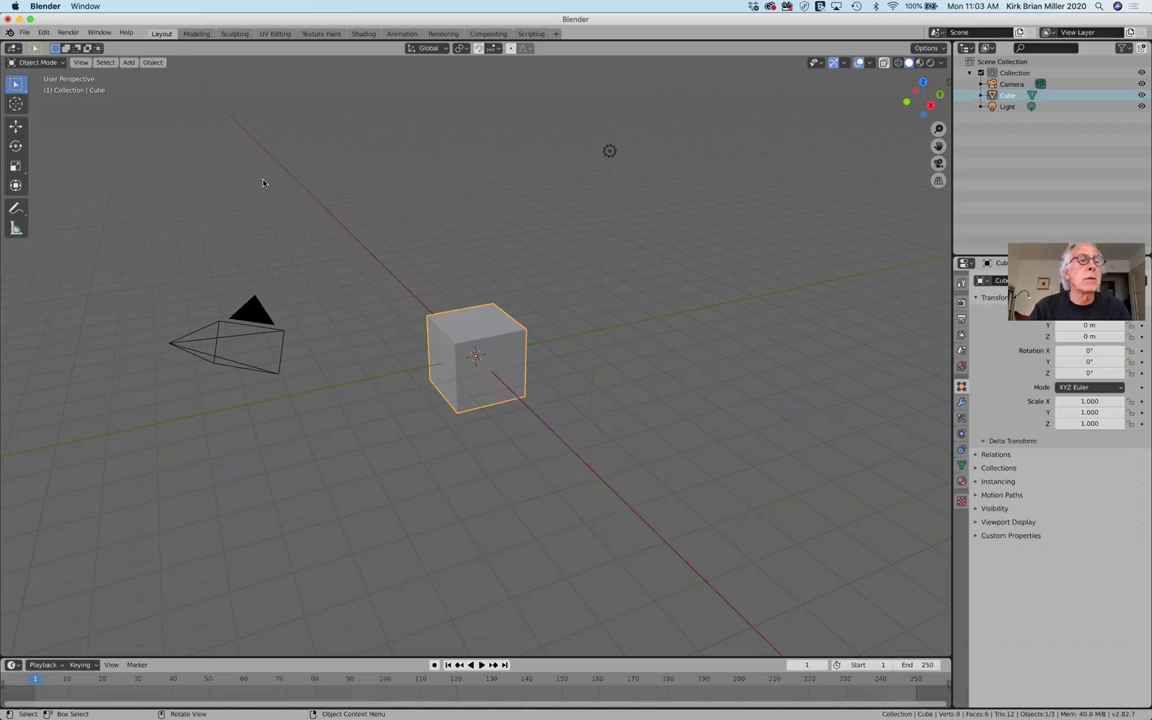
left_click(56, 66)
left_click(56, 66)
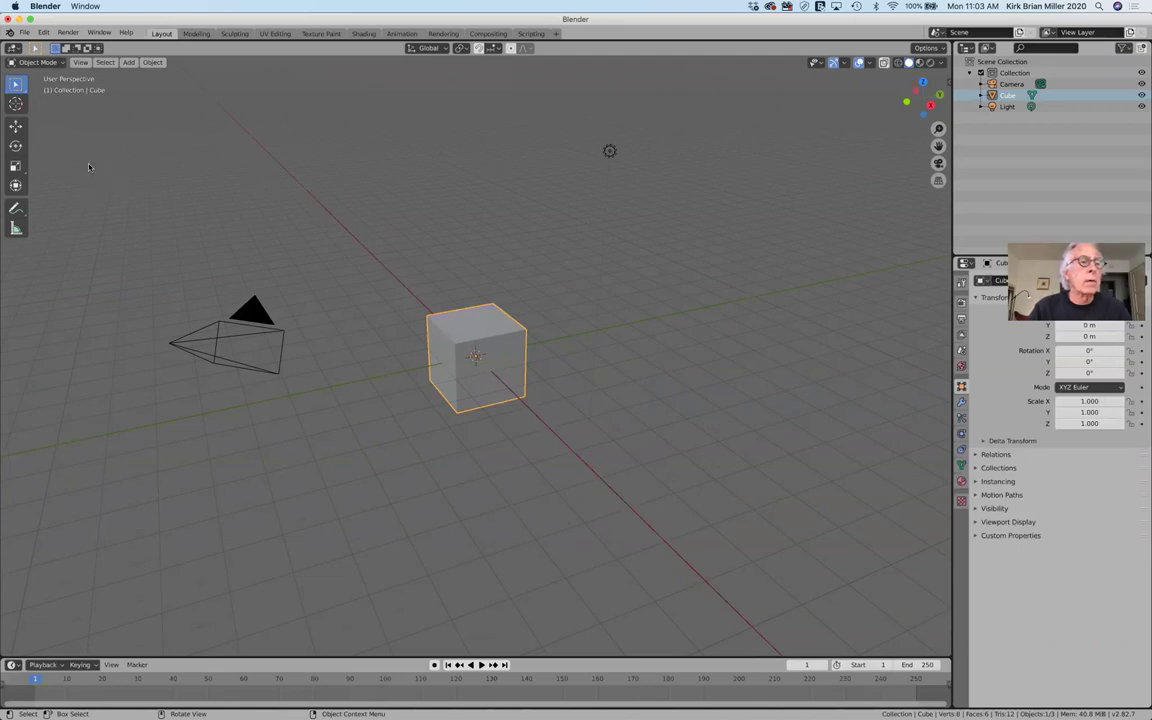
- Flatten the cube along Z into a thin slab with a Z scale of about 0.036, working from the back view
left_click(15, 166)
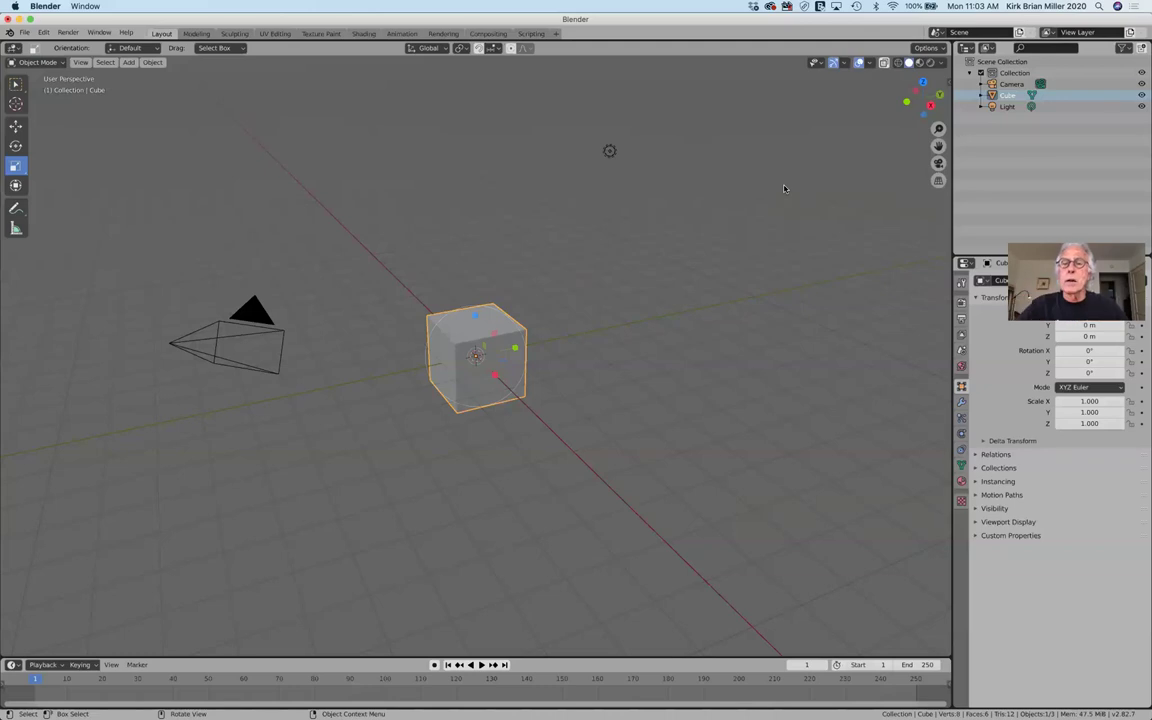
left_click(940, 93)
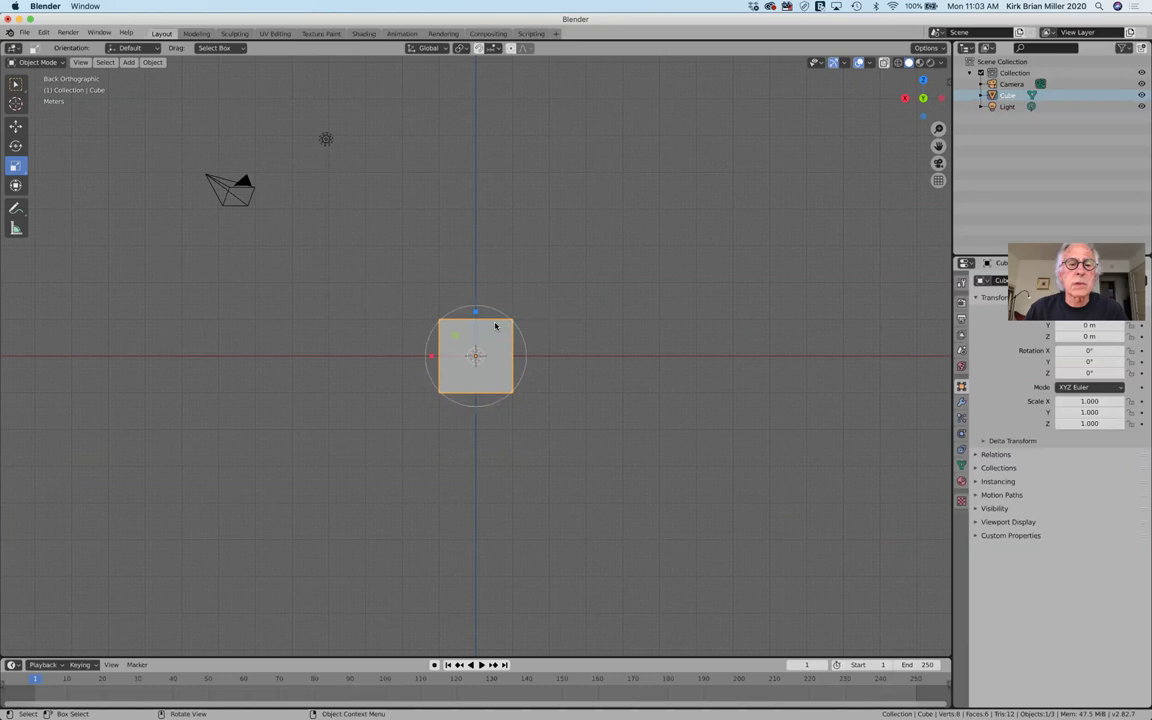
left_click_drag(477, 316, 477, 357)
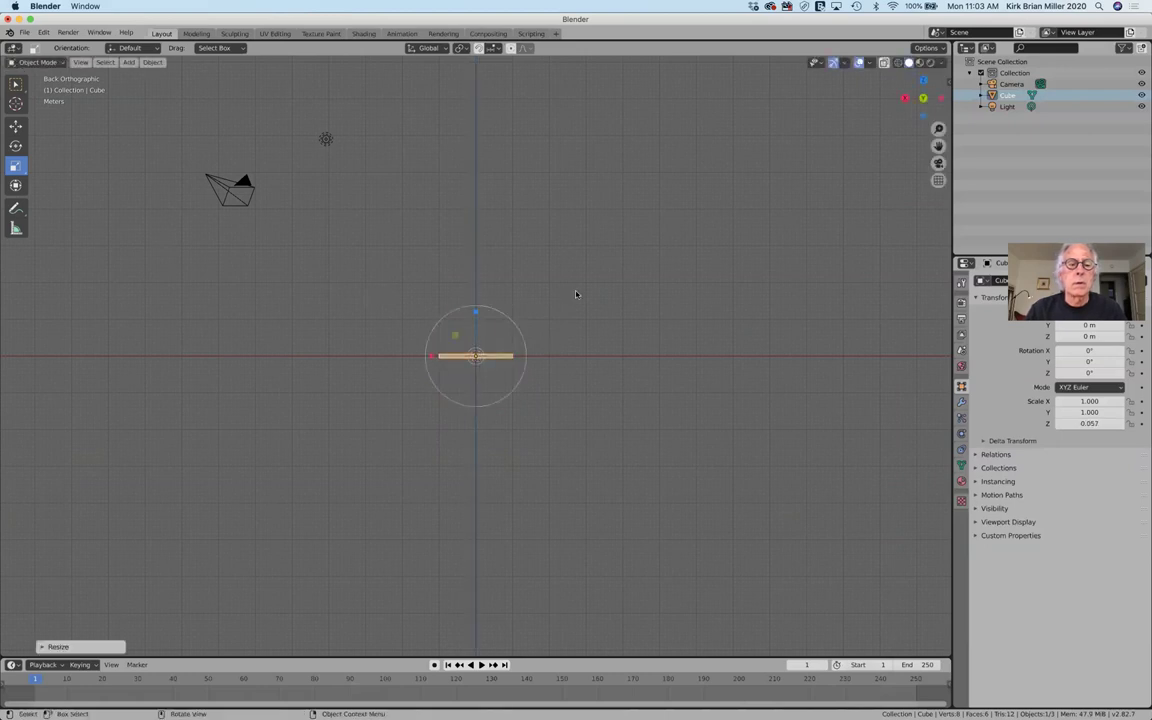
middle_click_drag(845, 115, 847, 177, "ctrl")
left_click_drag(475, 316, 476, 326)
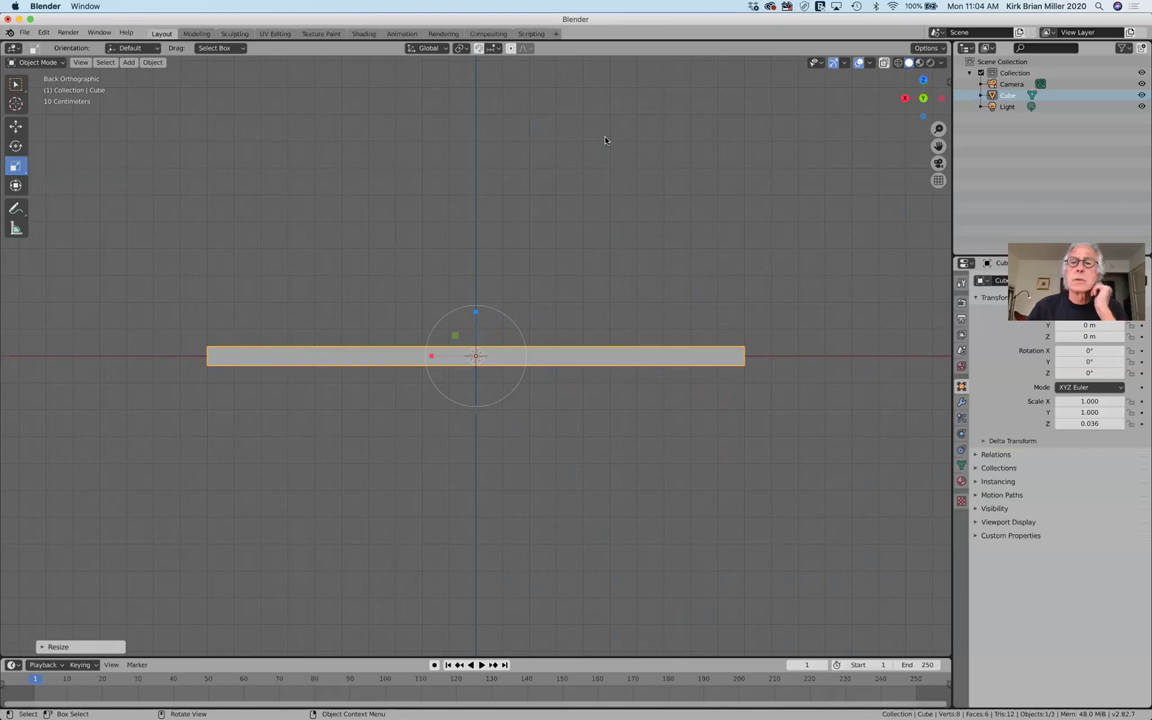
- Show the slab as a see-through wireframe with X-ray enabled, in the top orthographic view
left_click_drag(921, 95, 398, 112)
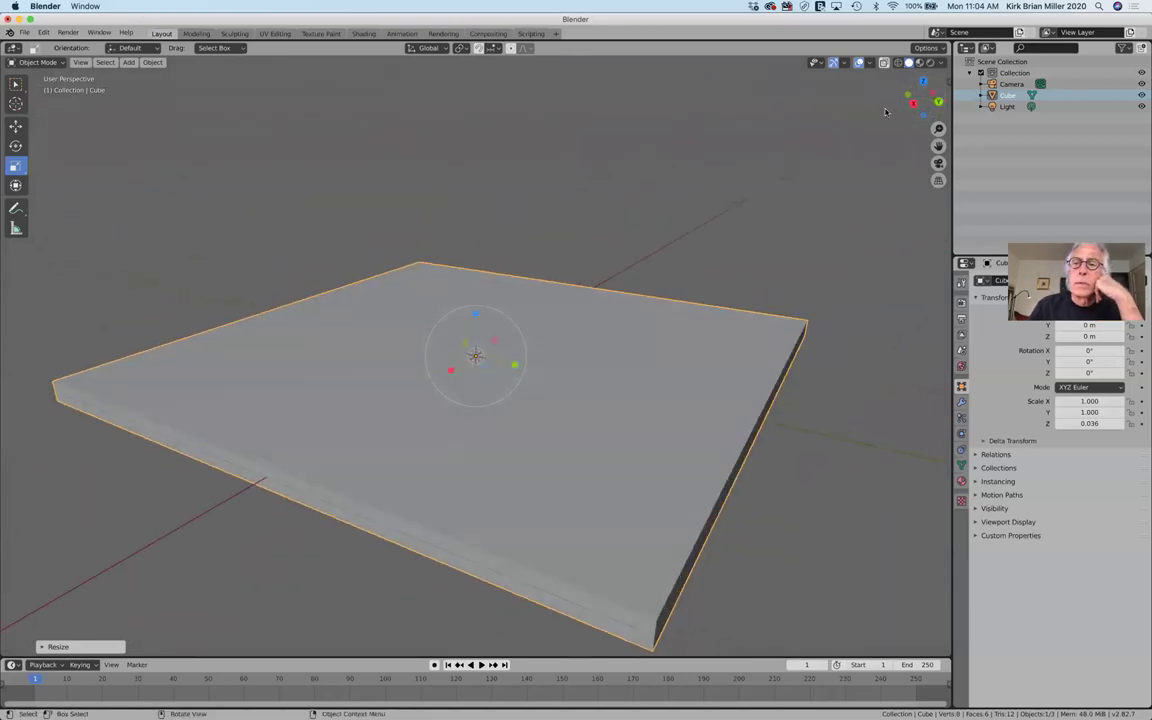
key("KP_5")
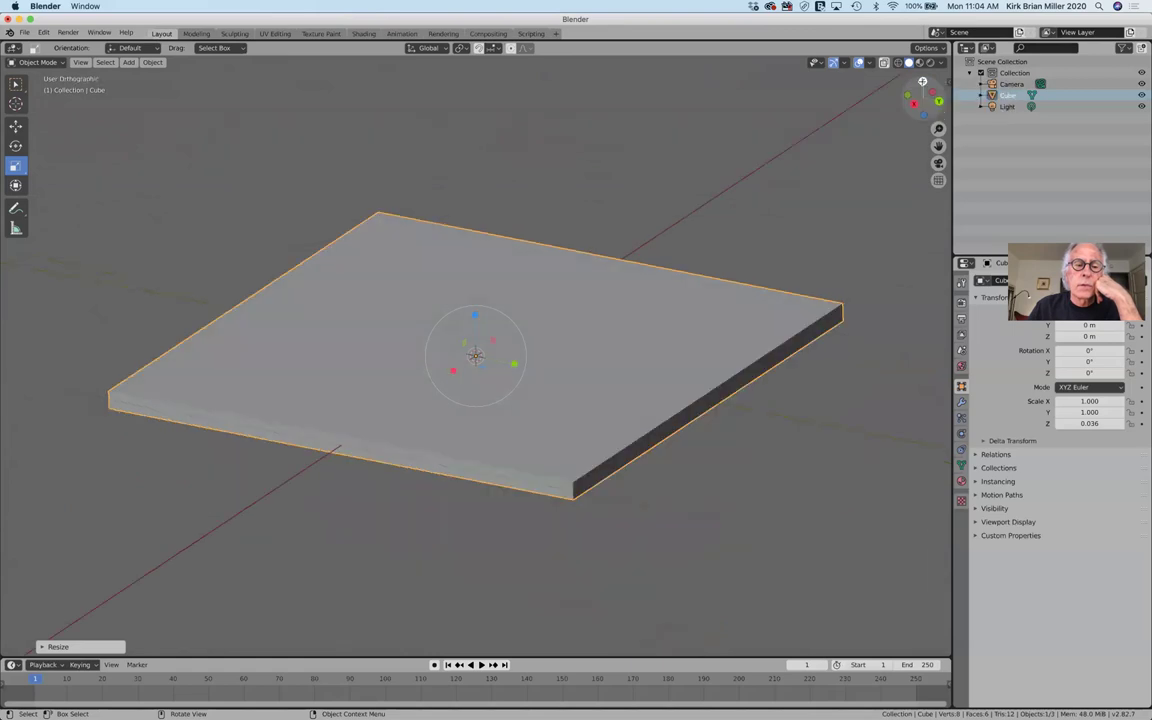
left_click(922, 82)
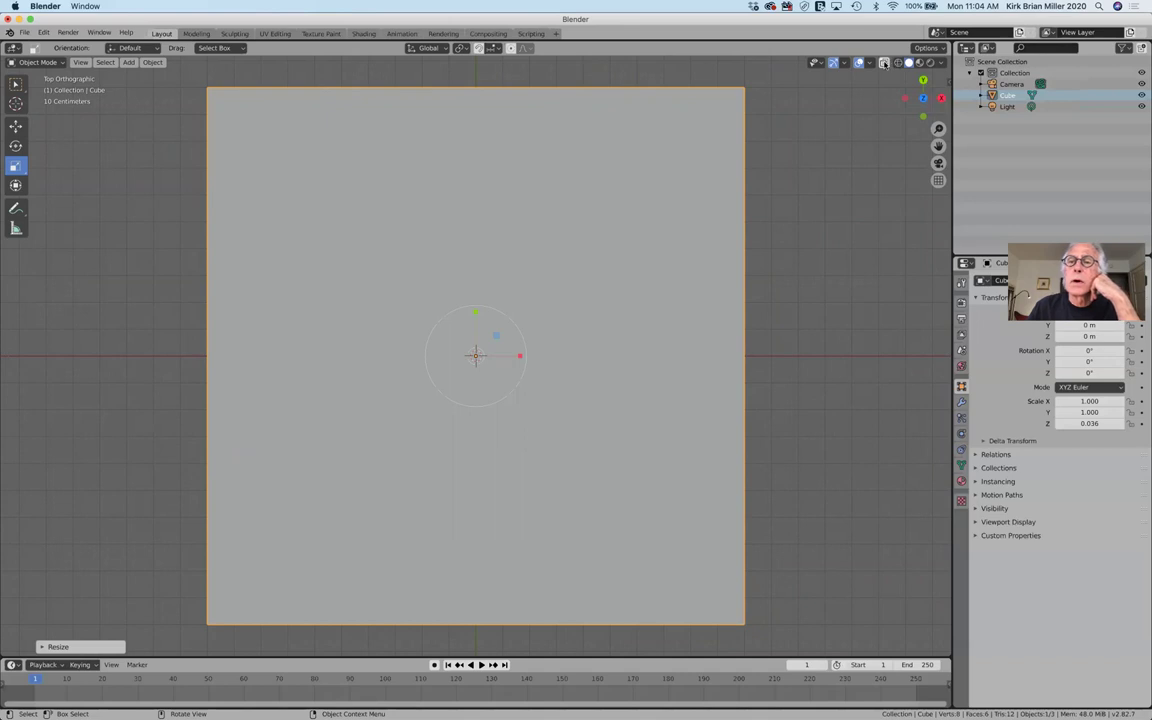
left_click(885, 63)
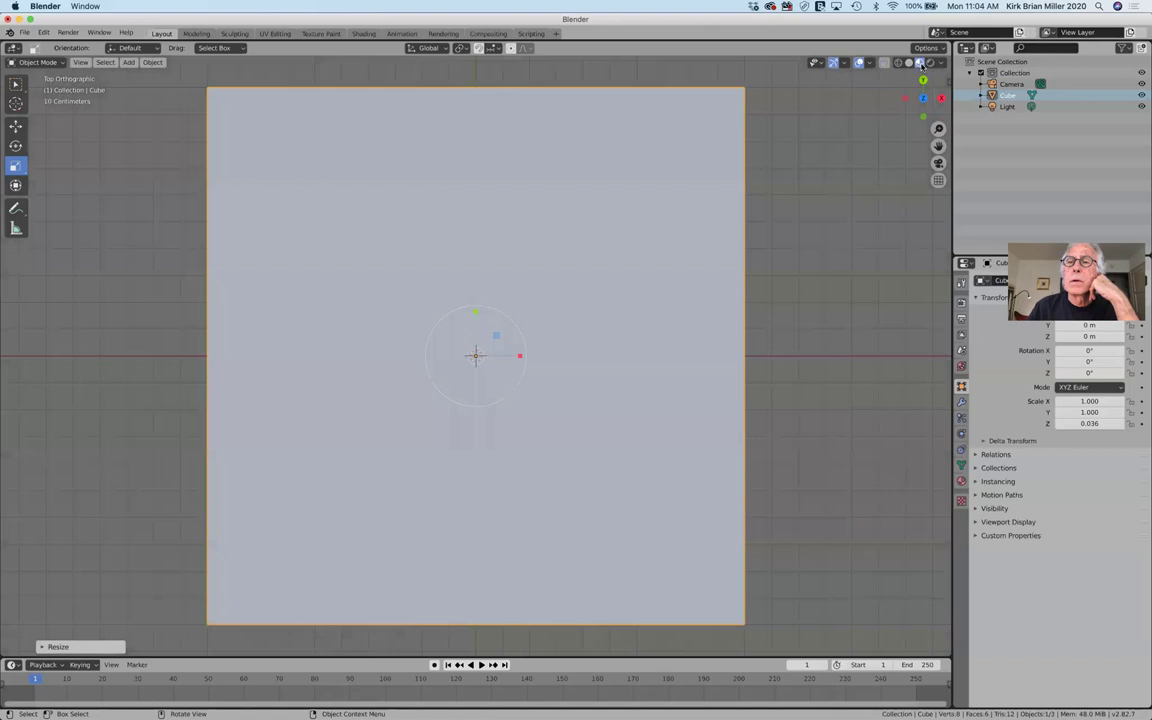
left_click(908, 63)
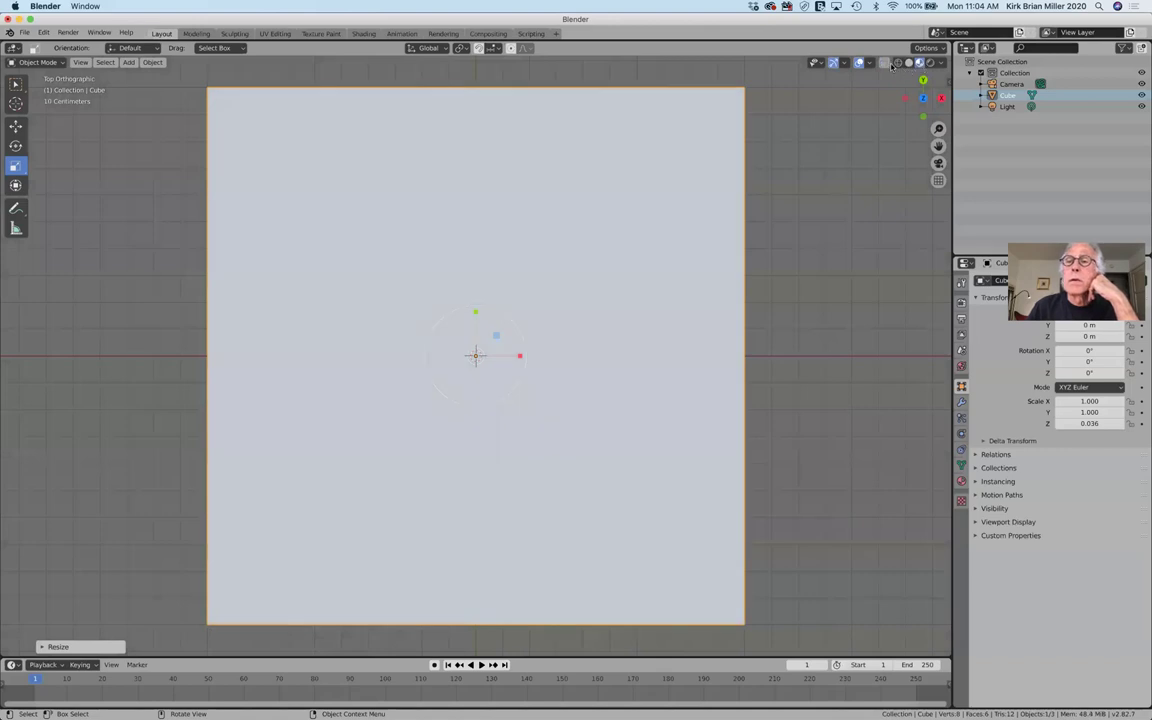
left_click(898, 63)
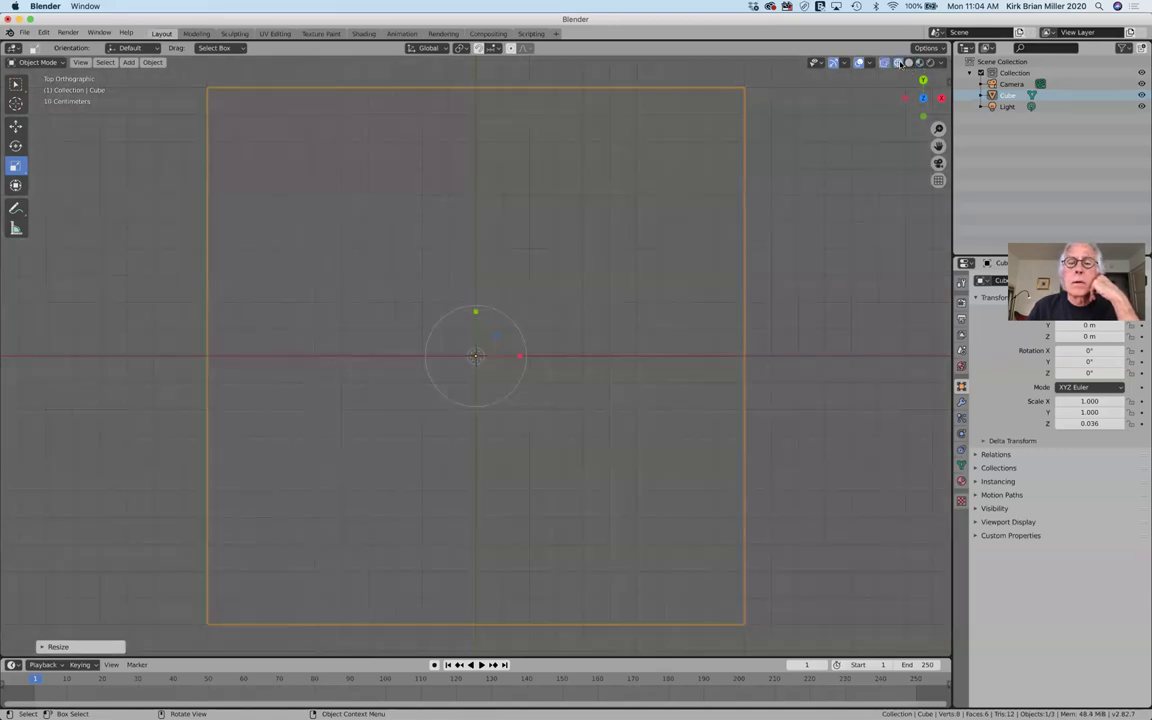
left_click(884, 63)
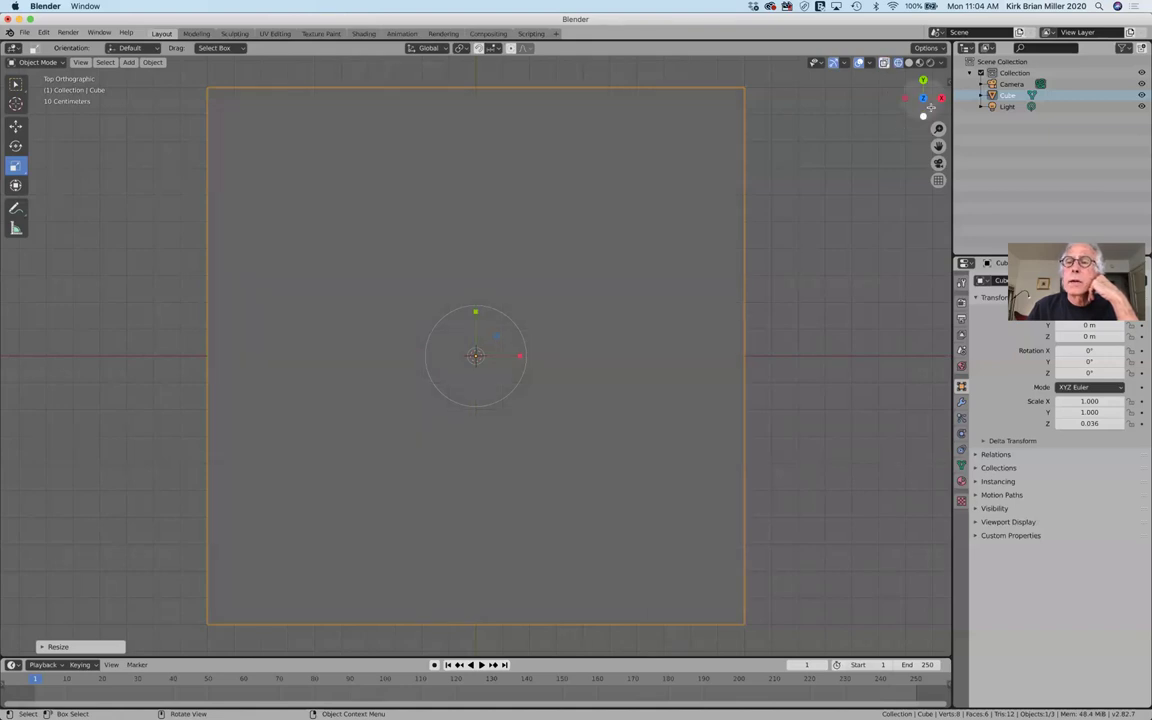
middle_click_drag(830, 88, 940, 58)
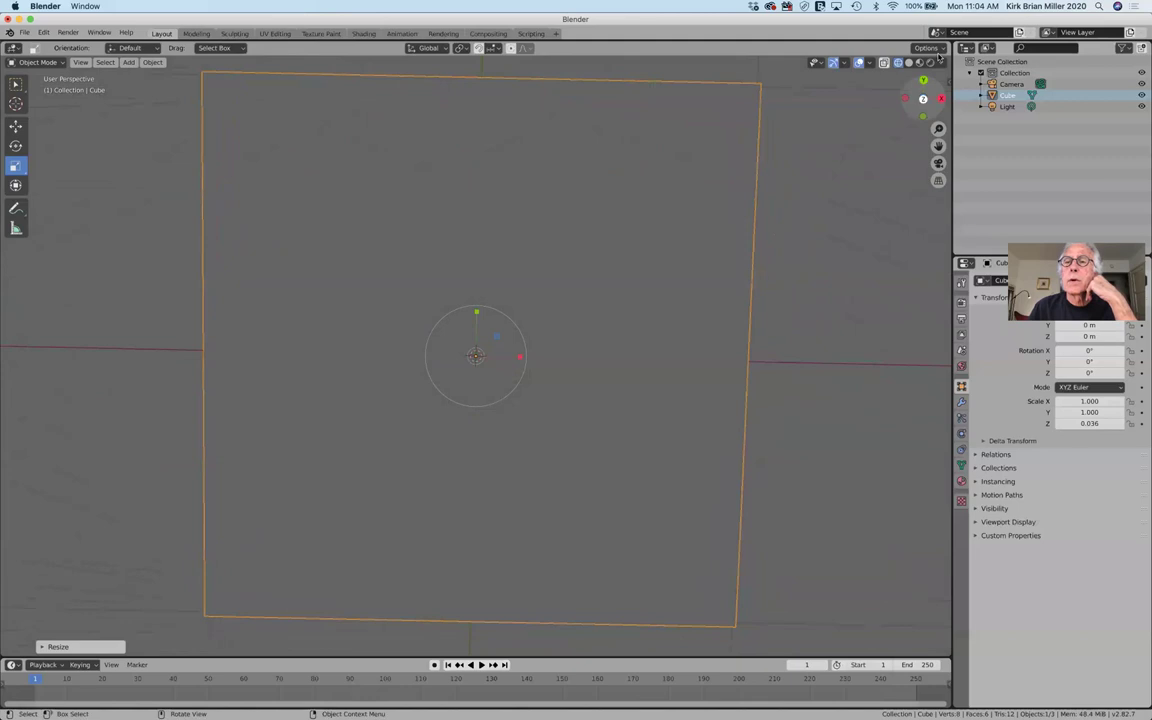
left_click(883, 63)
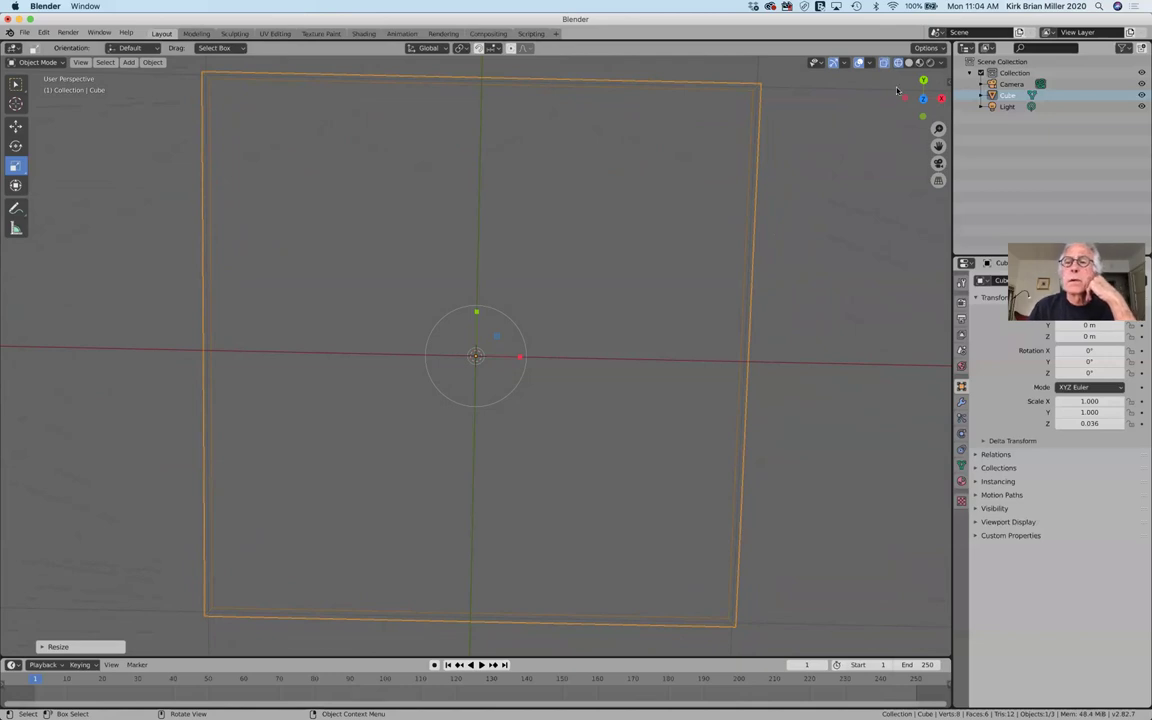
left_click(923, 98)
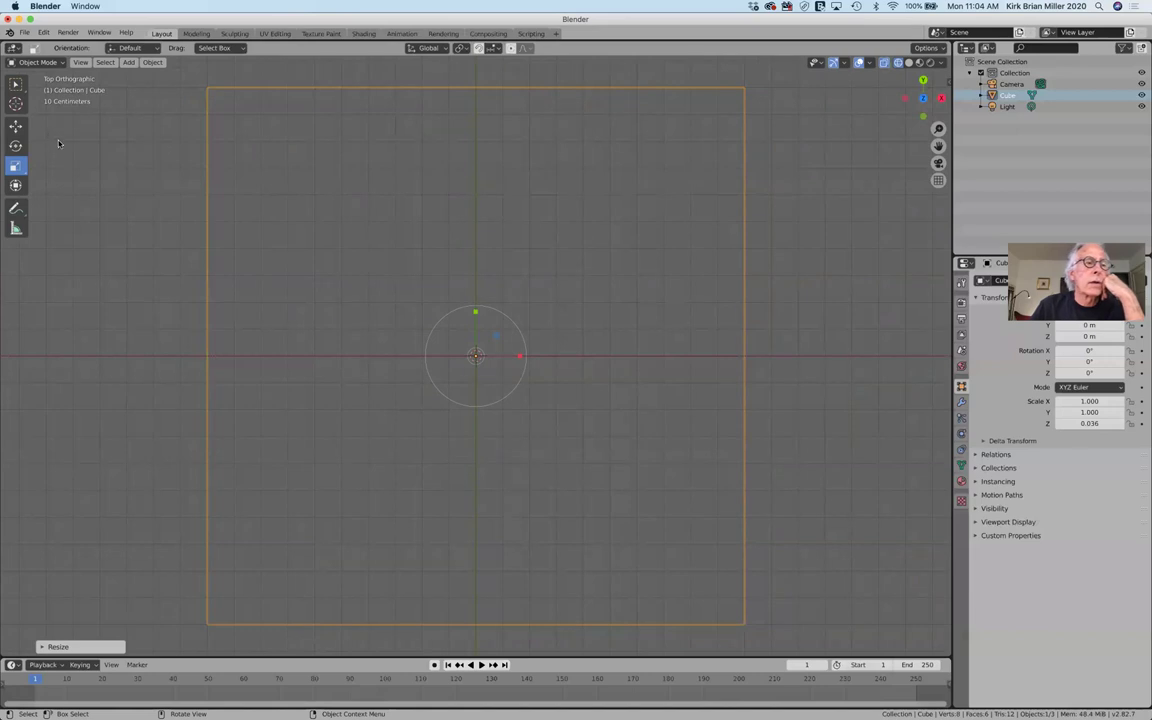
- Add a cylinder mesh and scale it uniformly to about 0.093
left_click(15, 125)
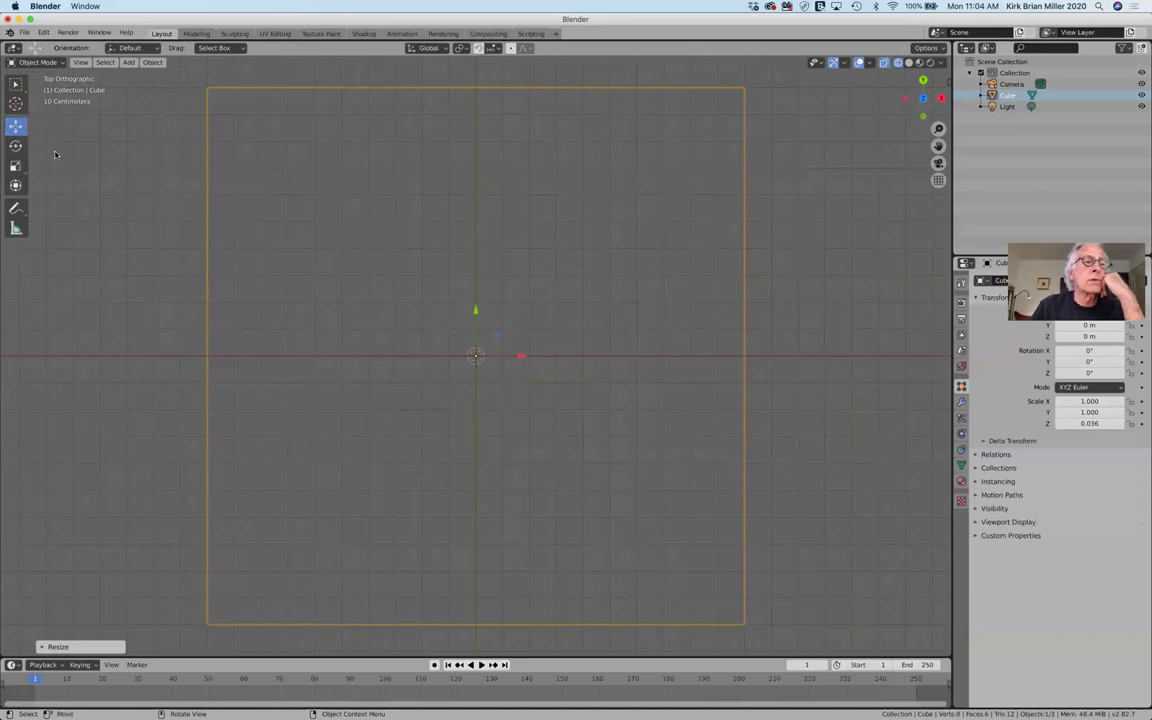
left_click(128, 62)
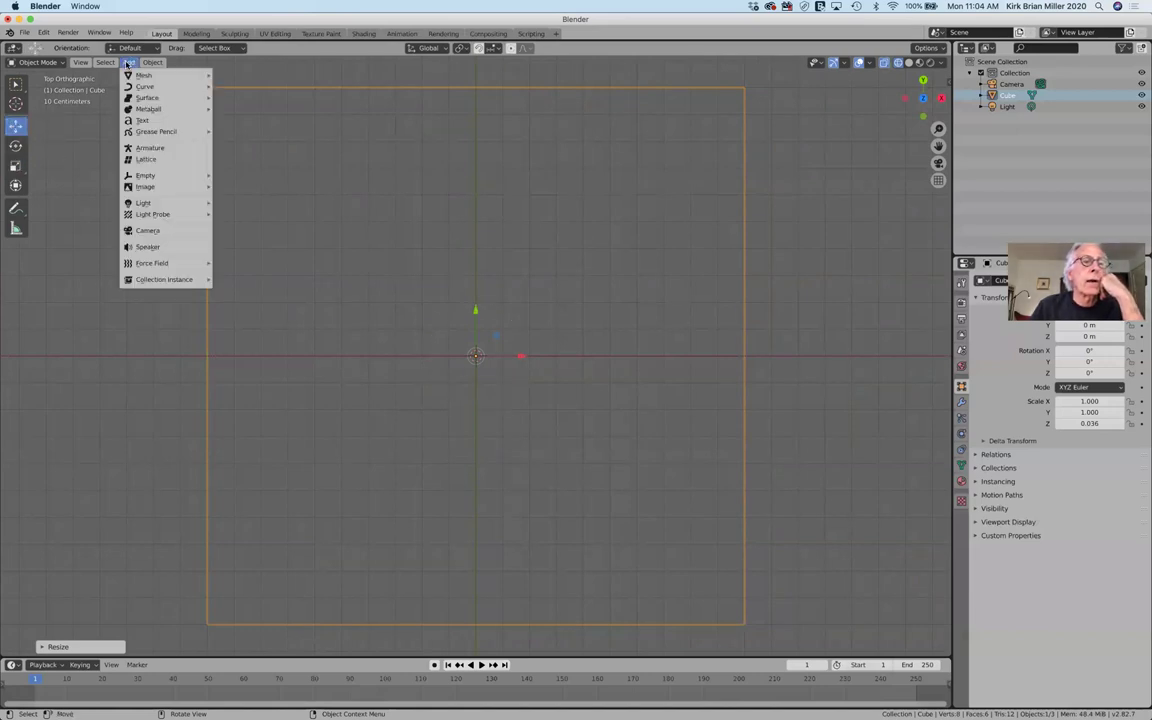
mouse_move(139, 80)
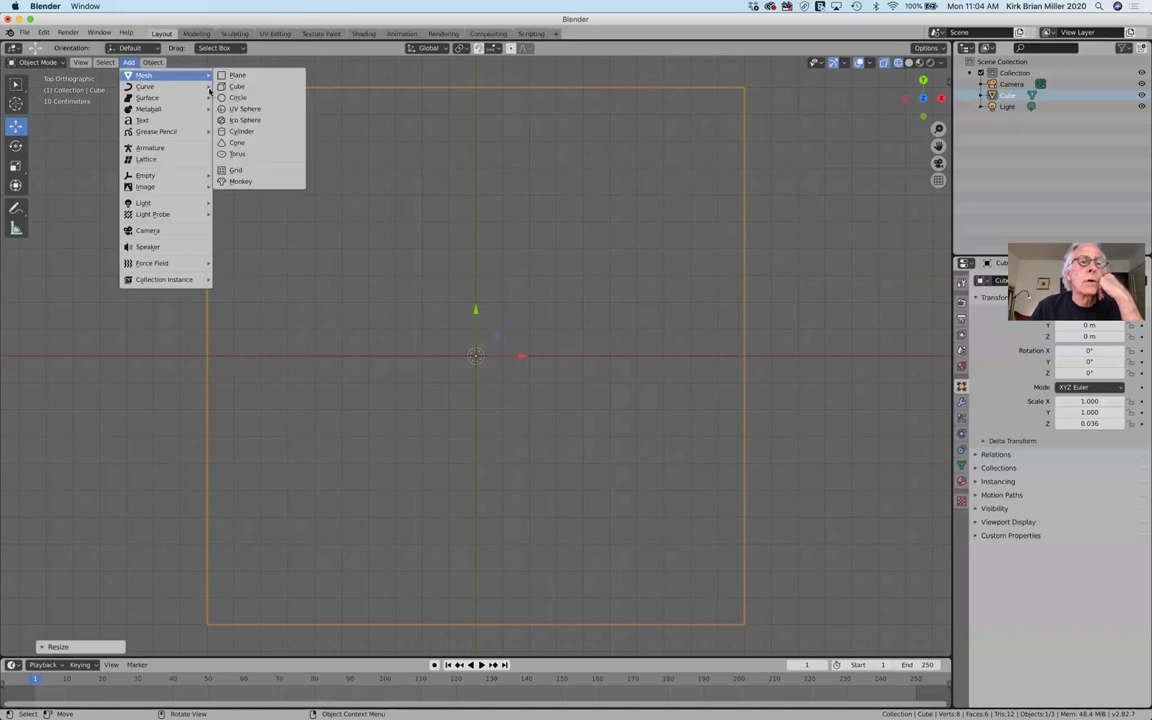
left_click(235, 131)
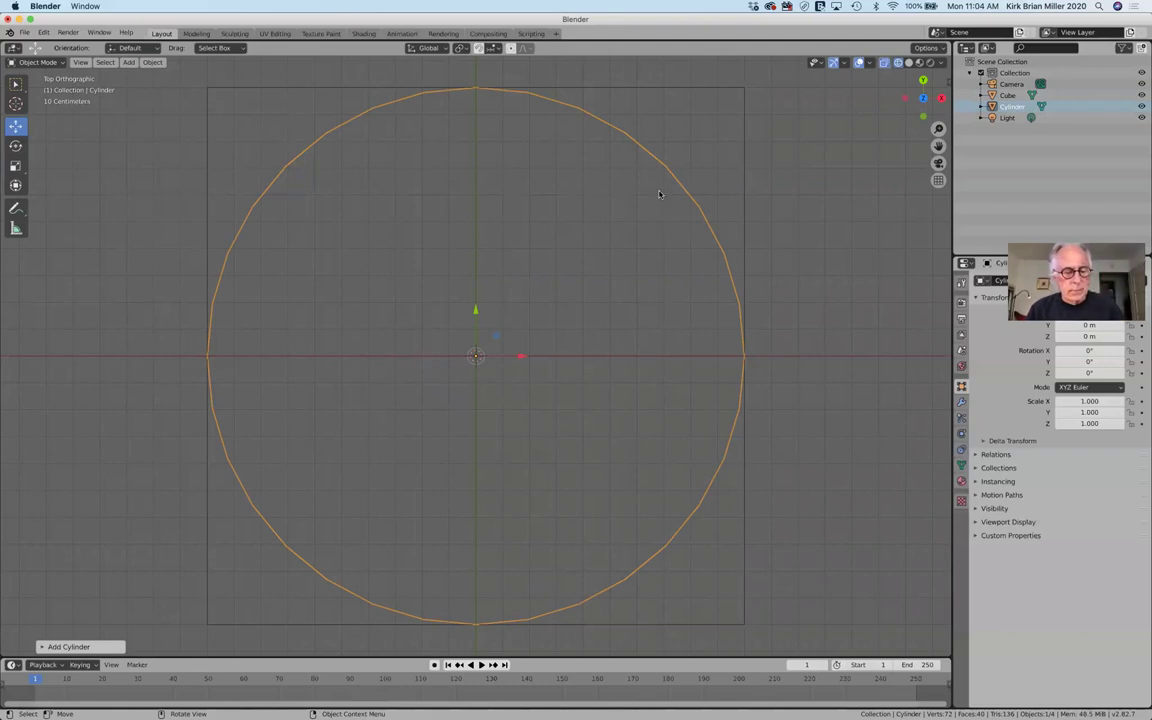
key("s")
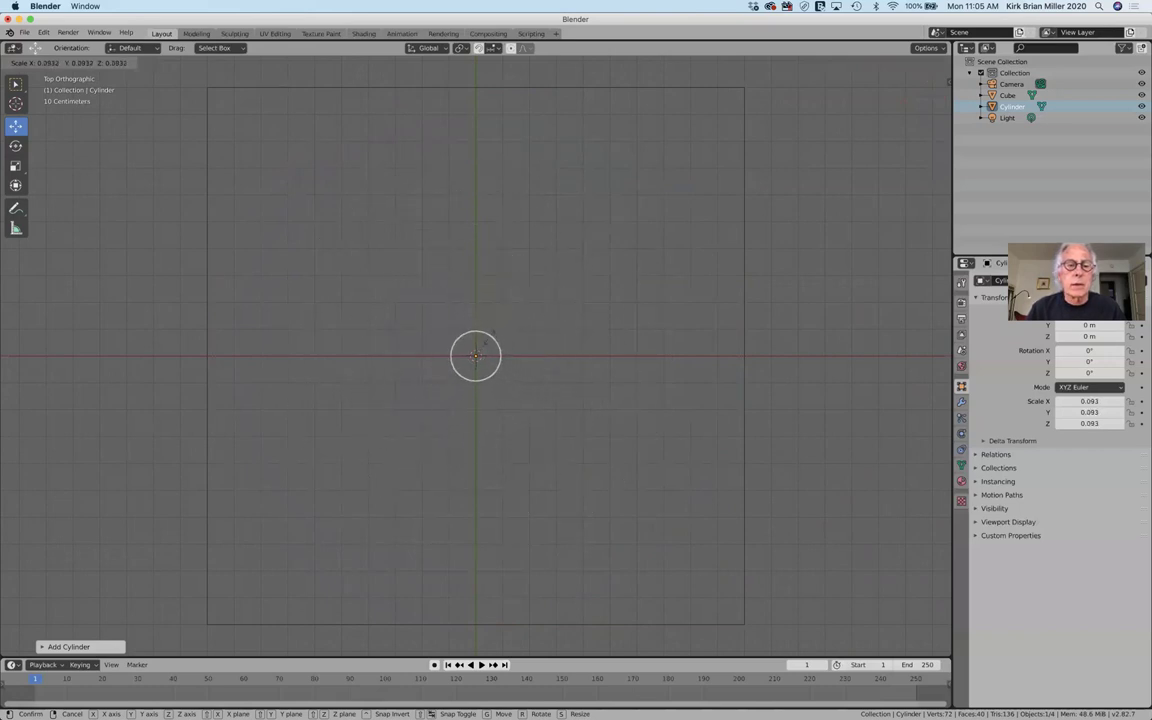
left_click(489, 336)
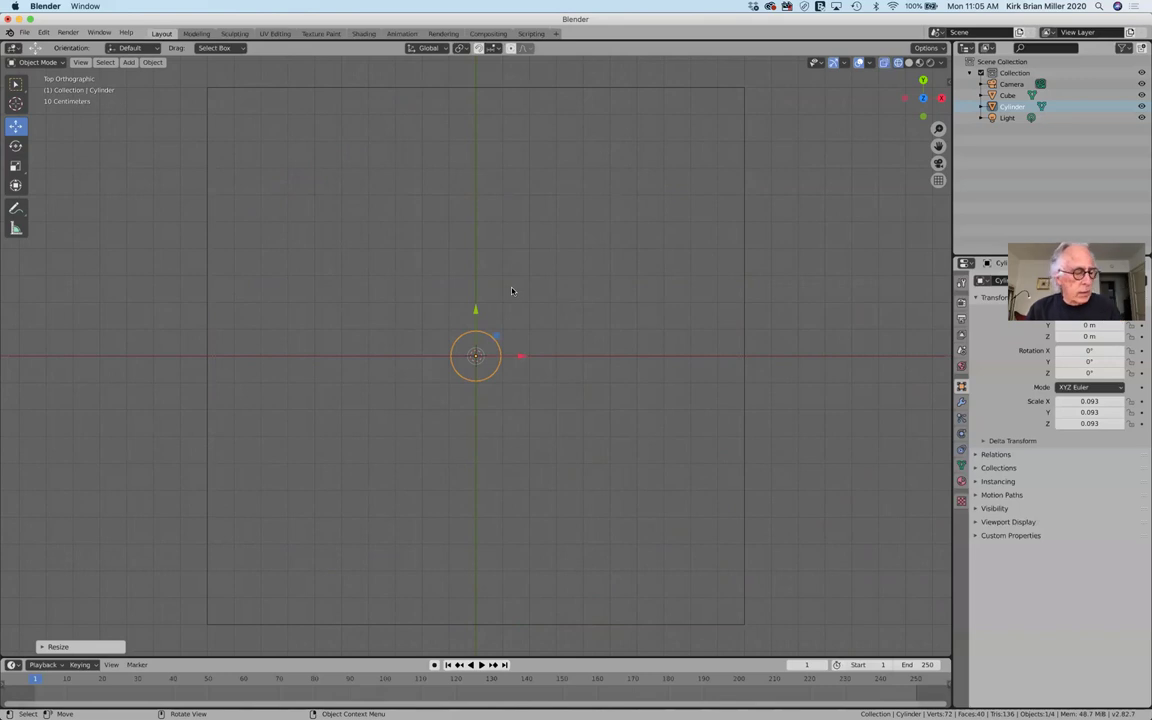
- Move the small cylinder into the slab's corner on the negative X, positive Y side, at about 0.765 m in Y
key("g")
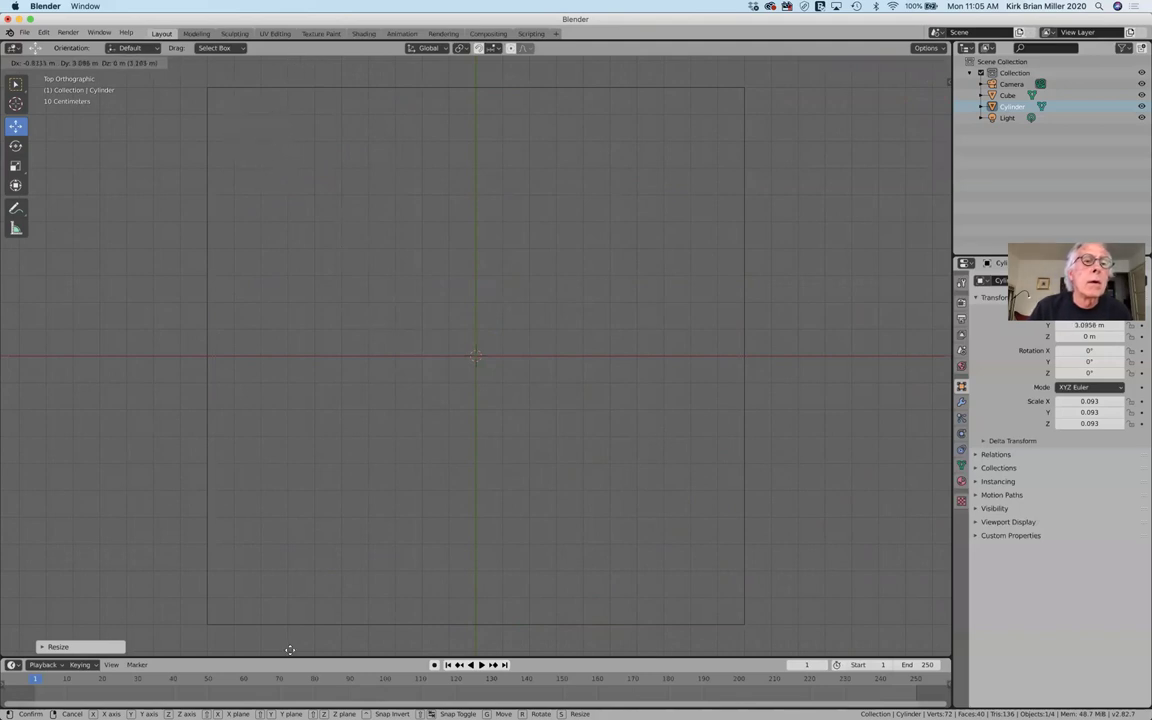
left_click(285, 190)
left_click(319, 200)
scroll(318, 200, "down", 2)
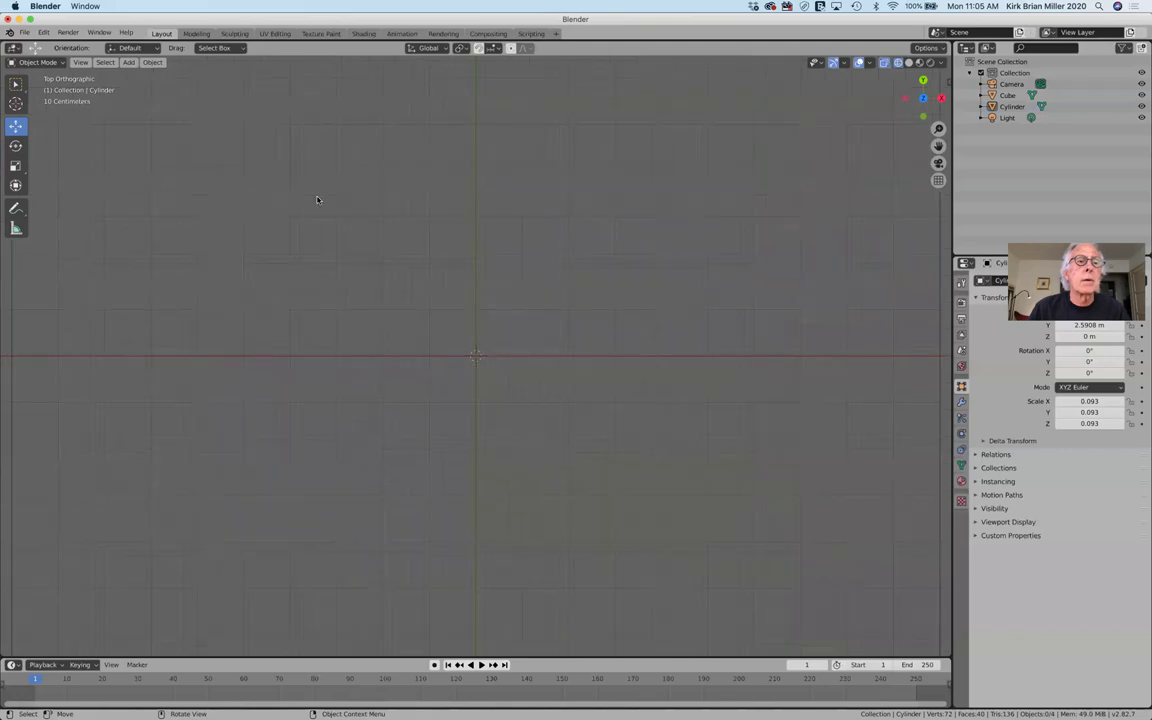
scroll(317, 200, "down", 4)
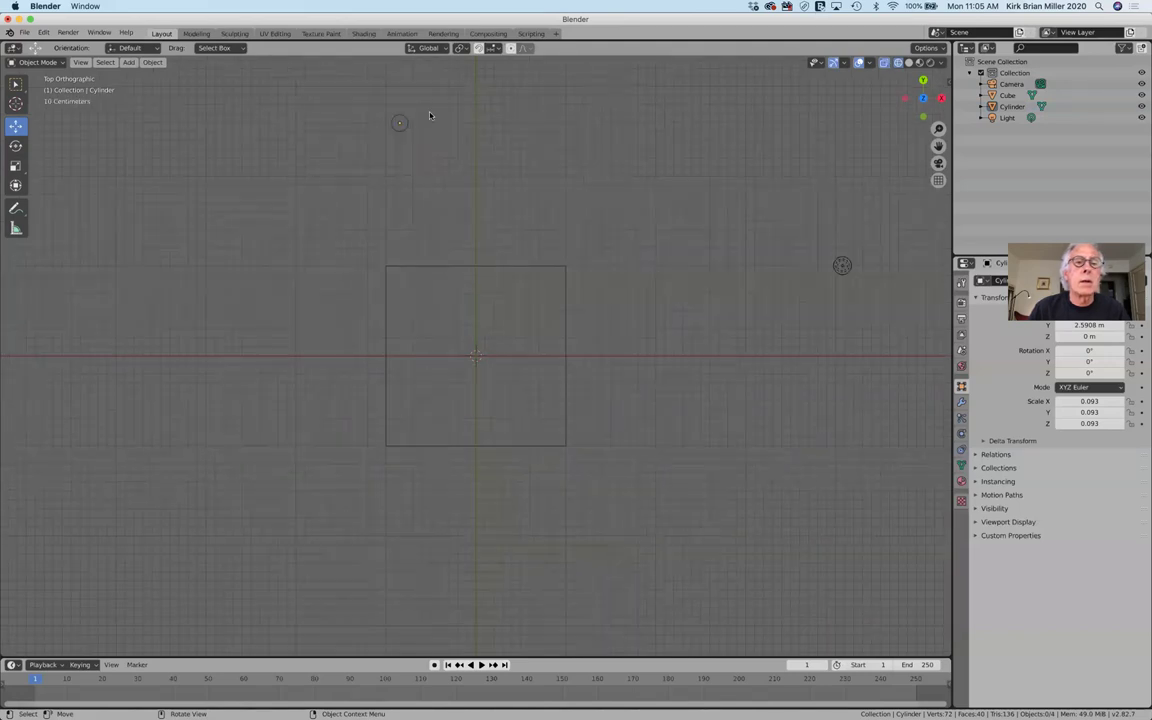
left_click(399, 124)
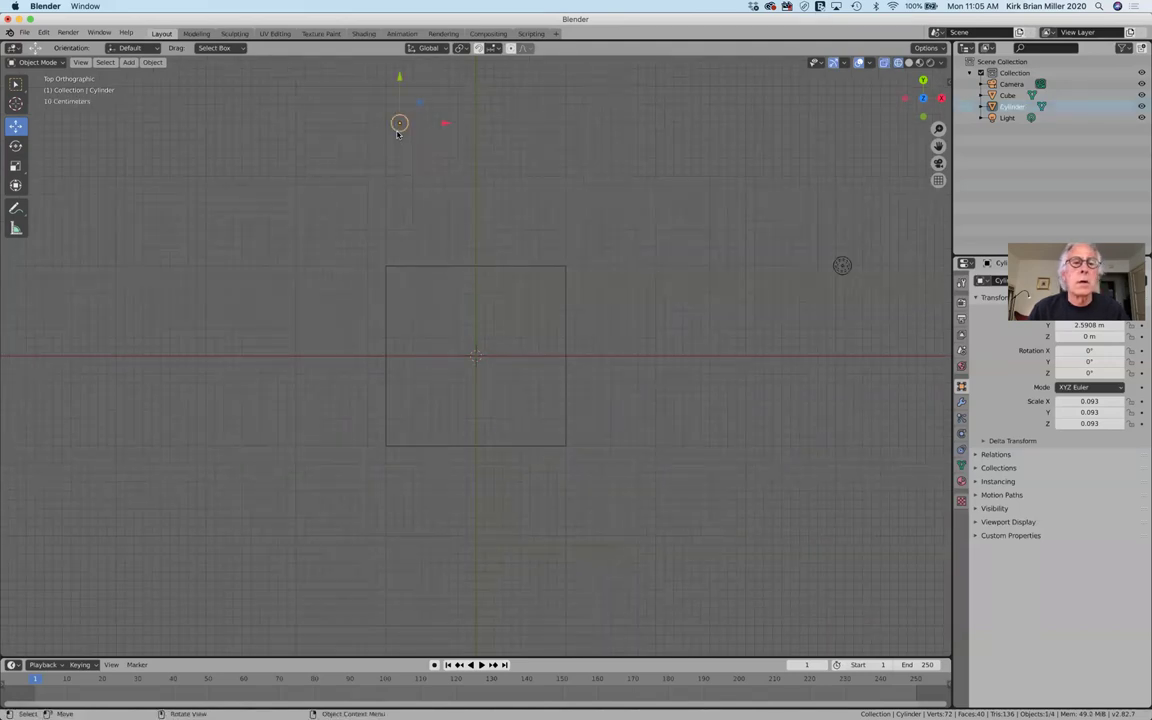
left_click_drag(398, 73, 424, 271)
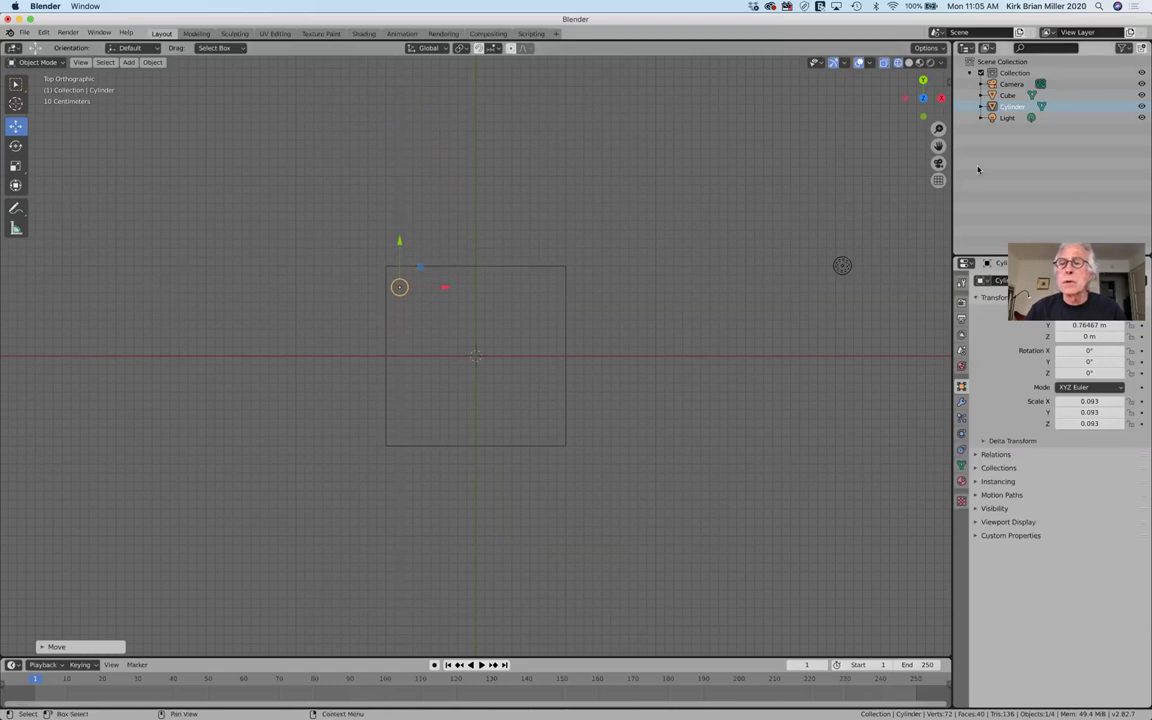
- Fine-tune the cylinder's inset from the slab's corner, shifting it slightly inward along X and to about 0.803 m in Y
left_click_drag(938, 128, 938, 150)
scroll(545, 224, "up", 8)
scroll(545, 224, "down", 4)
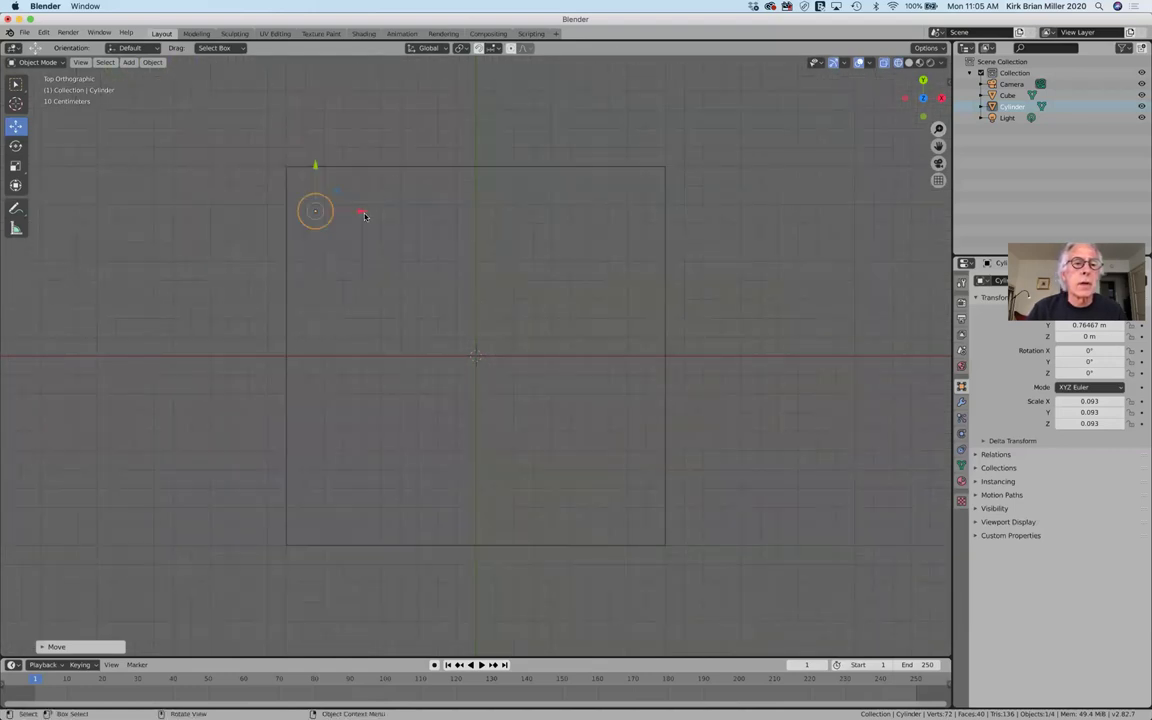
left_click_drag(364, 216, 375, 211)
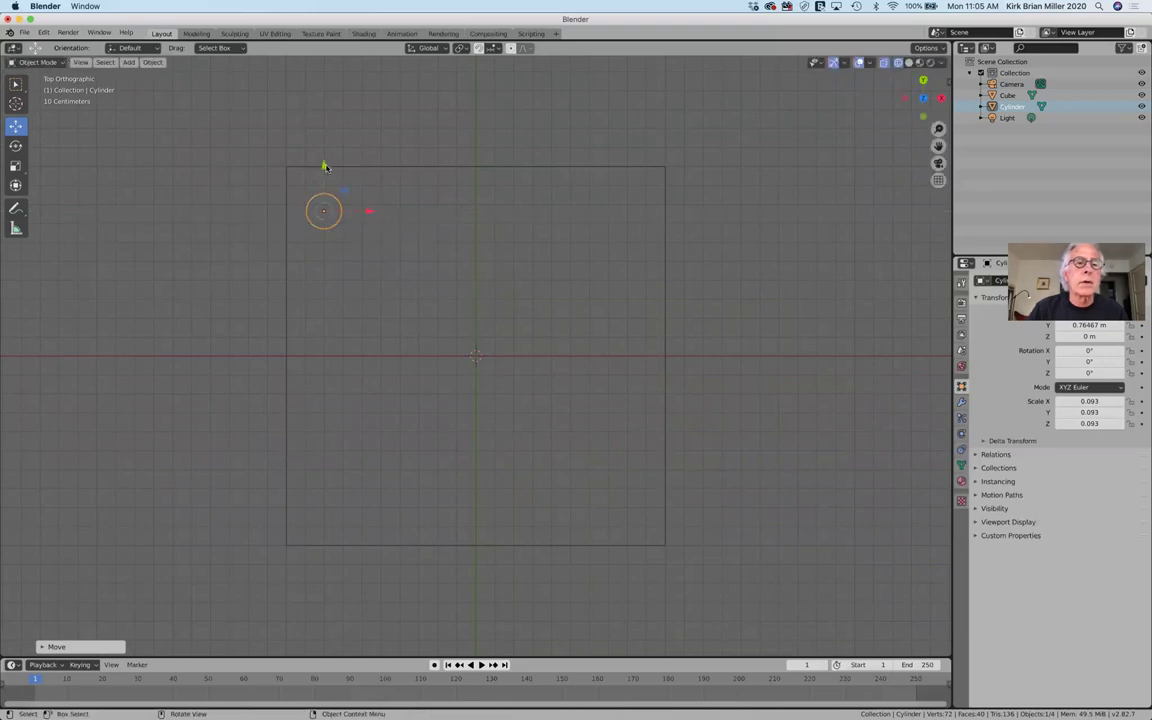
left_click_drag(325, 166, 327, 157)
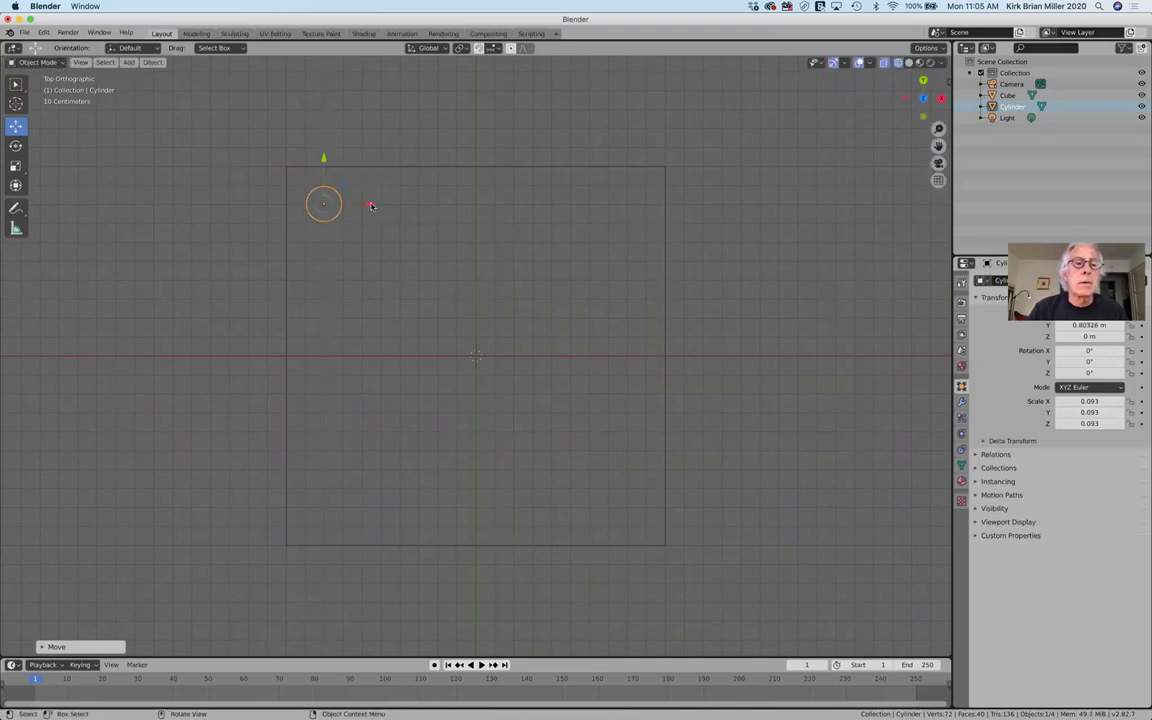
left_click(373, 249)
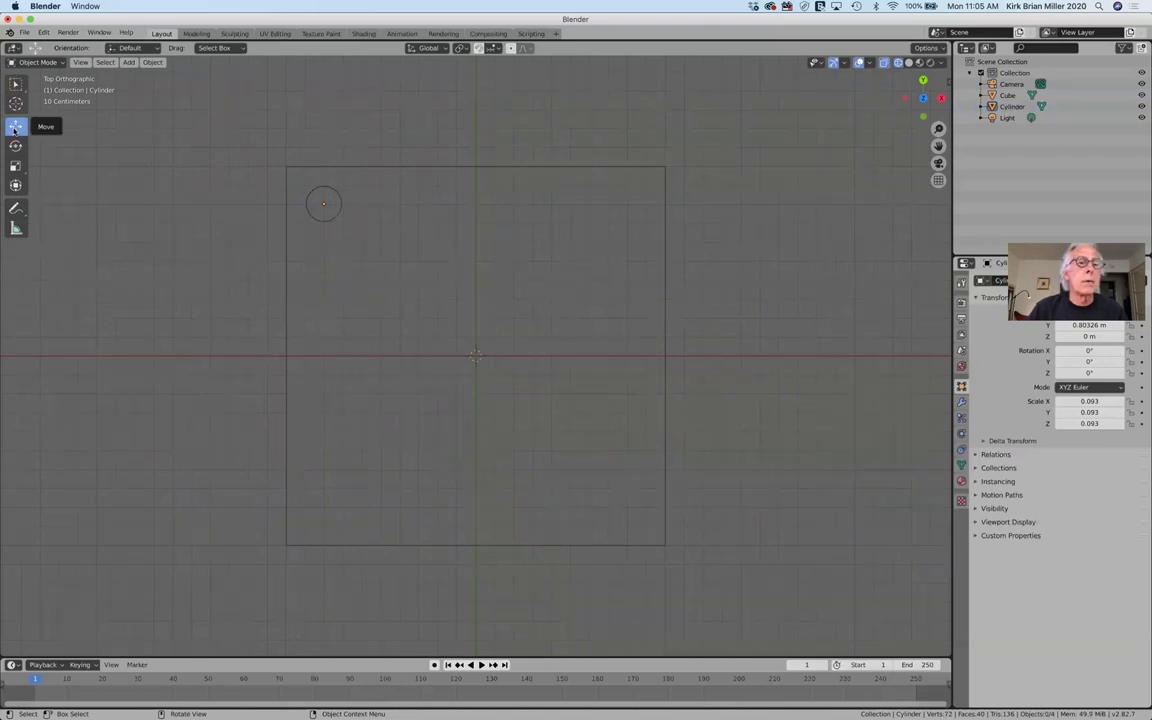
right_click(322, 208)
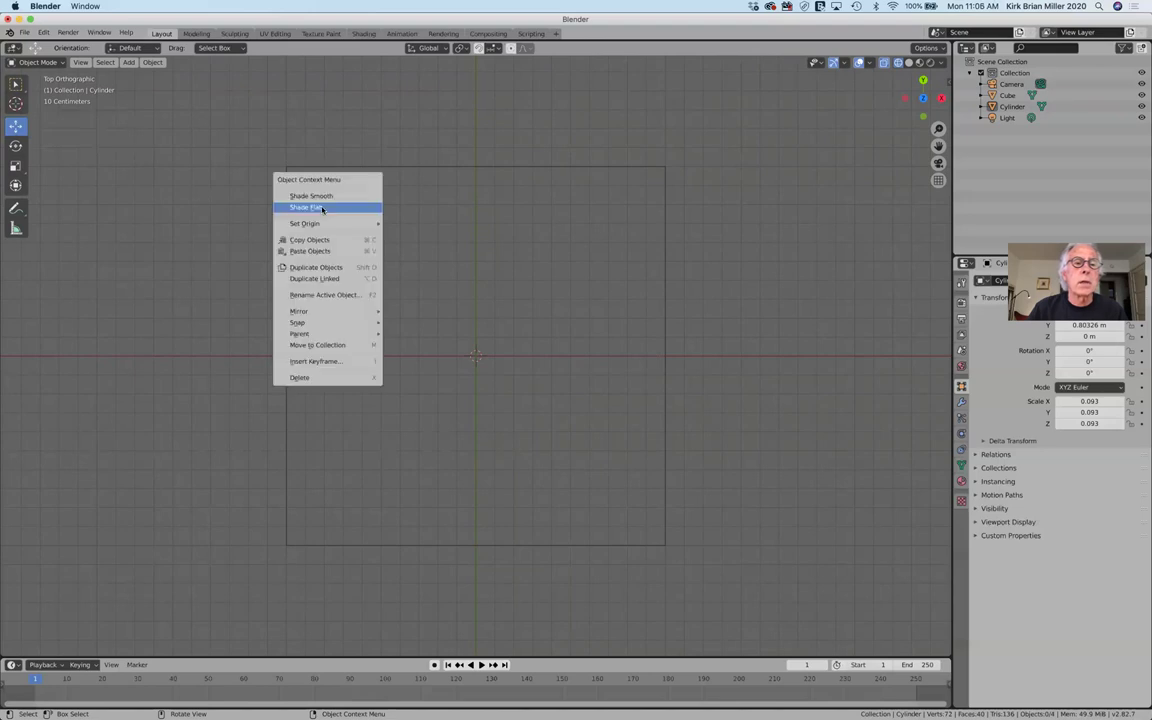
left_click(322, 208)
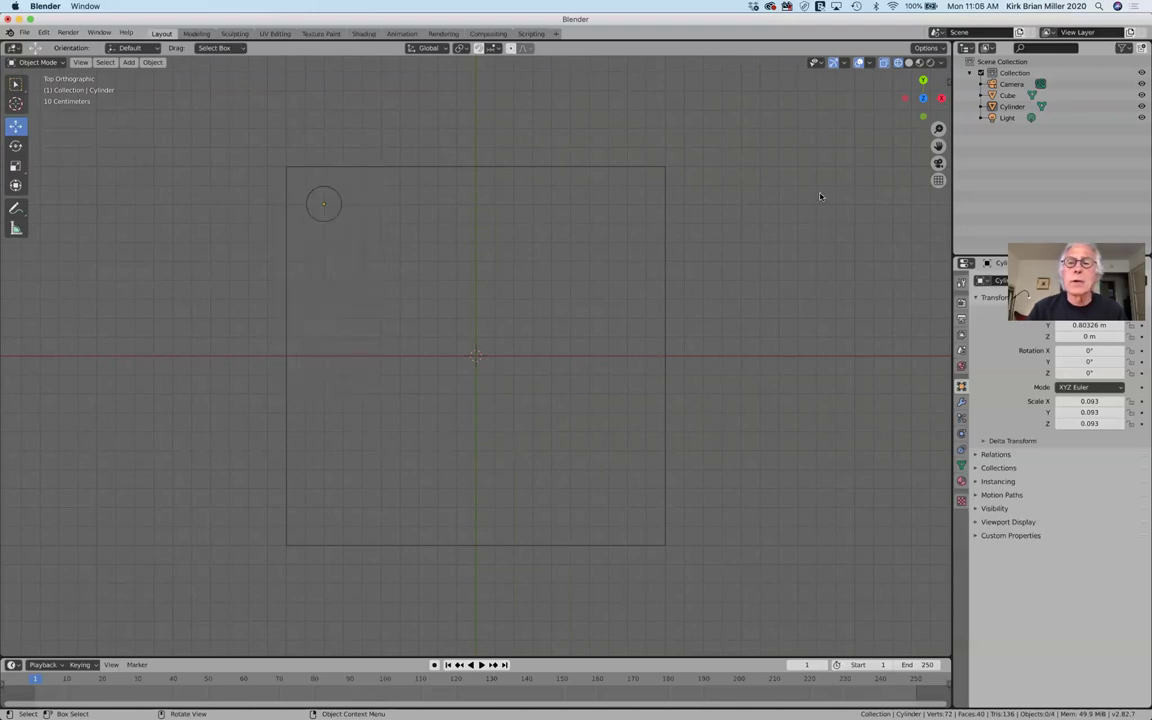
- Stretch the corner cylinder along Z to a scale of about 0.885 and lower it beneath the slab to about -0.91 m in Z
left_click(925, 81)
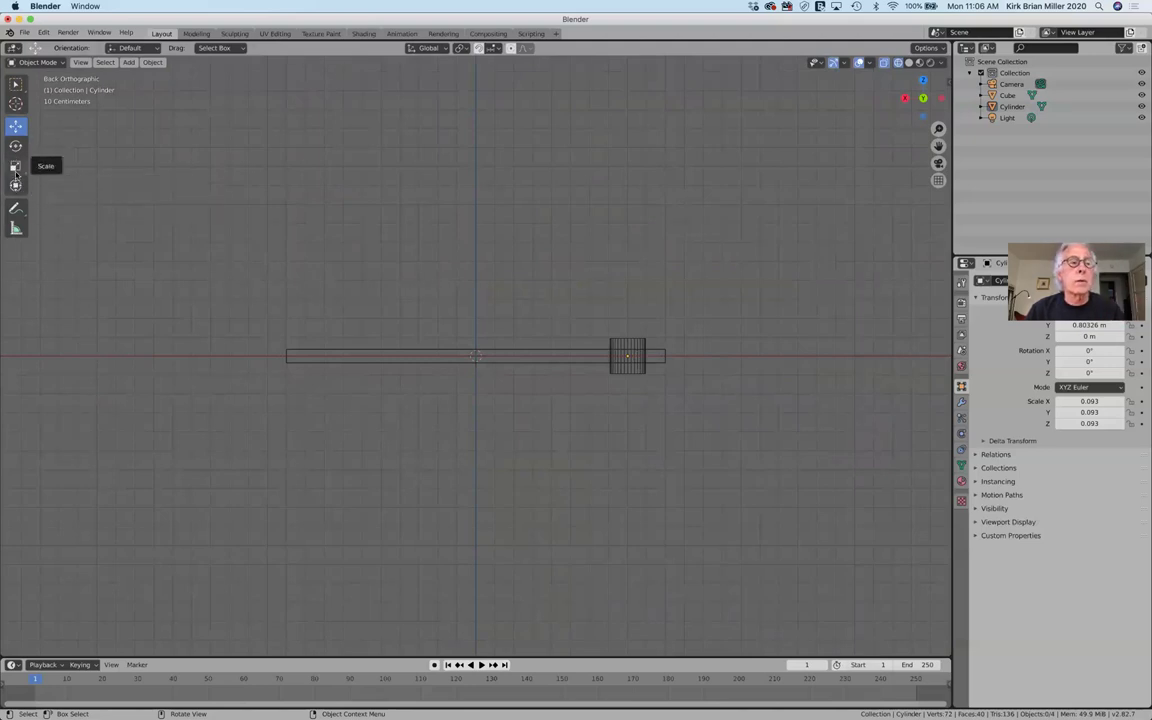
left_click(16, 167)
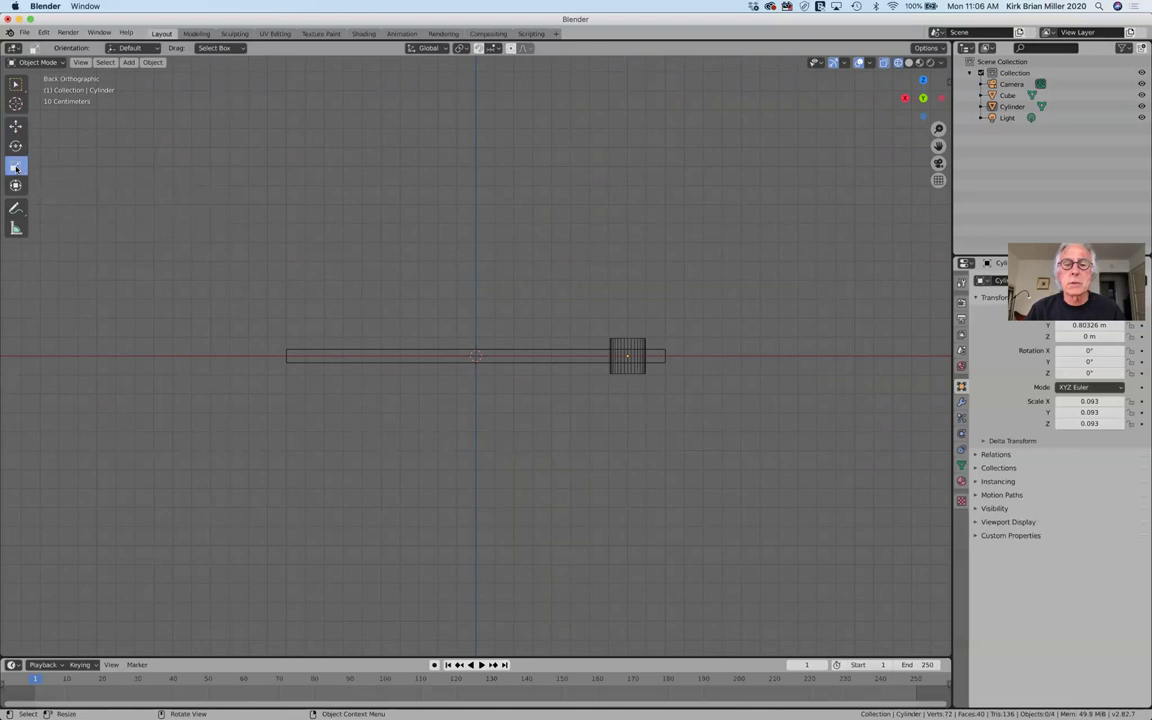
left_click(636, 366)
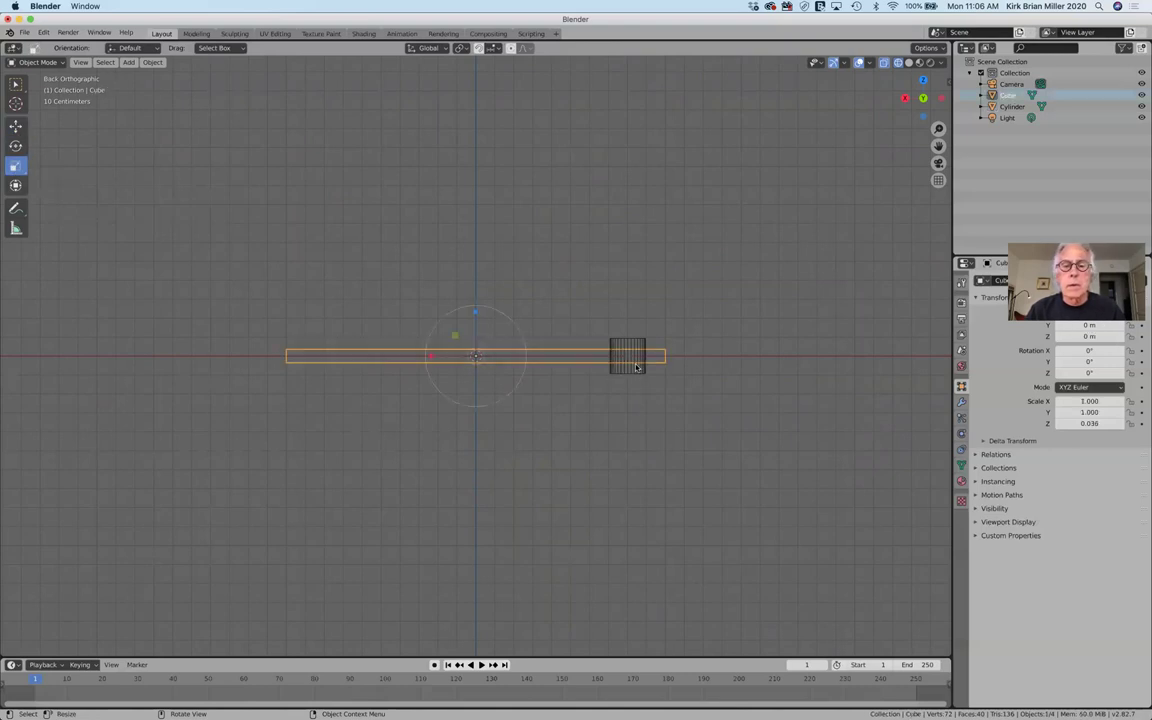
left_click(624, 331)
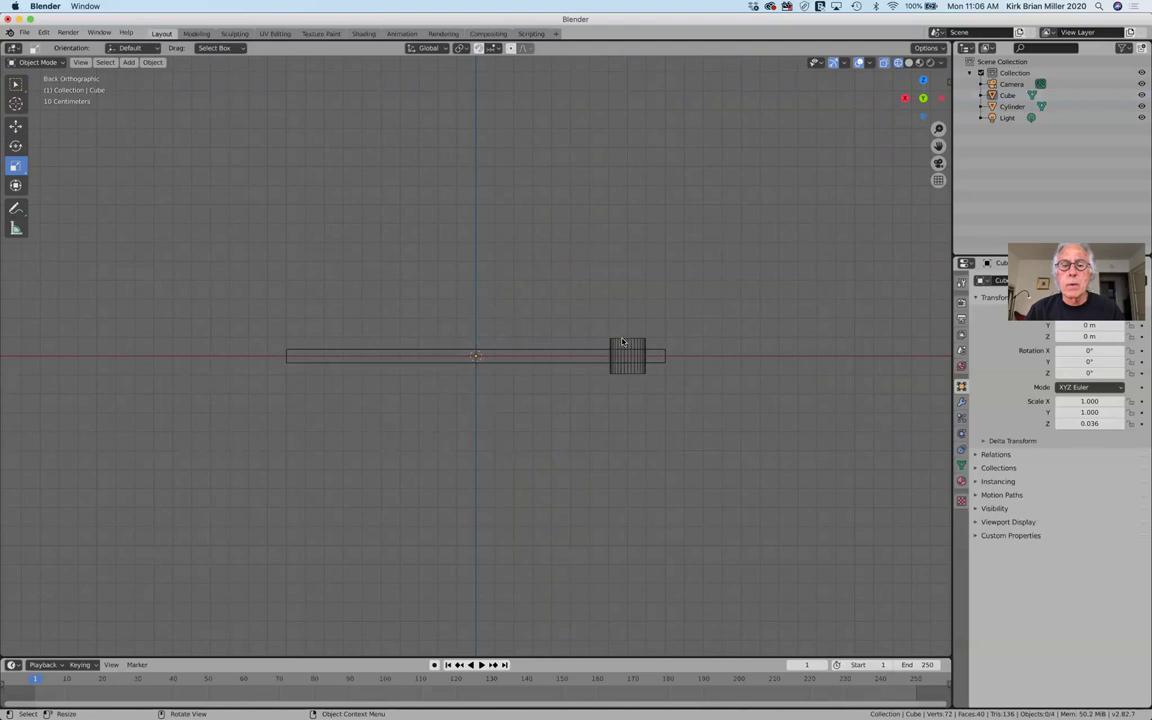
left_click(622, 342)
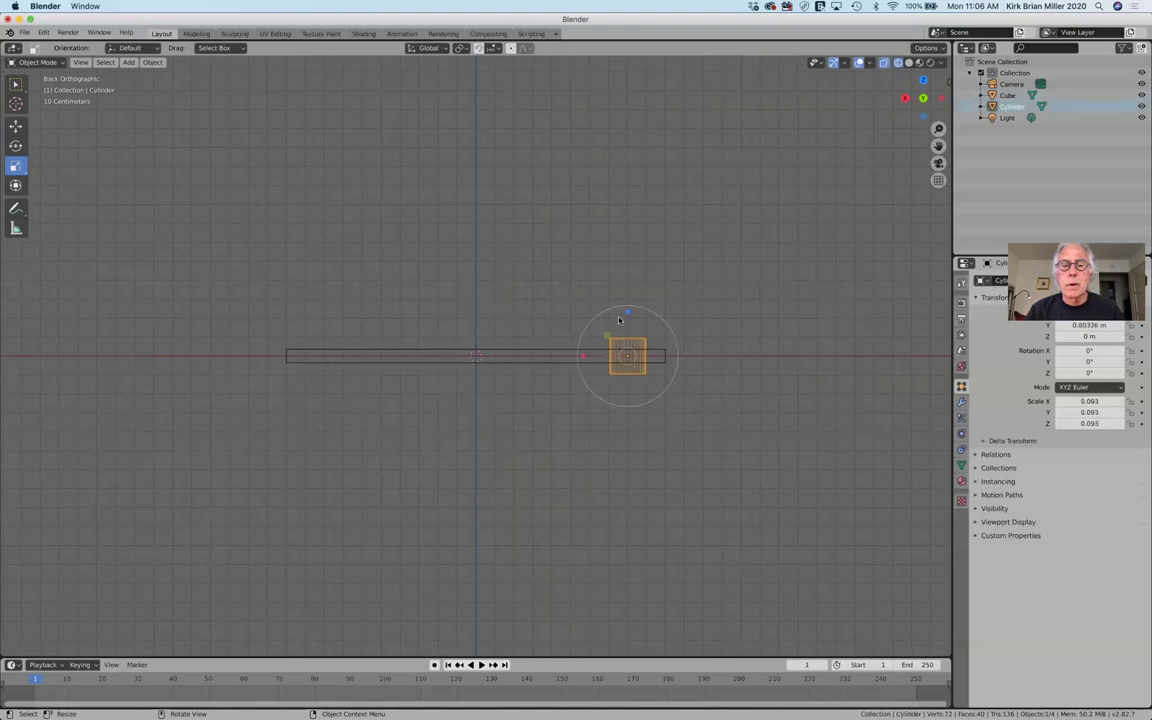
left_click_drag(628, 316, 632, 88)
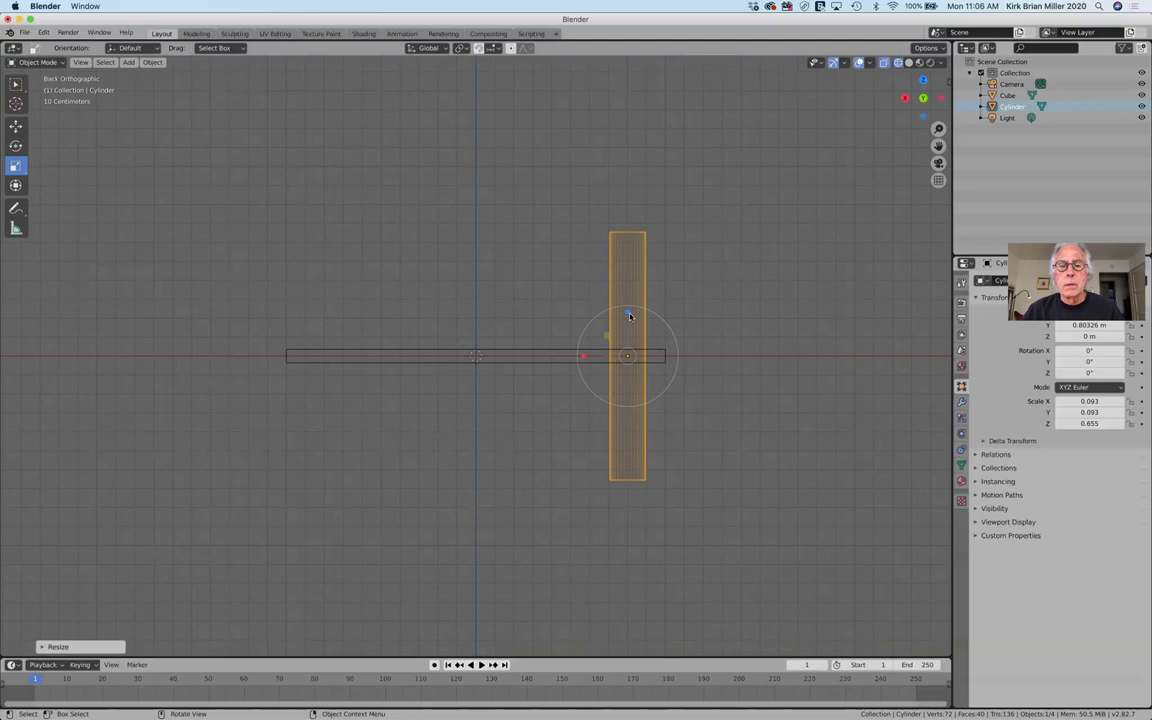
key("s")
key("z")
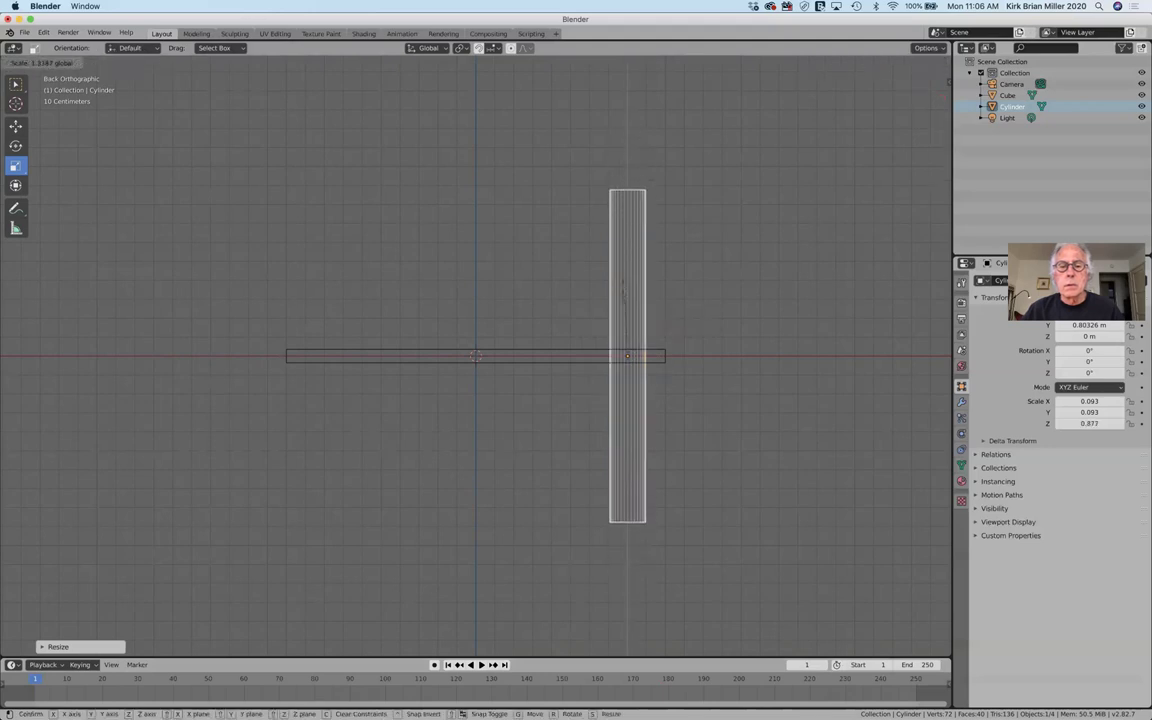
left_click(563, 262)
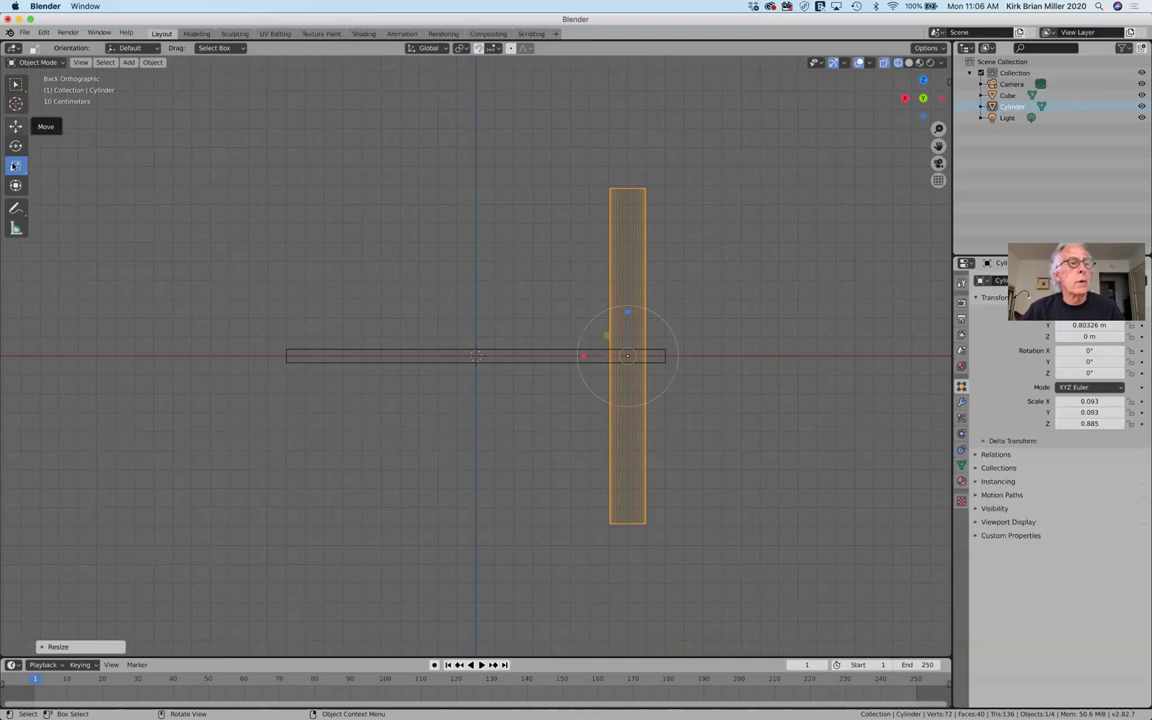
left_click(15, 126)
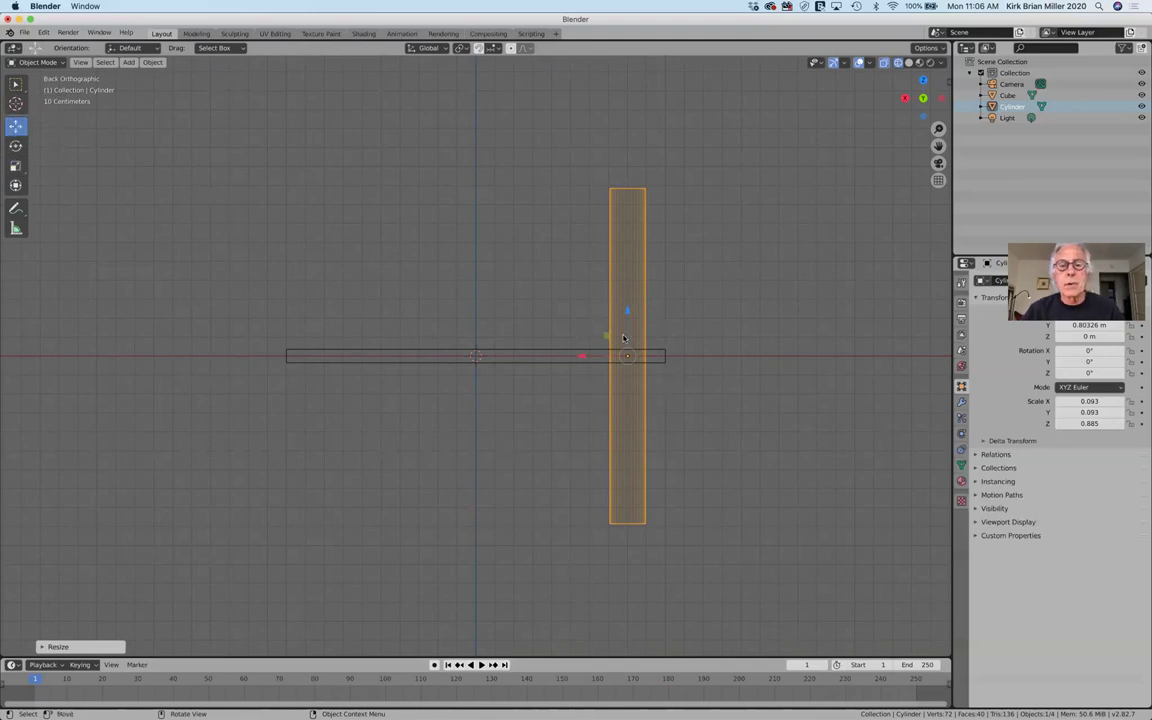
left_click_drag(627, 313, 642, 490)
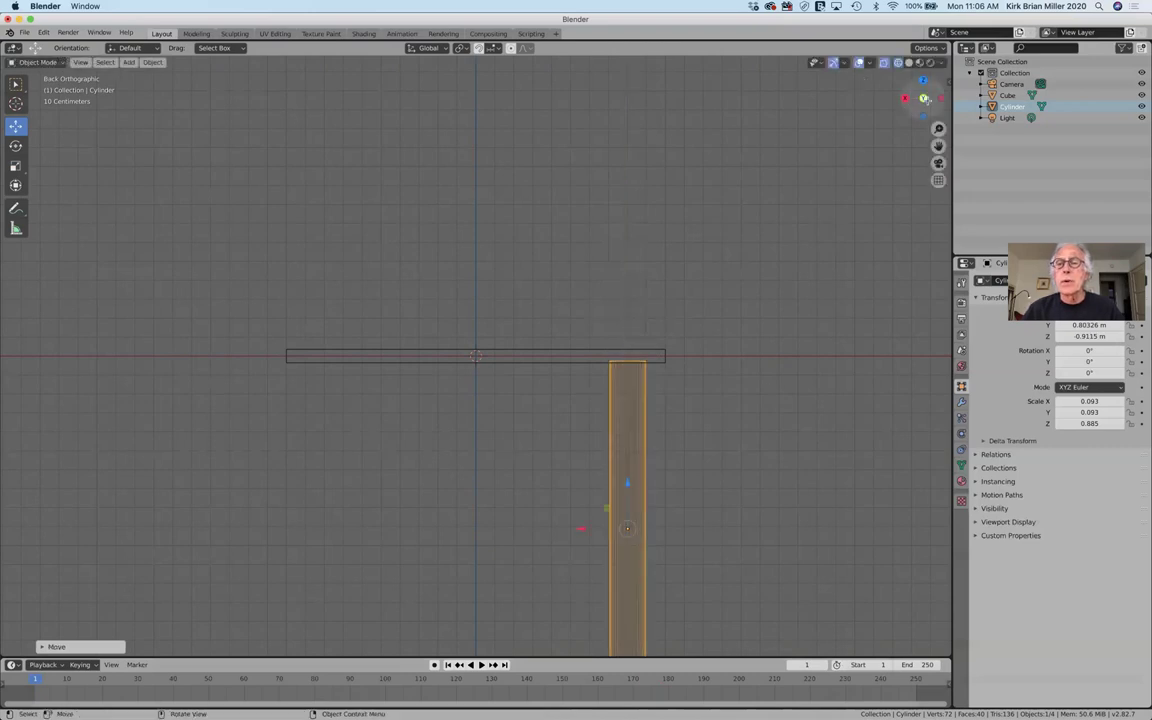
- Copy and paste the leg, and move the duplicate 1.6 m along X to the slab's positive X, positive Y corner
left_click(923, 80)
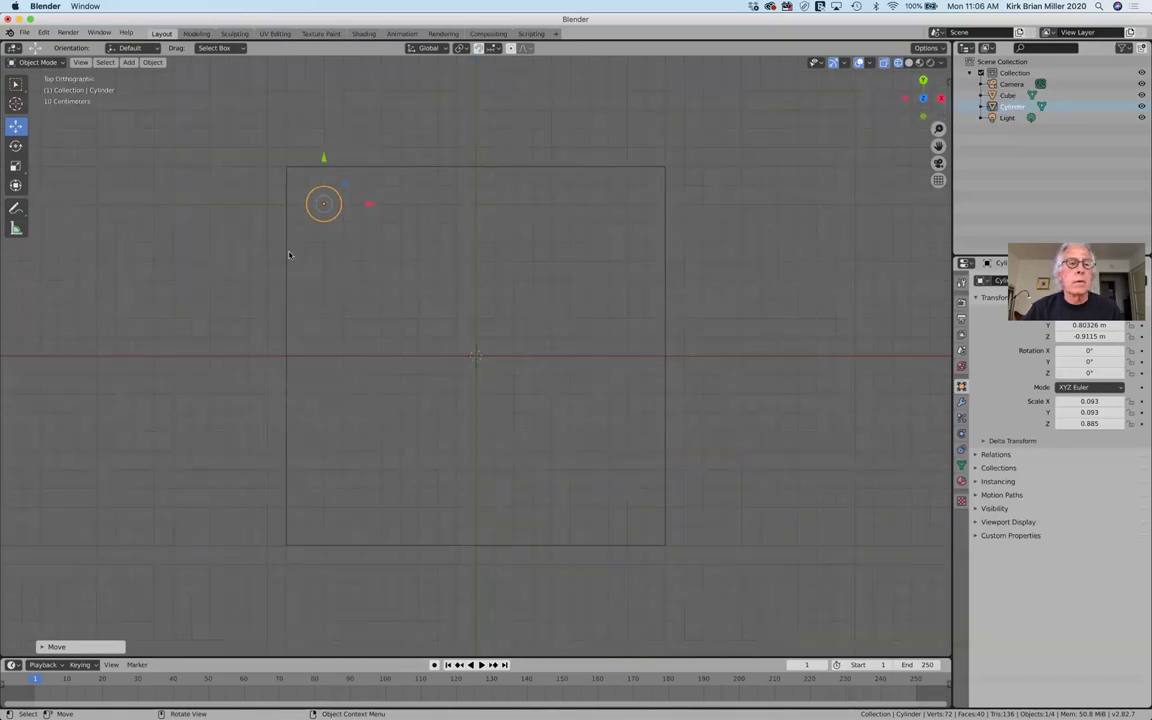
right_click(323, 220)
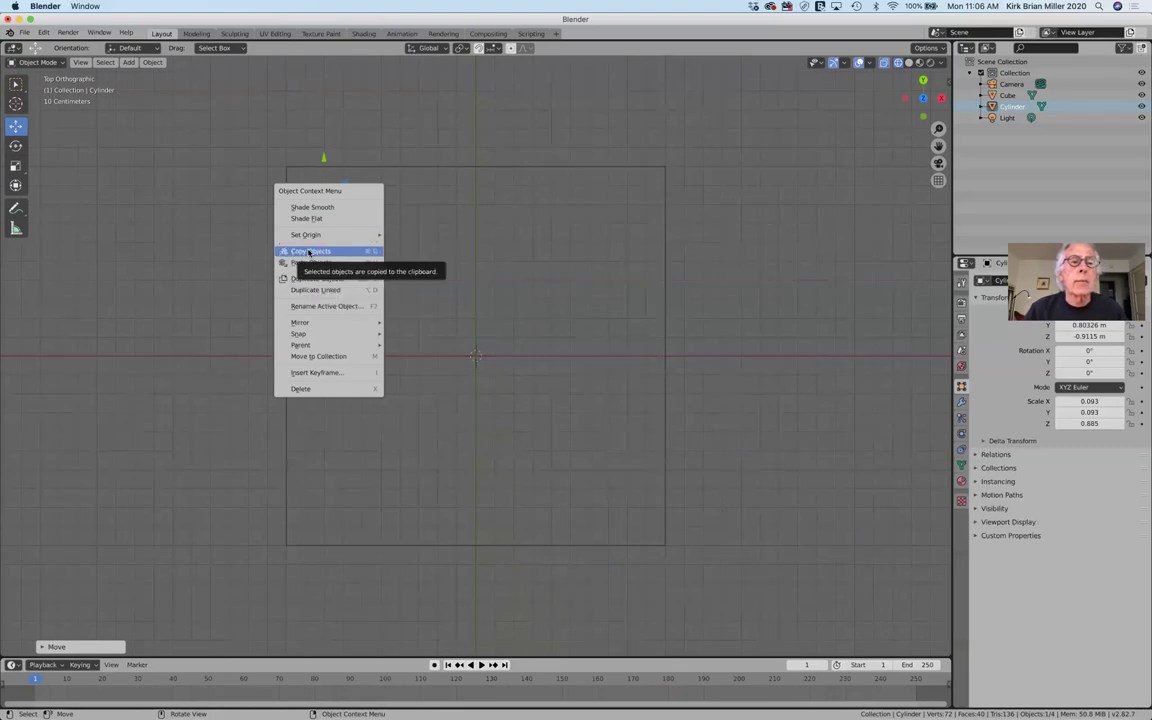
left_click(309, 251)
right_click(474, 235)
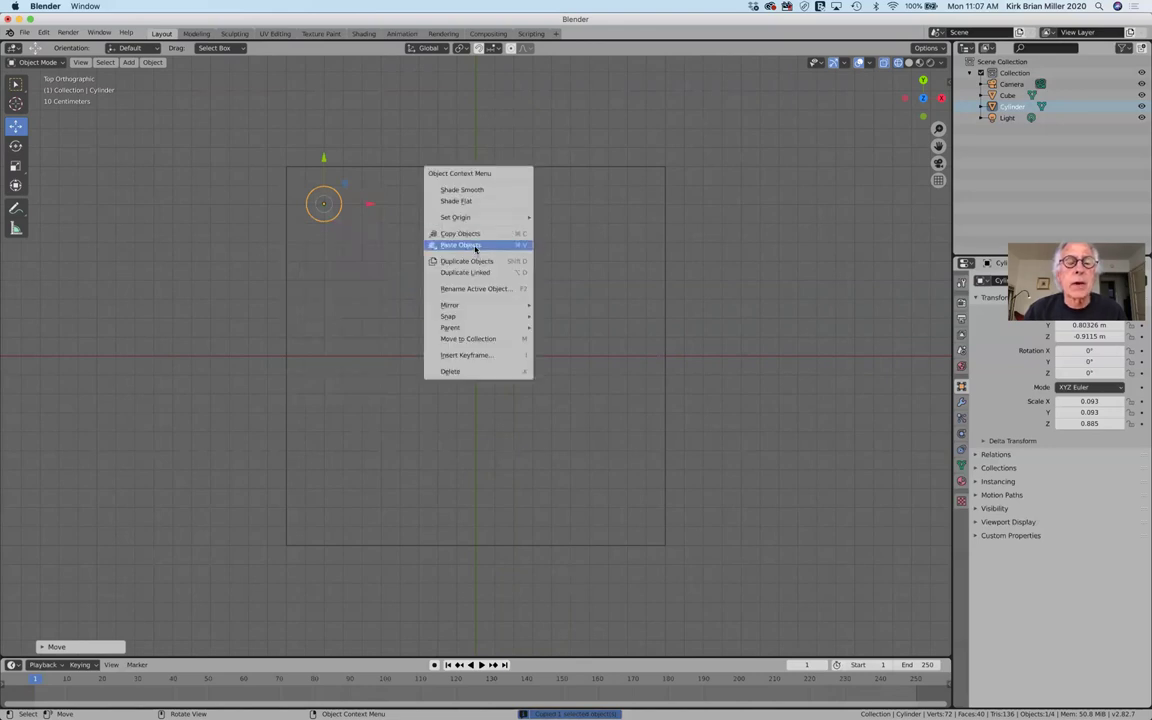
left_click(475, 245)
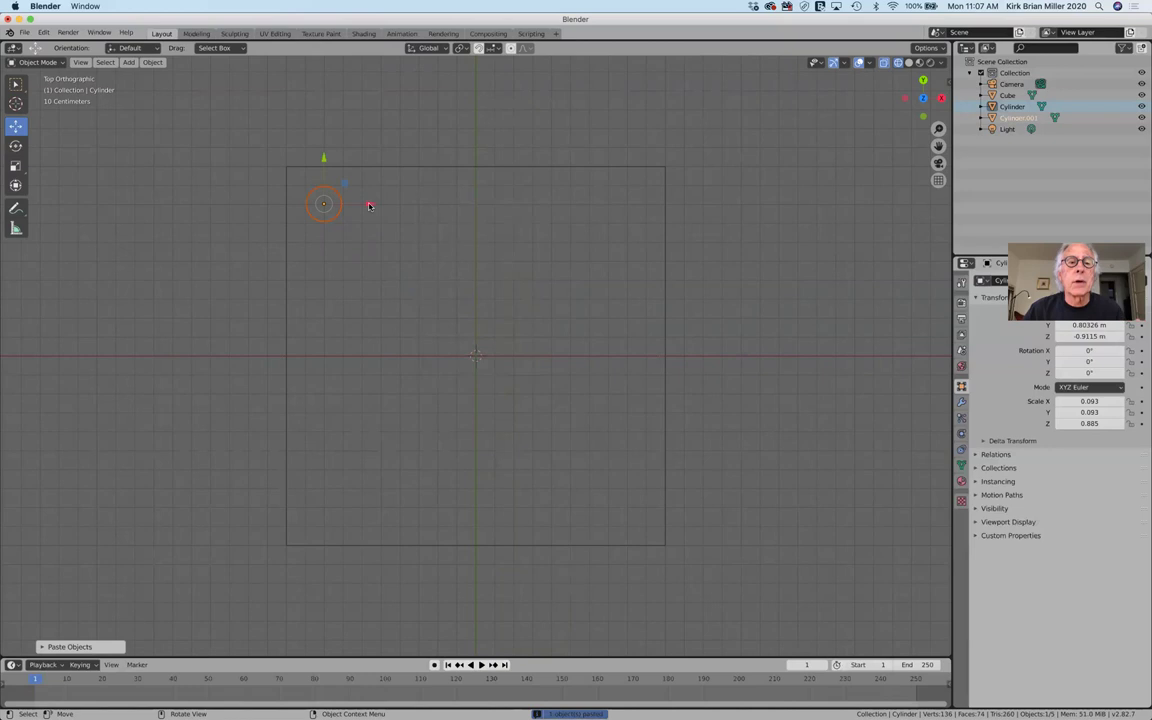
key("g")
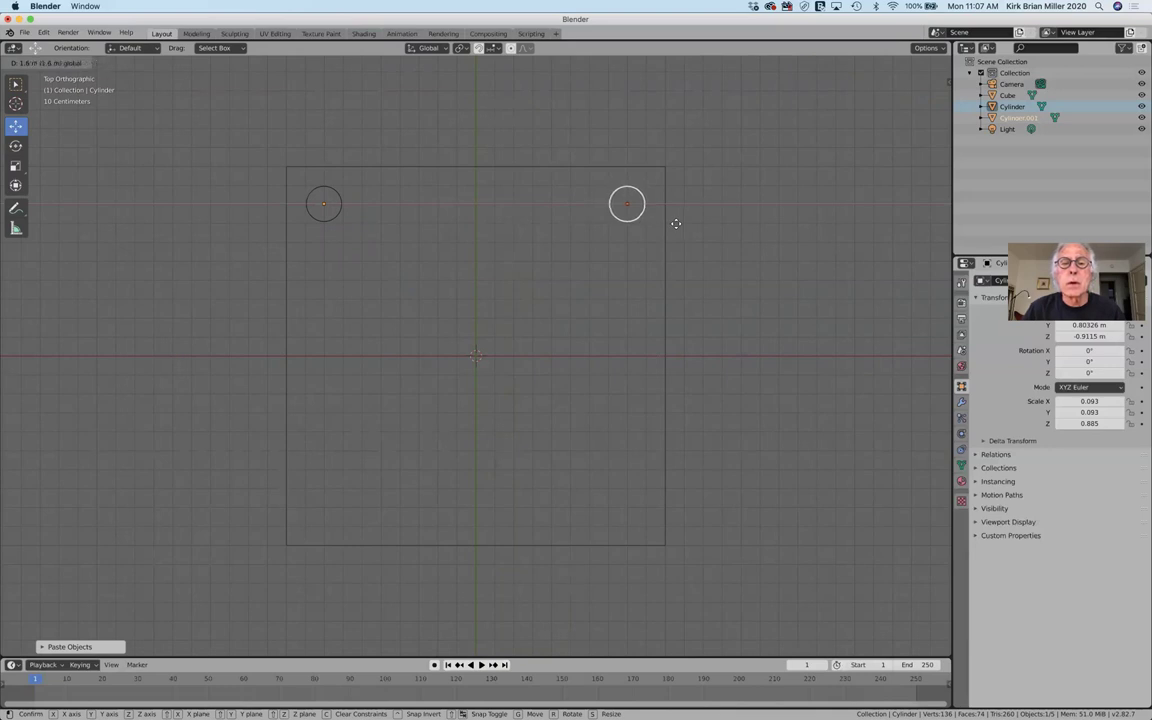
left_click(675, 227)
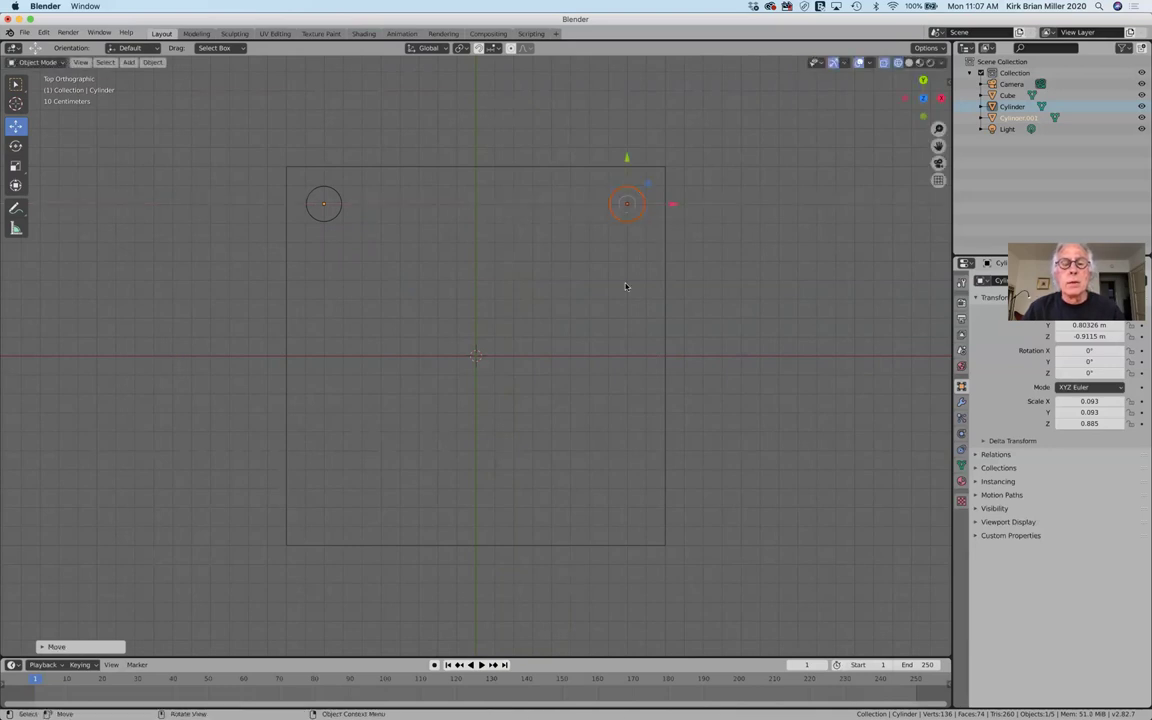
left_click(713, 289)
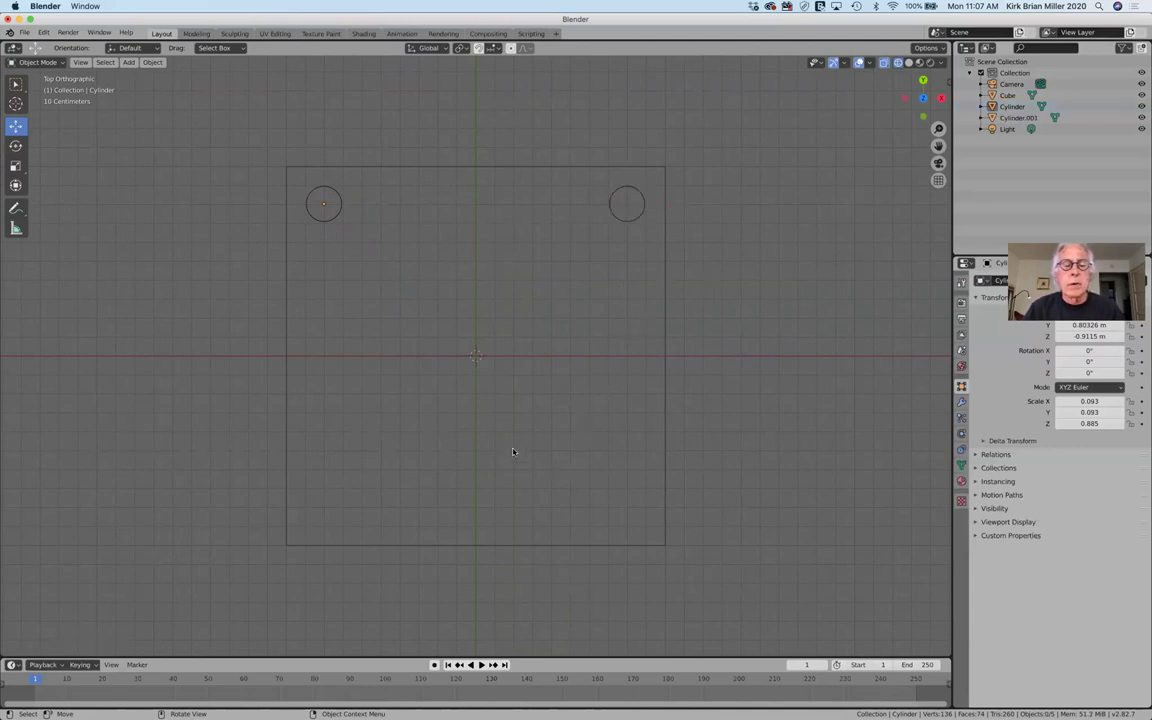
- Paste another leg and move it into the slab's positive X, negative Y corner, at about -0.794 m in Y
right_click(402, 242)
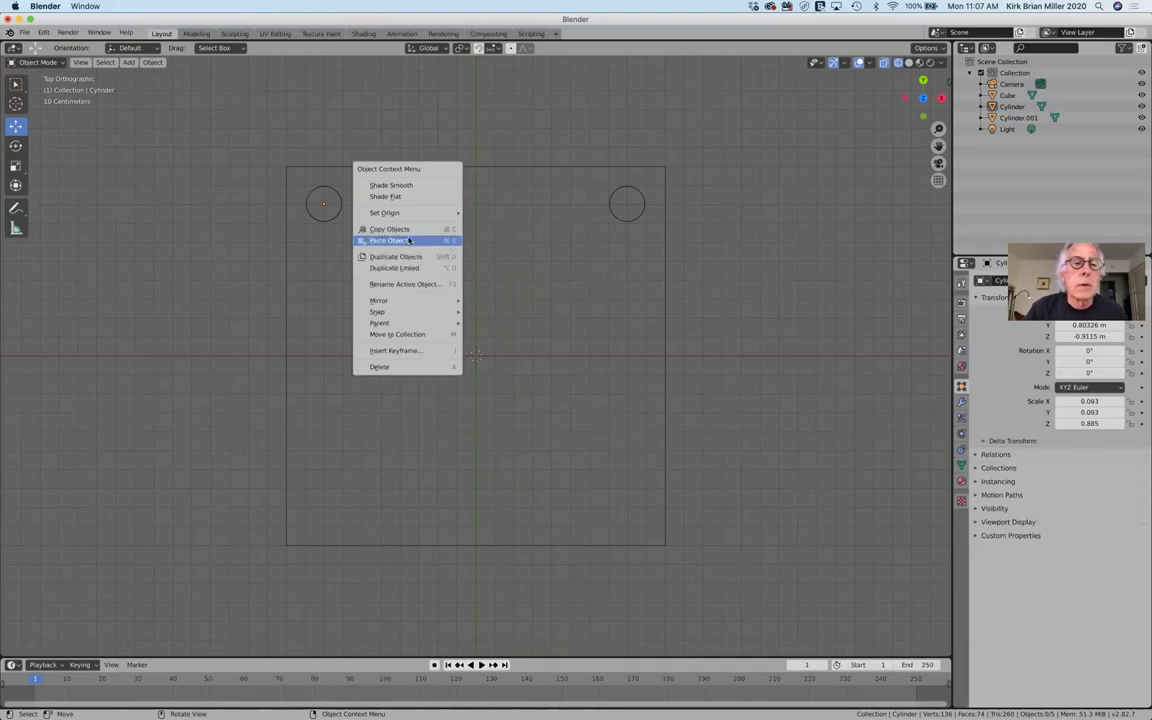
left_click(408, 241)
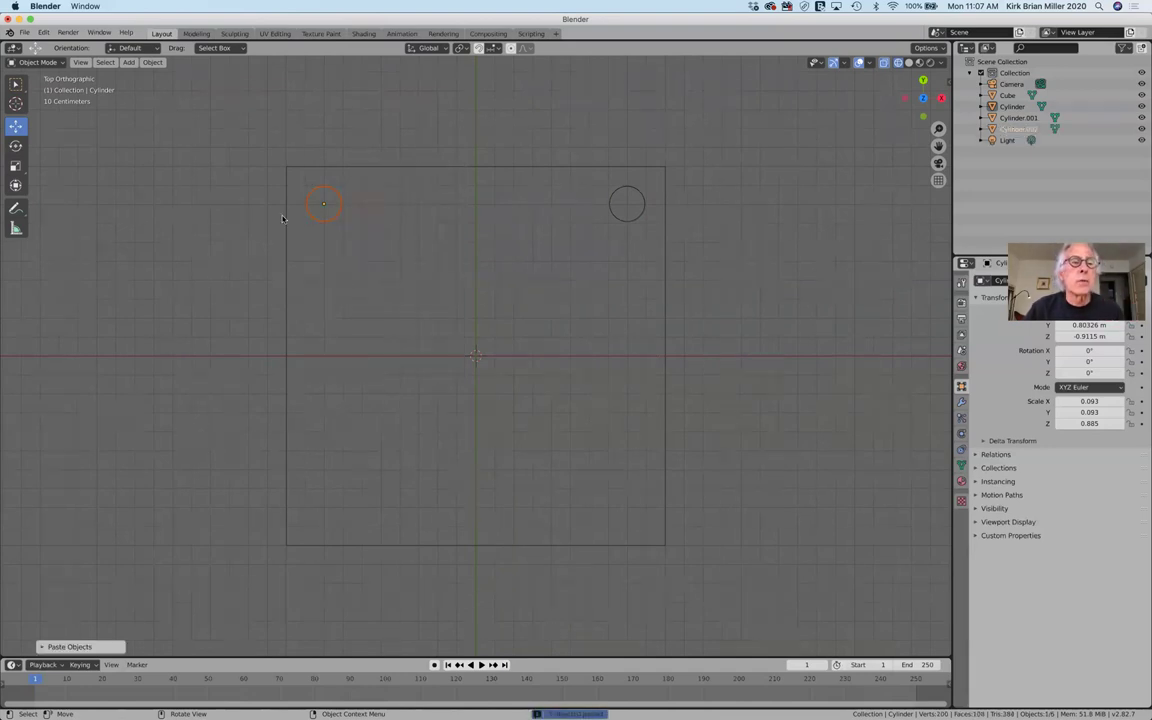
left_click(339, 212)
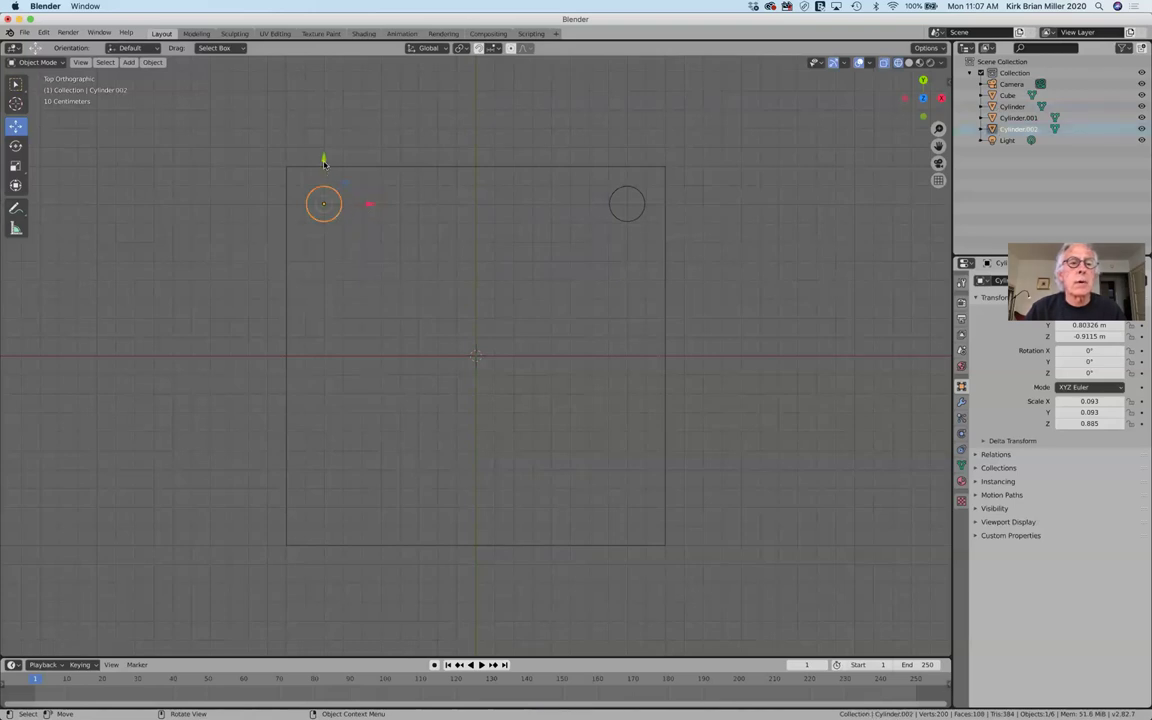
left_click_drag(376, 209, 649, 217)
left_click_drag(596, 160, 667, 462)
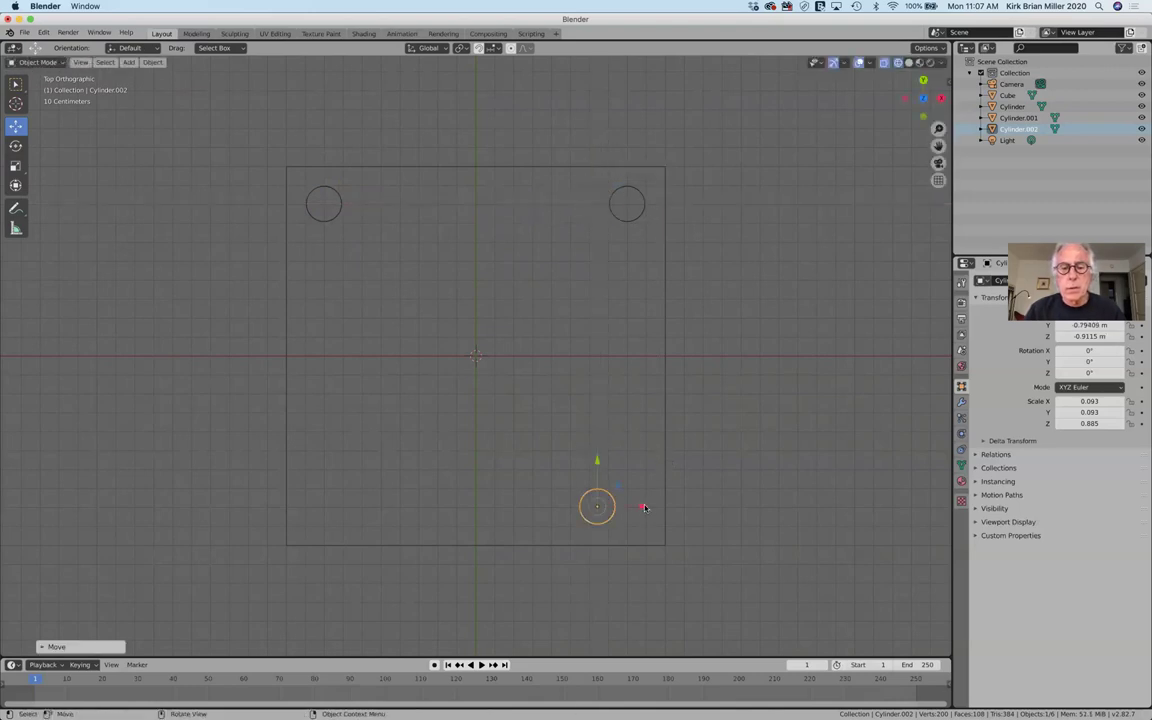
left_click_drag(648, 504, 680, 500)
left_click(522, 404)
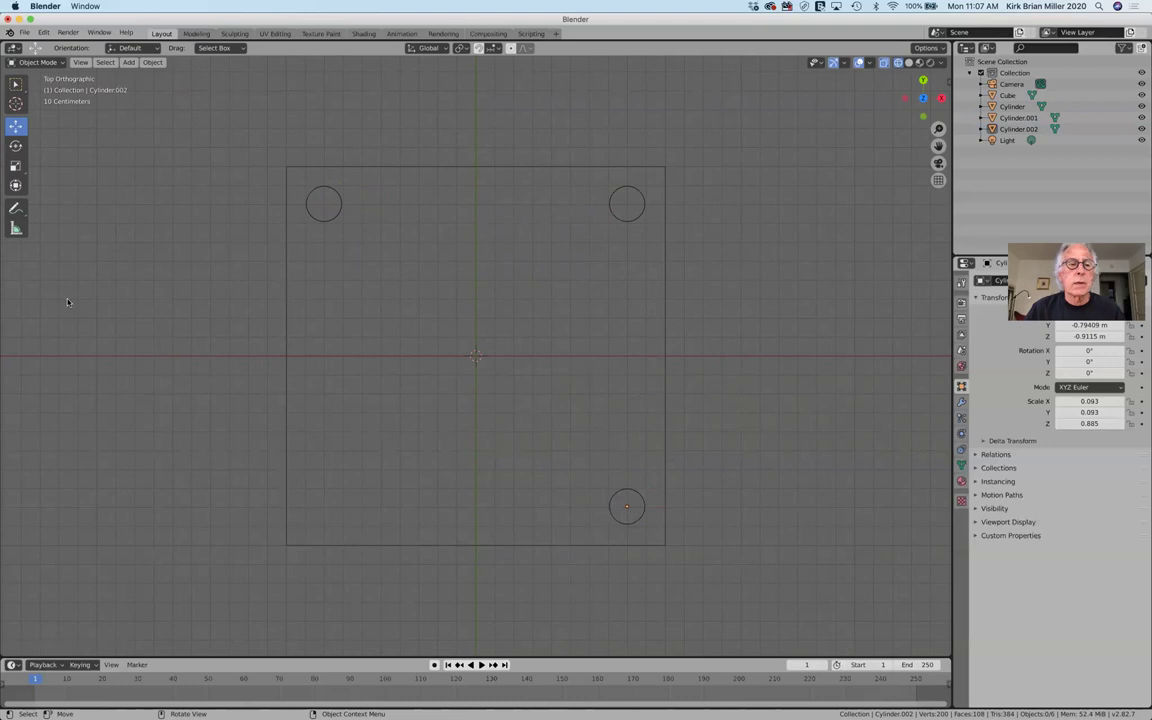
- Paste a fourth leg and move it along Y to about -0.80 m, into the slab's negative X, negative Y corner
right_click(325, 240)
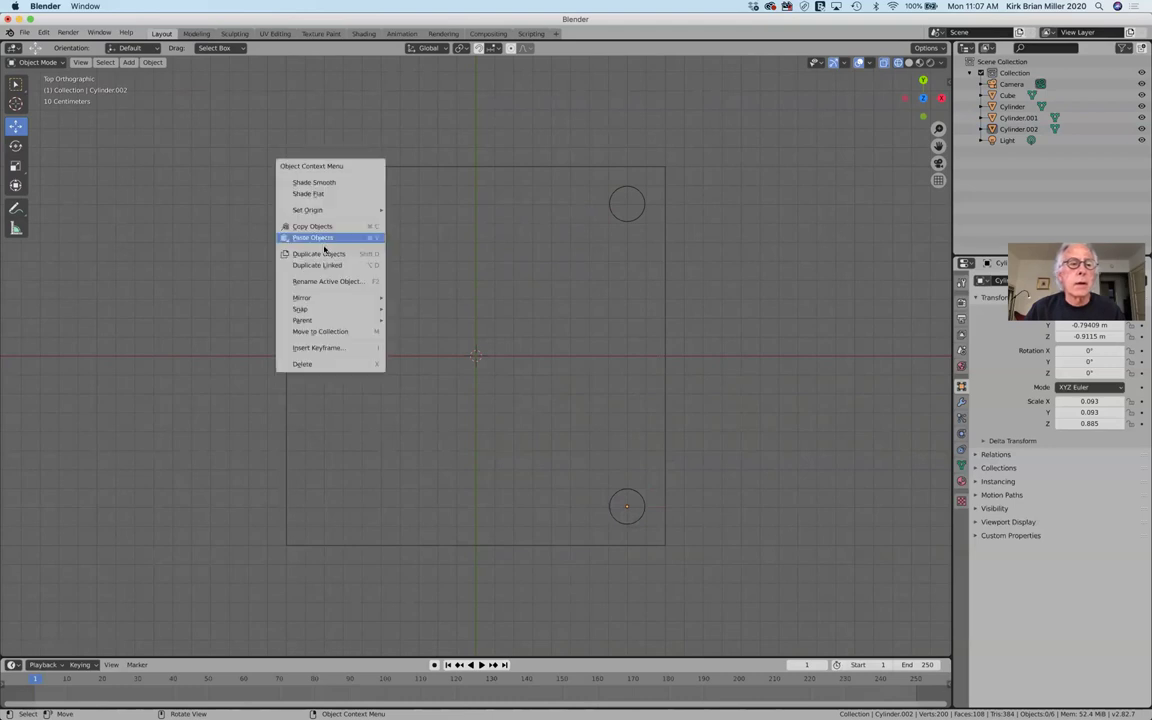
left_click(322, 238)
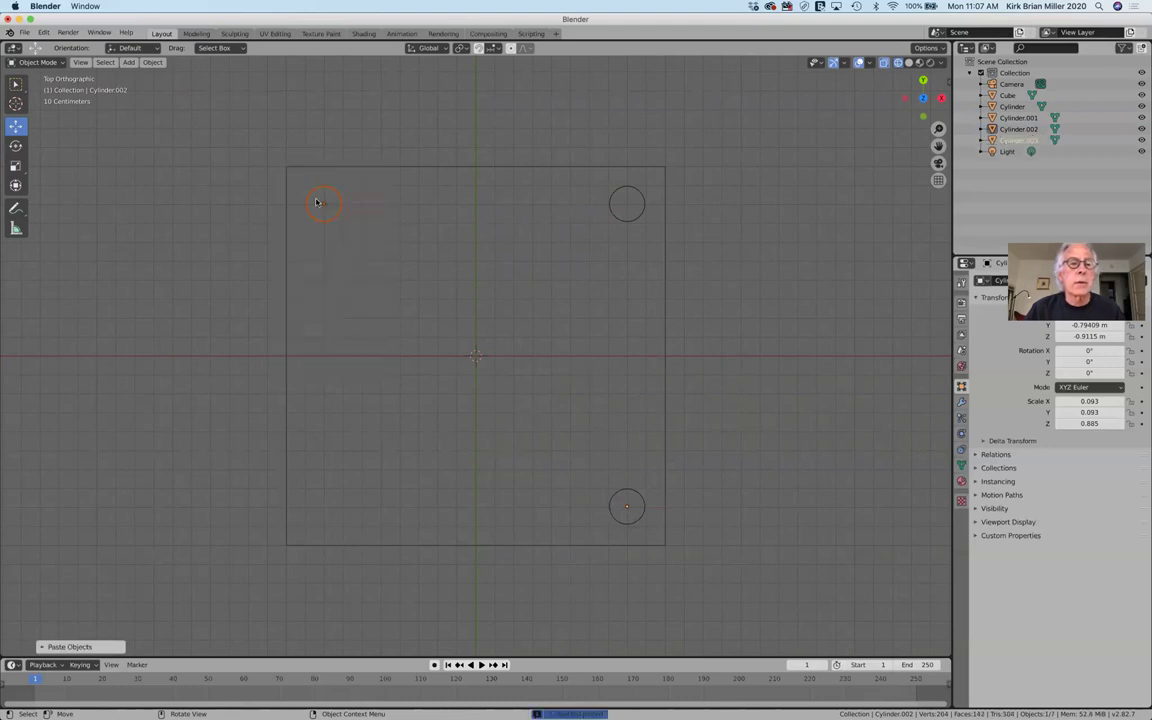
left_click(328, 193)
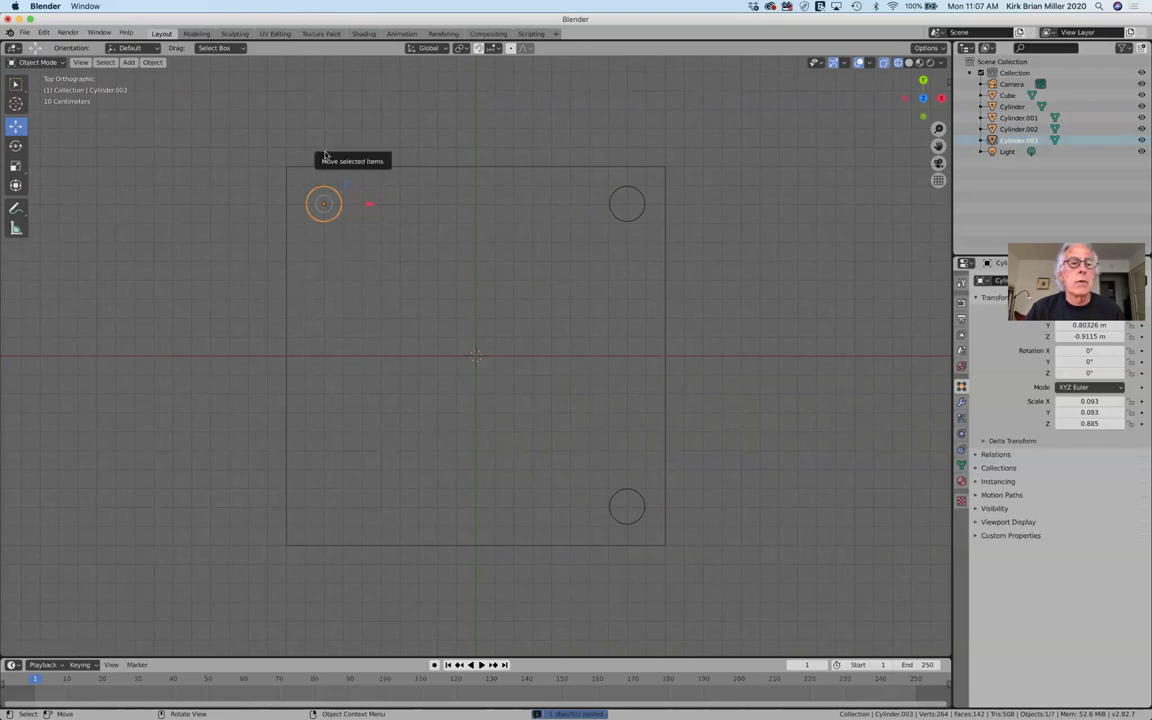
left_click_drag(326, 153, 328, 467)
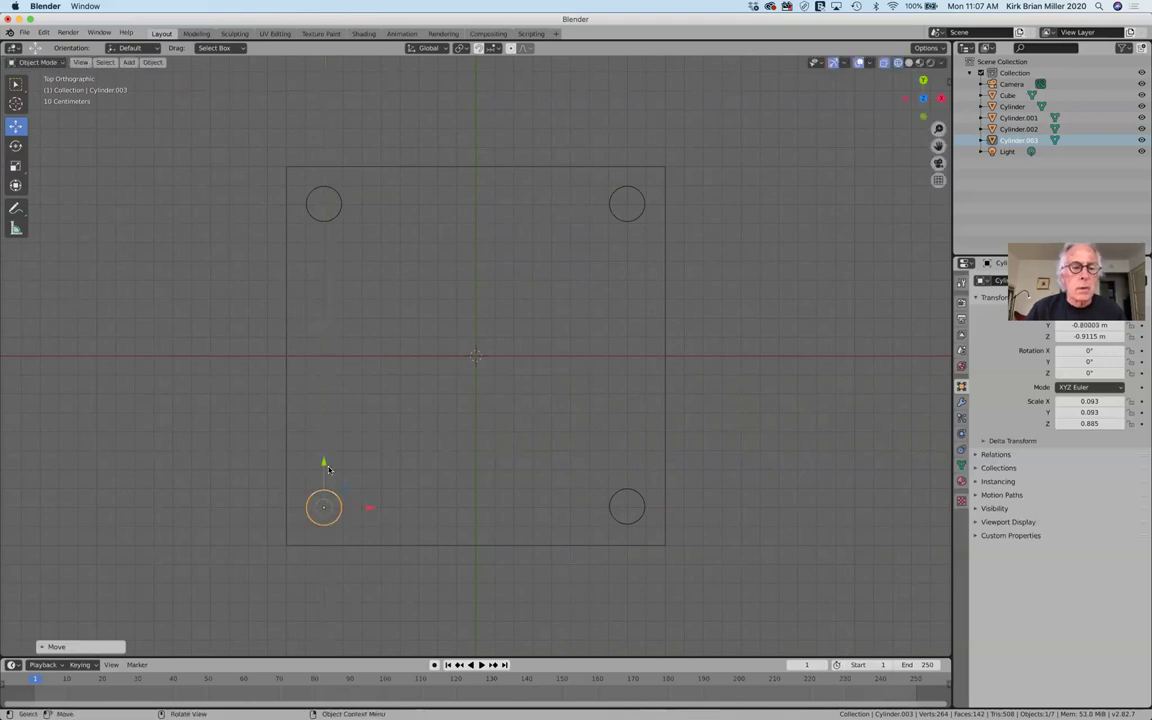
left_click(241, 384)
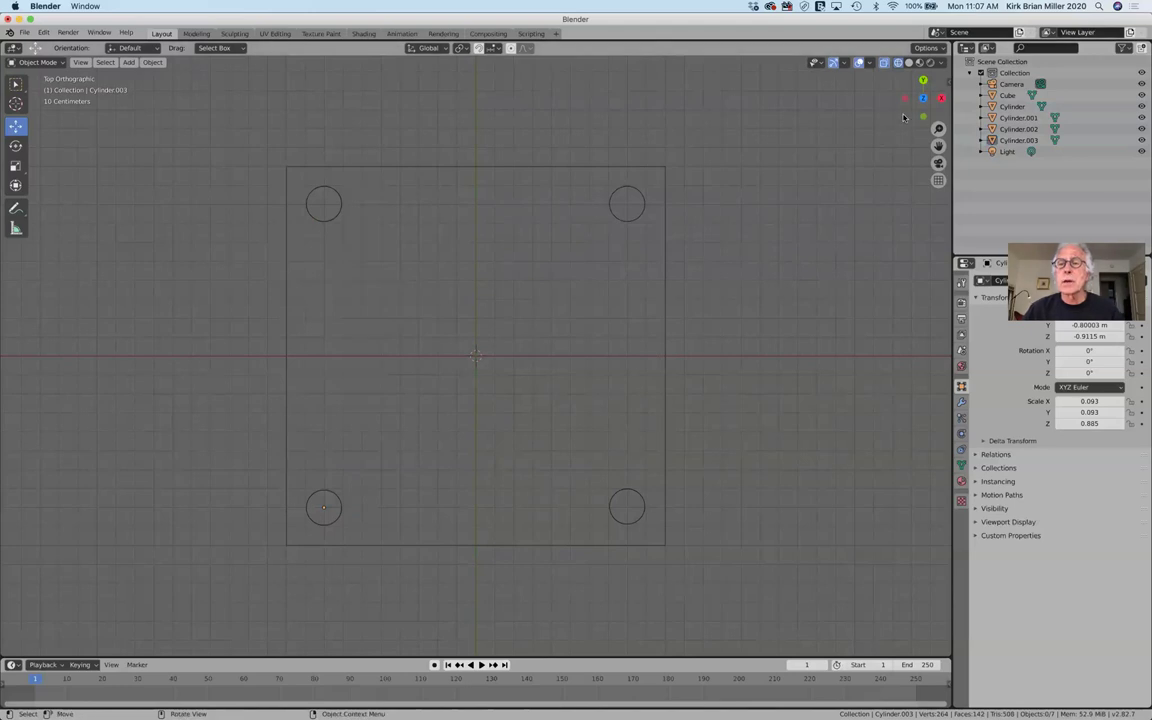
- Examine the four-legged table in perspective with material preview, rendered, solid and wireframe shading, and return to the top orthographic wireframe view
left_click_drag(920, 100, 440, 580)
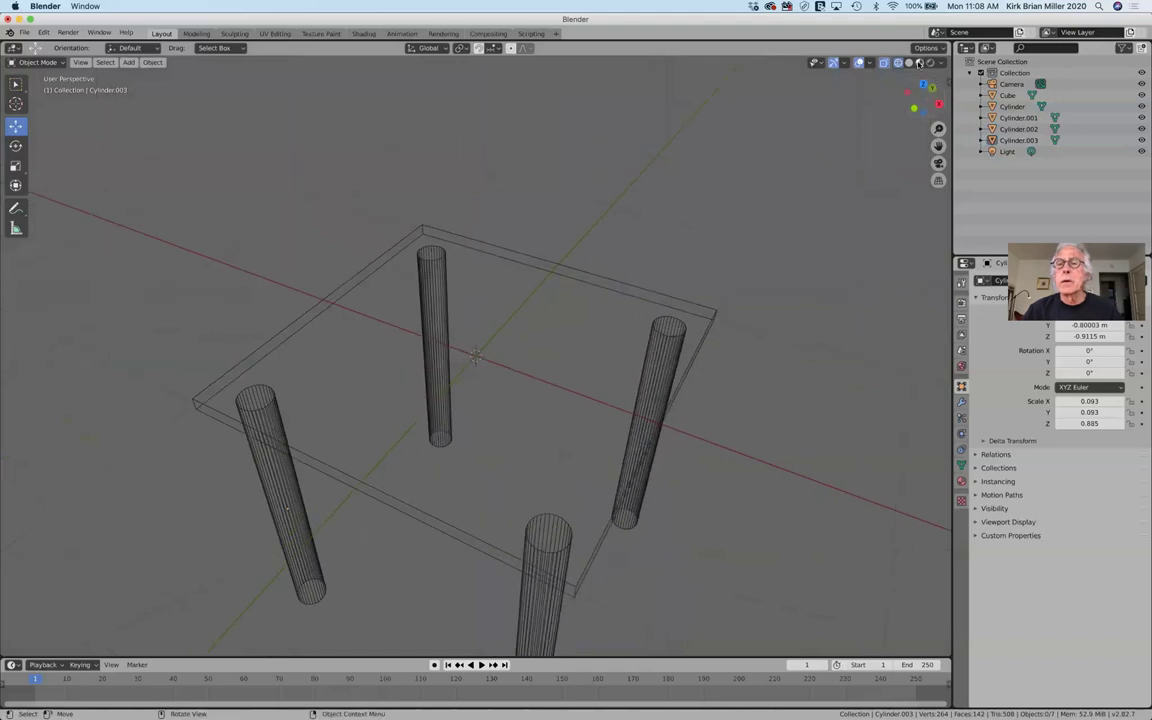
left_click(919, 63)
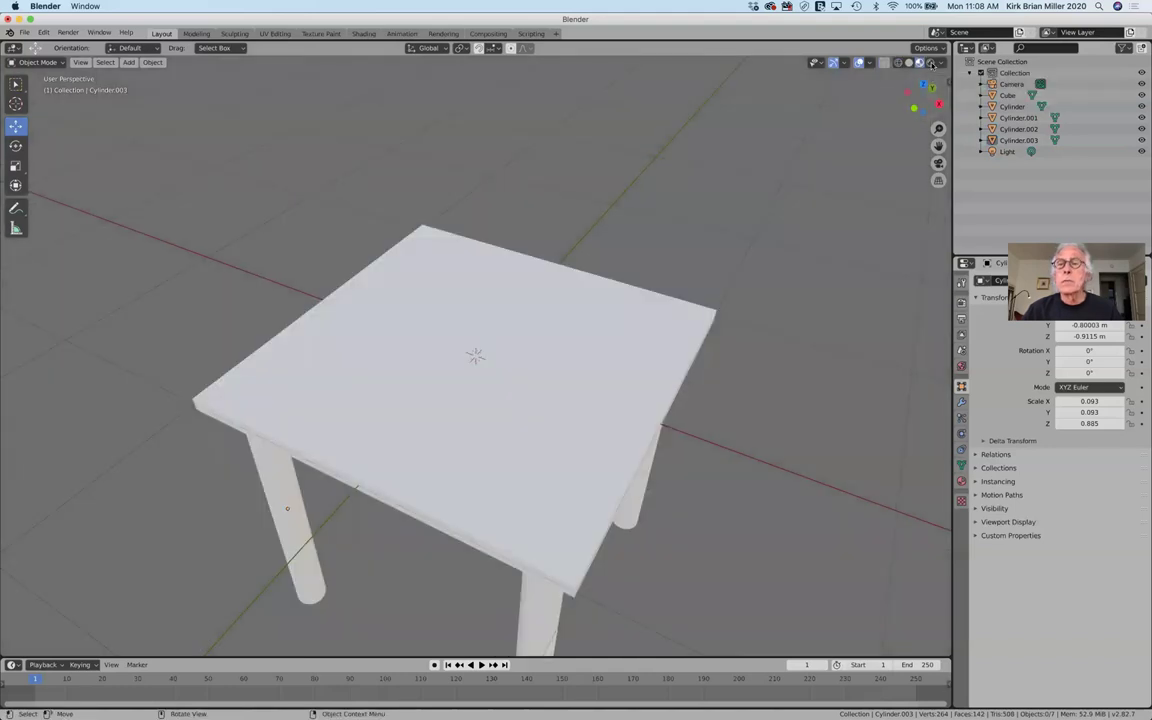
left_click(931, 63)
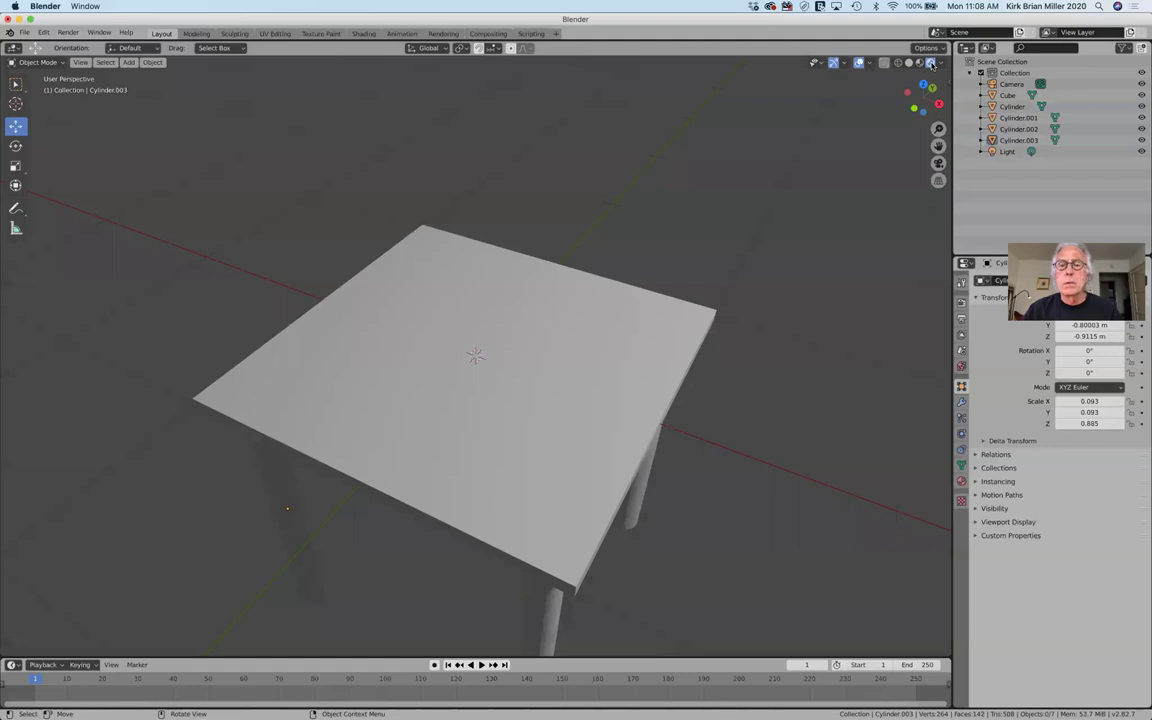
left_click(919, 63)
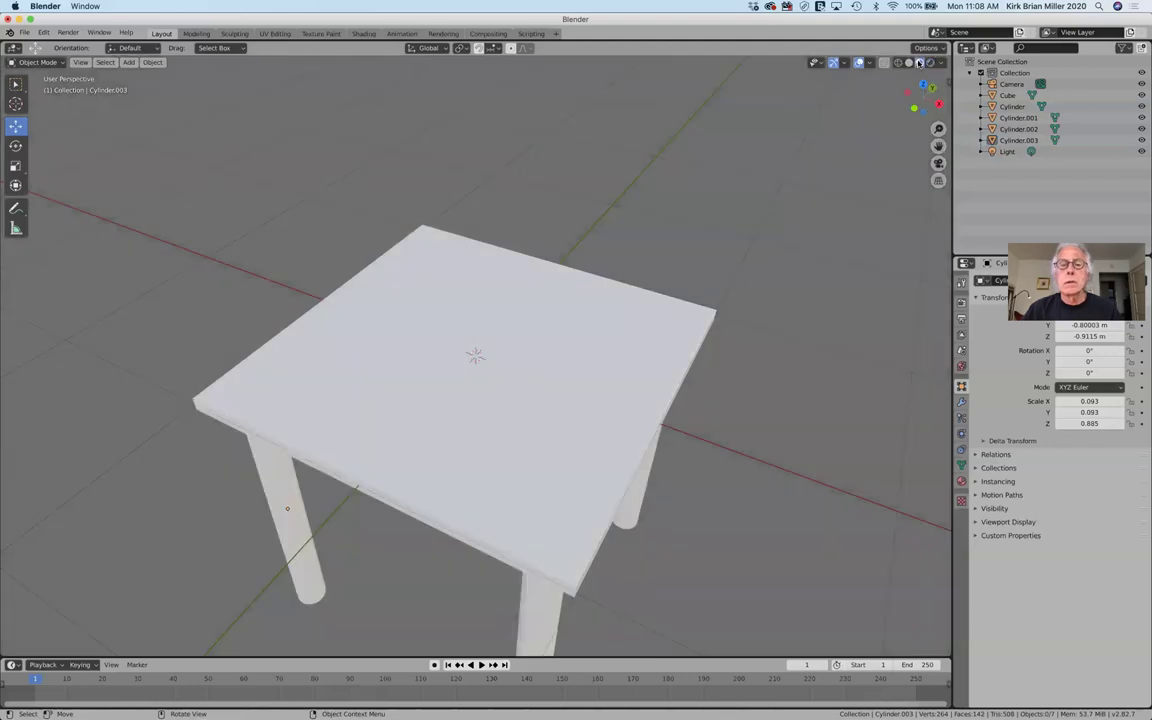
left_click(909, 62)
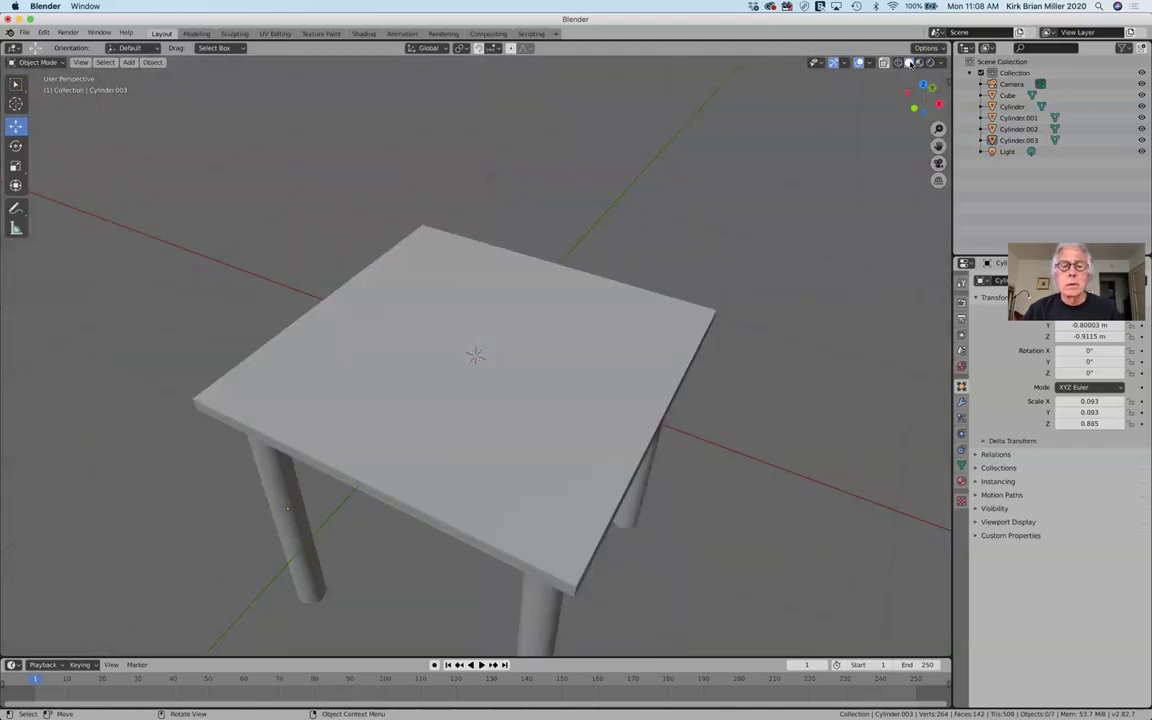
left_click(898, 62)
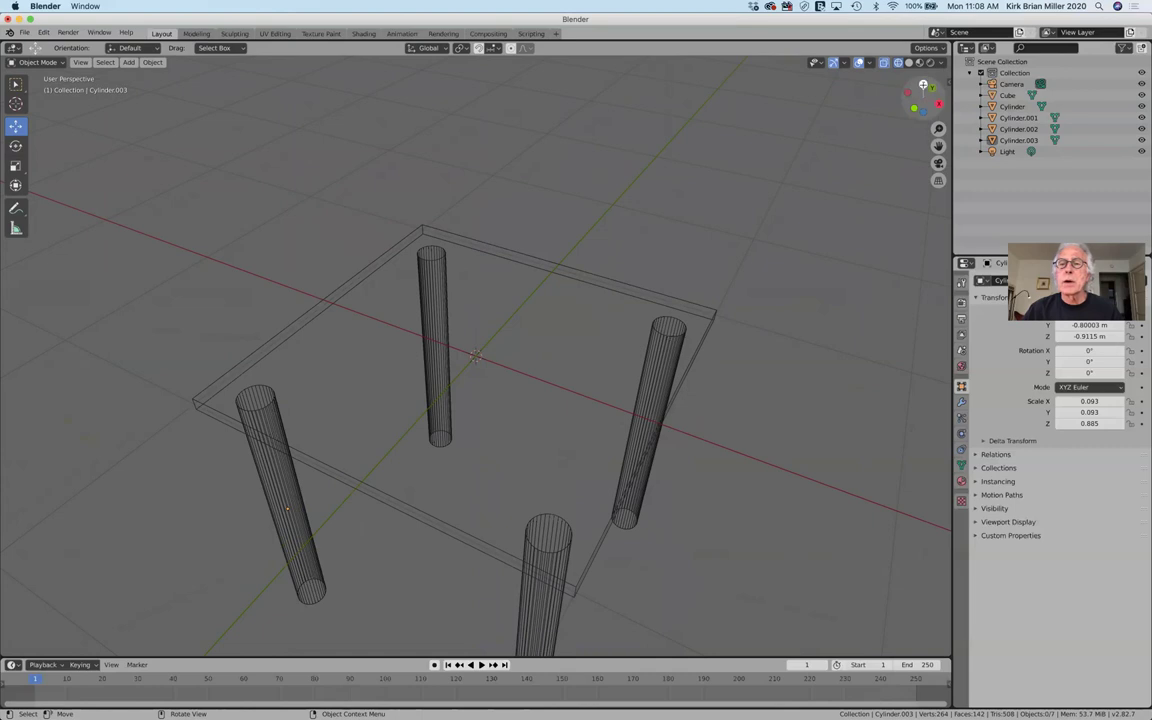
key("KP_7")
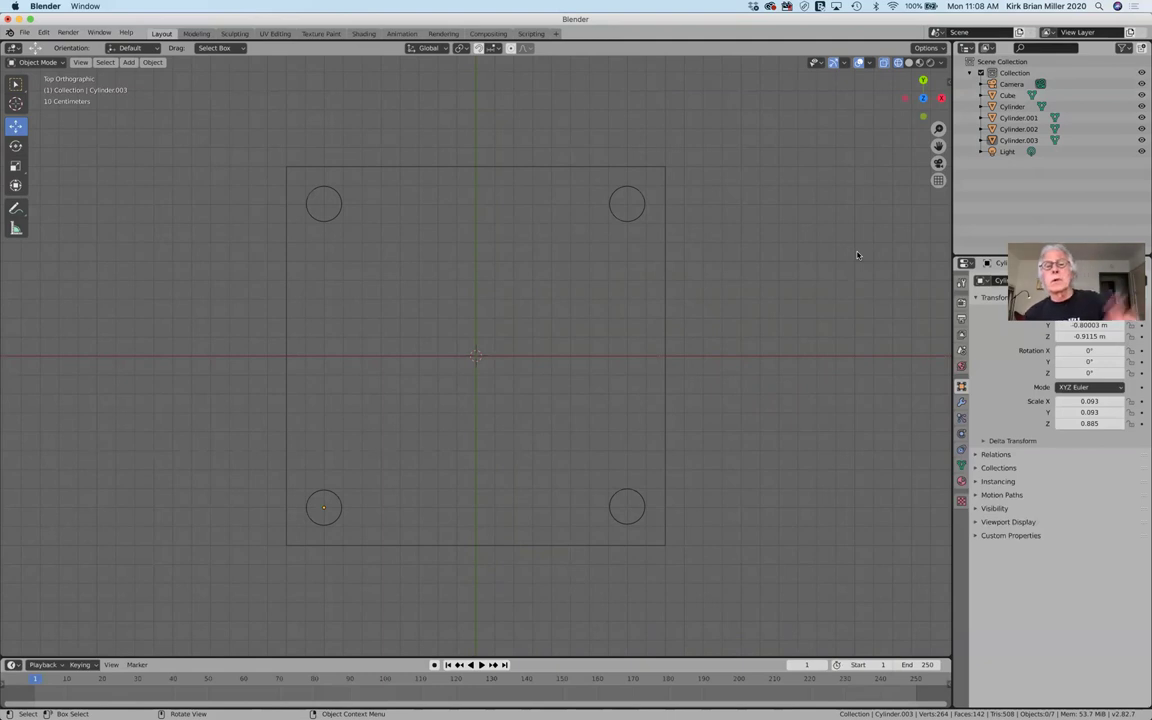
left_click(897, 66)
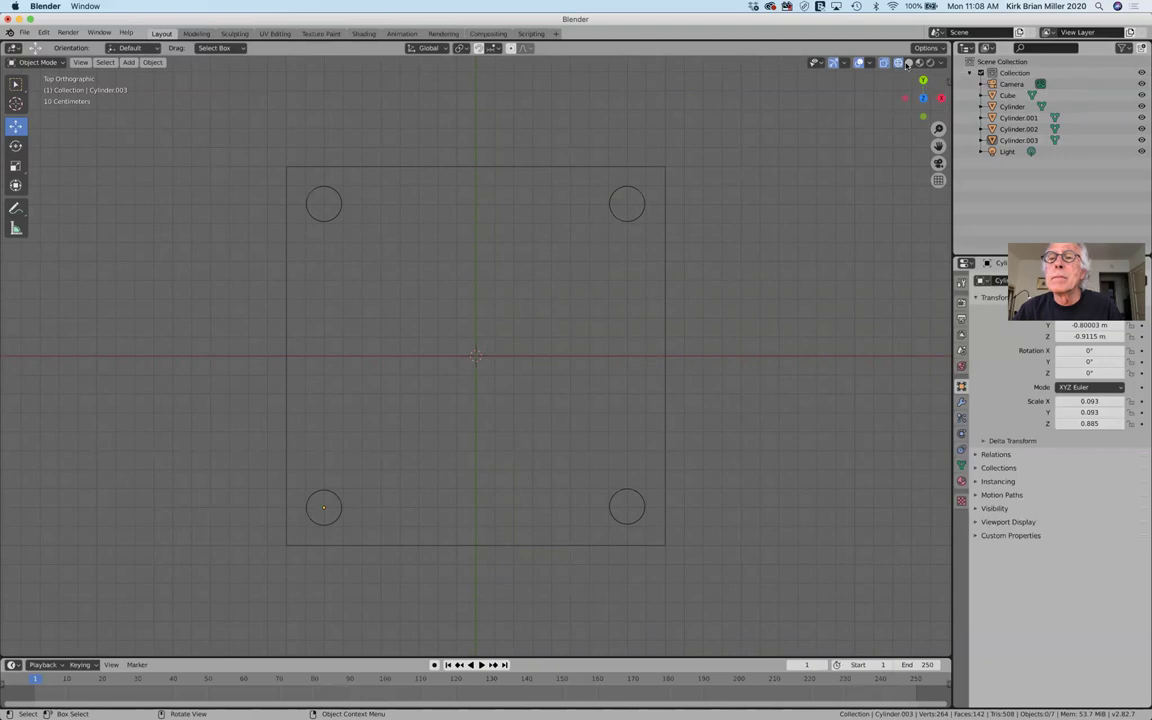
- Show the table in solid shading with X-ray turned on so the legs can be seen through the top
left_click(907, 63)
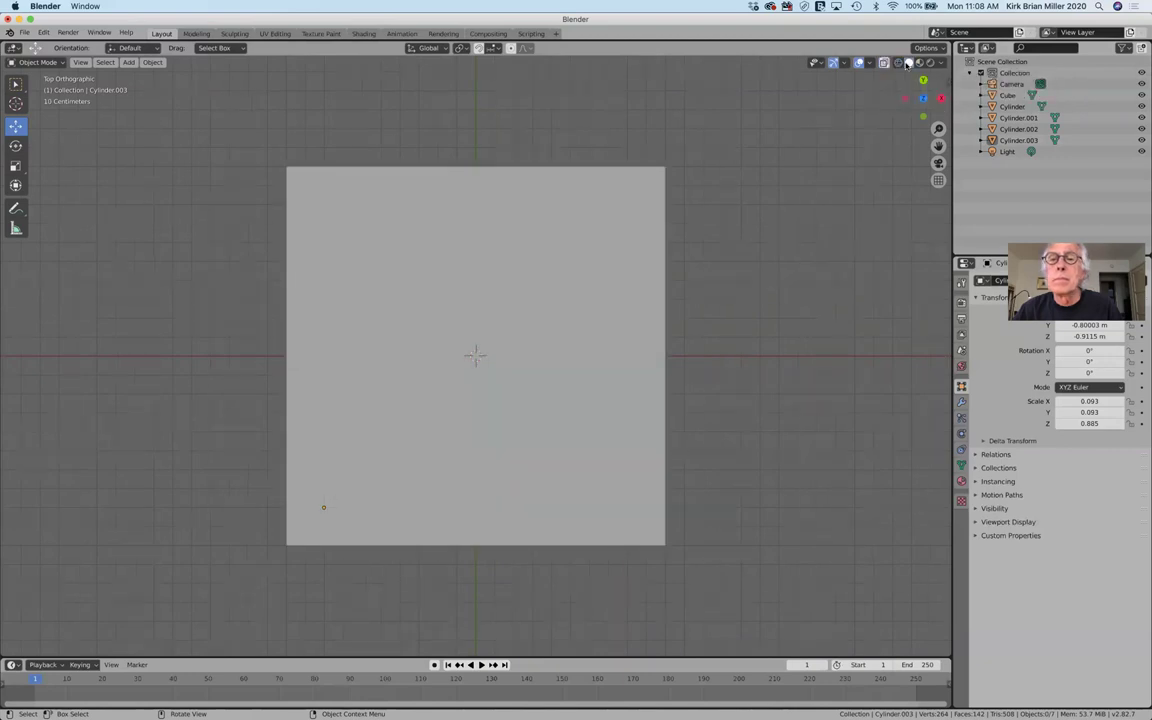
left_click(898, 63)
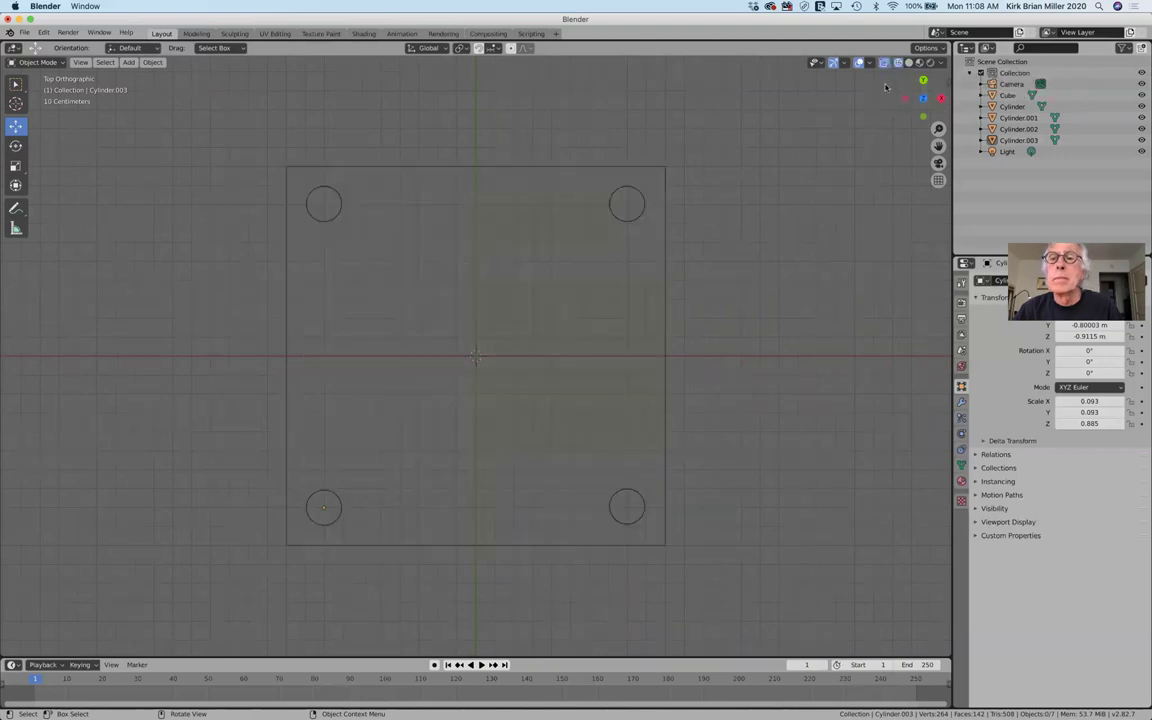
left_click(908, 63)
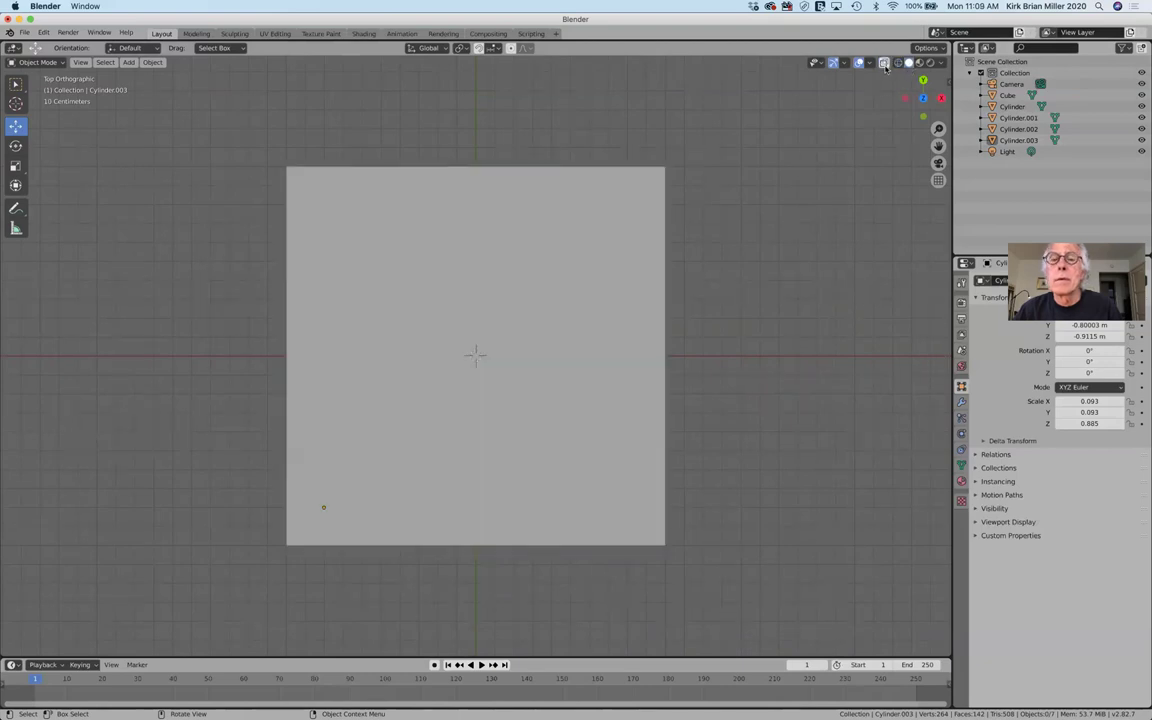
left_click(883, 63)
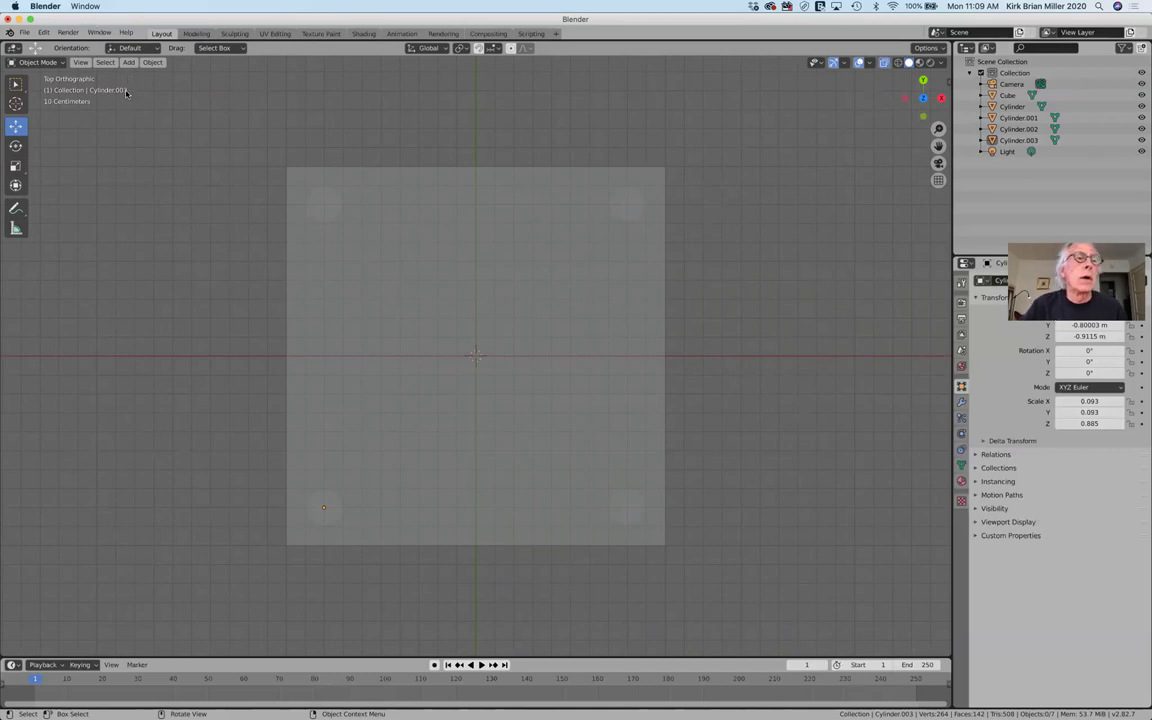
- Add a UV sphere at the centre of the table and scale it down uniformly to about 0.443
left_click(128, 63)
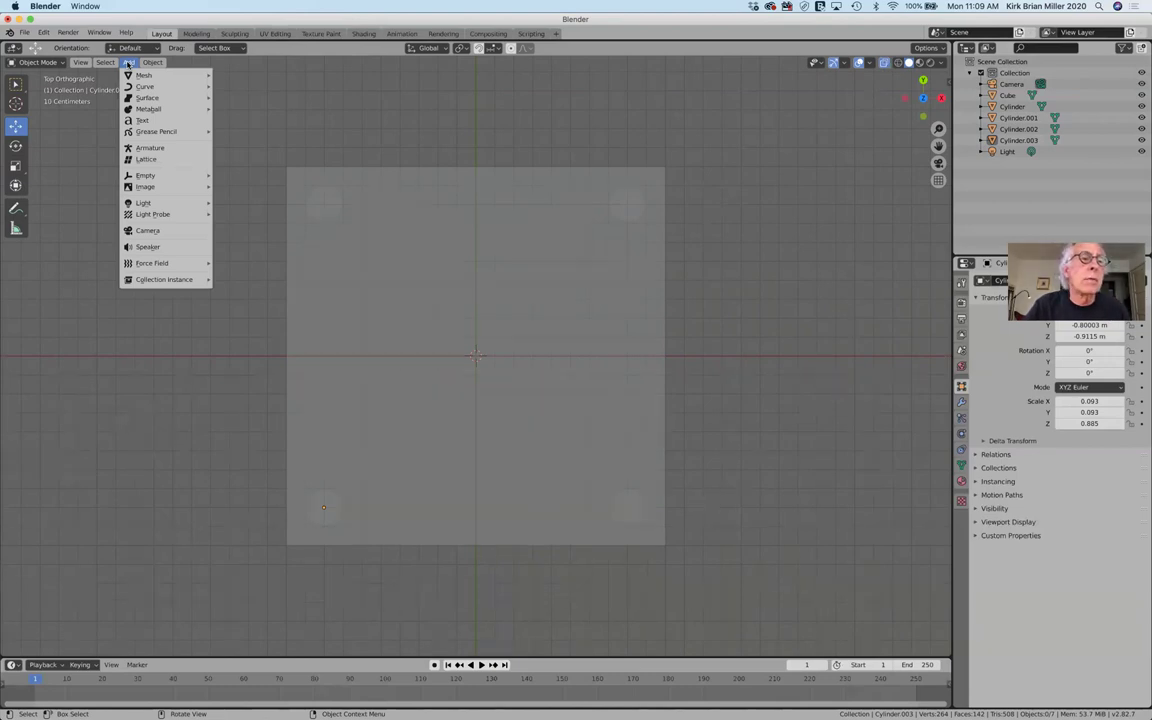
mouse_move(150, 75)
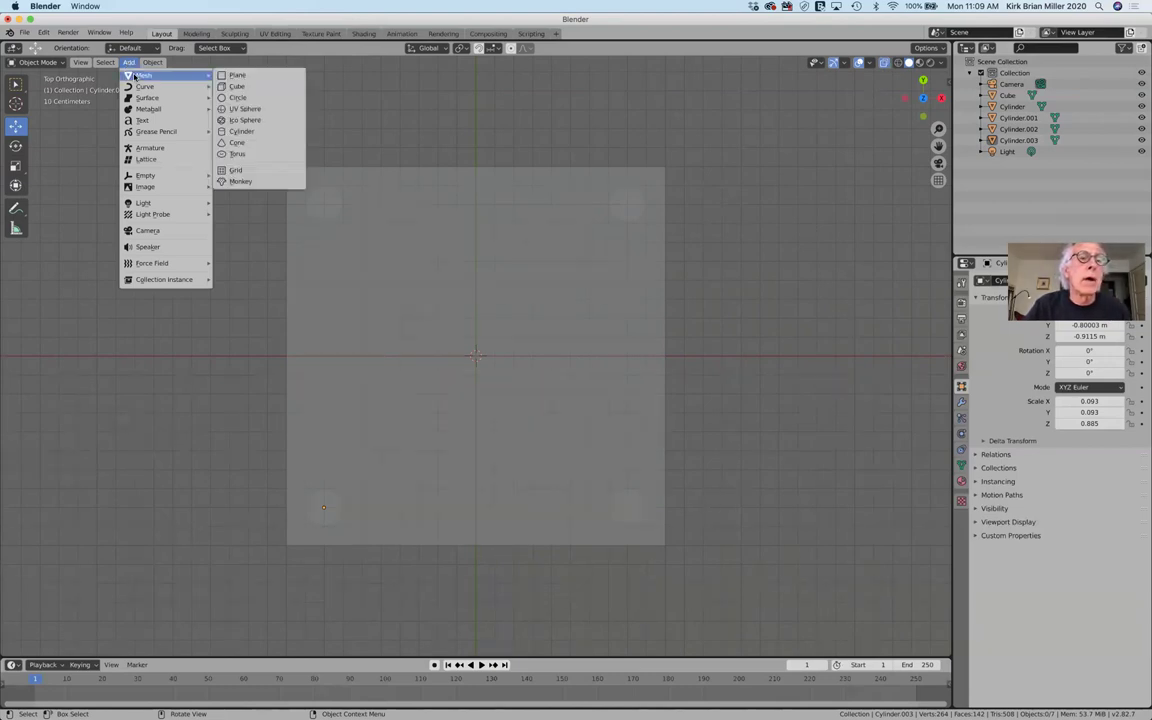
left_click(266, 110)
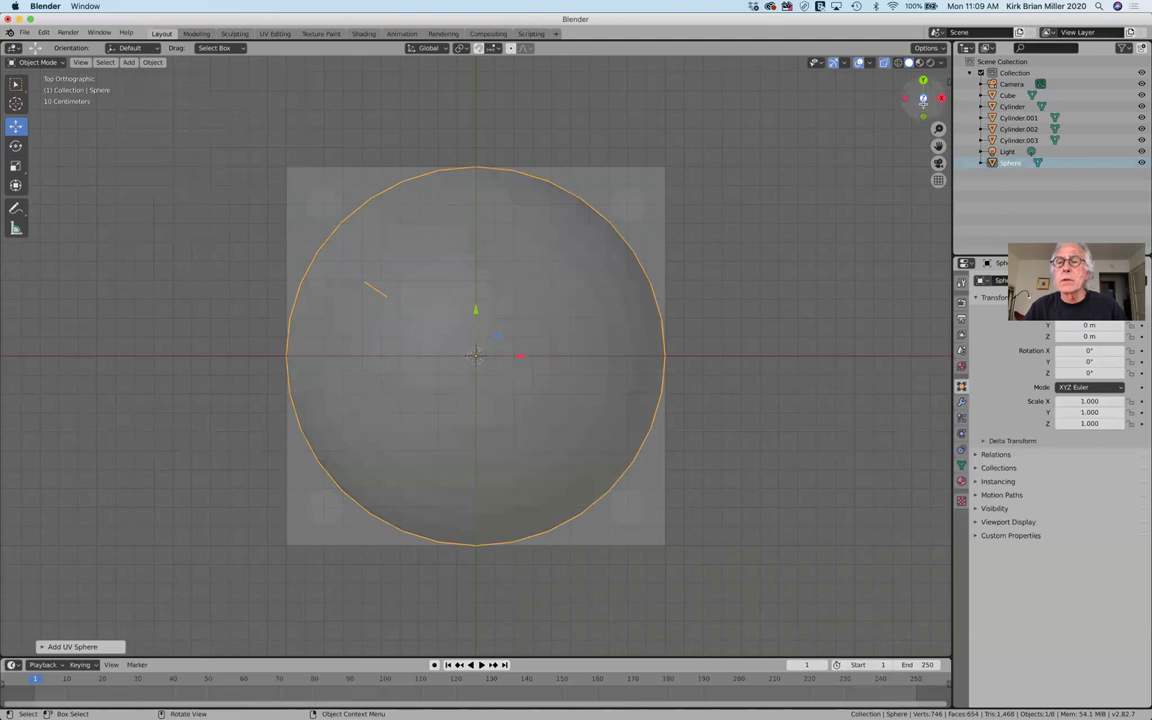
mouse_move(922, 97)
left_mouse_down()
mouse_move(922, 125)
mouse_move(922, 114)
left_mouse_up()
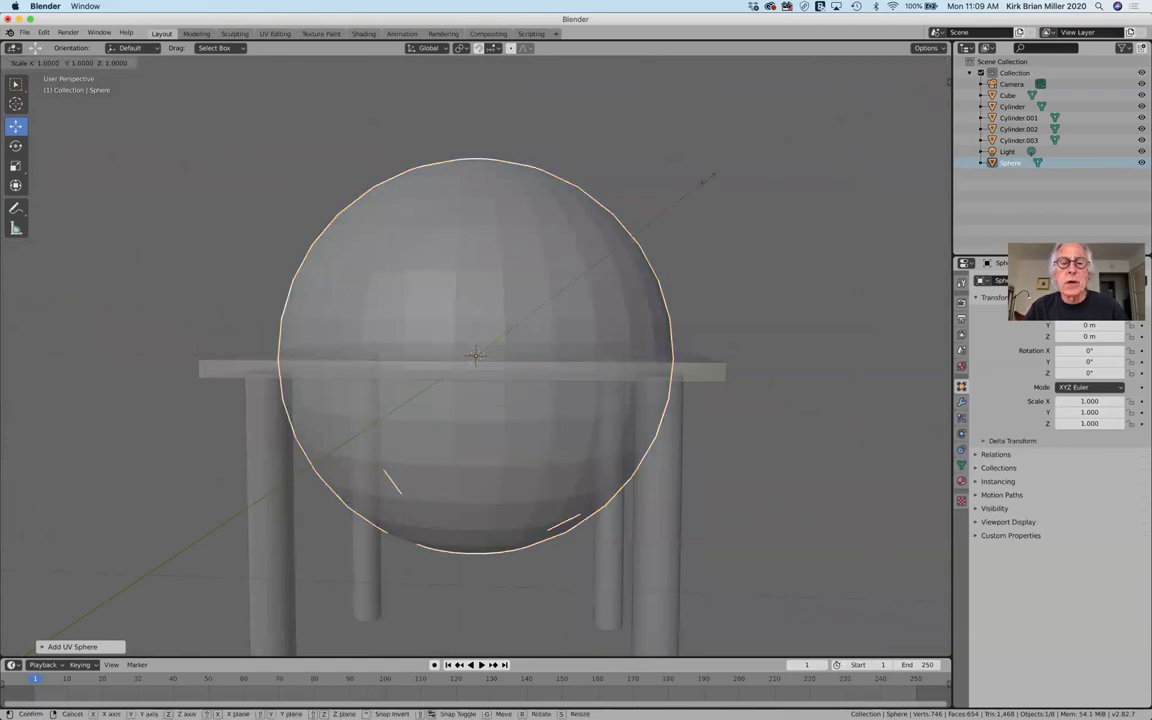
left_click(608, 252)
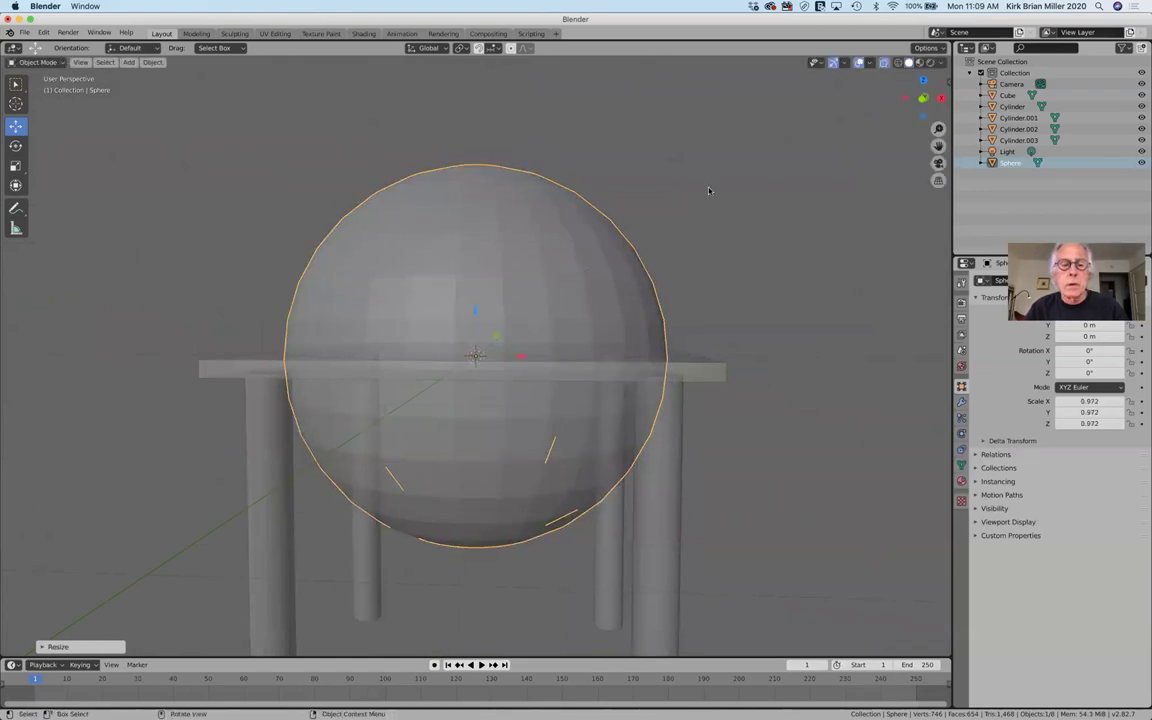
key("s")
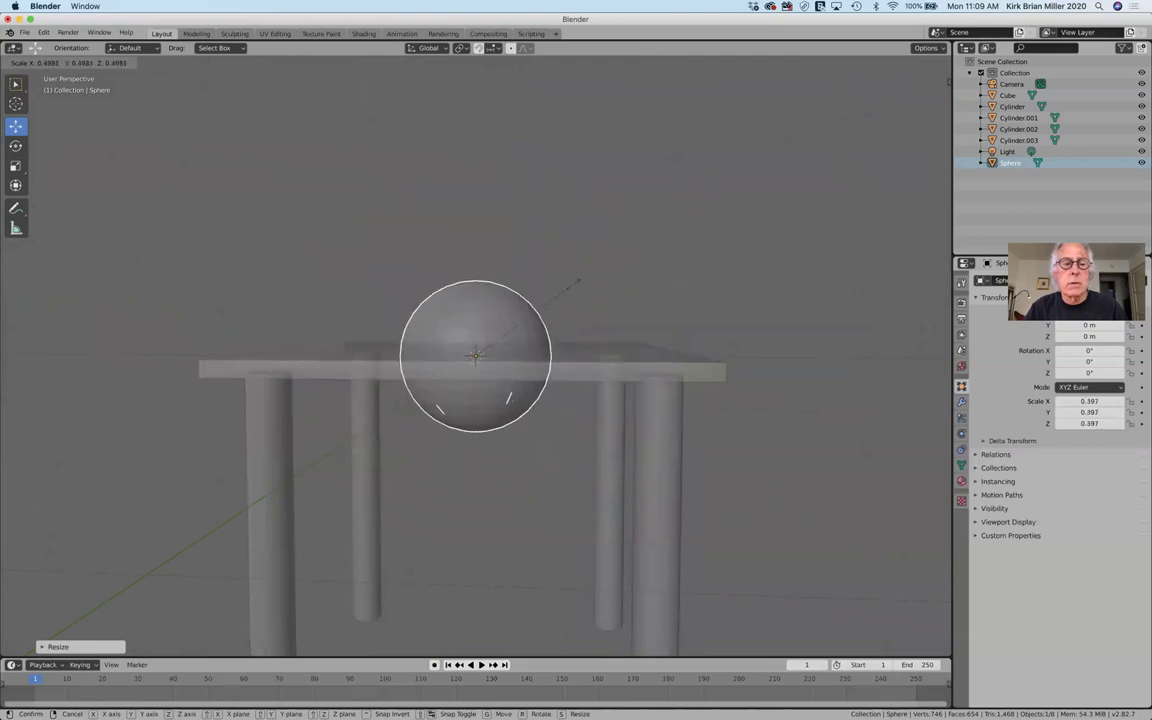
left_click(588, 277)
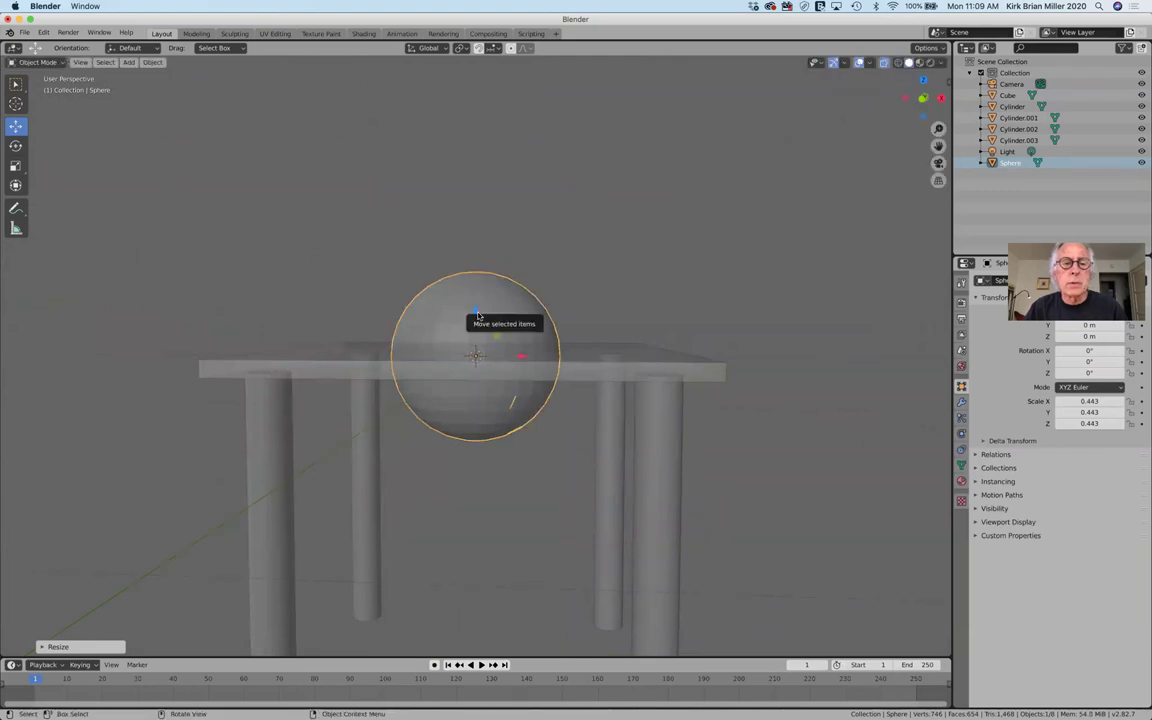
- Raise the sphere along Z to about 0.466 m so it rests on the tabletop, and deselect it
left_click_drag(478, 316, 481, 219)
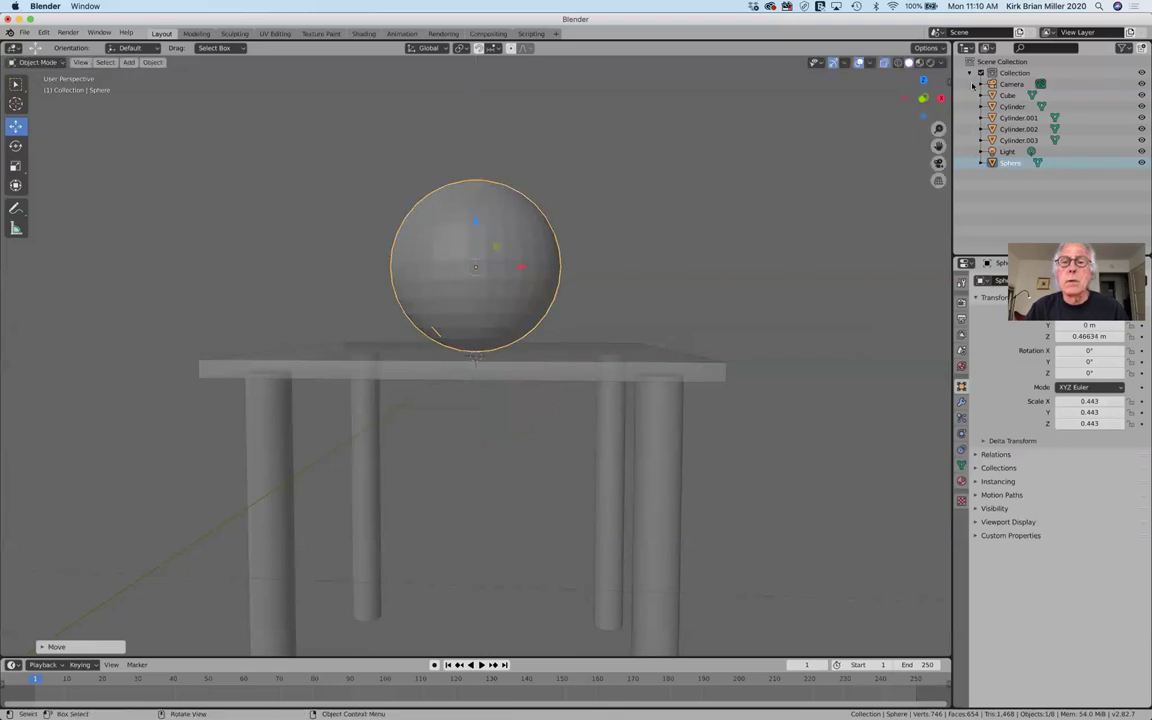
mouse_move(922, 96)
left_mouse_down()
mouse_move(924, 140)
mouse_move(924, 98)
mouse_move(924, 125)
mouse_move(924, 110)
left_mouse_up()
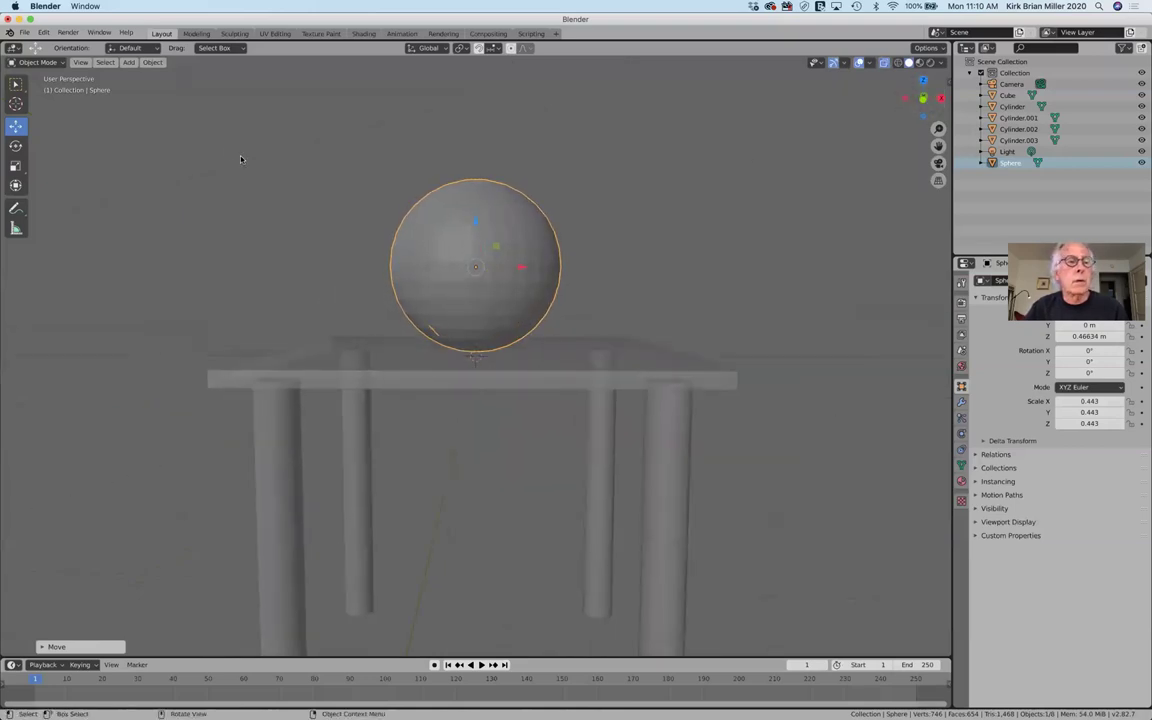
left_click(285, 190)
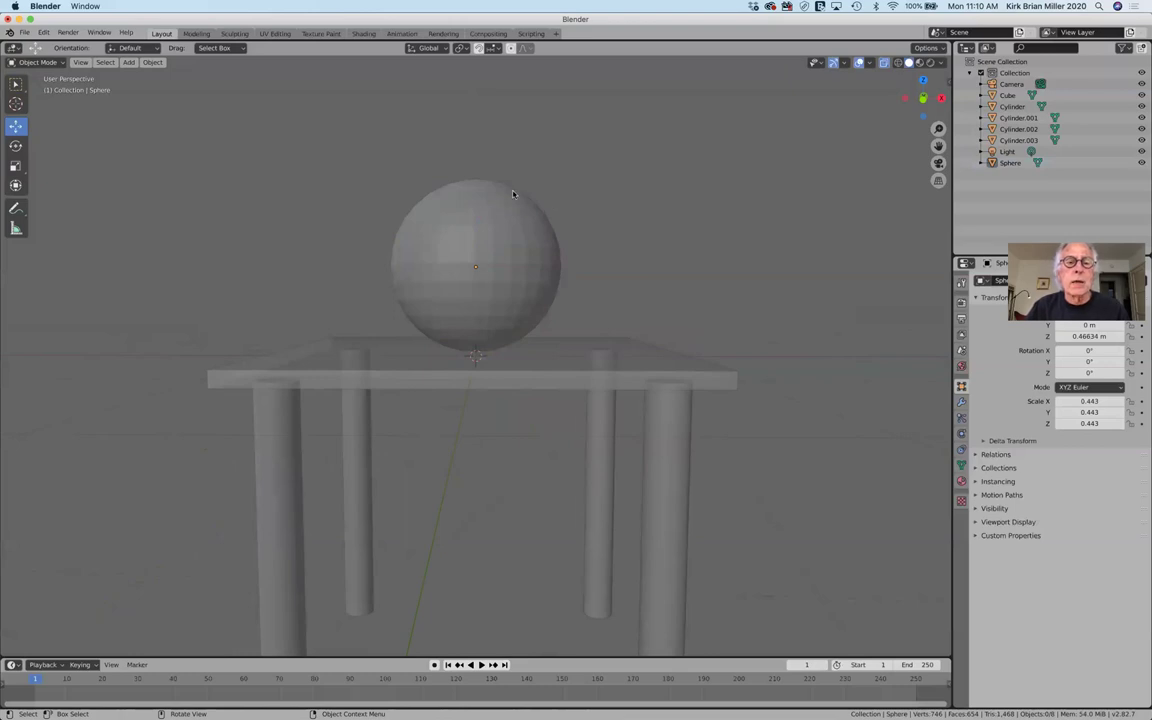
- Stretch the sphere along Z to a scale of about 0.692 and raise it to about 0.680 m in Z
left_click(16, 166)
left_click(443, 222)
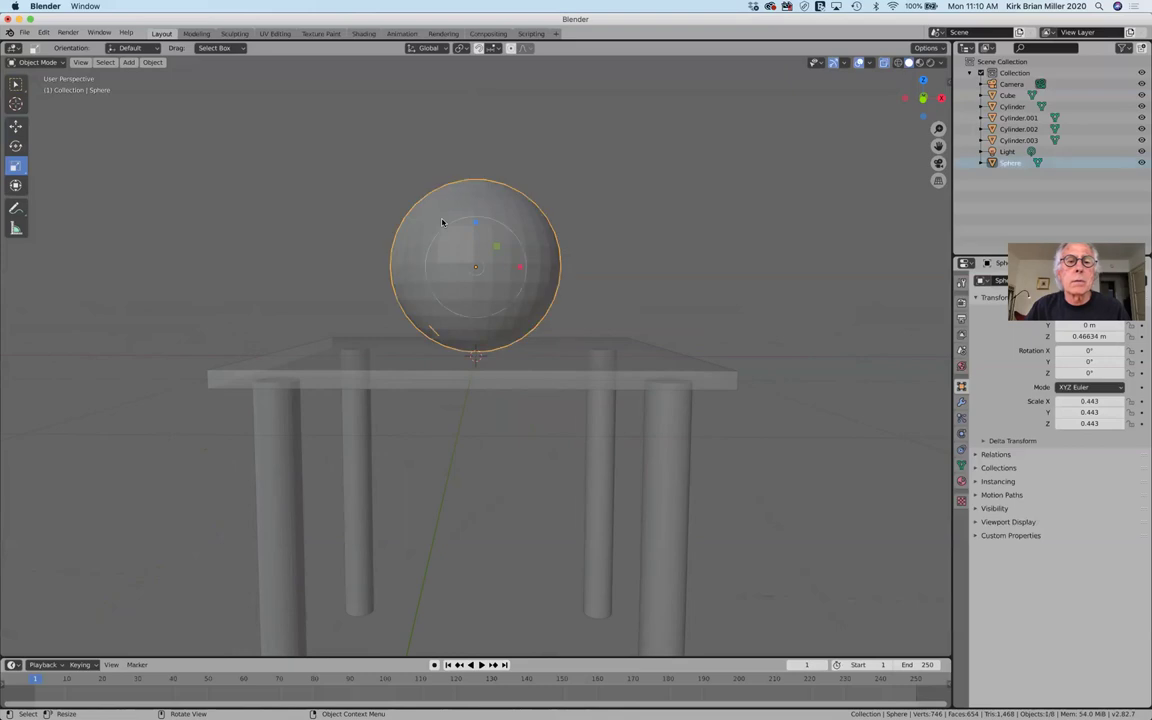
left_click_drag(477, 222, 475, 192)
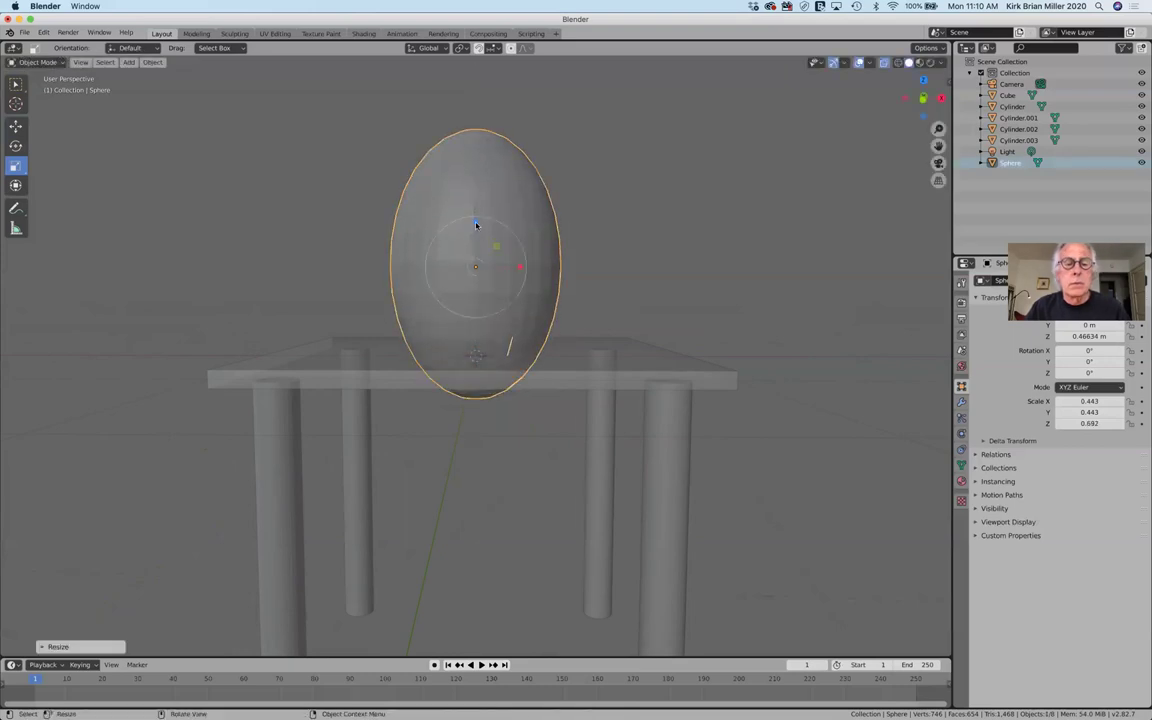
left_click(16, 126)
left_click_drag(476, 224, 479, 177)
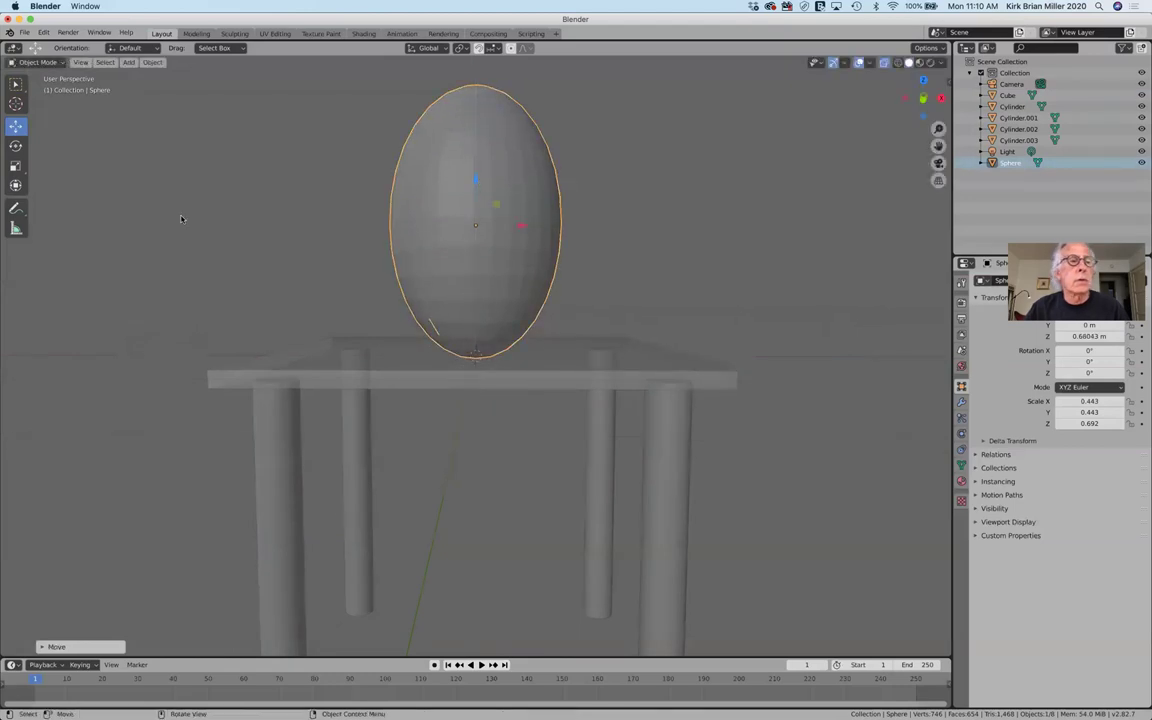
- Scale the stretched sphere uniformly by a factor of about -0.716, and deselect it
left_click(16, 165)
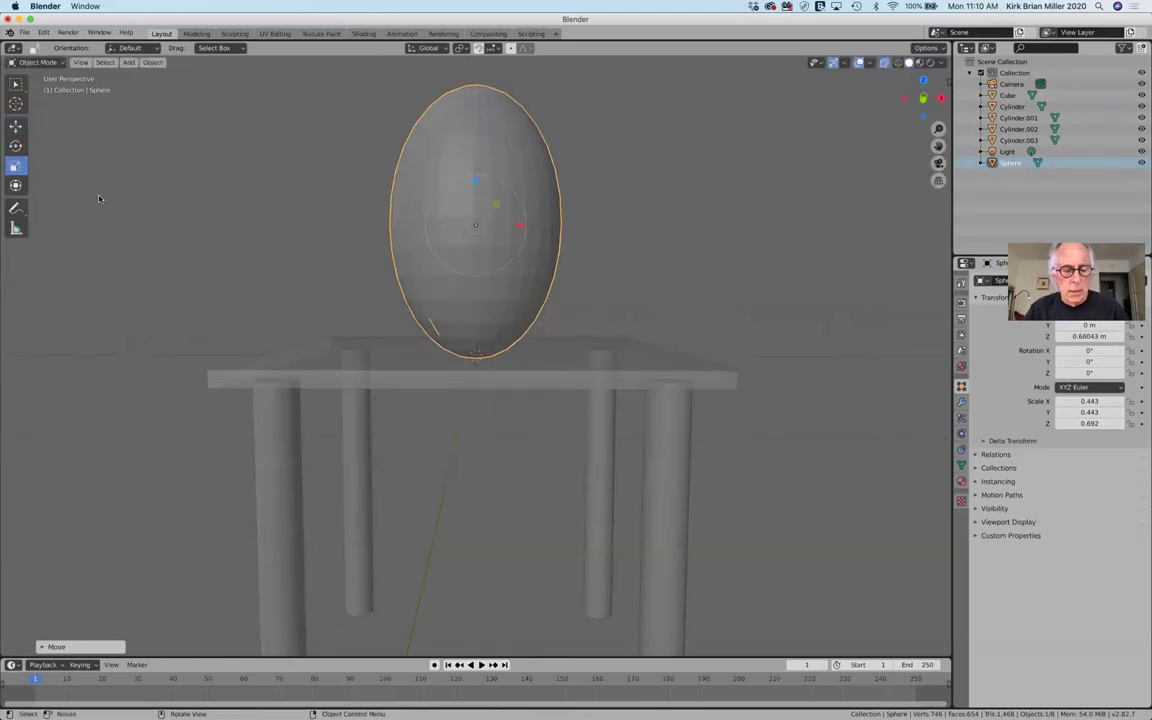
key("s")
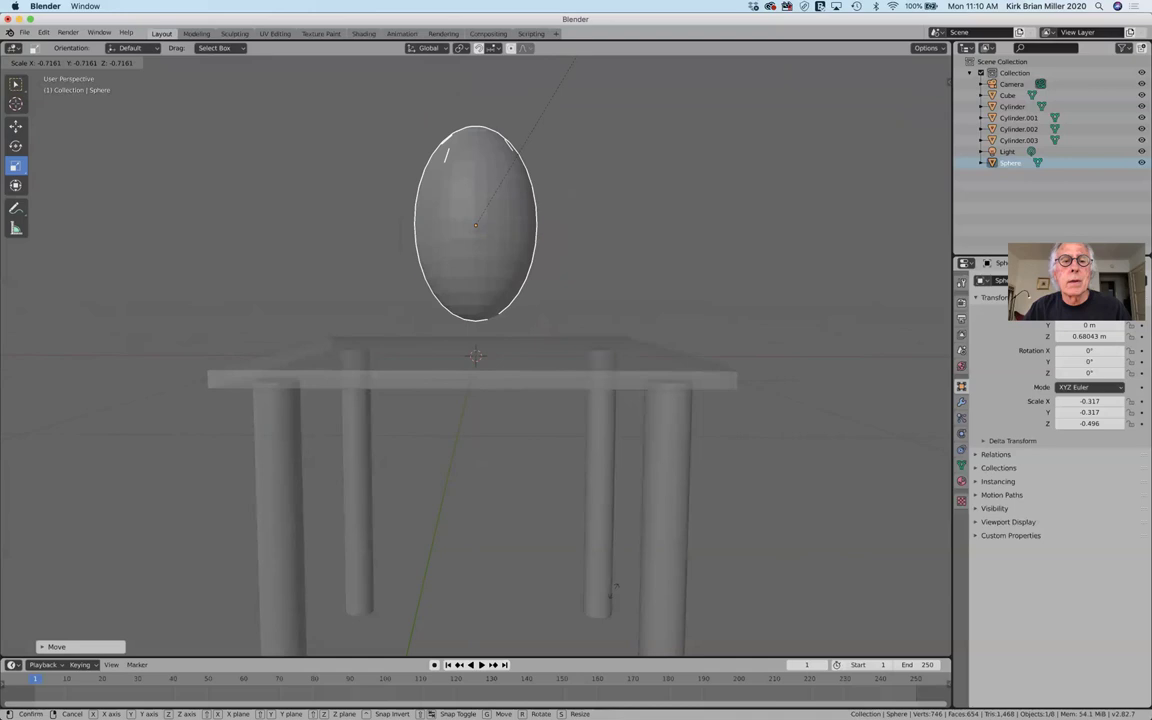
key("Return")
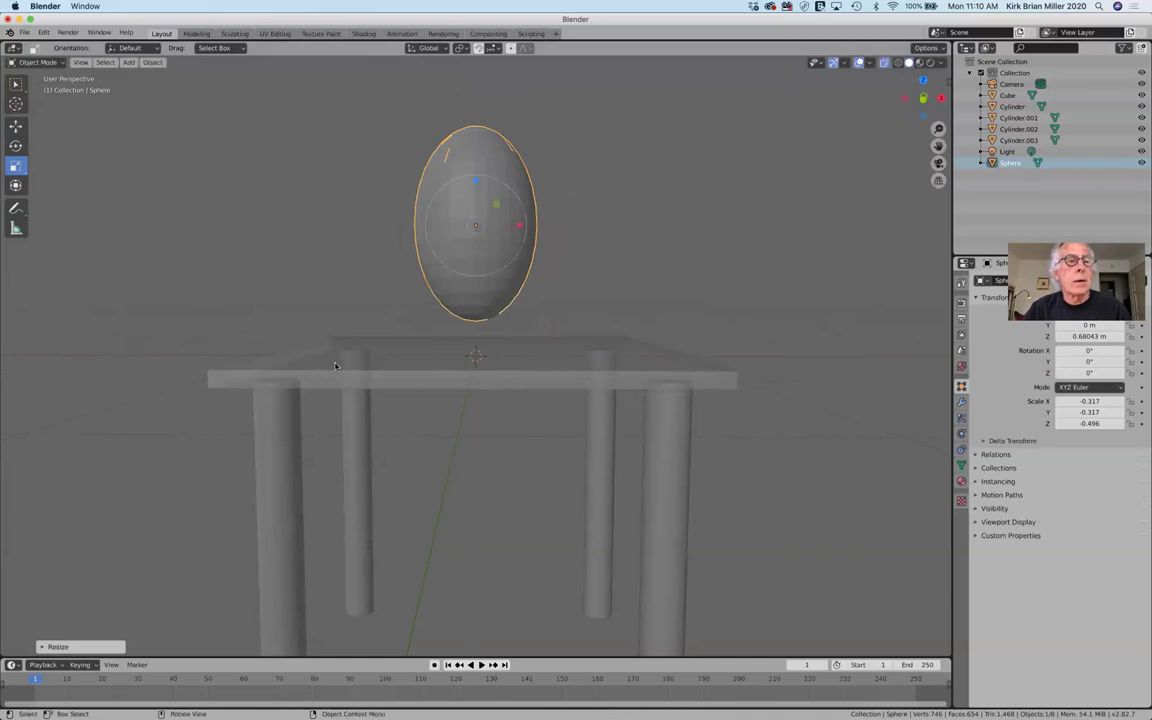
left_click(323, 279)
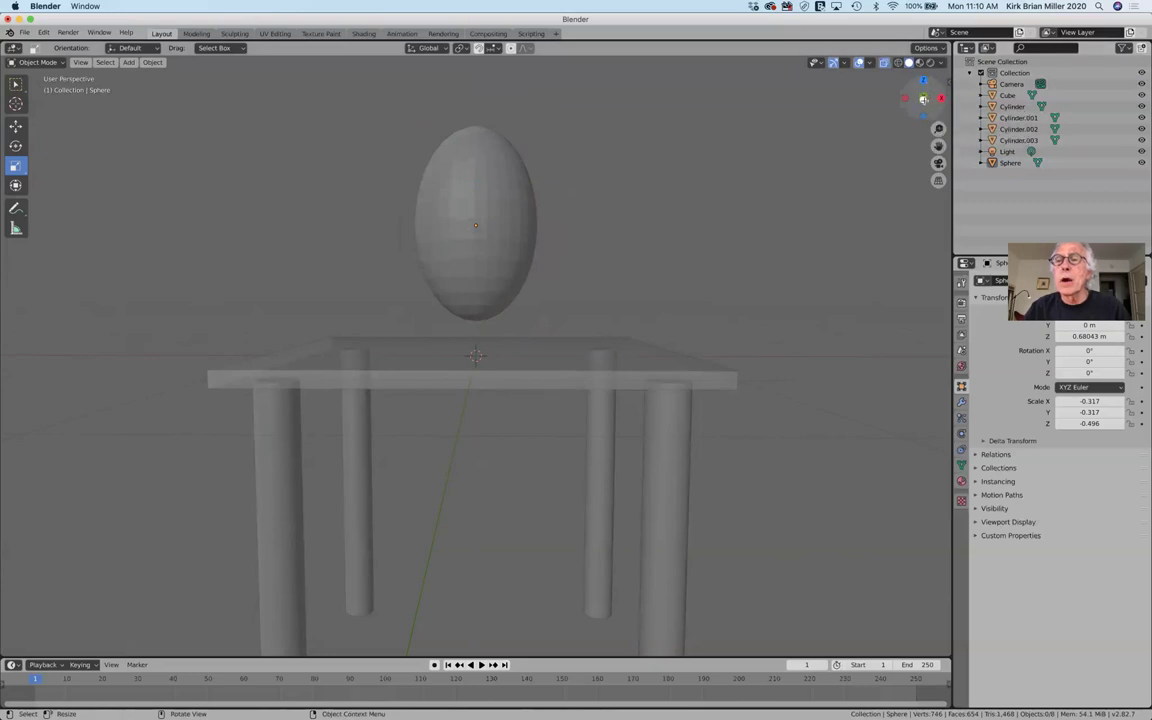
- Lower the egg-shaped sphere along Z to about 0.582 m, just above the tabletop, and deselect it
left_click(922, 81)
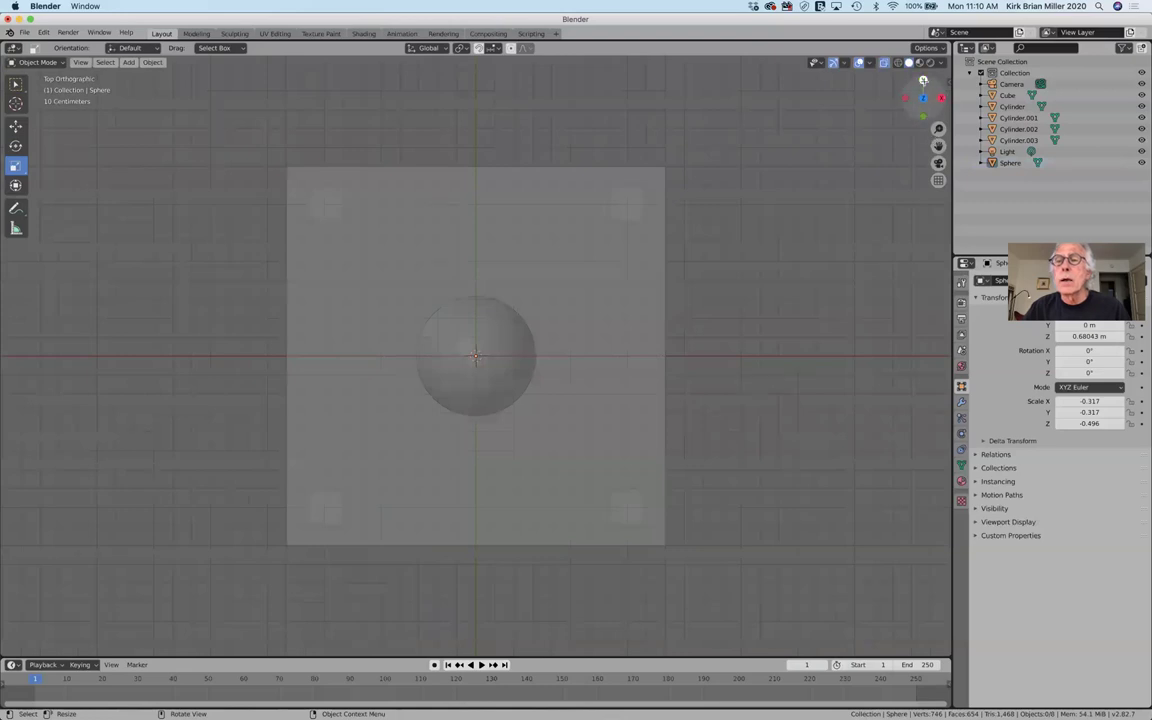
left_click_drag(923, 80, 674, 337)
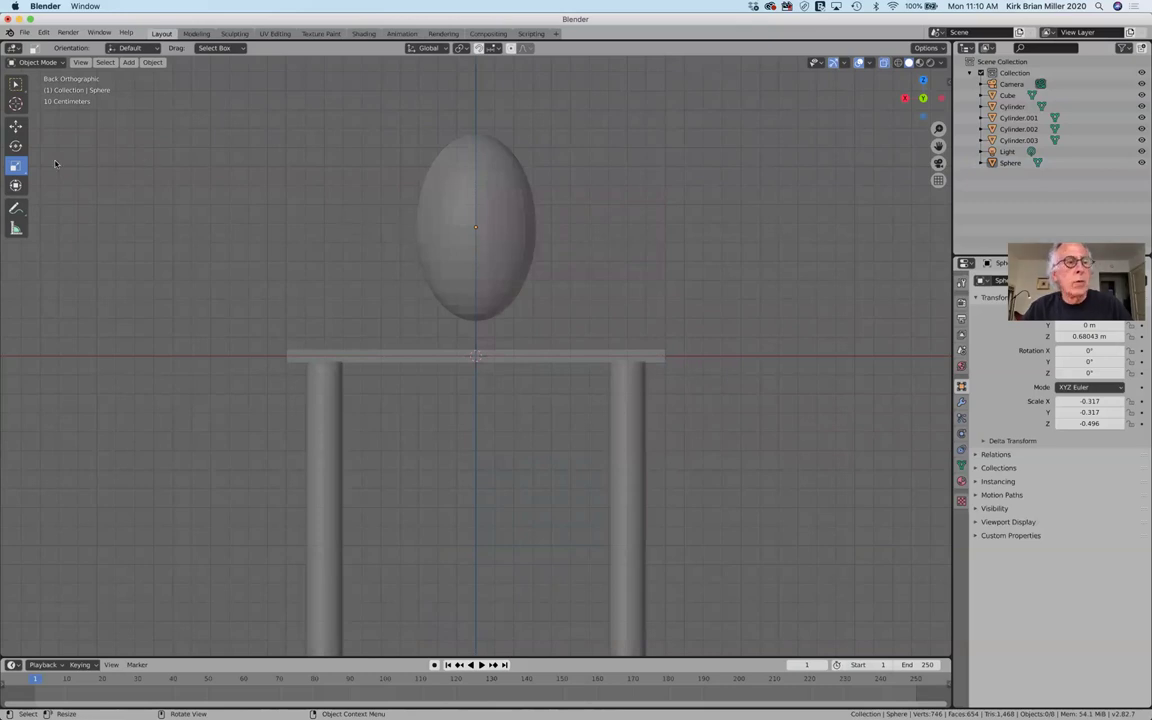
left_click(15, 125)
left_click(478, 176)
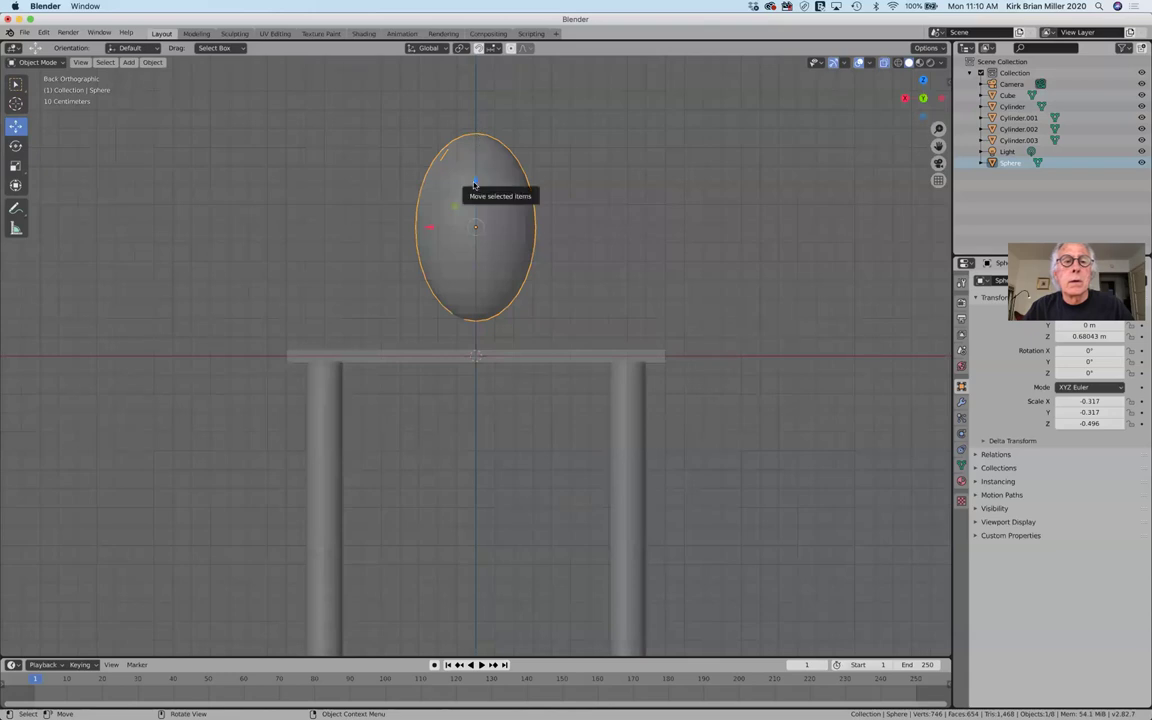
left_click_drag(476, 184, 473, 201)
left_click(341, 274)
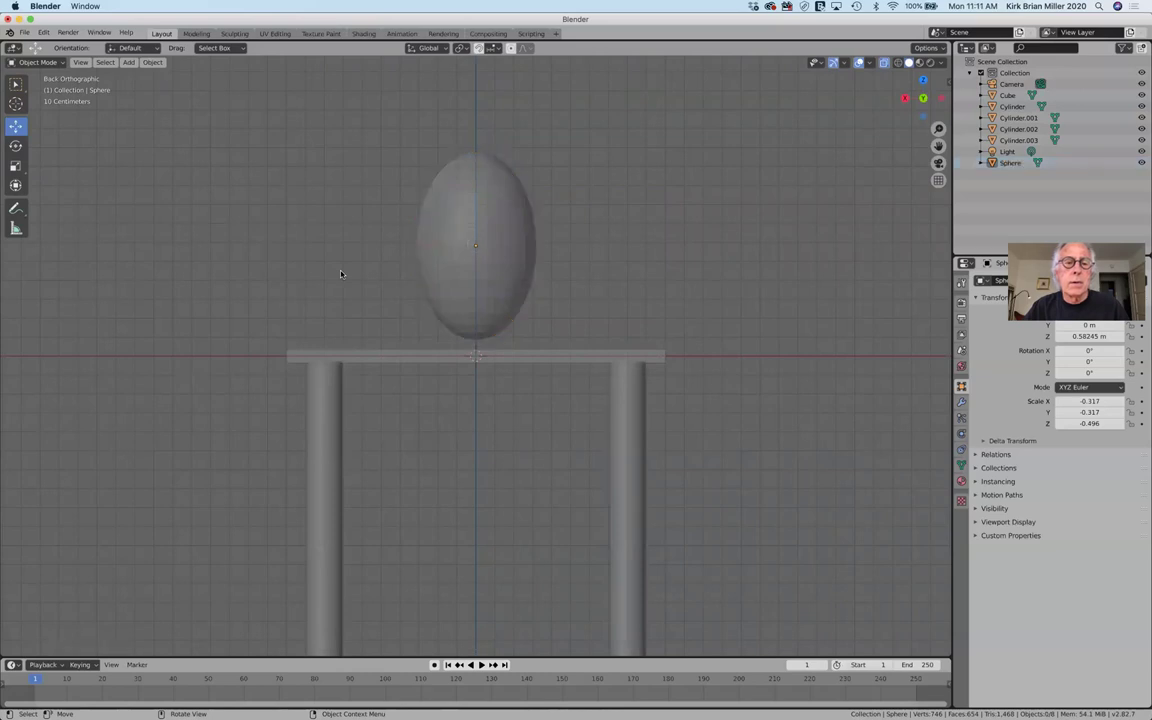
- Put the egg-shaped sphere into Edit Mode and box-select only the lowest rings of vertices at its bottom end
left_click(450, 259)
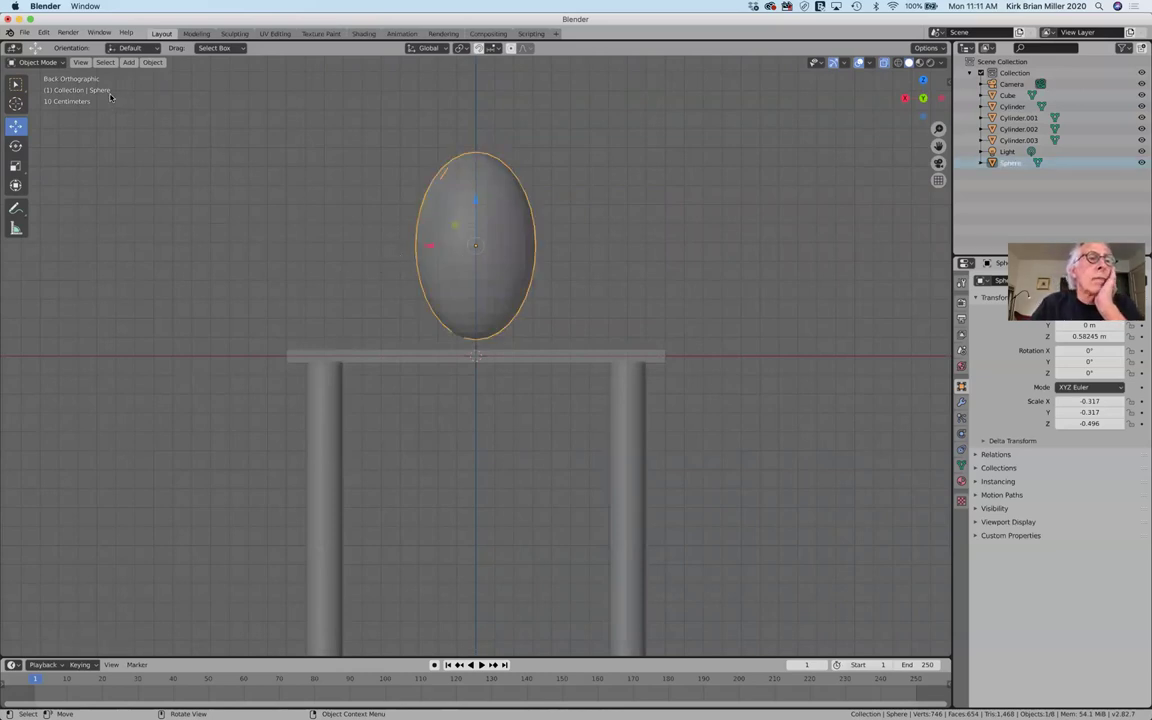
left_click(40, 63)
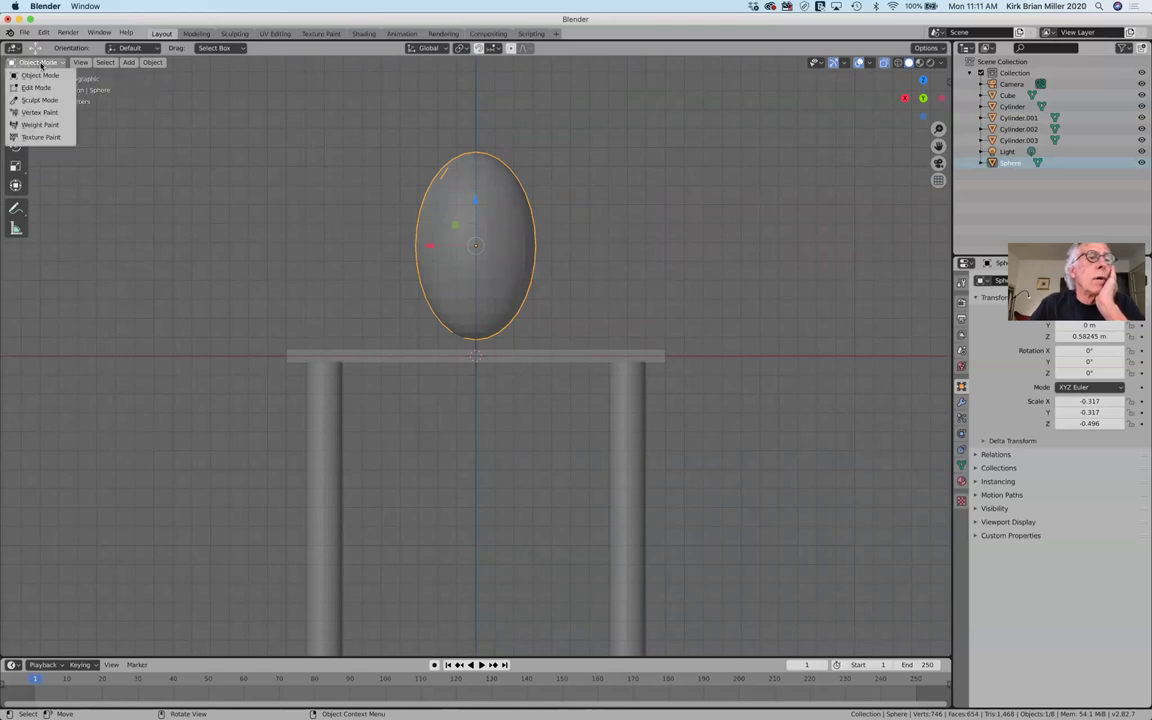
left_click(38, 86)
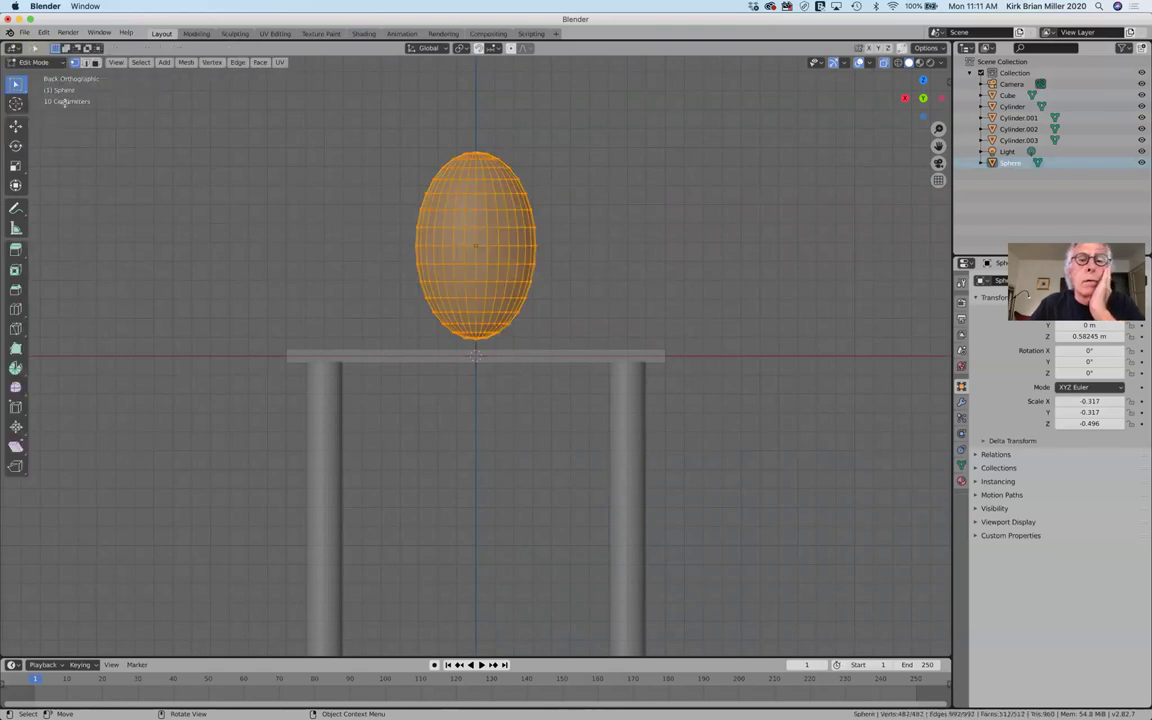
left_click(300, 233)
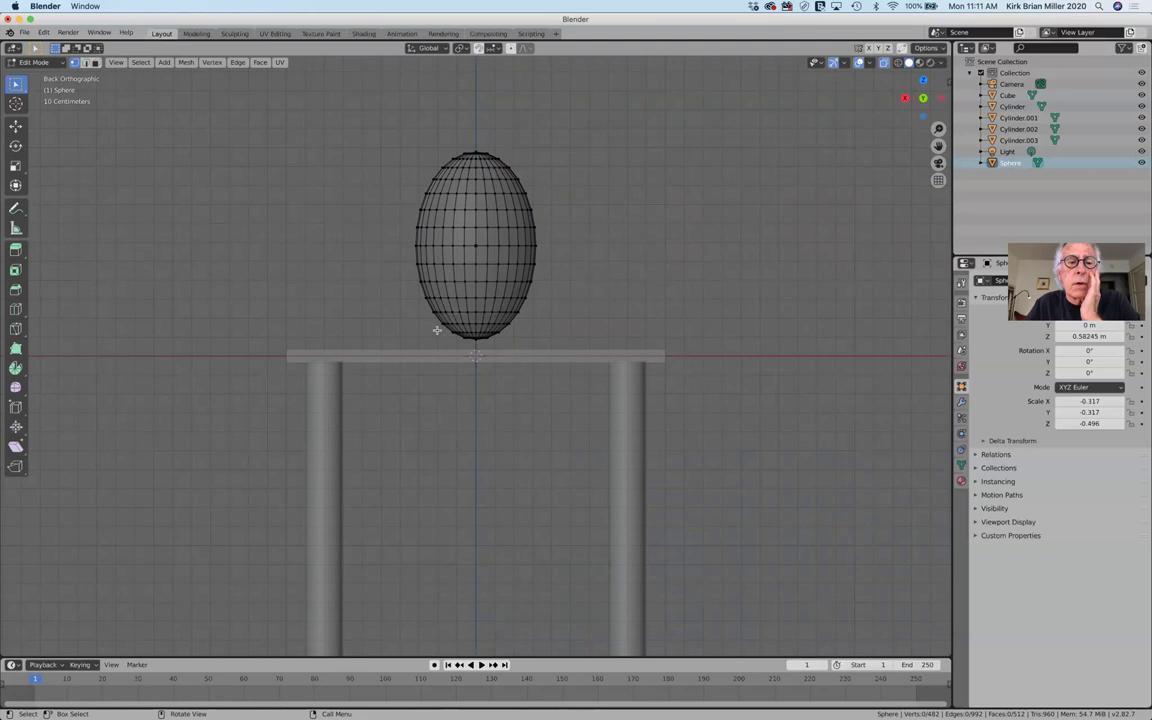
left_click_drag(437, 330, 514, 338)
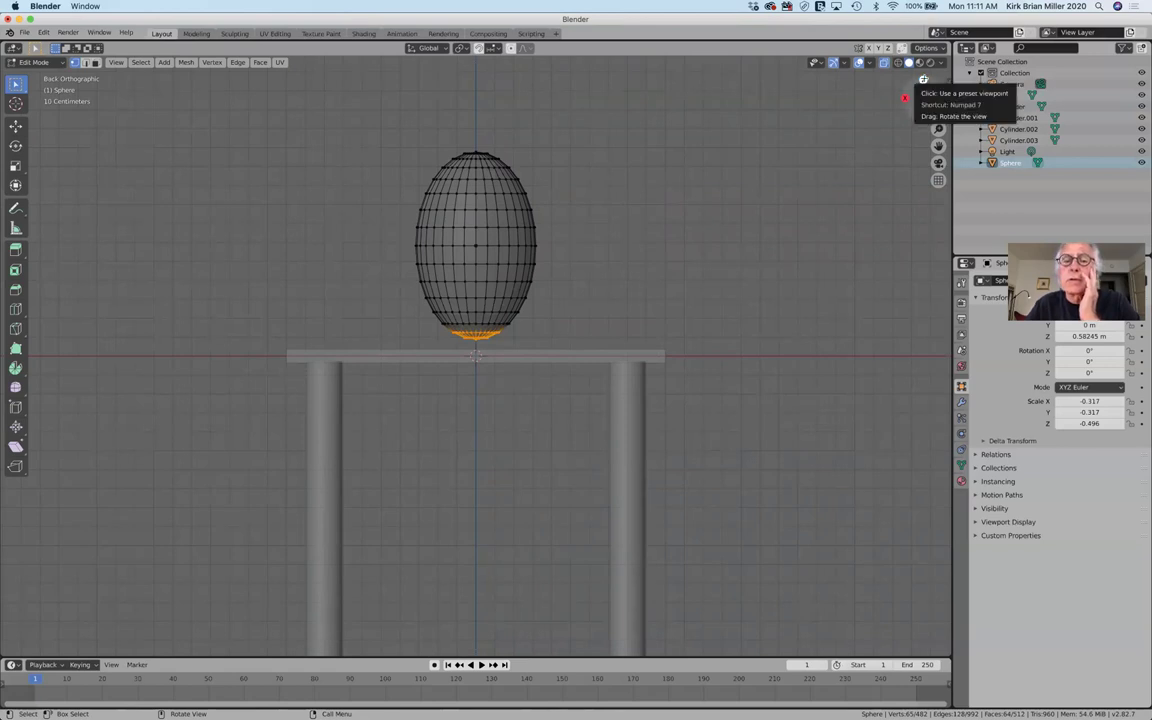
- Scale the selected bottom vertices outward by about 3.2 so they extend beyond the body as a wide base
left_click(923, 80)
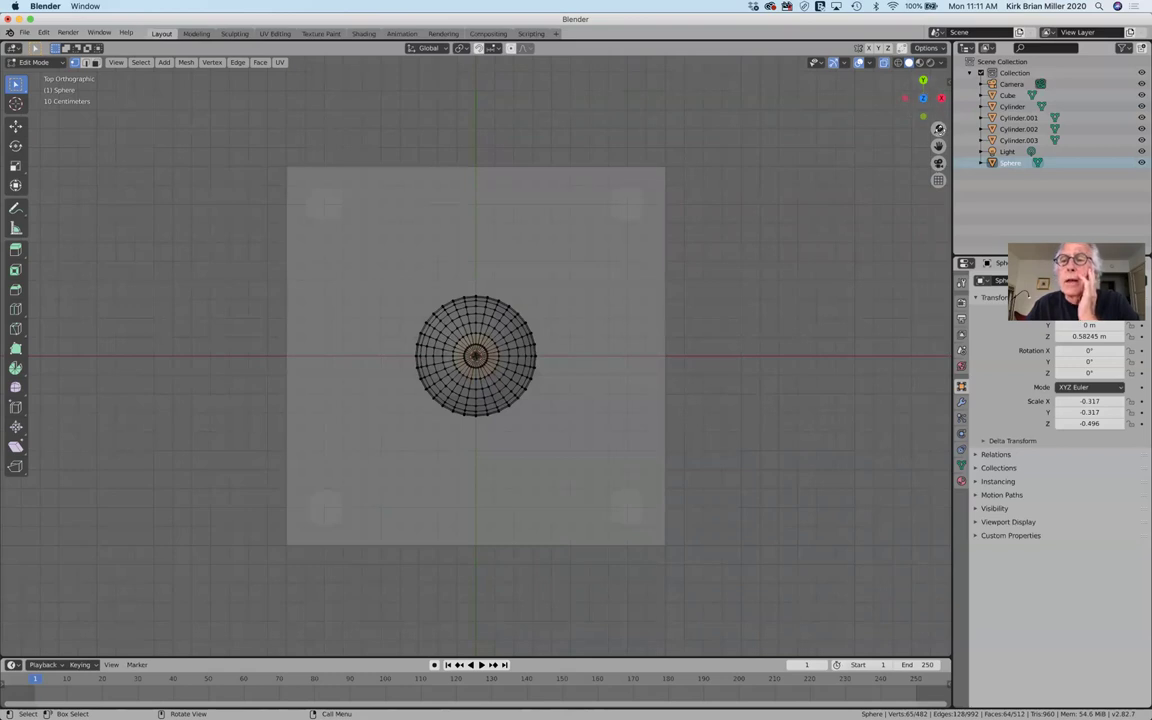
mouse_move(937, 128)
left_mouse_down()
mouse_move(937, 60)
mouse_move(937, 150)
left_mouse_up()
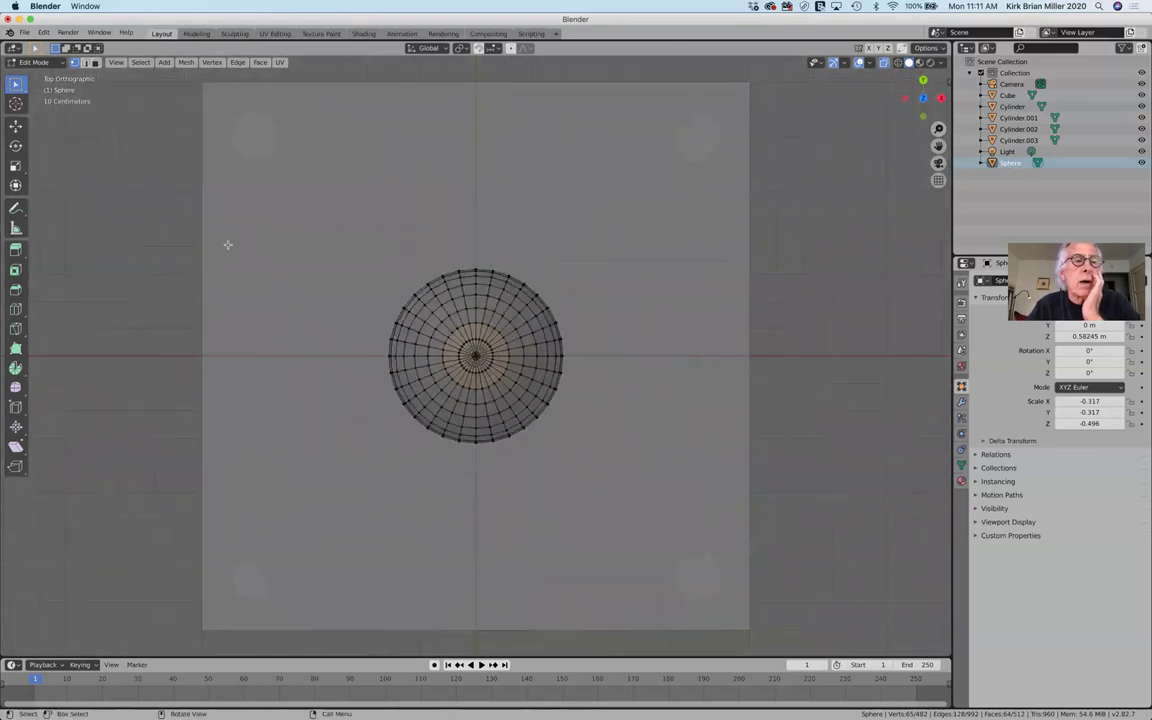
left_click(16, 166)
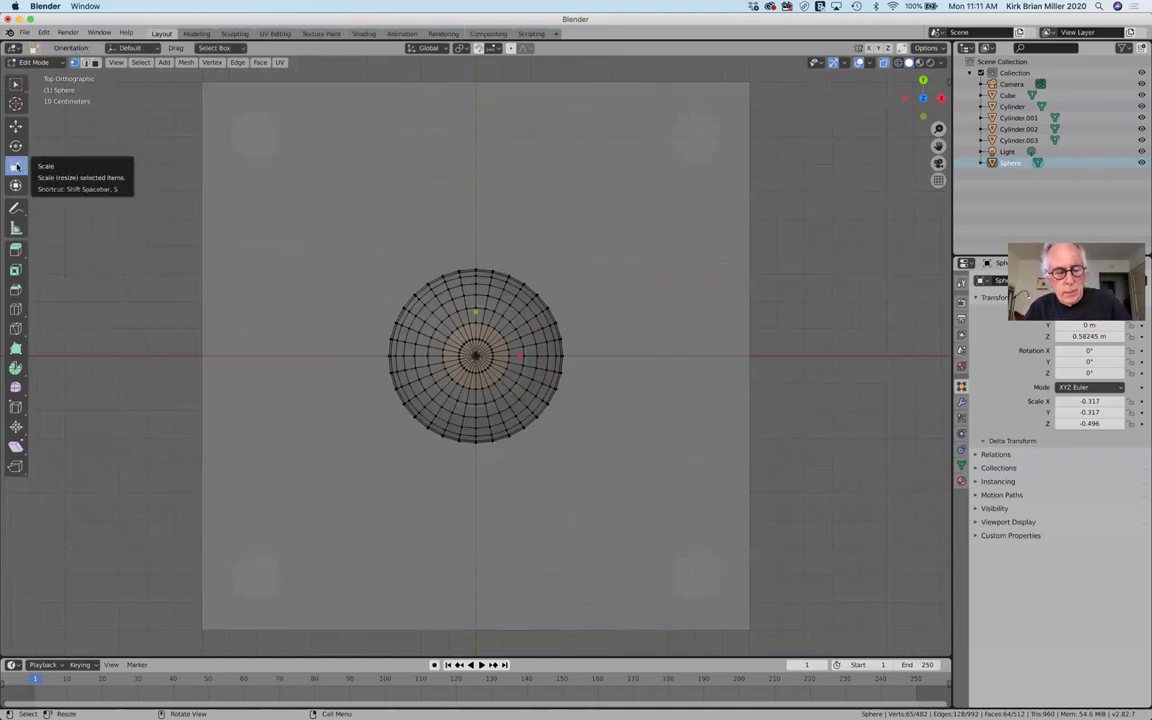
key("s")
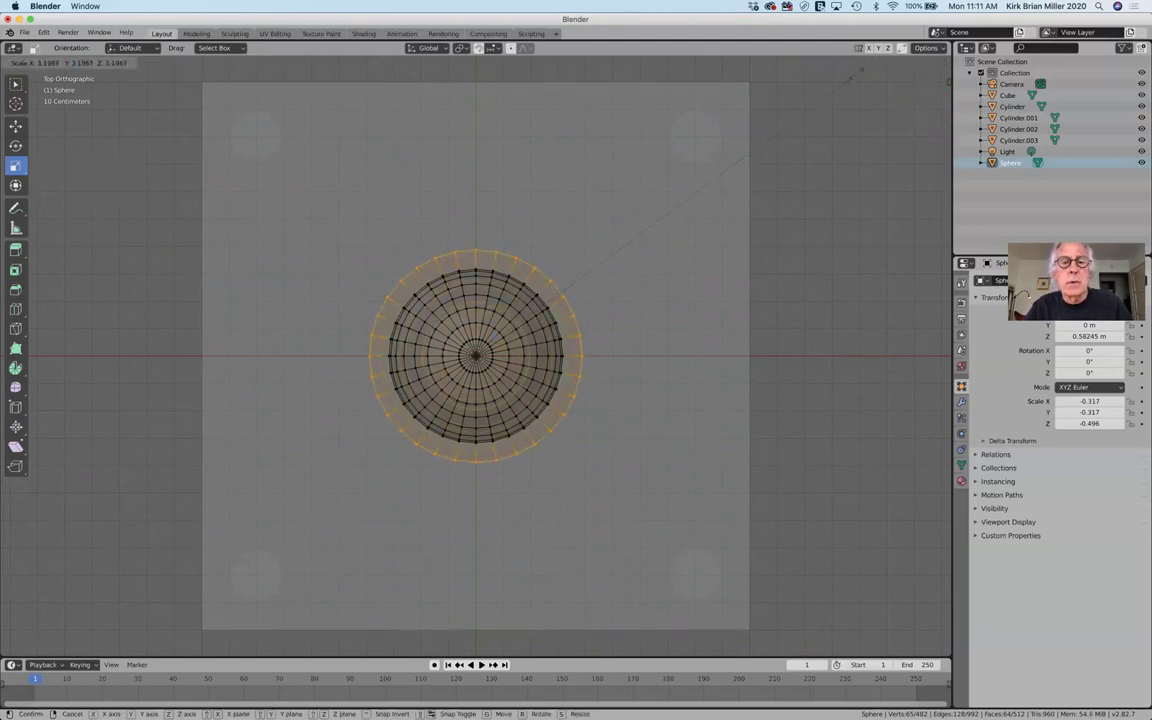
left_click(852, 73)
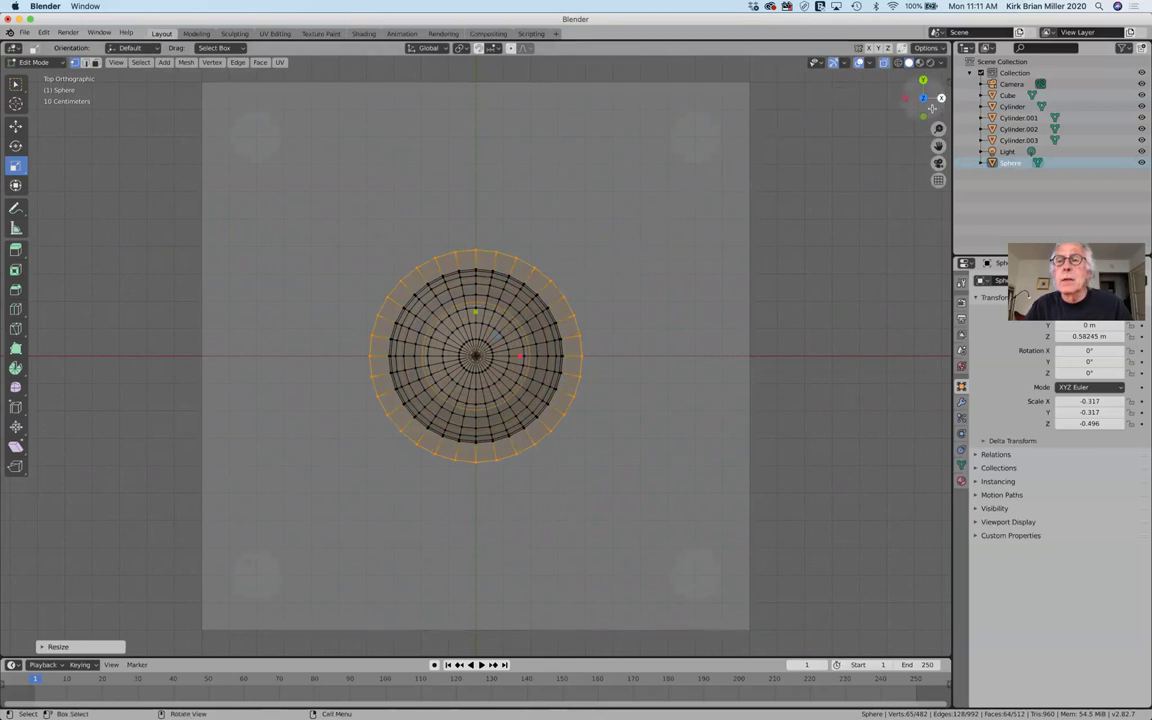
- Move the widened bottom vertices down along Z until their outer rim reaches the tabletop, and deselect them
left_click(923, 80)
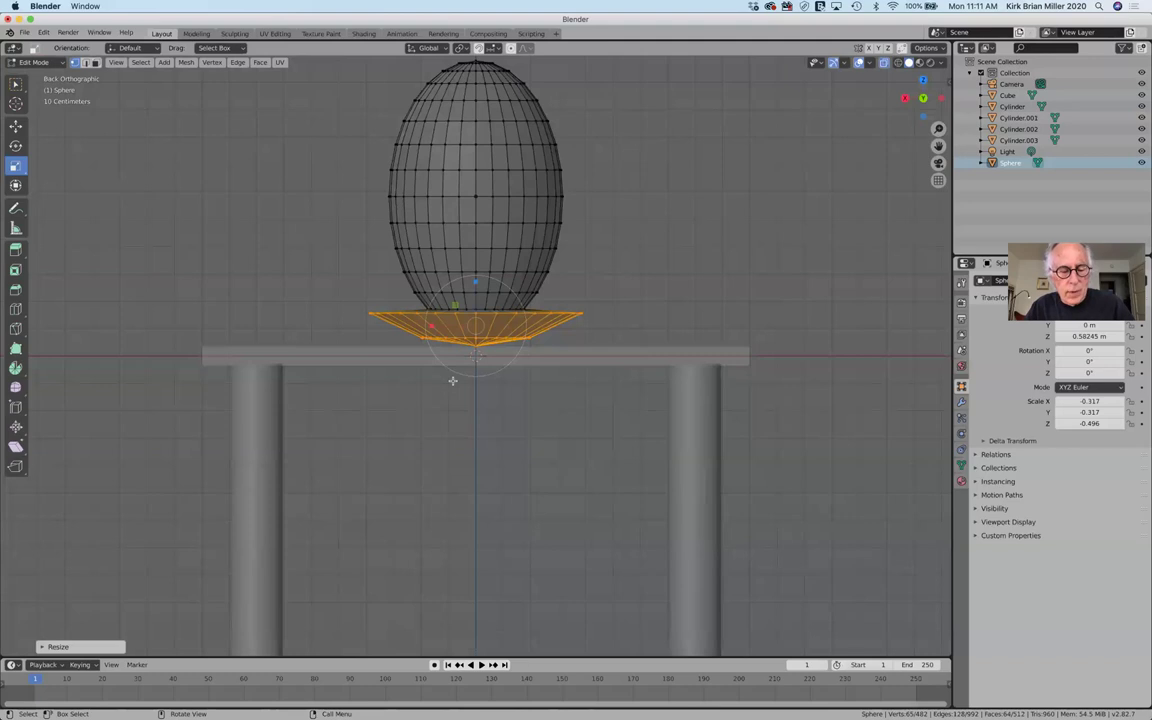
left_click(15, 125)
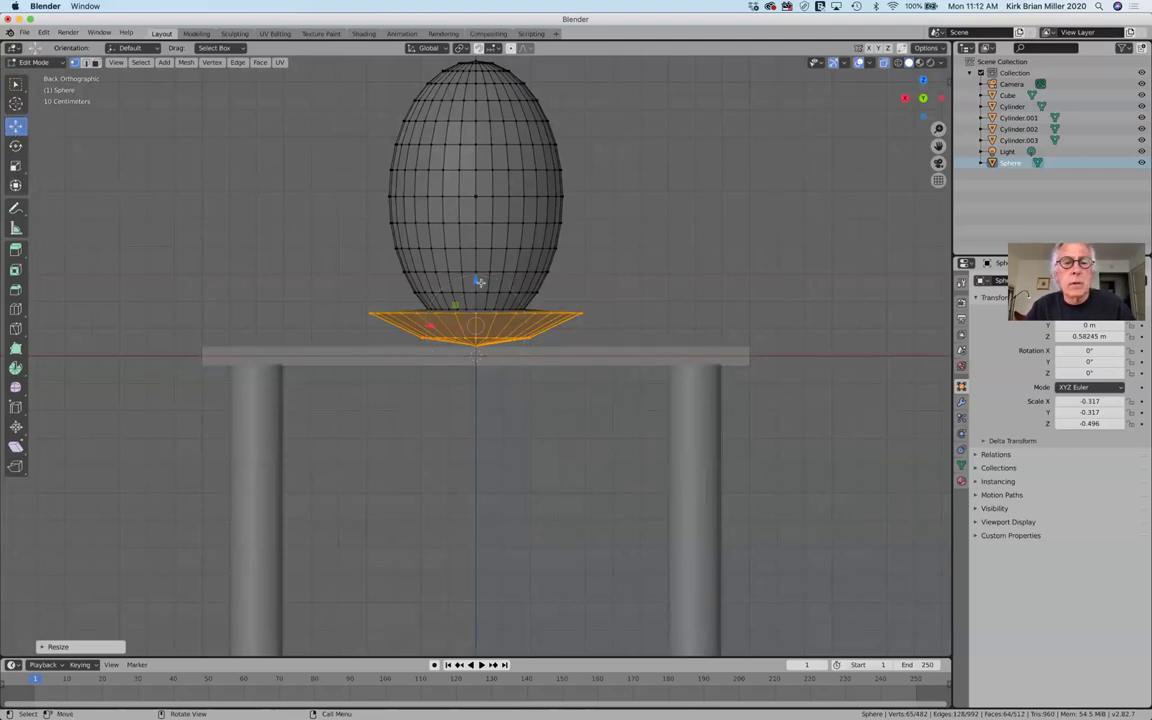
left_click_drag(474, 290, 473, 318)
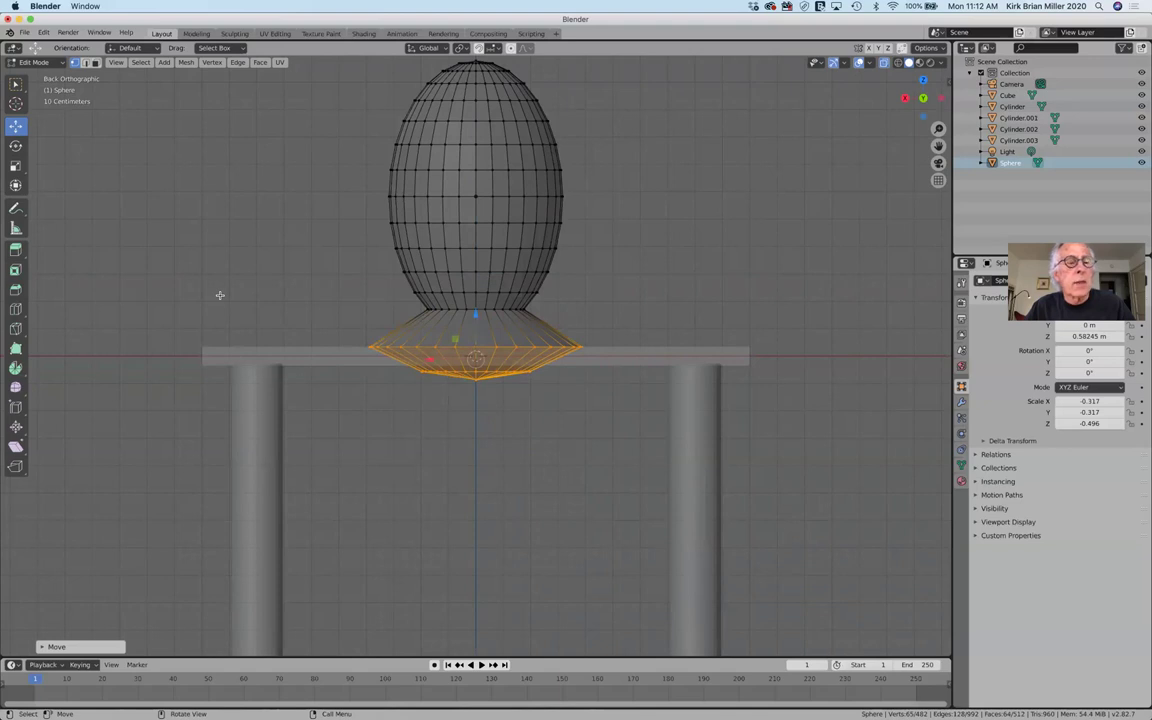
key("alt+a")
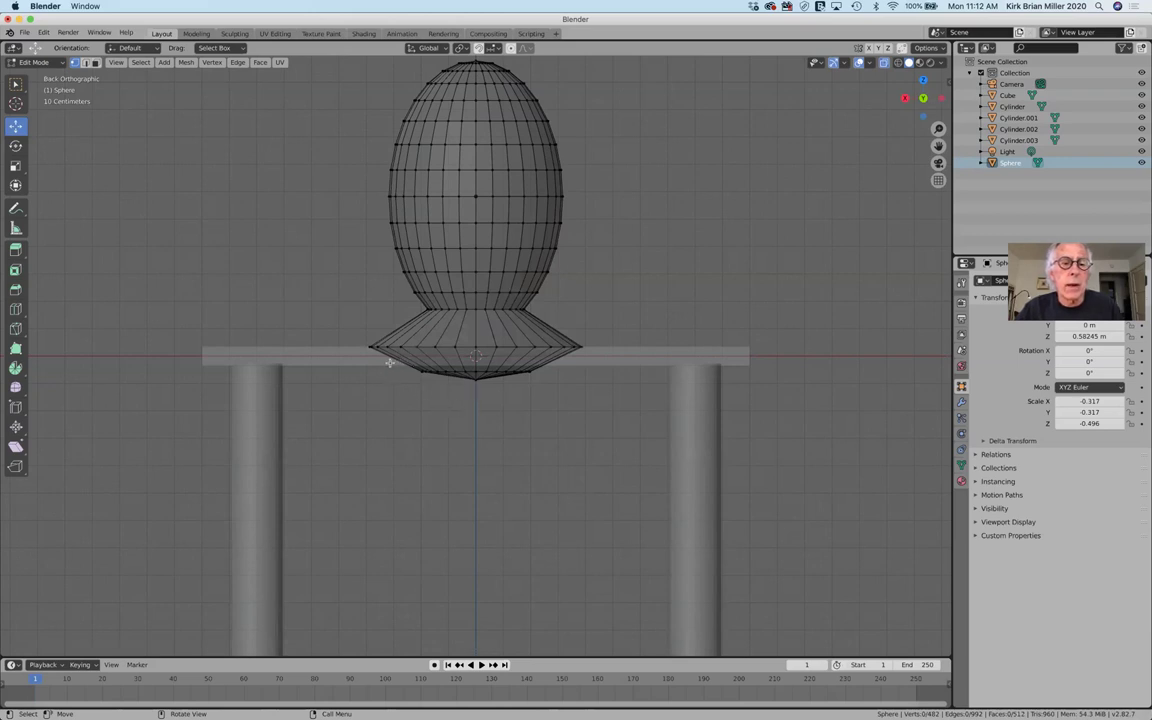
- Box-select only the vertices below the wide rim, raise them along Z into the base to hollow its underside, and deselect them
left_click_drag(395, 361, 567, 402)
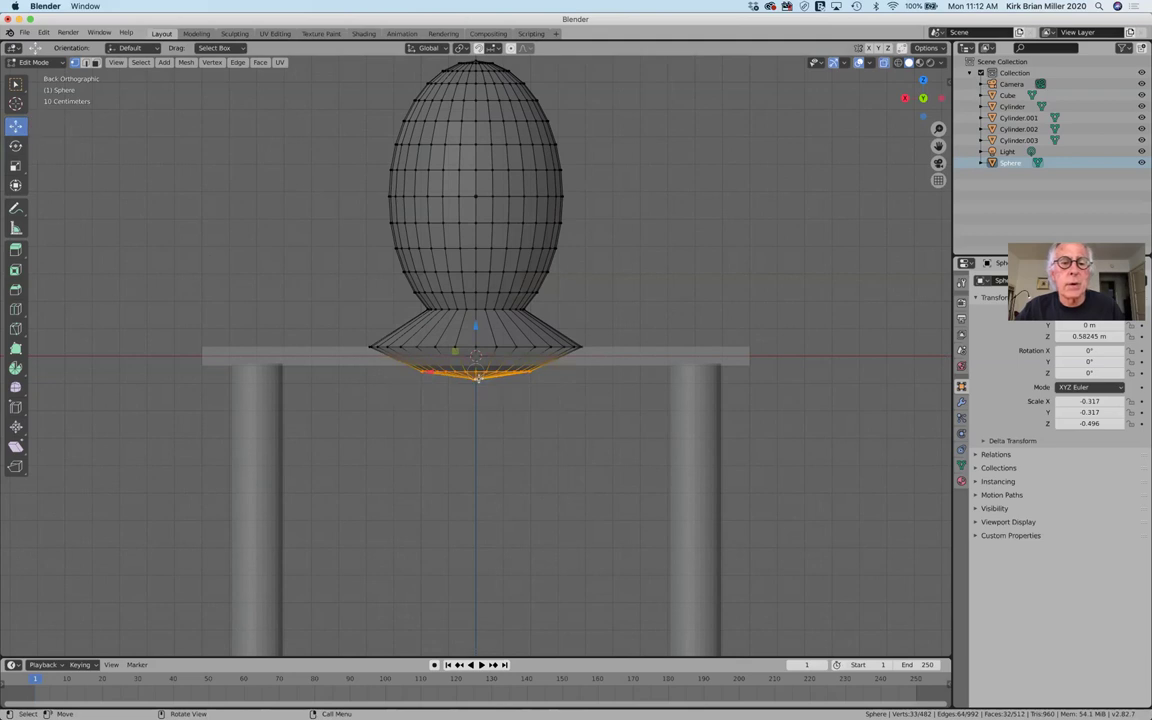
left_click_drag(476, 326, 479, 283)
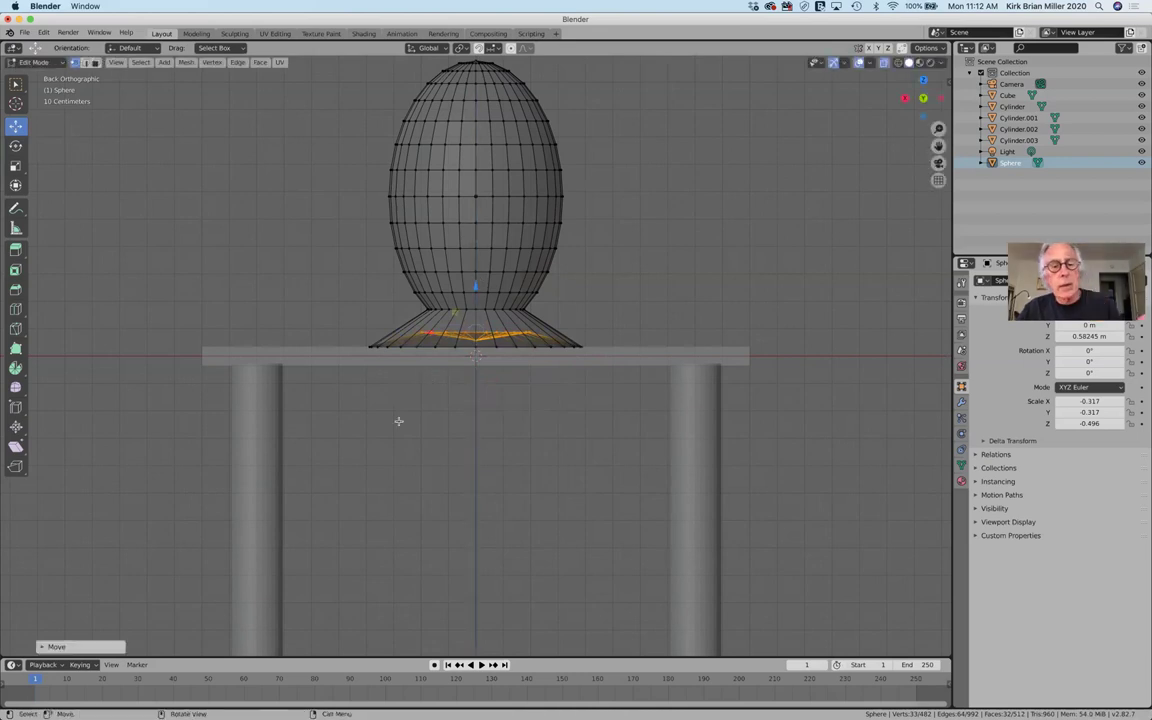
left_click(162, 257)
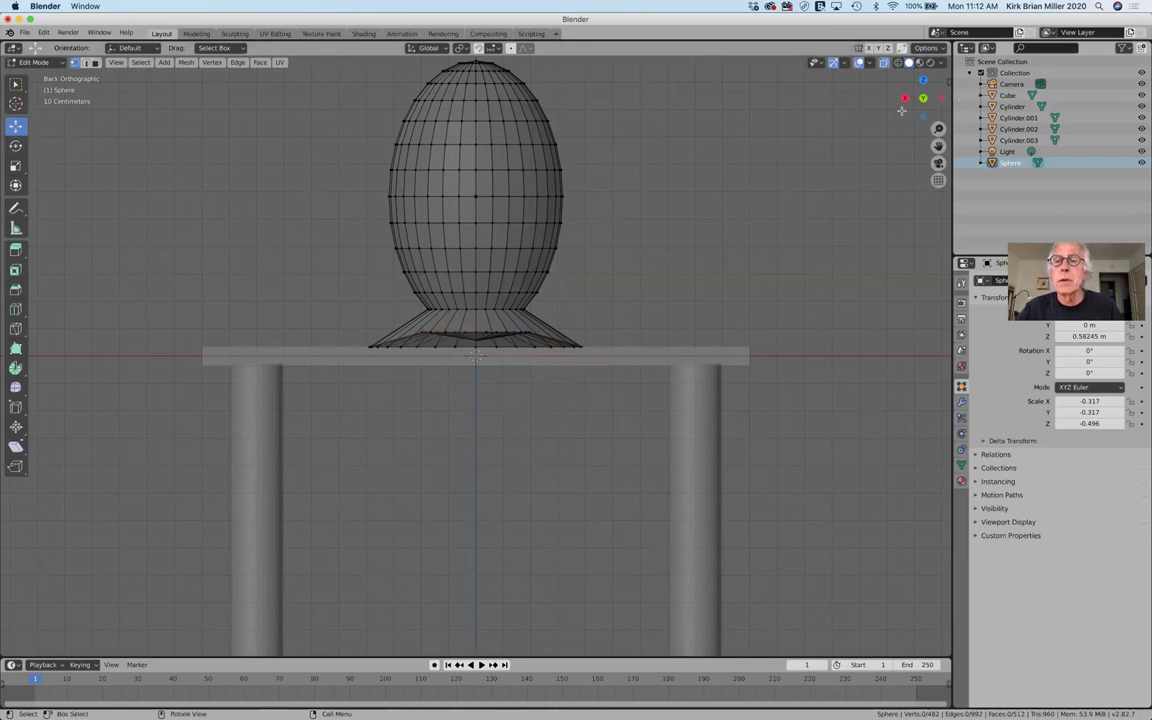
- Return the sphere to Object Mode and scale it uniformly by about 0.738
mouse_move(912, 100)
left_mouse_down()
mouse_move(914, 148)
mouse_move(914, 104)
left_mouse_up()
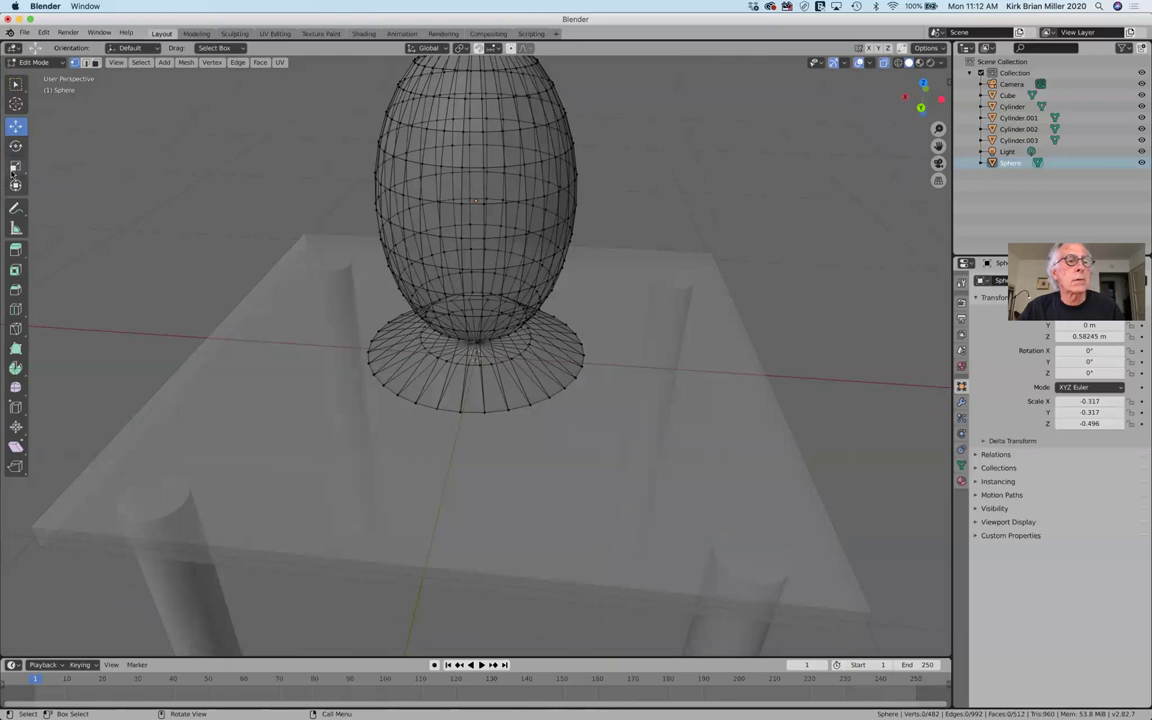
left_click(40, 62)
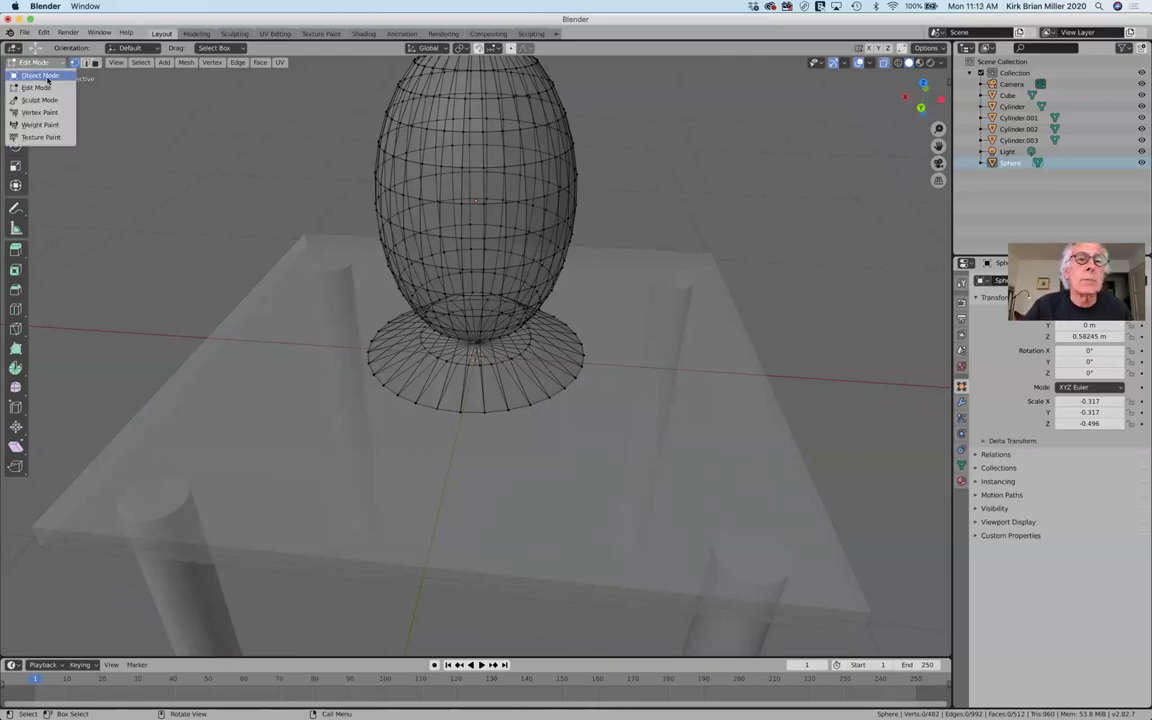
left_click(40, 76)
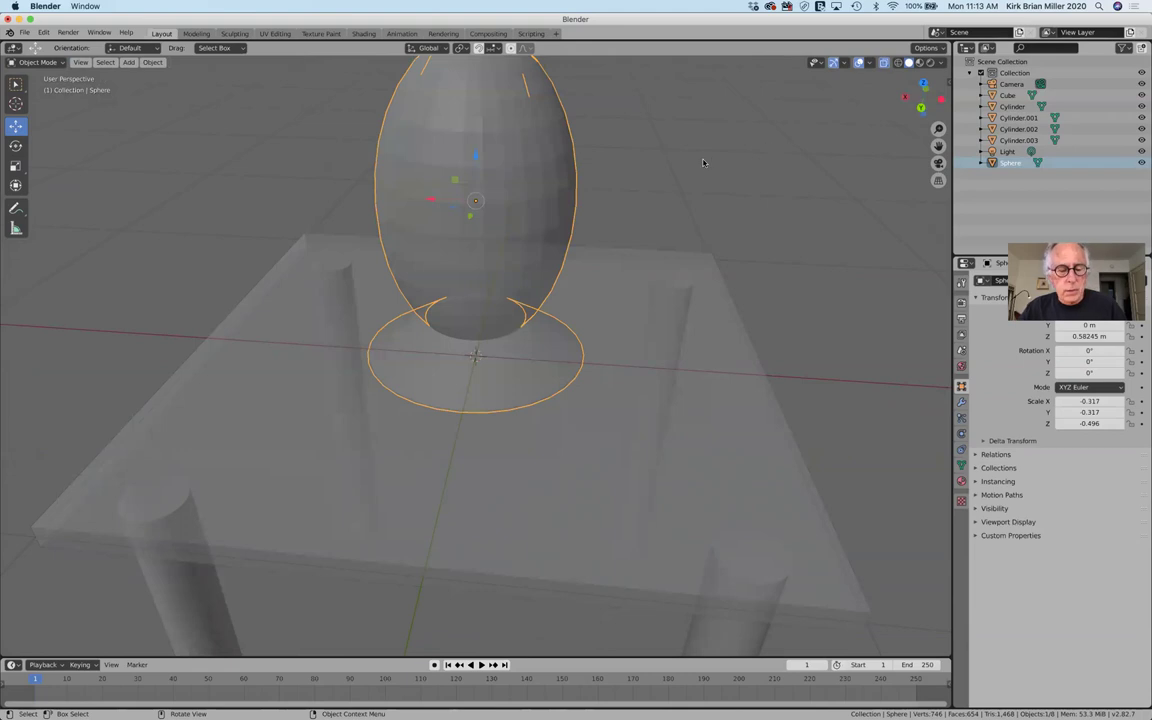
key("s")
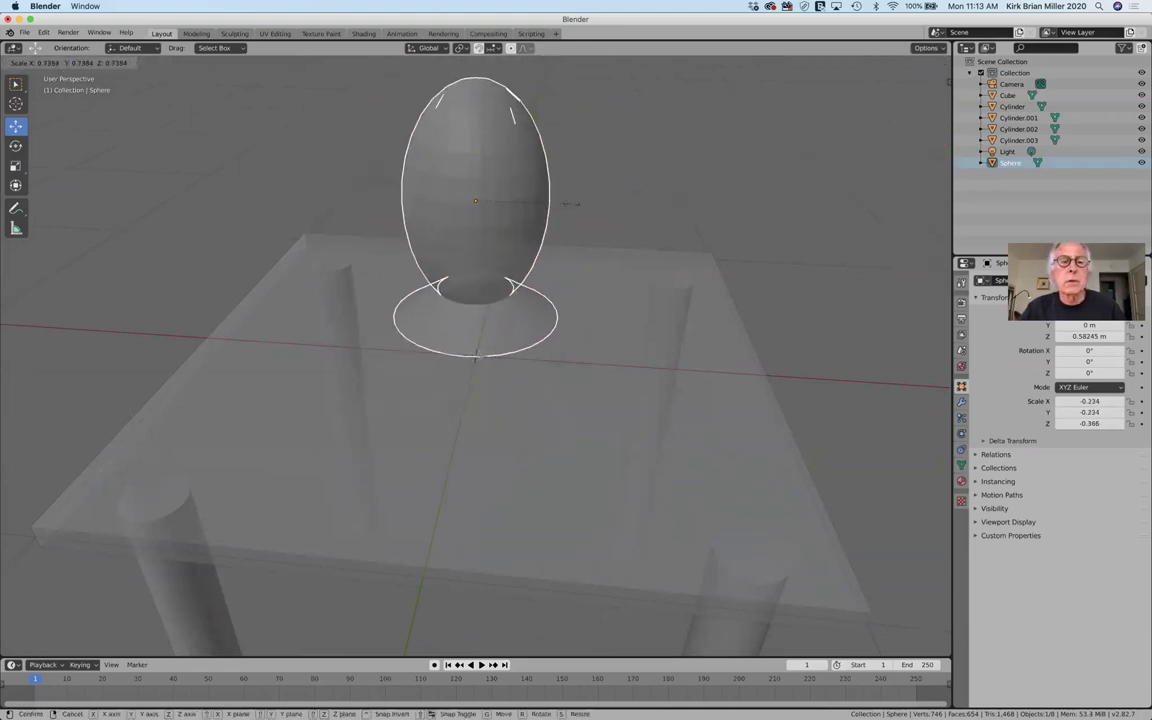
left_click(572, 203)
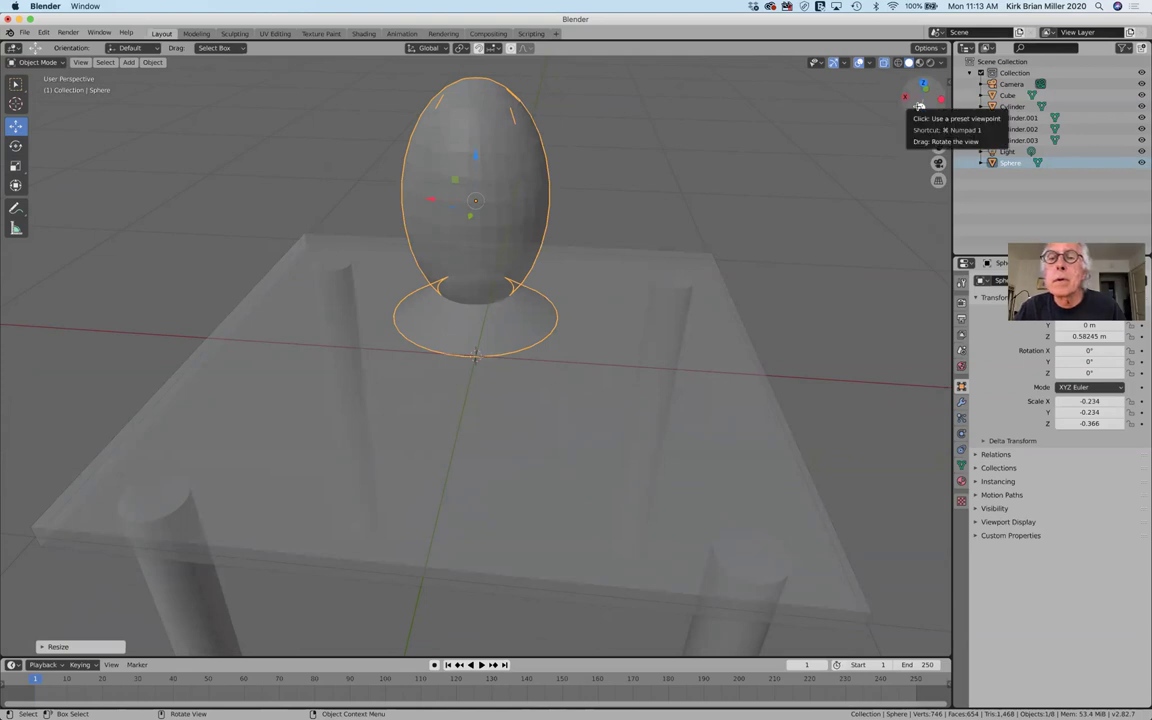
- Lower the sphere along Z to about 0.445 m so its base rests on the tabletop, and deselect it
left_click(919, 106)
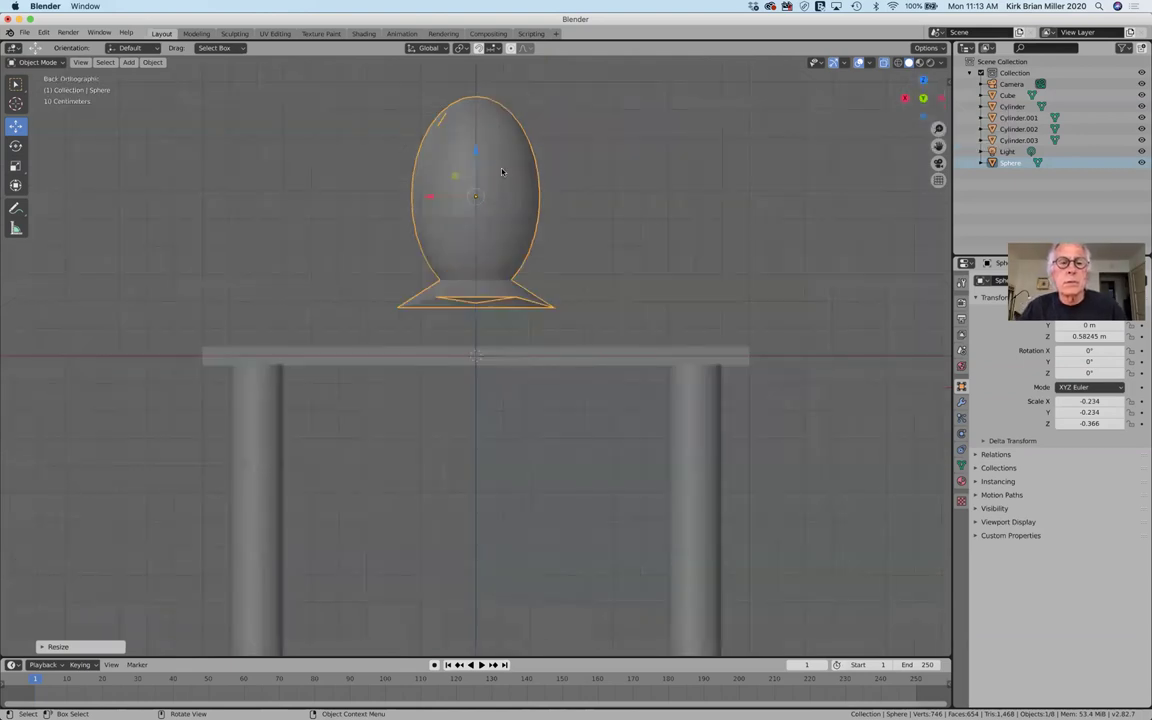
left_click_drag(475, 153, 466, 193)
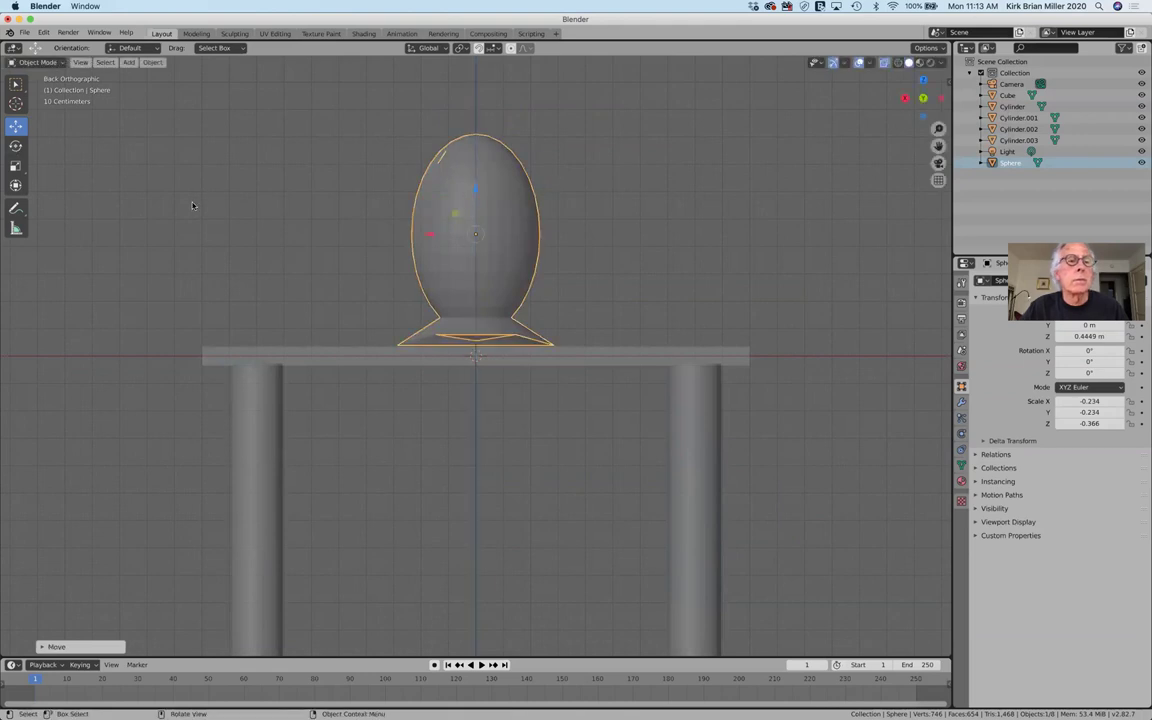
left_click(375, 205)
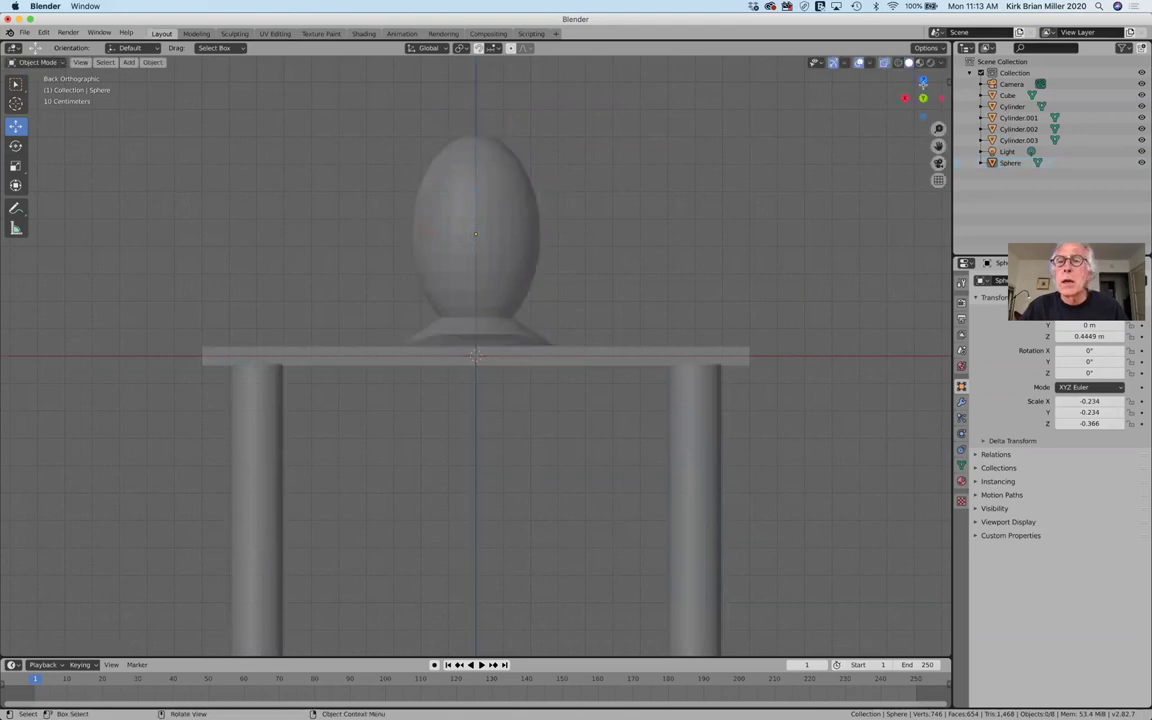
- Add a mesh cylinder at the scene's centre and scale it uniformly to about 0.392
middle_click_drag(833, 89, 757, 200)
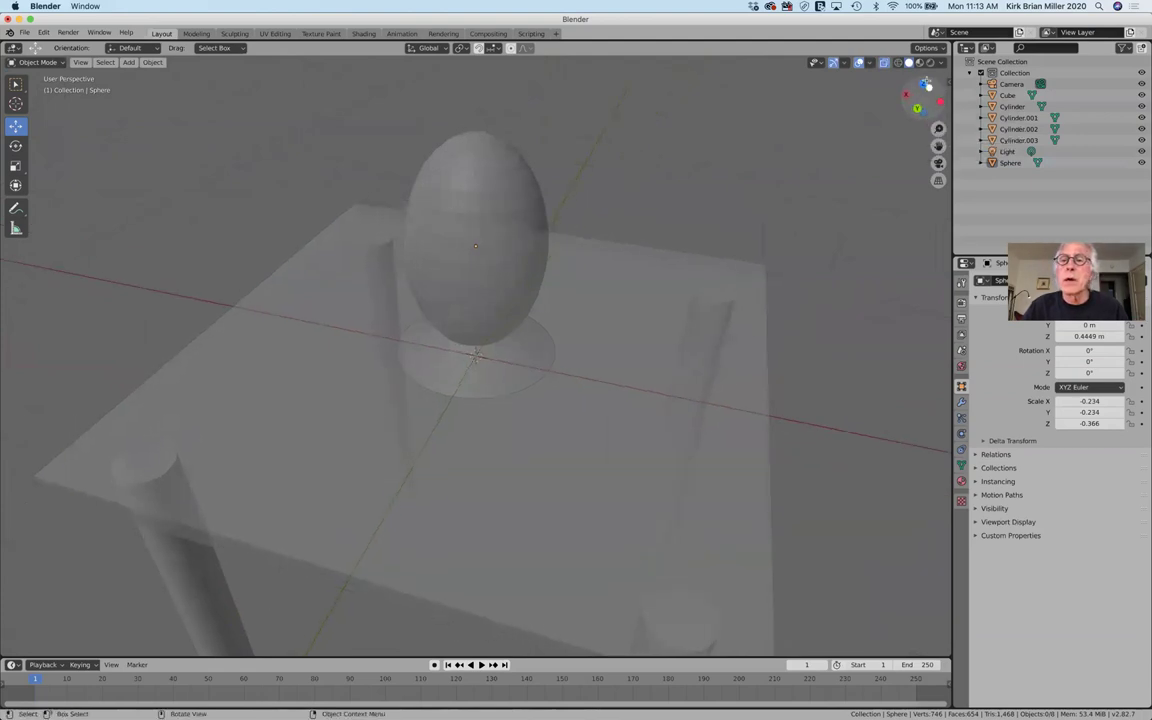
left_click(922, 84)
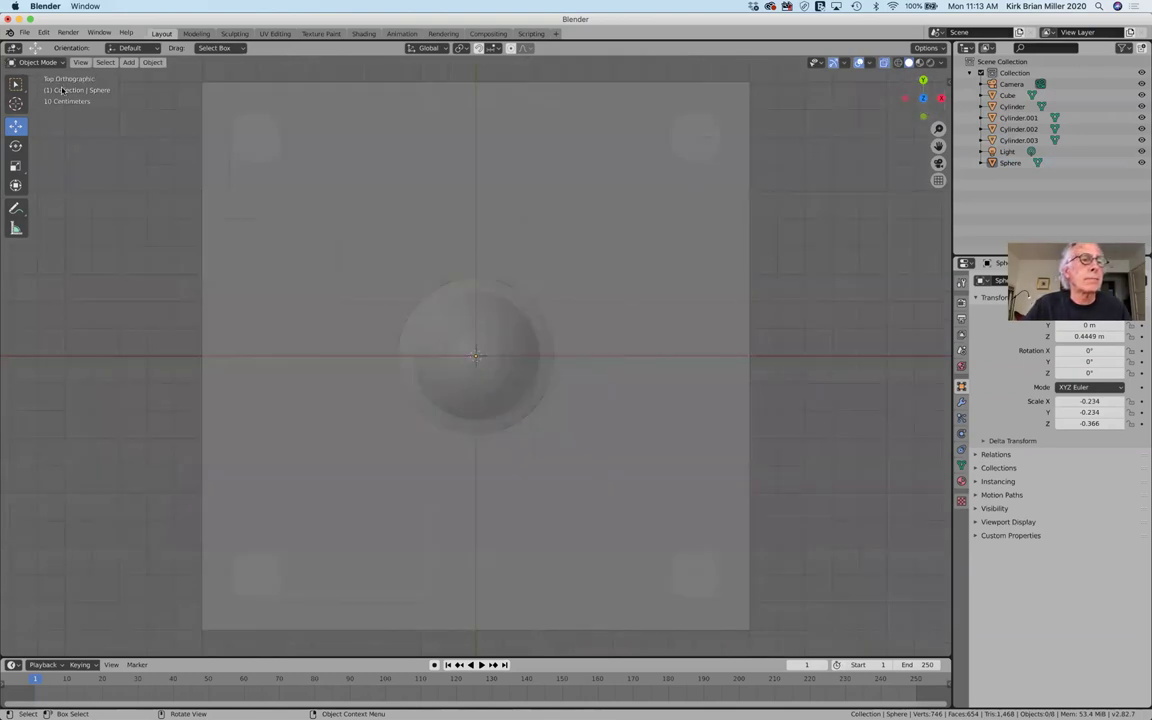
left_click(128, 63)
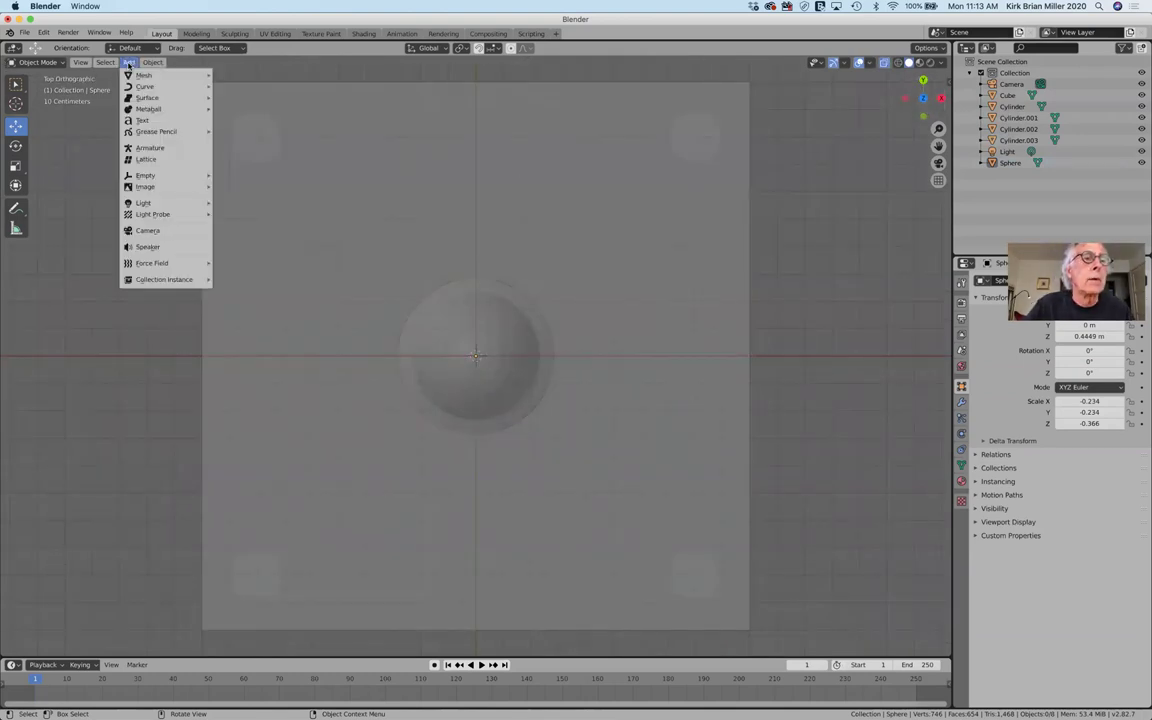
mouse_move(169, 76)
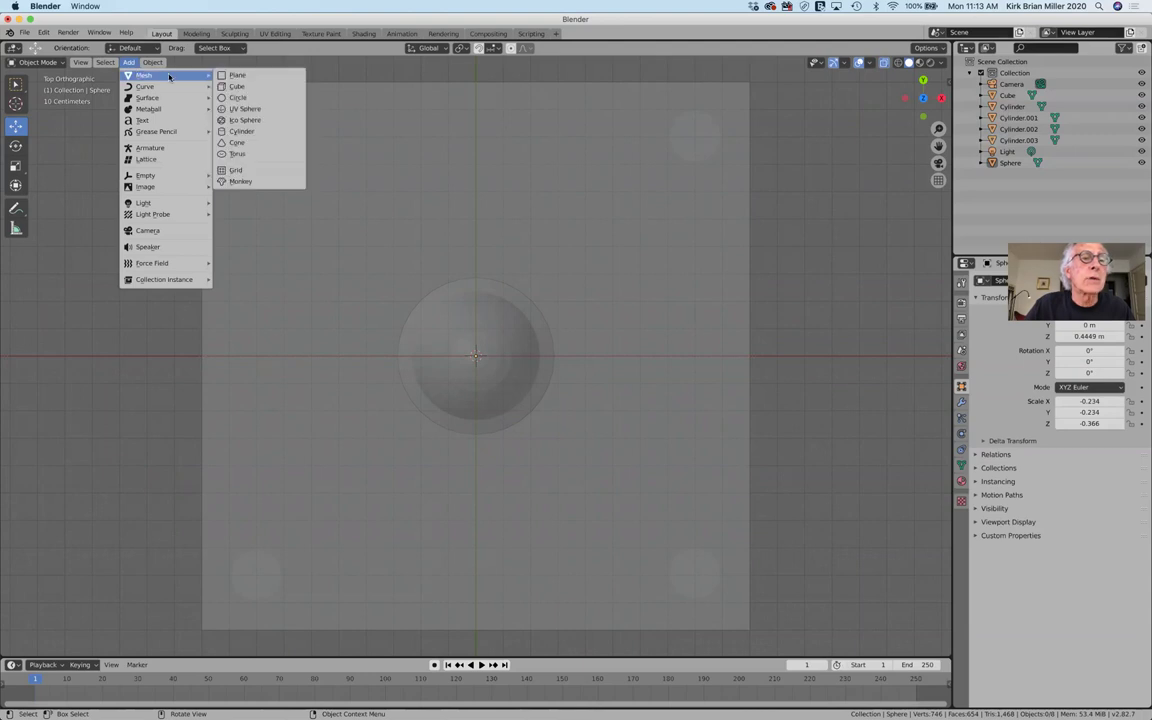
left_click(236, 131)
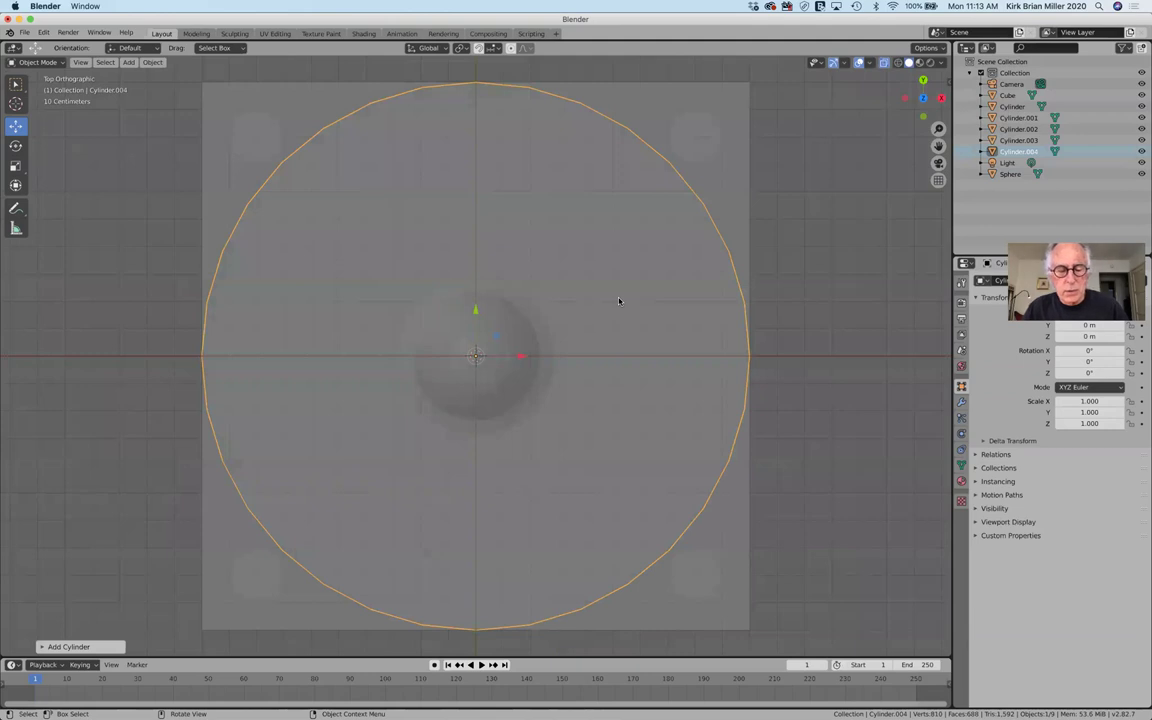
key("s")
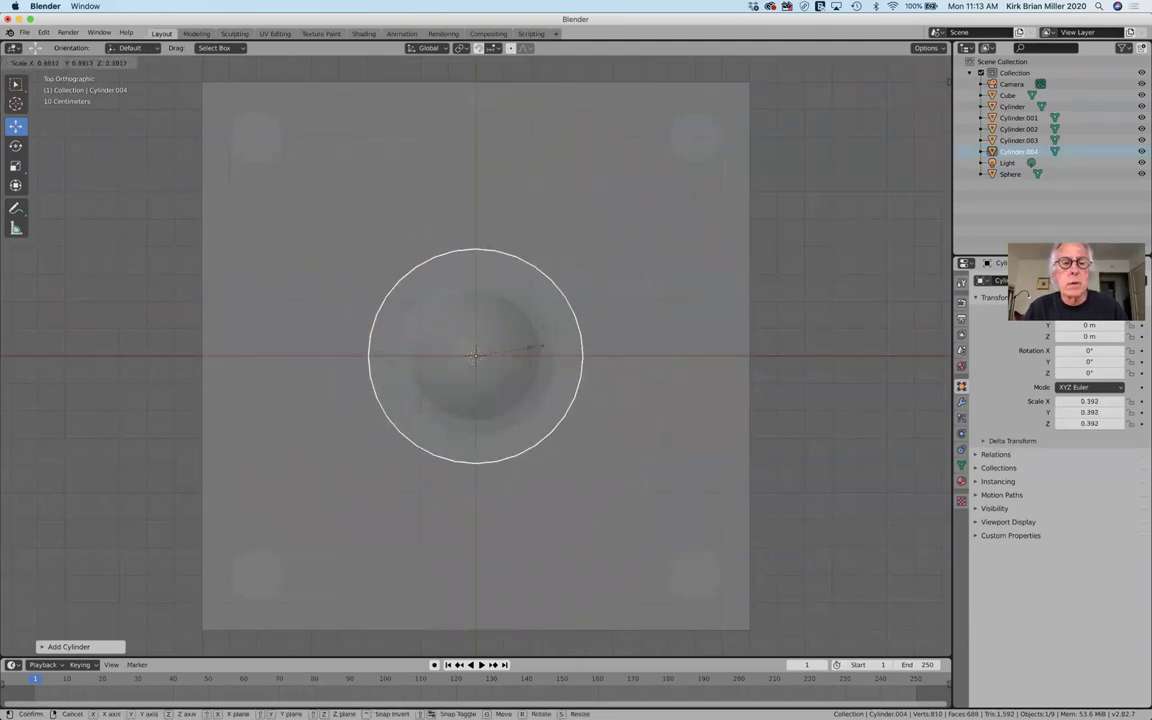
left_click(538, 348)
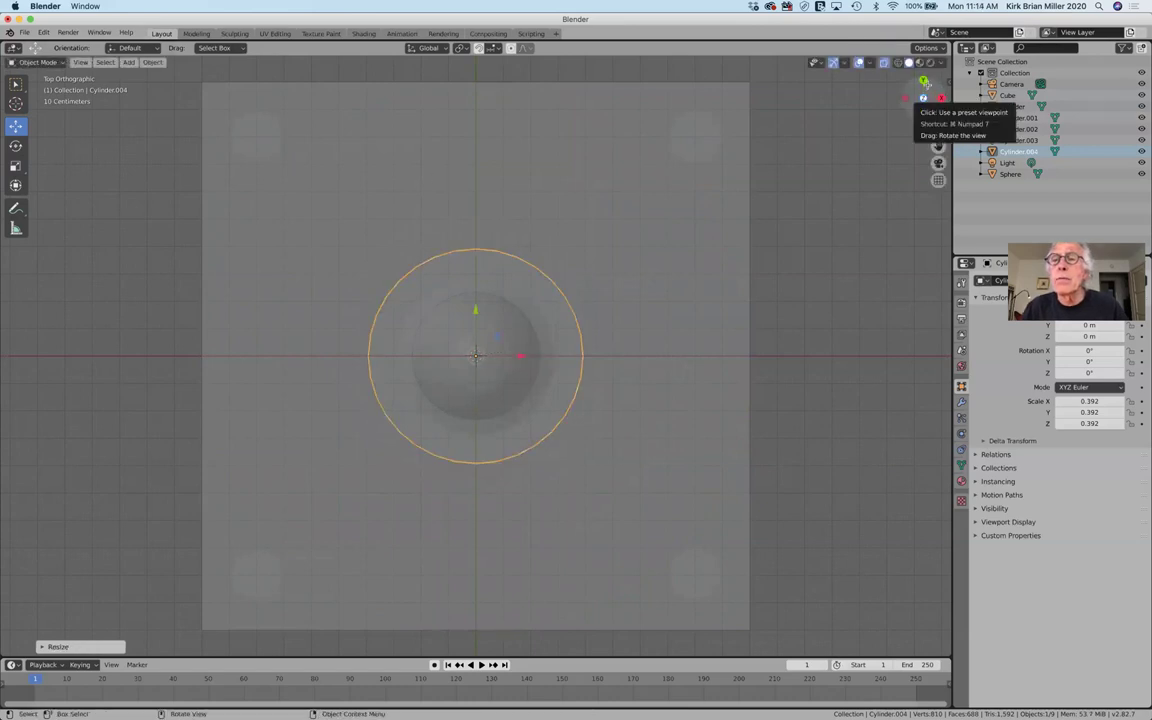
- Raise the new cylinder along Z to about 0.842 m so it covers the upper part of the egg-shaped body
left_click(923, 82)
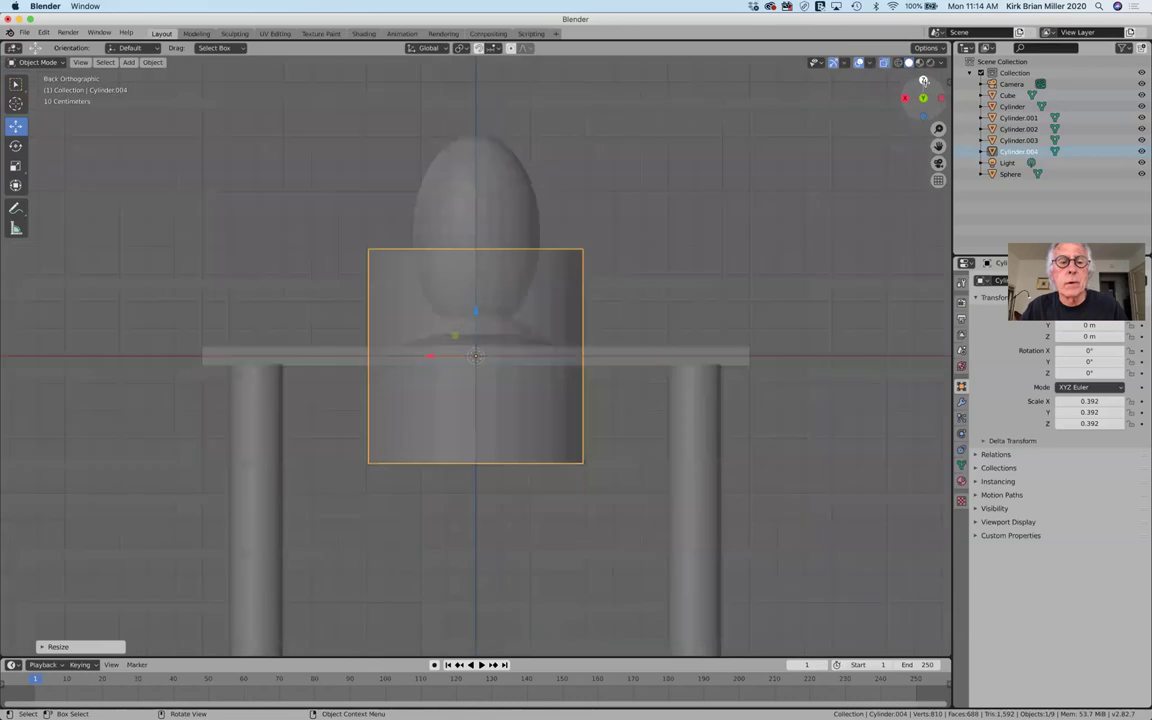
left_click_drag(474, 311, 445, 70)
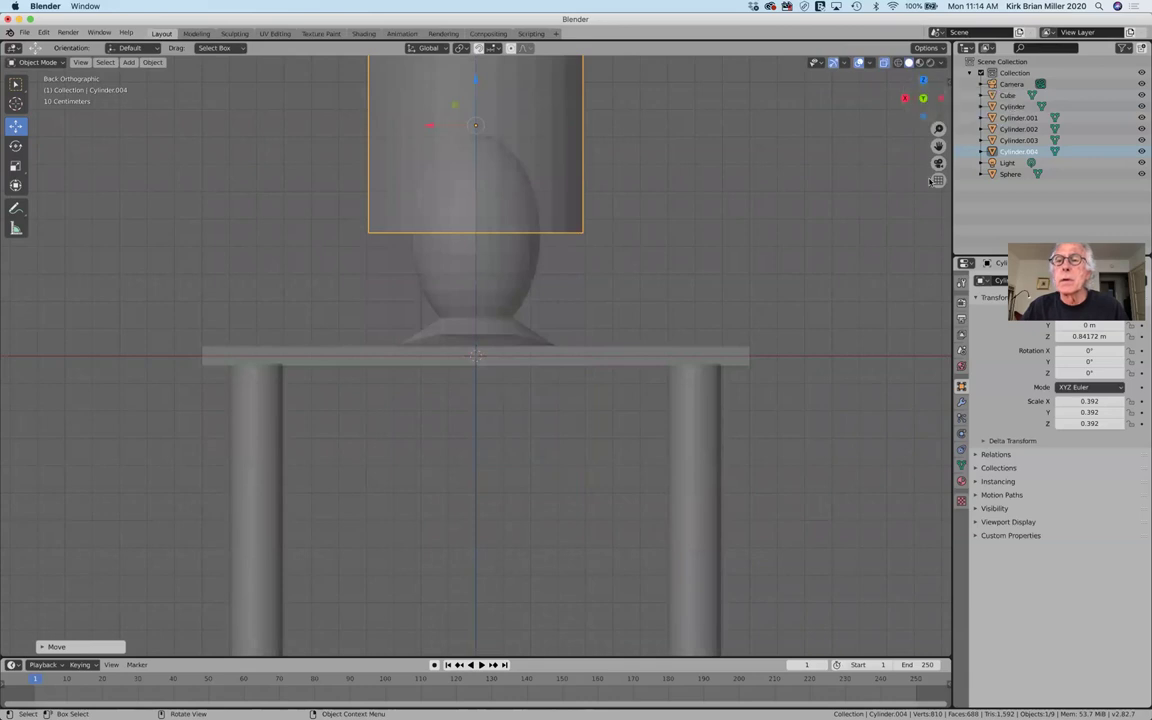
left_click_drag(938, 128, 938, 165)
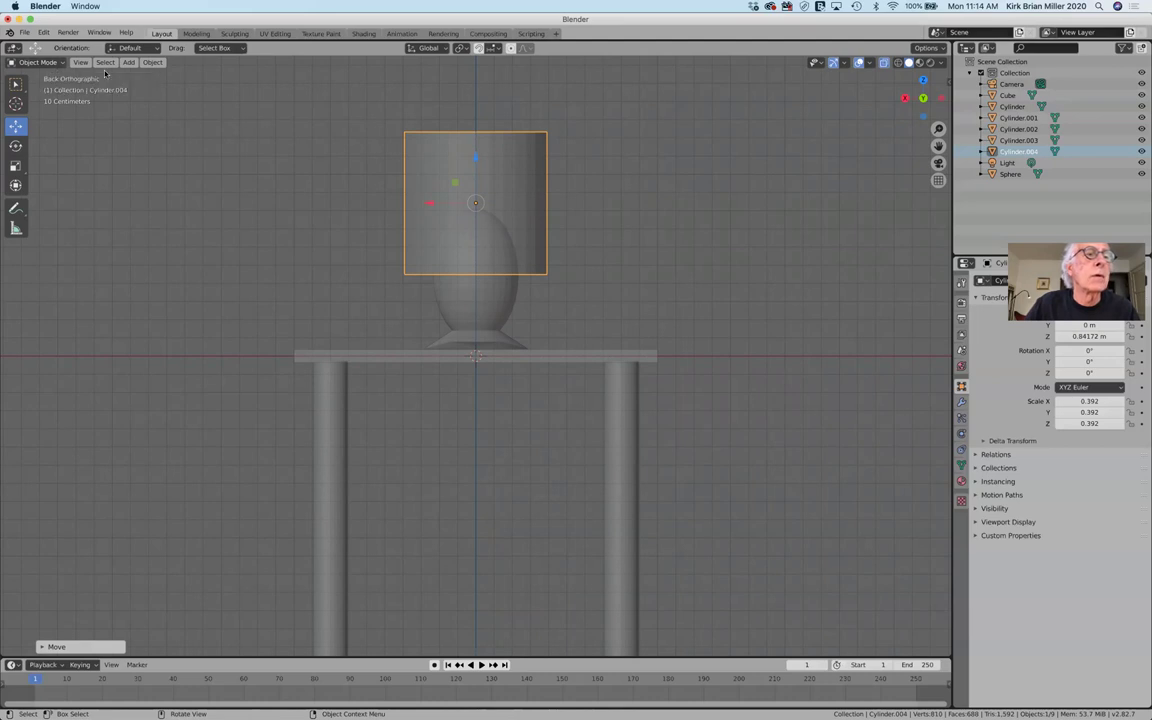
left_click(102, 63)
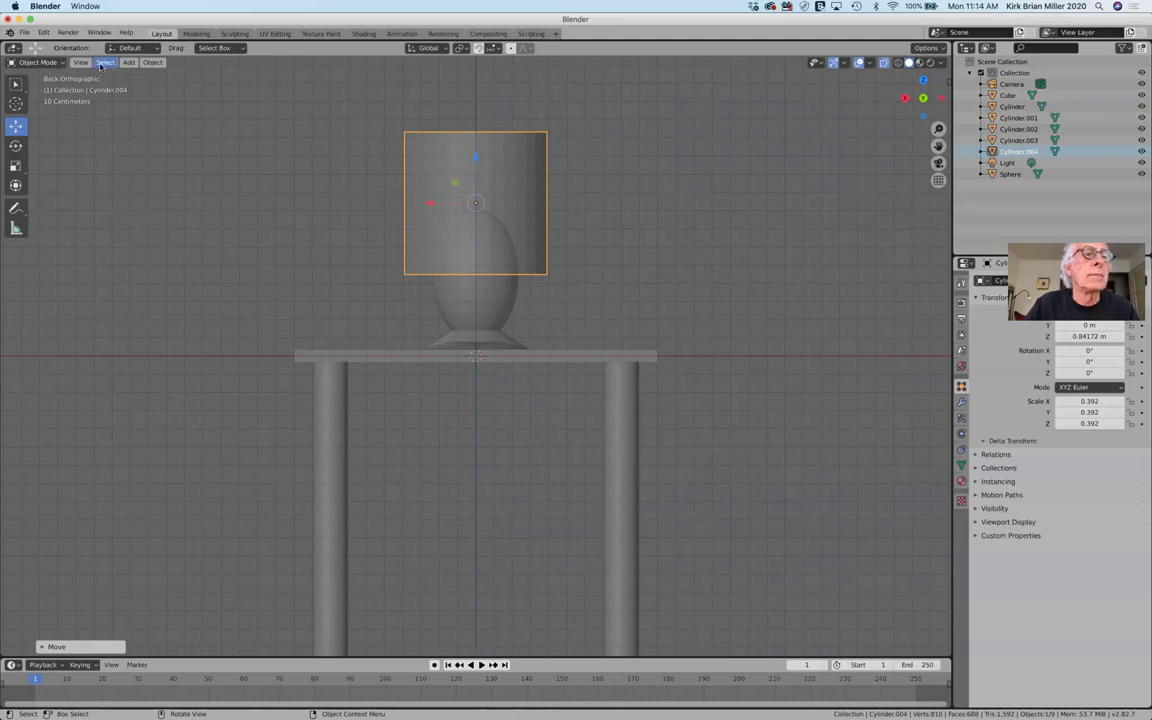
- Switch to the Modeling workspace, clear the cylinder's vertex selection and set the selection mode to faces
left_click(197, 34)
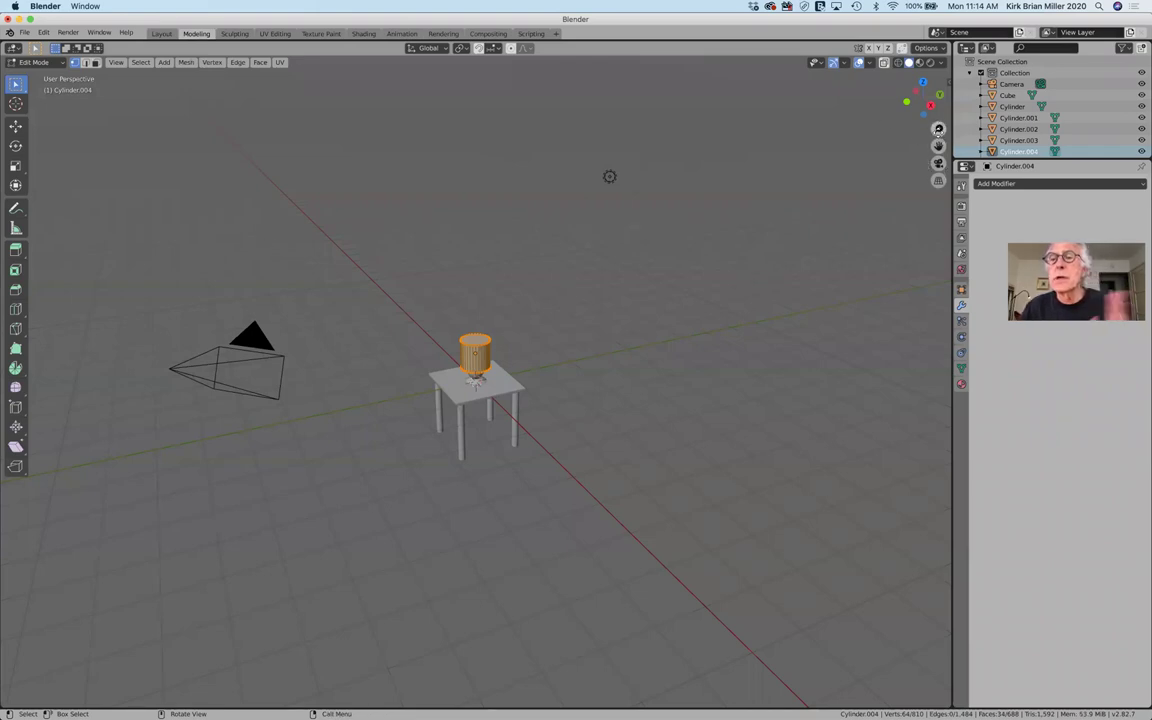
mouse_move(938, 129)
left_mouse_down()
mouse_move(938, 150)
mouse_move(938, 70)
mouse_move(938, 160)
mouse_move(938, 135)
left_mouse_up()
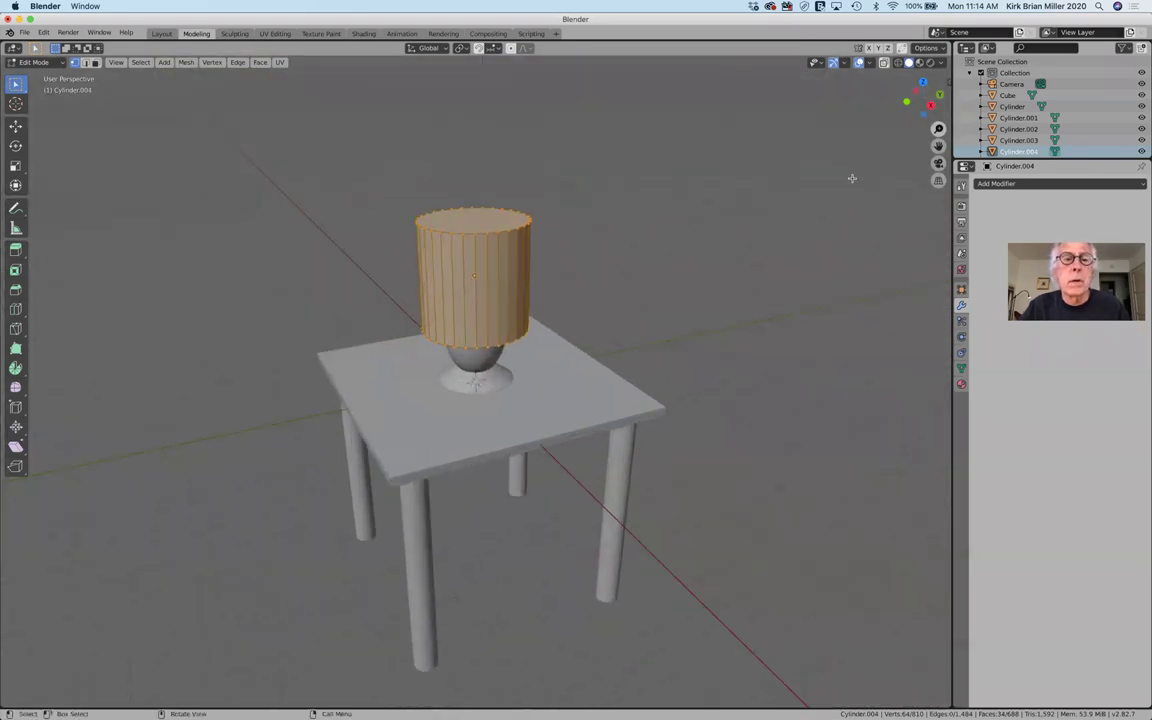
left_click(673, 252)
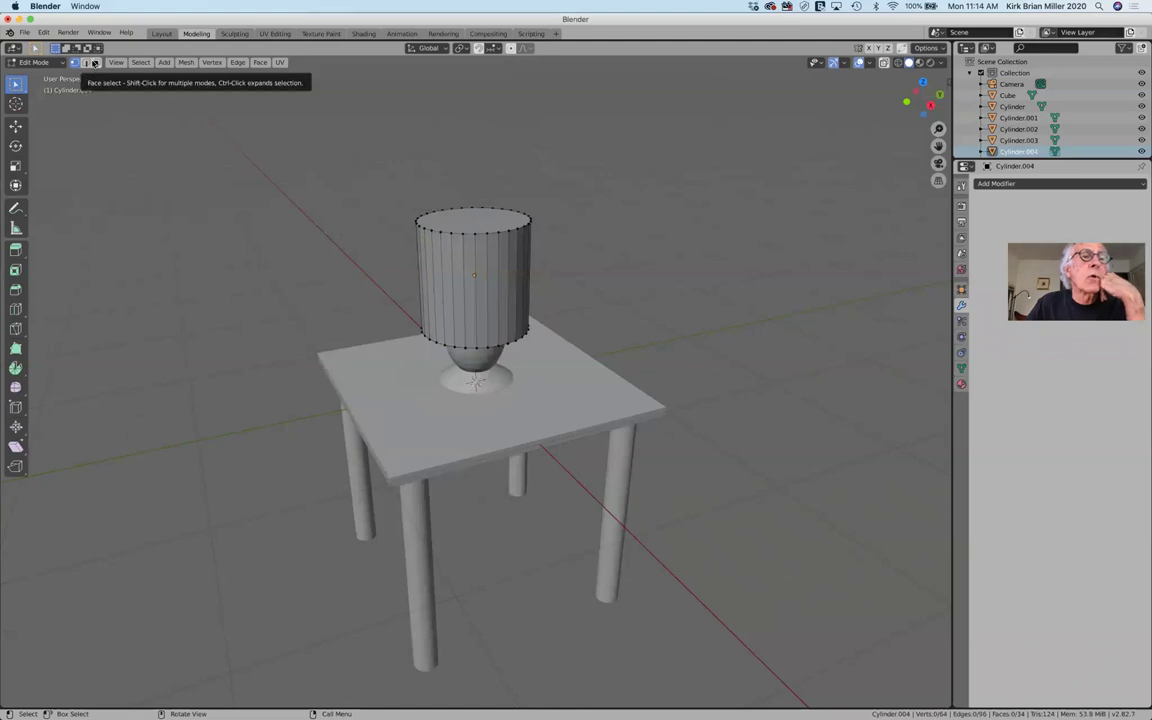
left_click(95, 63)
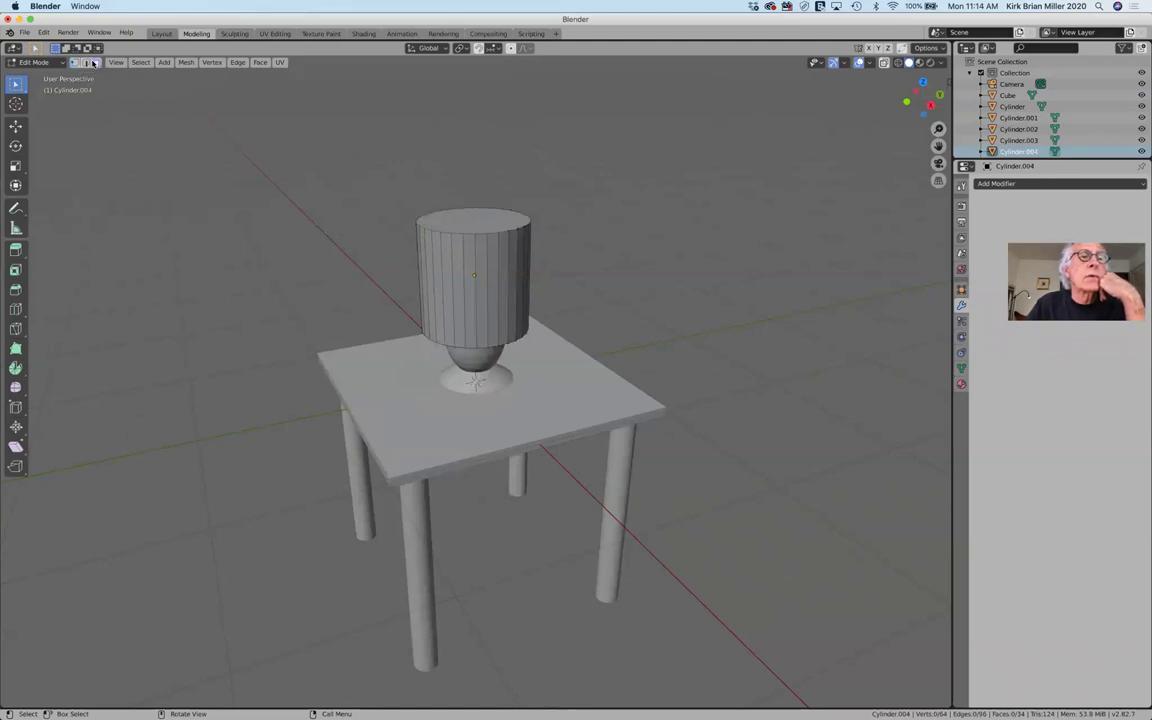
- Delete the flat top and bottom faces of the shade cylinder so it is open at both ends
left_click(491, 222)
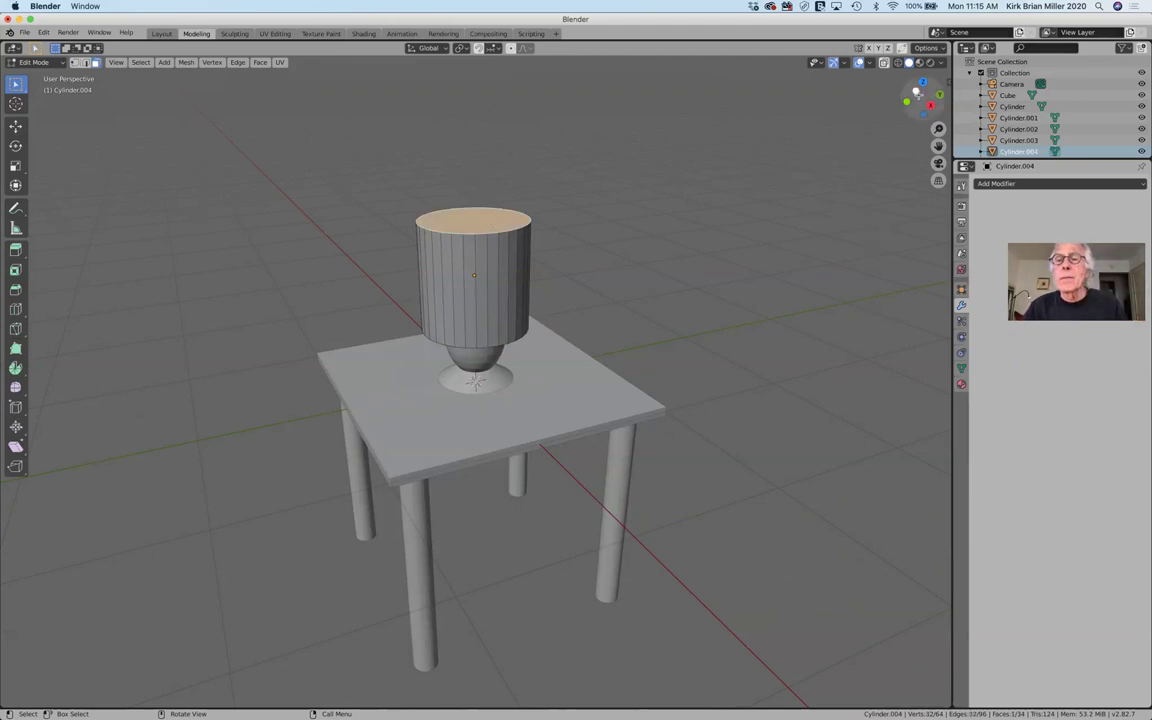
left_click_drag(917, 95, 479, 352)
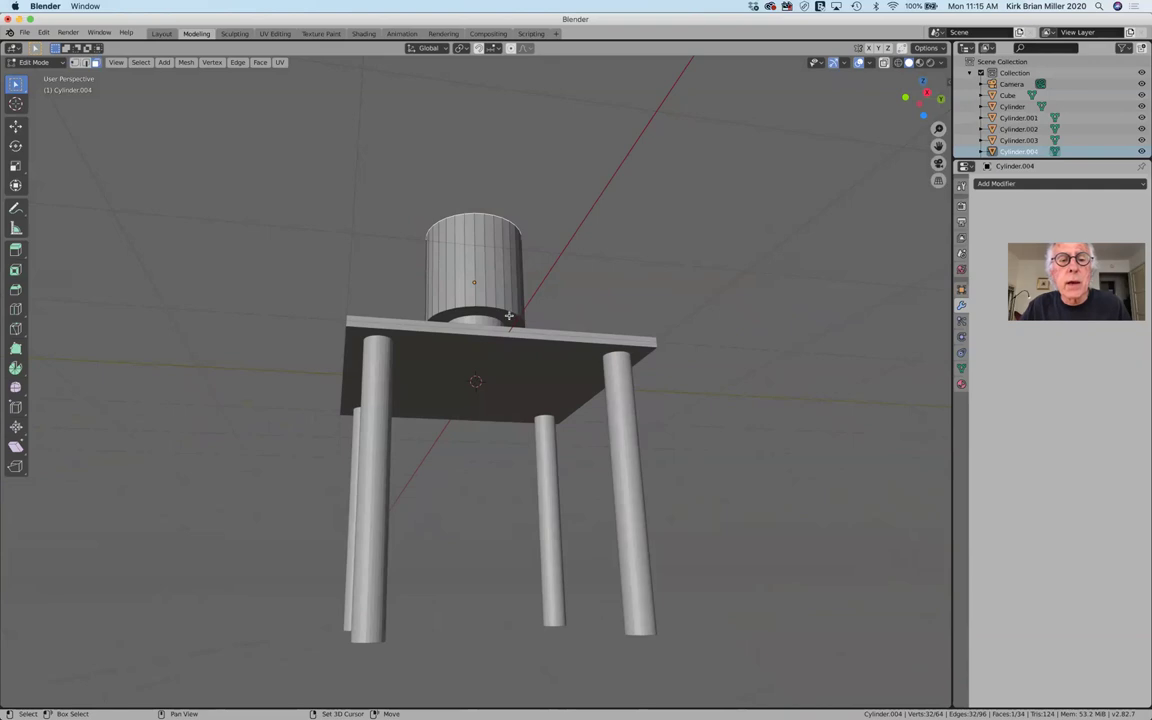
left_click(509, 316, "shift")
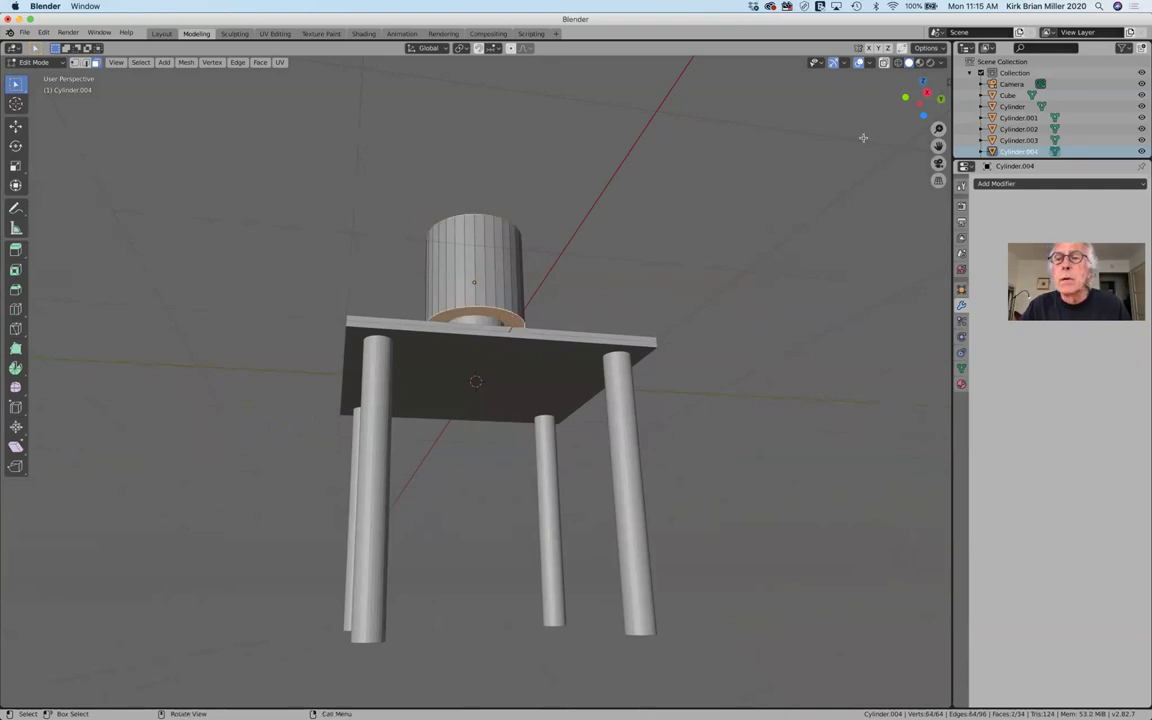
left_click_drag(912, 100, 905, 180)
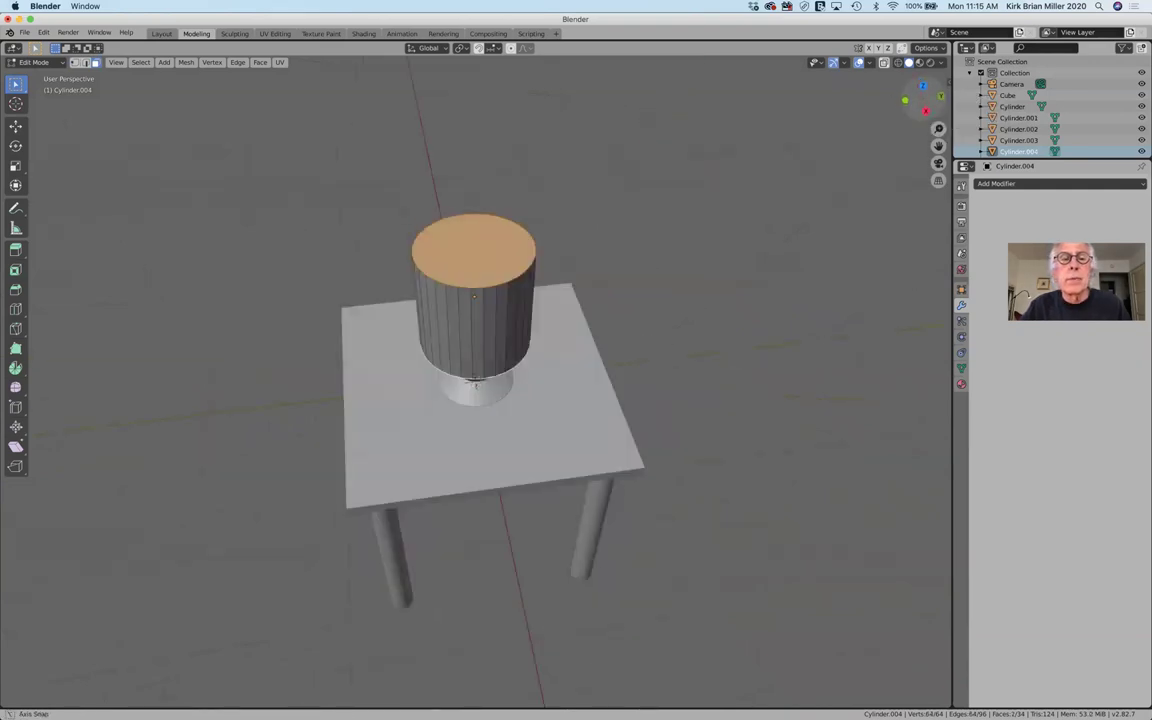
right_click(598, 200)
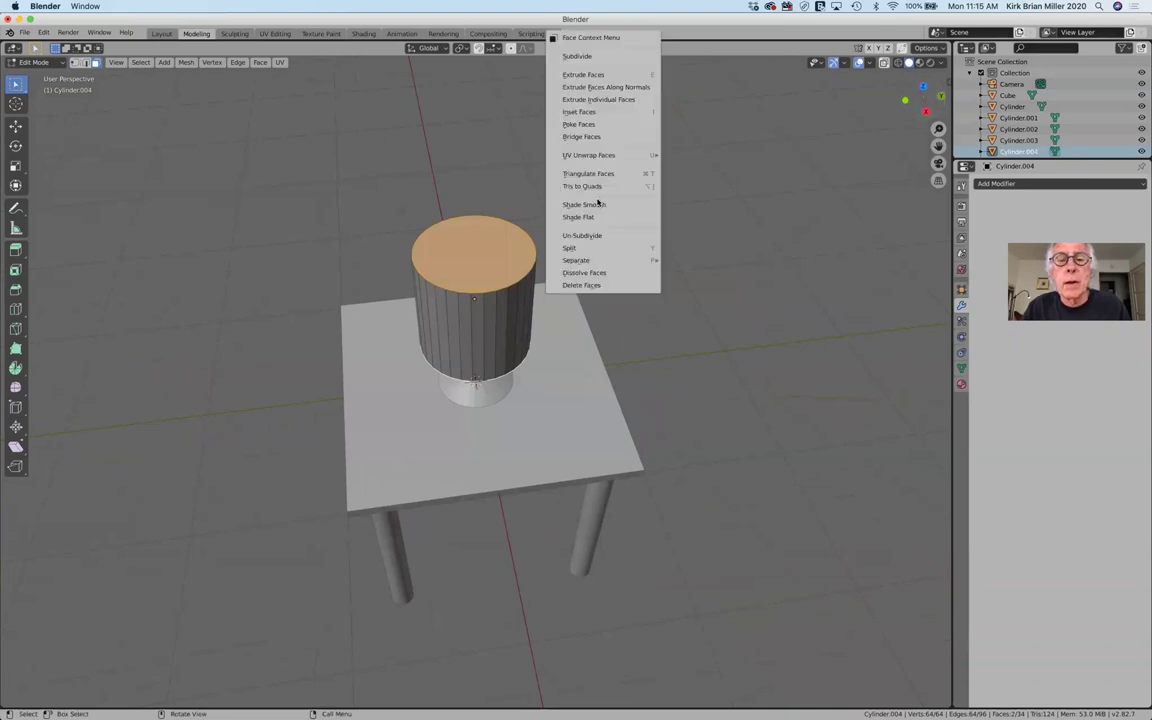
left_click(598, 287)
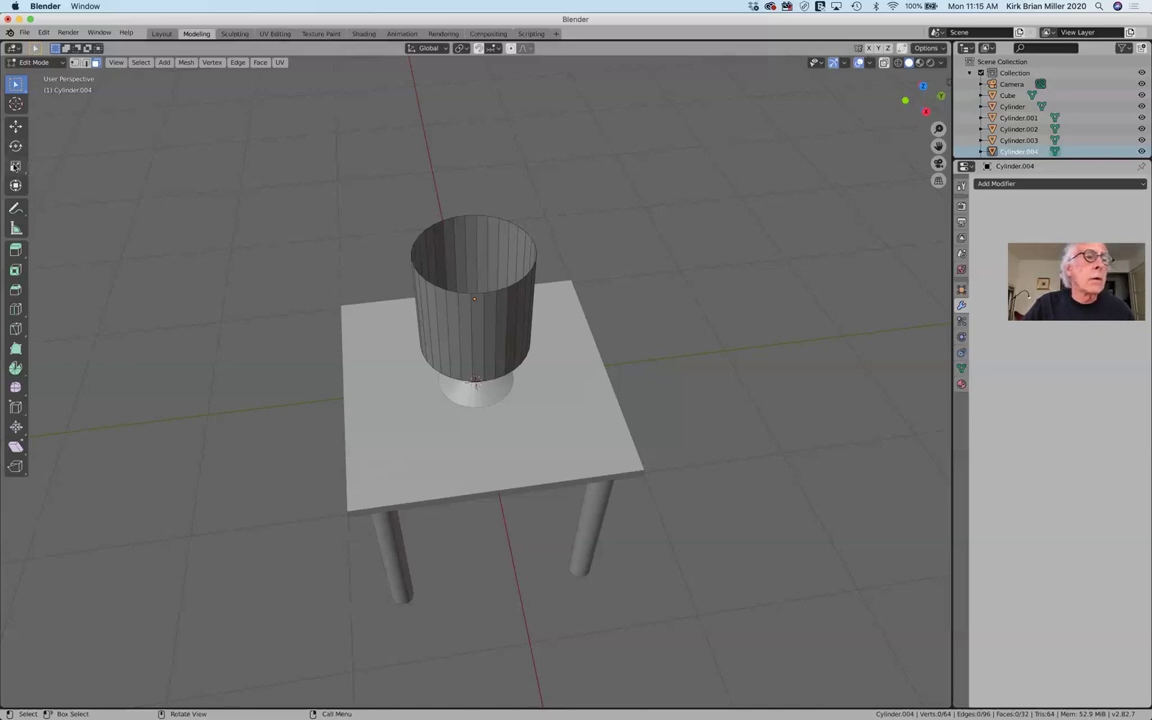
- Set the shade cylinder's selection mode to vertices and show the model in the back orthographic view
left_click(74, 62)
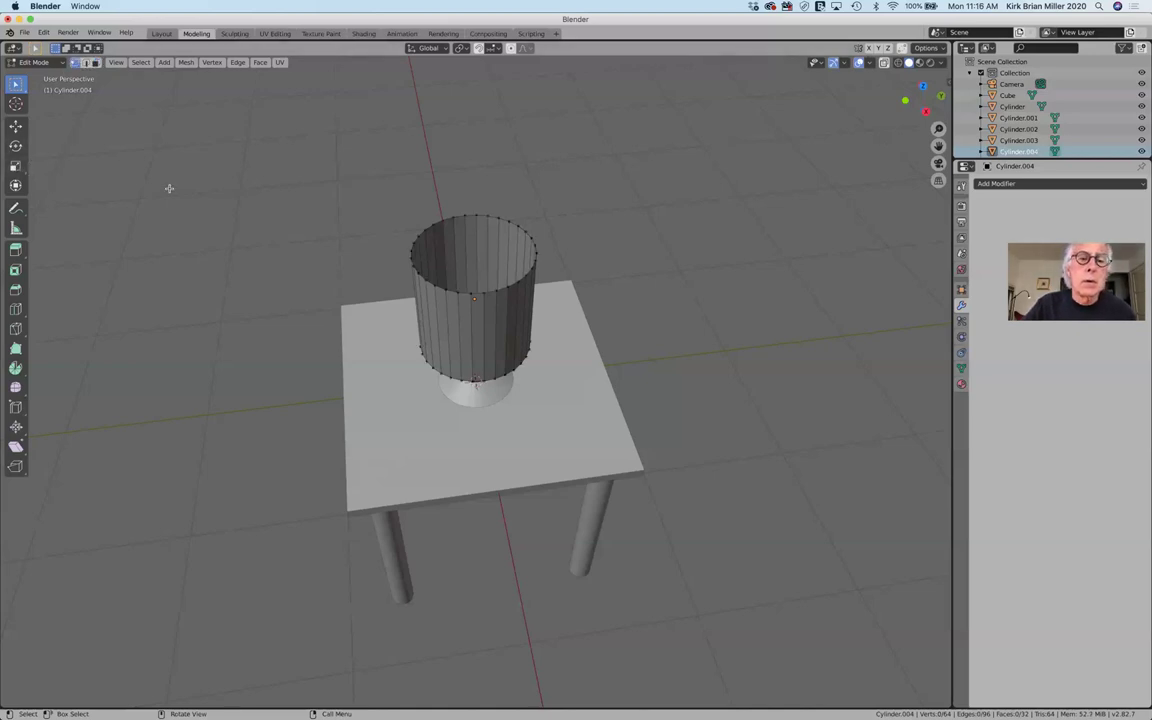
left_click(916, 112)
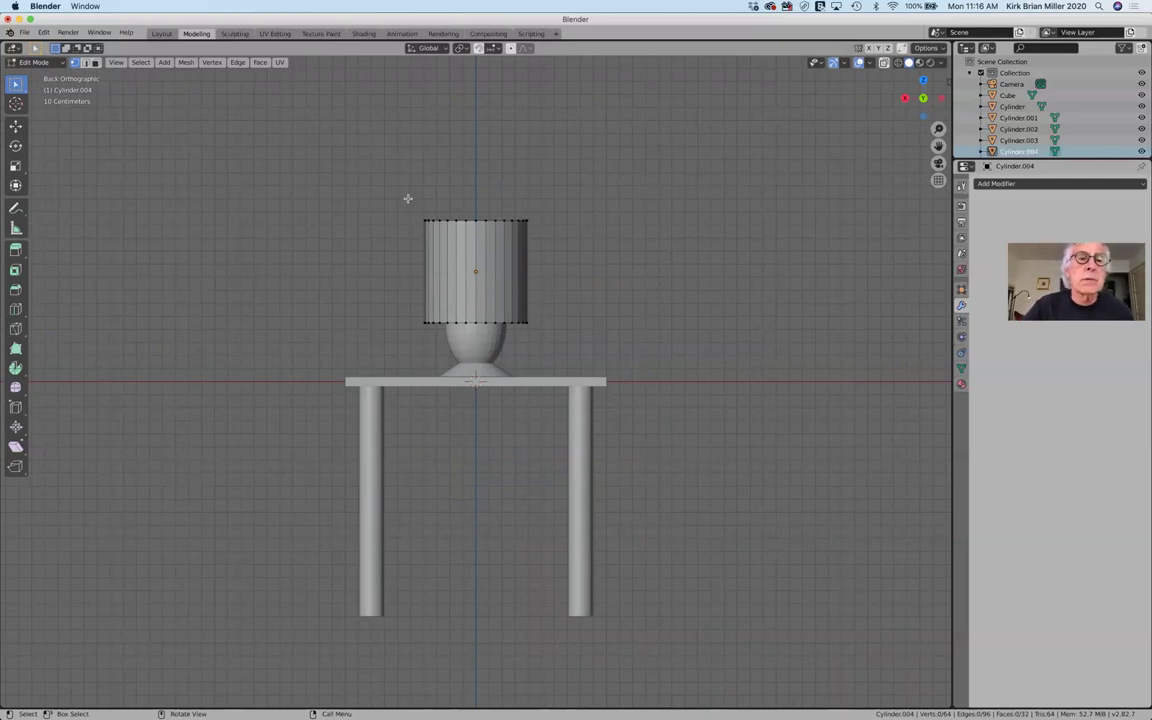
- Try to narrow the shade's top by scaling only its front-visible upper vertices in solid shading, and undo the resize
left_click_drag(399, 202, 547, 234)
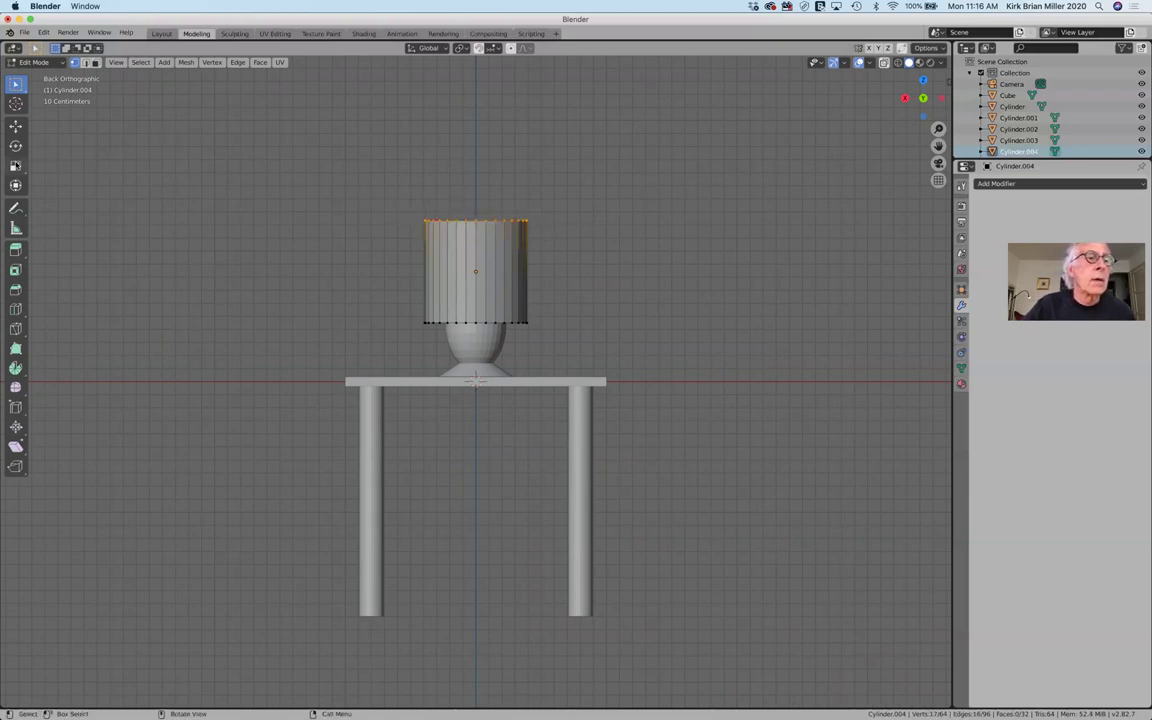
left_click(15, 164)
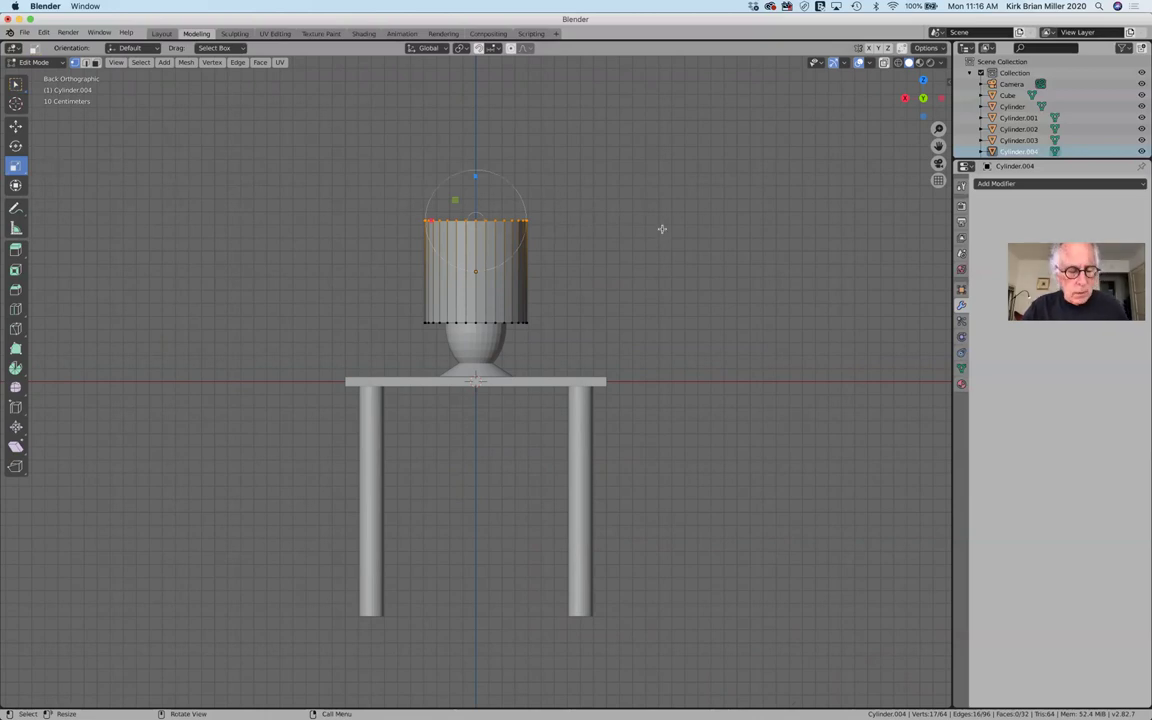
key("s")
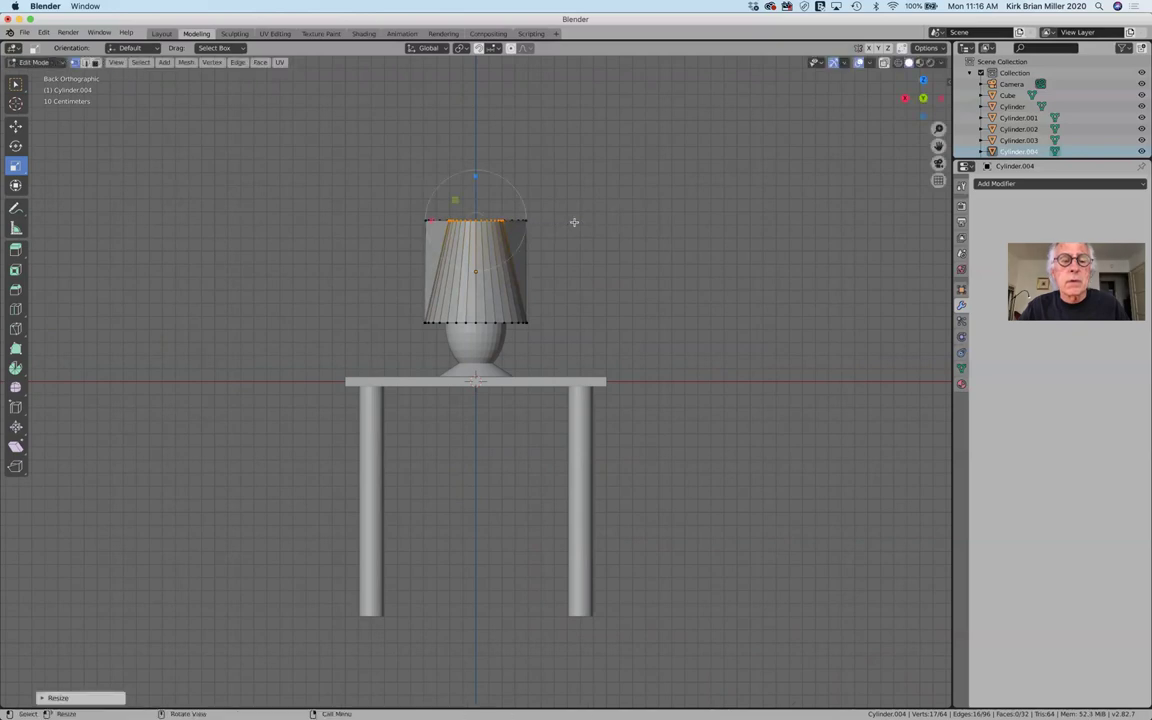
key("super+z")
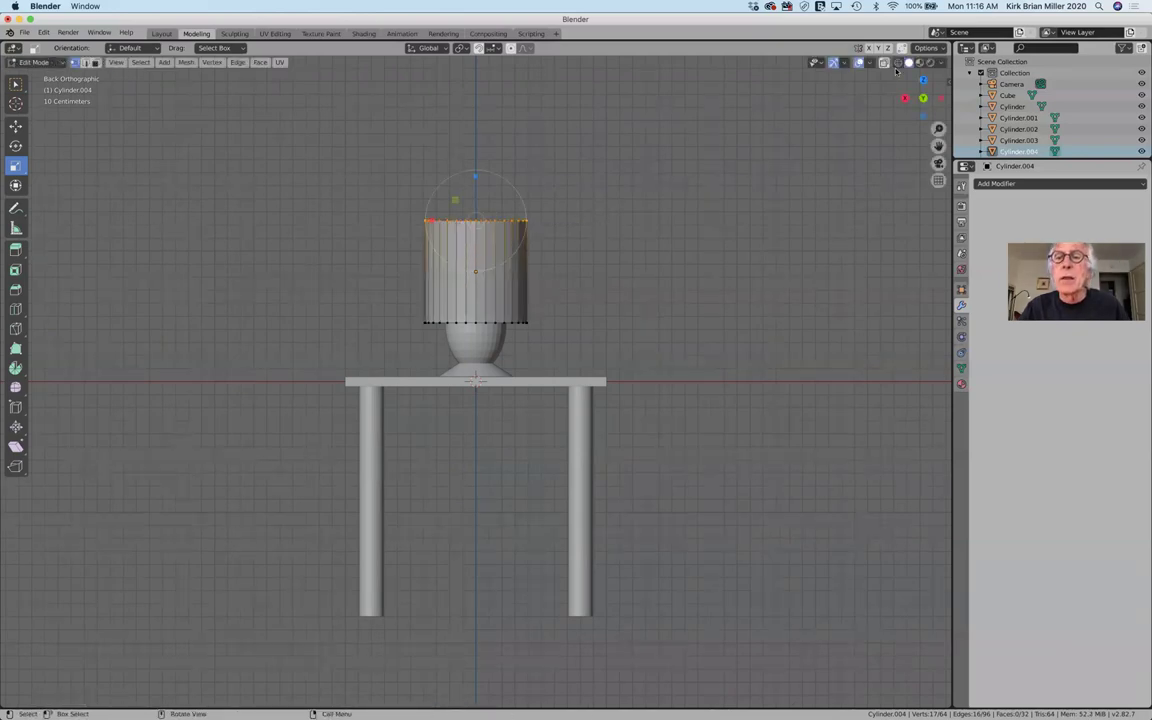
- Switch the viewport to wireframe shading and select the shade's entire upper ring of vertices, including those at the back
key("shift+z")
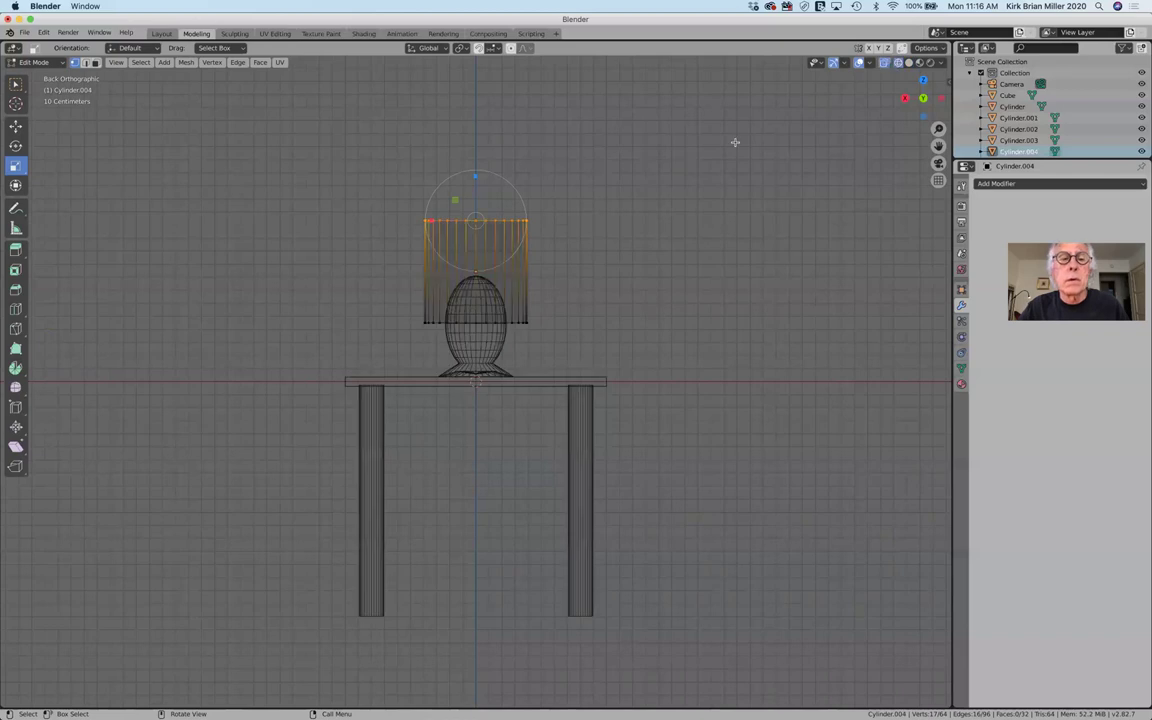
left_click(16, 85)
left_click(150, 138)
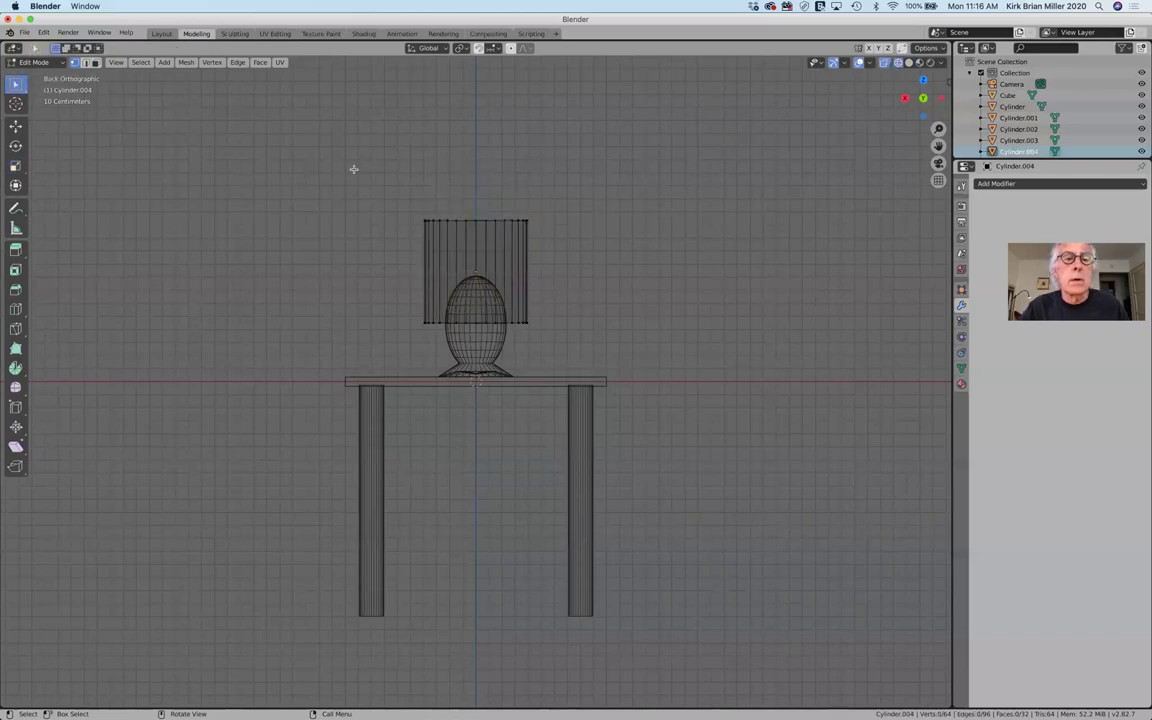
left_click_drag(342, 172, 555, 242)
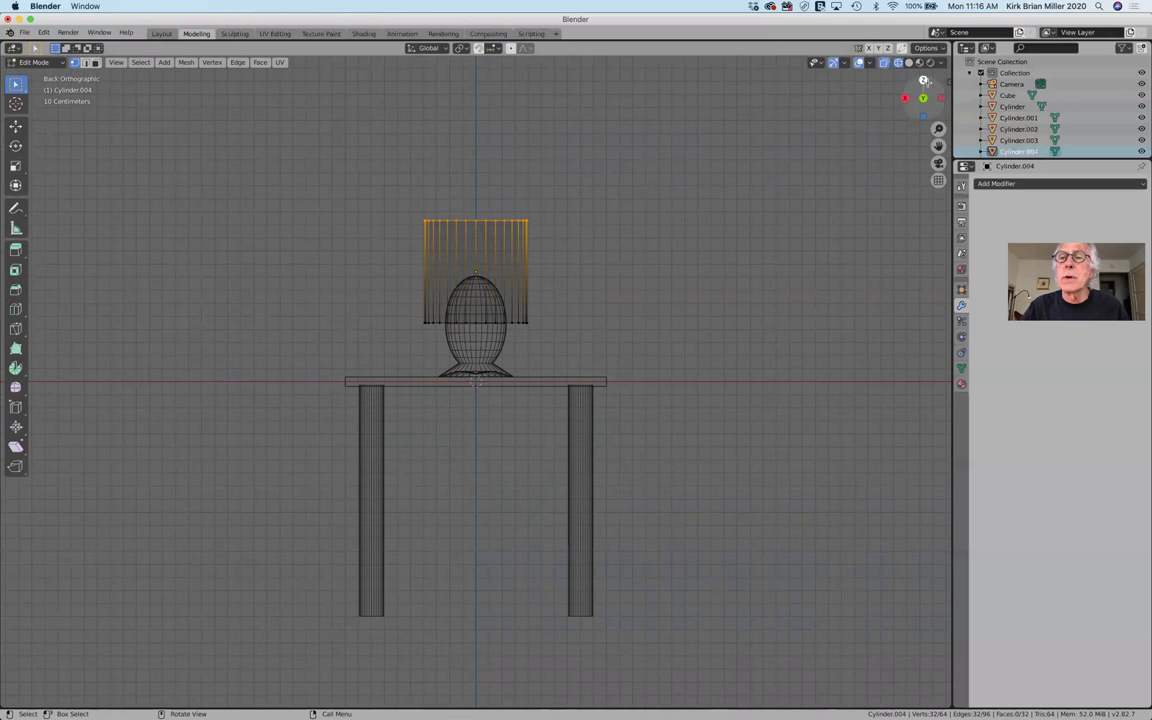
- Try to scale the shade's upper vertex ring from the top view, cancel the resize and clear the selection
left_click(924, 80)
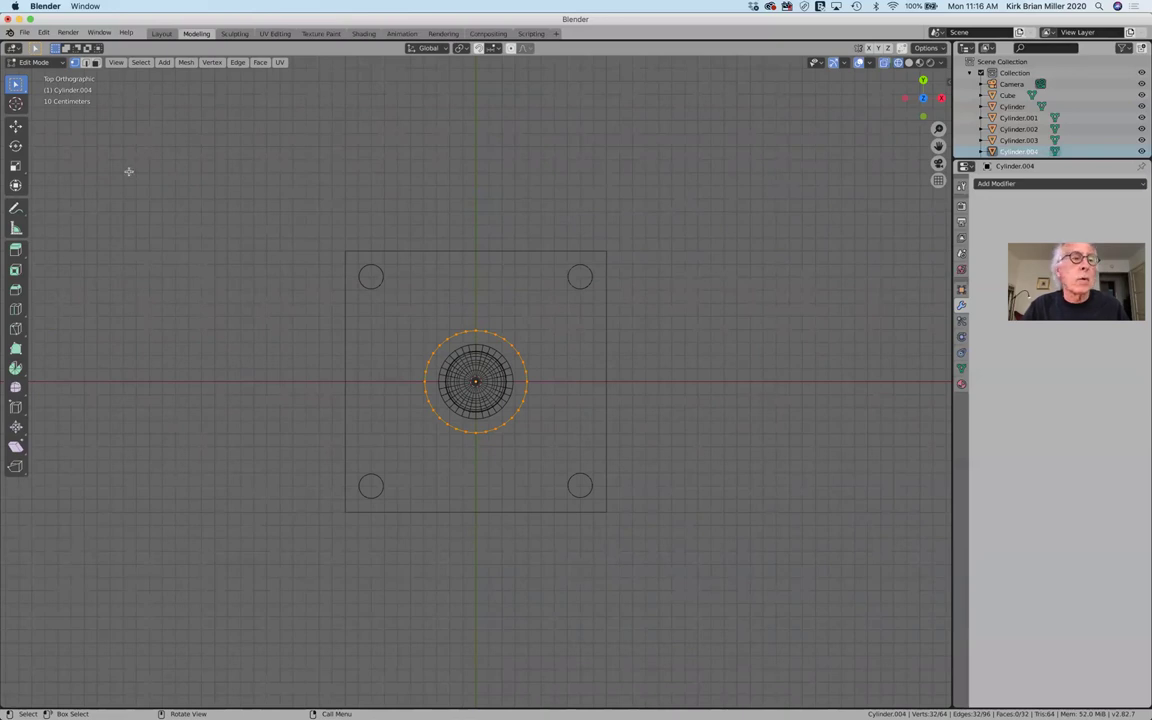
left_click(16, 167)
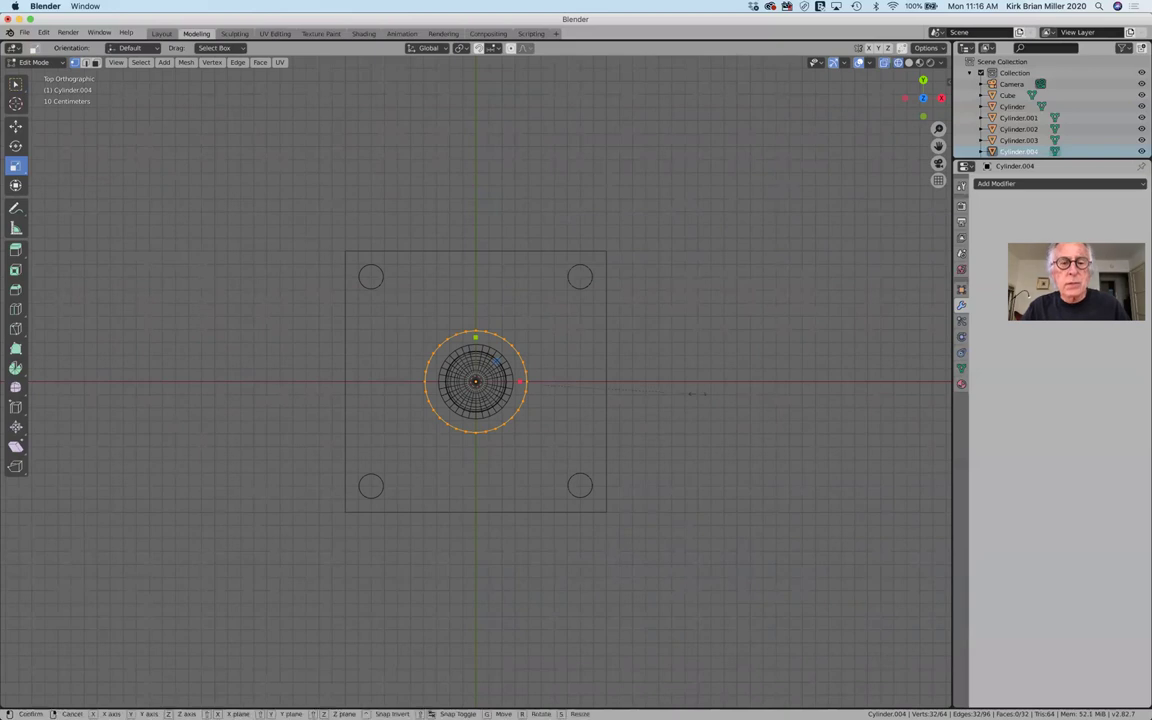
key("s")
left_click(670, 398)
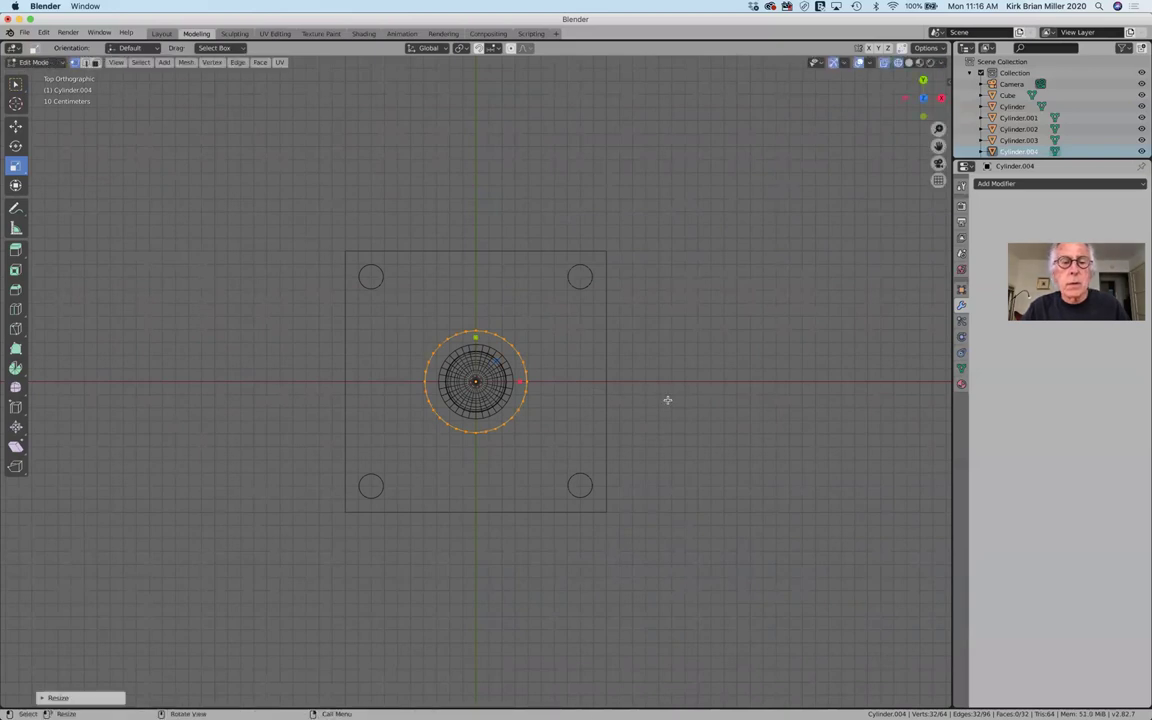
key("s")
right_click(663, 398)
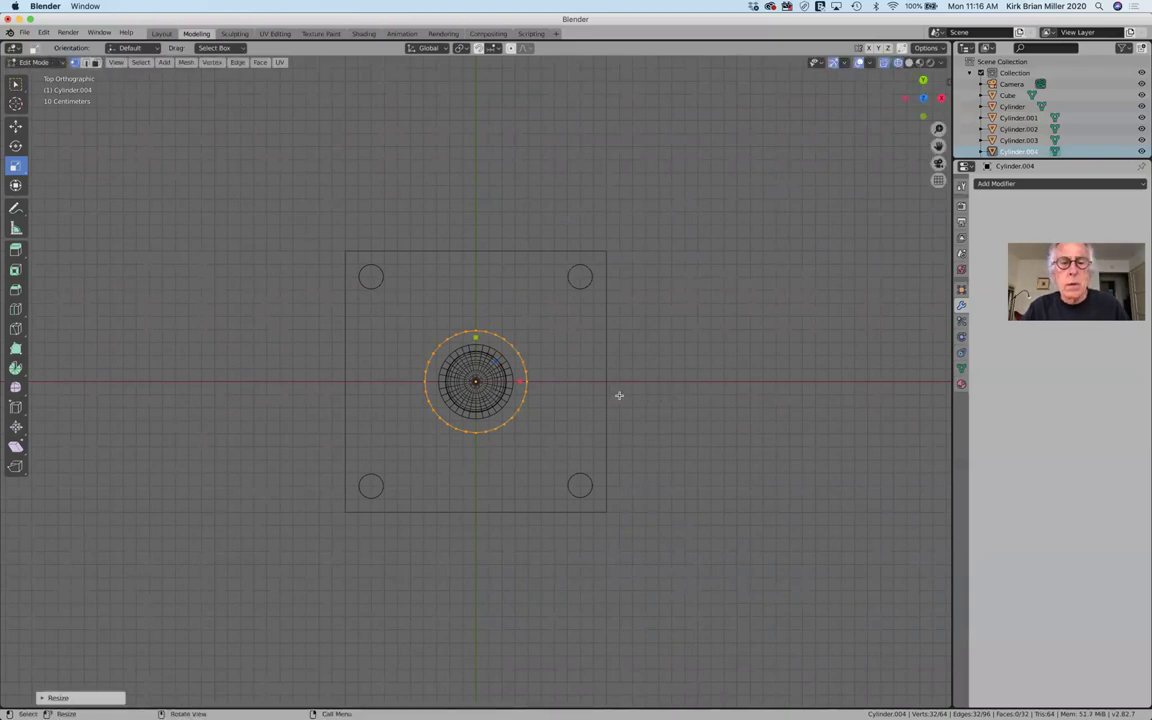
key("alt+a")
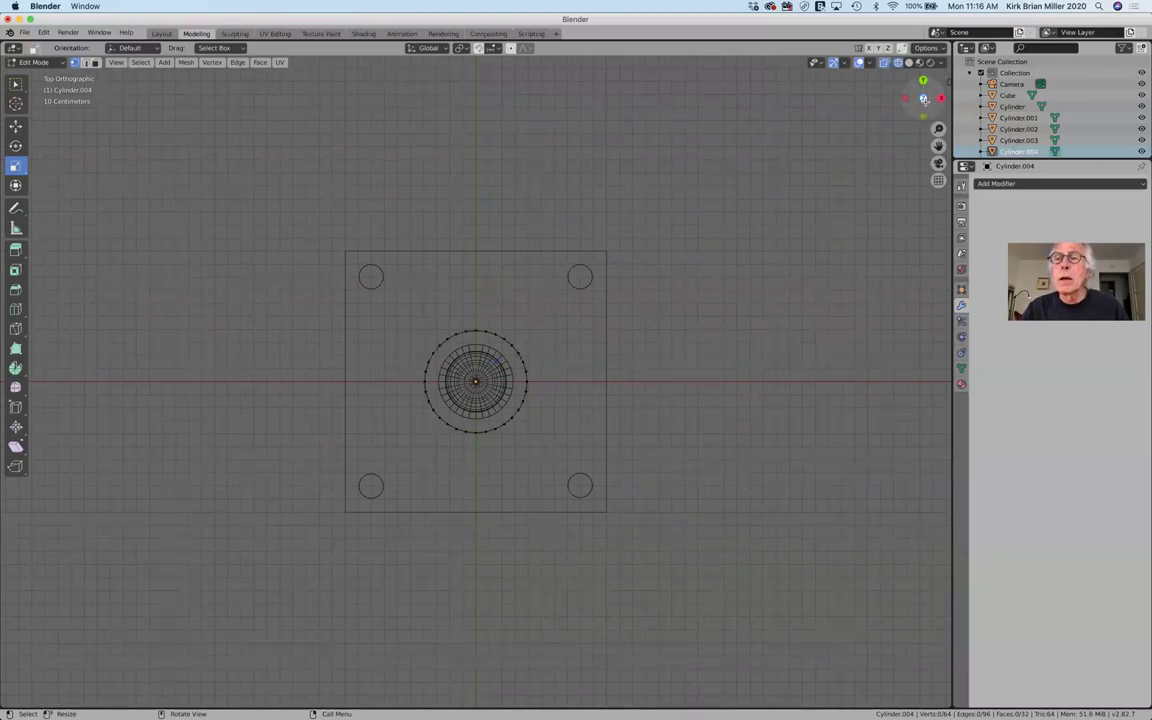
- Reselect the shade's full upper vertex ring from the back, scale it uniformly to about 0.565, and deselect it
left_click(923, 81)
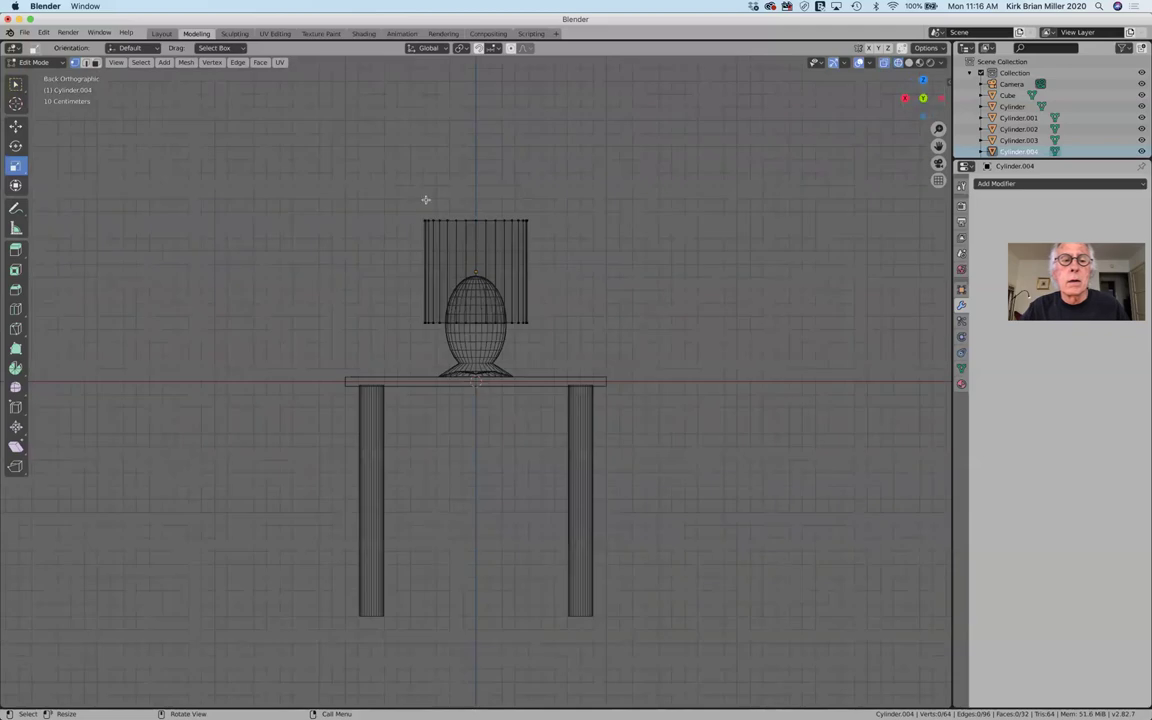
left_click_drag(394, 194, 547, 229)
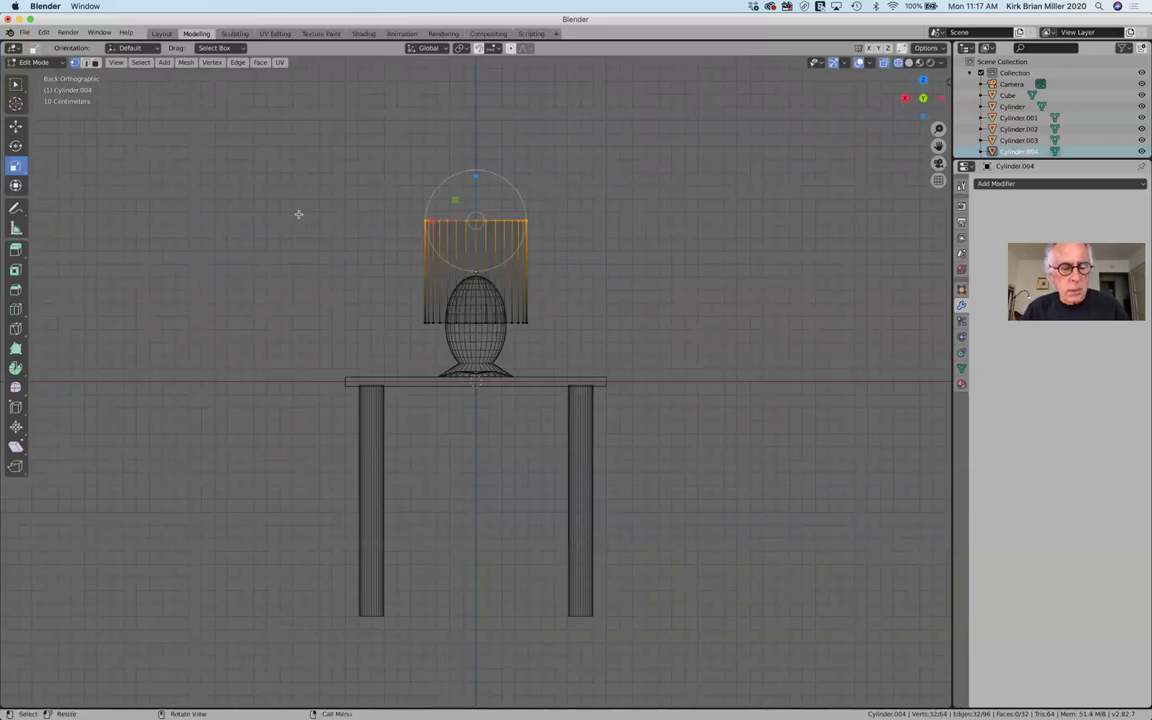
key("s")
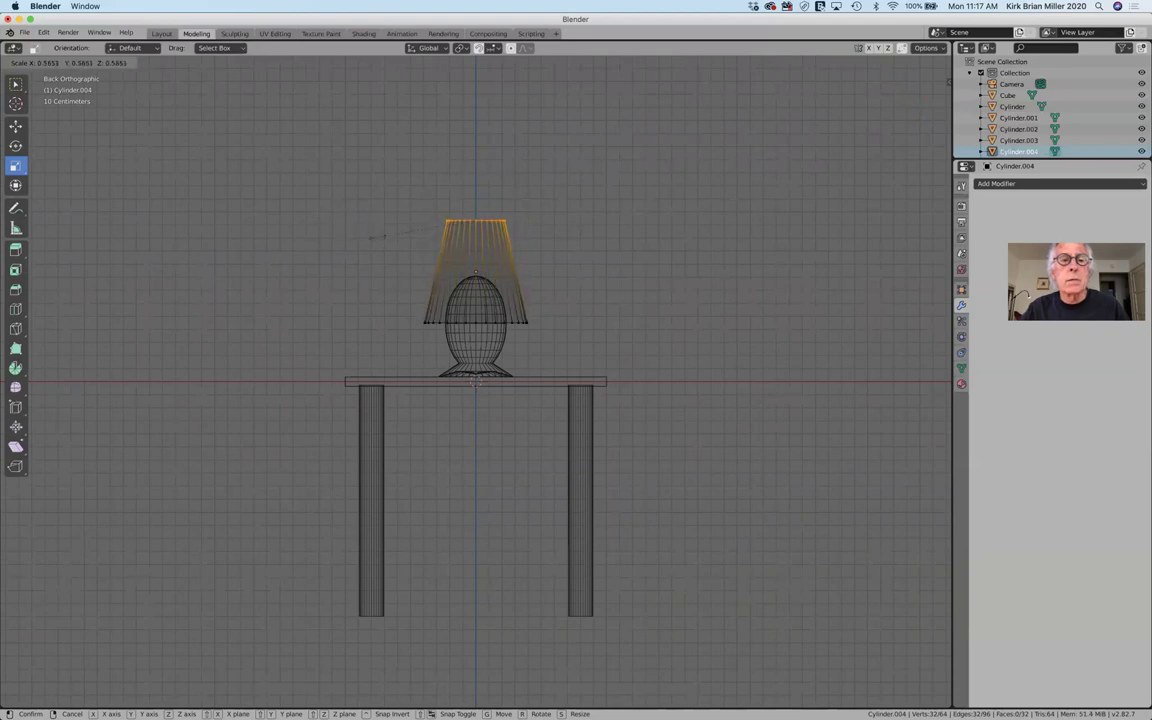
left_click(371, 237)
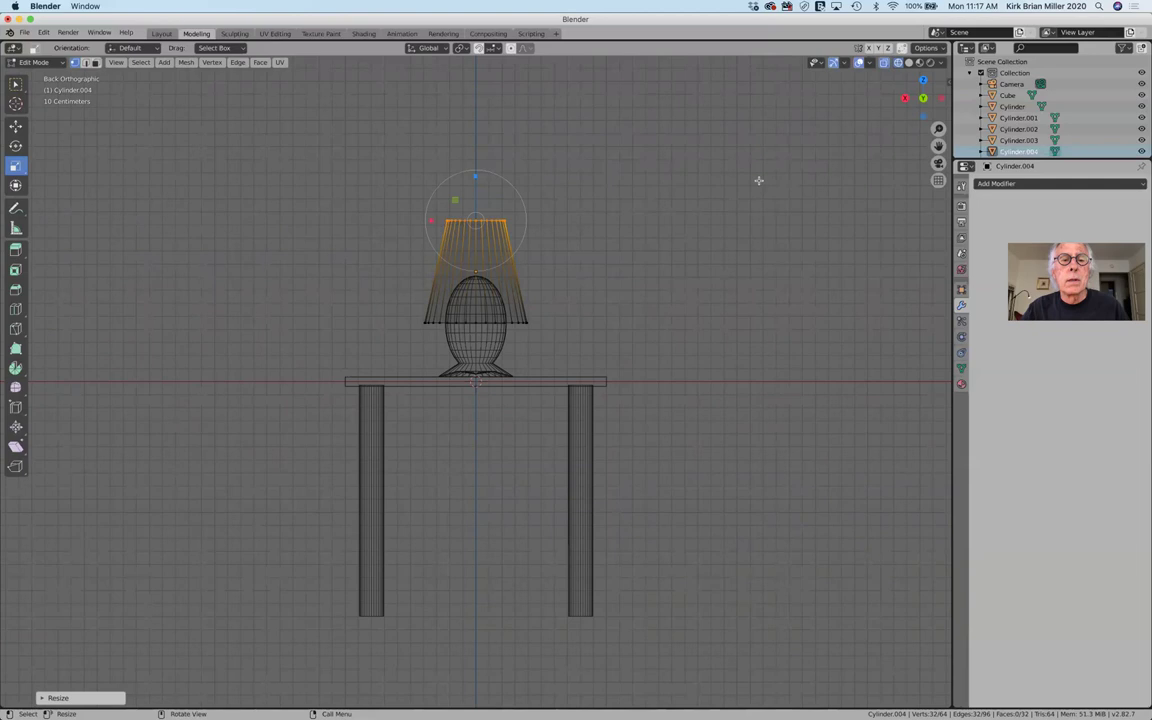
left_click(923, 82)
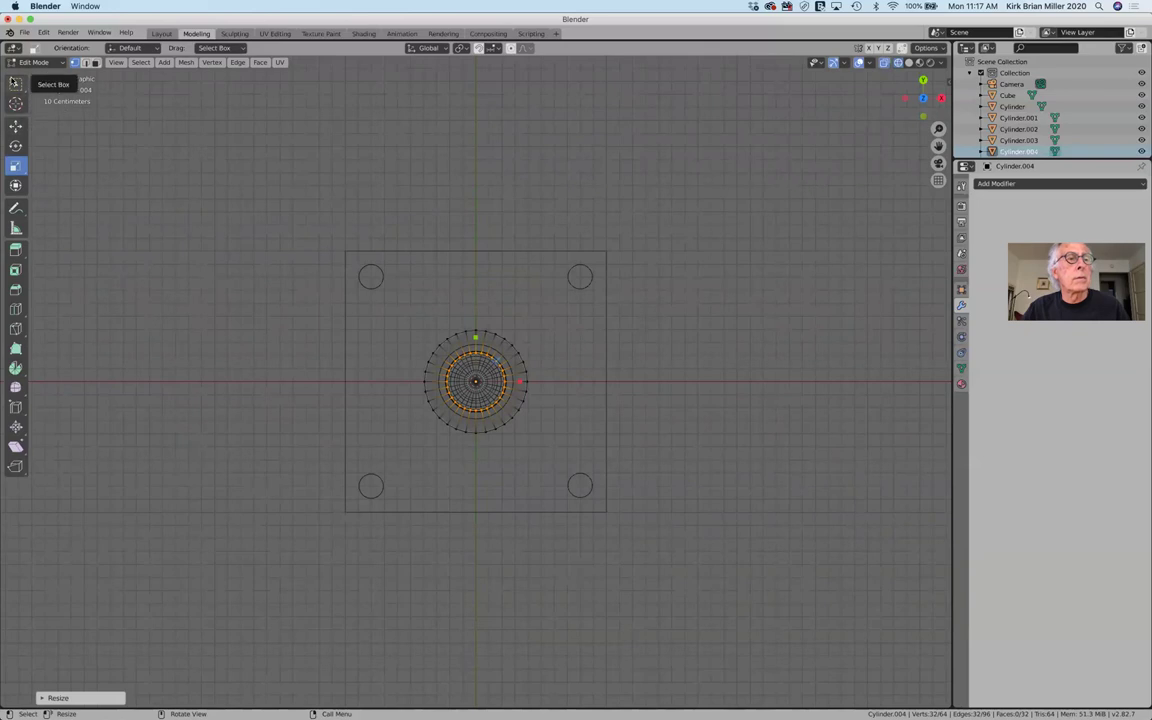
left_click(16, 87)
left_click(155, 196)
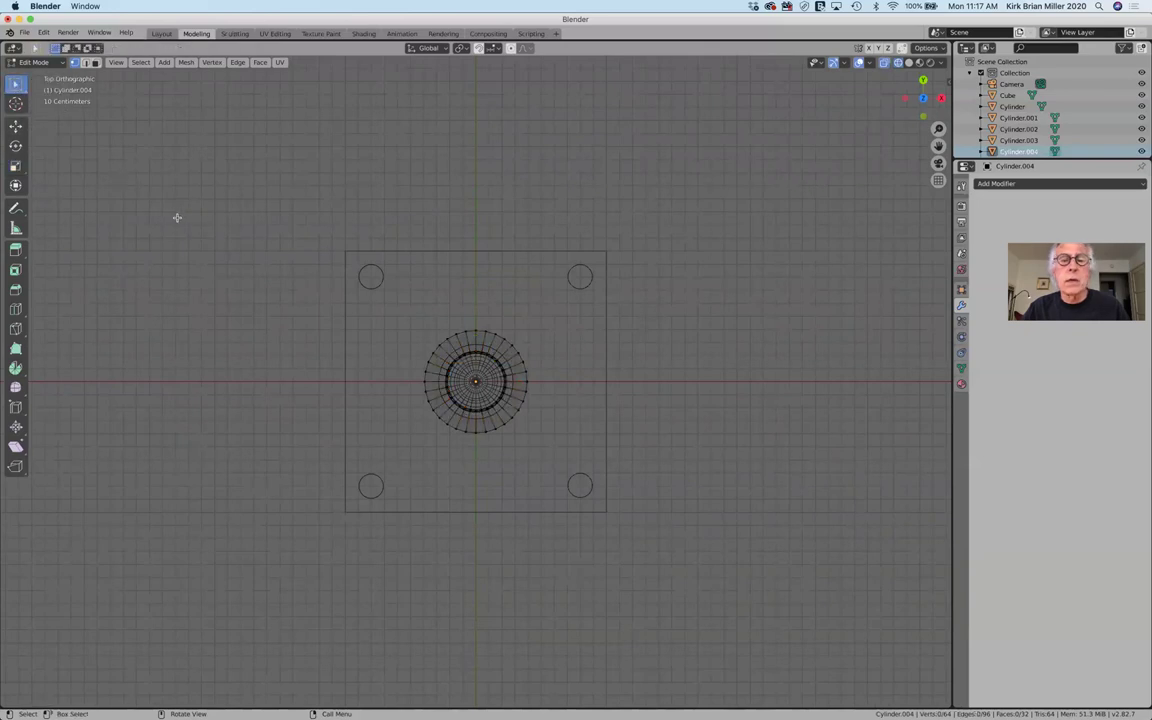
middle_click_drag(823, 102, 914, 112)
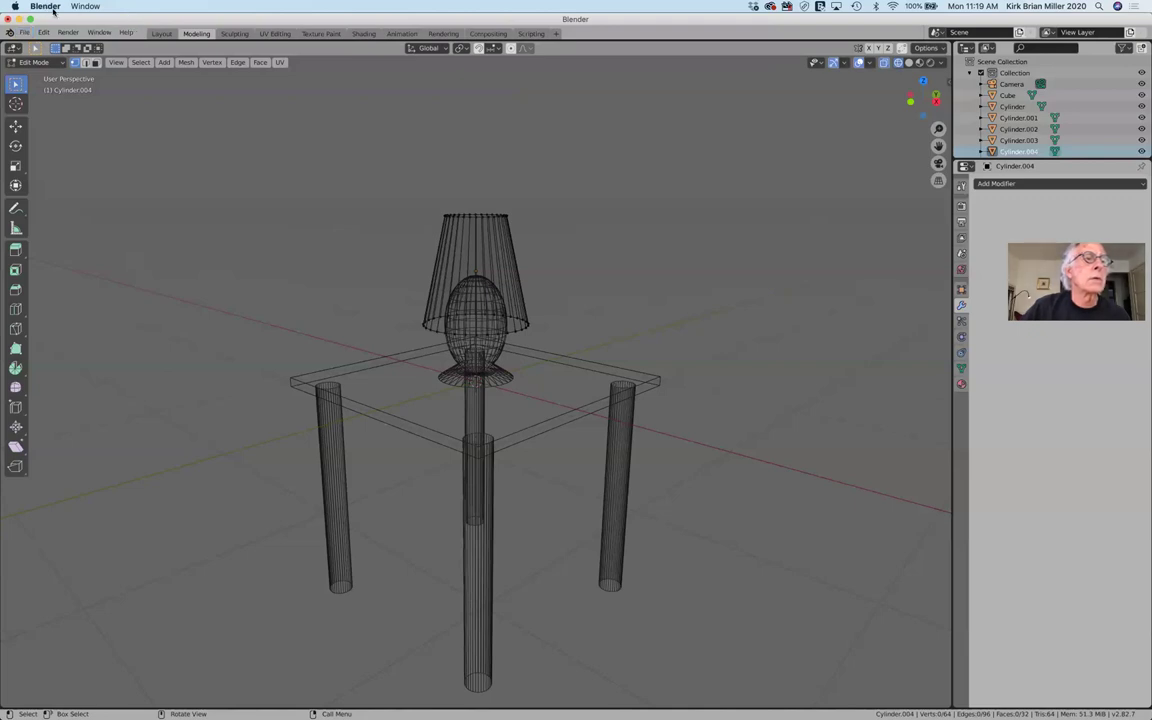
- Save the scene as tableAndLamp_1a.blend in the blenderFiles folder
left_click(26, 34)
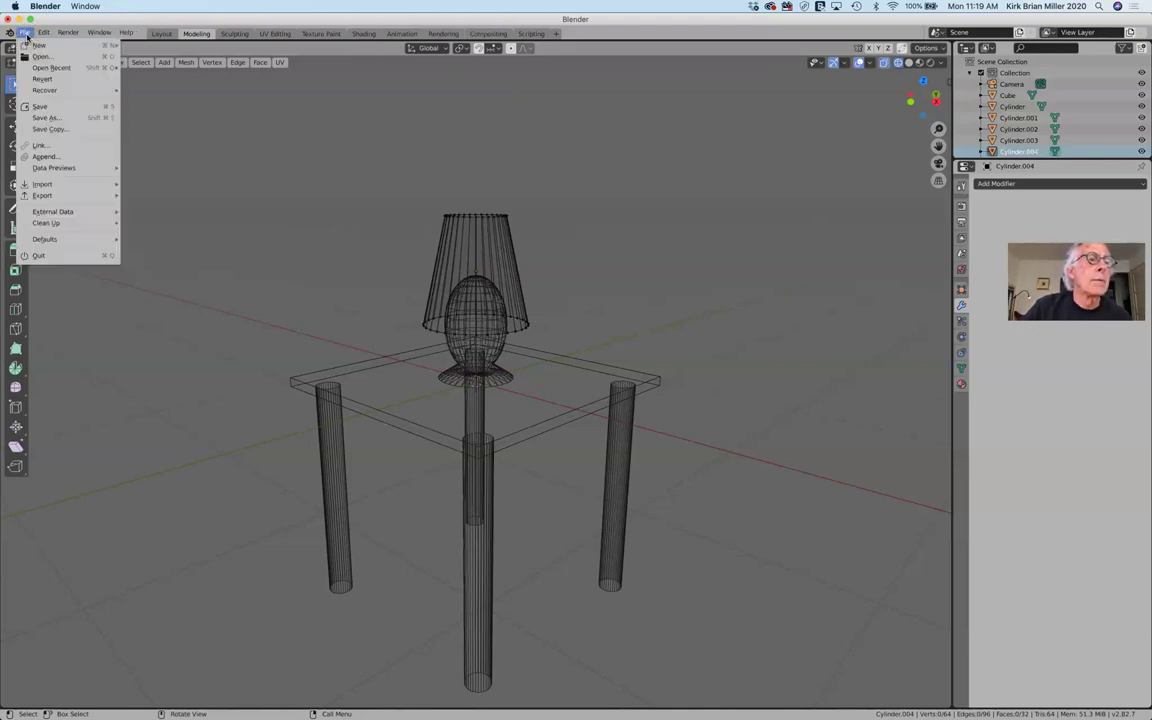
left_click(46, 117)
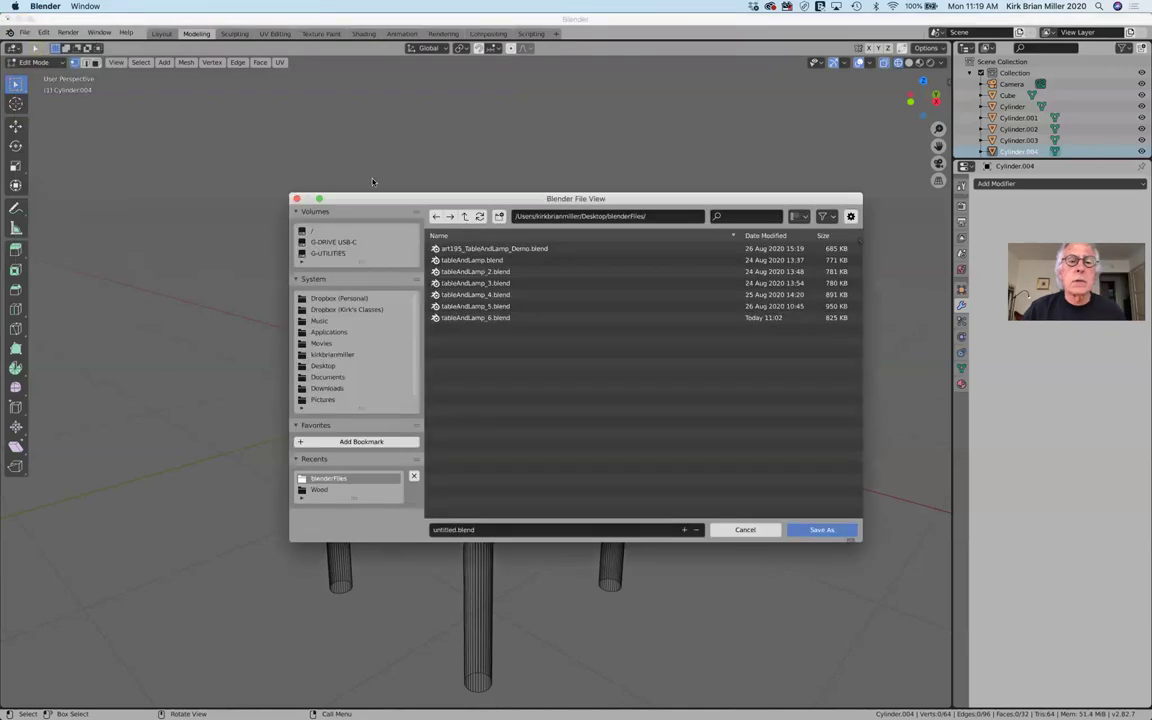
left_click(459, 531)
left_click(456, 530)
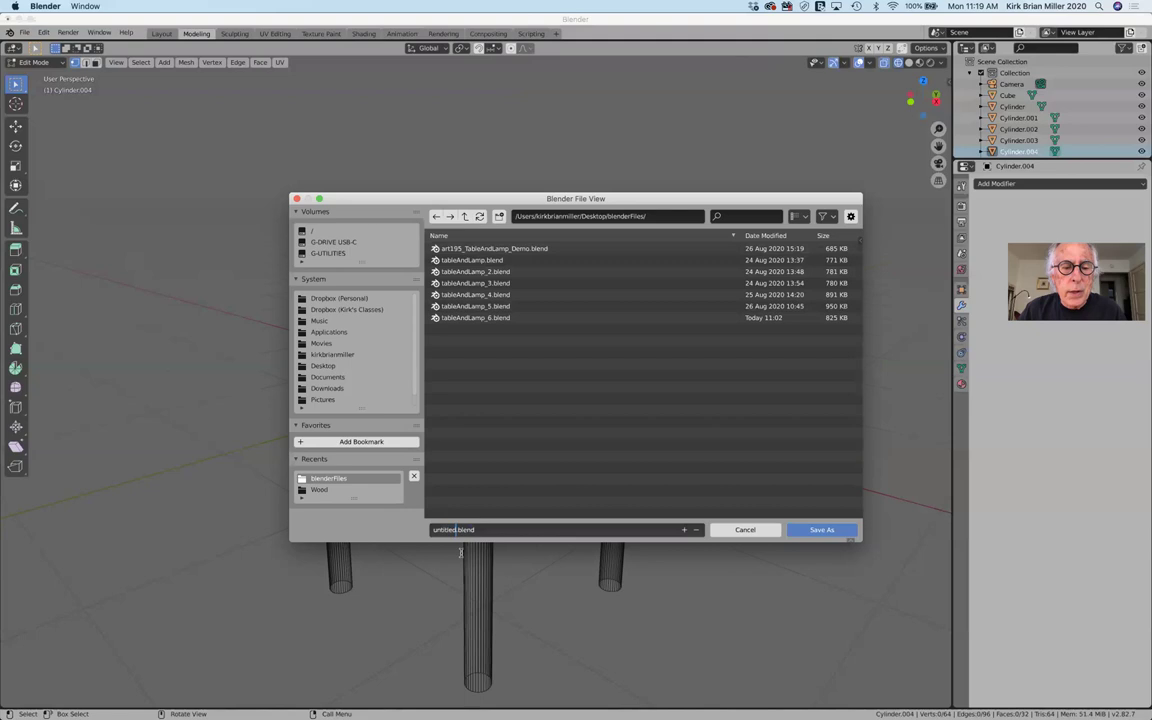
key("BackSpace")
key("BackSpace")
key("BackSpace")
key("BackSpace")
key("BackSpace")
key("BackSpace")
key("BackSpace")
key("BackSpace")
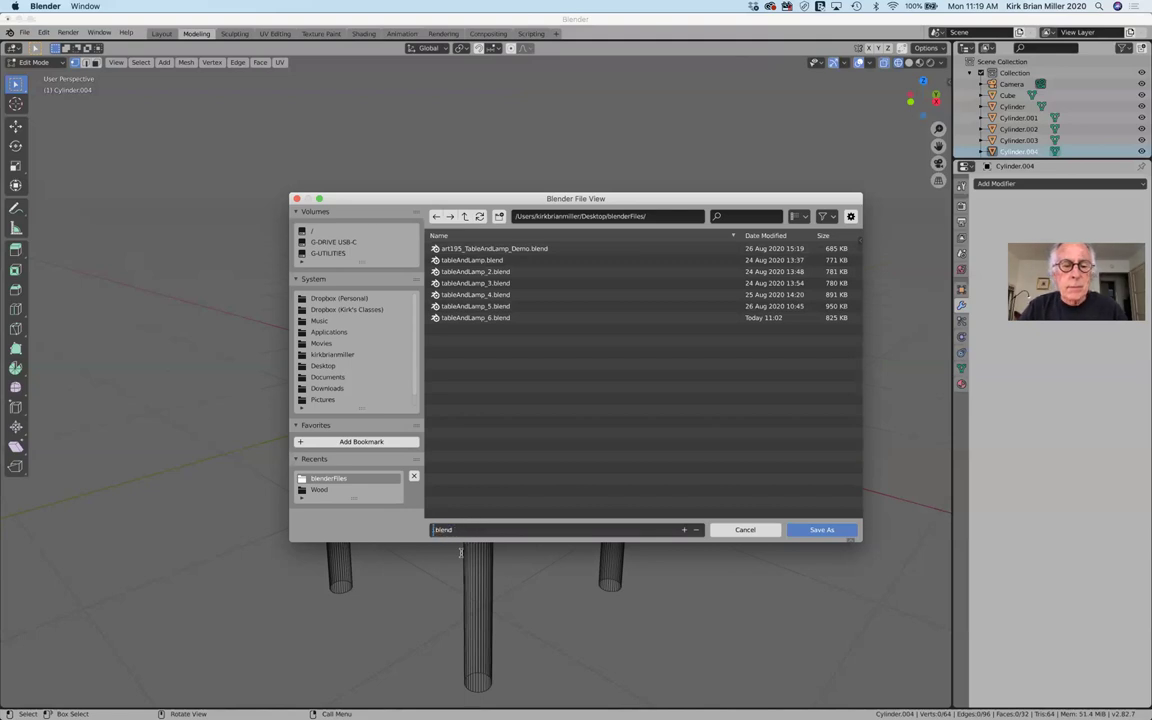
type("tableA")
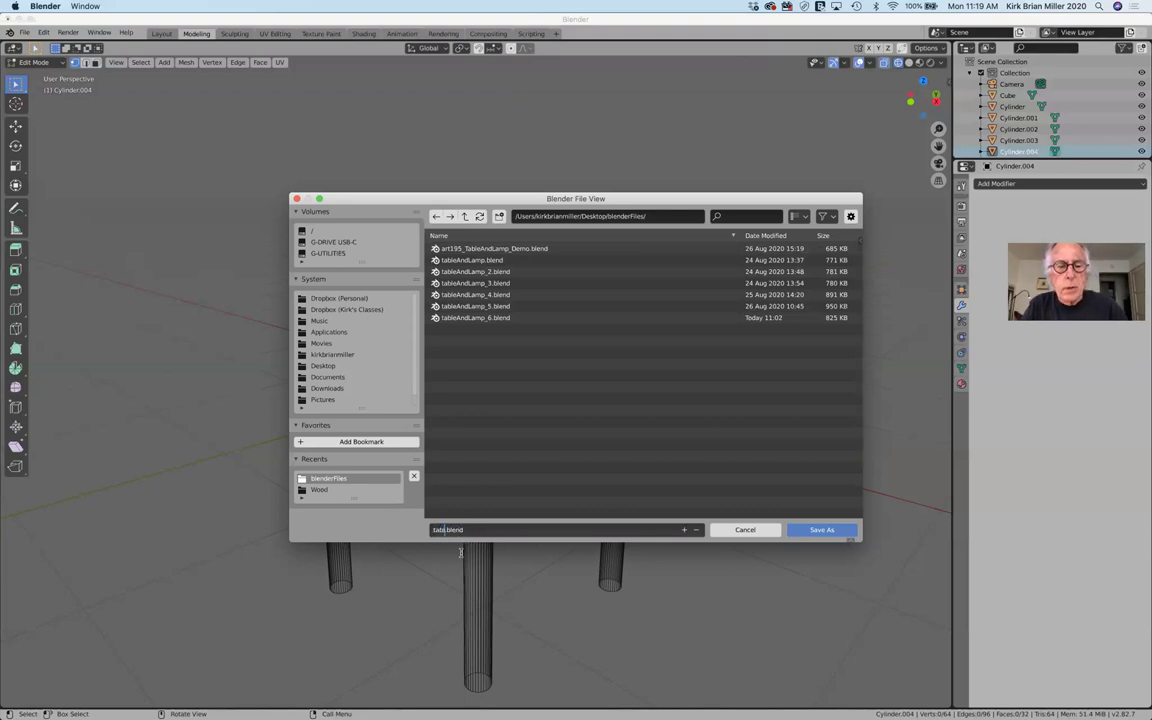
type("ndLamp")
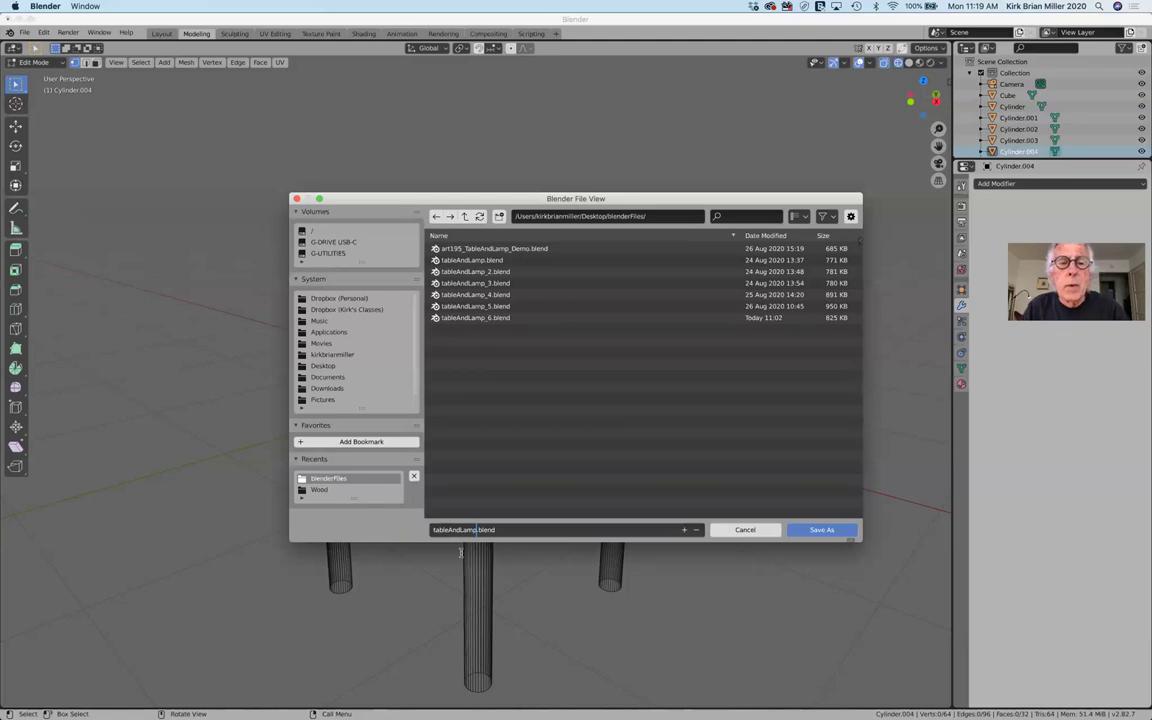
type("_")
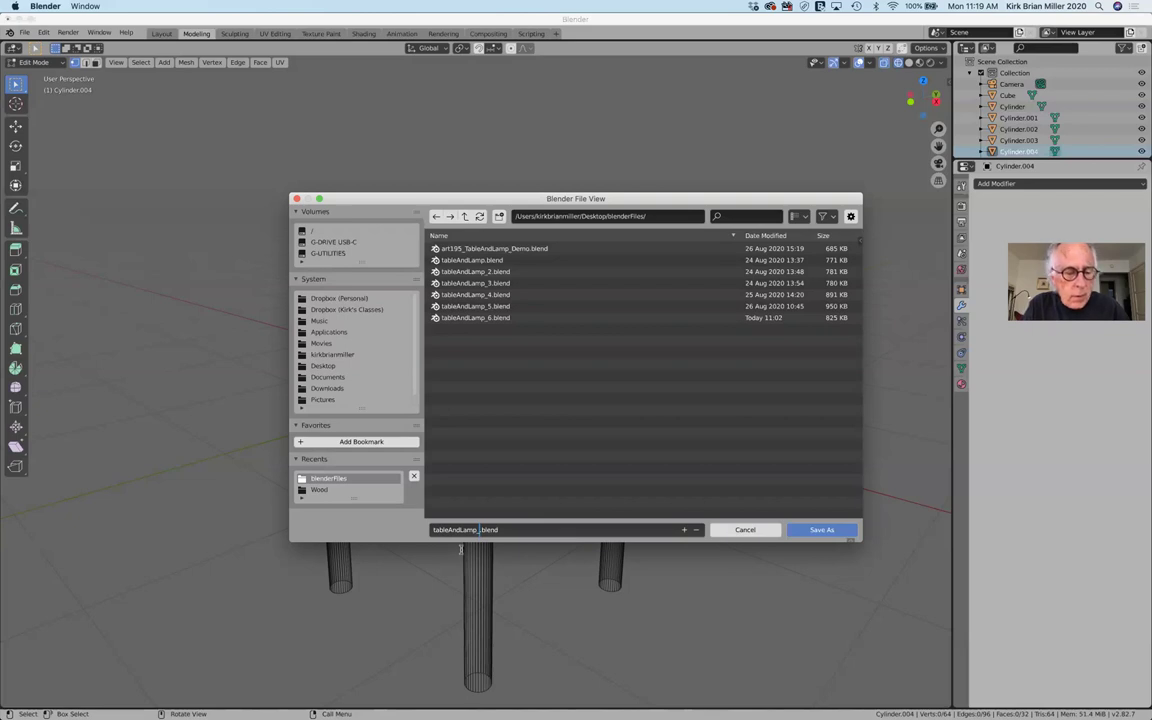
type("1a")
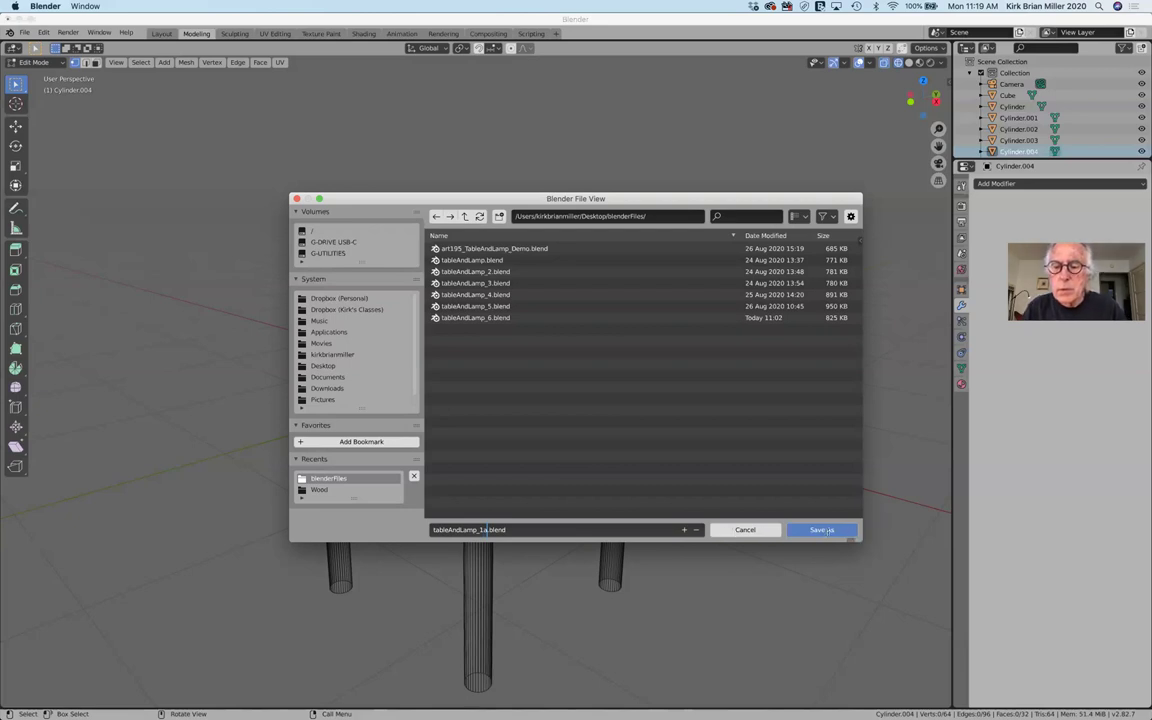
left_click(827, 531)
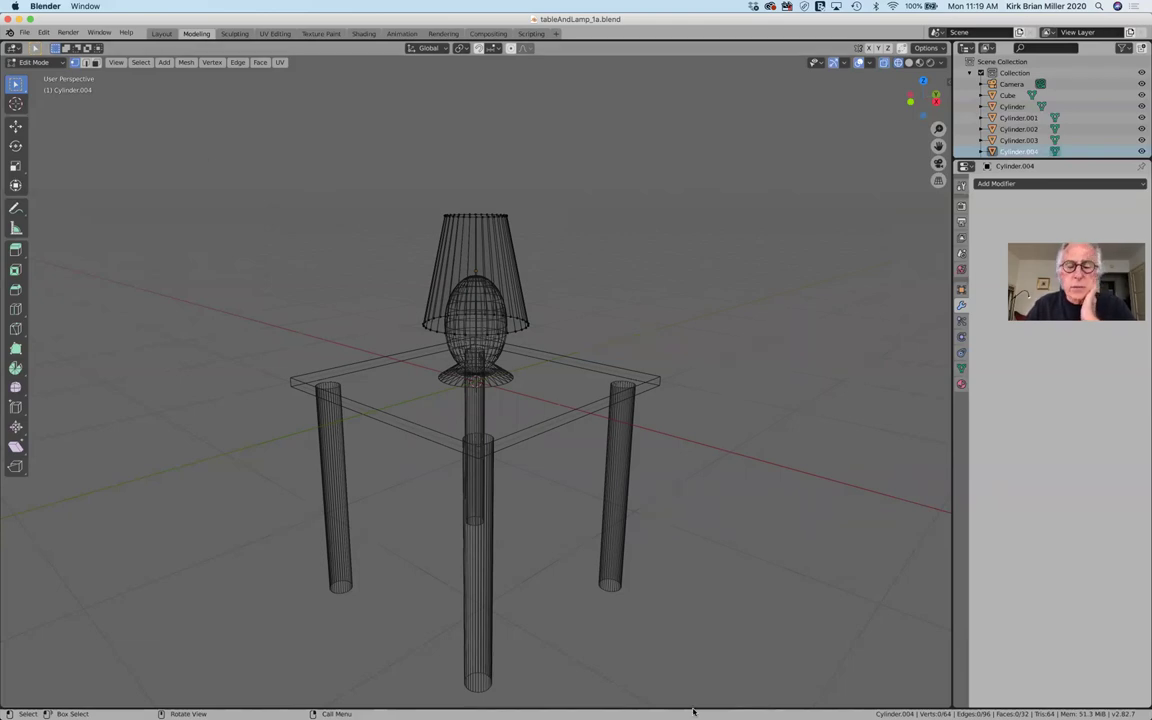
- Switch to LightWave Modeler, where the rebootMike_Fall2020.lwo model is open
mouse_move(500, 705)
left_click(590, 695)
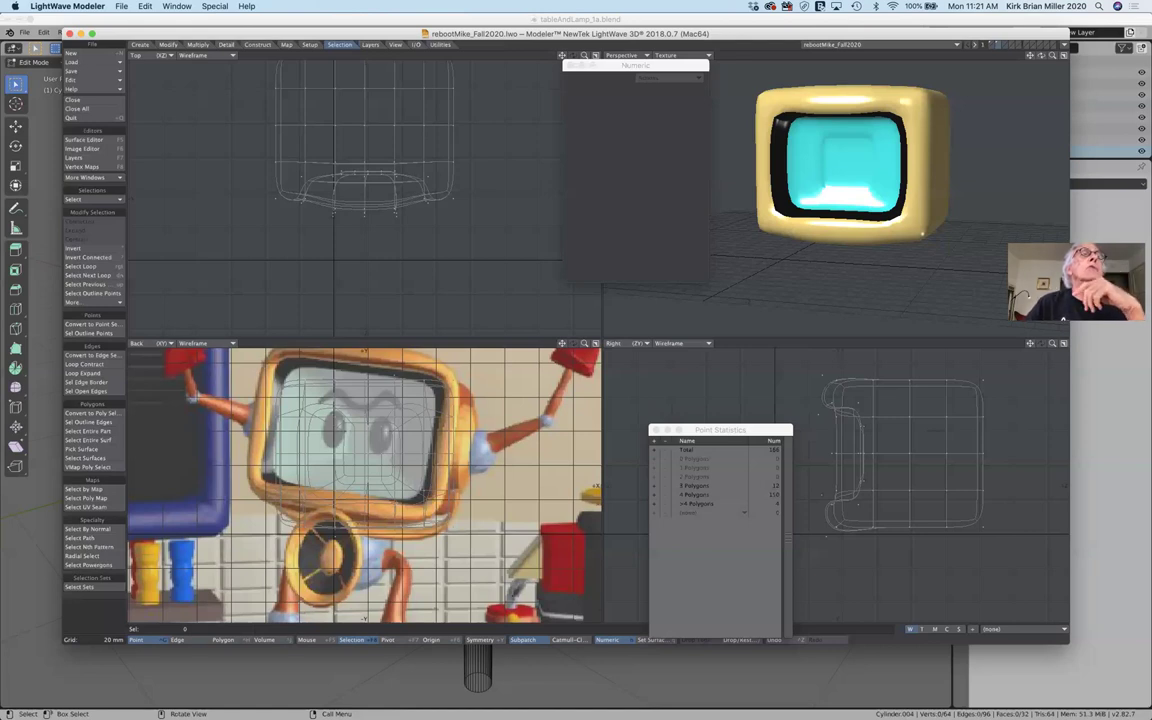
mouse_move(405, 706)
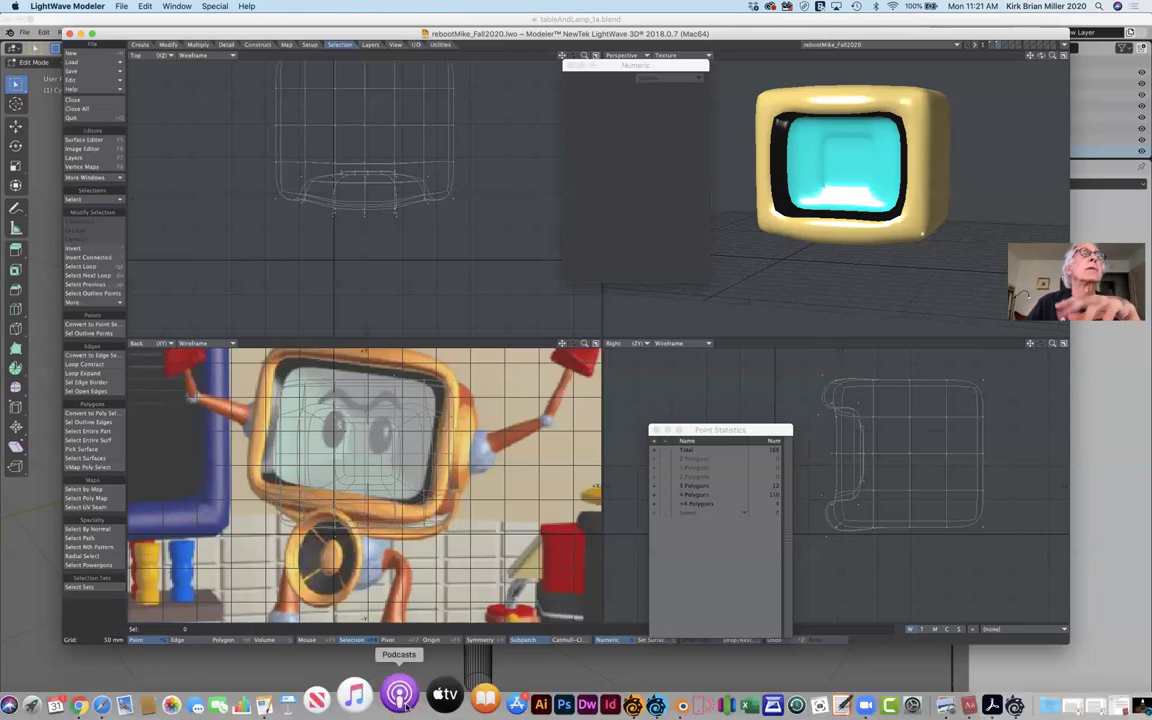